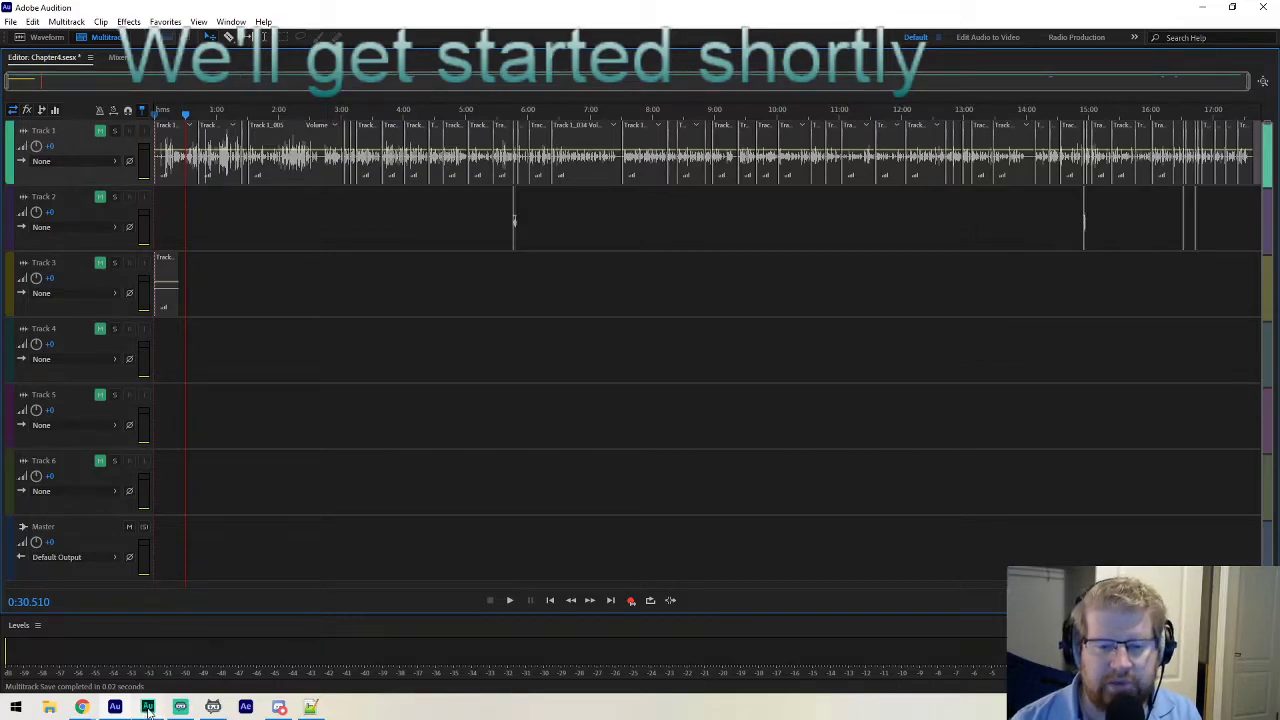
{"action": "mouse_move", "coordinate": [153, 713]}
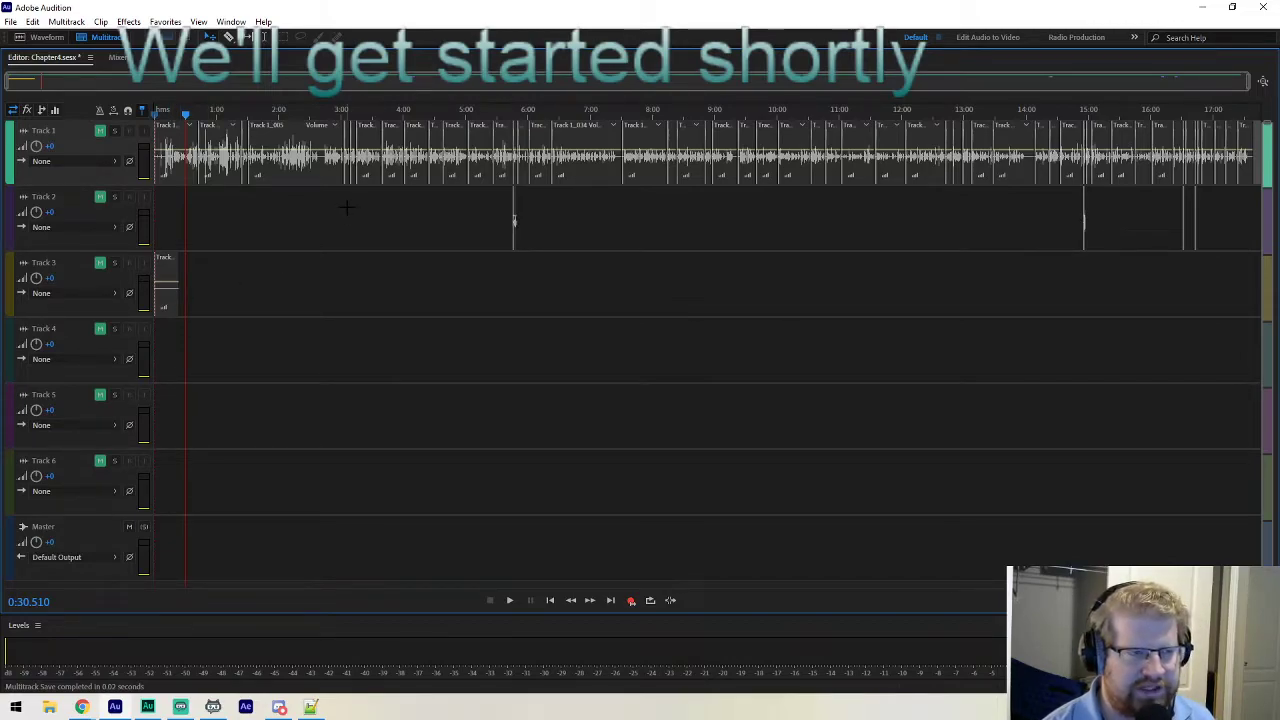
{"action": "key", "text": "ctrl+k"}
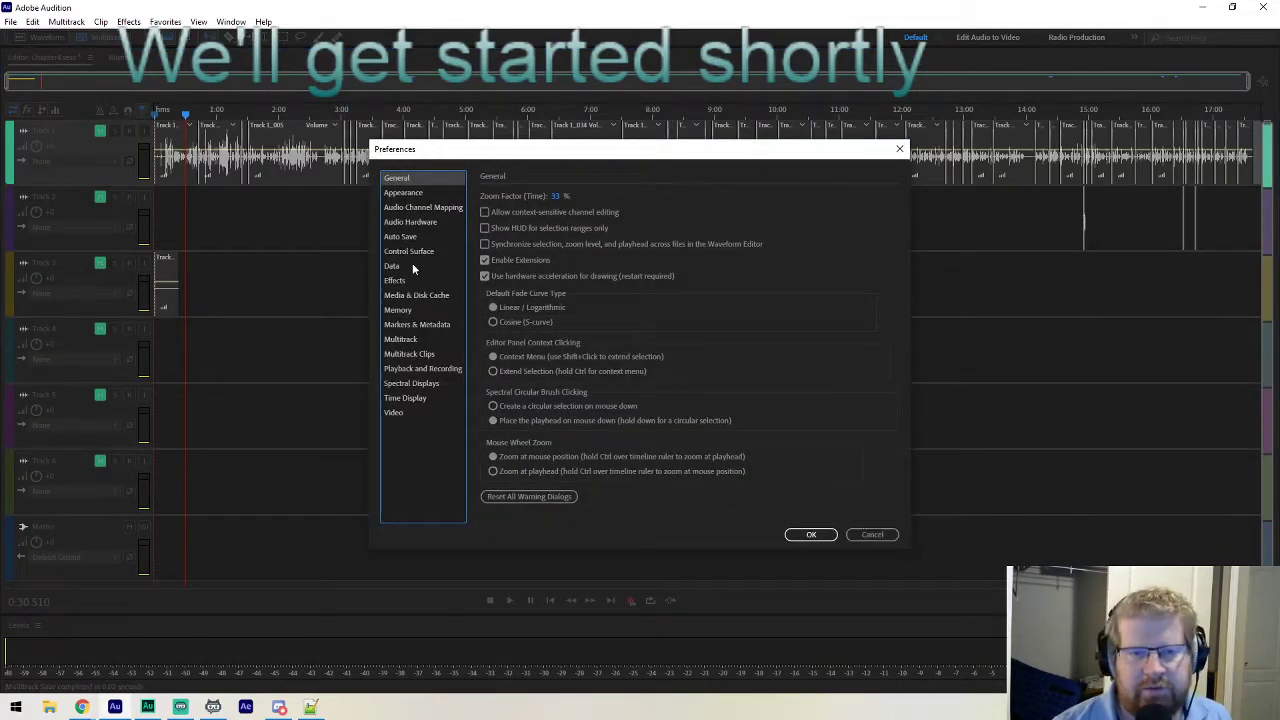
{"action": "left_click", "coordinate": [872, 534]}
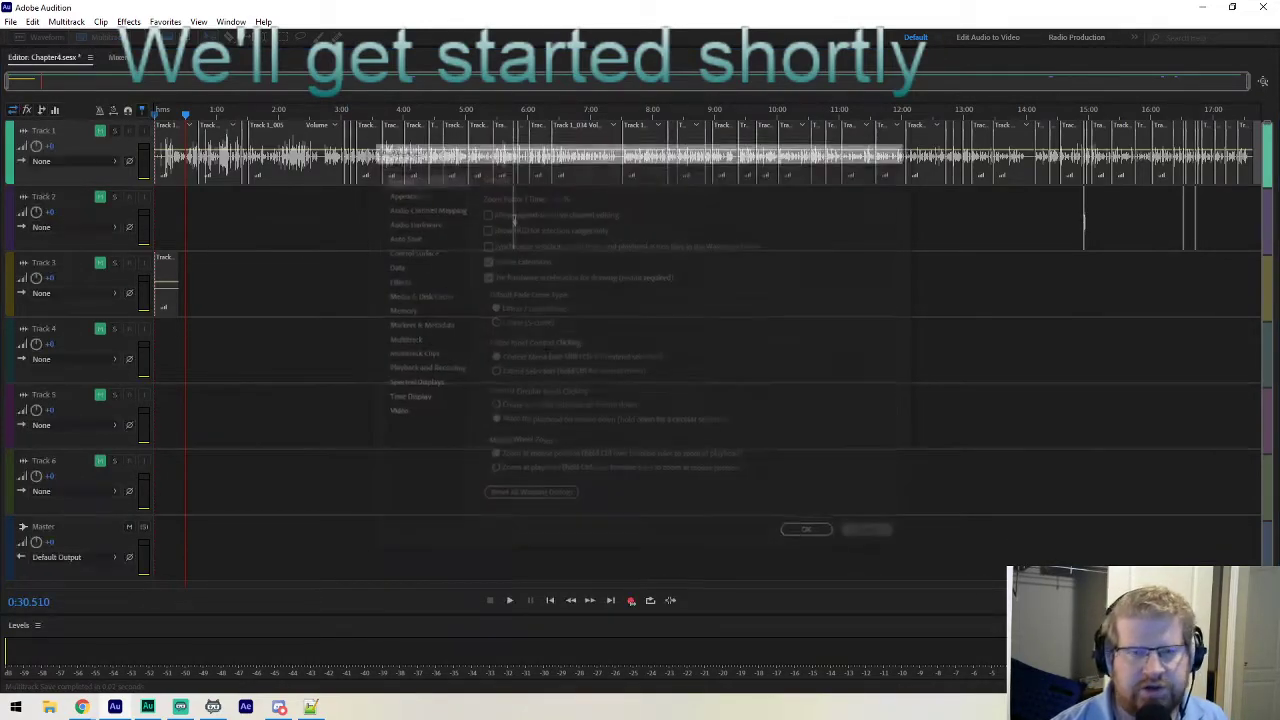
{"action": "left_click", "coordinate": [10, 22]}
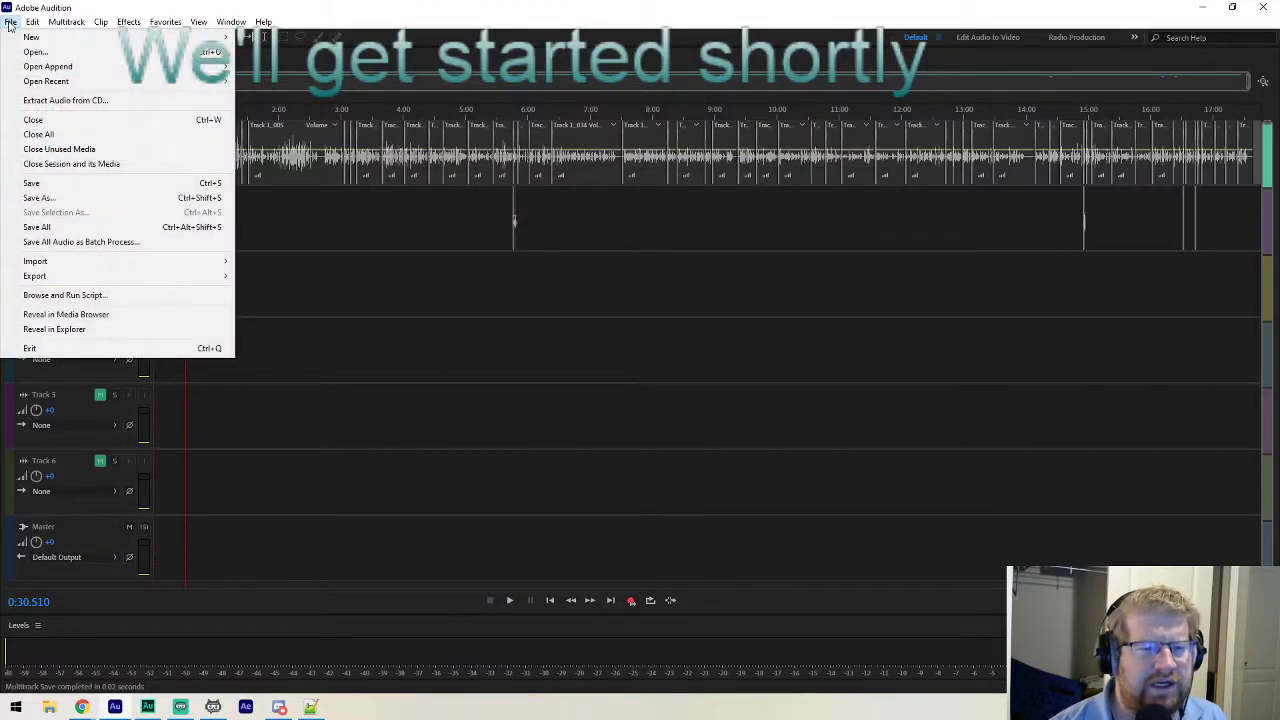
{"action": "mouse_move", "coordinate": [33, 22]}
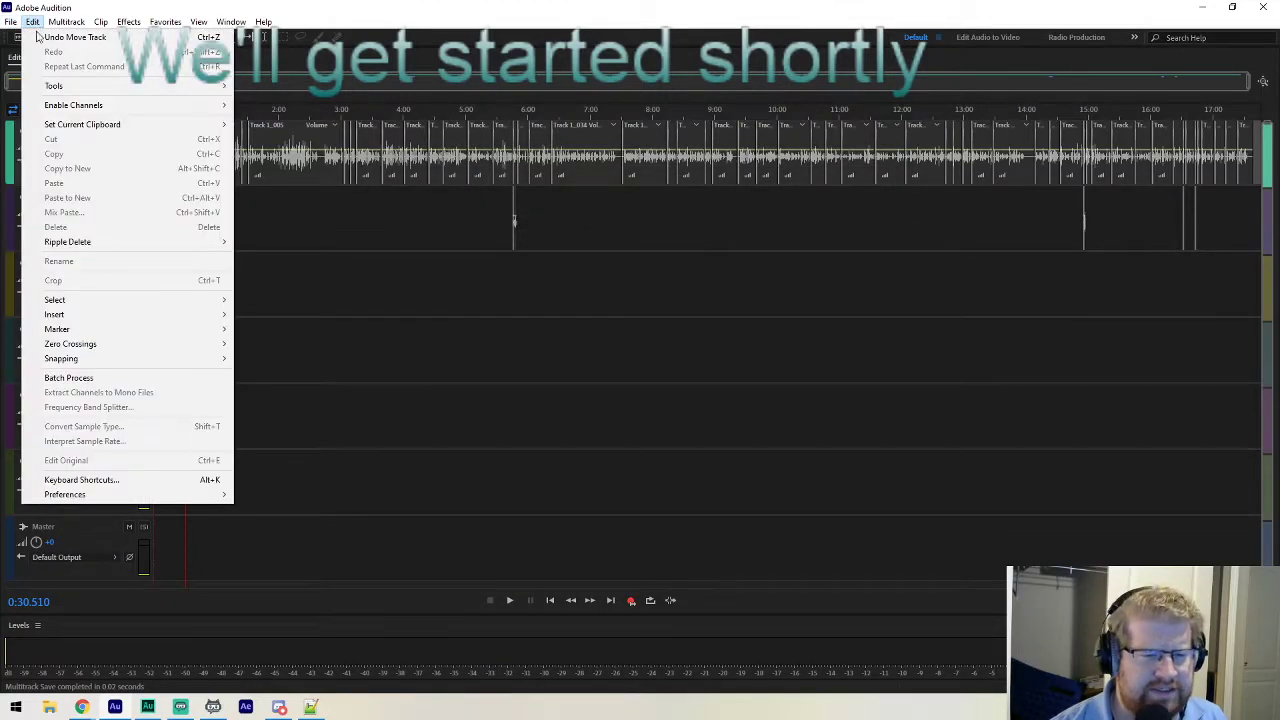
{"action": "mouse_move", "coordinate": [128, 495]}
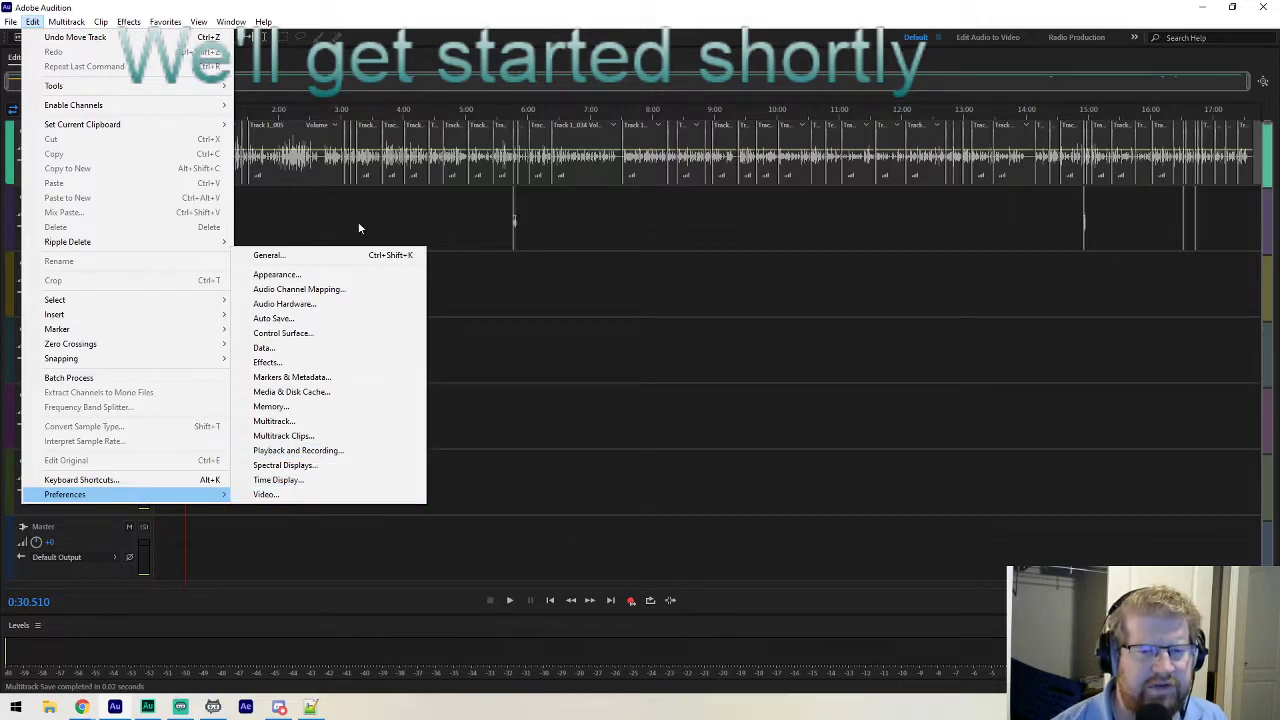
{"action": "left_click", "coordinate": [662, 7]}
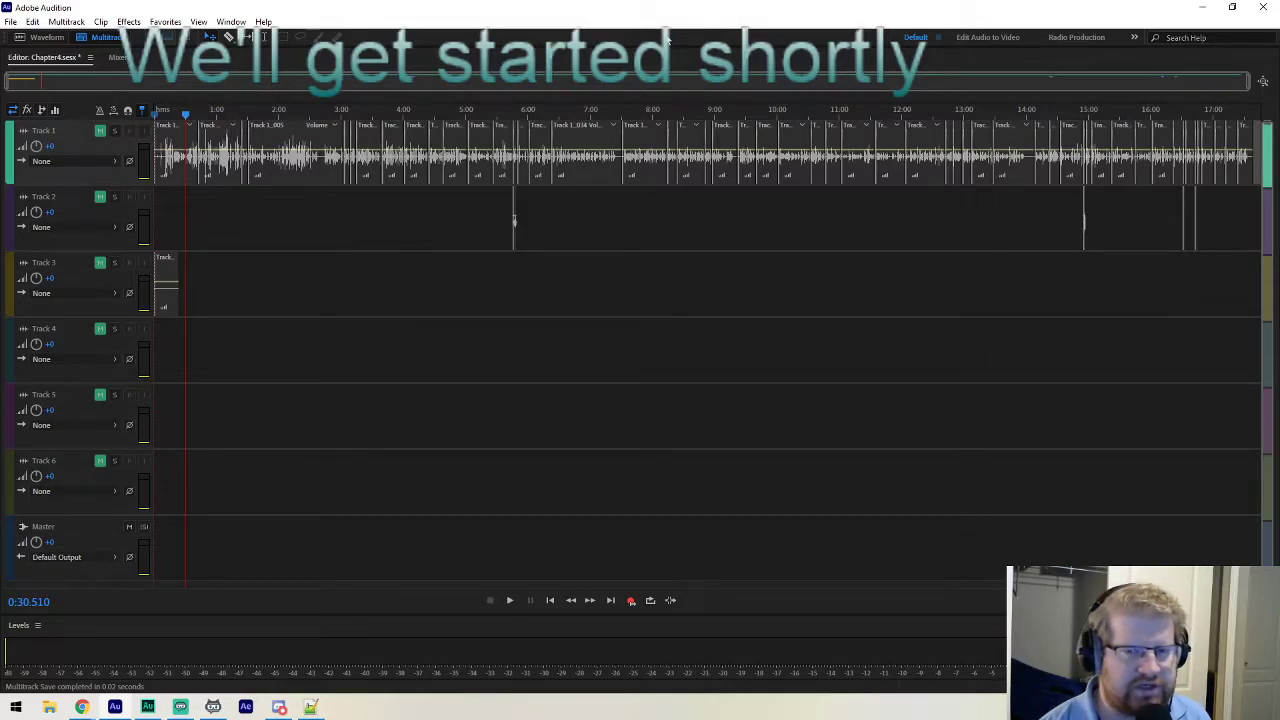
Examine the available device classes in the audio hardware preferences, keeping ASIO selected.
{"action": "key", "text": "ctrl+k"}
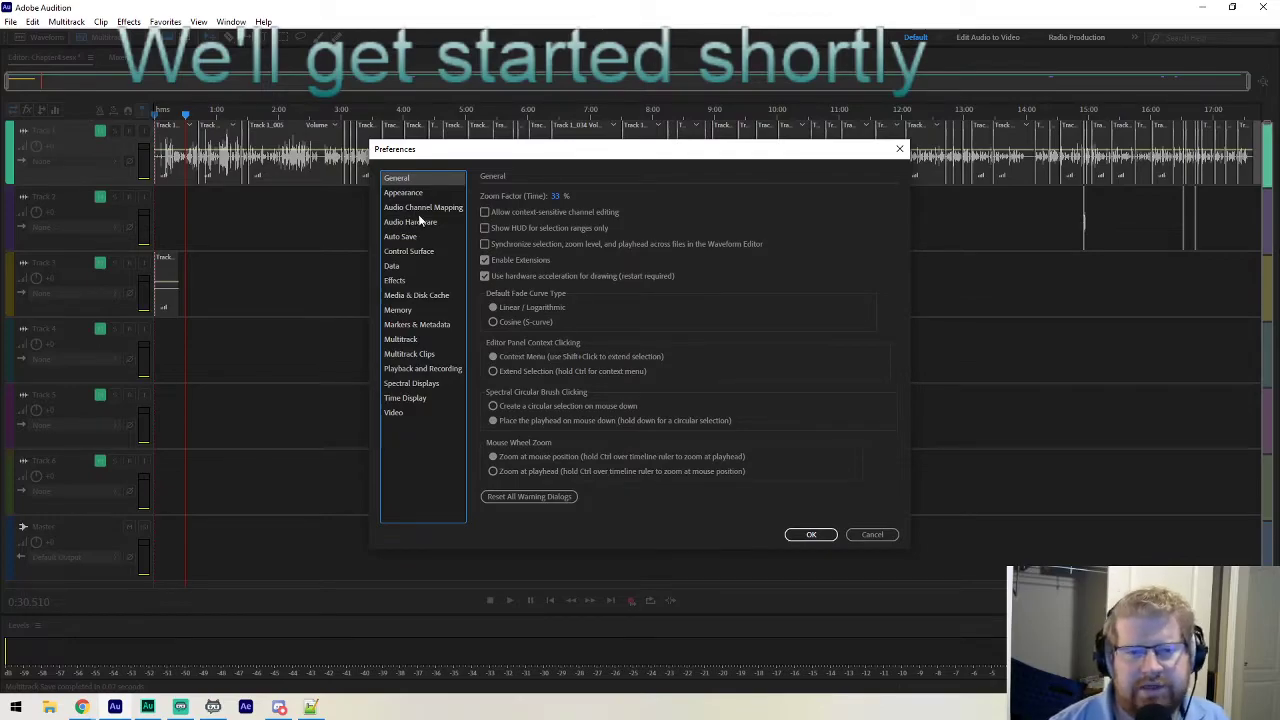
{"action": "left_click", "coordinate": [425, 222]}
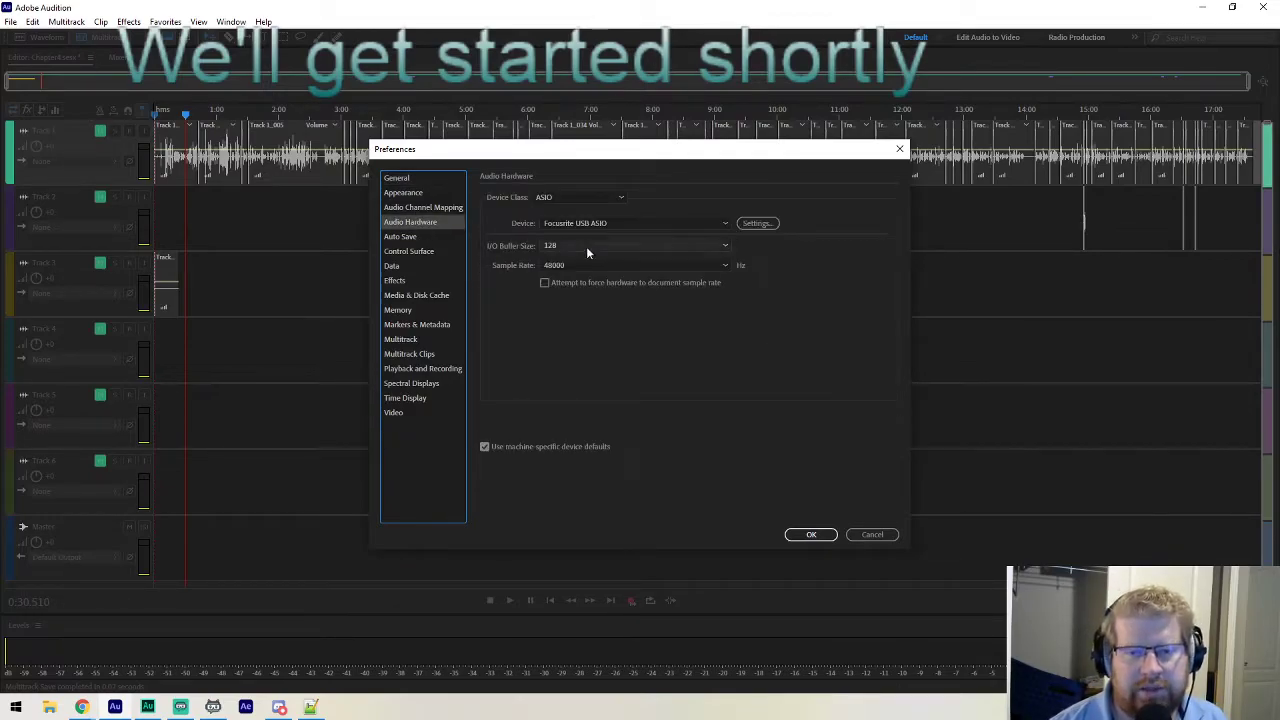
{"action": "left_click", "coordinate": [604, 199]}
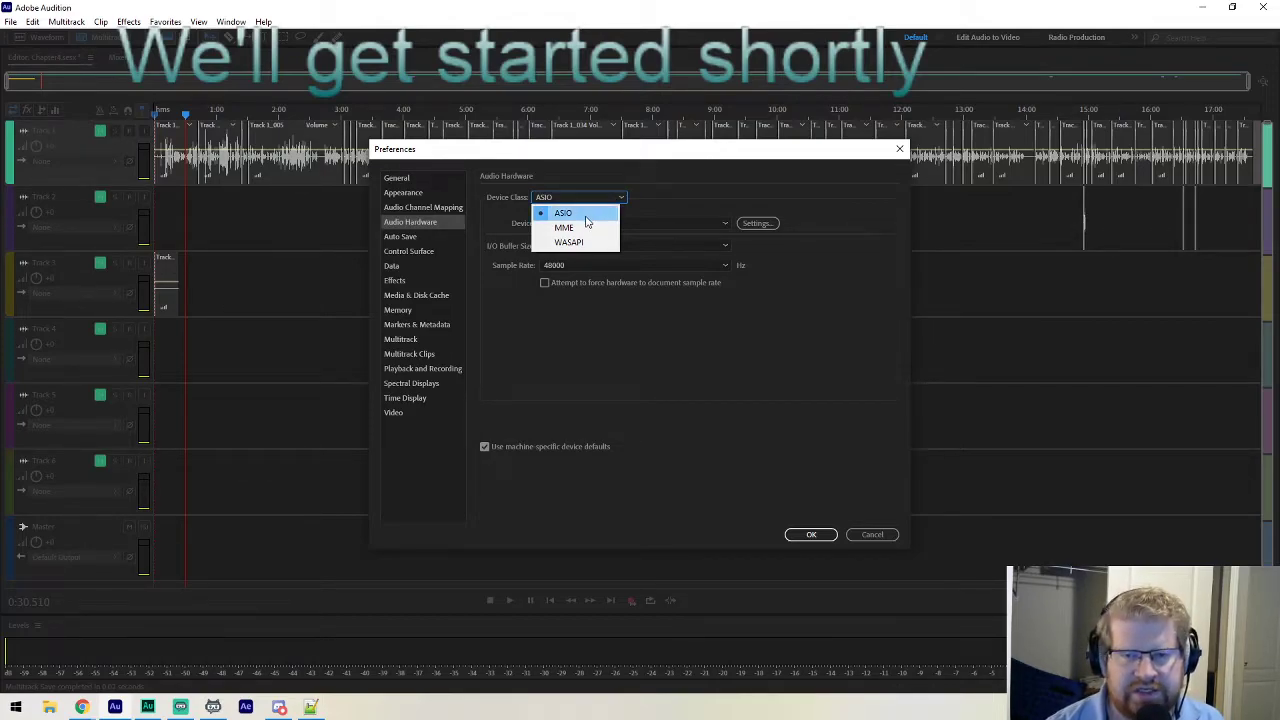
{"action": "left_click", "coordinate": [667, 207]}
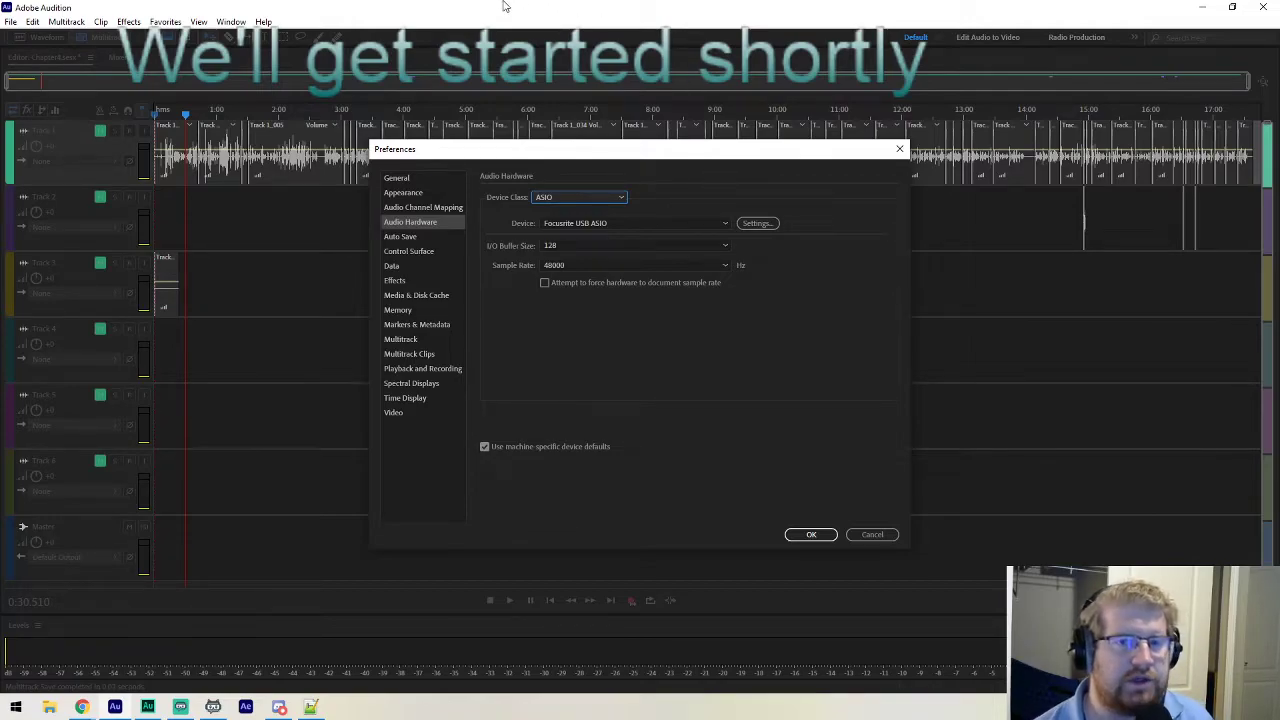
{"action": "left_click", "coordinate": [812, 535]}
Unmute Track 1 and place the playhead about 8 seconds into the session.
{"action": "left_click_drag", "start_coordinate": [0, 100], "coordinate": [694, 30]}
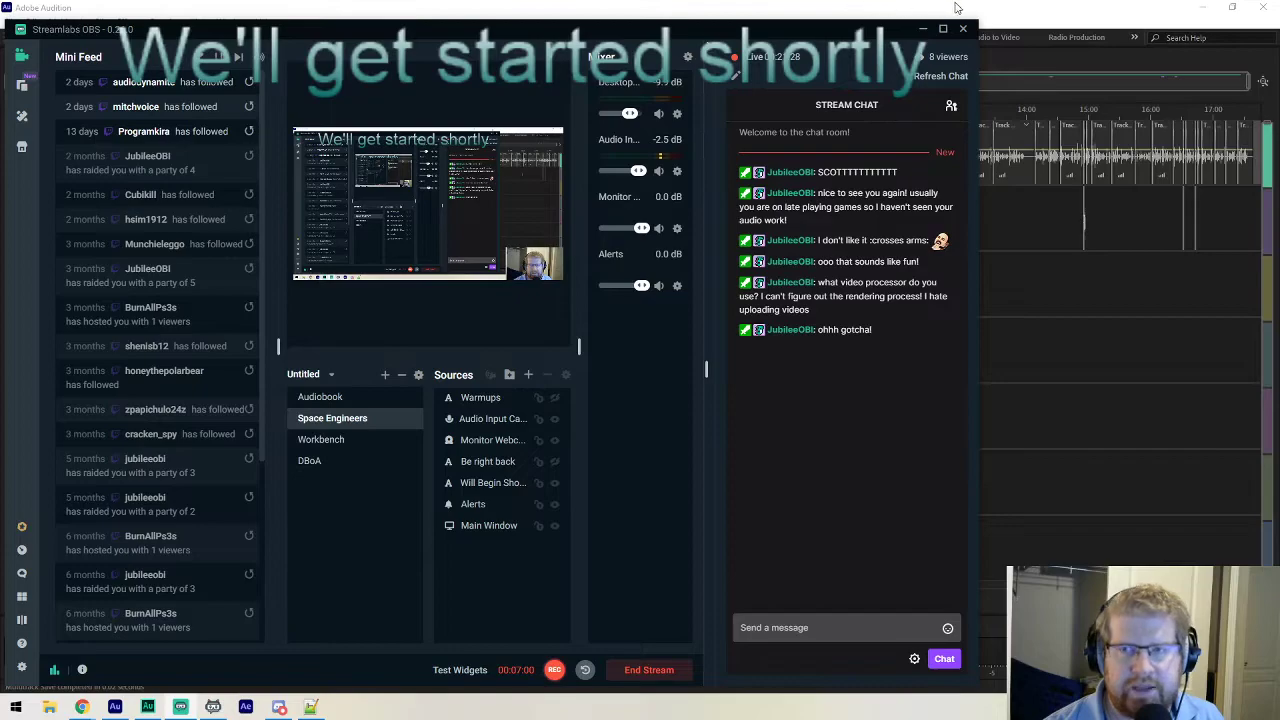
{"action": "left_click", "coordinate": [1019, 17]}
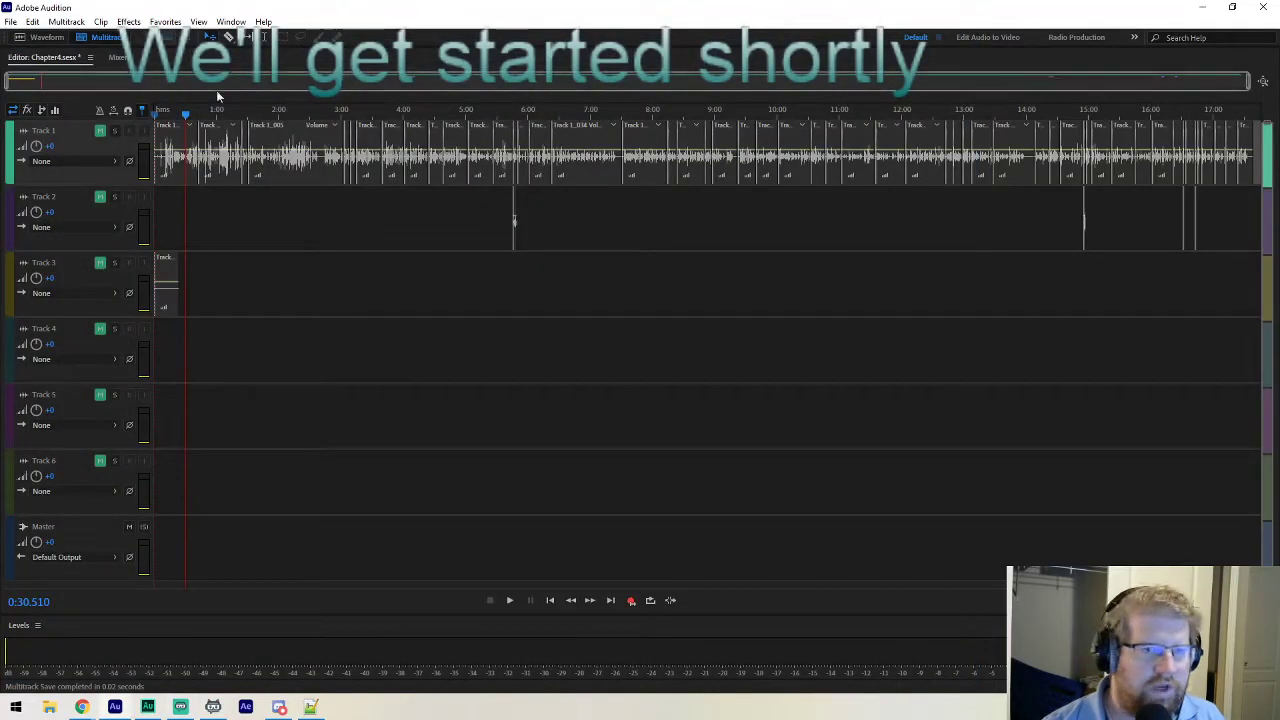
{"action": "left_click", "coordinate": [100, 131]}
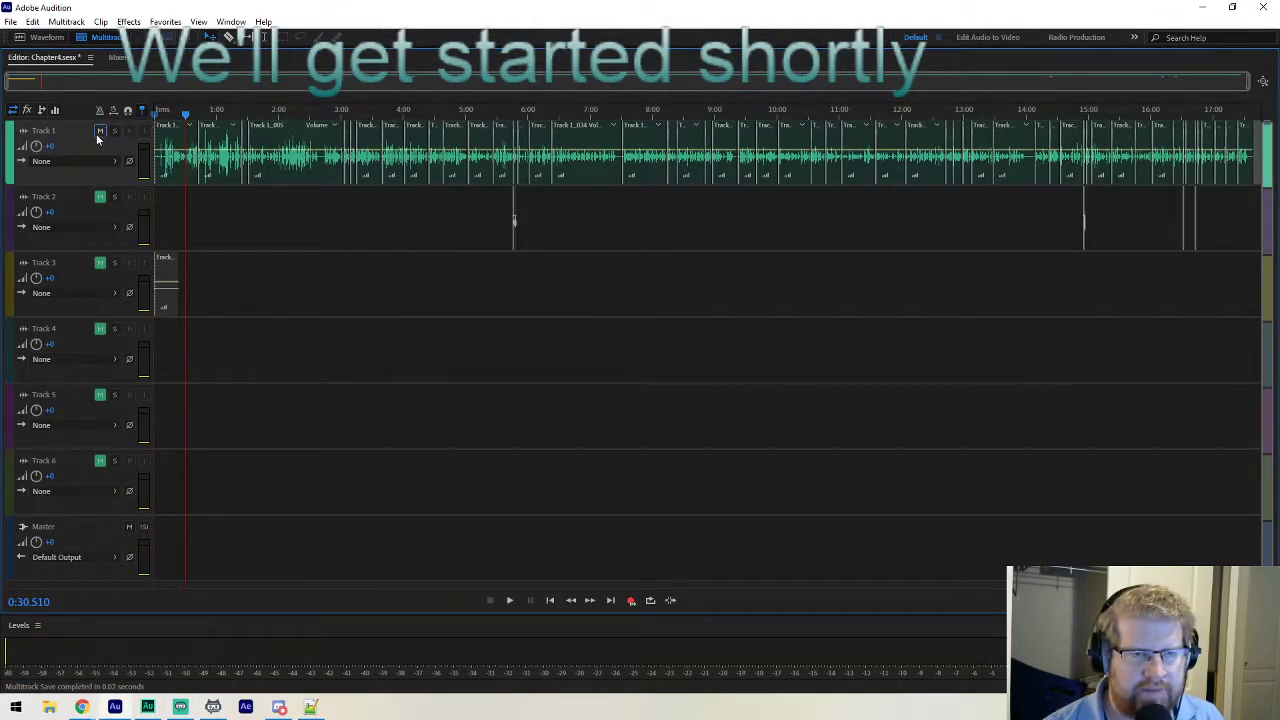
{"action": "left_click_drag", "start_coordinate": [185, 114], "coordinate": [148, 116]}
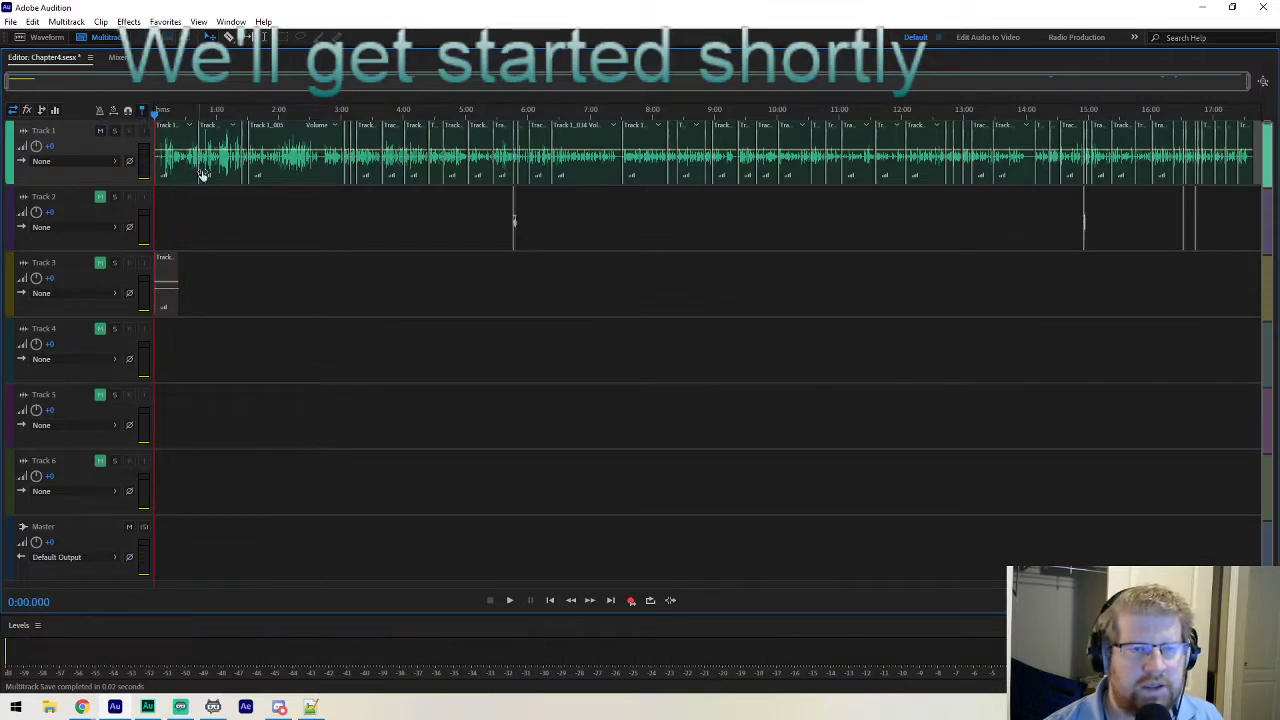
{"action": "left_click", "coordinate": [163, 113]}
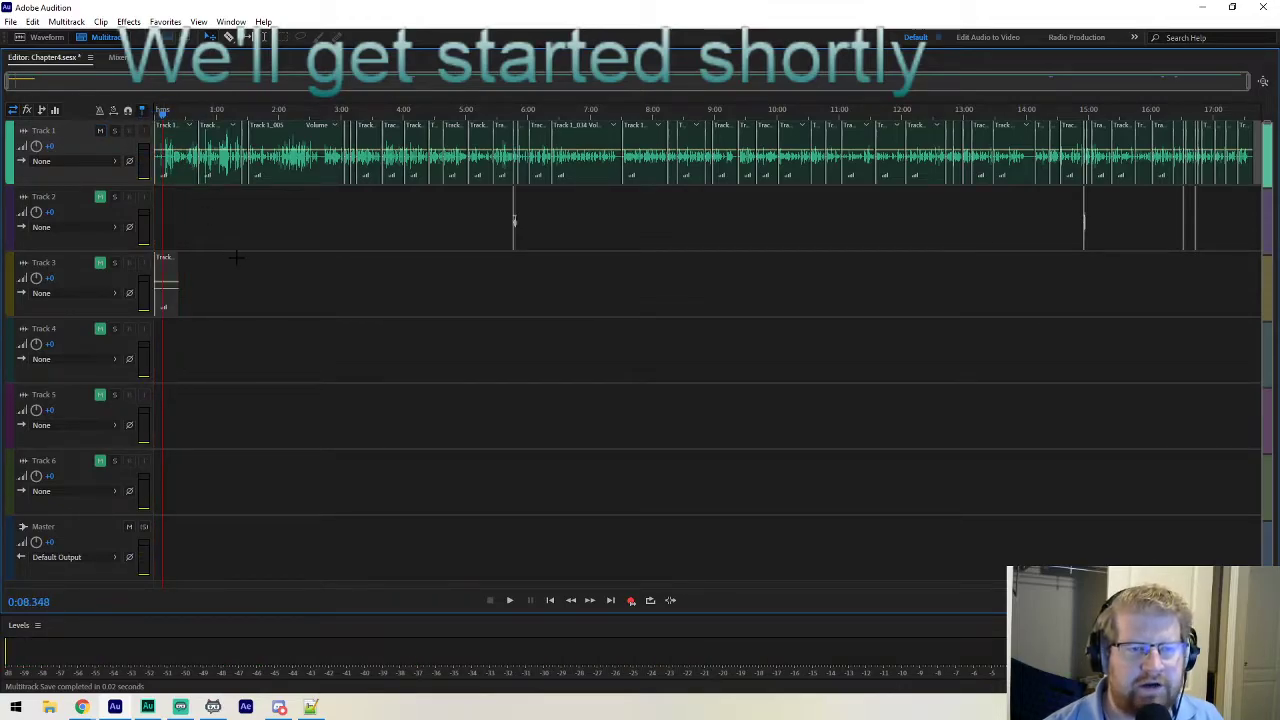
Check the mixer levels in Streamlabs OBS while Track 1 plays, stop playback, and return to Adobe Audition.
{"action": "left_click", "coordinate": [180, 707]}
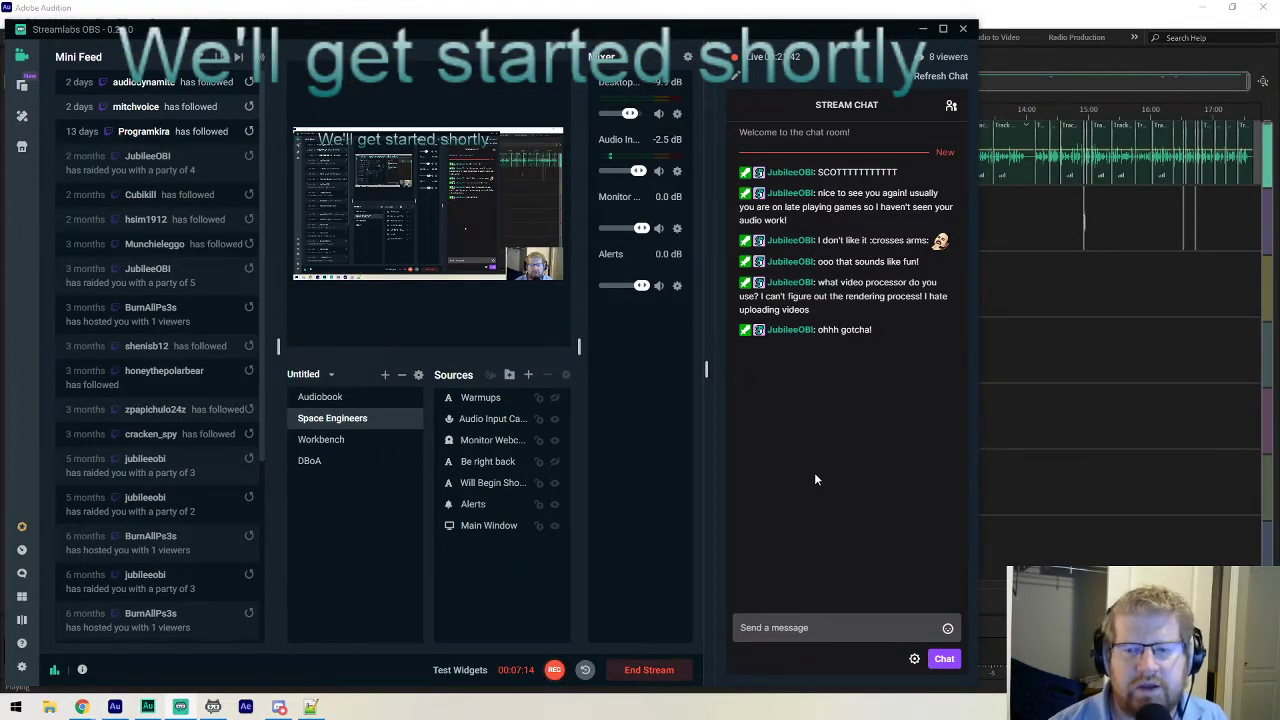
{"action": "left_click_drag", "start_coordinate": [827, 28], "coordinate": [297, 48]}
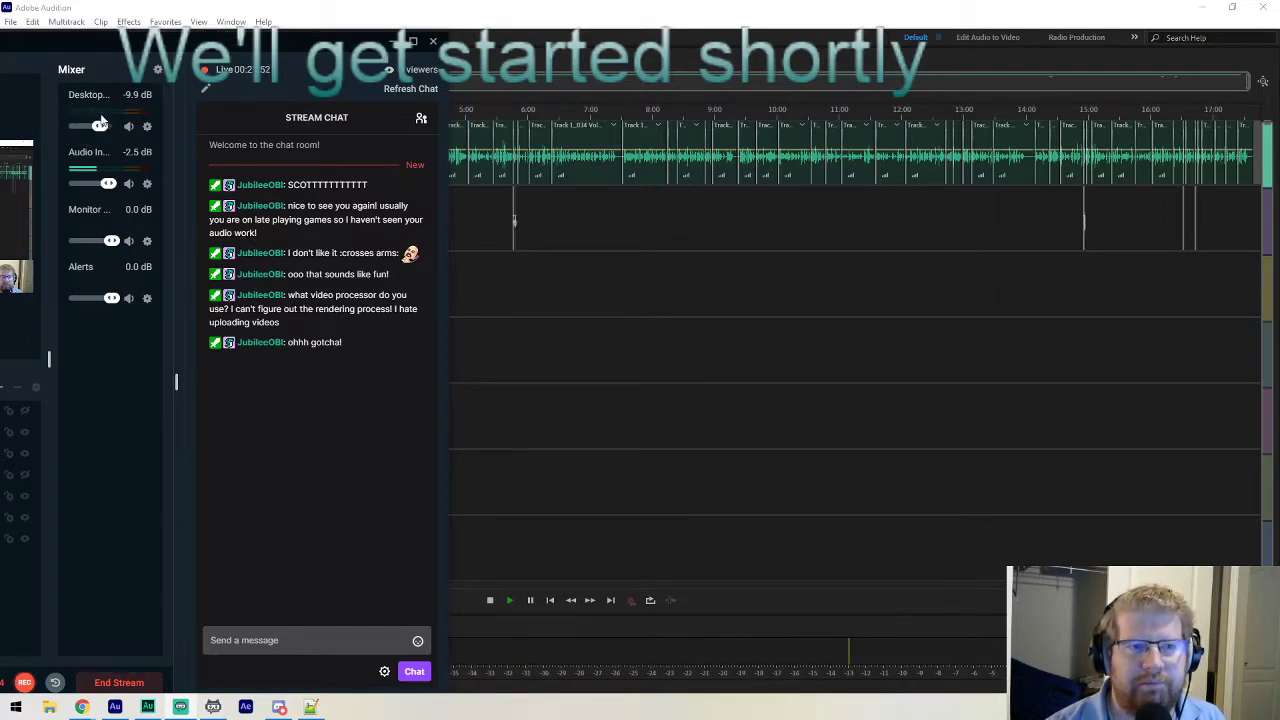
{"action": "left_click", "coordinate": [556, 18]}
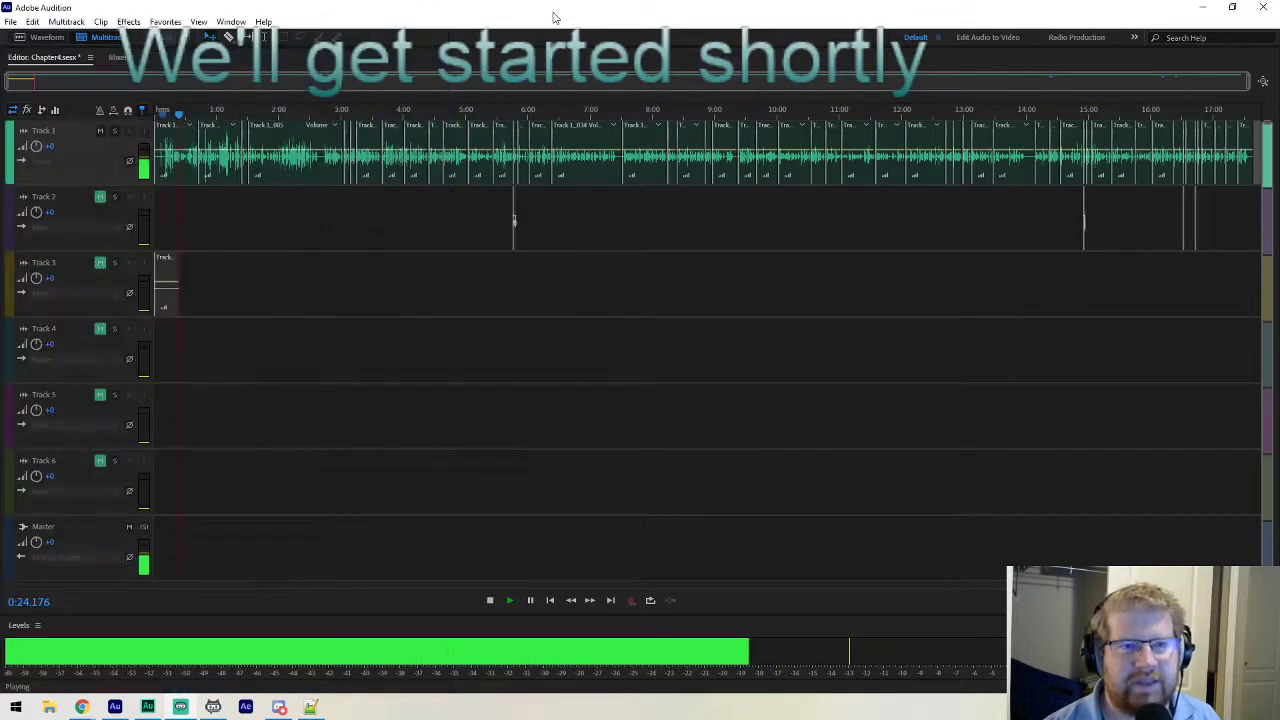
{"action": "key", "text": "space"}
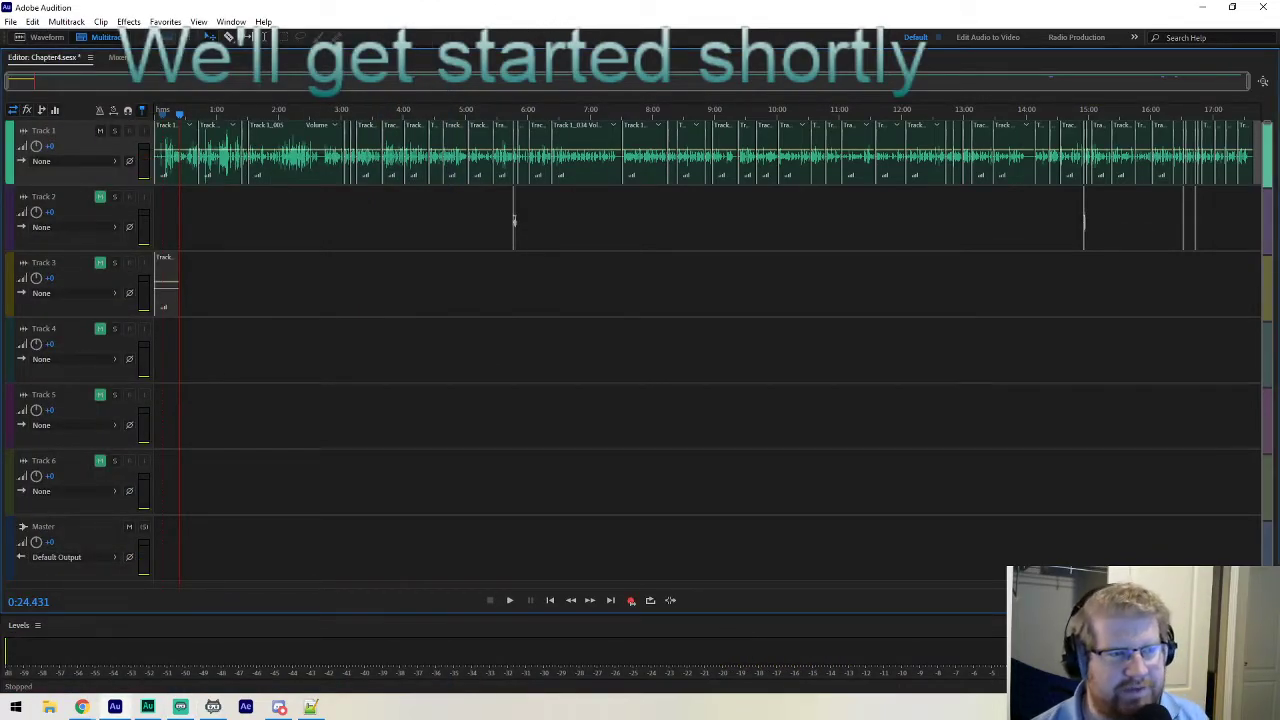
{"action": "key", "text": "alt+Tab"}
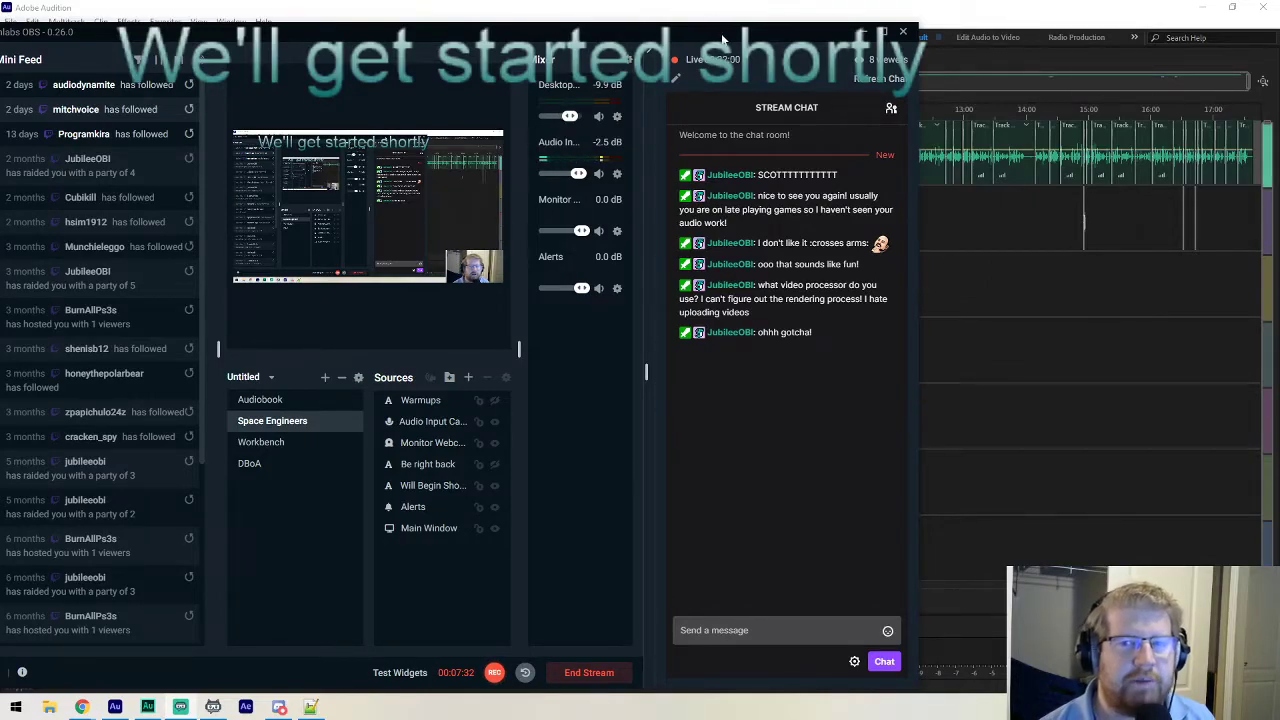
{"action": "key", "text": "alt+Tab"}
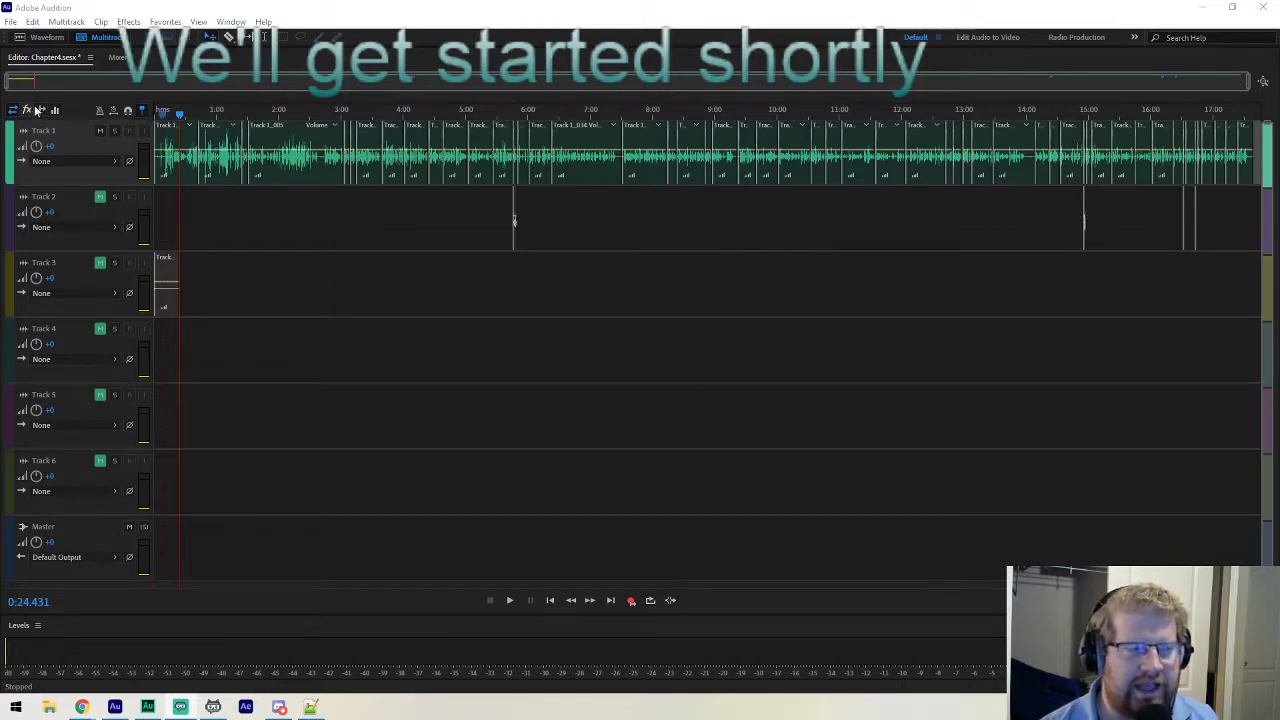
Set the audio hardware device class to MME and the default input to Analogue 1 + 2 (Focusrite Usb Audio).
{"action": "key", "text": "ctrl+k"}
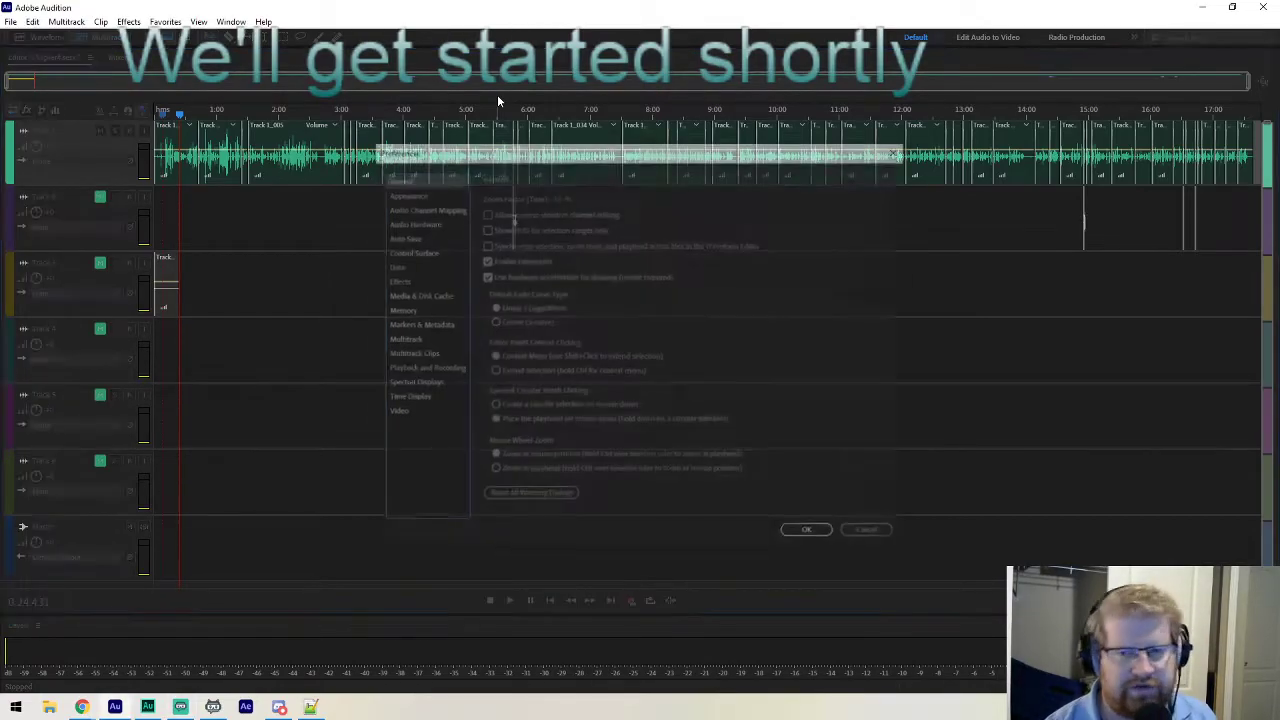
{"action": "left_click", "coordinate": [421, 221]}
{"action": "left_click", "coordinate": [615, 197]}
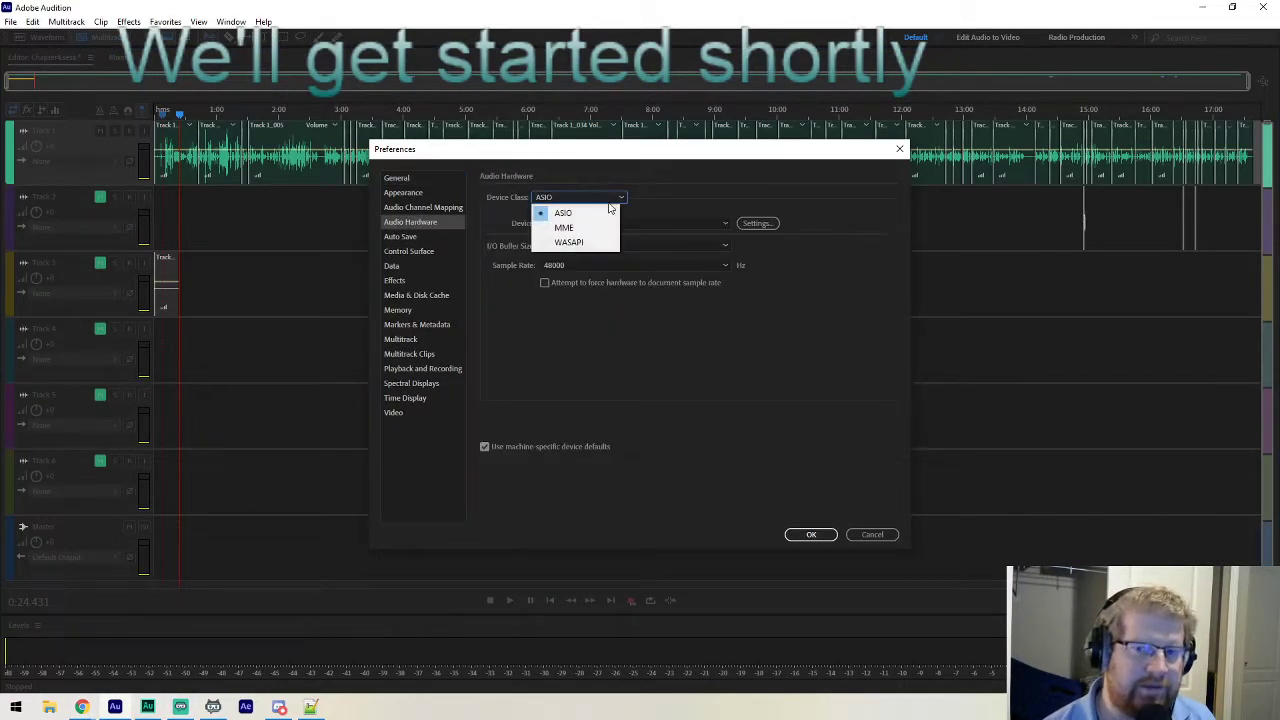
{"action": "left_click", "coordinate": [582, 224]}
{"action": "left_click", "coordinate": [636, 224]}
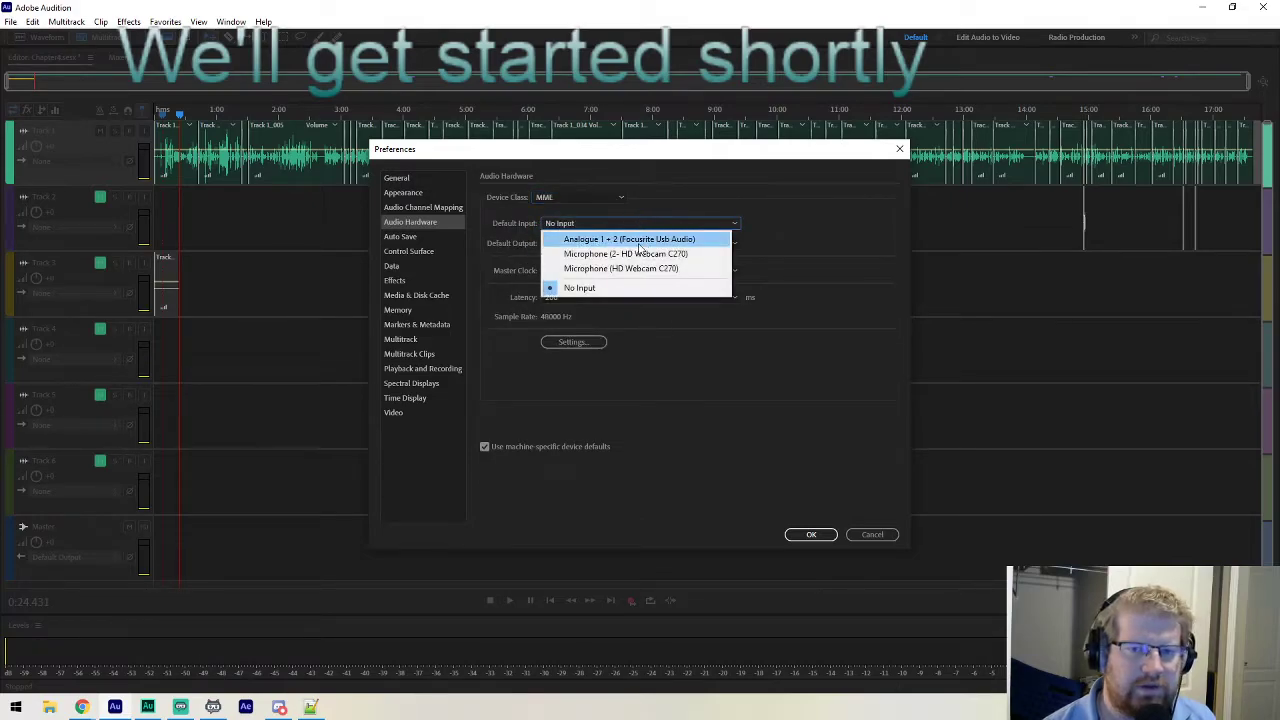
{"action": "left_click", "coordinate": [640, 240]}
Set the default output to Speakers (Focusrite Usb Audio), apply the preferences, and test playback of the session.
{"action": "left_click", "coordinate": [639, 244]}
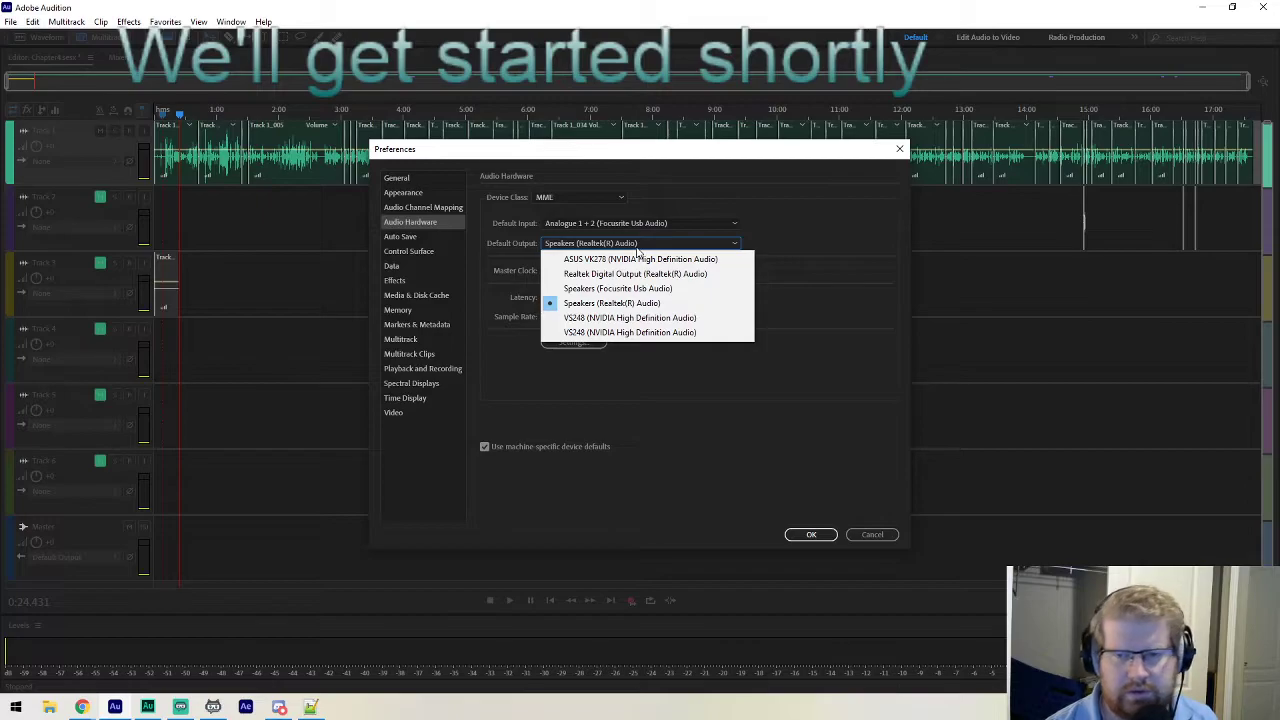
{"action": "left_click", "coordinate": [640, 288]}
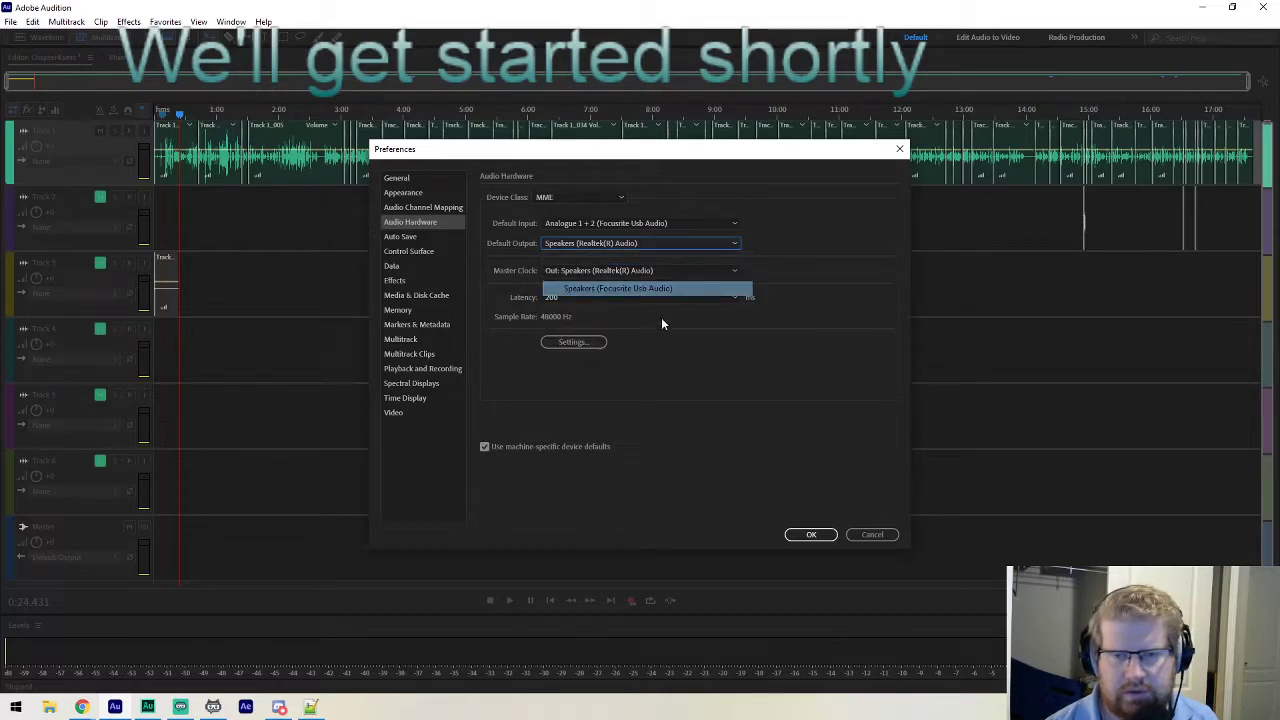
{"action": "left_click", "coordinate": [811, 535]}
{"action": "key", "text": "space"}
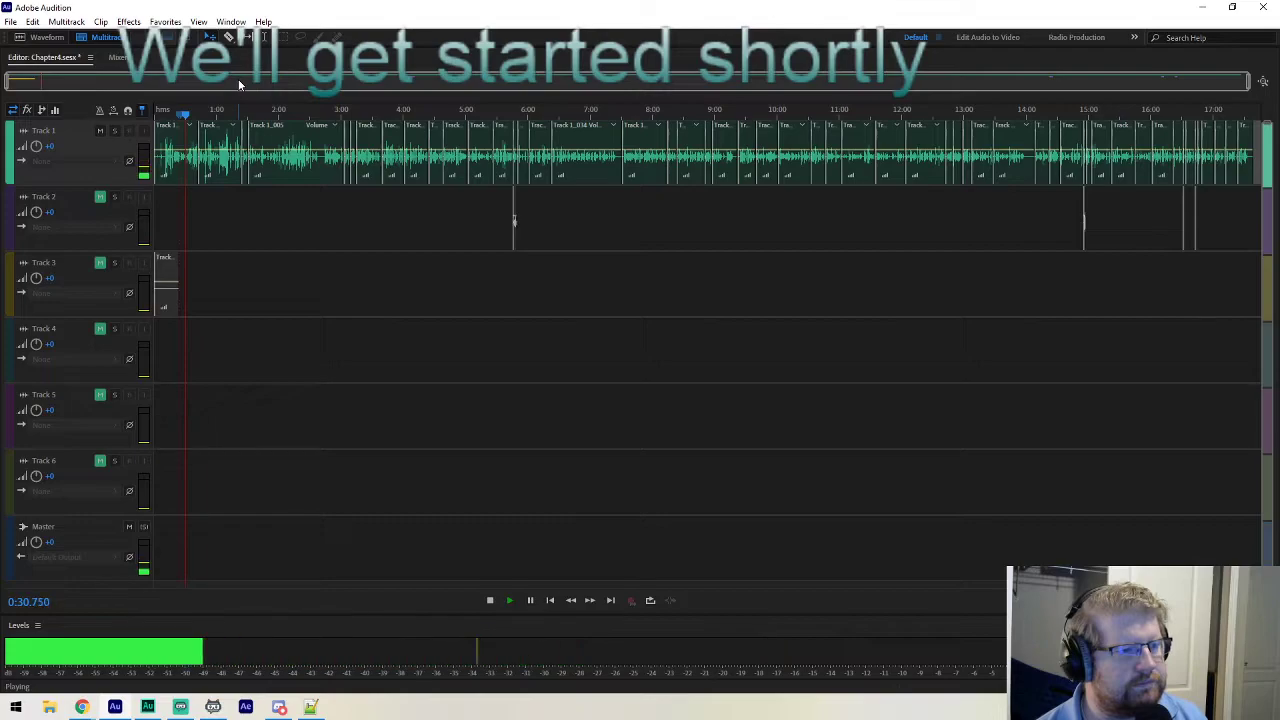
{"action": "key", "text": "space"}
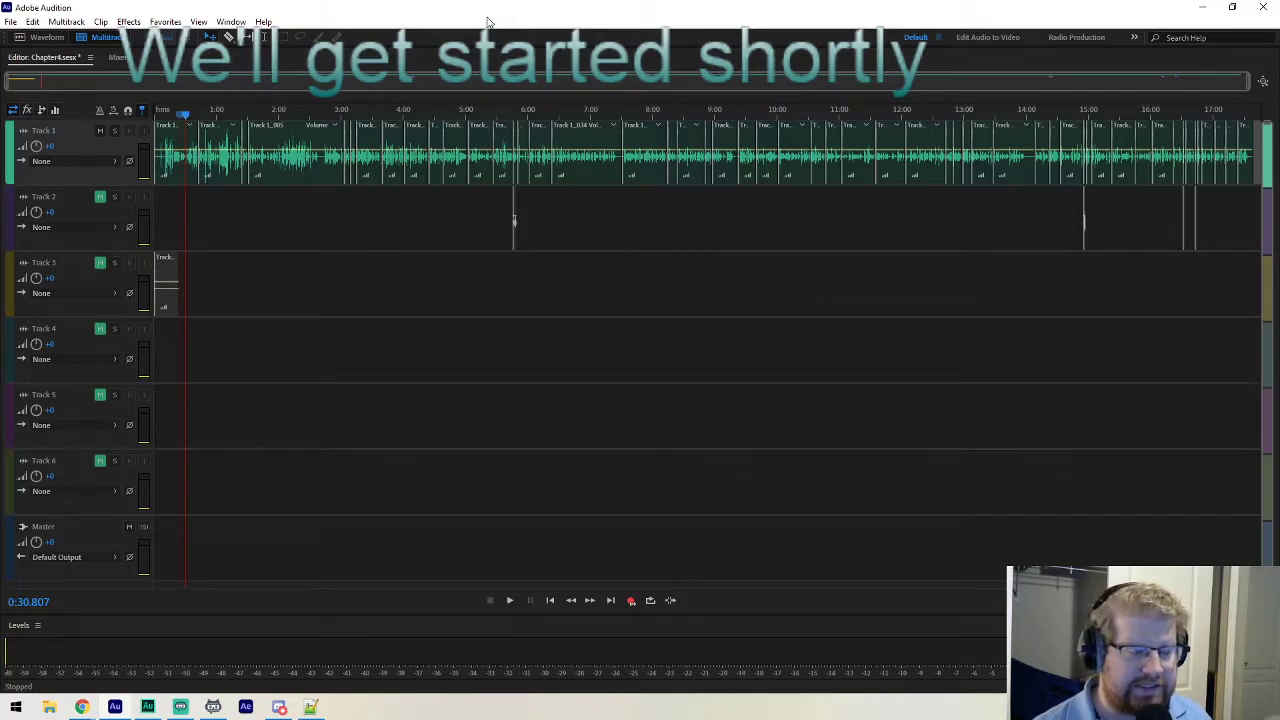
Switch the audio hardware device class back to ASIO in the preferences.
{"action": "key", "text": "ctrl+k"}
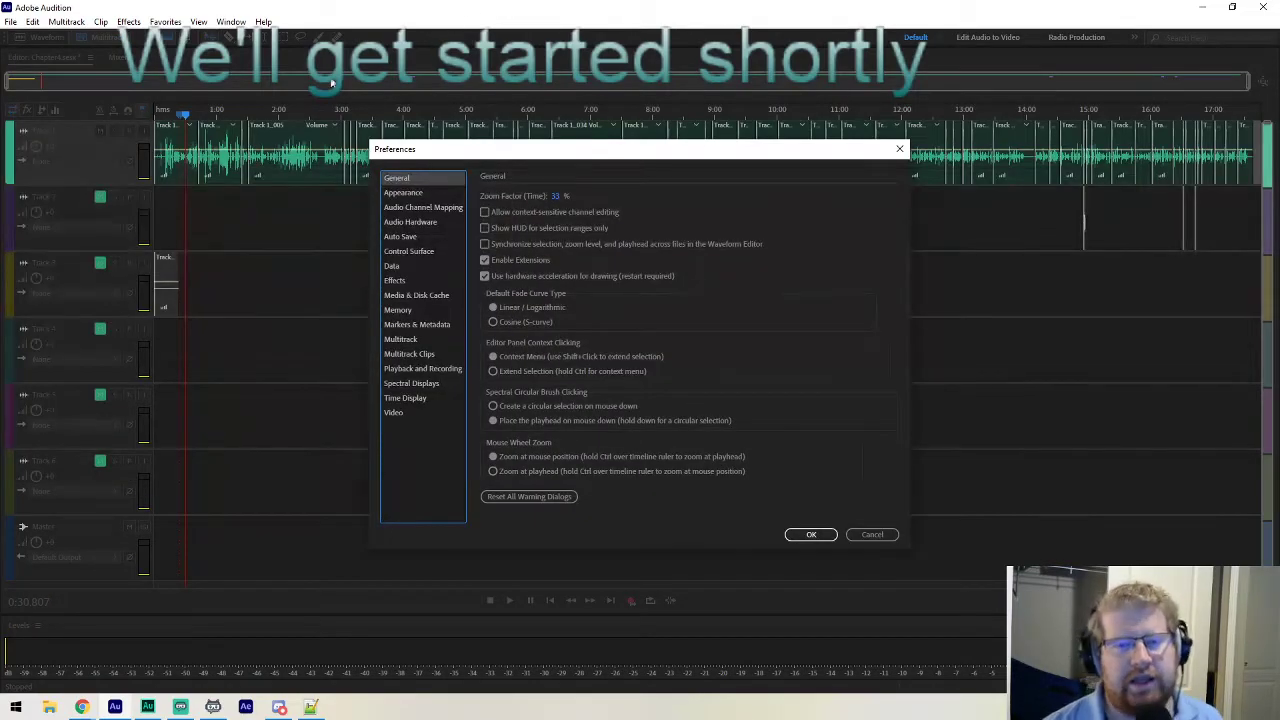
{"action": "left_click", "coordinate": [420, 222]}
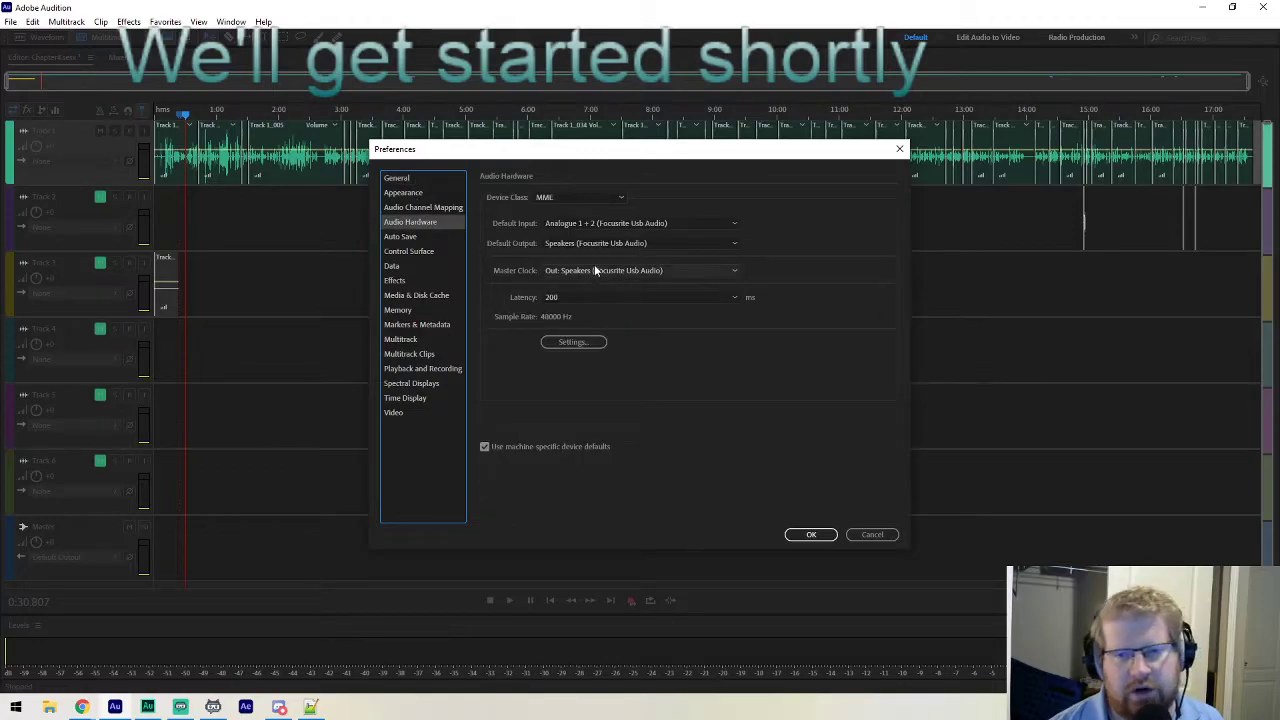
{"action": "left_click", "coordinate": [600, 200]}
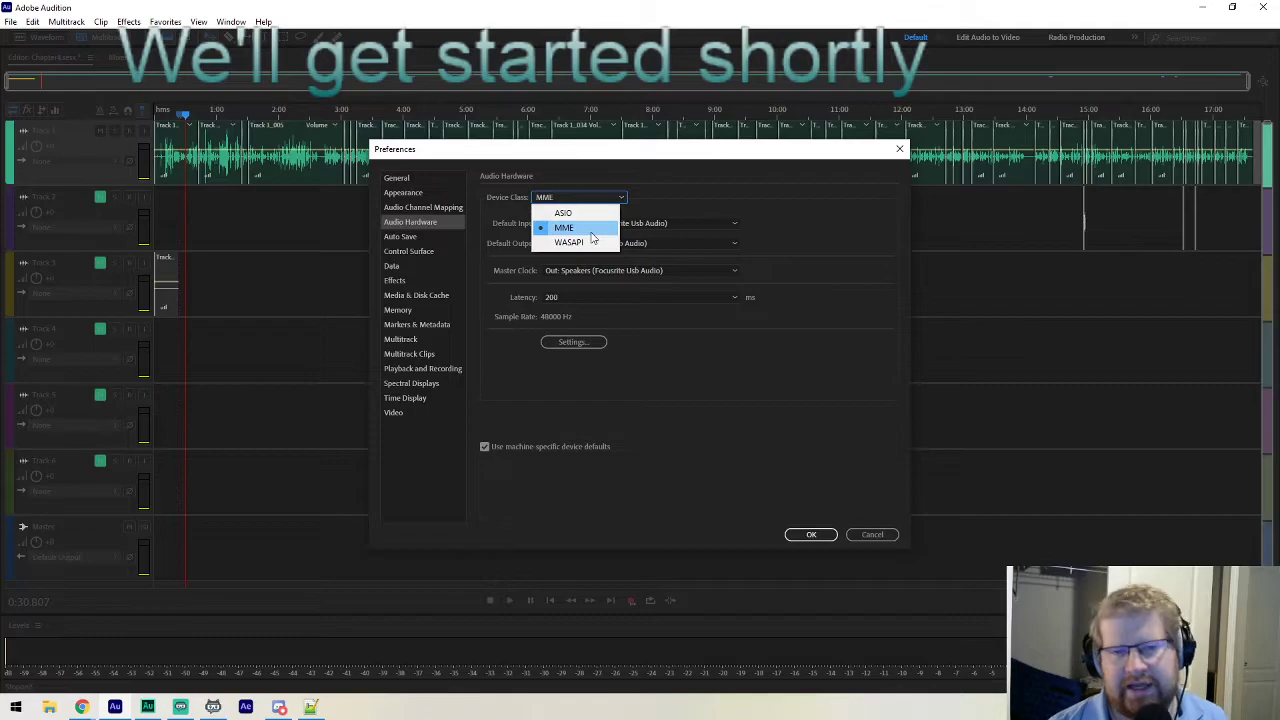
{"action": "left_click", "coordinate": [593, 213]}
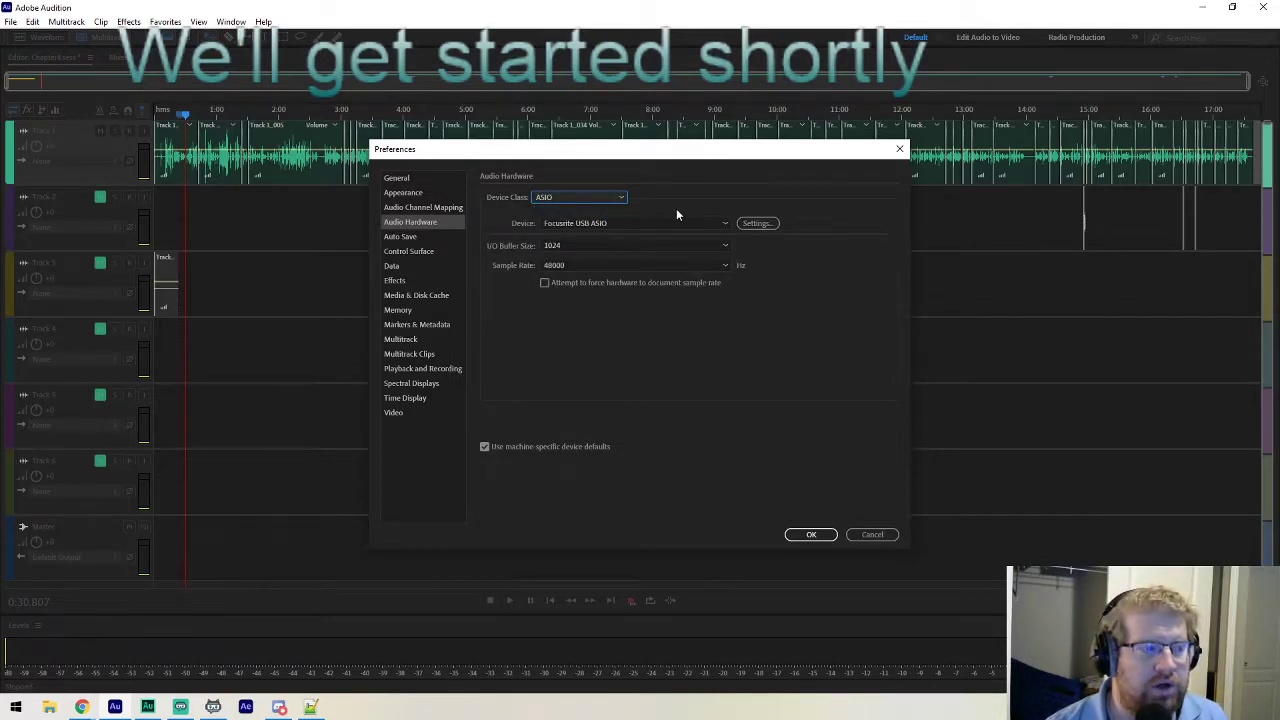
Examine the I/O buffer size choices for the Focusrite USB ASIO device, keeping 1024.
{"action": "left_click", "coordinate": [602, 249]}
{"action": "left_click", "coordinate": [582, 304]}
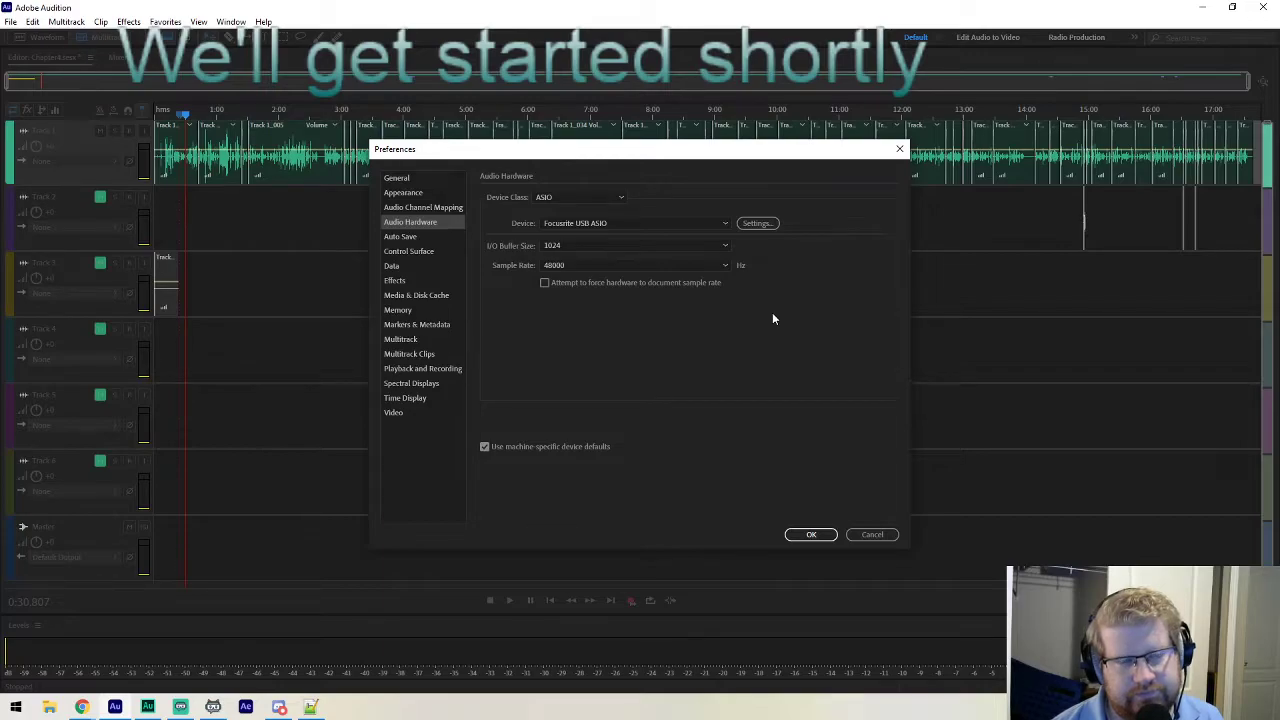
{"action": "left_click", "coordinate": [727, 247]}
{"action": "left_click", "coordinate": [802, 292]}
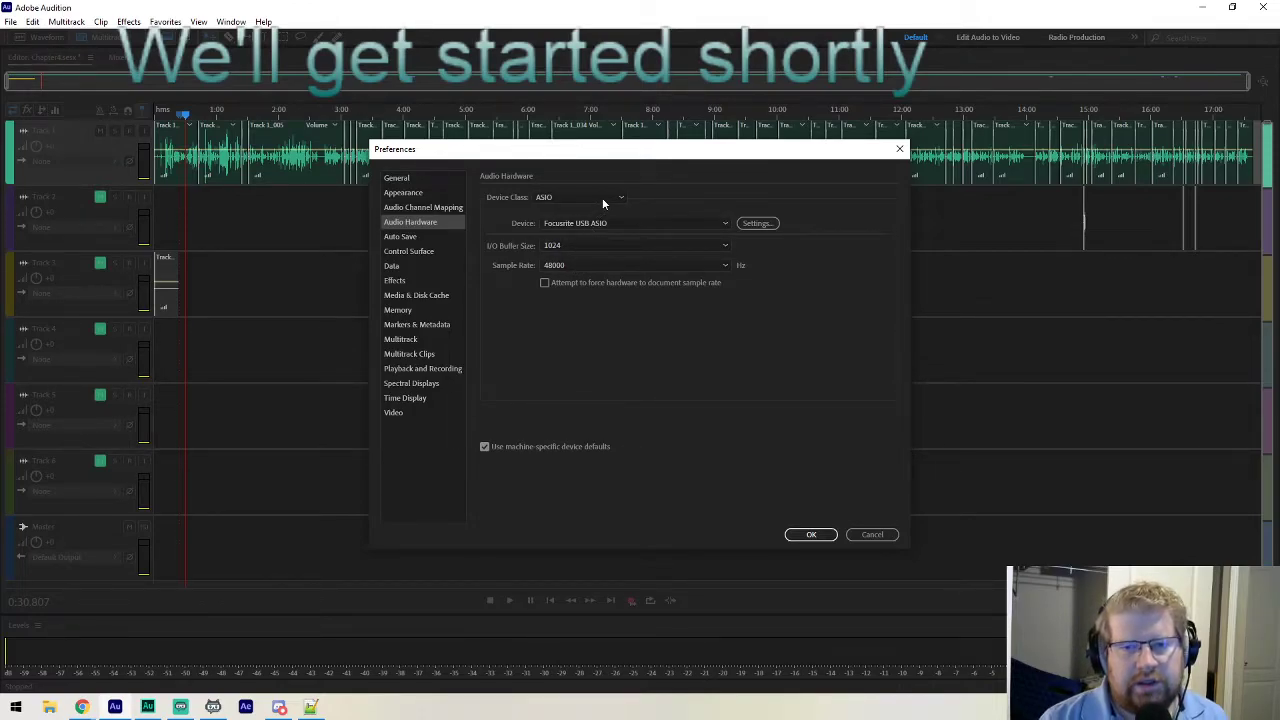
Recheck the I/O buffer size choices, switching the device class to MME and back to ASIO, and cancel the preferences.
{"action": "left_click", "coordinate": [588, 244]}
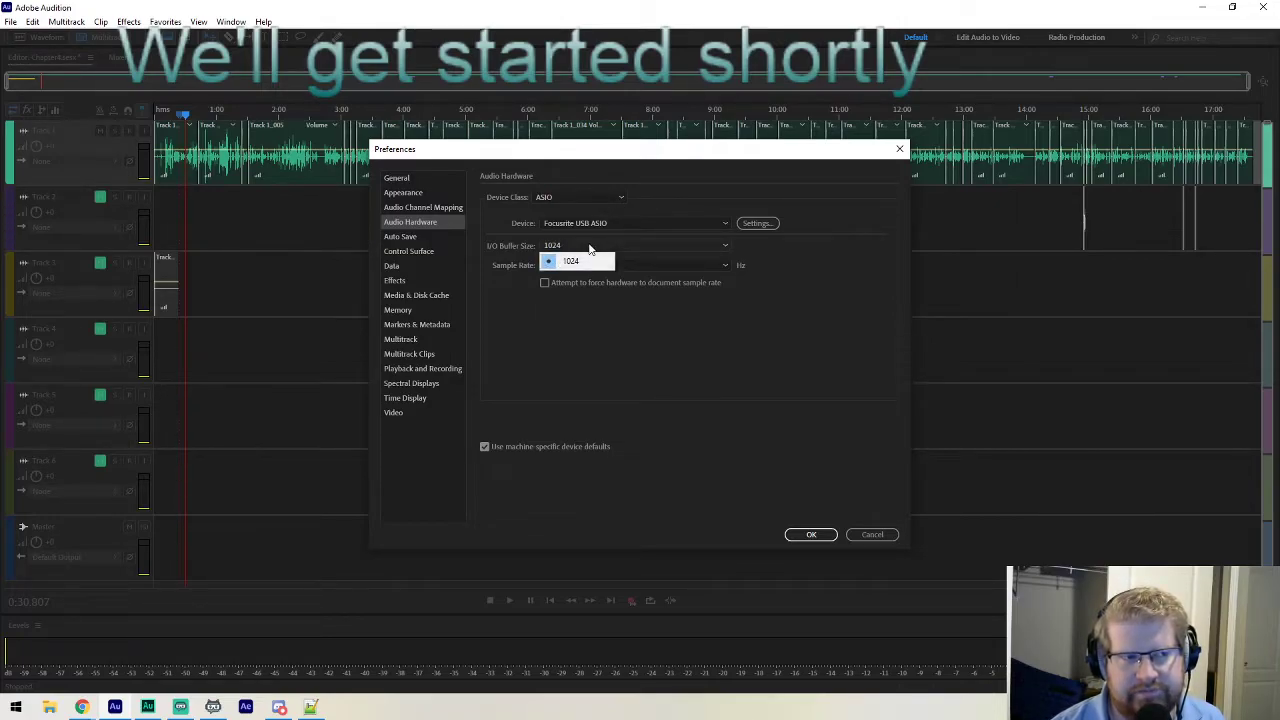
{"action": "left_click", "coordinate": [758, 329]}
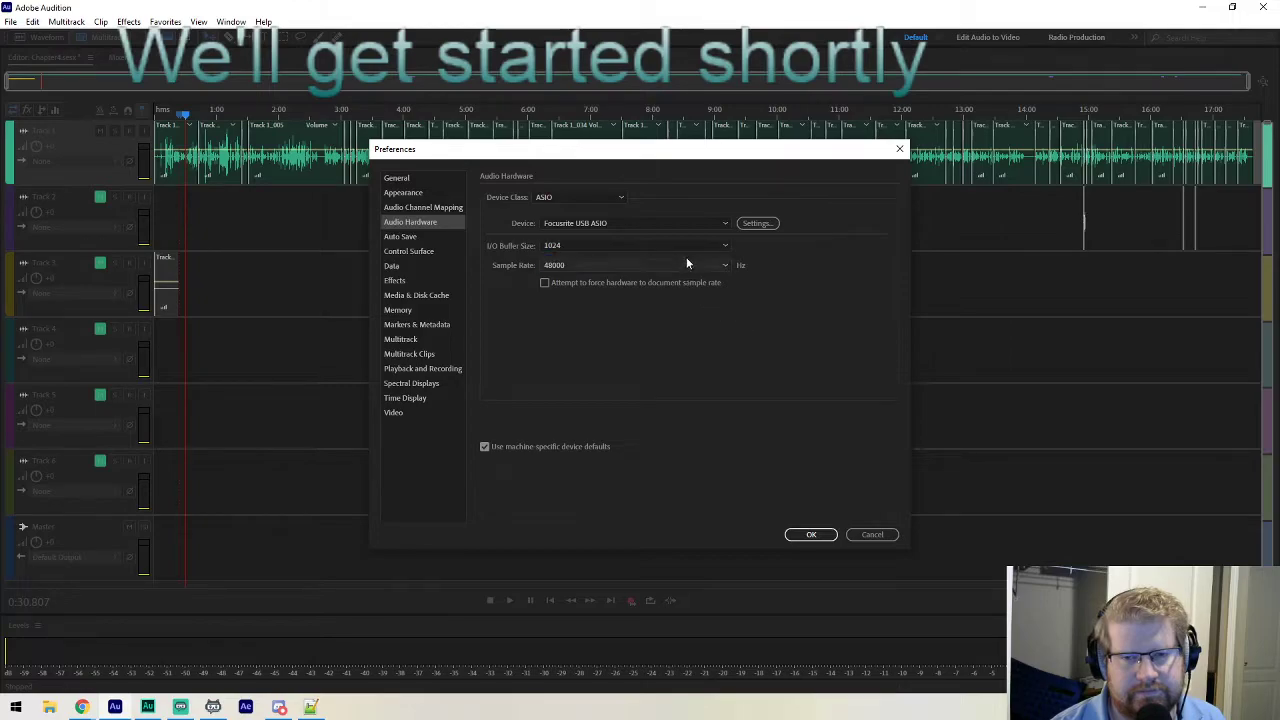
{"action": "left_click", "coordinate": [617, 198]}
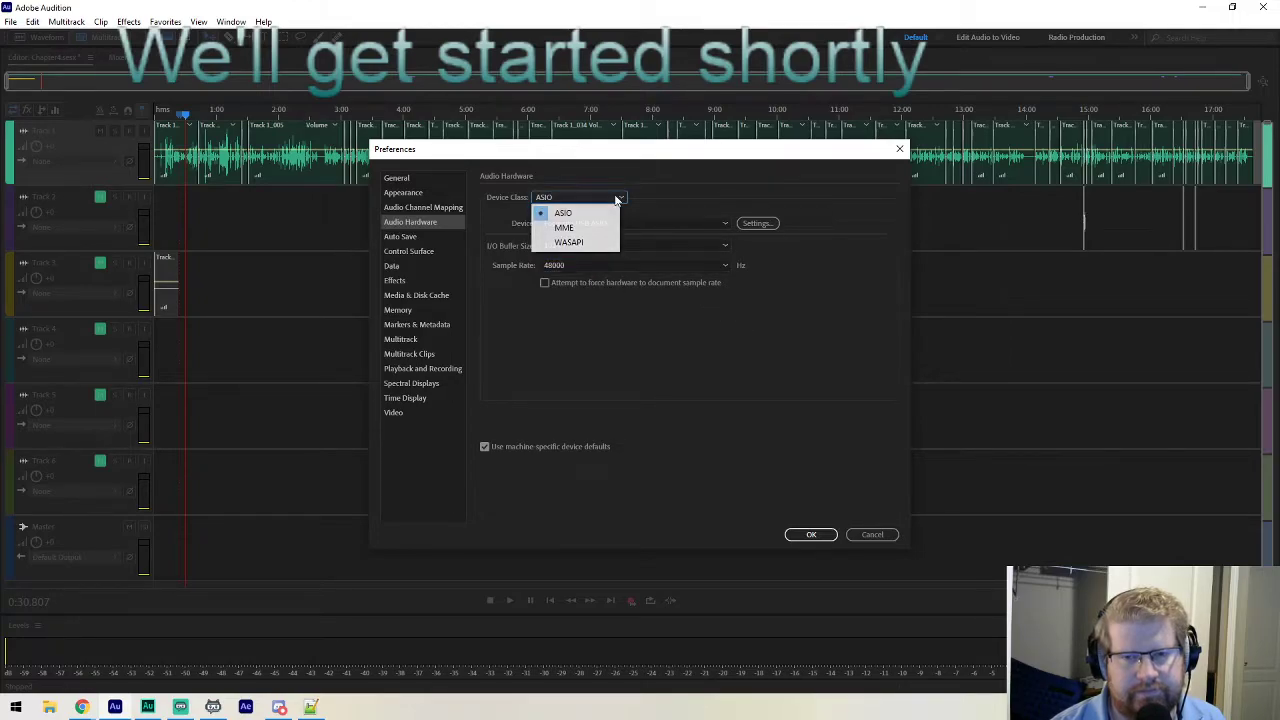
{"action": "left_click", "coordinate": [570, 227]}
{"action": "left_click", "coordinate": [585, 200]}
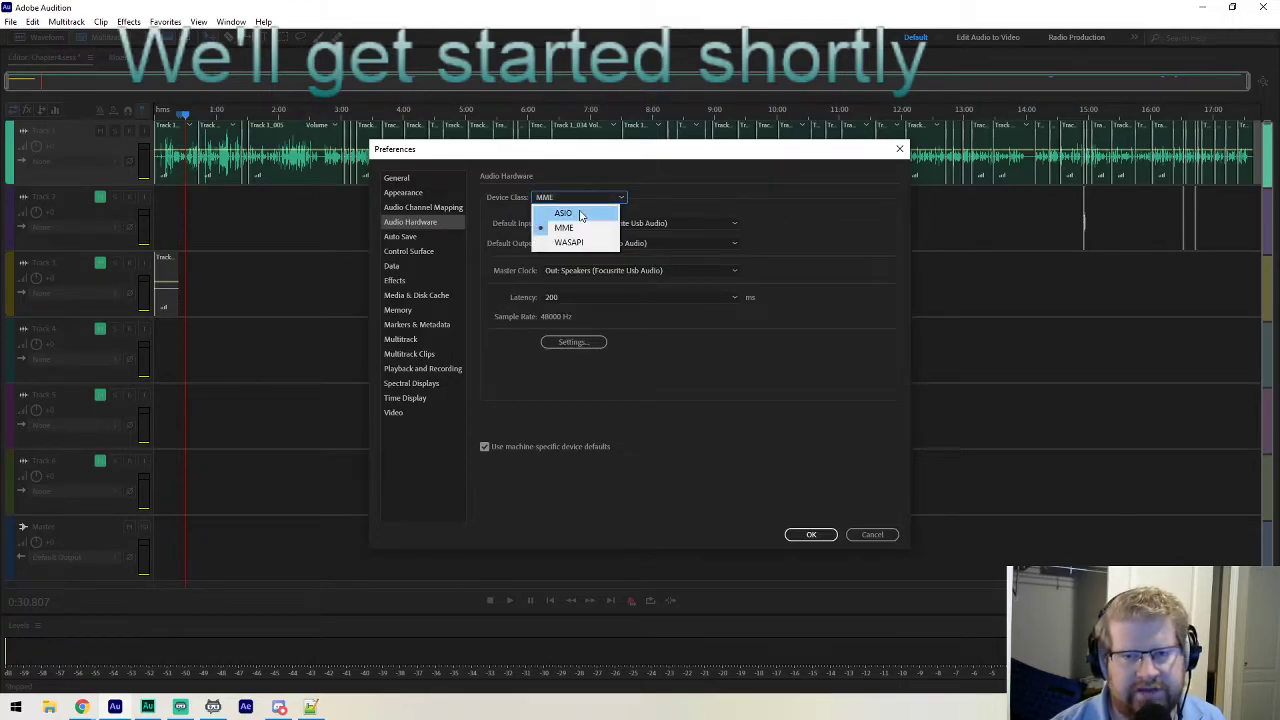
{"action": "left_click", "coordinate": [580, 213]}
{"action": "left_click", "coordinate": [723, 247]}
{"action": "left_click", "coordinate": [723, 247]}
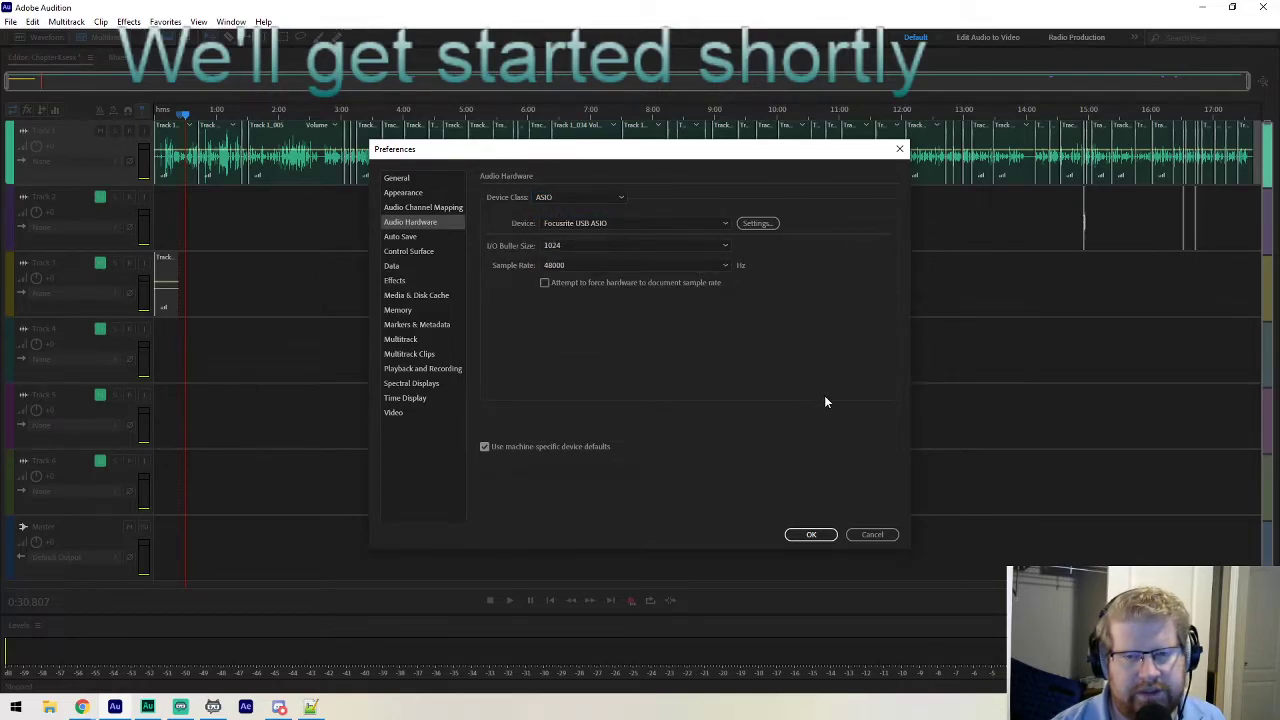
{"action": "left_click", "coordinate": [889, 534]}
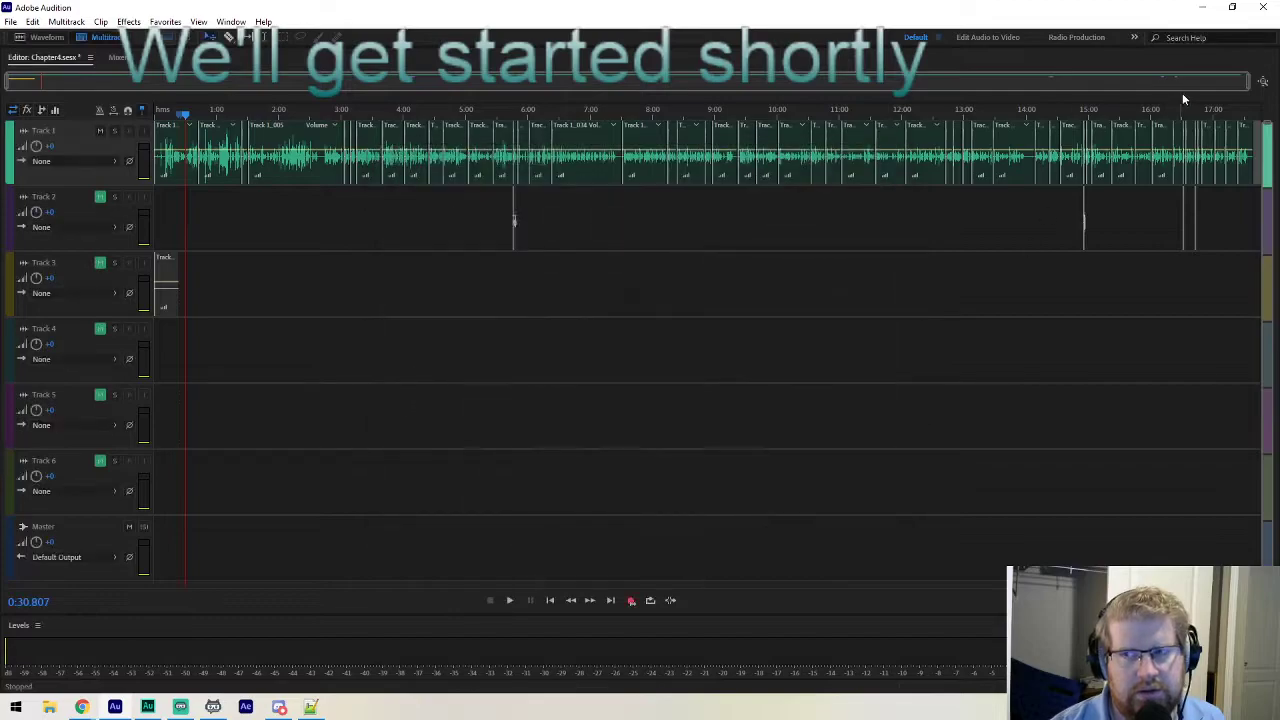
Close Adobe Audition, saving the changes to Chapter4.sesx, and relaunch it.
{"action": "left_click", "coordinate": [1270, 8]}
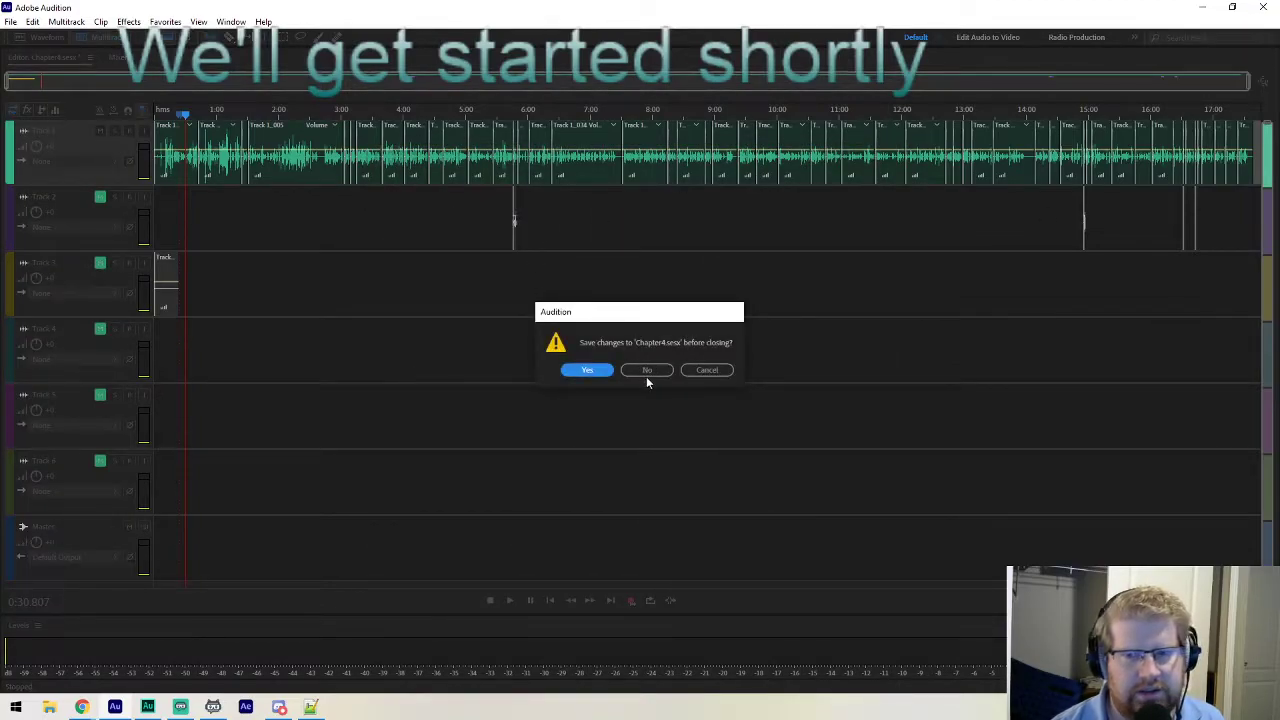
{"action": "left_click", "coordinate": [581, 371]}
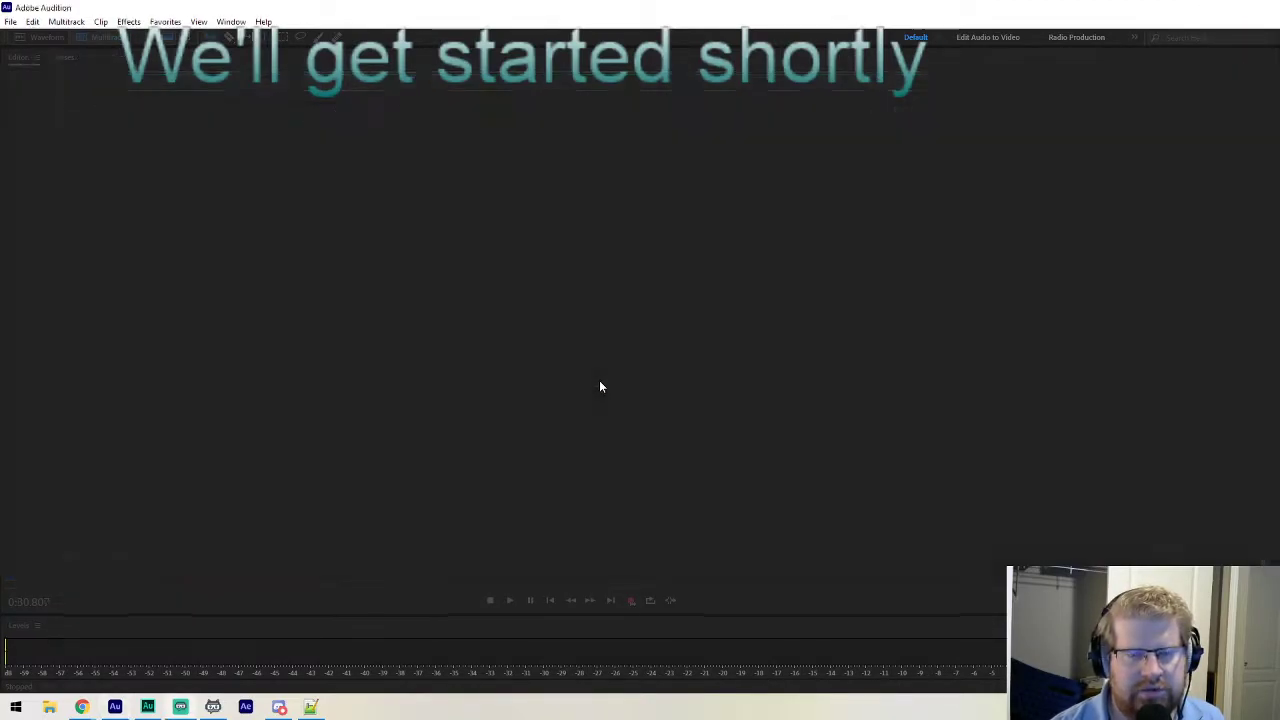
{"action": "left_click", "coordinate": [113, 708]}
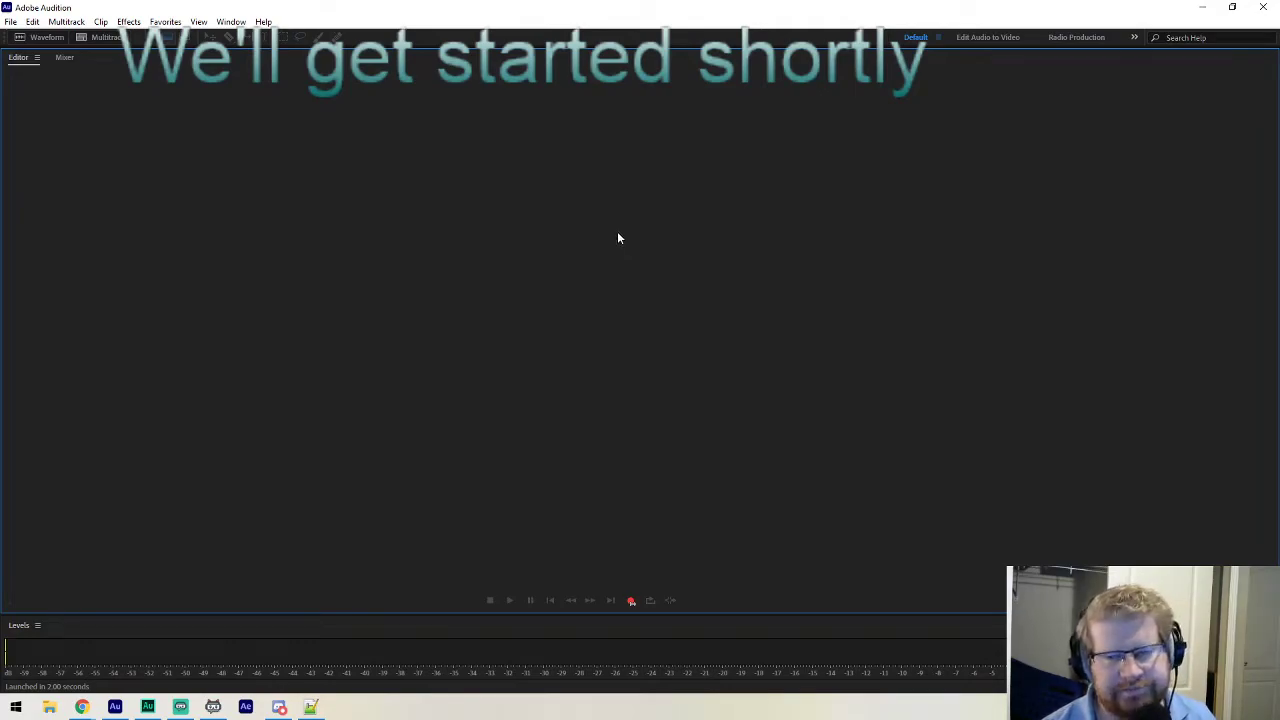
Try the ASIO device class with the Focusrite USB ASIO device in the audio hardware preferences.
{"action": "key", "text": "ctrl+k"}
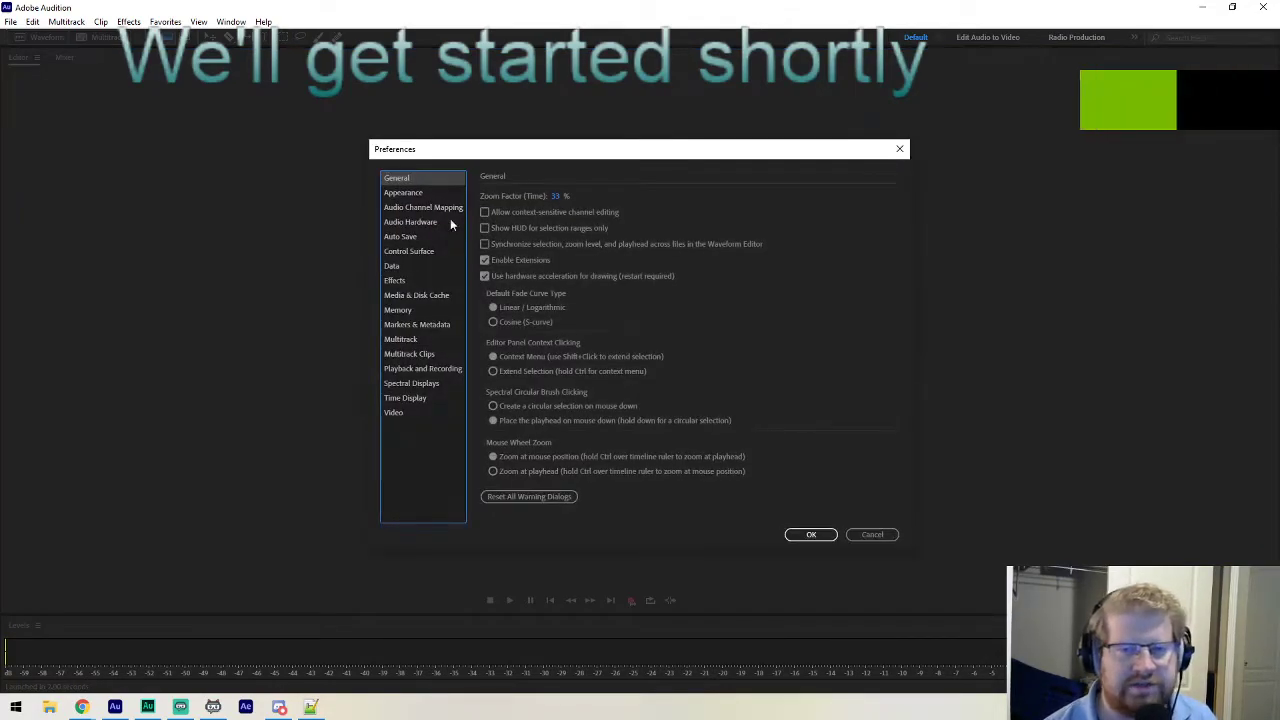
{"action": "left_click", "coordinate": [425, 222]}
{"action": "left_click", "coordinate": [598, 199]}
{"action": "left_click", "coordinate": [568, 209]}
{"action": "left_click", "coordinate": [682, 225]}
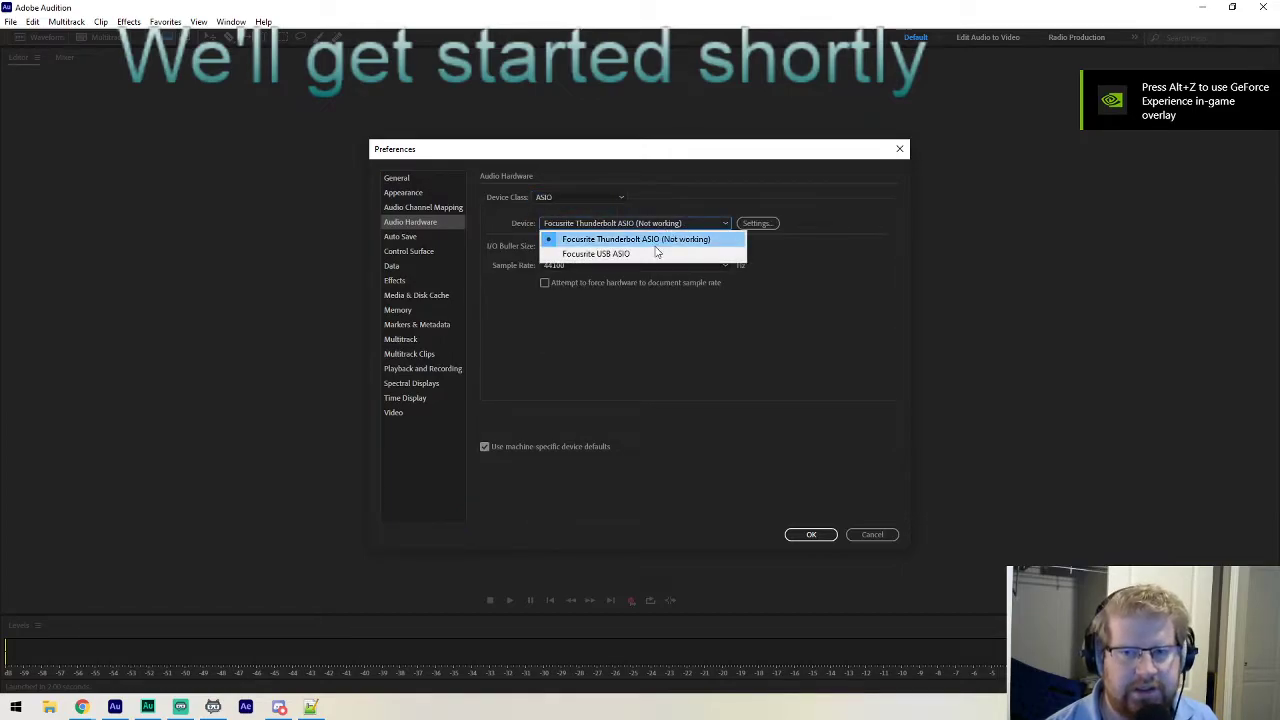
{"action": "left_click", "coordinate": [610, 252]}
Examine the I/O buffer size choices for the Focusrite USB ASIO device and leave the preferences without applying them.
{"action": "left_click", "coordinate": [606, 247]}
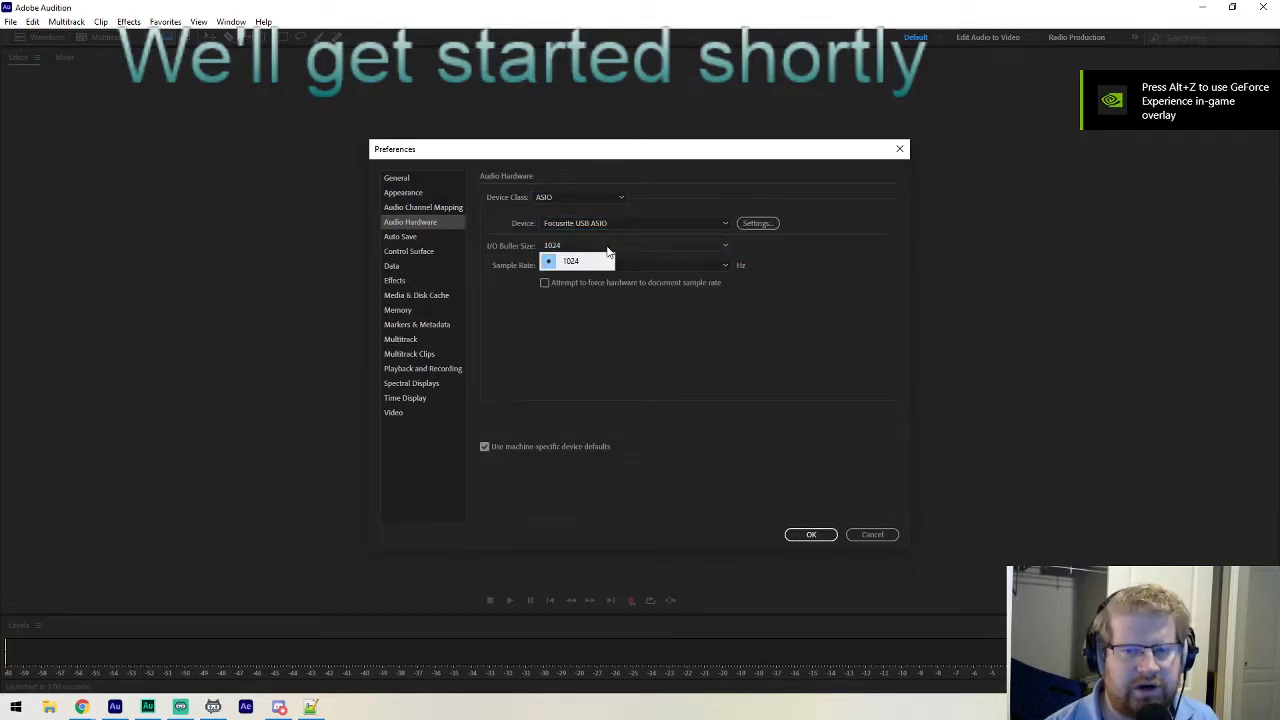
{"action": "left_click", "coordinate": [803, 281]}
{"action": "left_click", "coordinate": [728, 248]}
{"action": "left_click", "coordinate": [728, 248]}
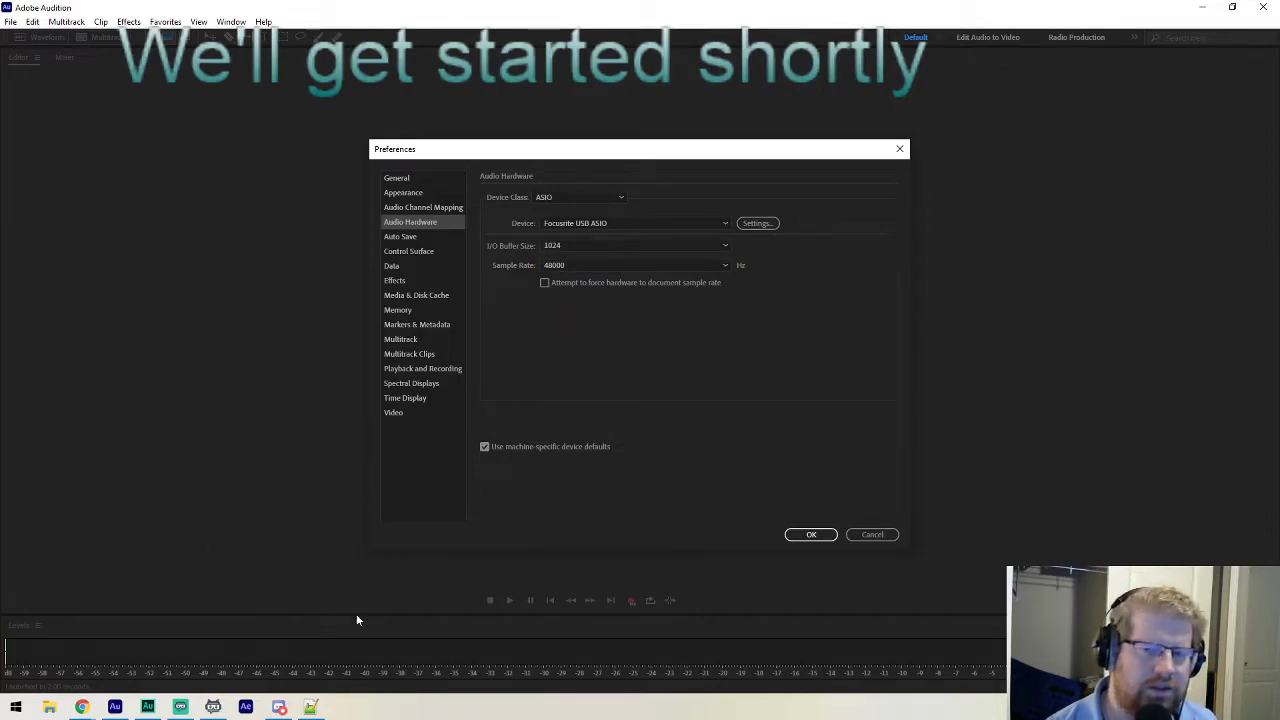
{"action": "left_click", "coordinate": [872, 535]}
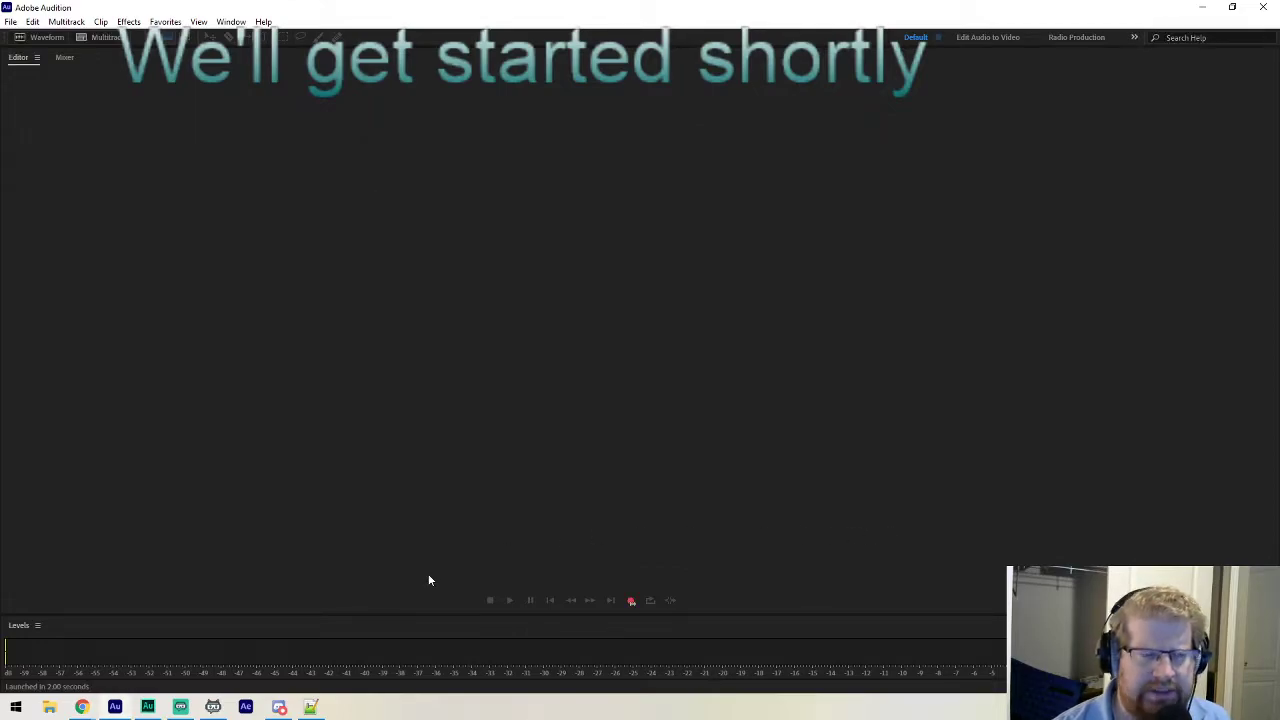
{"action": "left_click", "coordinate": [16, 707]}
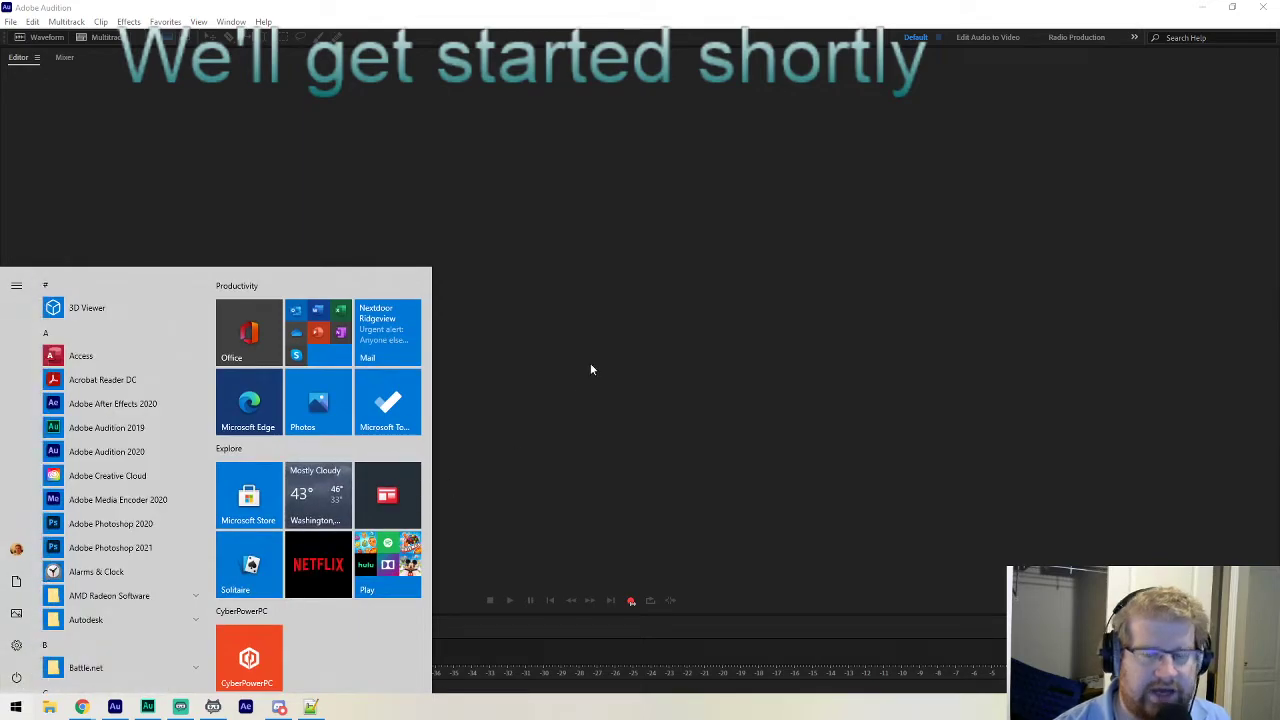
{"action": "left_click", "coordinate": [621, 316]}
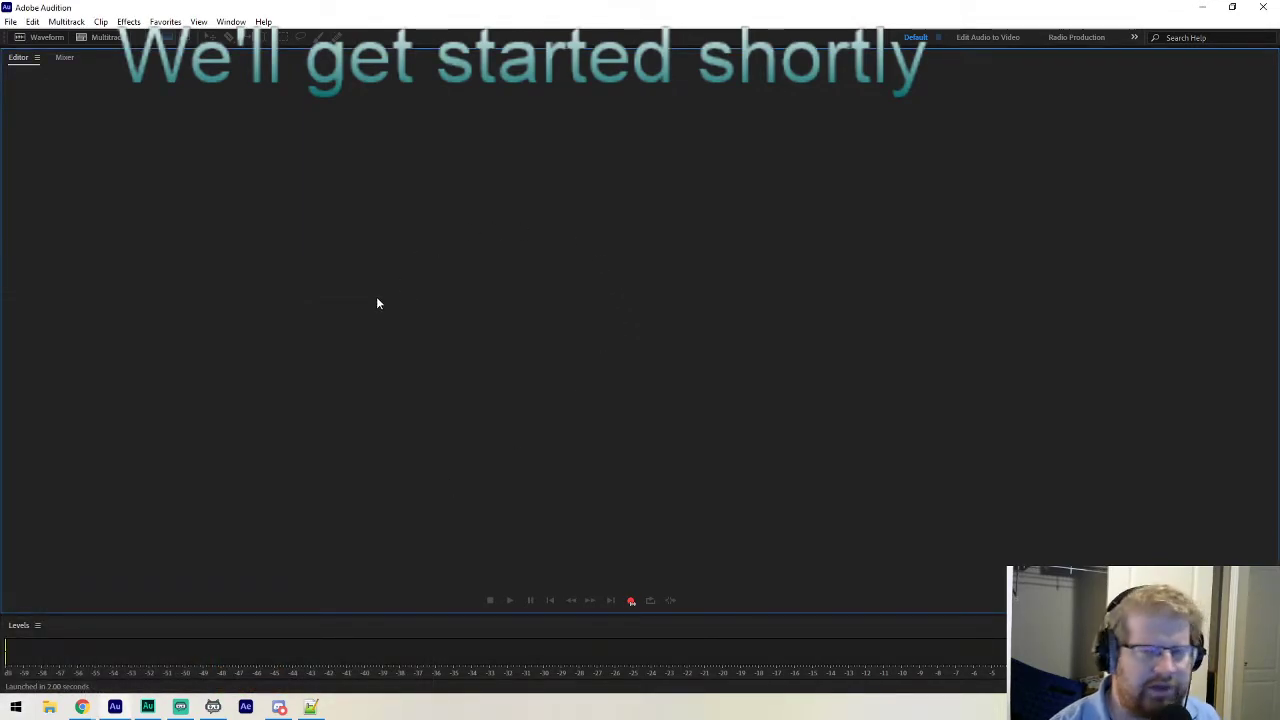
Open the Chapter4.sesx multitrack session.
{"action": "key", "text": "ctrl+o"}
{"action": "double_click", "coordinate": [300, 205]}
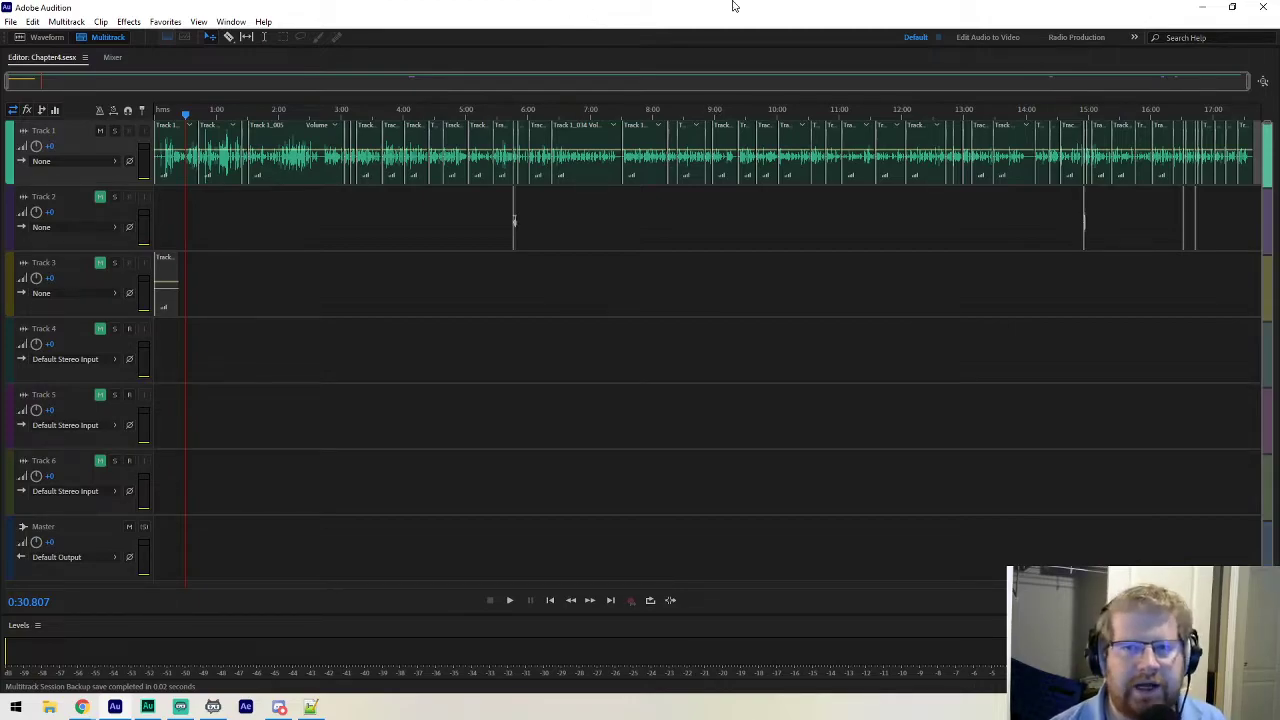
Set the audio hardware device class to ASIO, check the I/O buffer size choices, and apply the preferences.
{"action": "key", "text": "ctrl+k"}
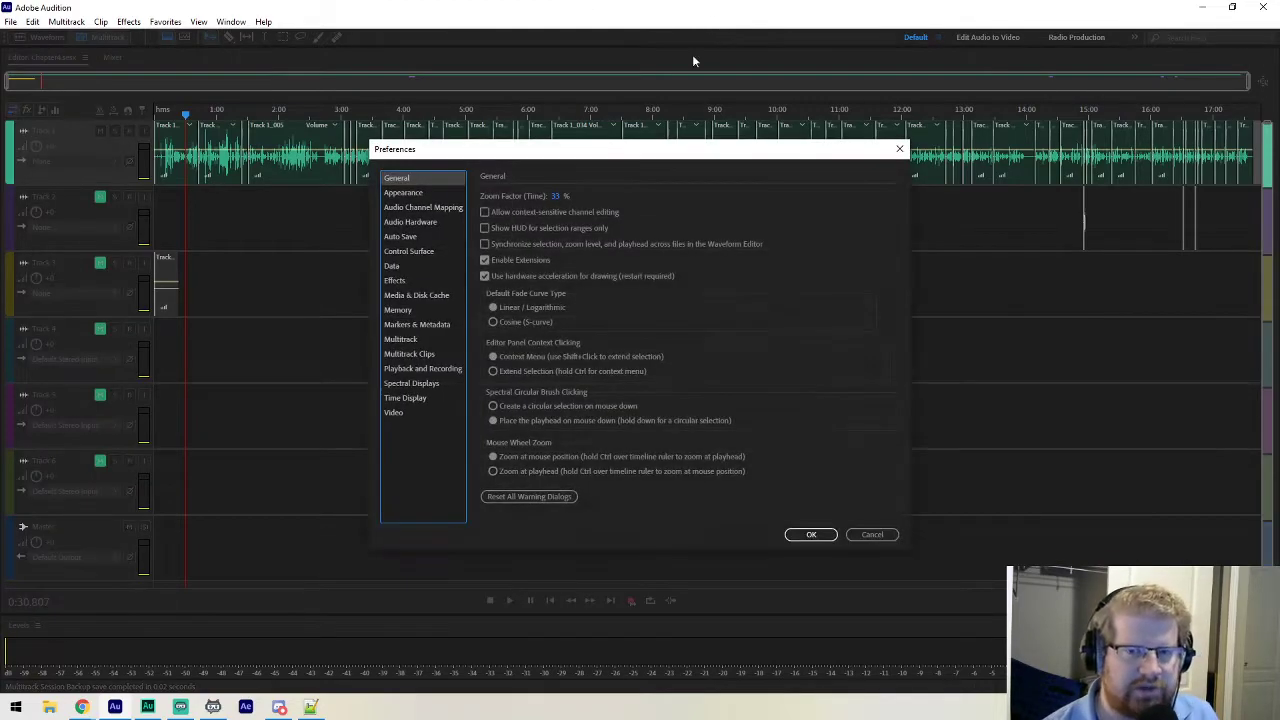
{"action": "left_click", "coordinate": [433, 221]}
{"action": "left_click", "coordinate": [611, 199]}
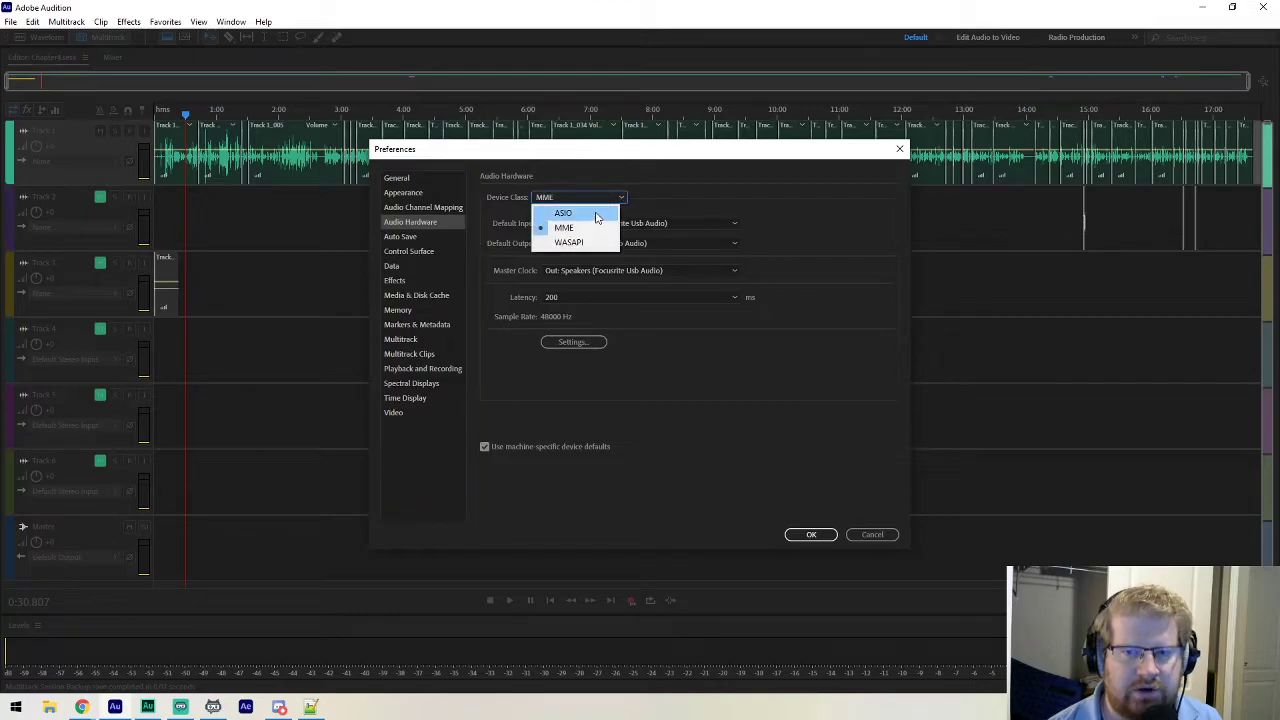
{"action": "left_click", "coordinate": [566, 240]}
{"action": "left_click", "coordinate": [624, 245]}
{"action": "left_click", "coordinate": [624, 247]}
{"action": "left_click", "coordinate": [624, 247]}
{"action": "left_click", "coordinate": [624, 247]}
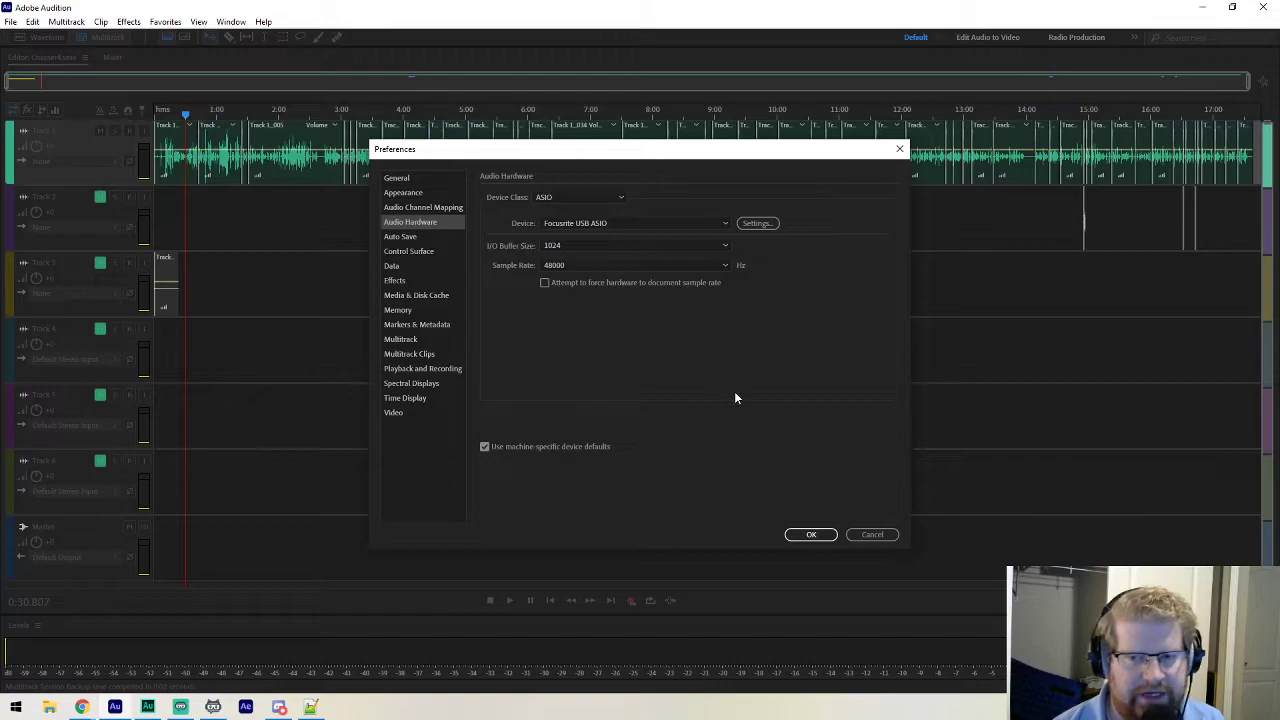
{"action": "left_click", "coordinate": [811, 534]}
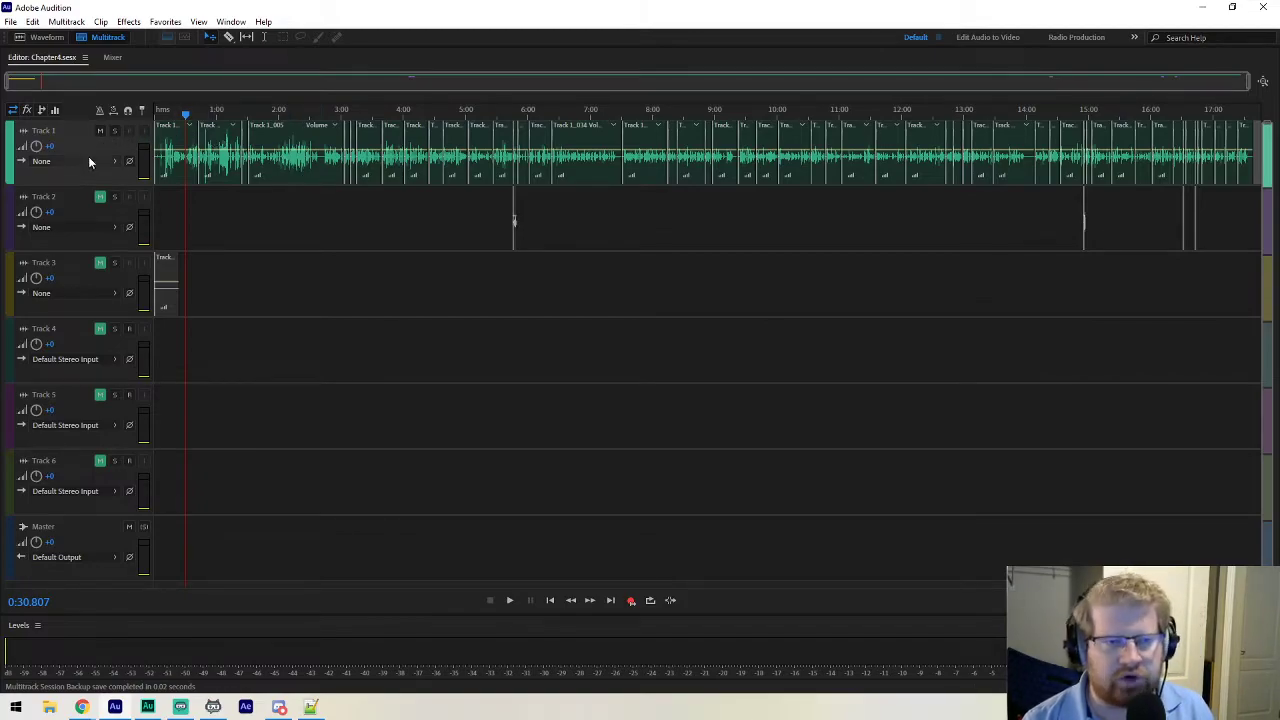
Set Track 1's input to the mono source [01M] Input 1 and arm the track for recording.
{"action": "left_click", "coordinate": [114, 161]}
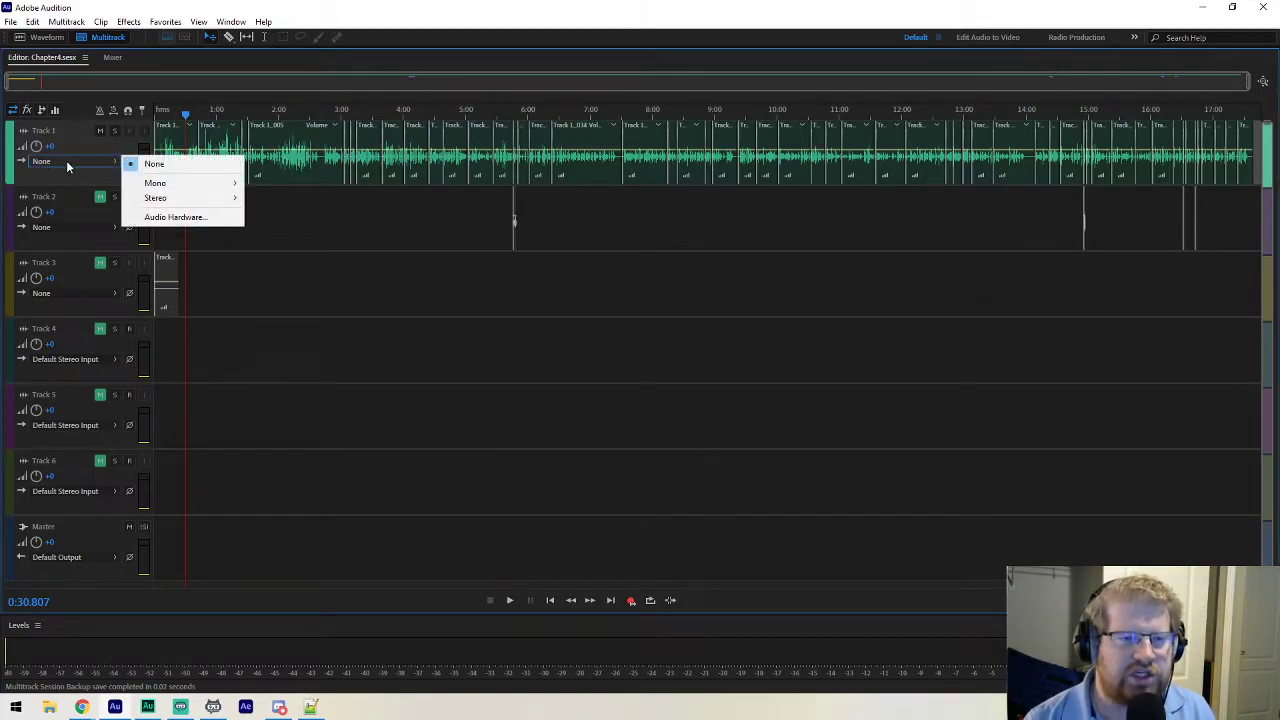
{"action": "mouse_move", "coordinate": [152, 184]}
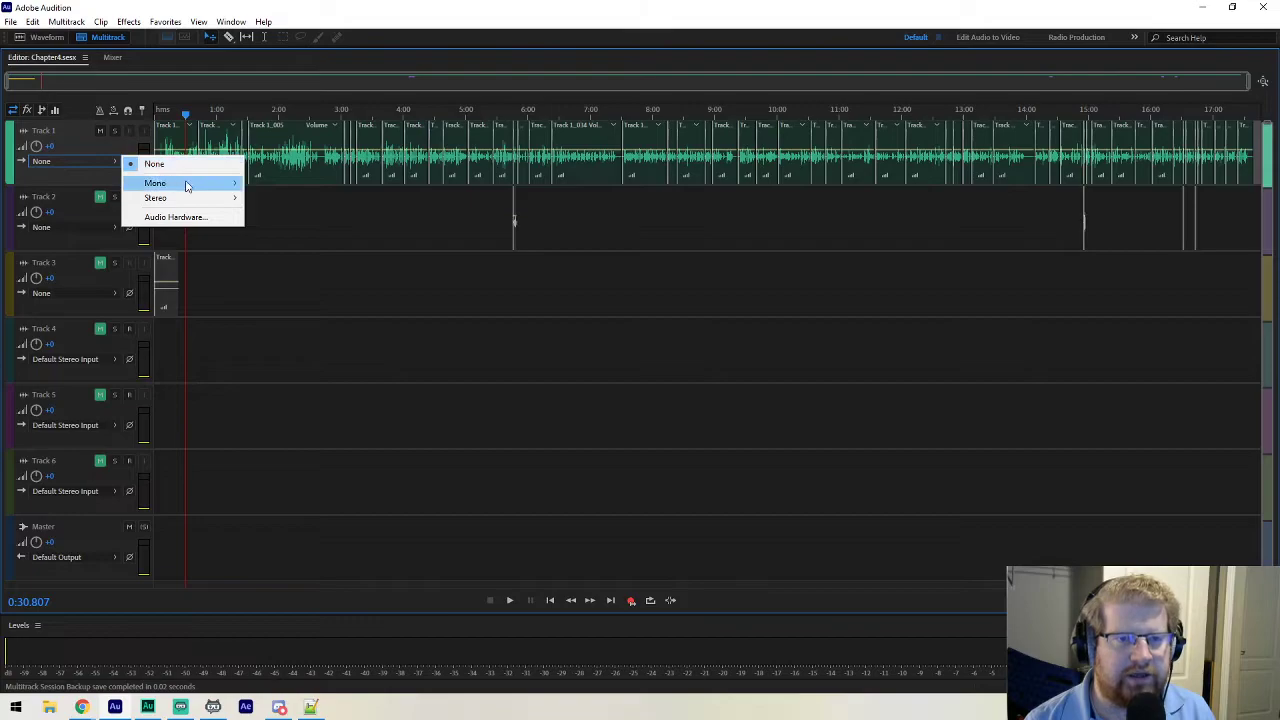
{"action": "left_click", "coordinate": [290, 183]}
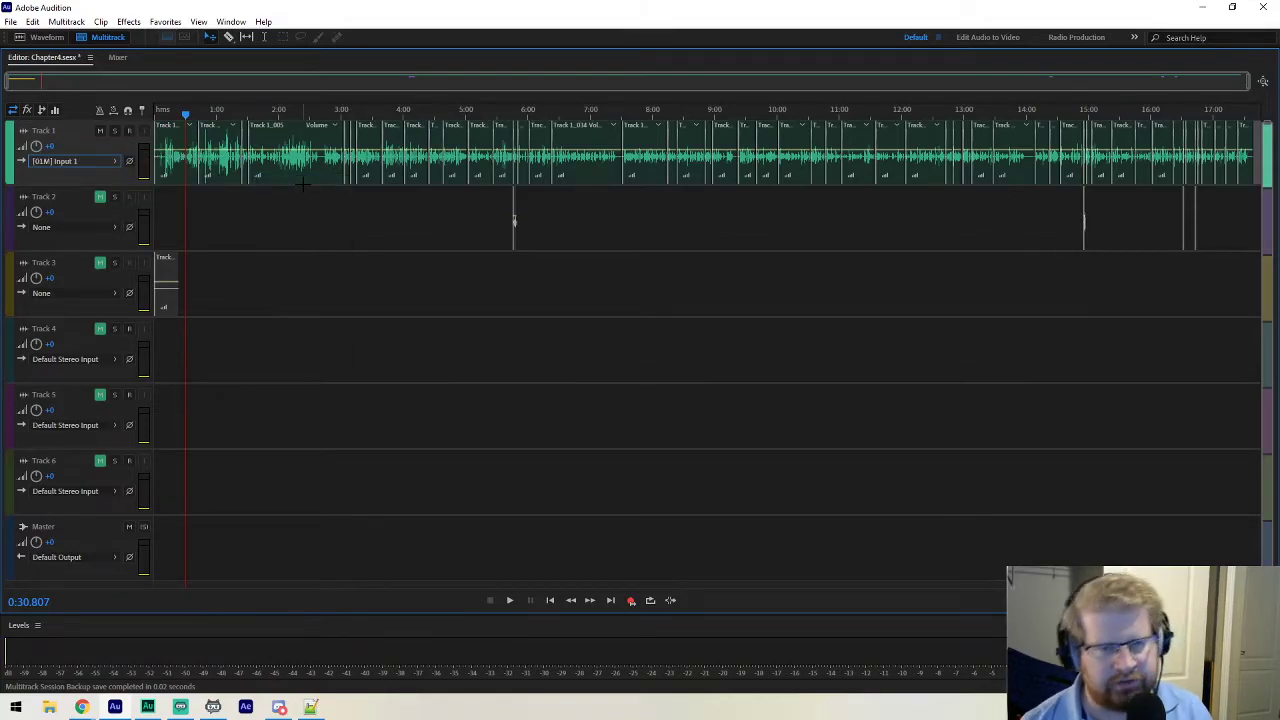
{"action": "left_click", "coordinate": [129, 130]}
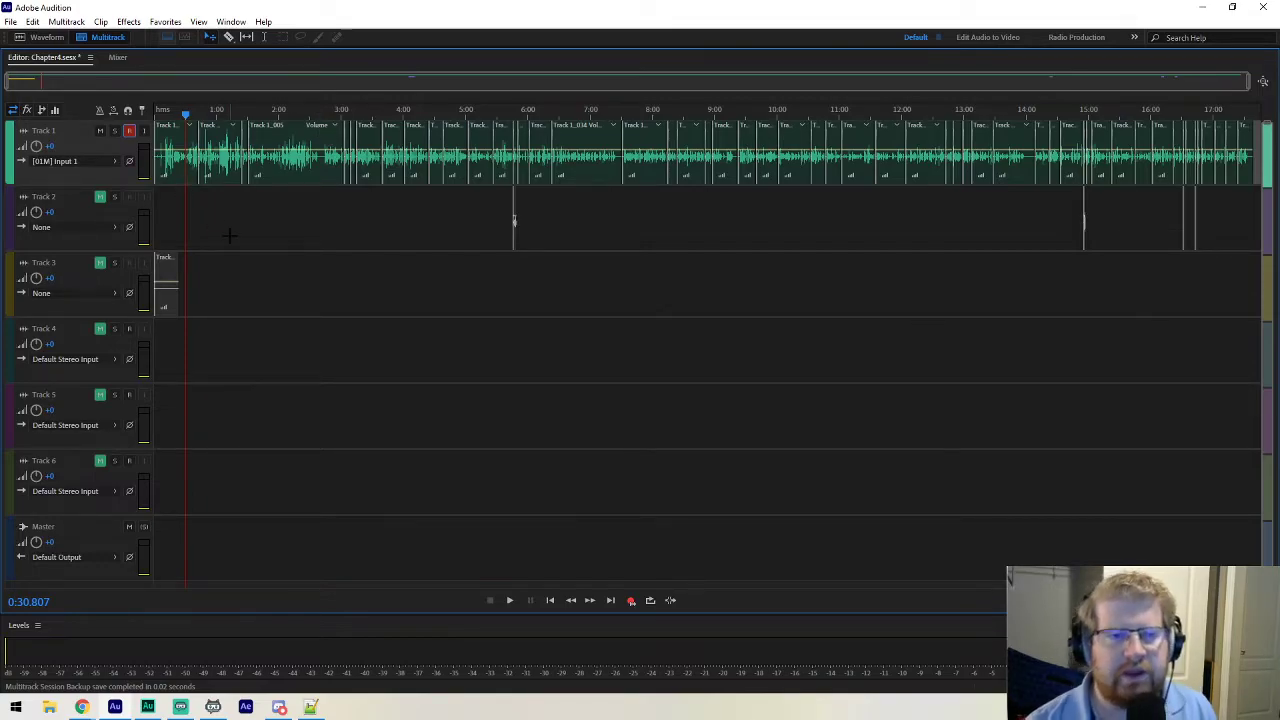
{"action": "key", "text": "ctrl+s"}
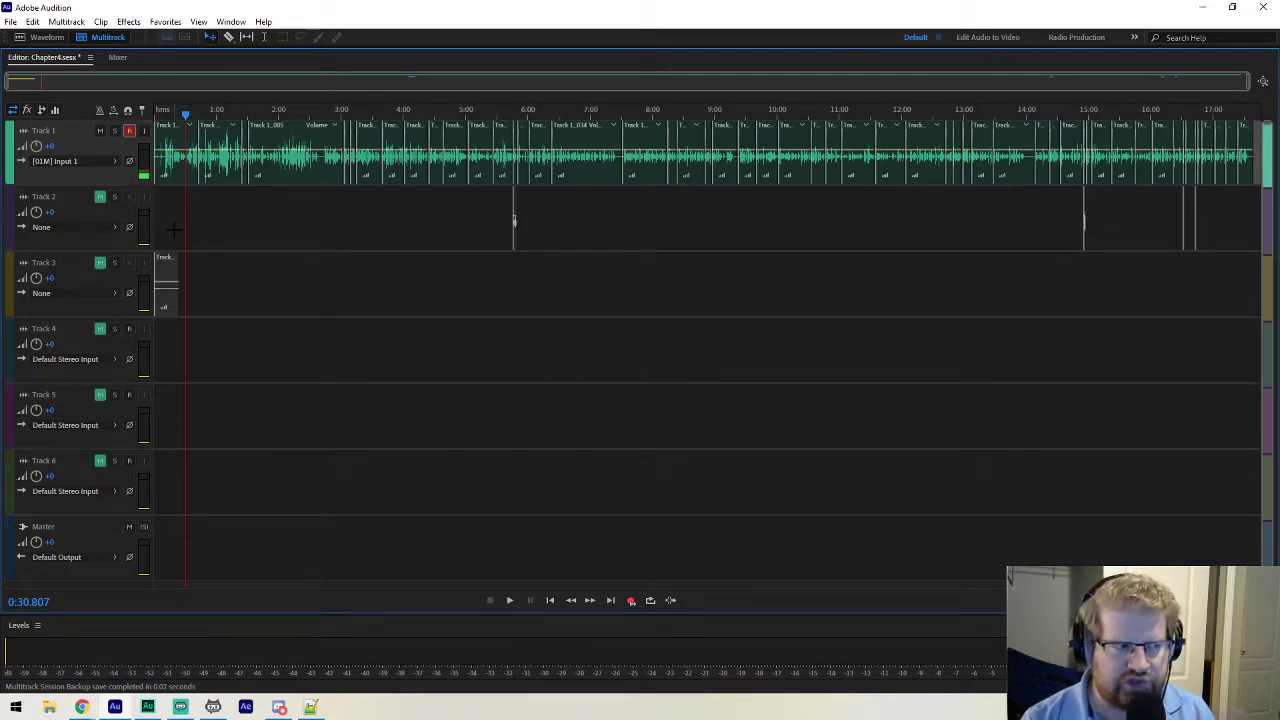
Move Track 2 above Track 1, and disarm and mute Track 1.
{"action": "left_click", "coordinate": [8, 220]}
{"action": "left_click_drag", "start_coordinate": [8, 220], "coordinate": [12, 132]}
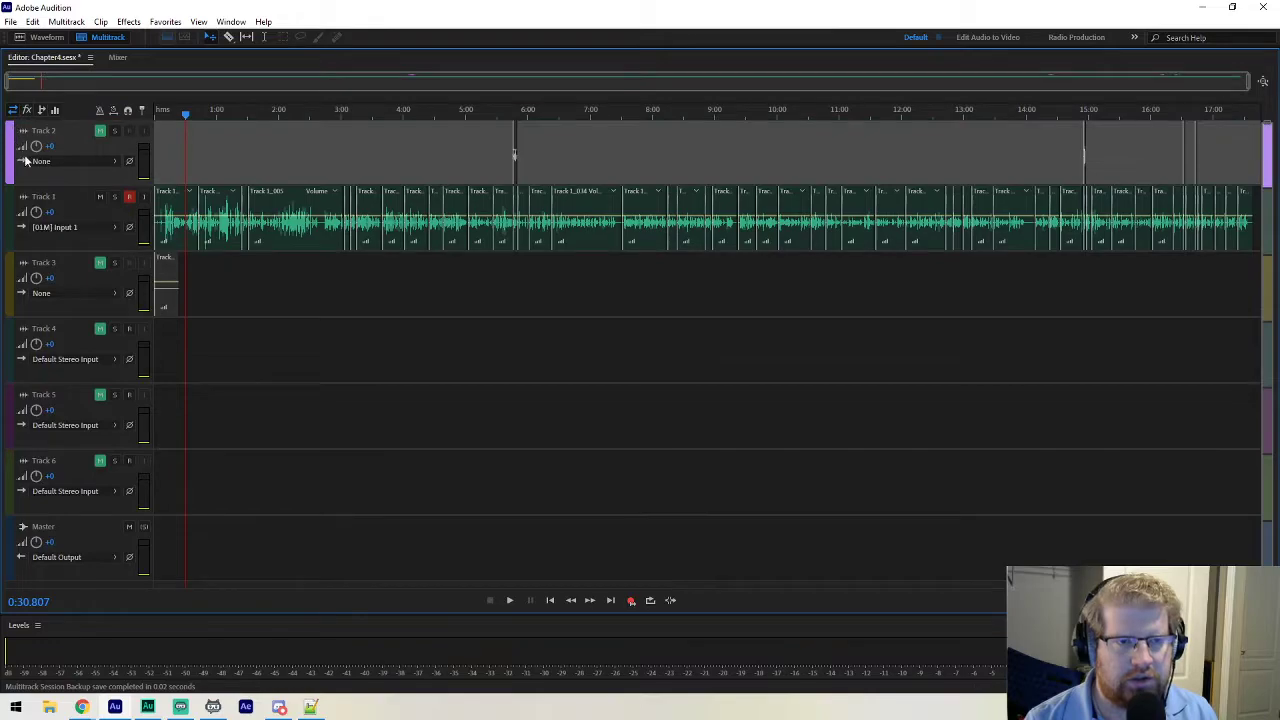
{"action": "left_click", "coordinate": [129, 198]}
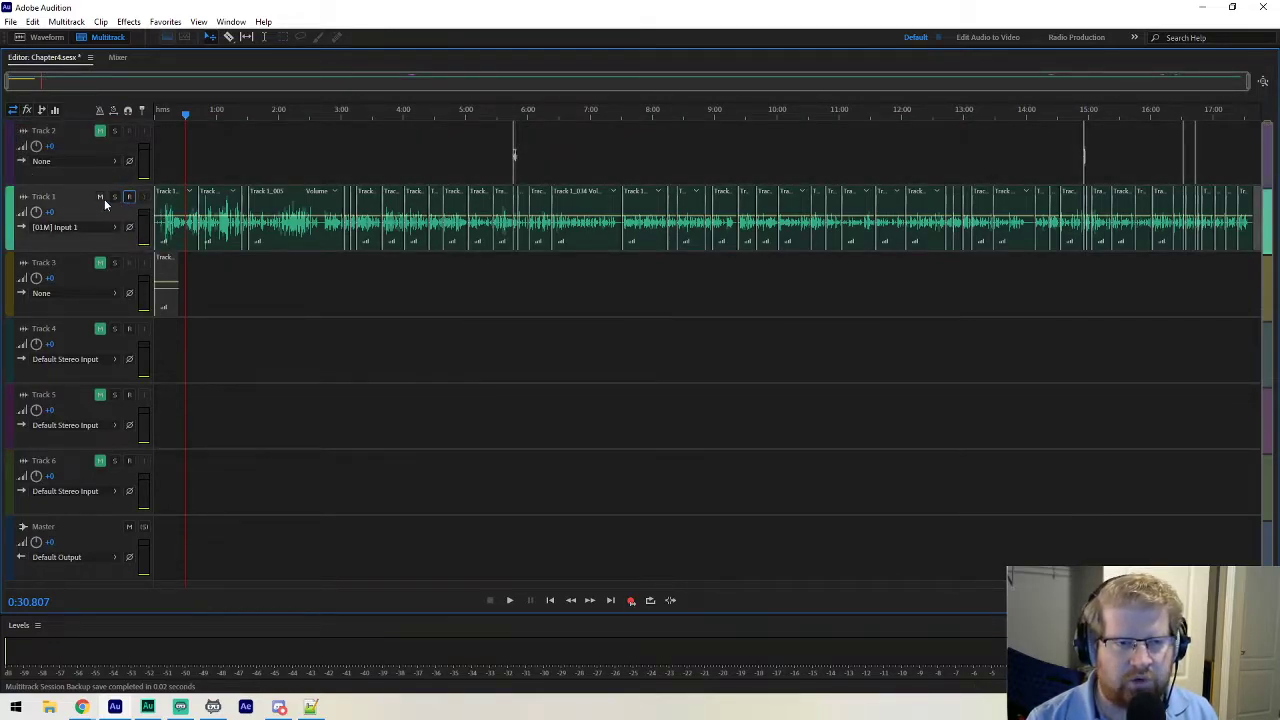
{"action": "left_click", "coordinate": [100, 197]}
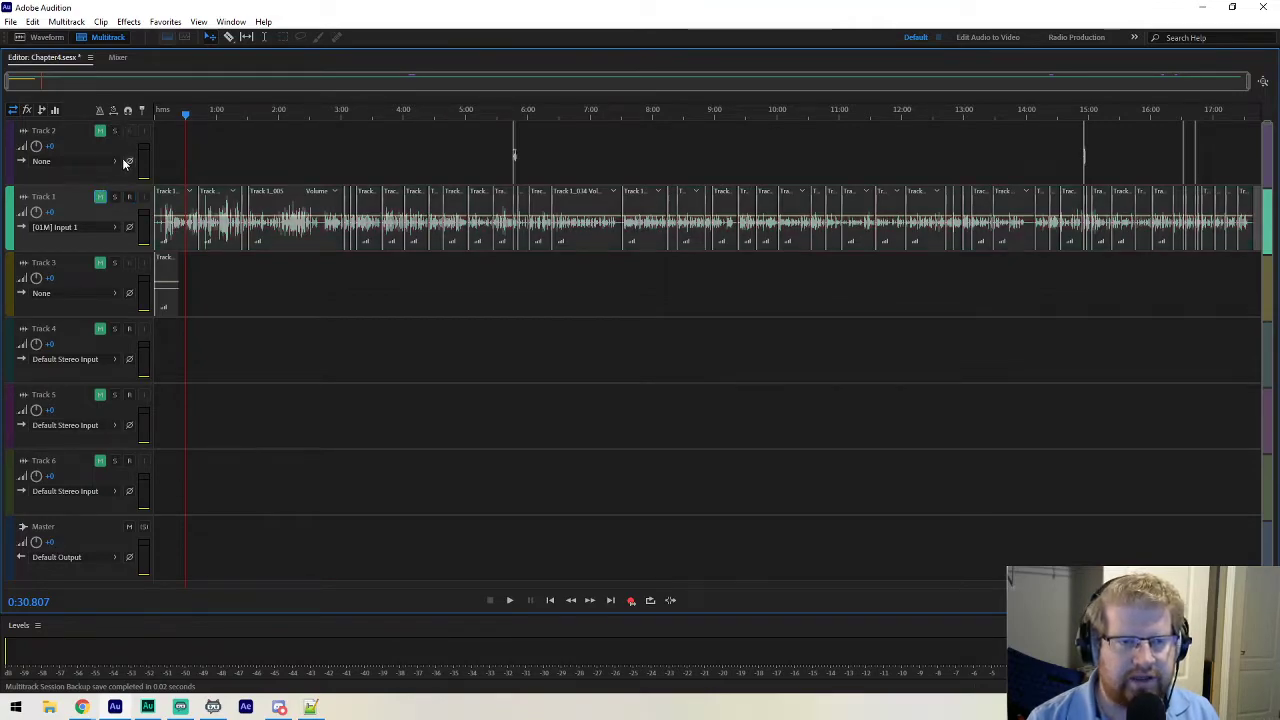
Arm Track 2 for recording with the mono source [01M] Input 1 and move the playhead to the session start.
{"action": "left_click", "coordinate": [115, 162]}
{"action": "mouse_move", "coordinate": [155, 183]}
{"action": "left_click", "coordinate": [295, 181]}
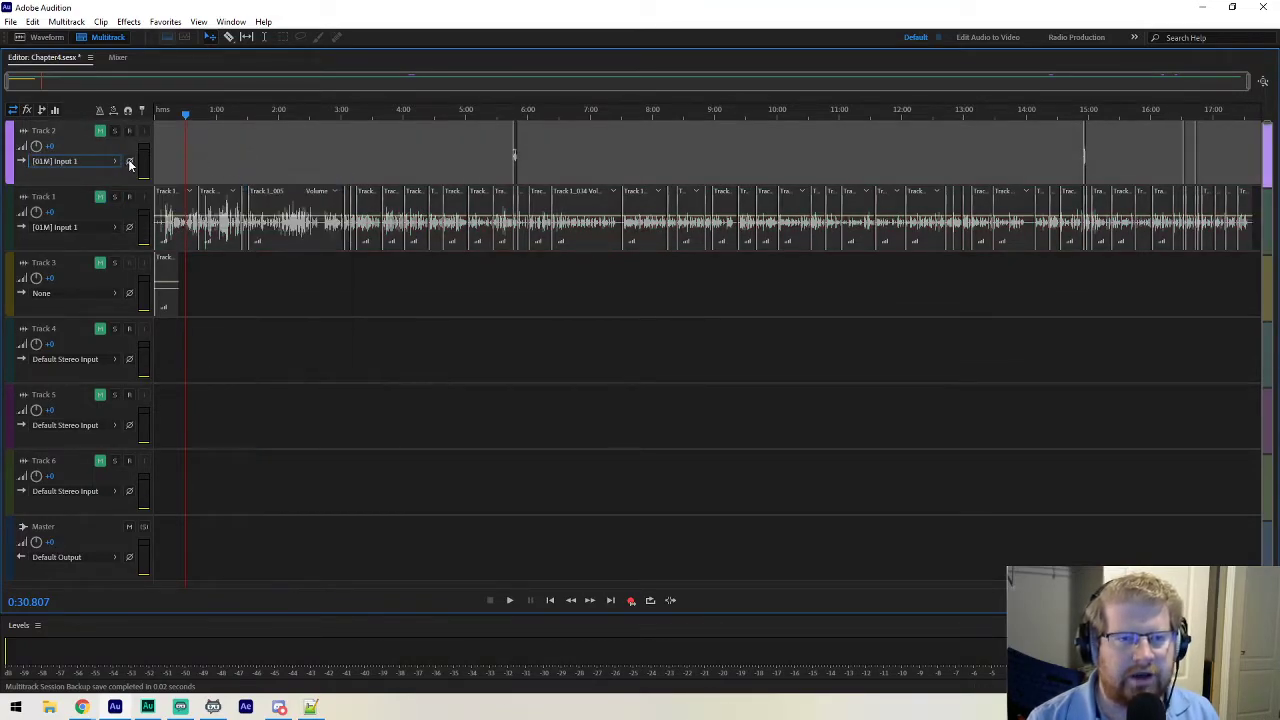
{"action": "left_click", "coordinate": [129, 131]}
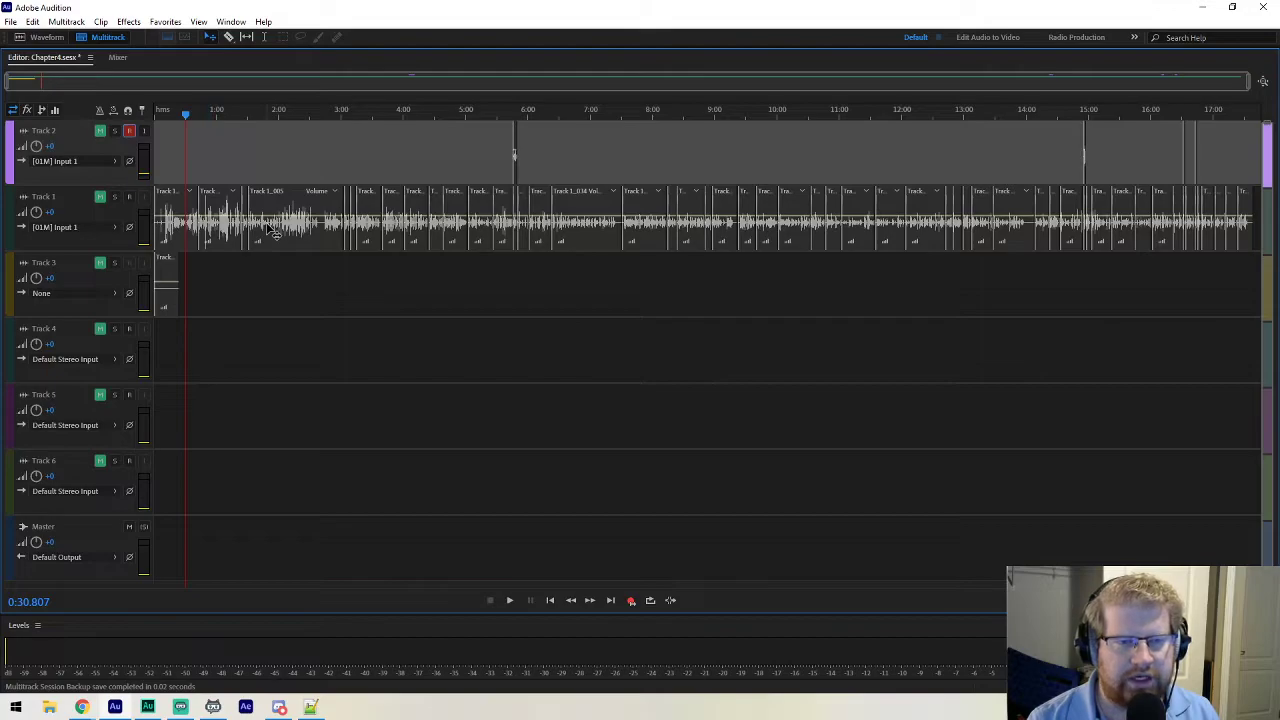
{"action": "left_click_drag", "start_coordinate": [186, 116], "coordinate": [138, 118]}
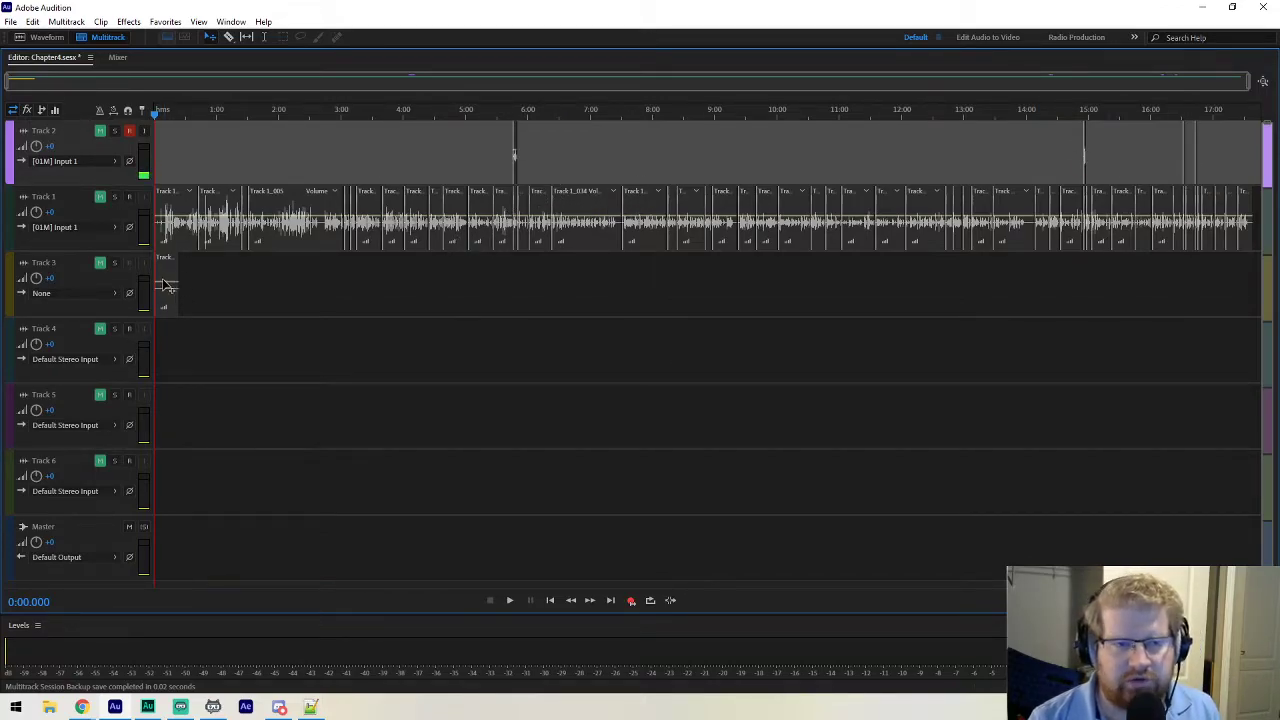
Move Track 3 to the top of the session, then restore the order to Track 1, Track 2, Track 3.
{"action": "left_click", "coordinate": [10, 278]}
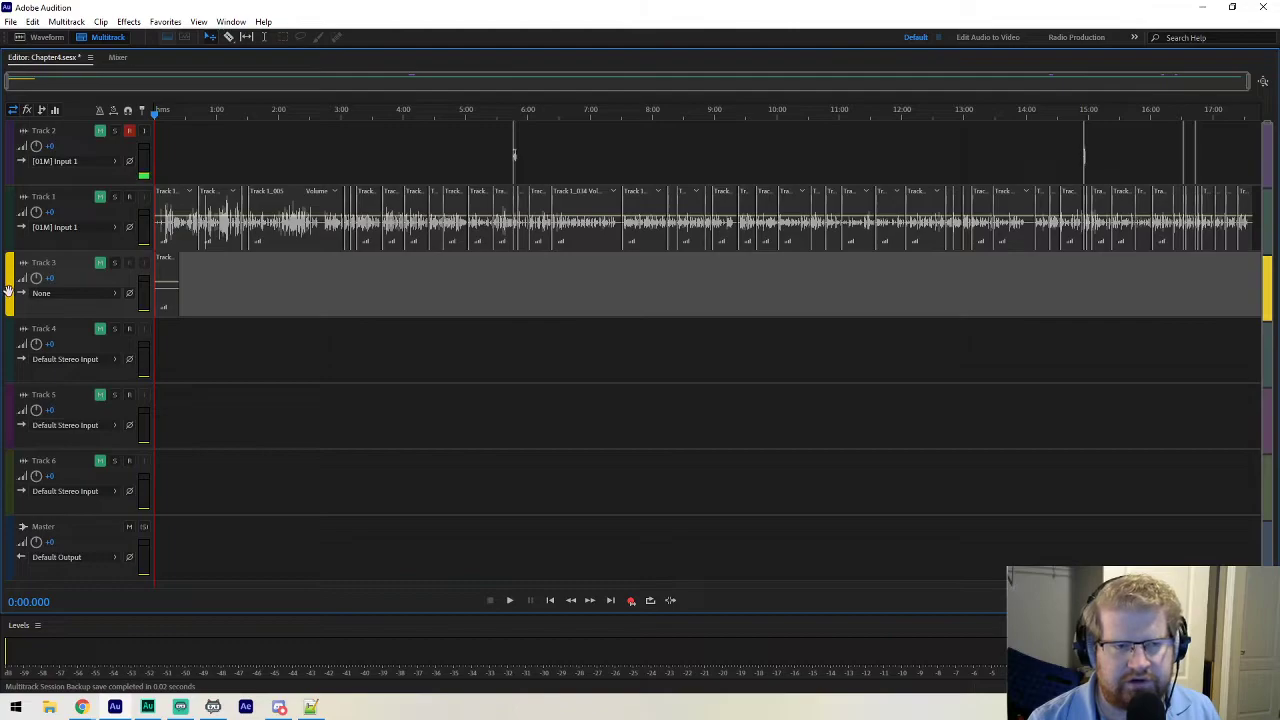
{"action": "left_click_drag", "start_coordinate": [10, 298], "coordinate": [16, 130]}
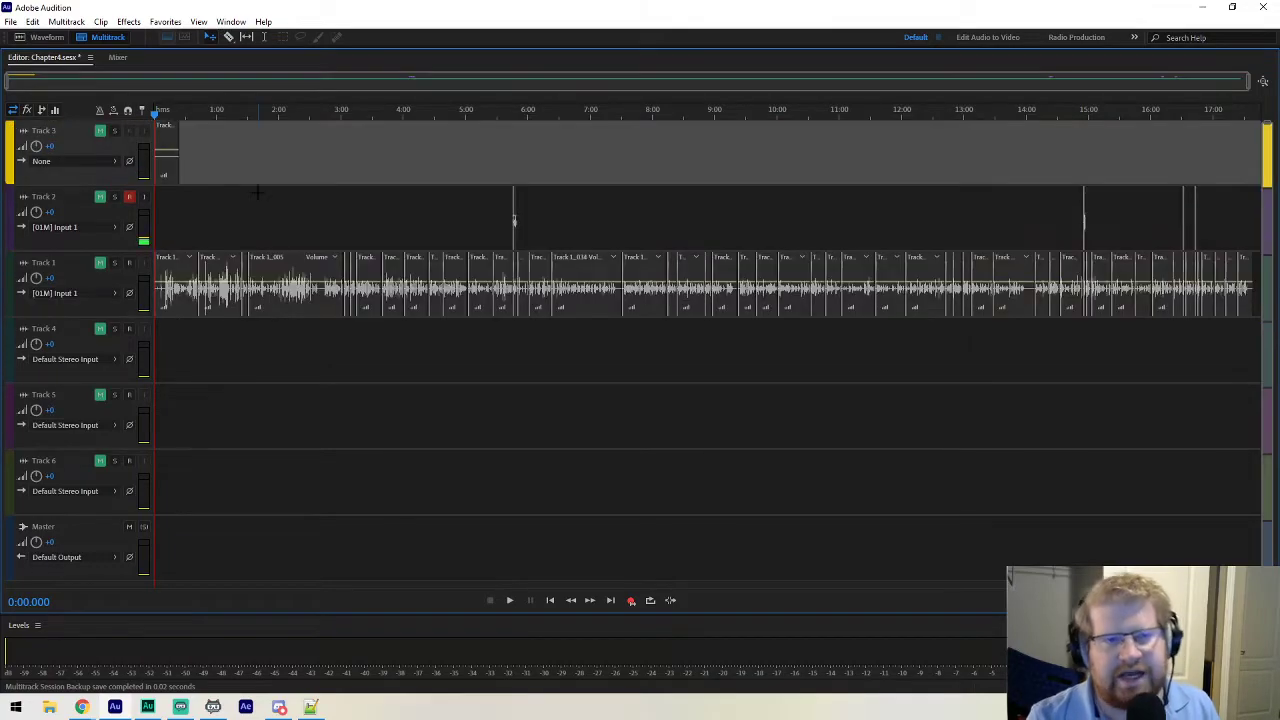
{"action": "left_click_drag", "start_coordinate": [9, 199], "coordinate": [8, 323]}
{"action": "left_click_drag", "start_coordinate": [10, 147], "coordinate": [11, 242]}
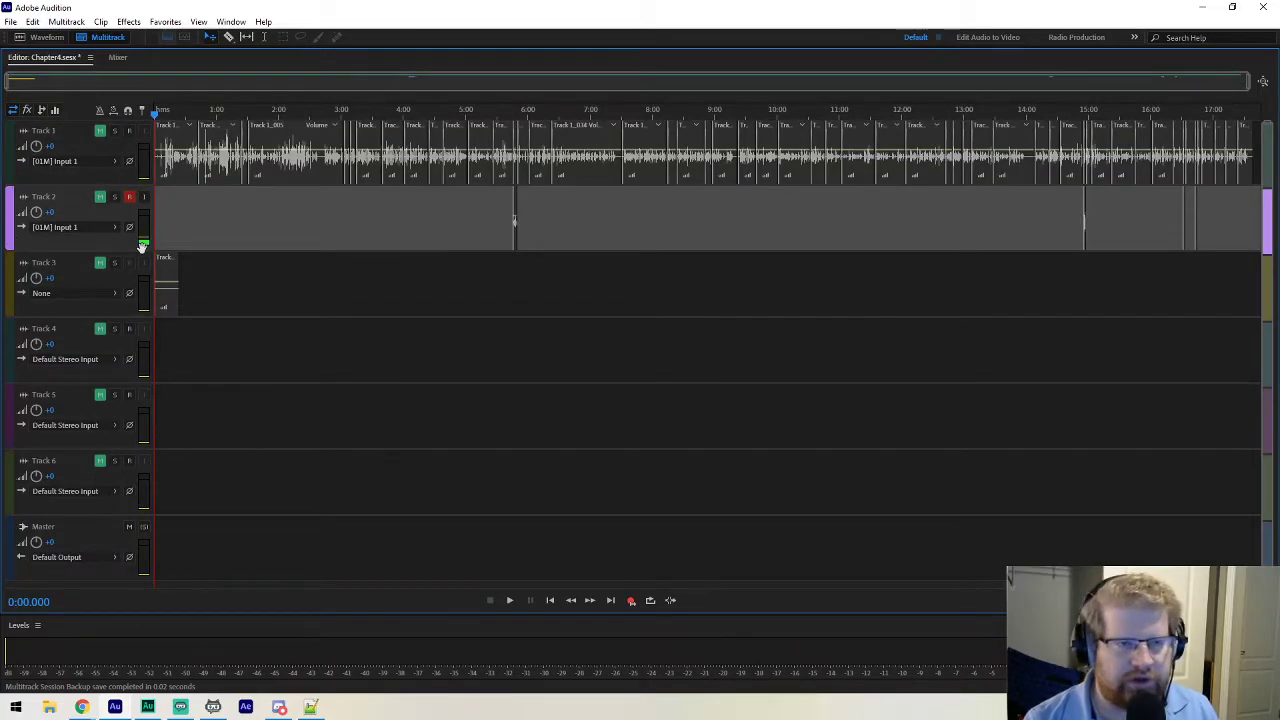
Rename Track 1 as Raw PnR.
{"action": "left_click", "coordinate": [52, 131]}
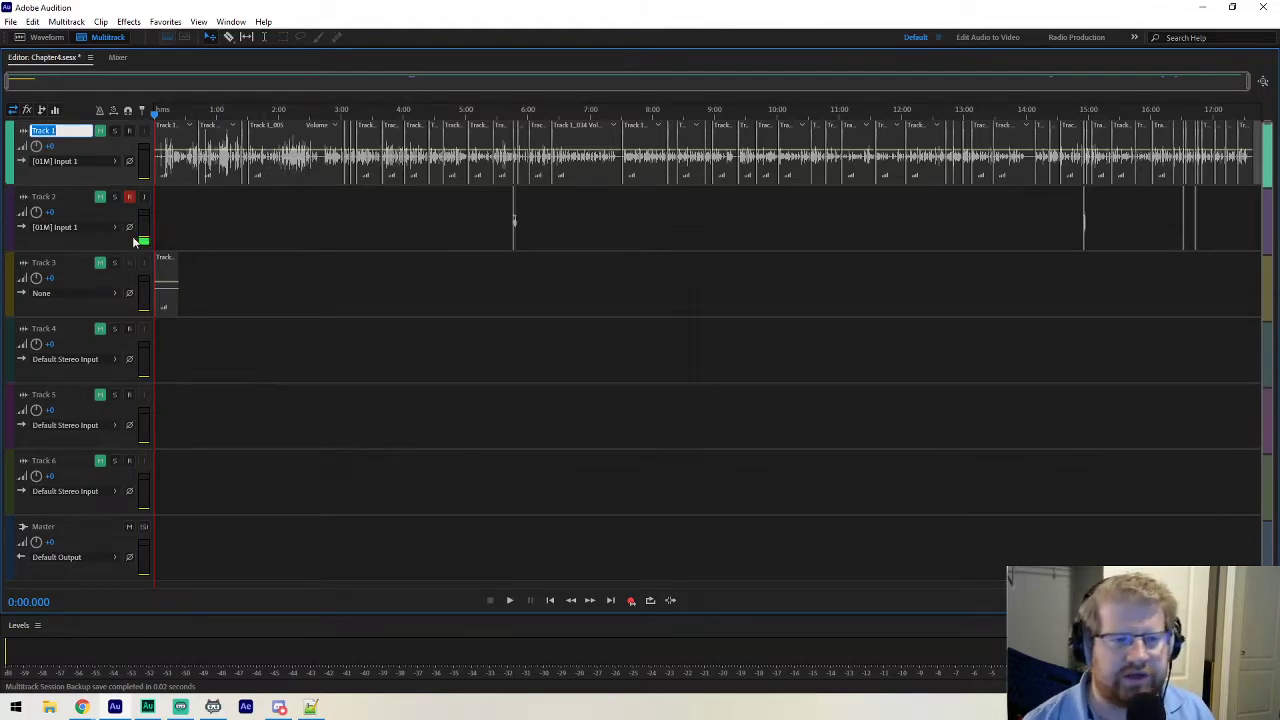
{"action": "type", "text": "Raw Pri"}
{"action": "type", "text": "Raw PnR"}
{"action": "left_click", "coordinate": [257, 209]}
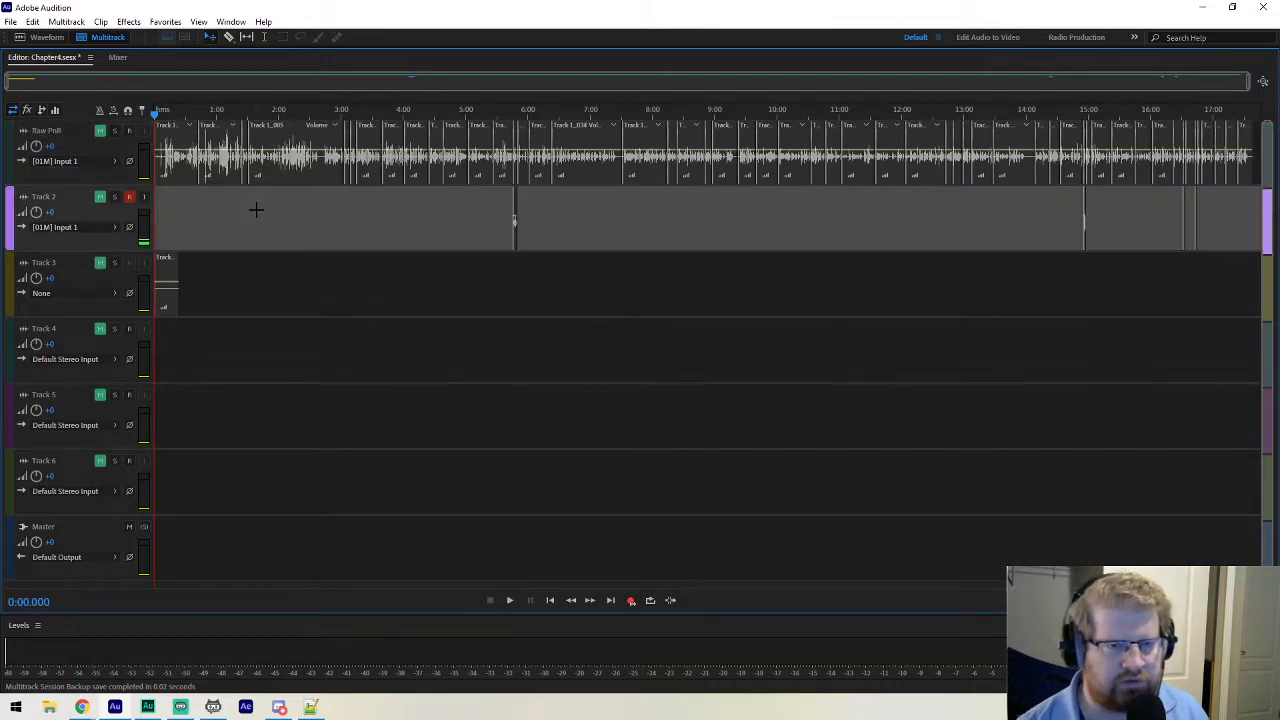
Rename Track 2 as Pickups1 and Track 3 as Room Tone.
{"action": "double_click", "coordinate": [35, 199]}
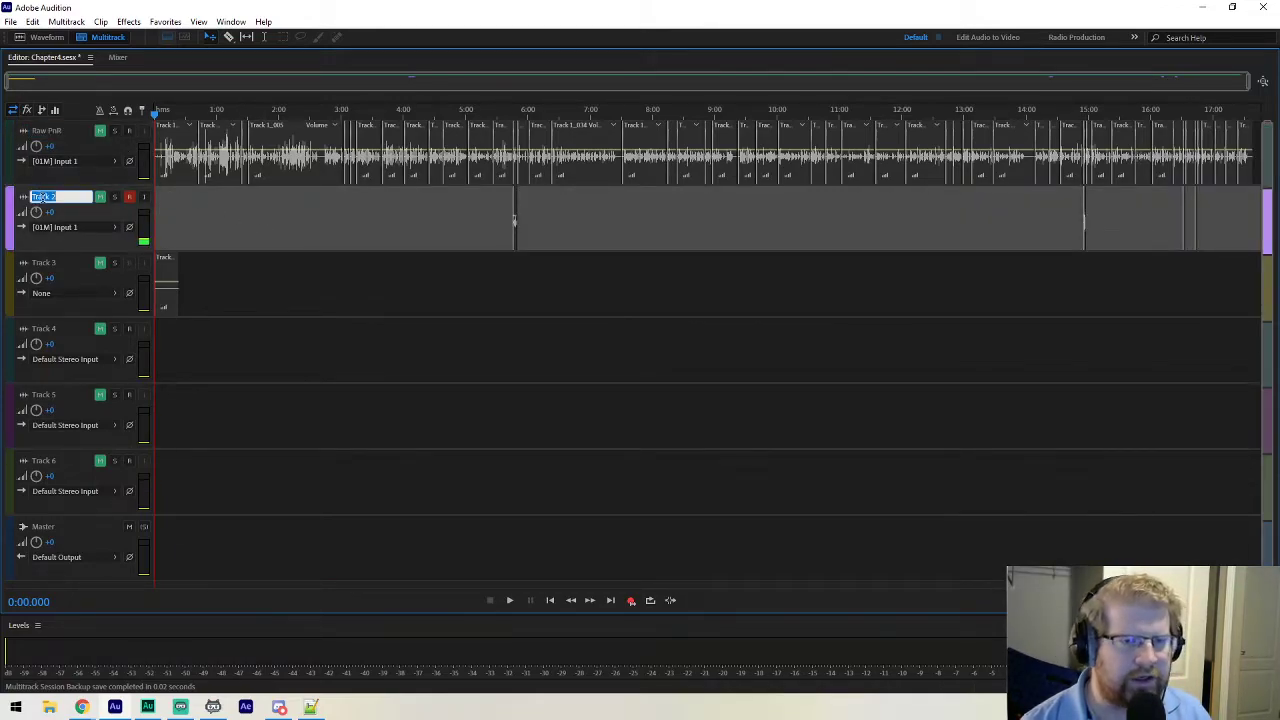
{"action": "type", "text": "Pockups1"}
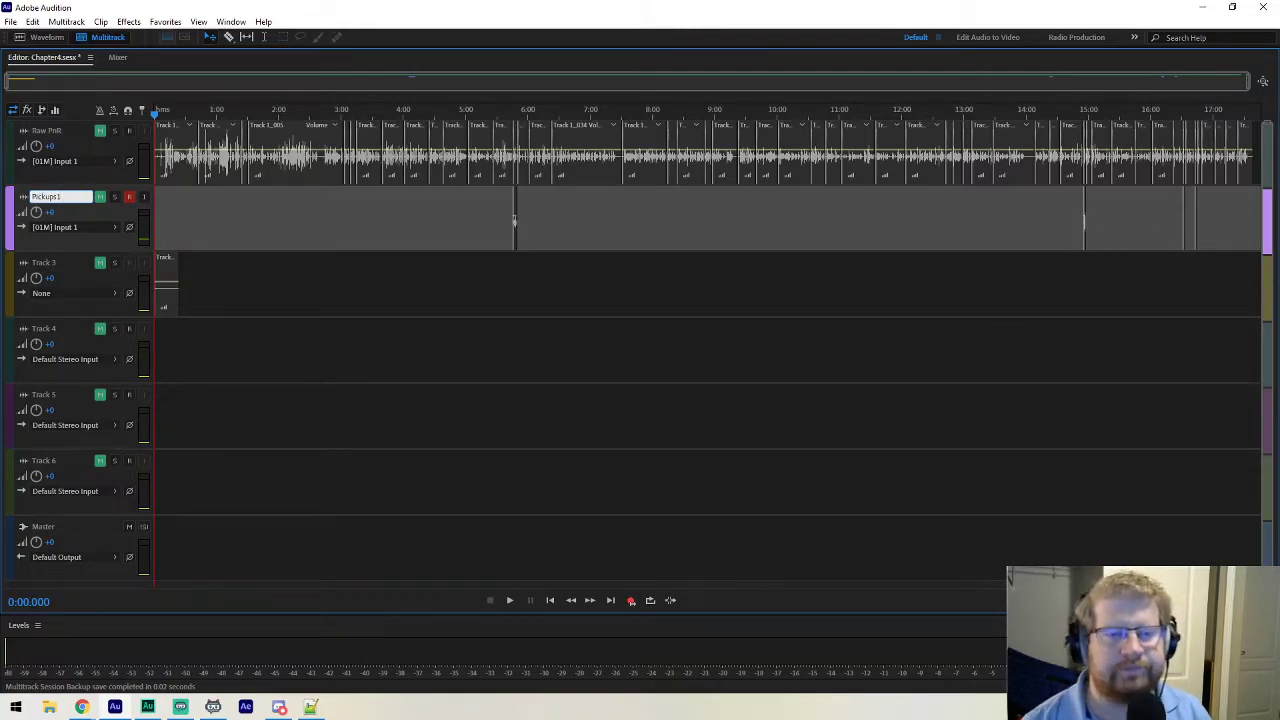
{"action": "left_click", "coordinate": [50, 263]}
{"action": "type", "text": "Room Tone"}
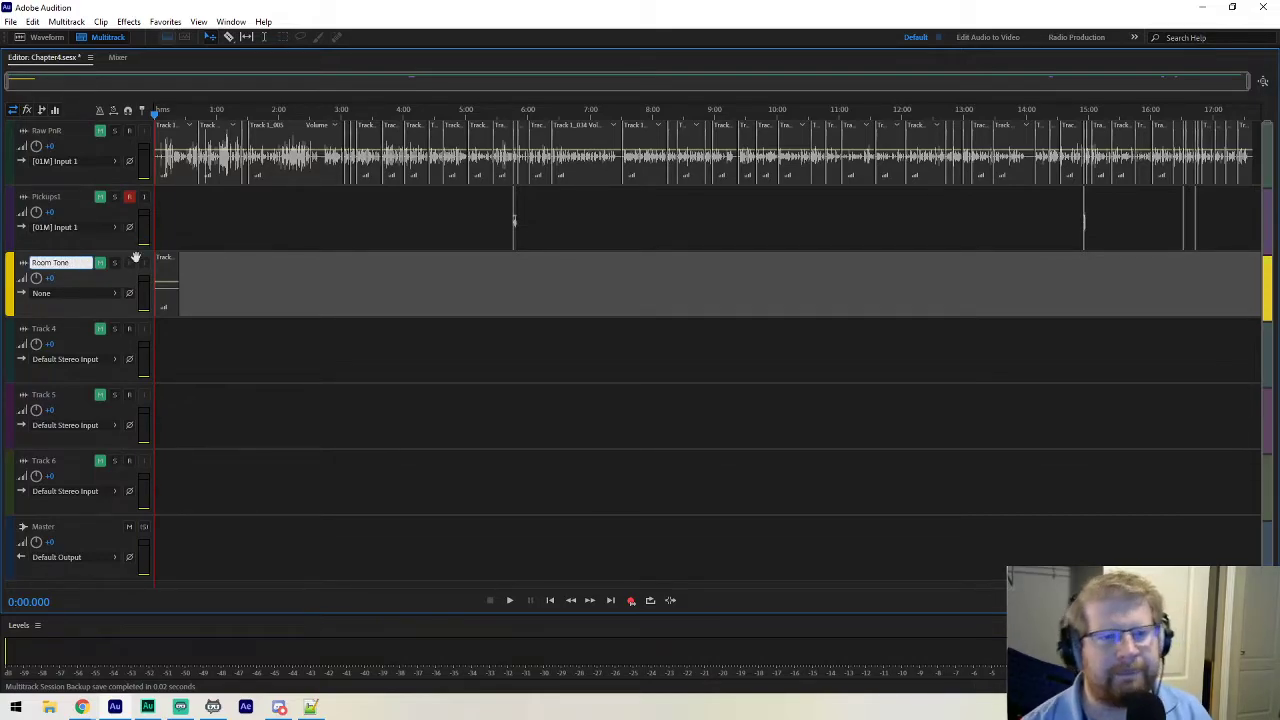
{"action": "key", "text": "Return"}
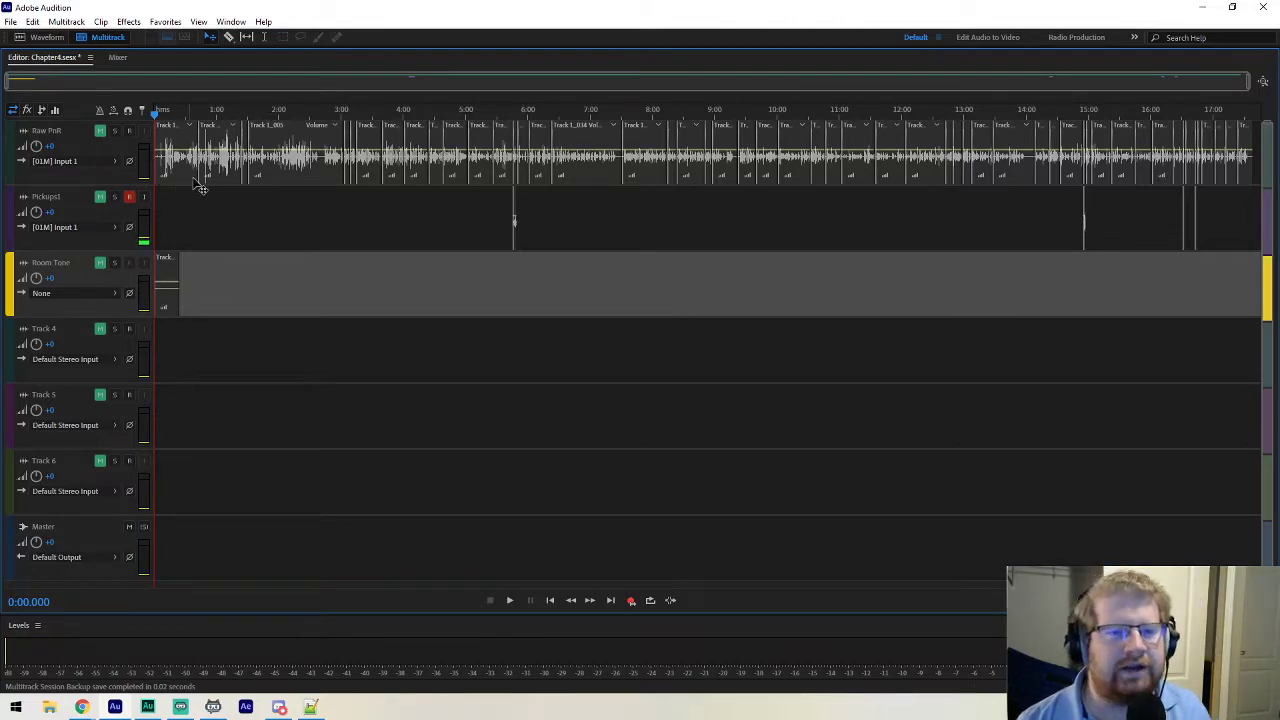
Enlarge the height of all tracks and look through them from Track 5 up to Raw PnR.
{"action": "scroll", "coordinate": [98, 264], "scroll_direction": "down", "scroll_amount": 5}
{"action": "scroll", "coordinate": [98, 265], "scroll_direction": "up", "scroll_amount": 5}
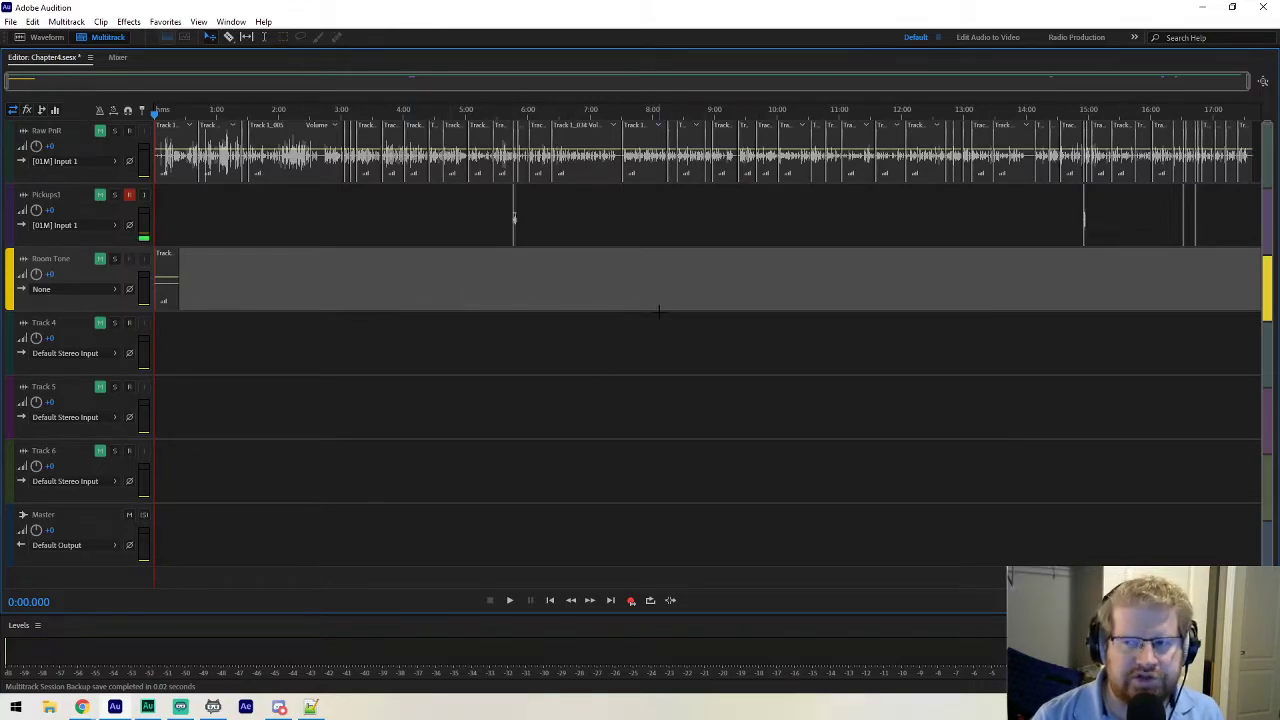
{"action": "scroll", "coordinate": [91, 338], "scroll_direction": "up", "scroll_amount": 4}
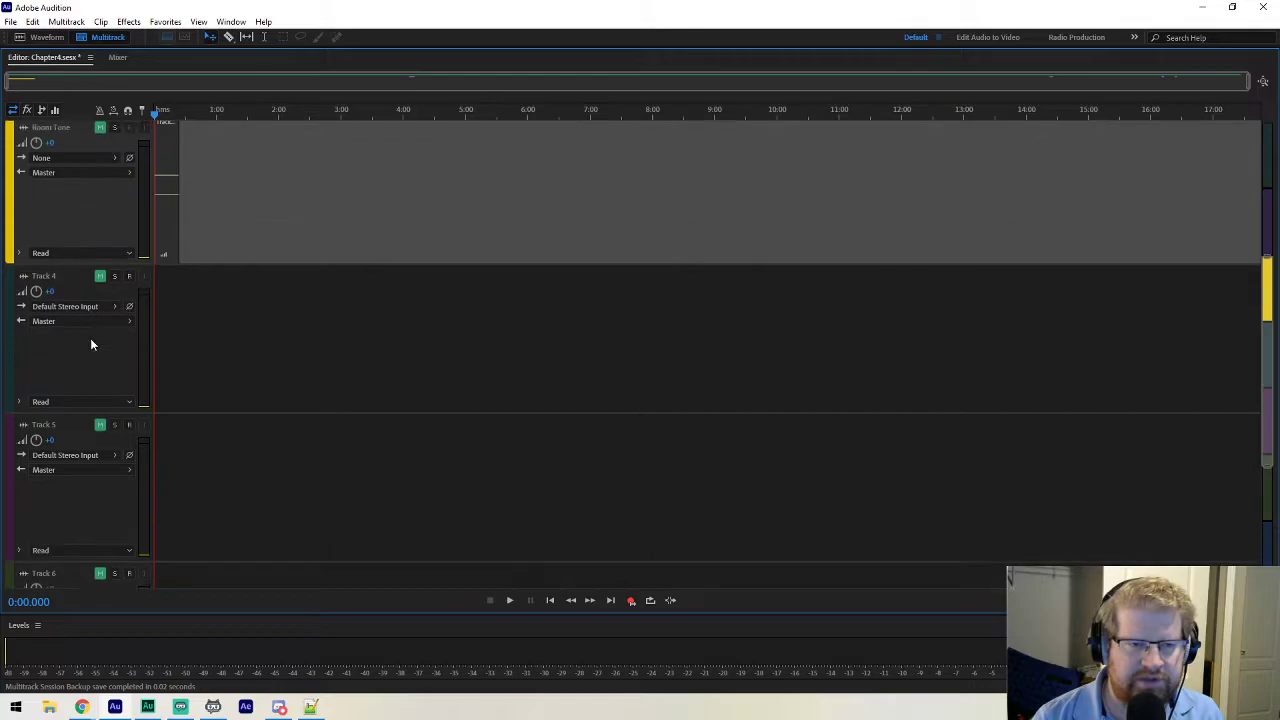
{"action": "scroll", "coordinate": [682, 332], "scroll_direction": "up", "scroll_amount": 3}
{"action": "scroll", "coordinate": [681, 331], "scroll_direction": "up", "scroll_amount": 2}
{"action": "scroll", "coordinate": [690, 328], "scroll_direction": "down", "scroll_amount": 6}
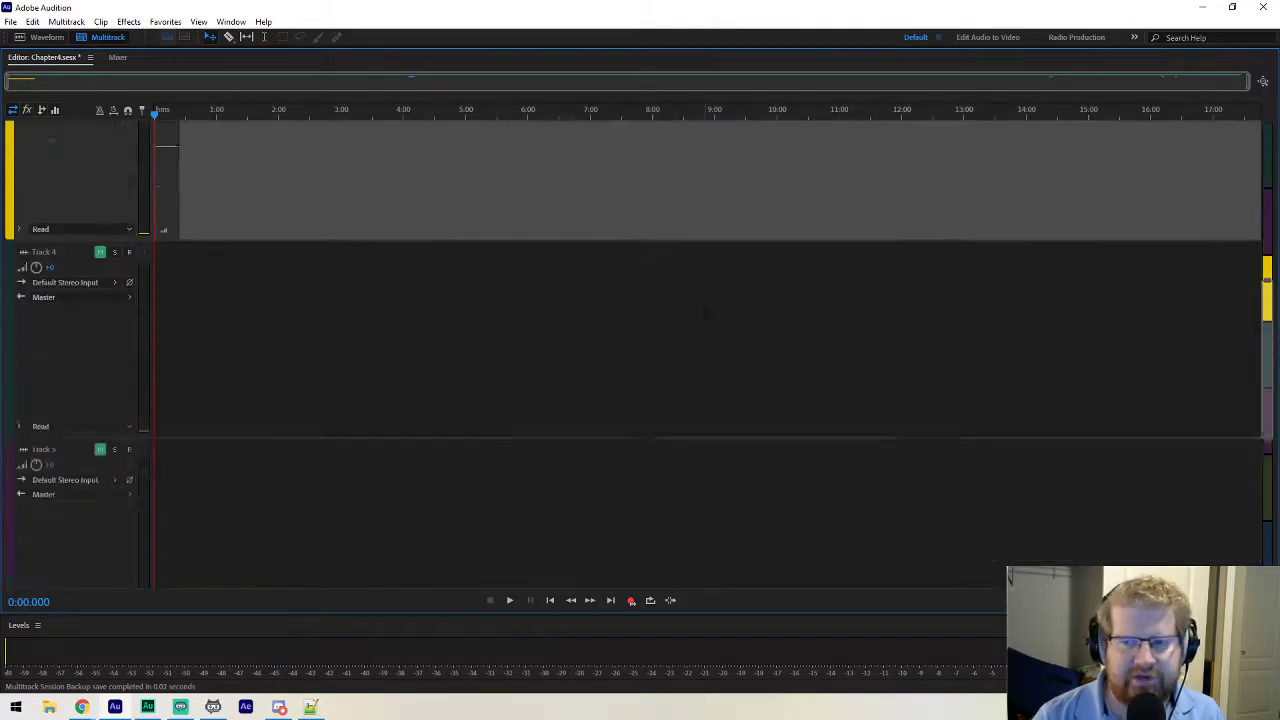
{"action": "scroll", "coordinate": [700, 325], "scroll_direction": "up", "scroll_amount": 11}
{"action": "scroll", "coordinate": [697, 329], "scroll_direction": "down", "scroll_amount": 9}
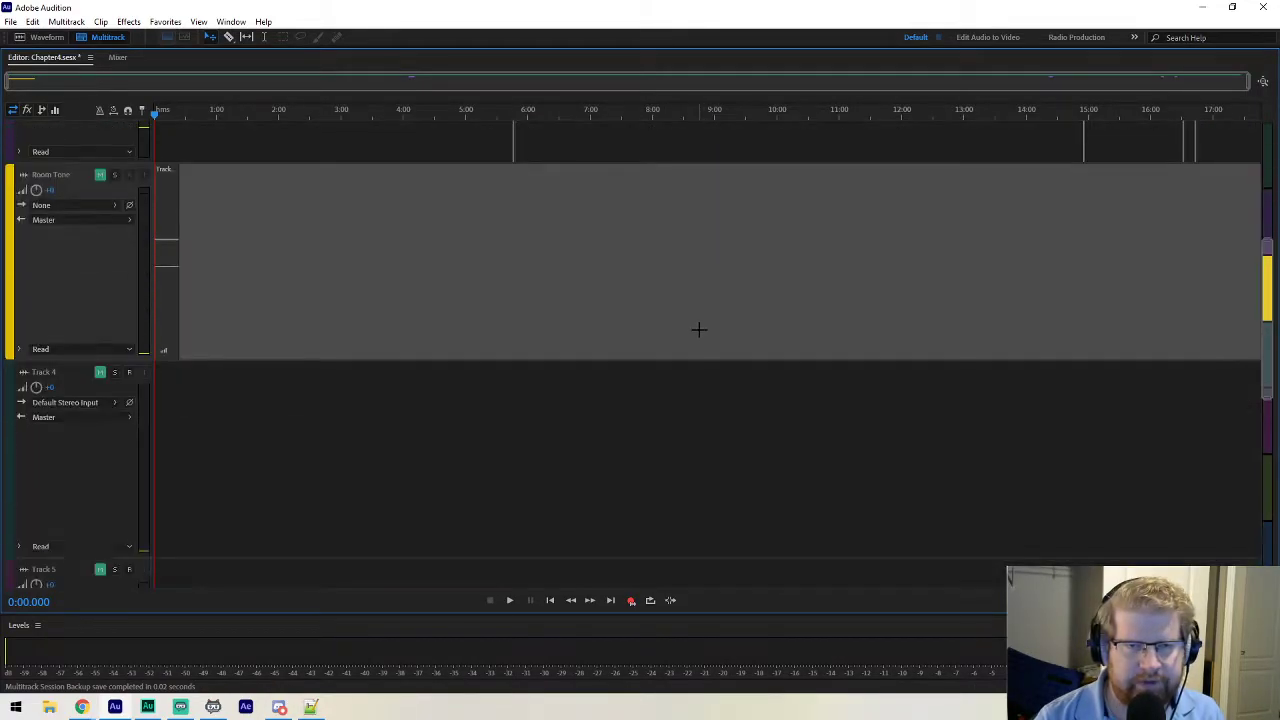
{"action": "scroll", "coordinate": [697, 337], "scroll_direction": "up", "scroll_amount": 1}
{"action": "scroll", "coordinate": [690, 328], "scroll_direction": "up", "scroll_amount": 8}
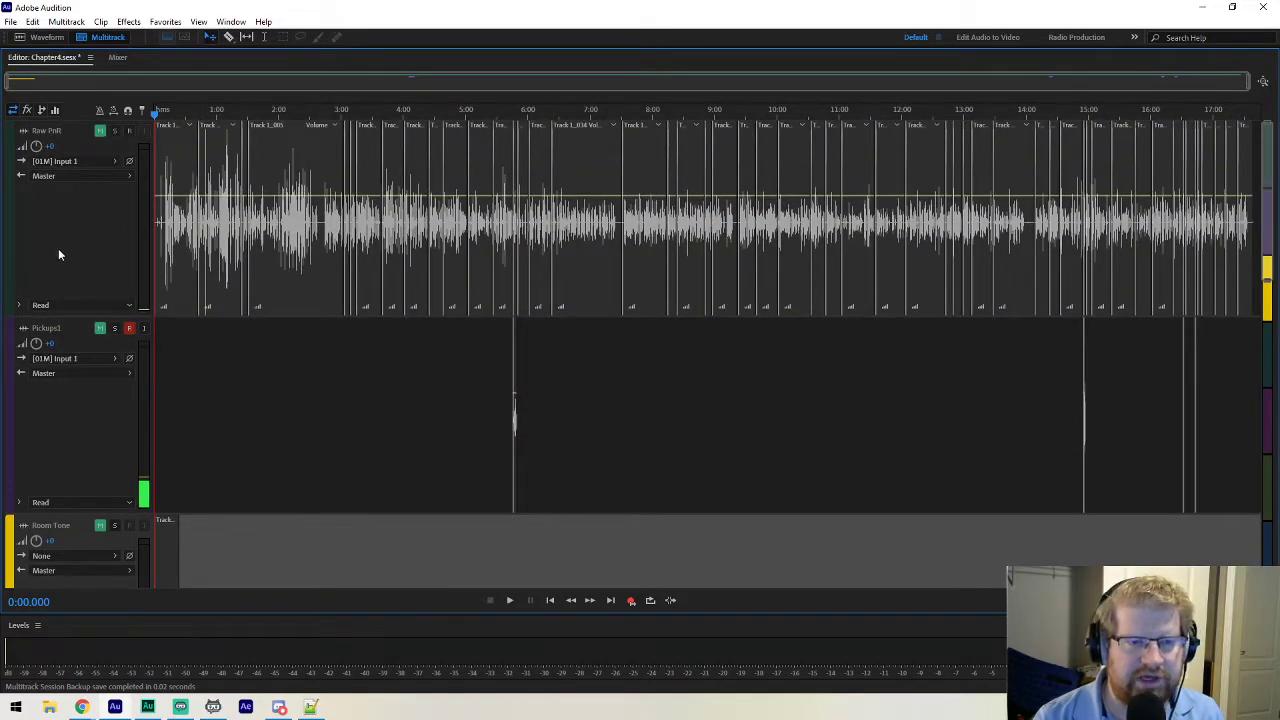
Shrink all tracks to their compact height, and enlarge them until Raw PnR nearly fills the editor.
{"action": "scroll", "coordinate": [39, 277], "scroll_direction": "down", "scroll_amount": 4}
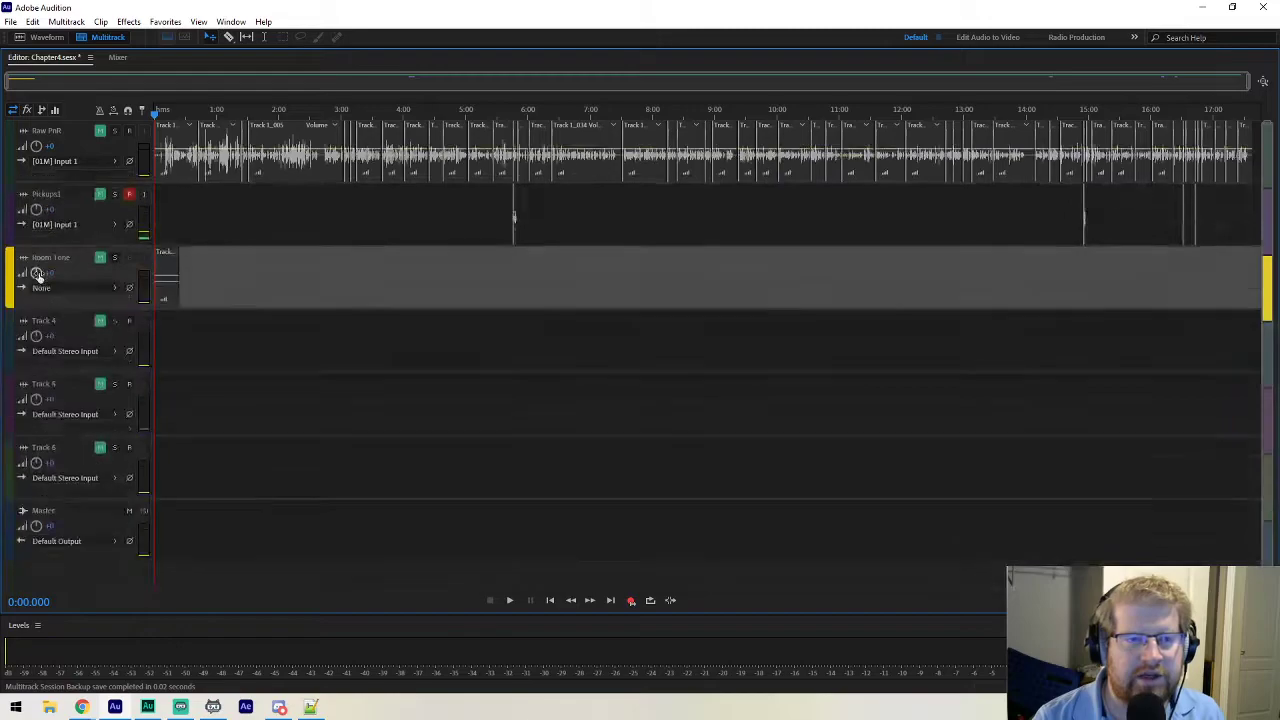
{"action": "scroll", "coordinate": [44, 283], "scroll_direction": "up", "scroll_amount": 1}
{"action": "scroll", "coordinate": [43, 281], "scroll_direction": "up", "scroll_amount": 2}
{"action": "scroll", "coordinate": [44, 279], "scroll_direction": "down", "scroll_amount": 5}
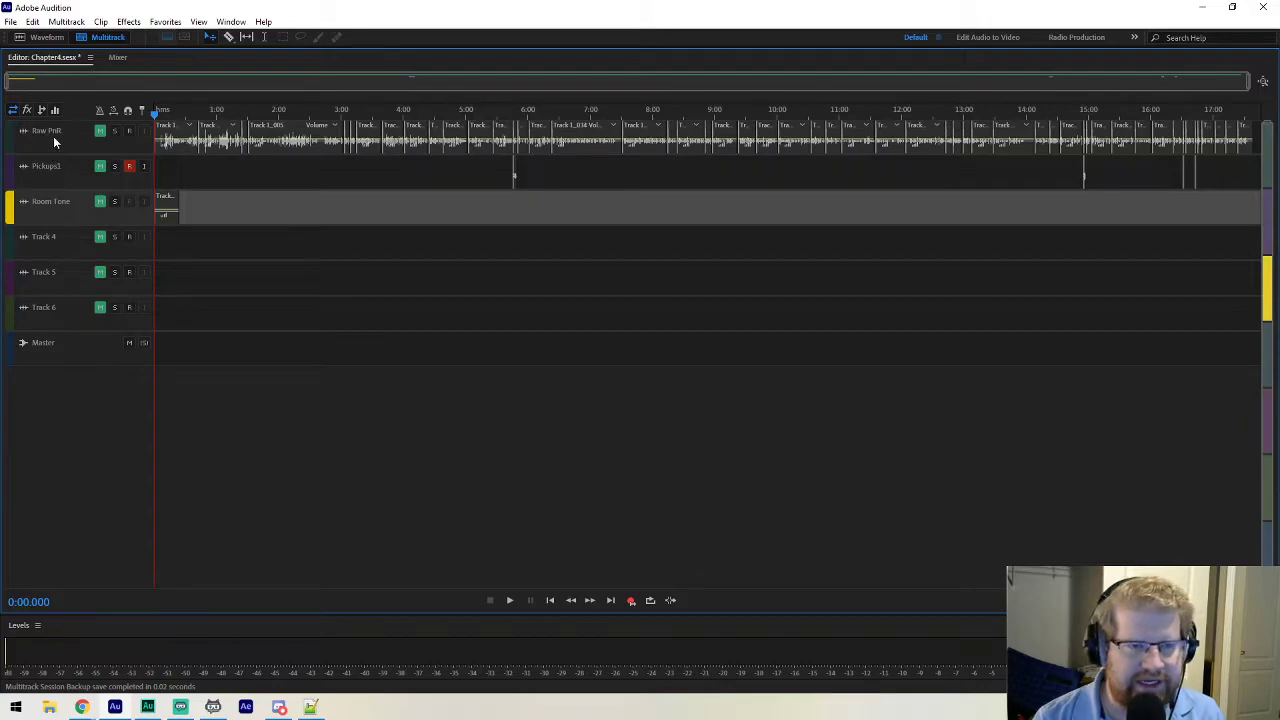
{"action": "scroll", "coordinate": [60, 135], "scroll_direction": "up", "scroll_amount": 5}
{"action": "scroll", "coordinate": [61, 136], "scroll_direction": "up", "scroll_amount": 2}
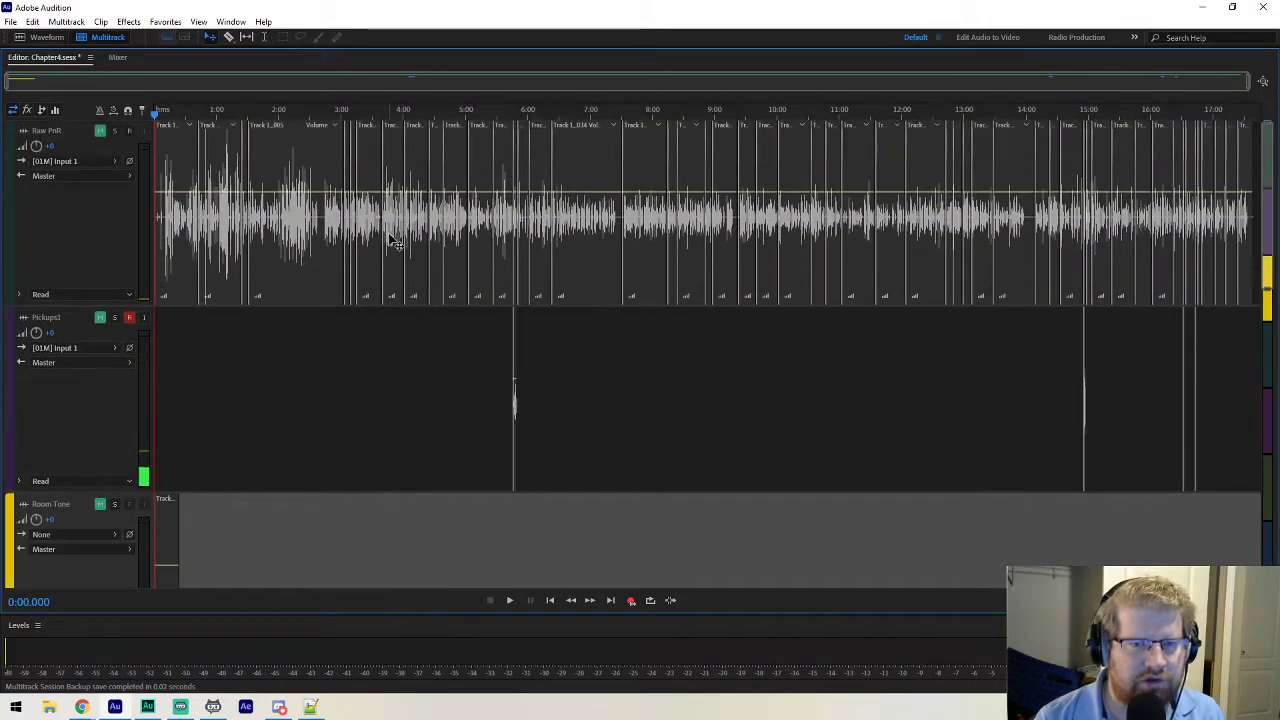
{"action": "scroll", "coordinate": [73, 191], "scroll_direction": "up", "scroll_amount": 3}
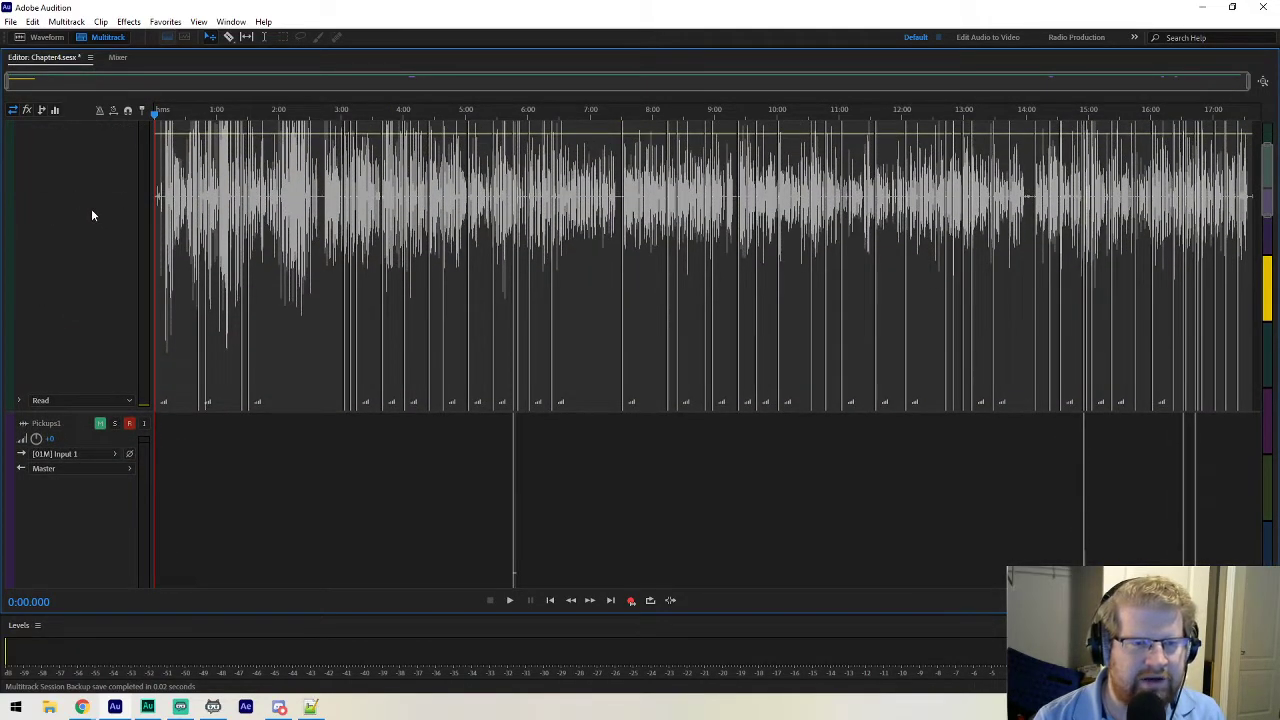
{"action": "scroll", "coordinate": [470, 280], "scroll_direction": "up", "scroll_amount": 2}
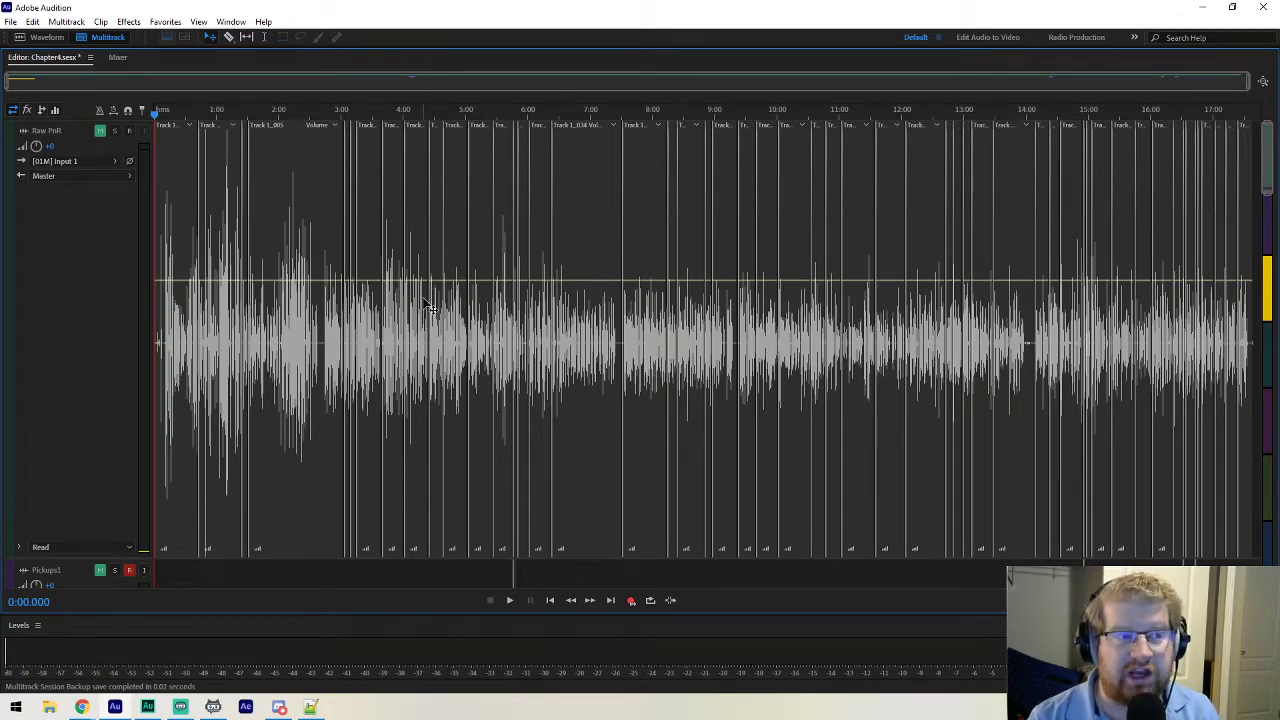
Examine the Raw PnR clips between about 3:00 and 9:00 at several timeline magnifications, ending on the full session.
{"action": "scroll", "coordinate": [322, 80], "scroll_direction": "up", "scroll_amount": 5}
{"action": "scroll", "coordinate": [323, 80], "scroll_direction": "up", "scroll_amount": 4}
{"action": "scroll", "coordinate": [341, 83], "scroll_direction": "down", "scroll_amount": 5}
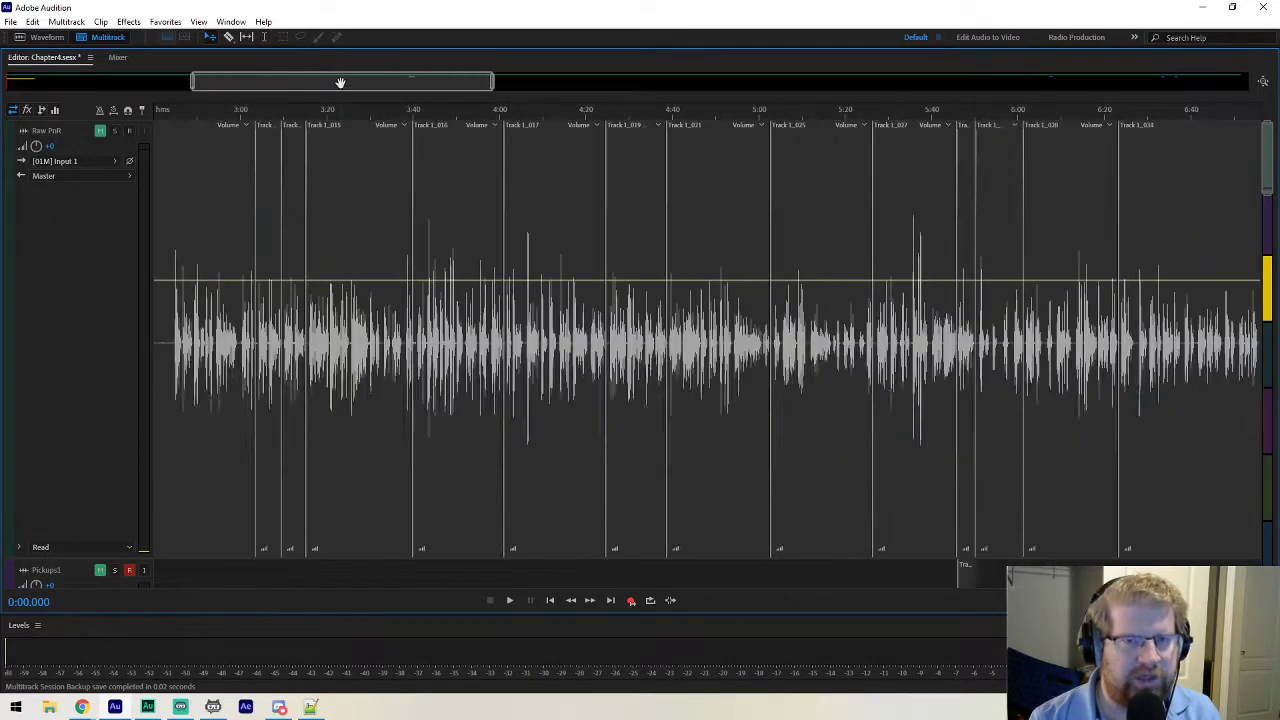
{"action": "scroll", "coordinate": [340, 82], "scroll_direction": "down", "scroll_amount": 5}
{"action": "scroll", "coordinate": [342, 82], "scroll_direction": "up", "scroll_amount": 8}
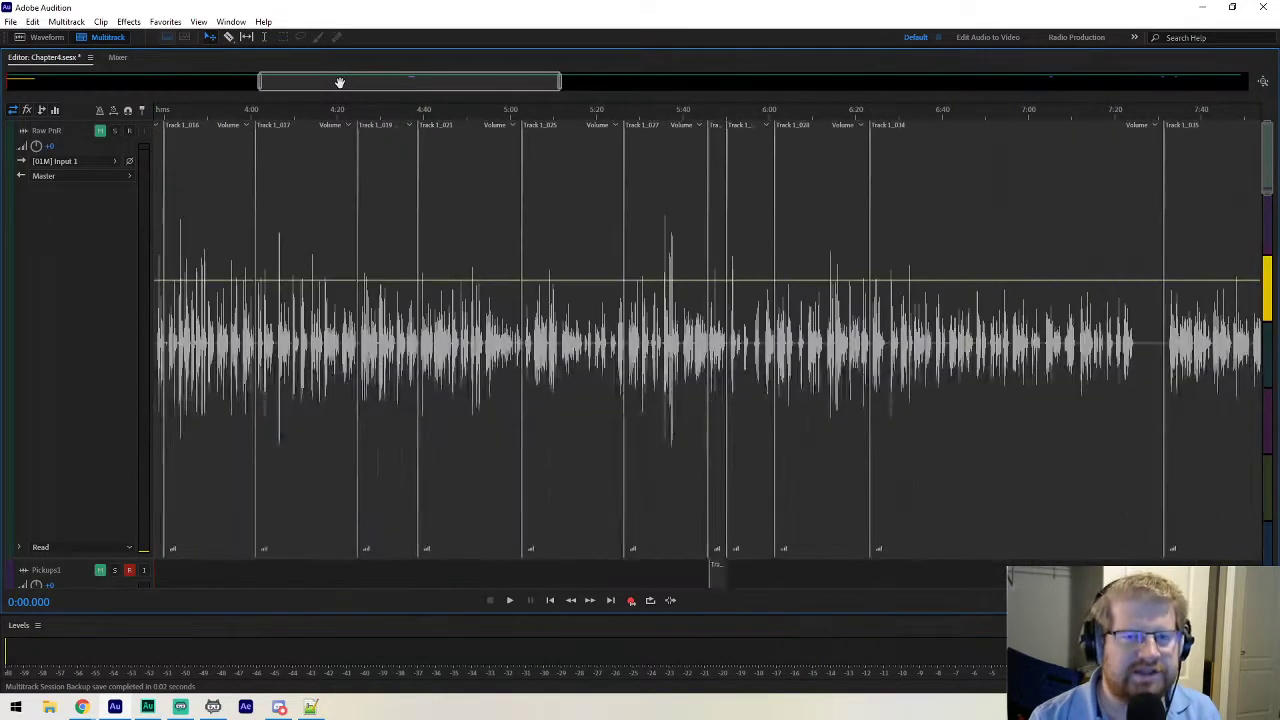
{"action": "scroll", "coordinate": [352, 82], "scroll_direction": "down", "scroll_amount": 6}
{"action": "scroll", "coordinate": [358, 82], "scroll_direction": "up", "scroll_amount": 4}
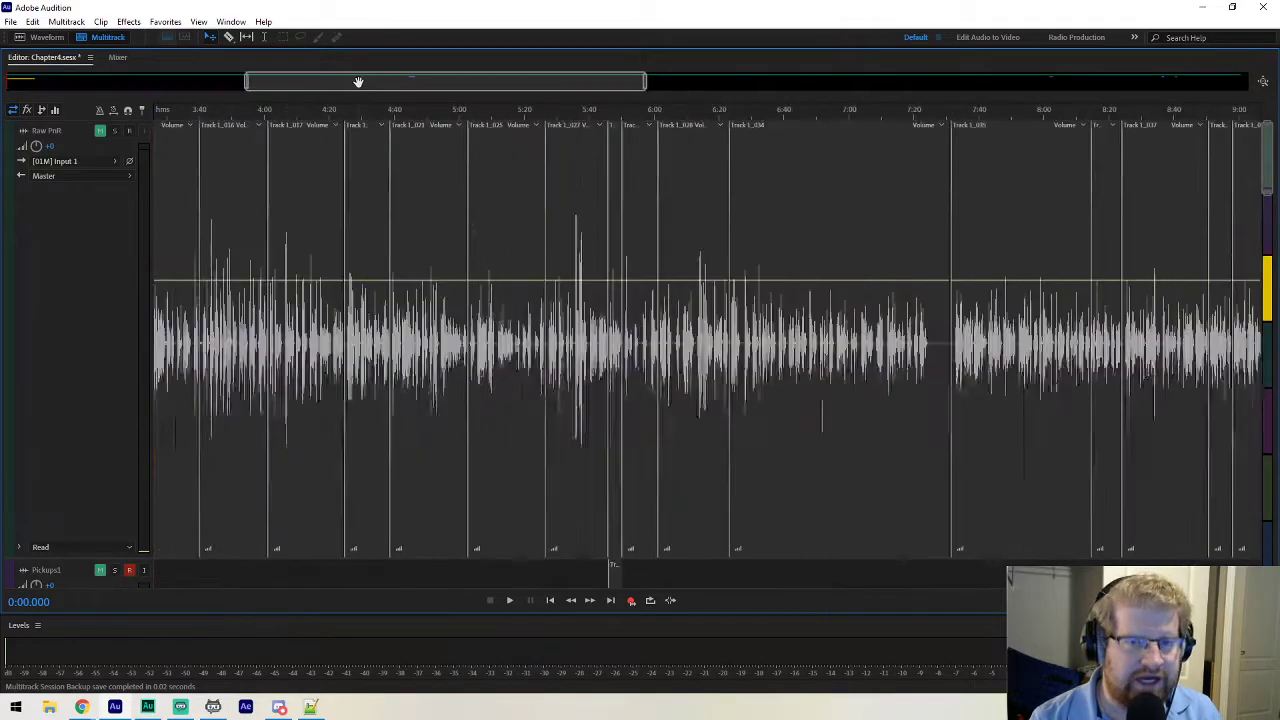
{"action": "scroll", "coordinate": [388, 82], "scroll_direction": "down", "scroll_amount": 6}
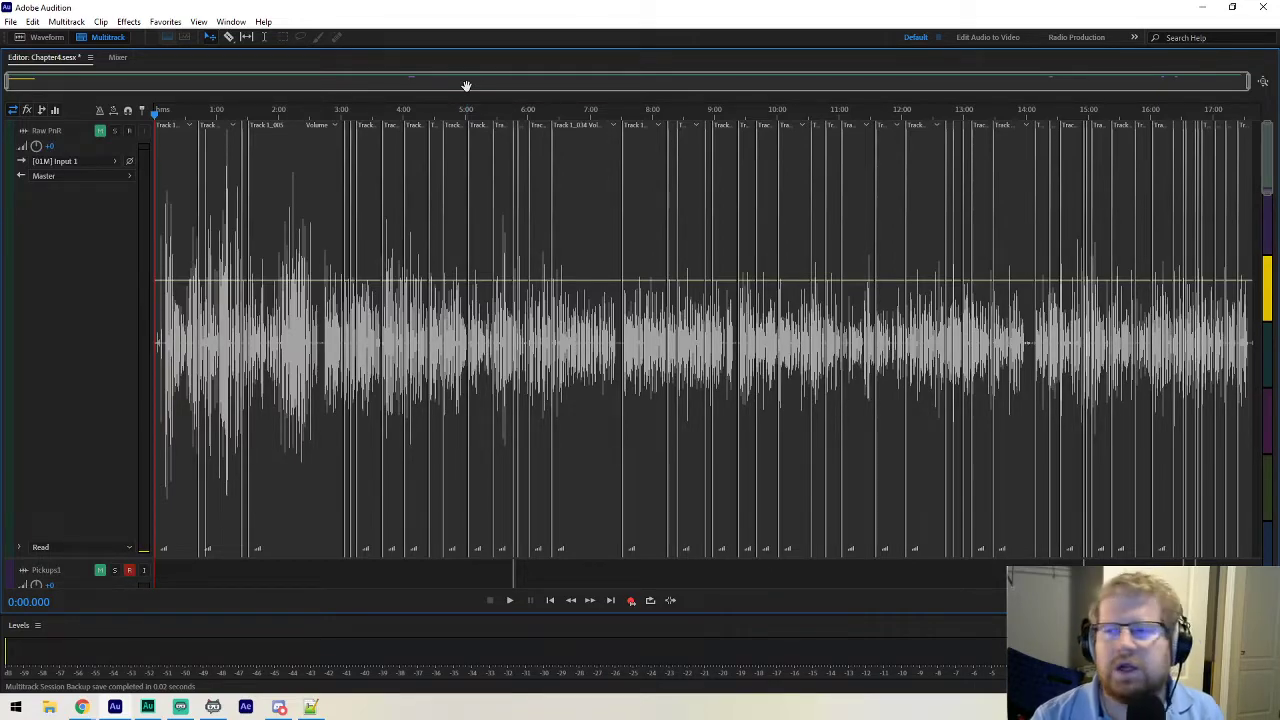
Magnify the timeline and show roughly the first 2:20 of the session.
{"action": "scroll", "coordinate": [472, 82], "scroll_direction": "up", "scroll_amount": 4}
{"action": "scroll", "coordinate": [472, 82], "scroll_direction": "down", "scroll_amount": 2}
{"action": "scroll", "coordinate": [472, 82], "scroll_direction": "up", "scroll_amount": 4}
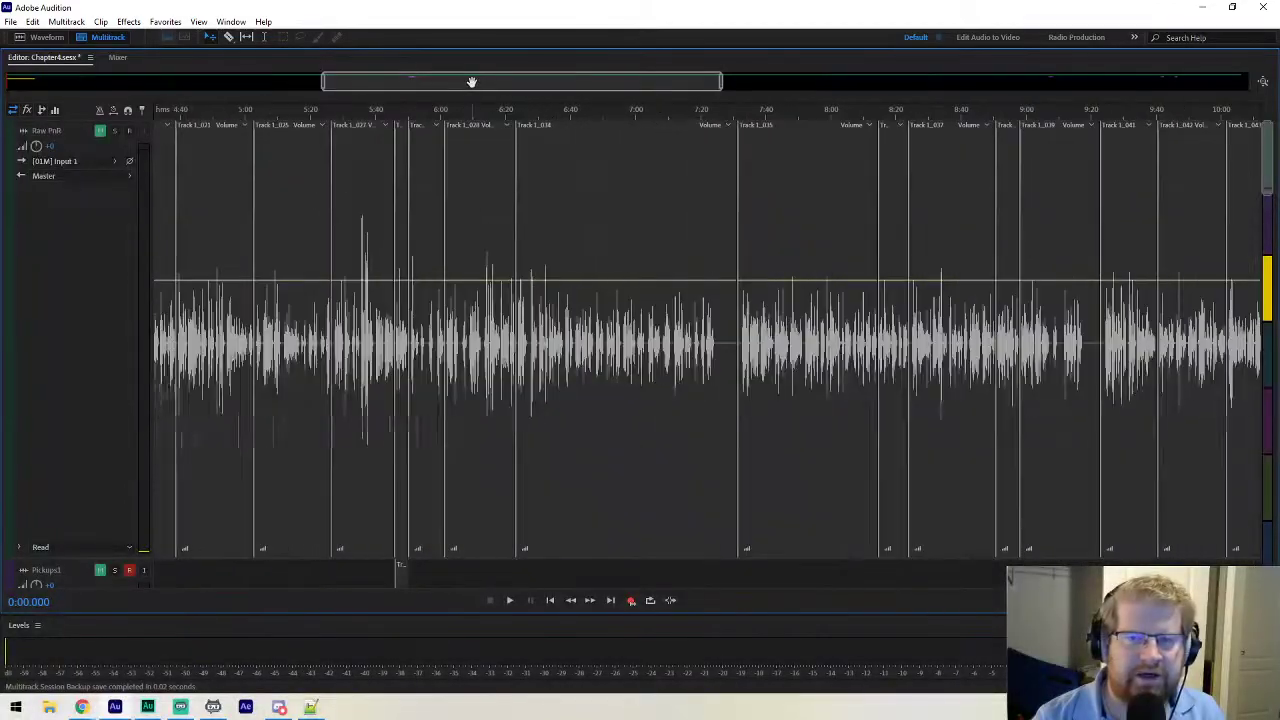
{"action": "left_click_drag", "start_coordinate": [500, 82], "coordinate": [100, 97]}
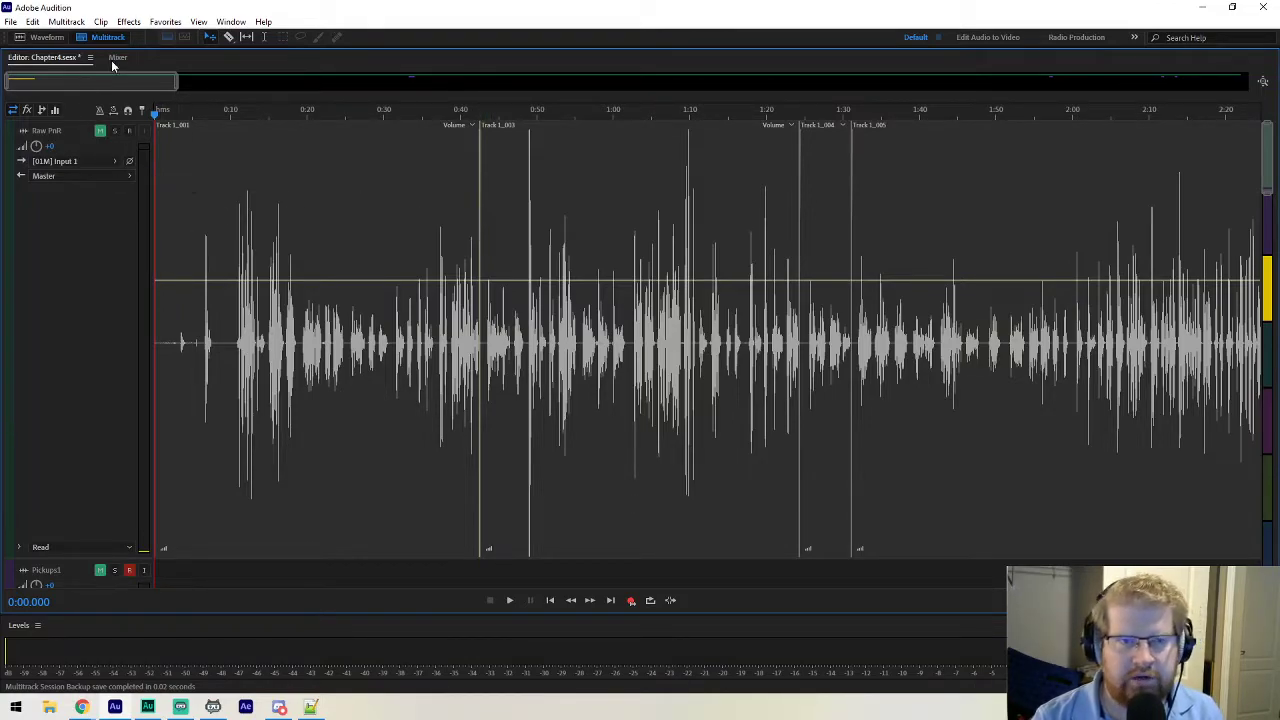
{"action": "left_click_drag", "start_coordinate": [75, 84], "coordinate": [25, 84]}
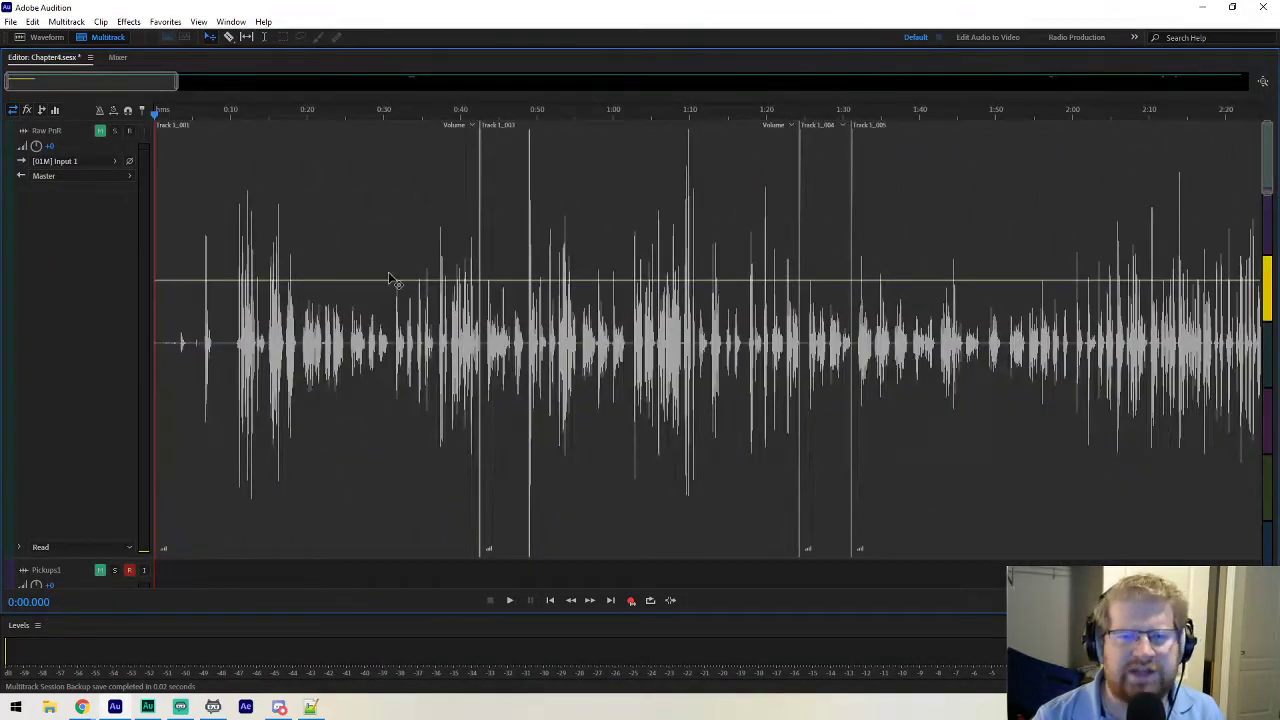
Unmute Raw PnR, place the playhead at about 0:06 with the Time Selection tool, and play to about 0:16.
{"action": "left_click", "coordinate": [100, 132]}
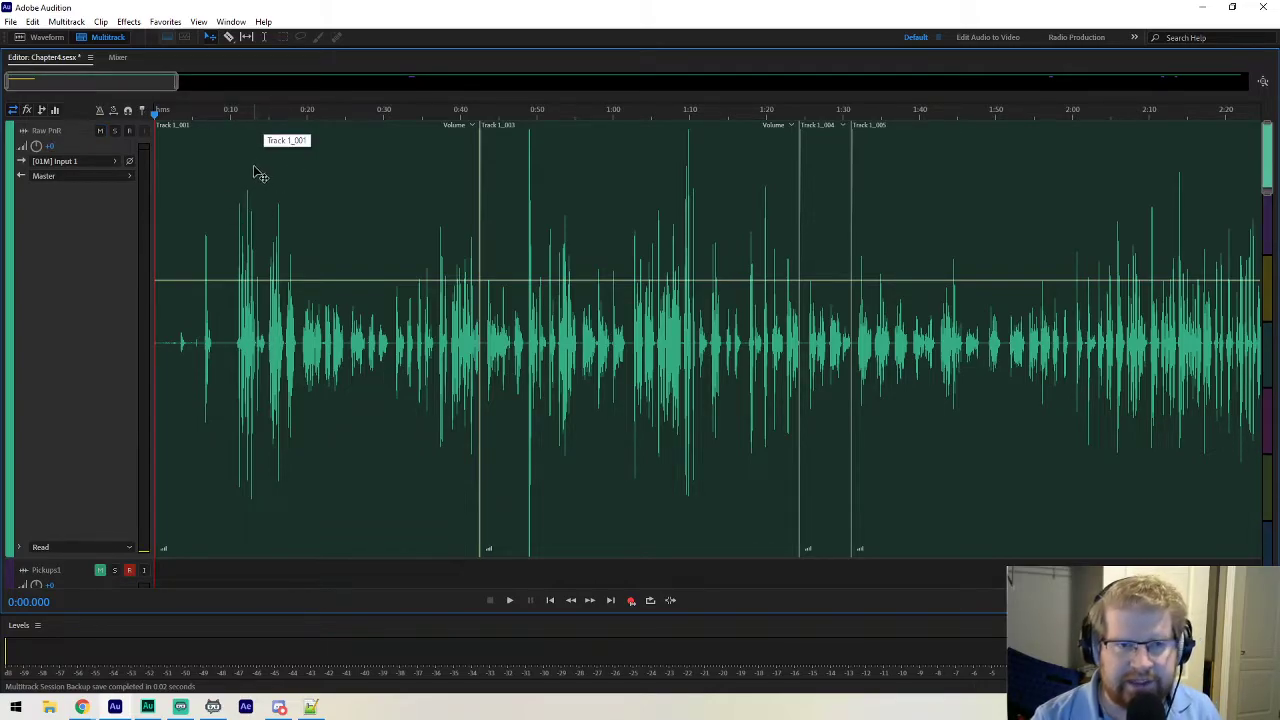
{"action": "left_click", "coordinate": [209, 37]}
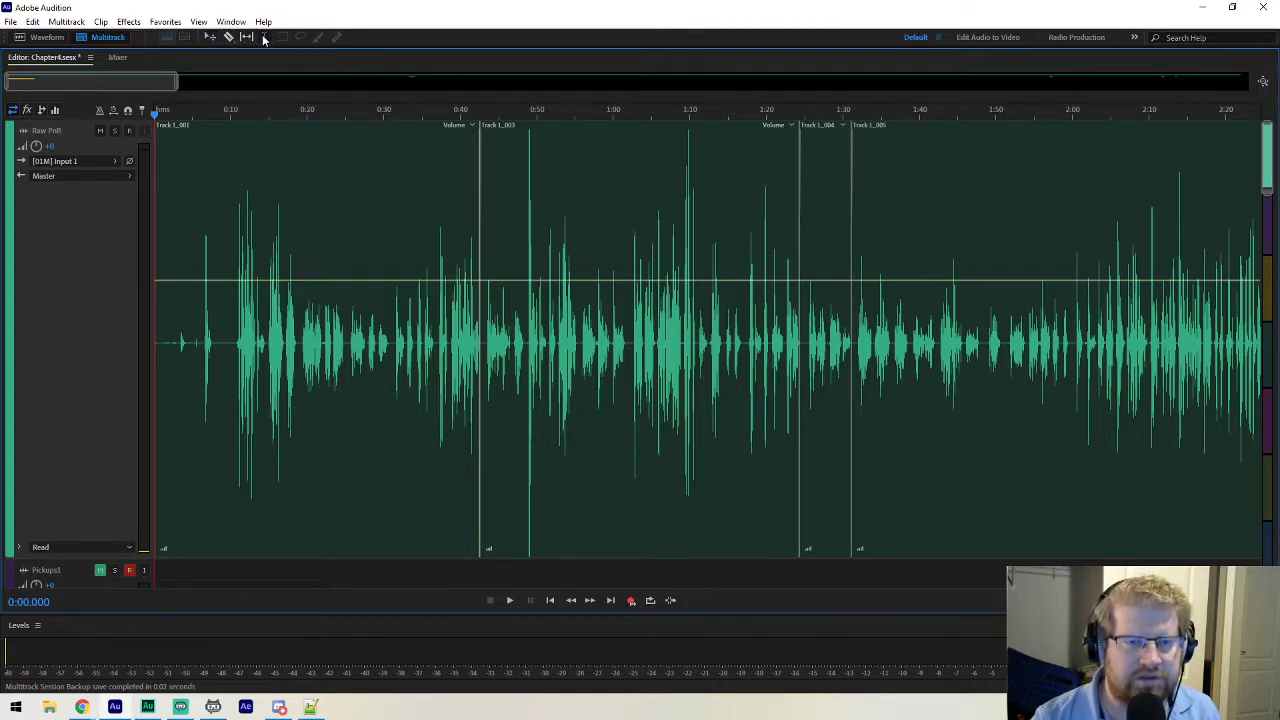
{"action": "left_click", "coordinate": [202, 189]}
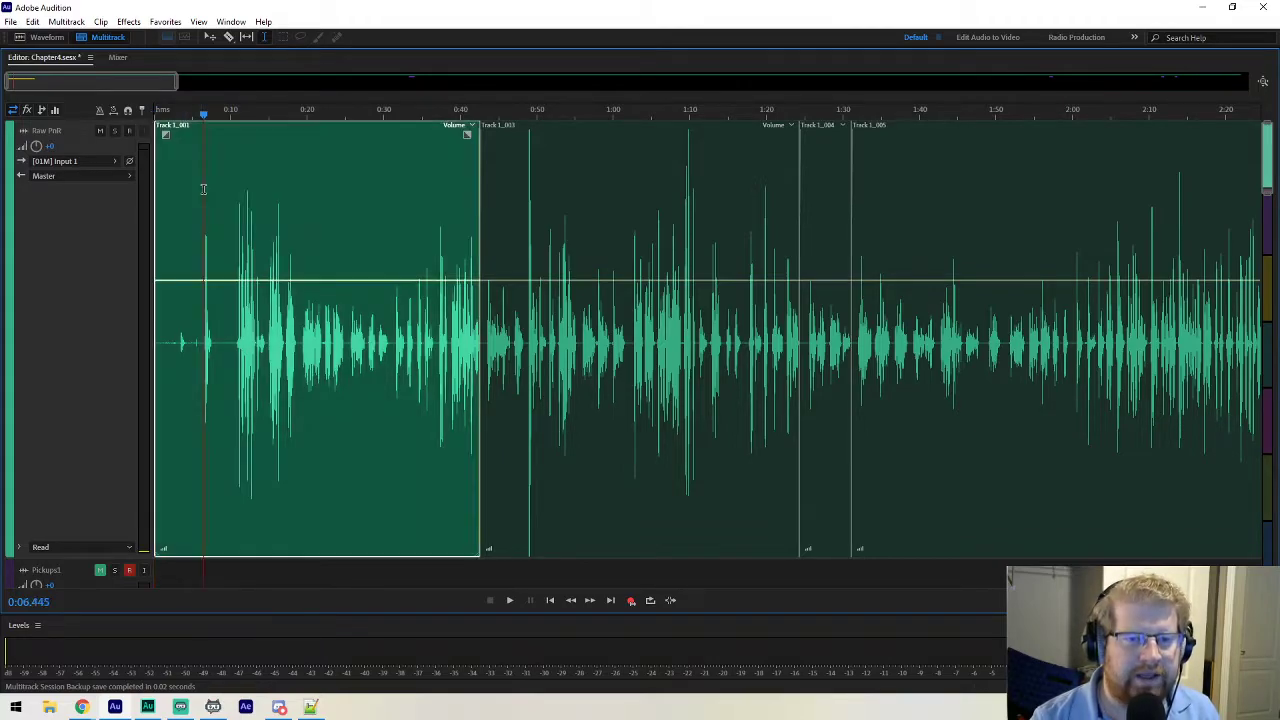
{"action": "left_click", "coordinate": [201, 188]}
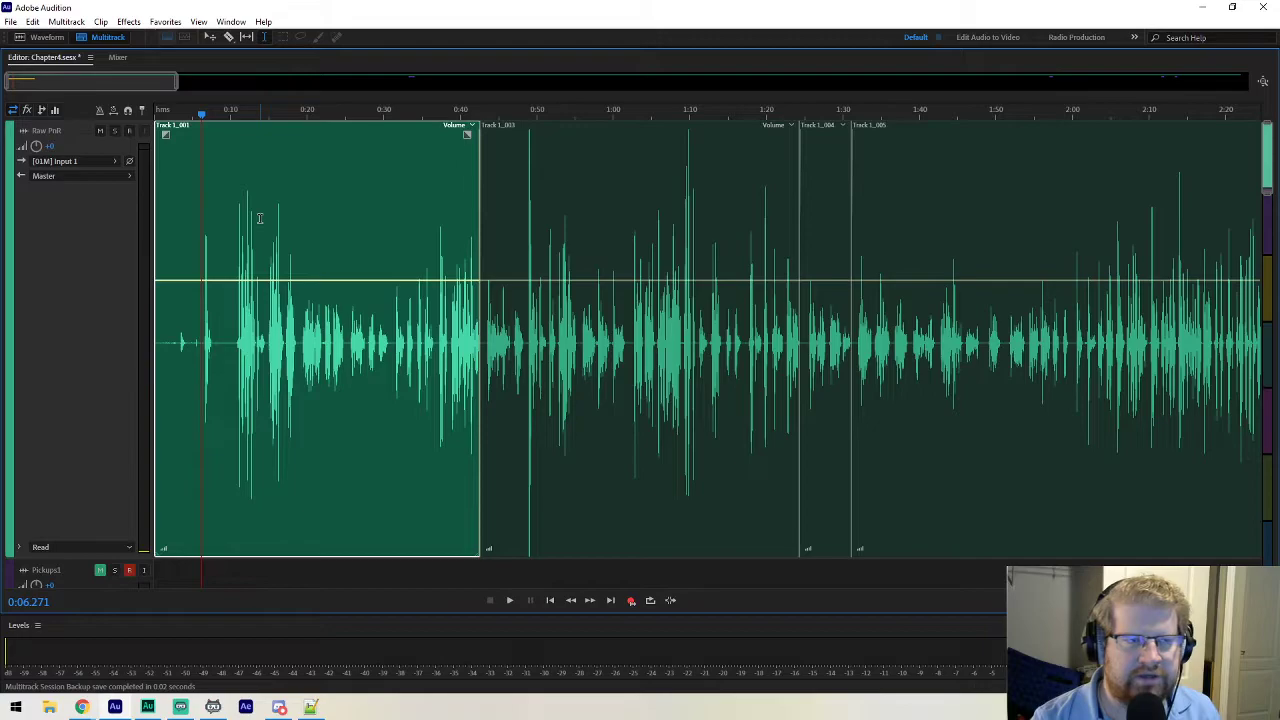
{"action": "key", "text": "space"}
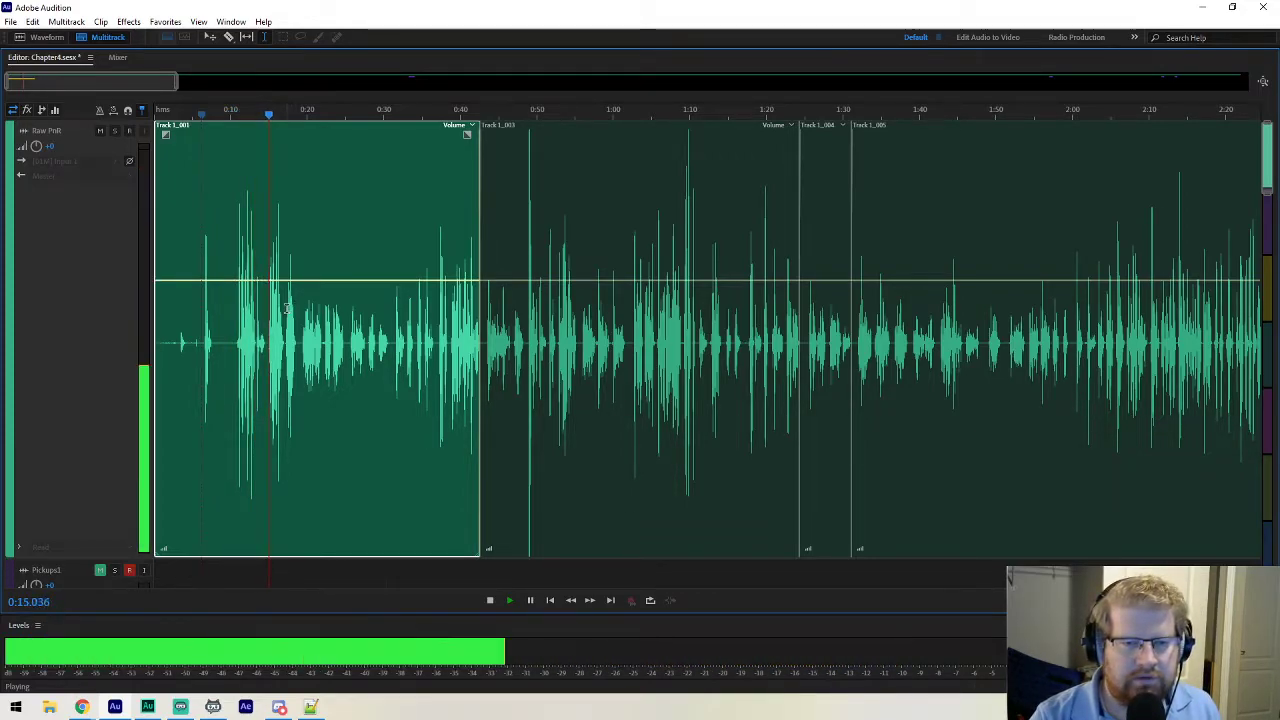
{"action": "key", "text": "space"}
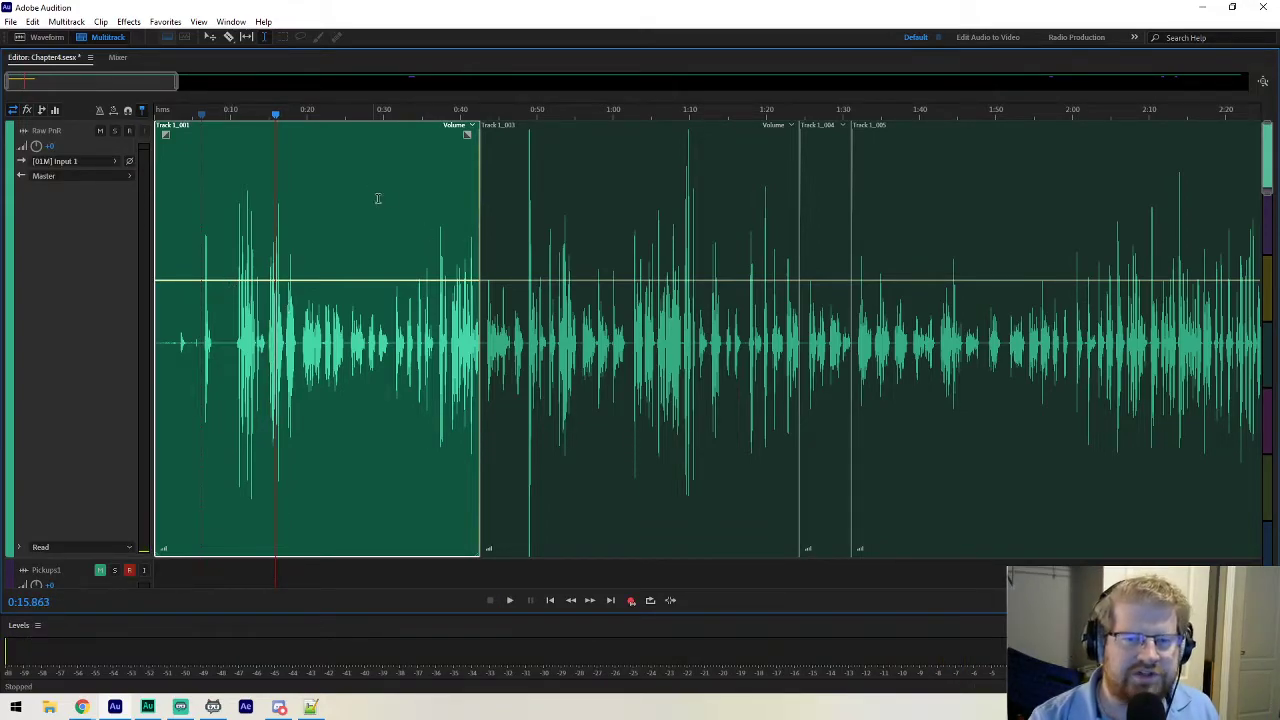
Select the range from about 0:15 to 0:36 in the first Raw PnR clip, and place the playhead at about 0:55 in the second clip.
{"action": "left_click", "coordinate": [609, 198]}
{"action": "left_click_drag", "start_coordinate": [267, 198], "coordinate": [430, 232]}
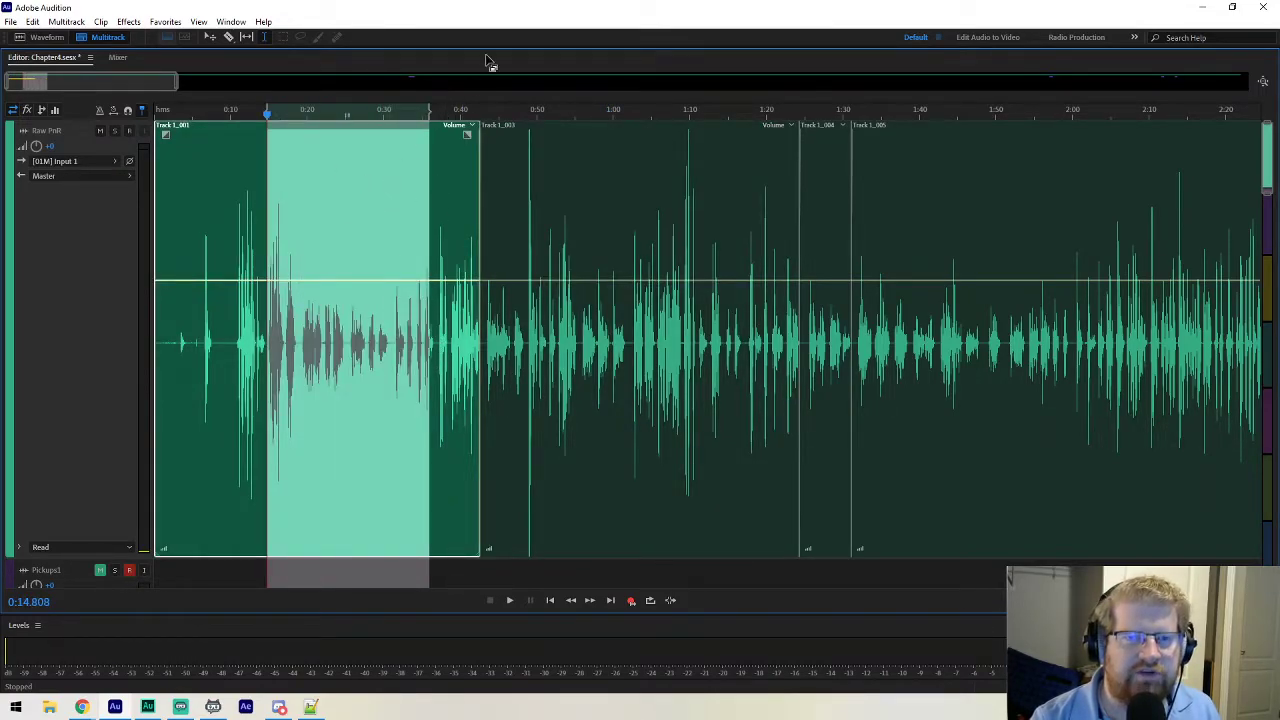
{"action": "left_click", "coordinate": [210, 38]}
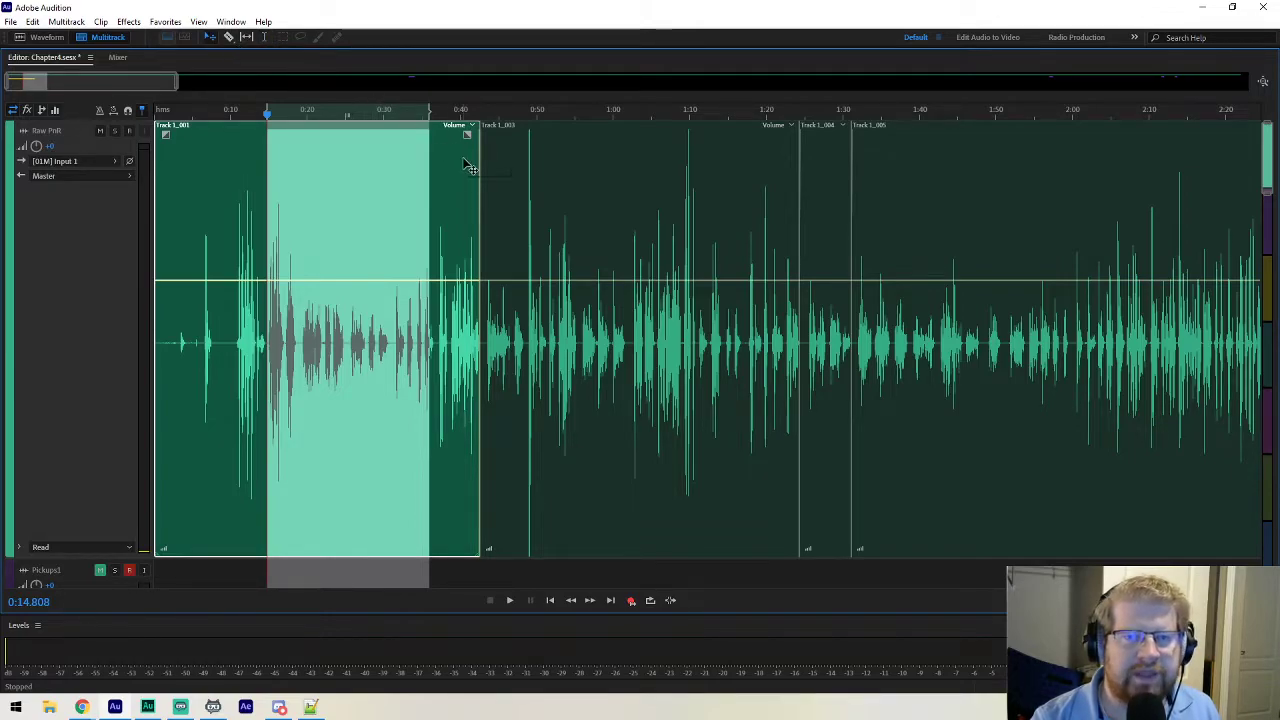
{"action": "left_click", "coordinate": [574, 172]}
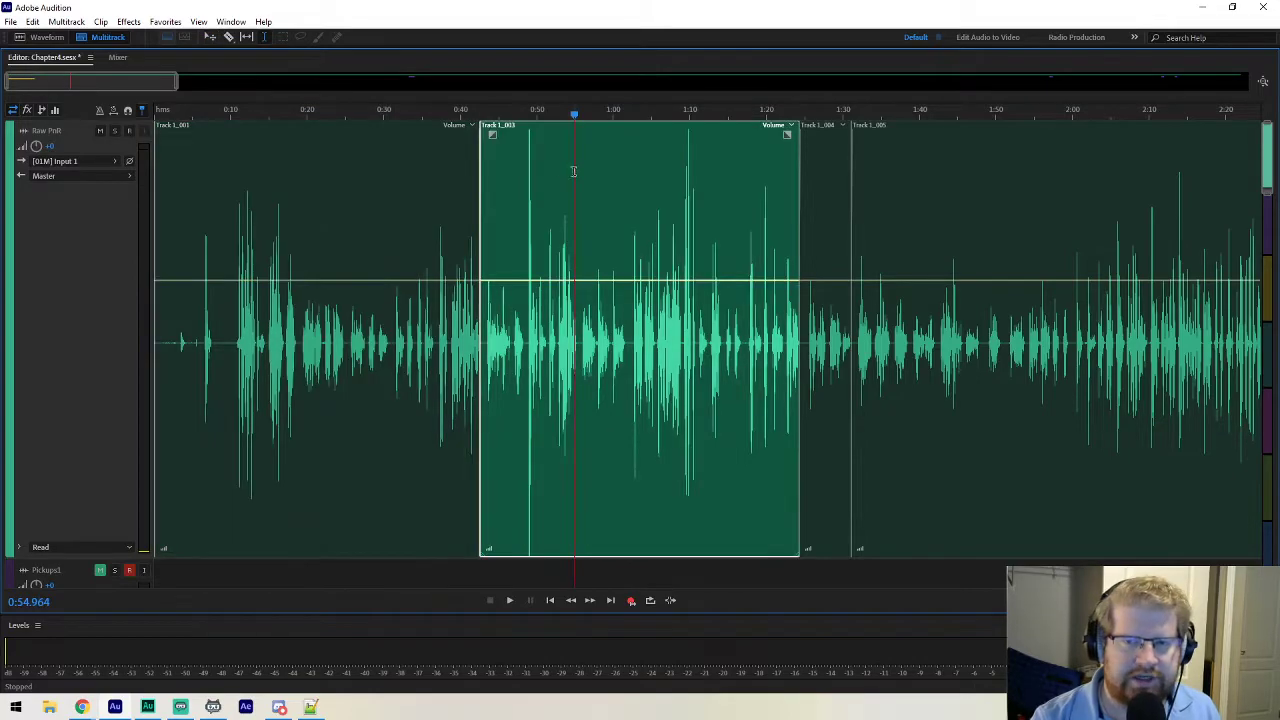
Select the whole first clip on Raw PnR with the Move tool and show the full session length.
{"action": "left_click", "coordinate": [412, 180]}
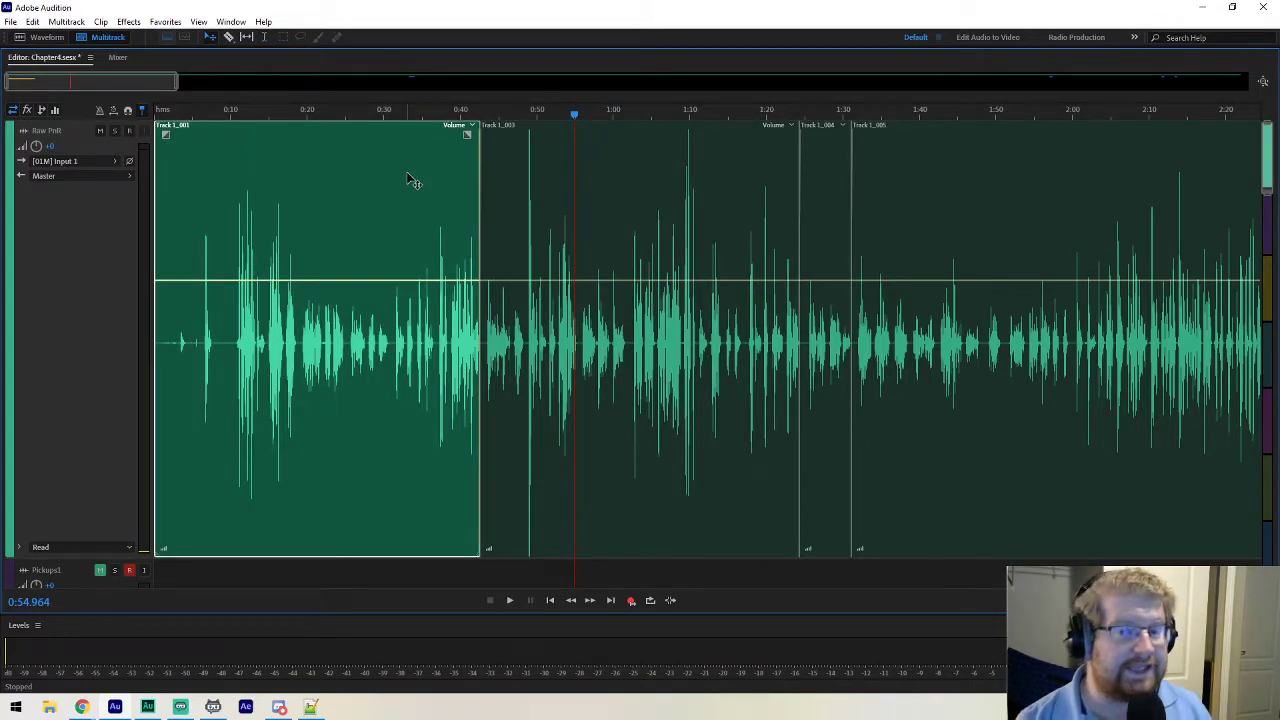
{"action": "scroll", "coordinate": [103, 79], "scroll_direction": "down", "scroll_amount": 10}
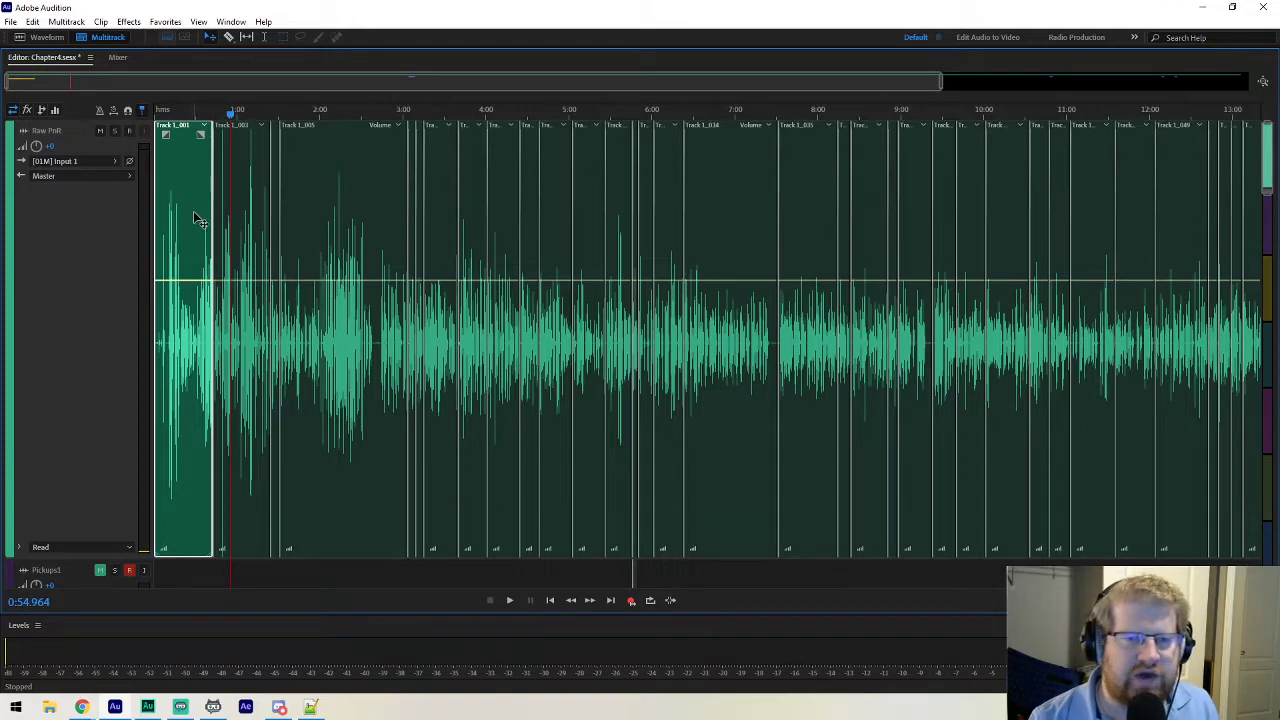
{"action": "scroll", "coordinate": [193, 85], "scroll_direction": "down", "scroll_amount": 2}
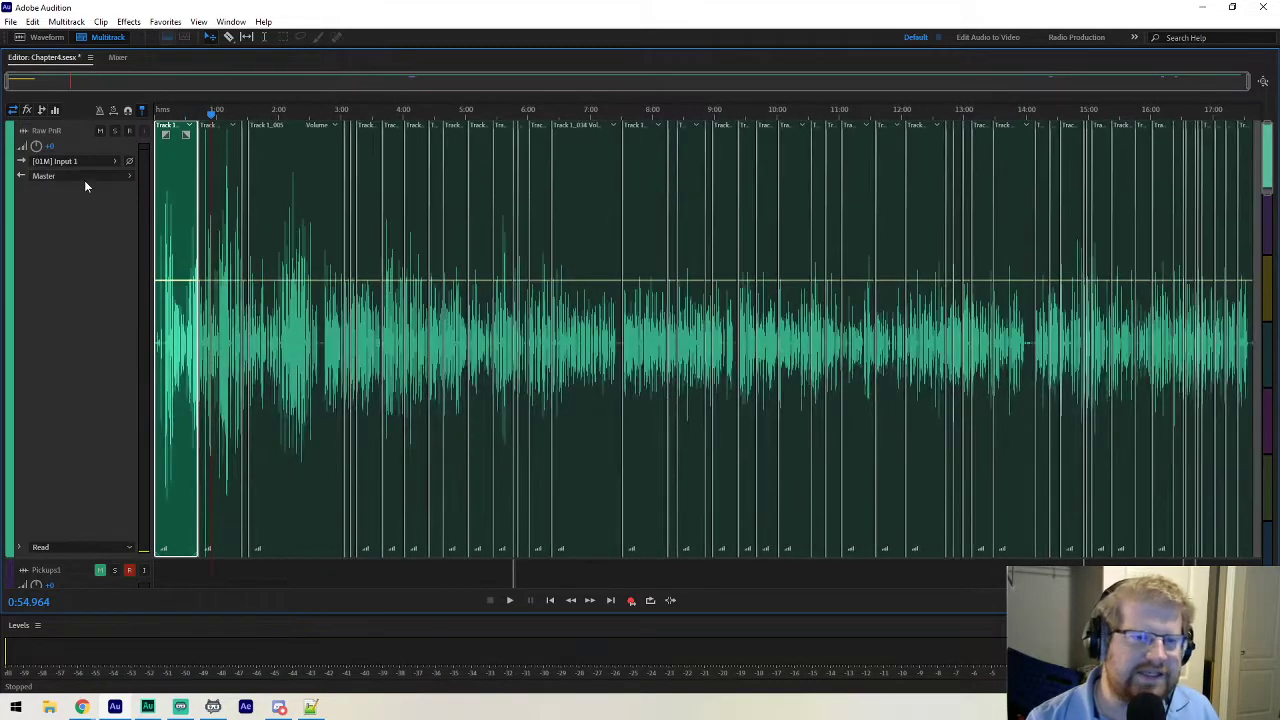
Open the Track 1_005 clip from Raw PnR in the waveform editor and return to the multitrack session.
{"action": "scroll", "coordinate": [74, 176], "scroll_direction": "down", "scroll_amount": 2}
{"action": "scroll", "coordinate": [174, 214], "scroll_direction": "up", "scroll_amount": 1}
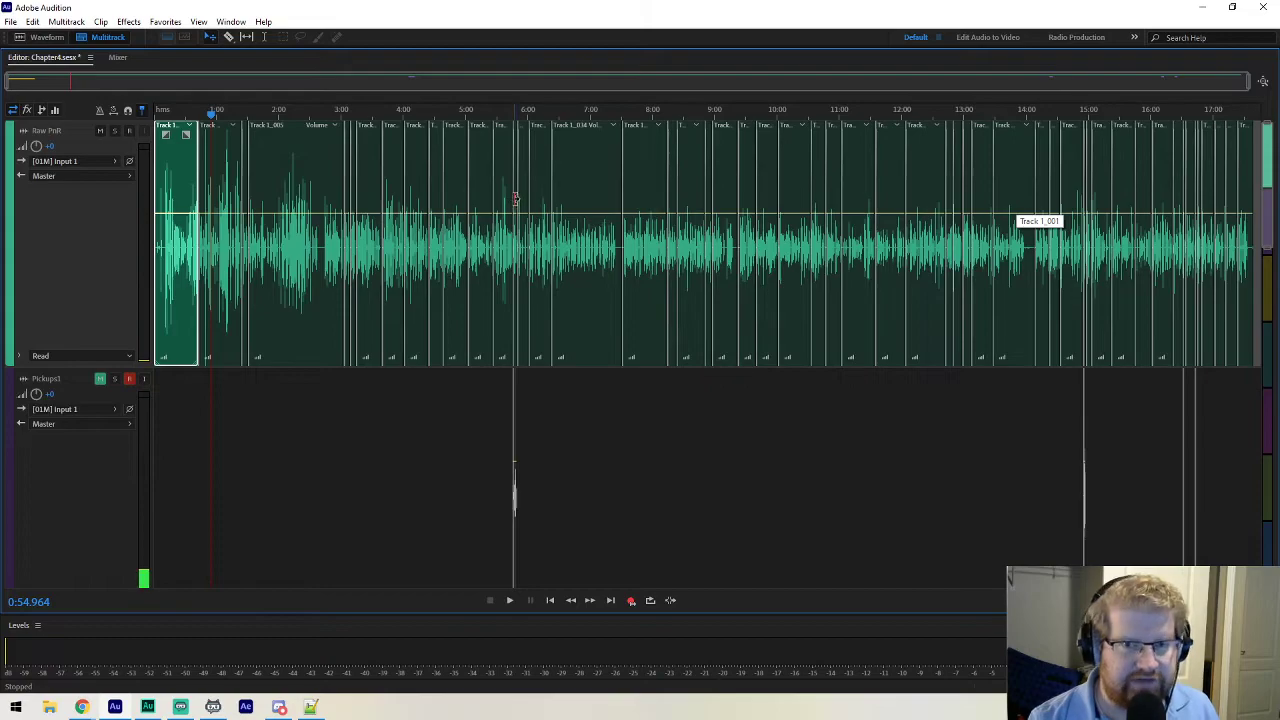
{"action": "double_click", "coordinate": [282, 168]}
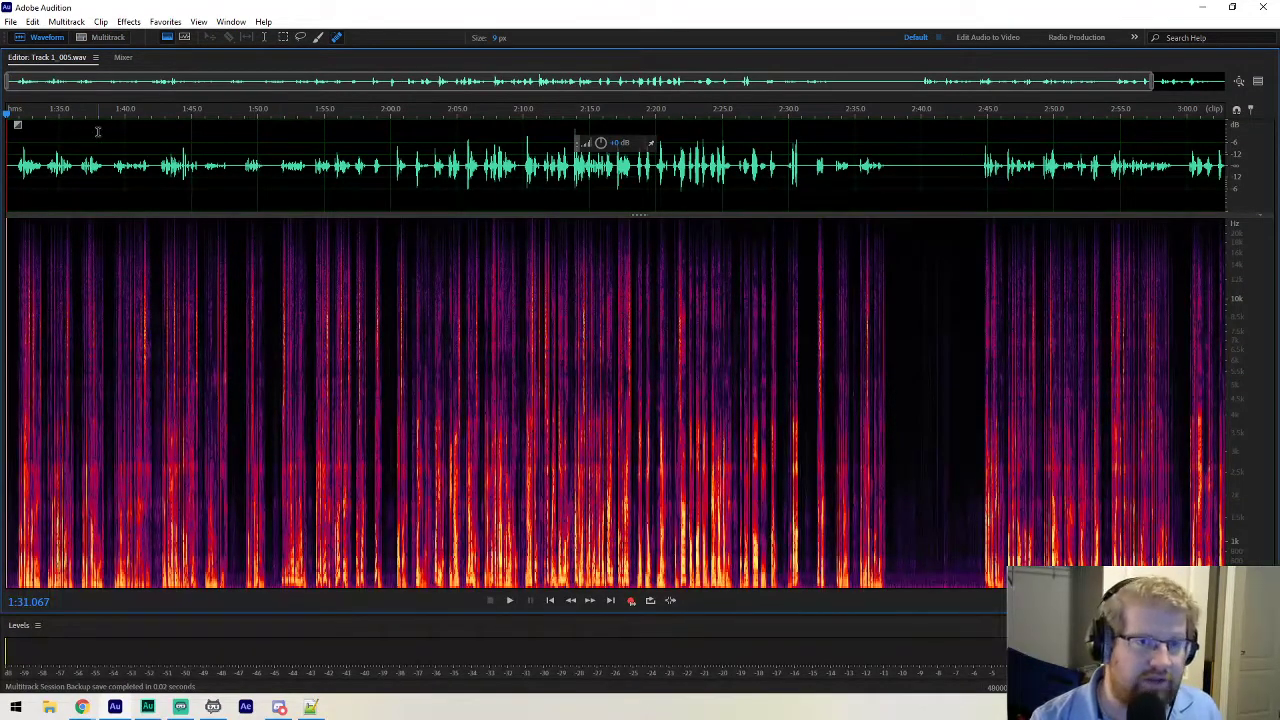
{"action": "left_click", "coordinate": [103, 38]}
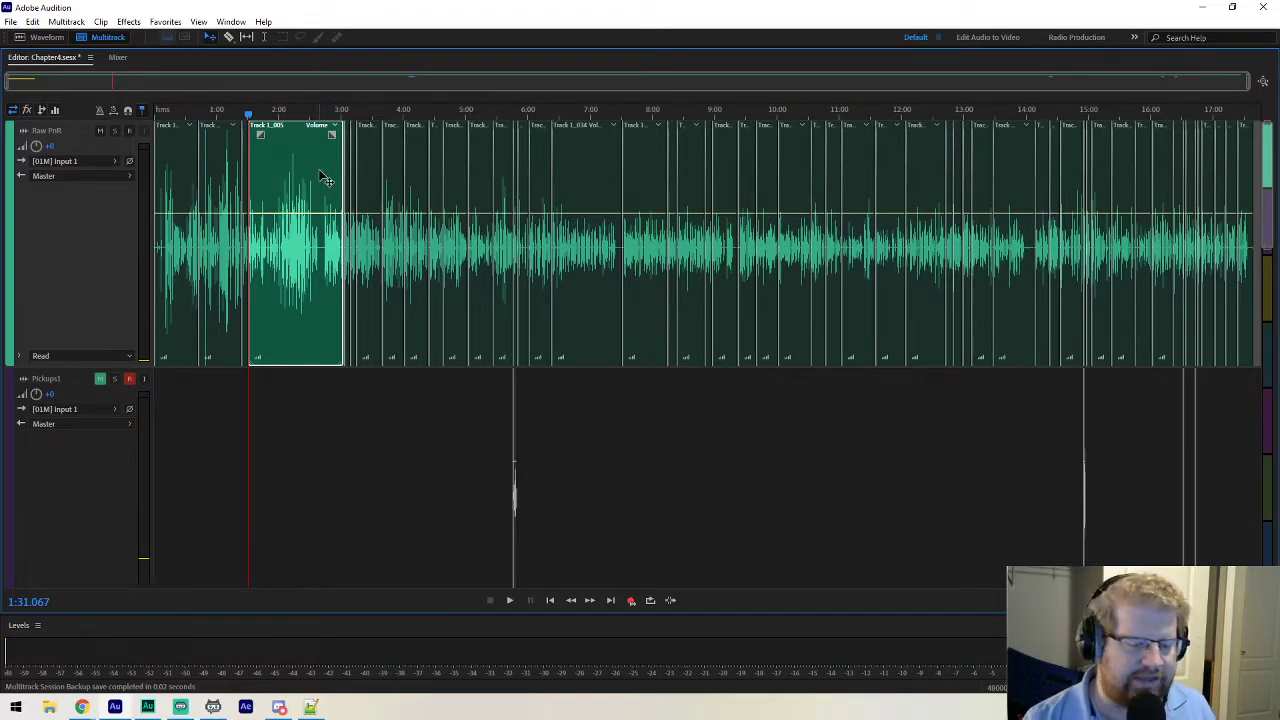
Select the range from about 2:00 to 2:42 with the Time Selection tool, and place the playhead at about 3:20 on Raw PnR.
{"action": "key", "text": "t"}
{"action": "left_click_drag", "start_coordinate": [279, 155], "coordinate": [323, 108]}
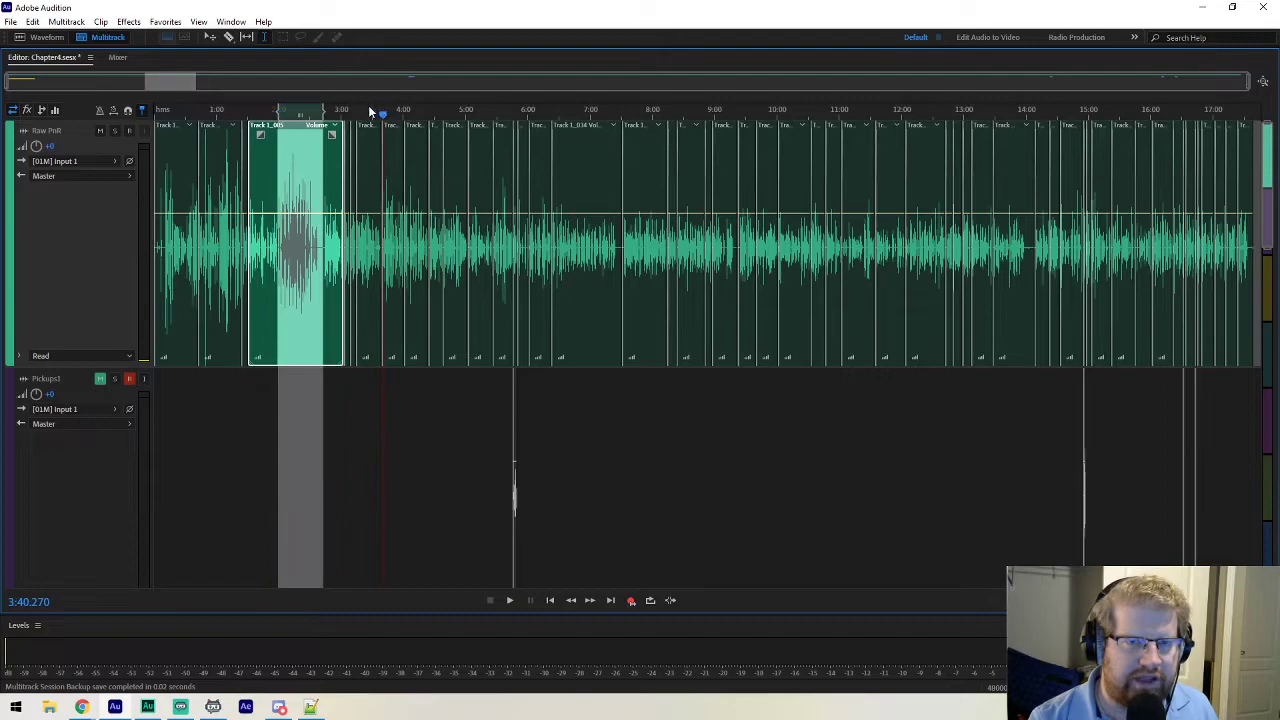
{"action": "left_click", "coordinate": [360, 149]}
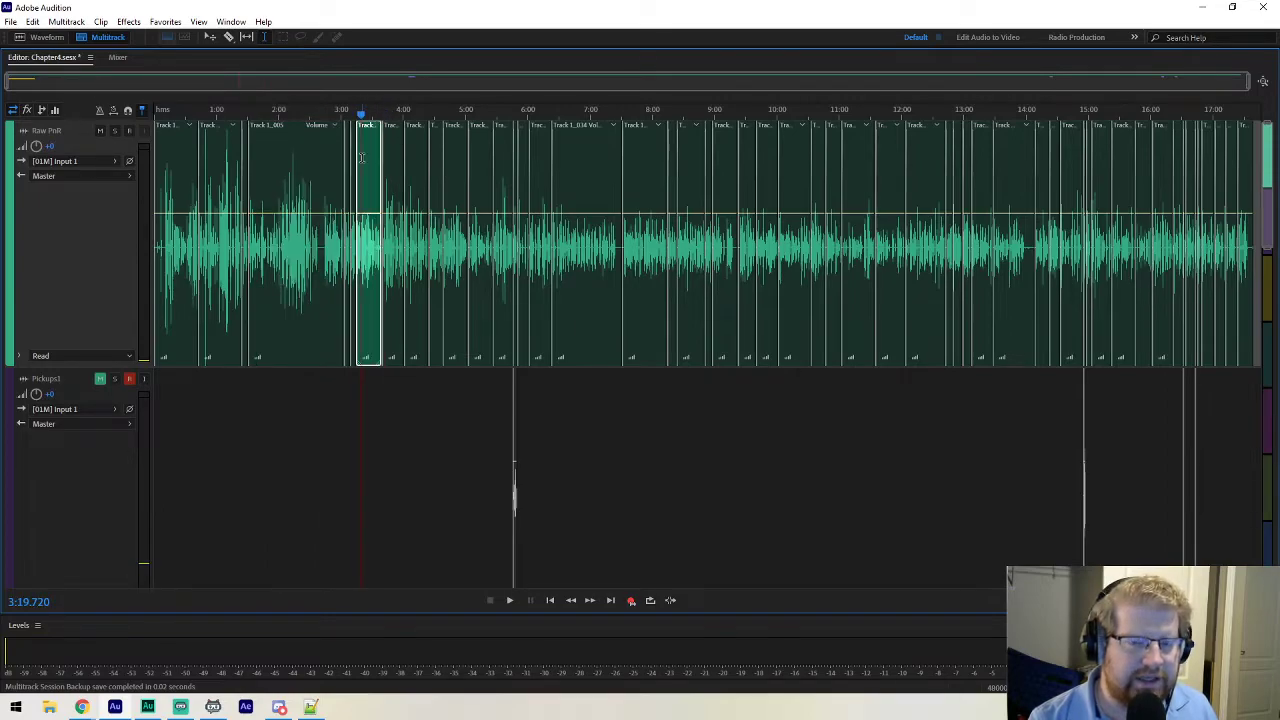
Shift the Track 1_005 clip slightly later on Raw PnR with the Move tool, and undo the move.
{"action": "left_click", "coordinate": [284, 162]}
{"action": "mouse_move", "coordinate": [284, 162]}
{"action": "left_mouse_down"}
{"action": "mouse_move", "coordinate": [487, 160]}
{"action": "mouse_move", "coordinate": [200, 165]}
{"action": "mouse_move", "coordinate": [302, 177]}
{"action": "left_mouse_up"}
{"action": "key", "text": "ctrl+z"}
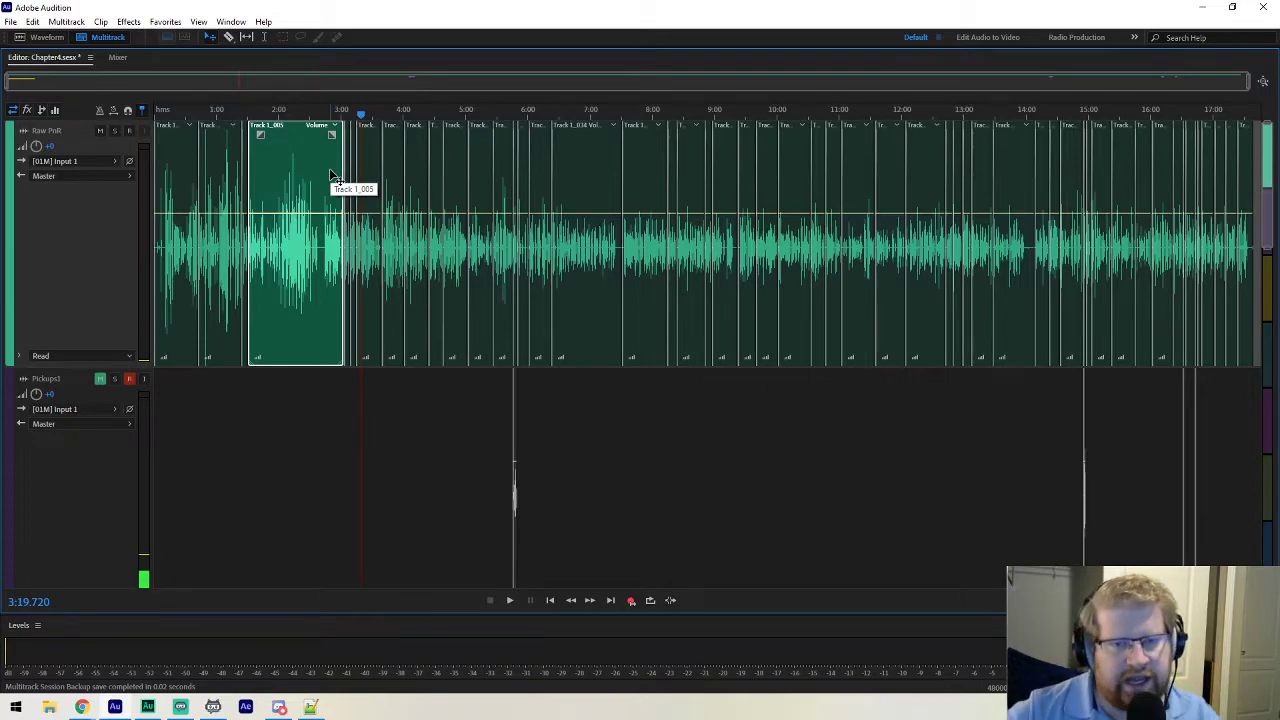
Try to extend the end edge of the Track 1_005 clip past its boundary with the following clip.
{"action": "scroll", "coordinate": [241, 78], "scroll_direction": "up", "scroll_amount": 8}
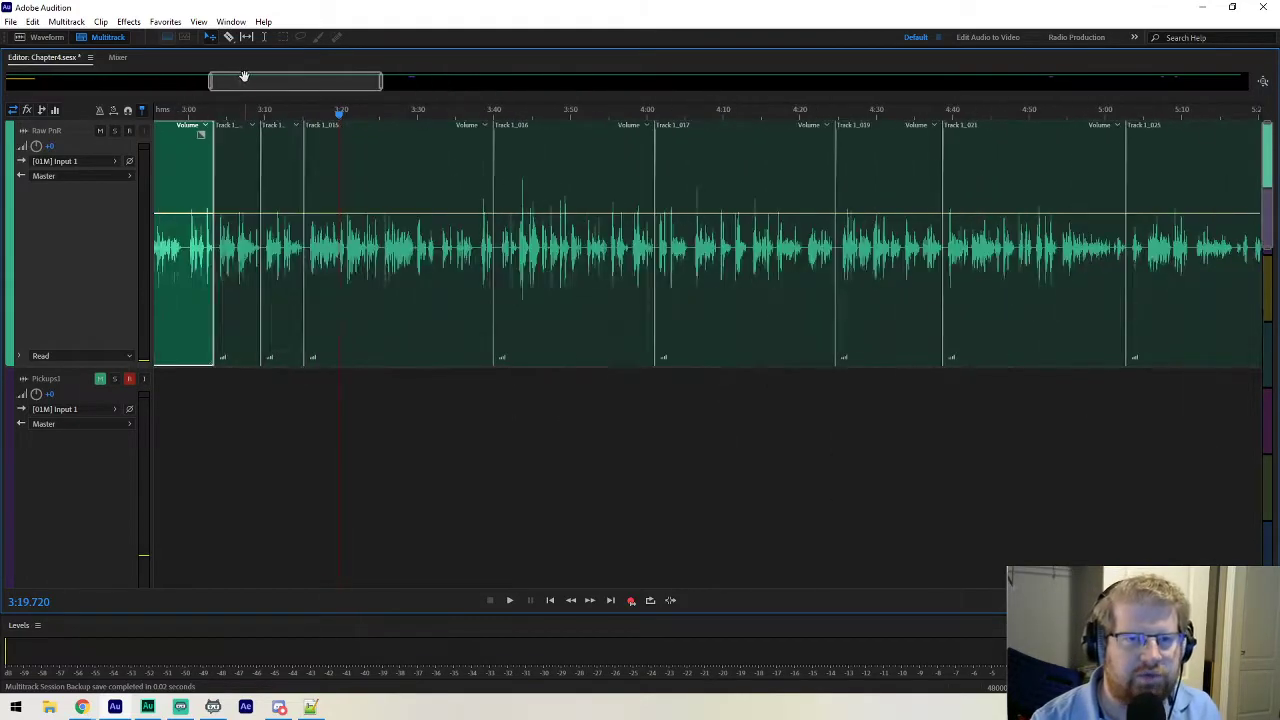
{"action": "left_click_drag", "start_coordinate": [288, 86], "coordinate": [234, 96]}
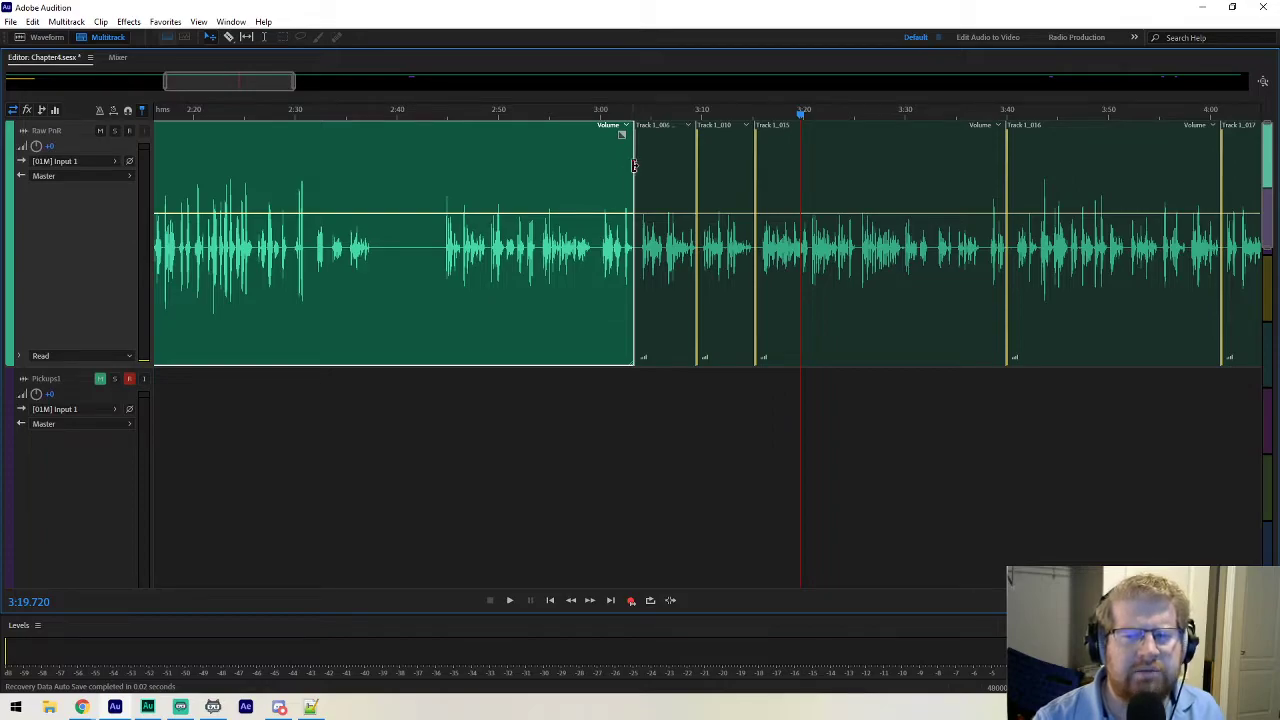
{"action": "left_click_drag", "start_coordinate": [632, 165], "coordinate": [660, 187]}
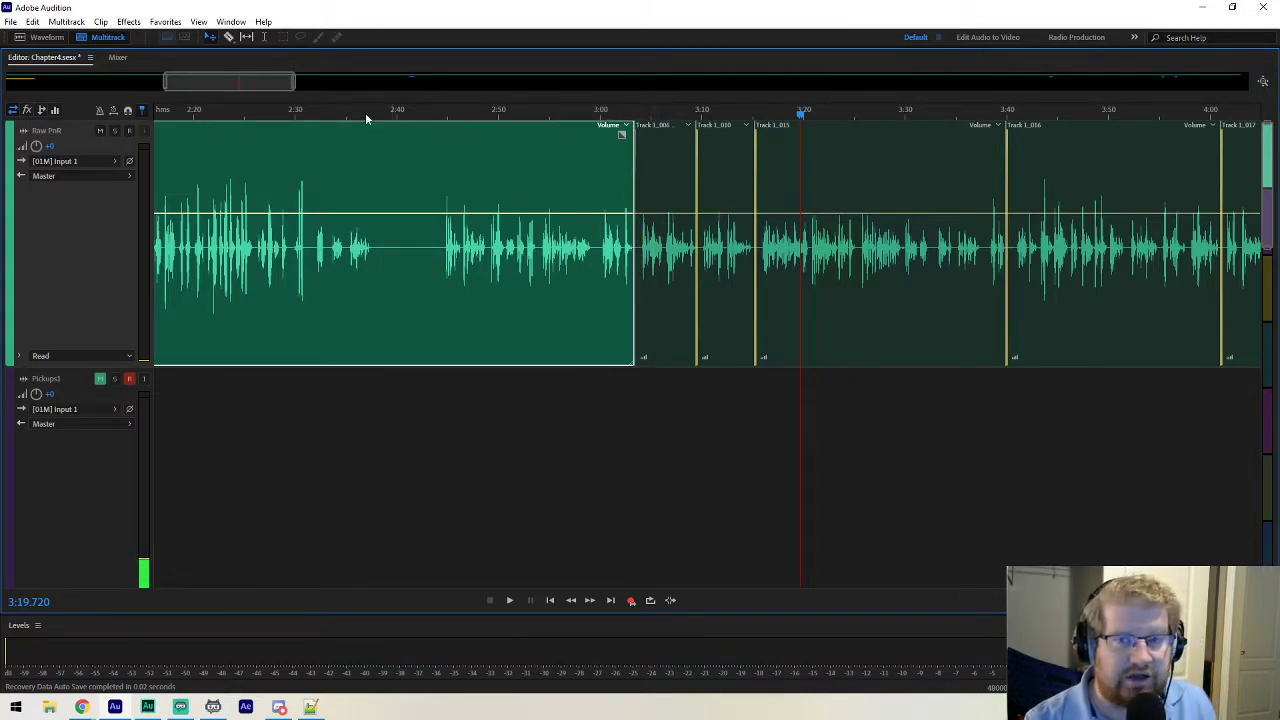
Delete the whole Track 1_005 clip from Raw PnR and undo the deletion.
{"action": "scroll", "coordinate": [264, 80], "scroll_direction": "down", "scroll_amount": 3}
{"action": "scroll", "coordinate": [264, 80], "scroll_direction": "down", "scroll_amount": 3}
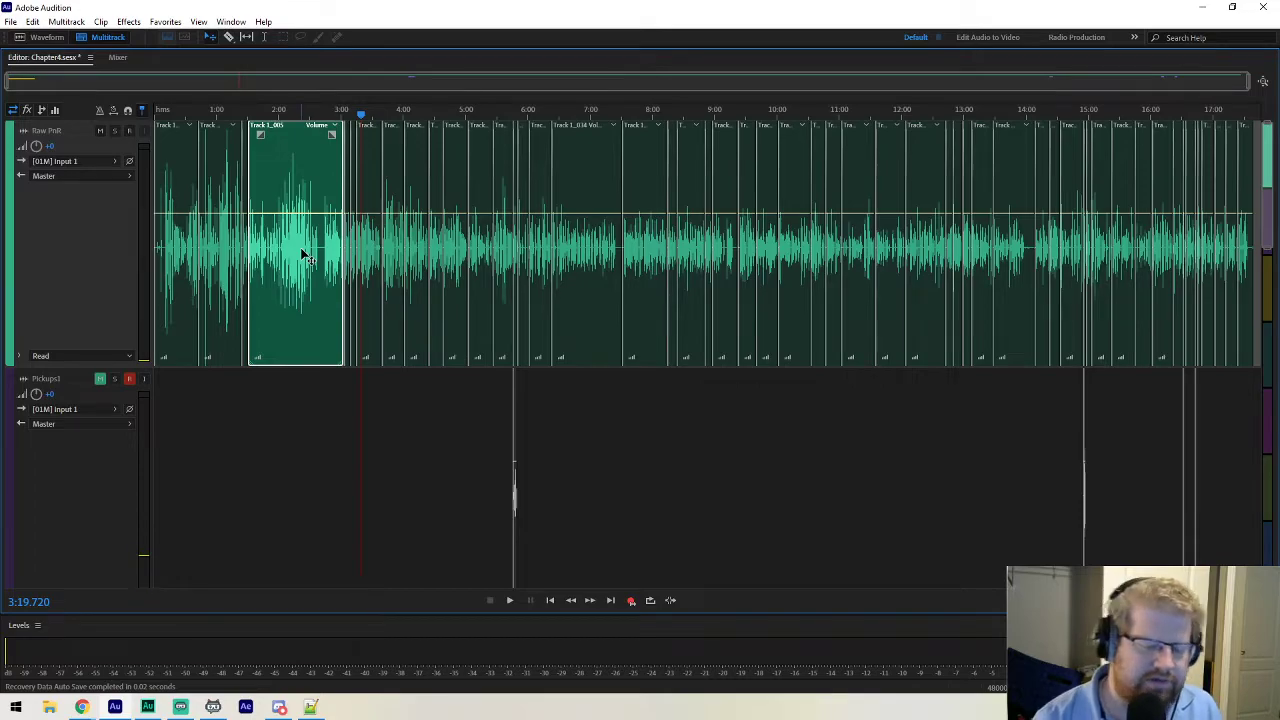
{"action": "key", "text": "Delete"}
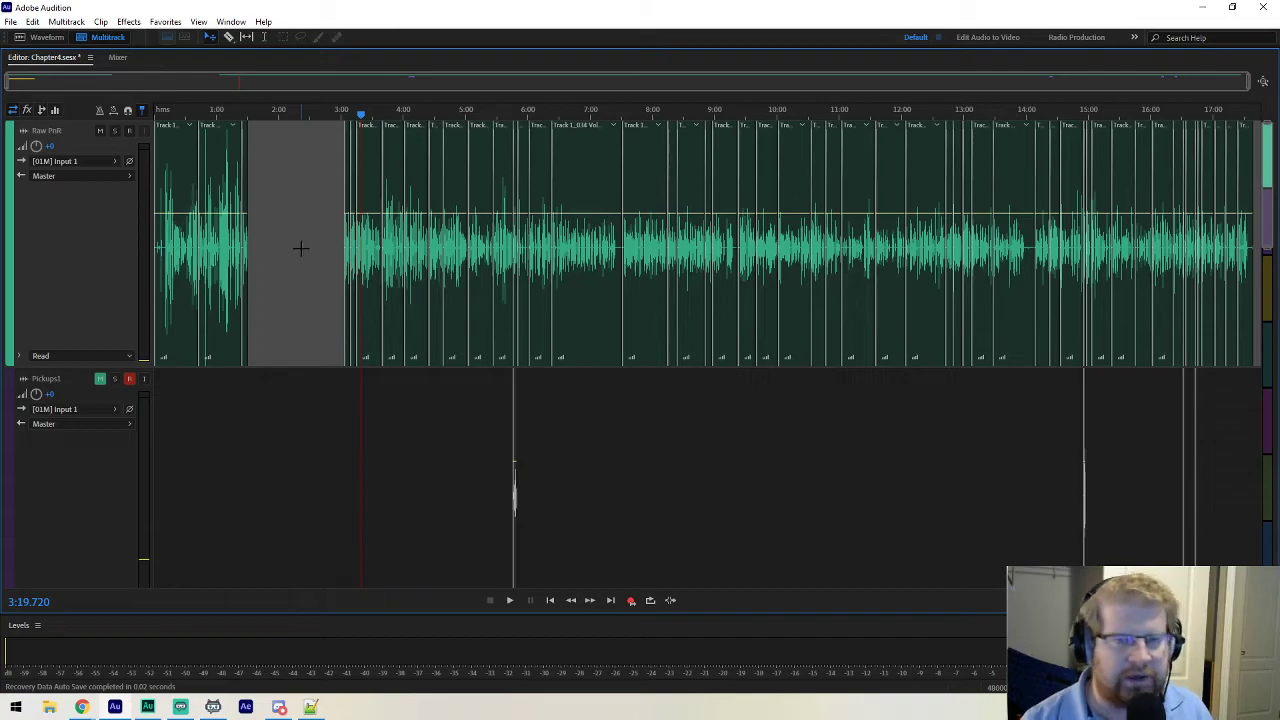
{"action": "key", "text": "ctrl+z"}
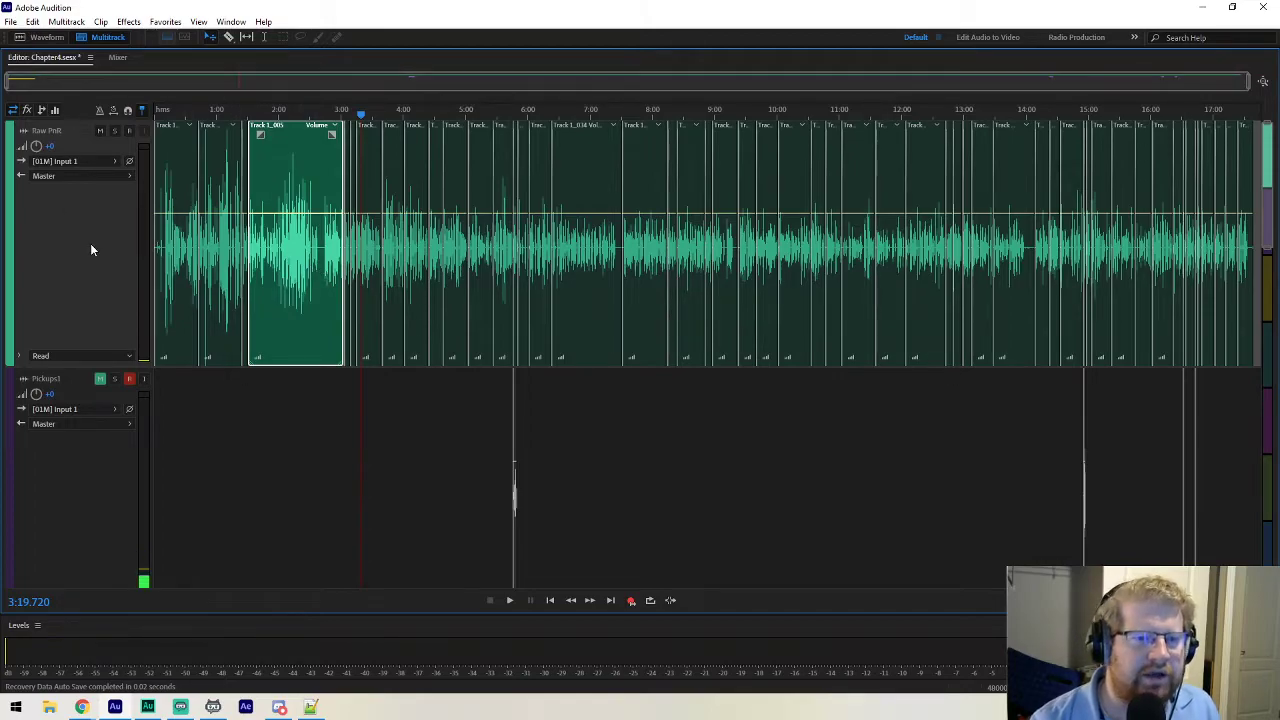
Select the whole Track 3_003 clip at the start of the Room Tone track with the Move tool.
{"action": "scroll", "coordinate": [91, 242], "scroll_direction": "down", "scroll_amount": 2}
{"action": "scroll", "coordinate": [295, 268], "scroll_direction": "down", "scroll_amount": 3}
{"action": "scroll", "coordinate": [266, 250], "scroll_direction": "up", "scroll_amount": 1}
{"action": "scroll", "coordinate": [105, 83], "scroll_direction": "up", "scroll_amount": 3}
{"action": "scroll", "coordinate": [105, 83], "scroll_direction": "up", "scroll_amount": 5}
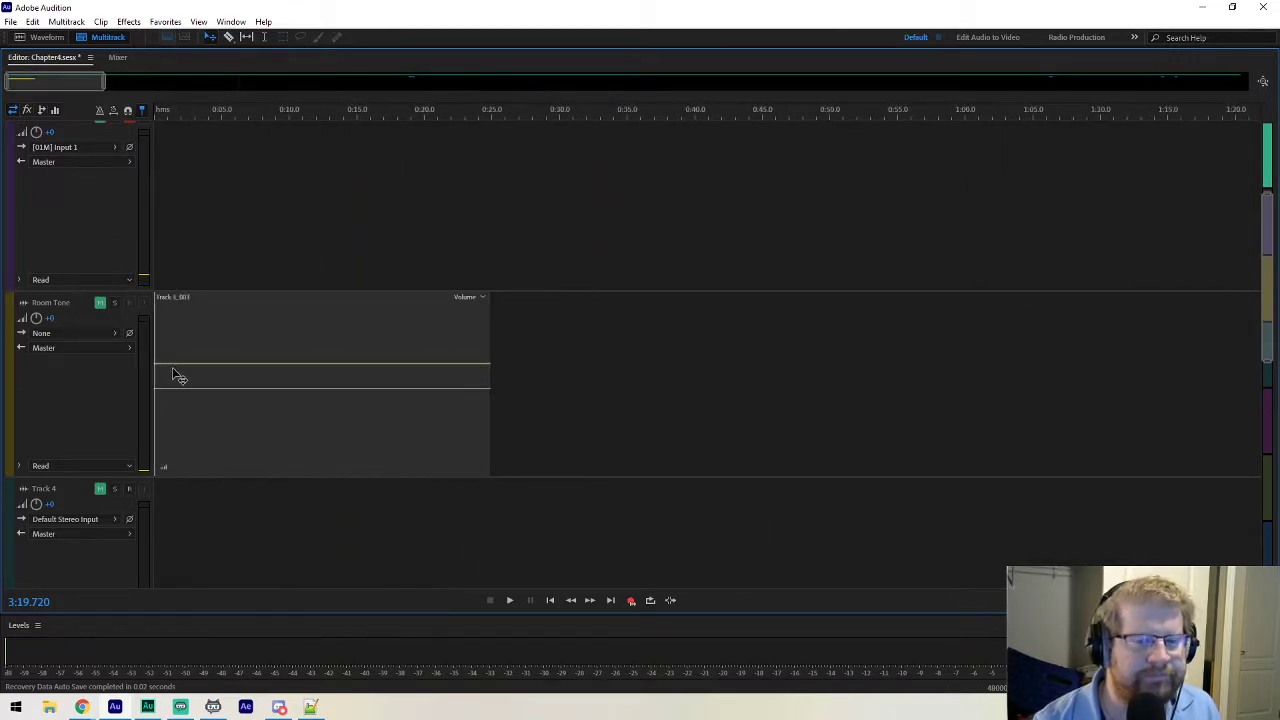
{"action": "left_click", "coordinate": [254, 339]}
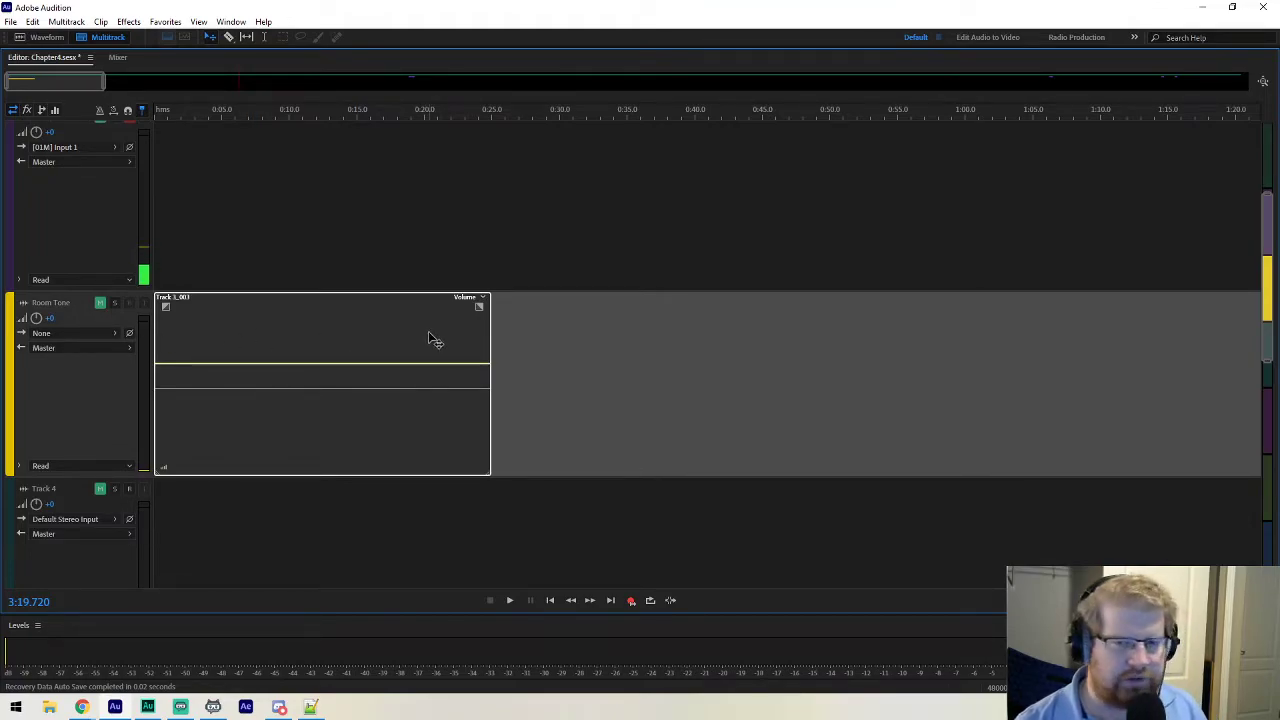
{"action": "left_click", "coordinate": [440, 284]}
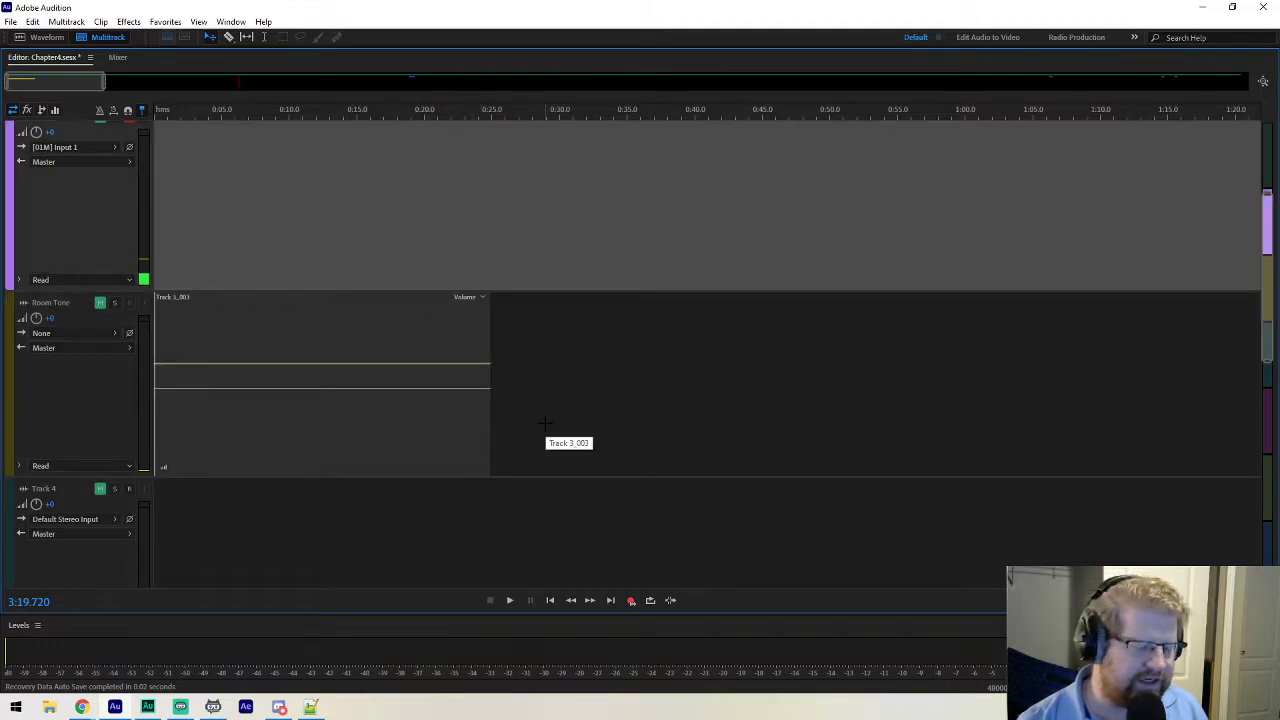
{"action": "left_click", "coordinate": [210, 37]}
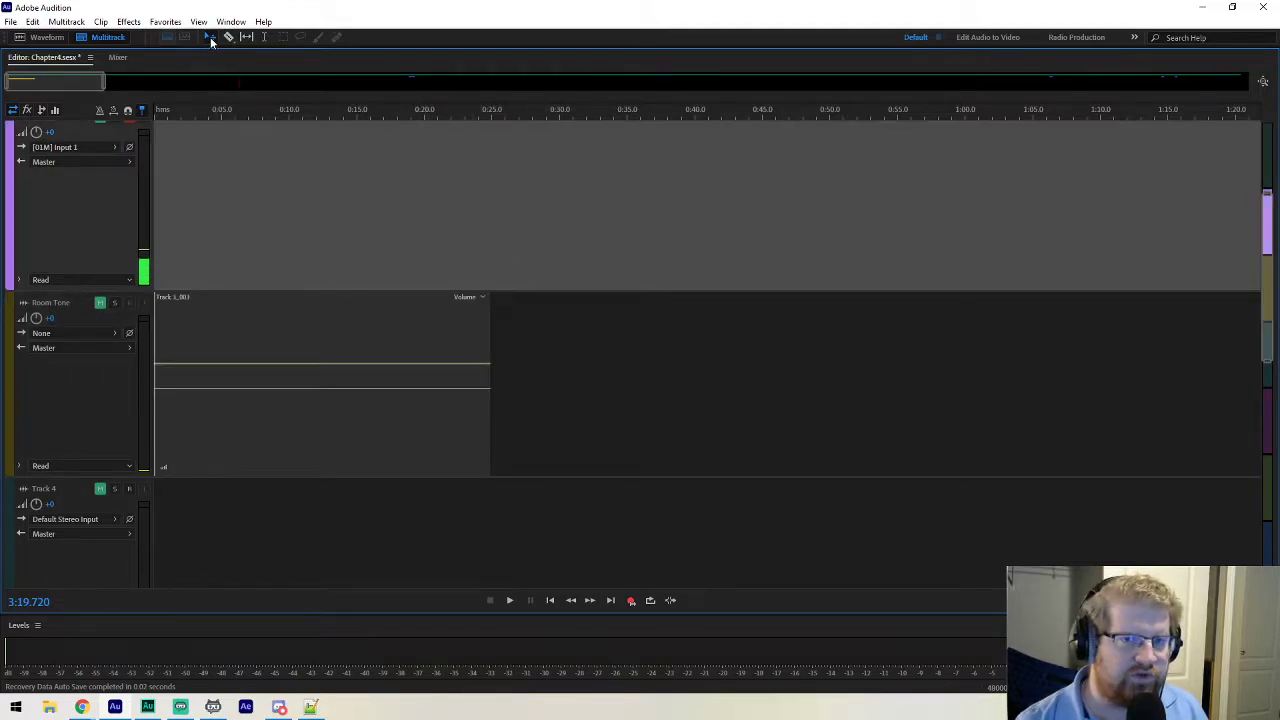
{"action": "left_click", "coordinate": [295, 330]}
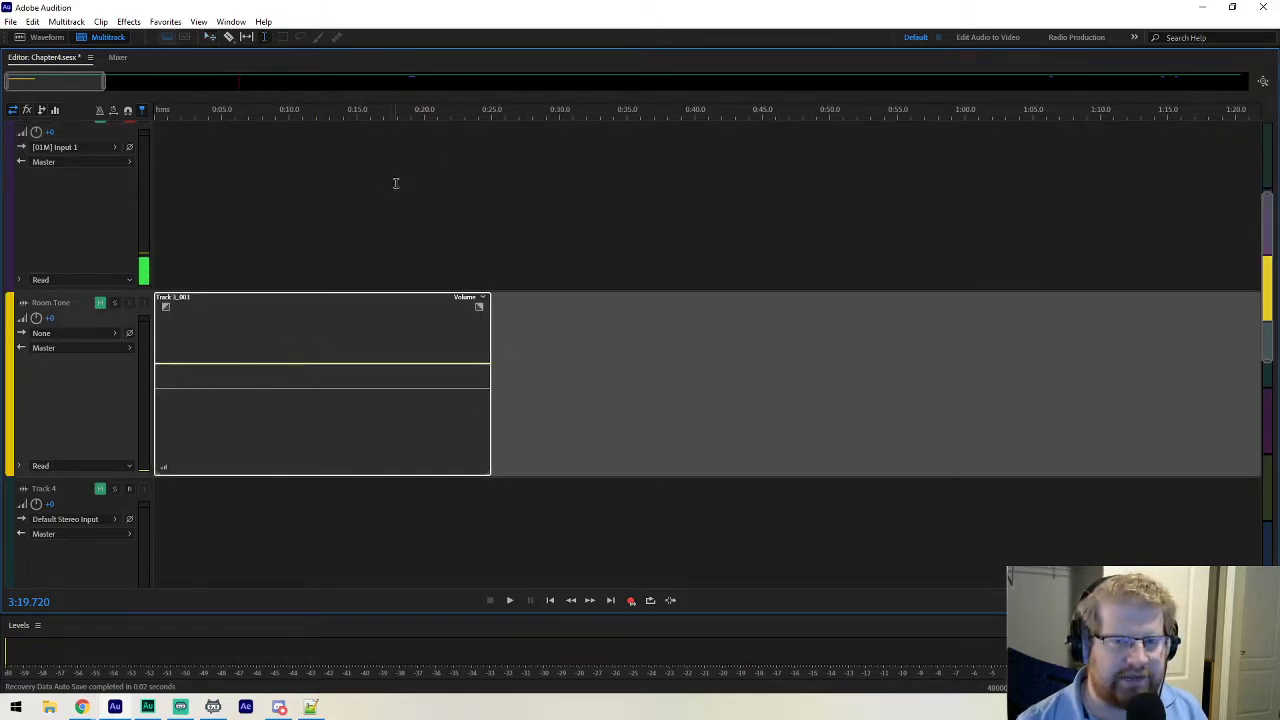
Paste a copy of the room tone clip at about 0:31 on the Room Tone track, and delete the copy.
{"action": "left_click", "coordinate": [571, 358]}
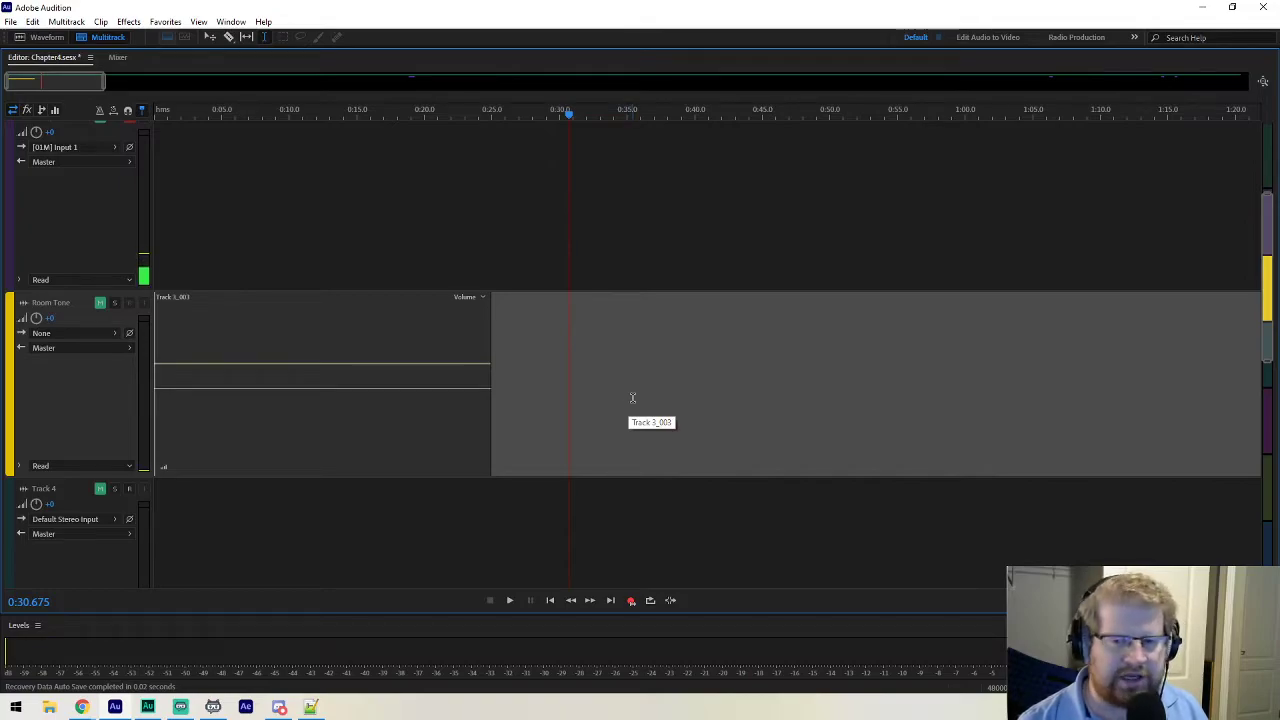
{"action": "key", "text": "ctrl+v"}
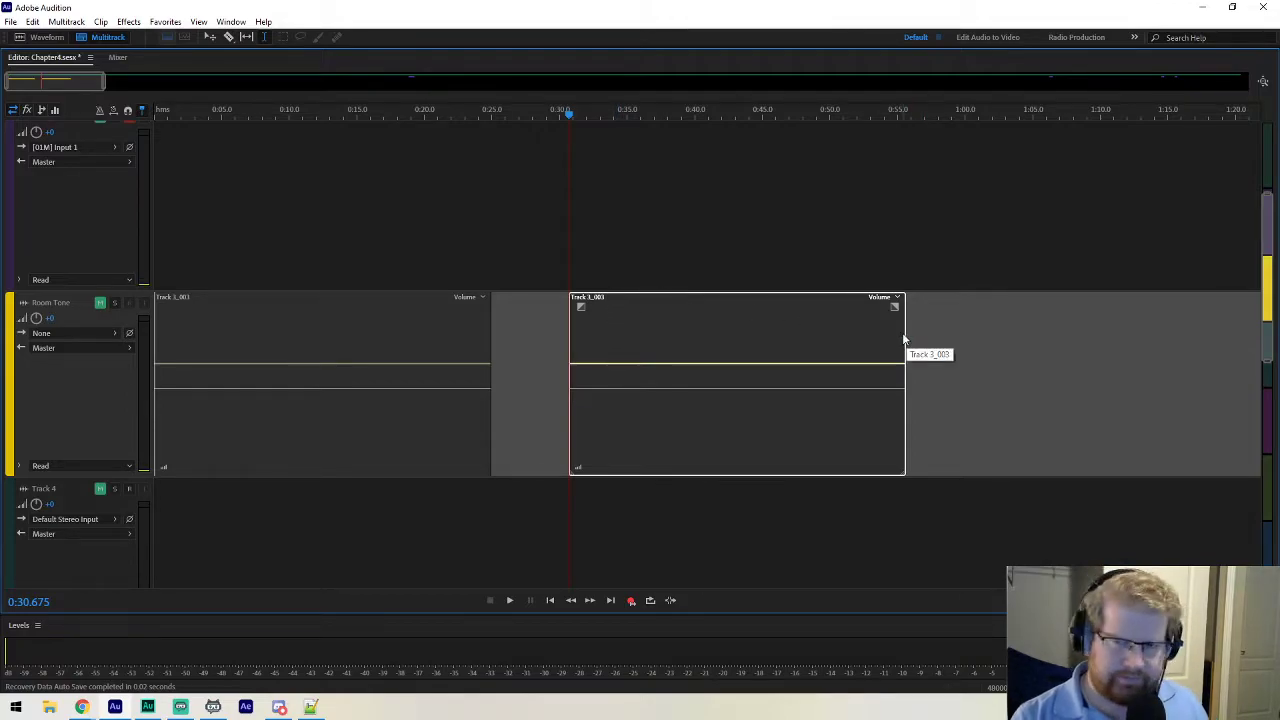
{"action": "key", "text": "Delete"}
Show the full session length and reduce the track heights so every track down to Master fits in the editor.
{"action": "scroll", "coordinate": [80, 90], "scroll_direction": "down", "scroll_amount": 3}
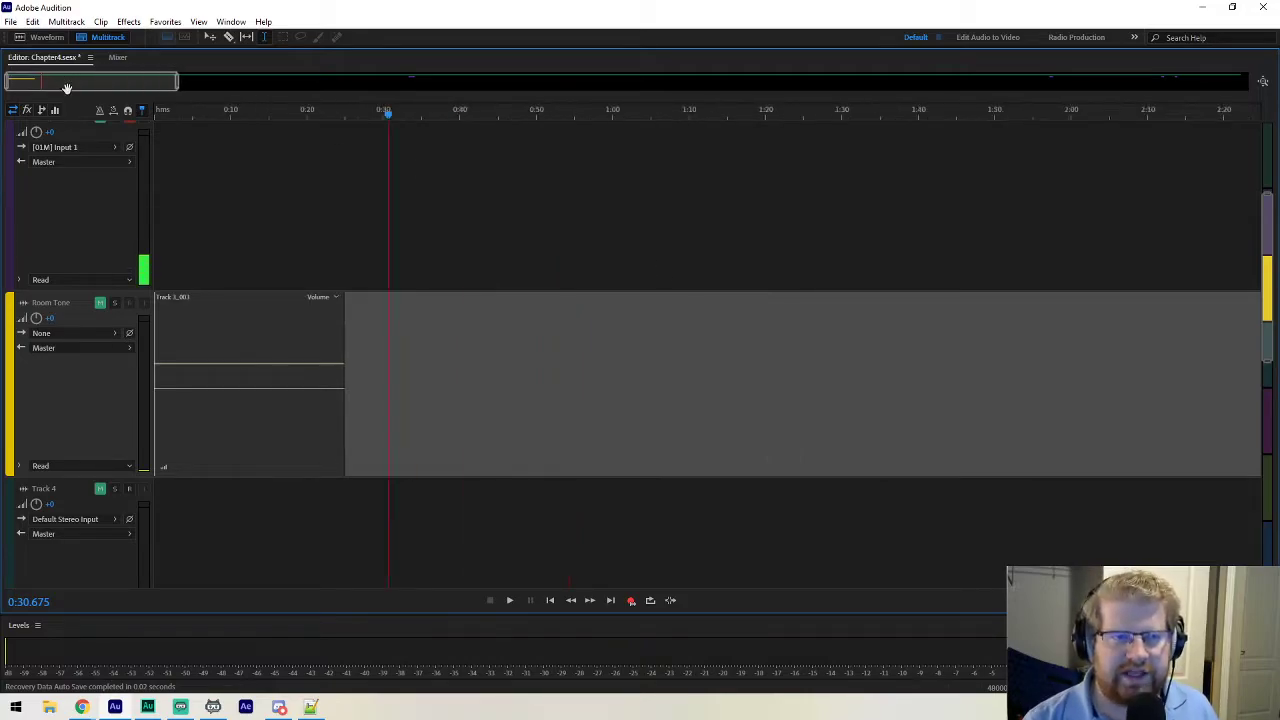
{"action": "scroll", "coordinate": [82, 120], "scroll_direction": "up", "scroll_amount": 5}
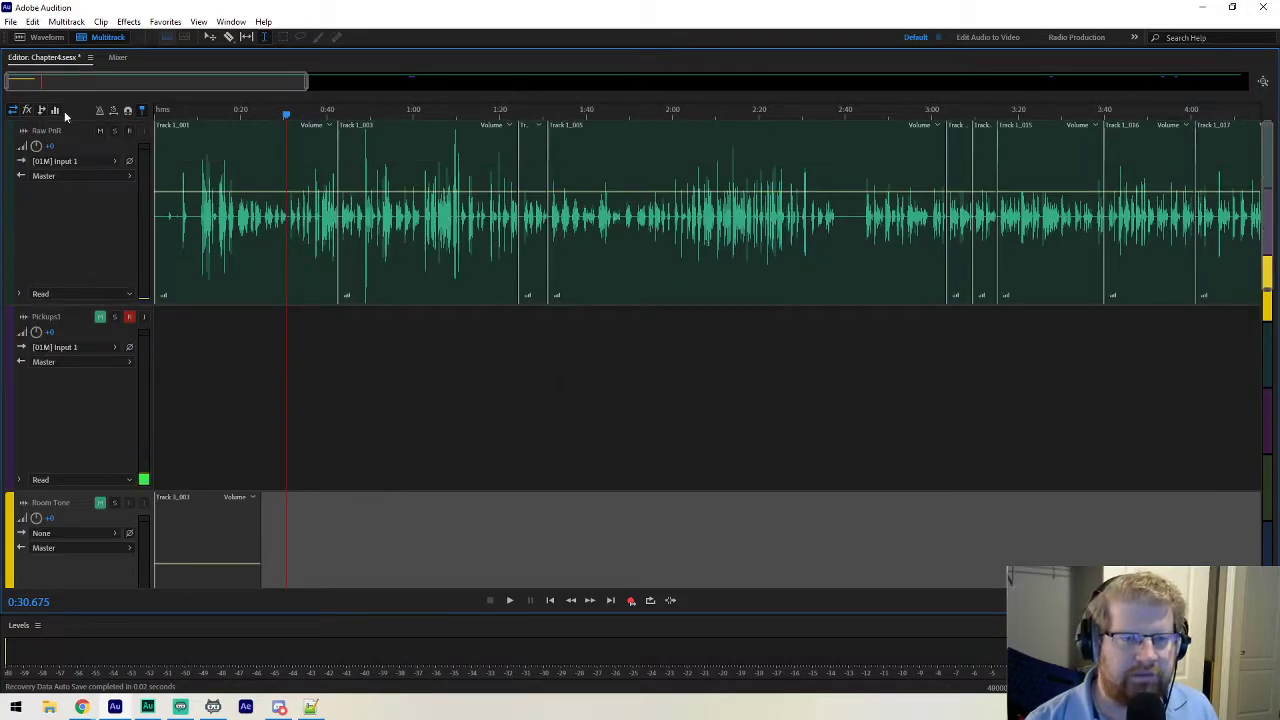
{"action": "scroll", "coordinate": [78, 200], "scroll_direction": "down", "scroll_amount": 2}
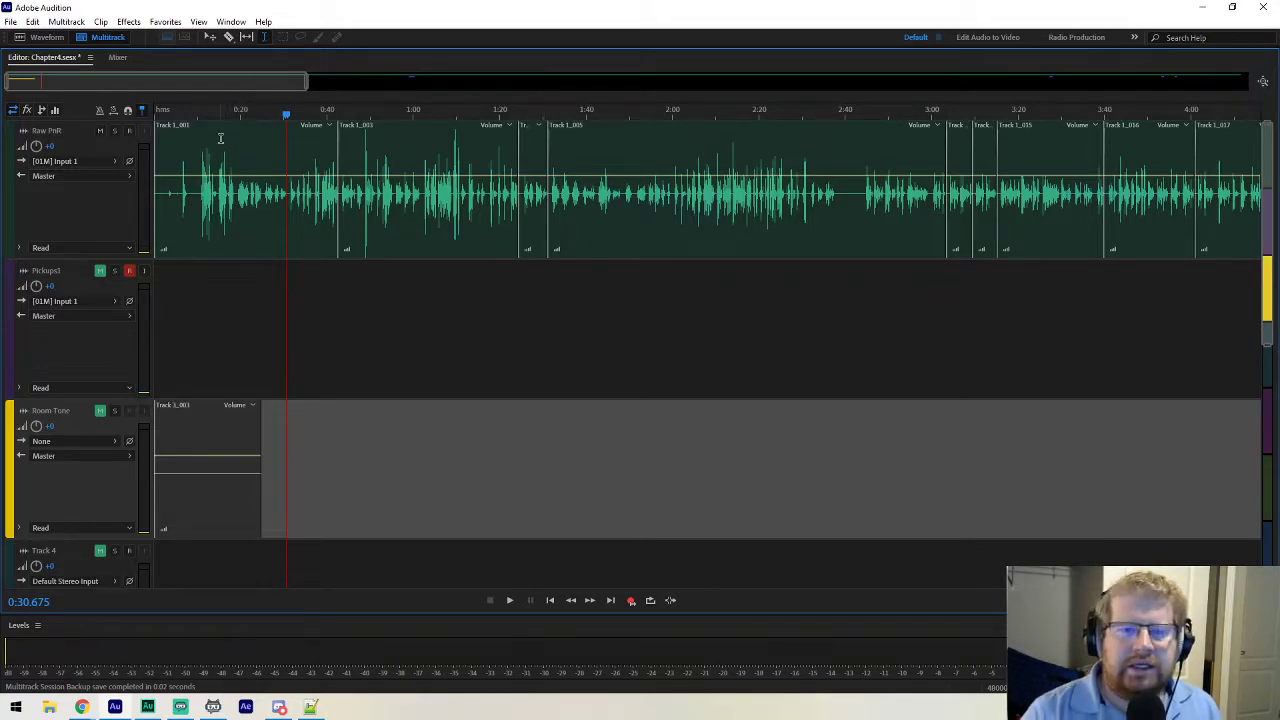
{"action": "double_click", "coordinate": [209, 85]}
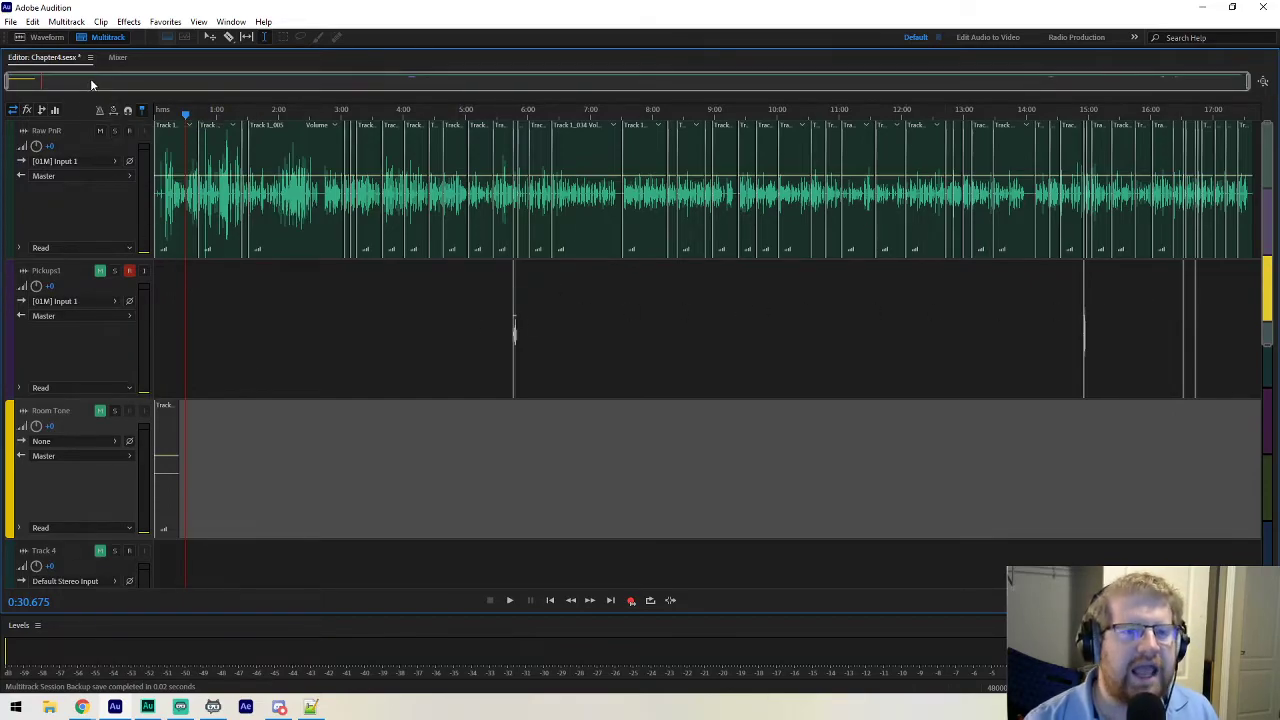
{"action": "scroll", "coordinate": [76, 234], "scroll_direction": "down", "scroll_amount": 4}
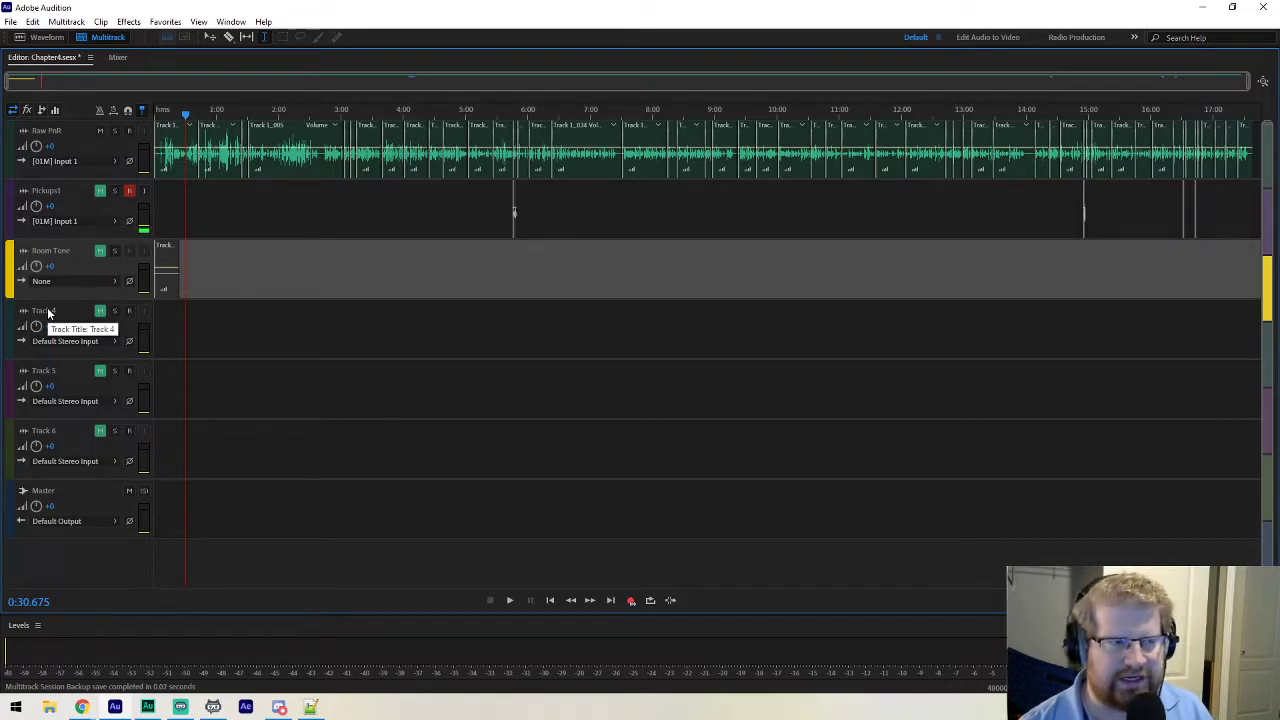
Open the image "Presentation - End Goal for Session Template" from File Explorer in Photos, and move it off this display.
{"action": "key", "text": "super+e"}
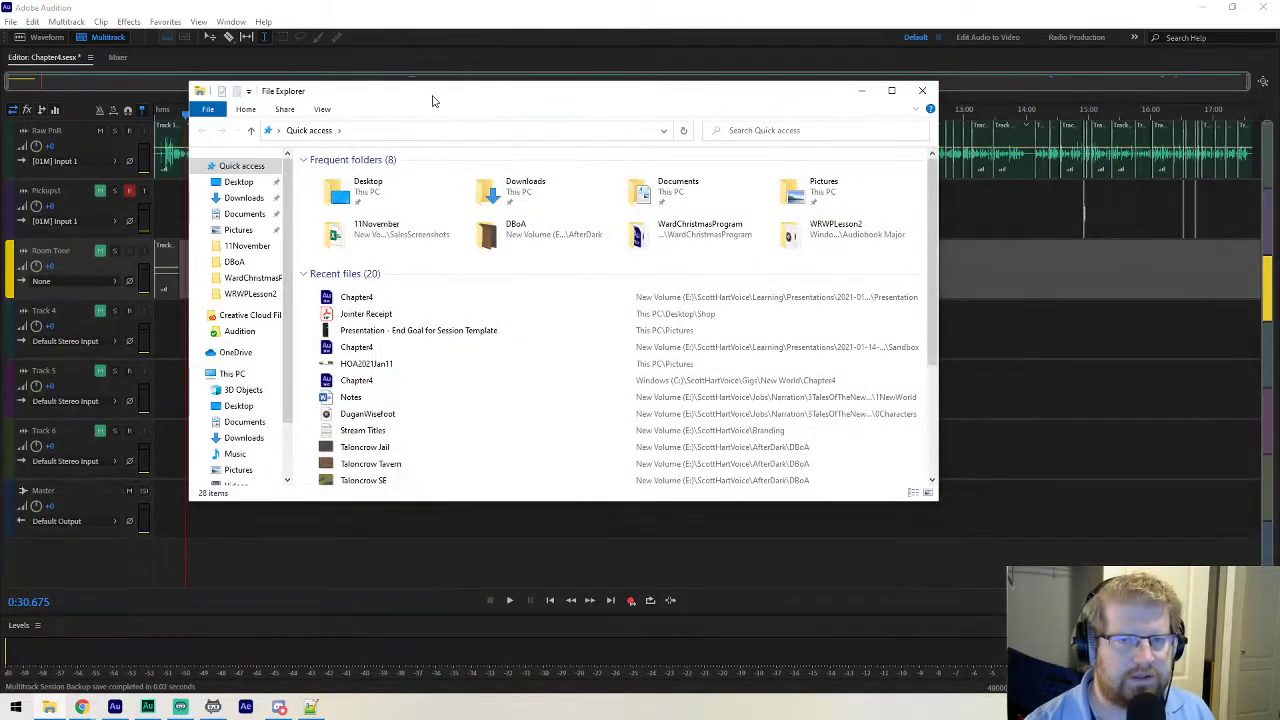
{"action": "left_click_drag", "start_coordinate": [432, 95], "coordinate": [0, 137]}
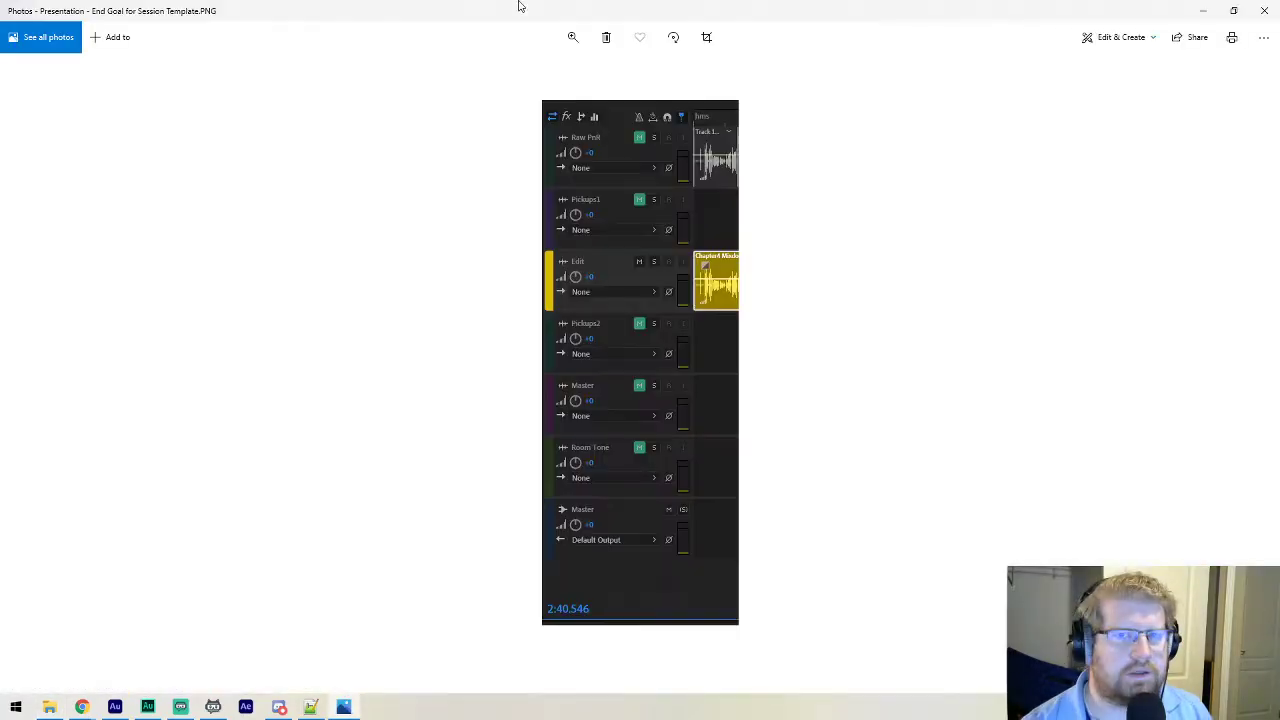
{"action": "left_click_drag", "start_coordinate": [520, 6], "coordinate": [0, 20]}
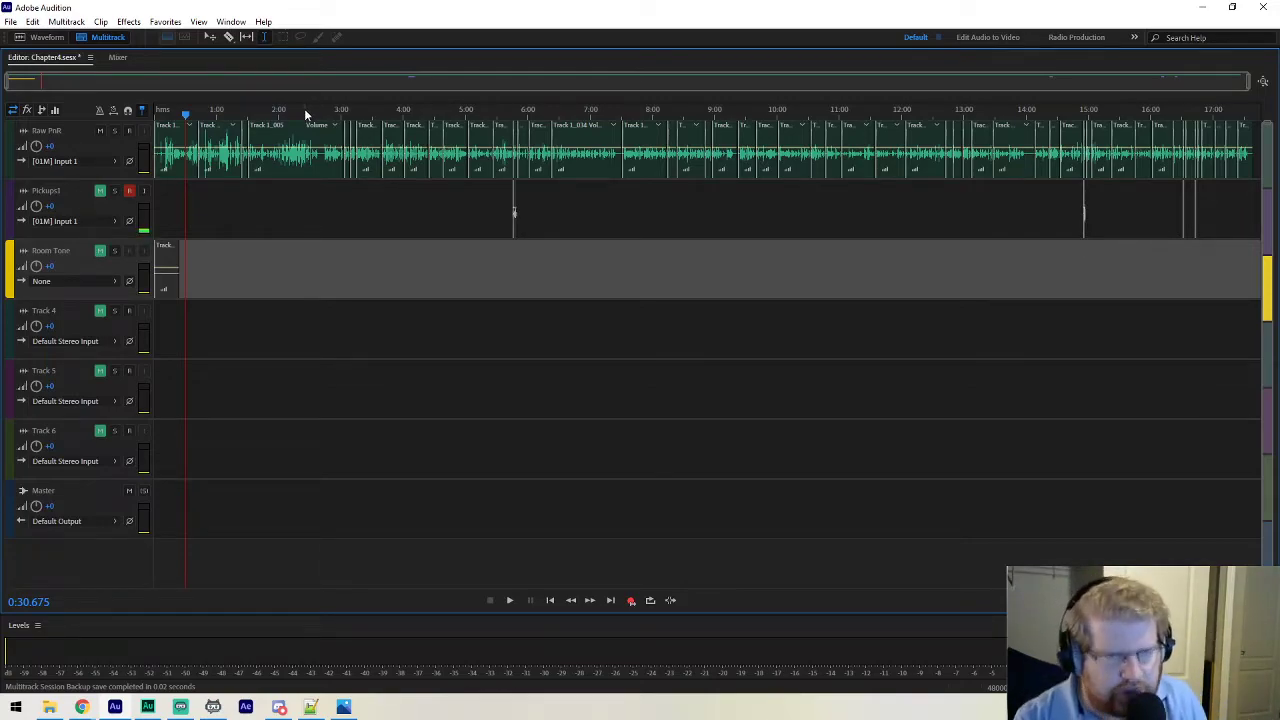
Rename Track 4 as Edit.
{"action": "left_click", "coordinate": [41, 313]}
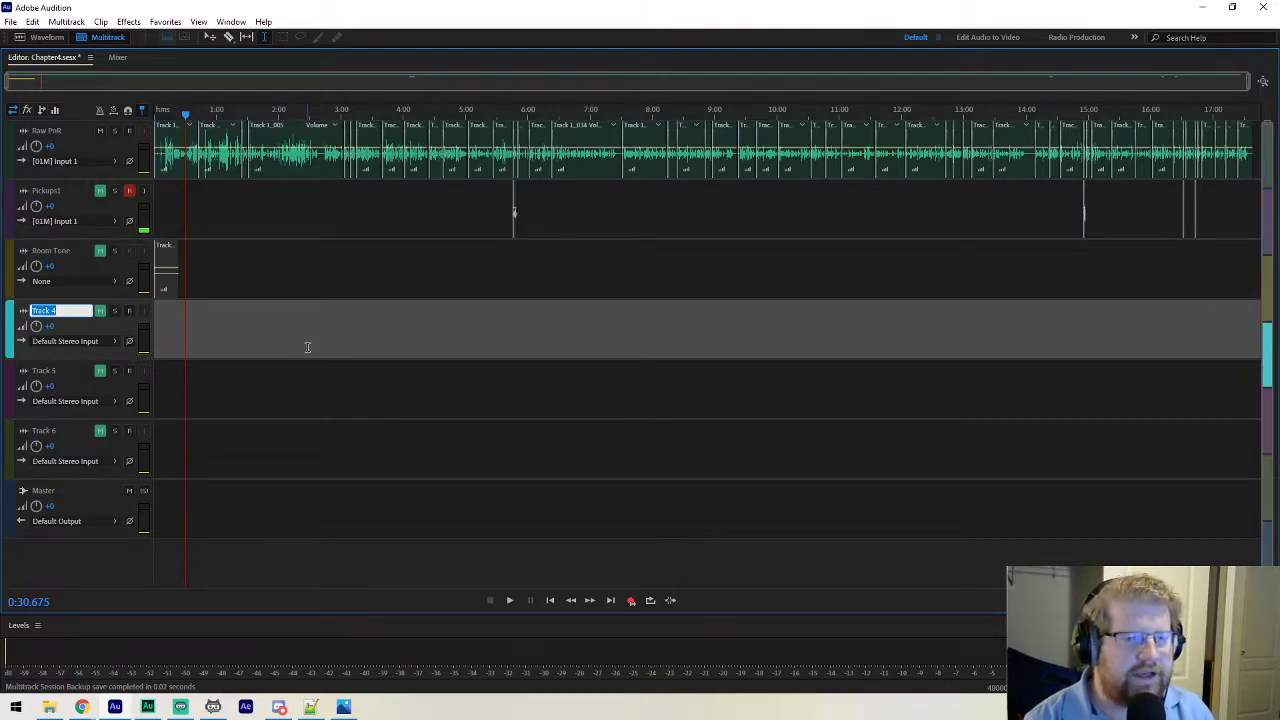
{"action": "type", "text": "F"}
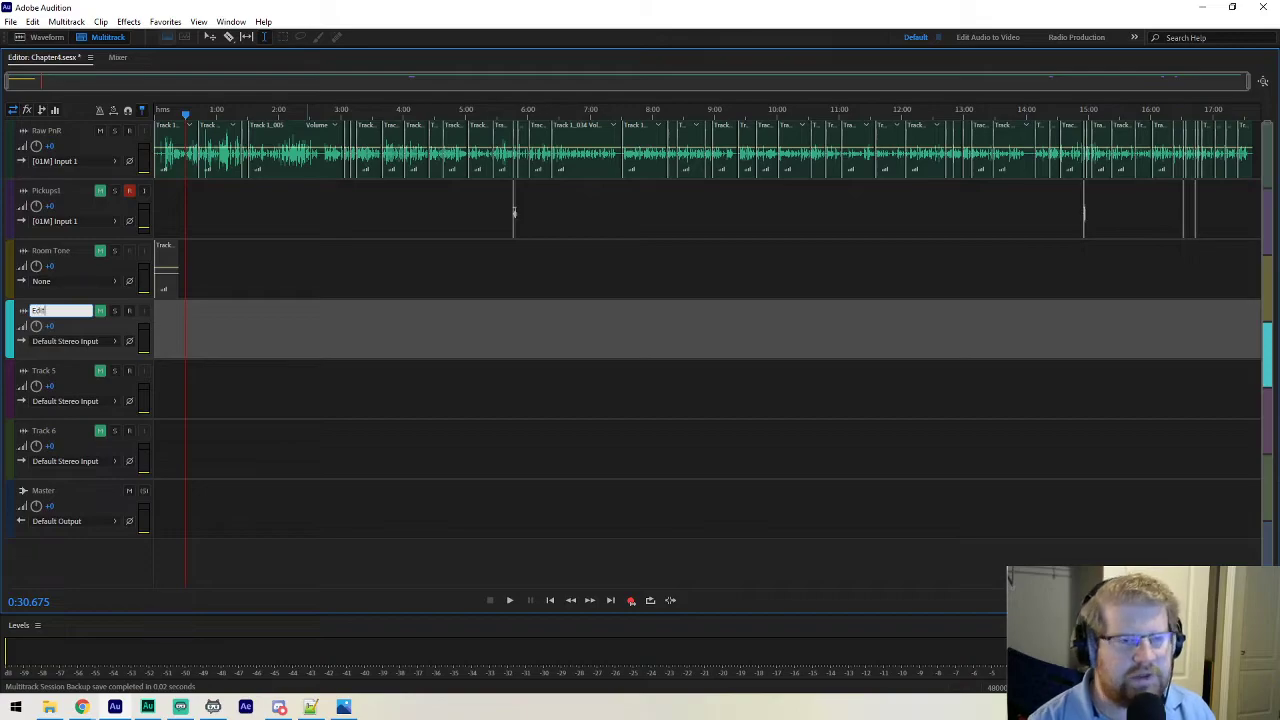
{"action": "key", "text": "Return"}
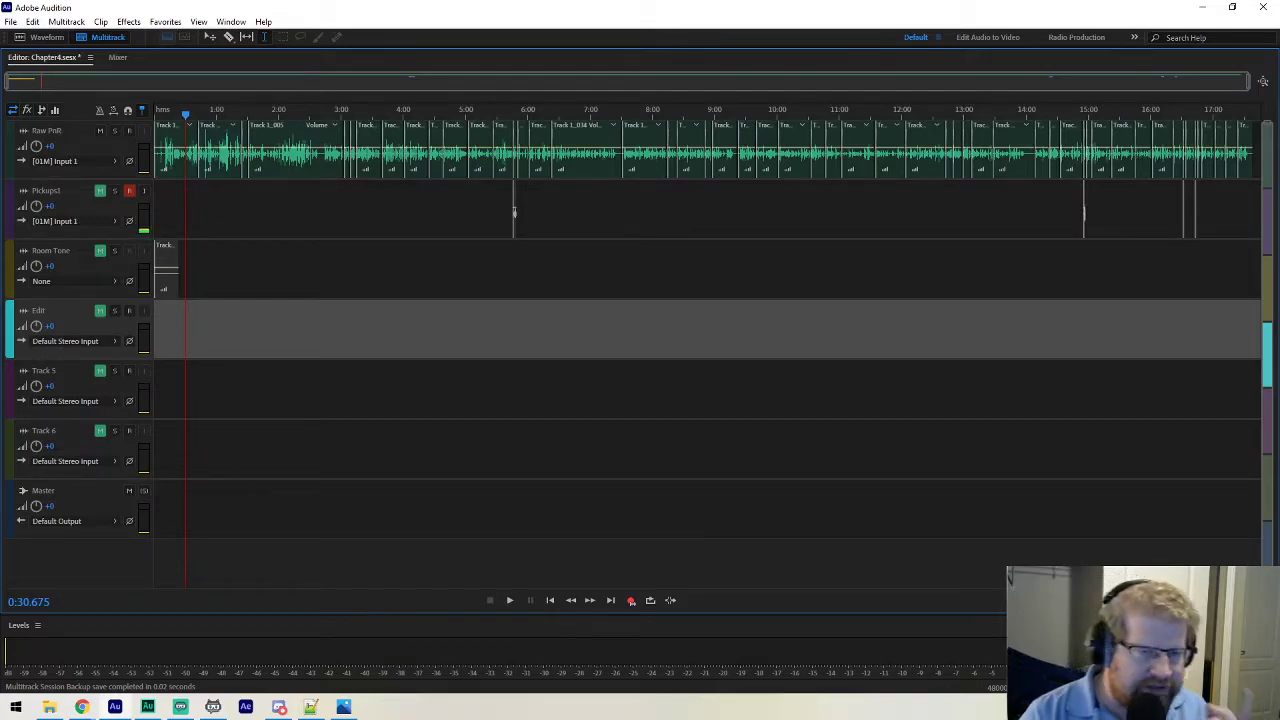
Rename Track 5 as Pickups2.
{"action": "left_click", "coordinate": [51, 371]}
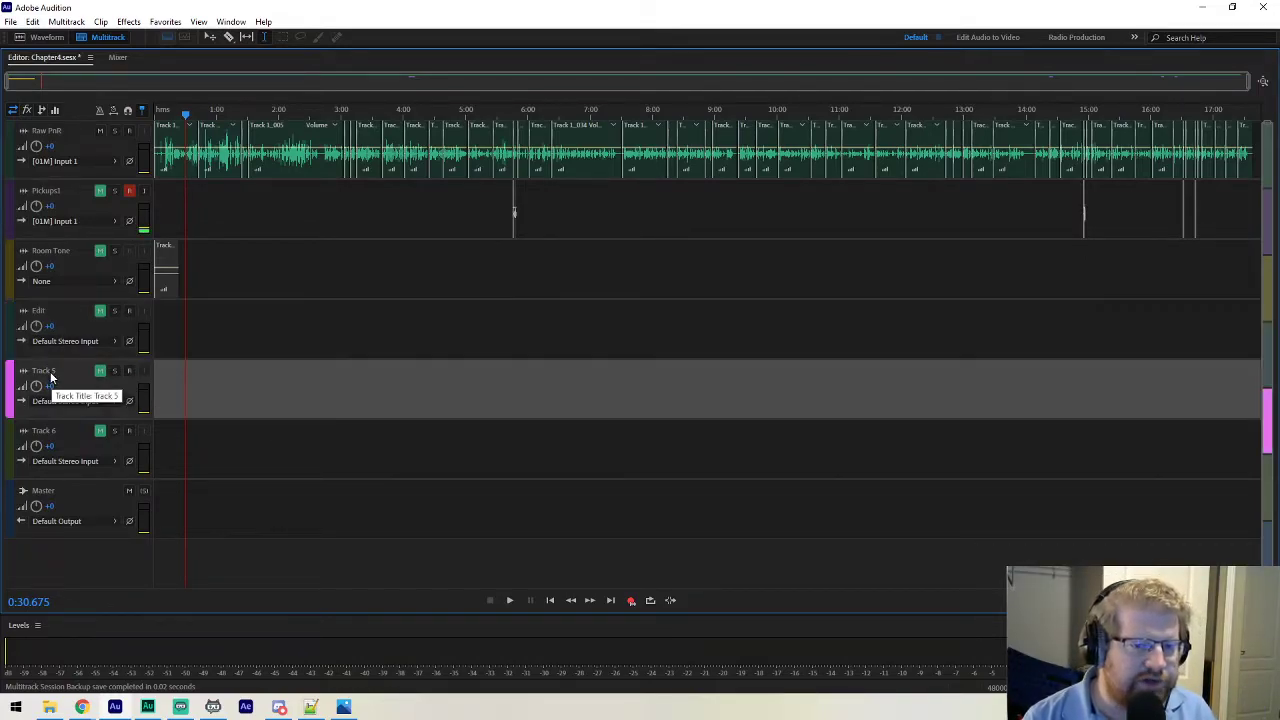
{"action": "left_click", "coordinate": [91, 373]}
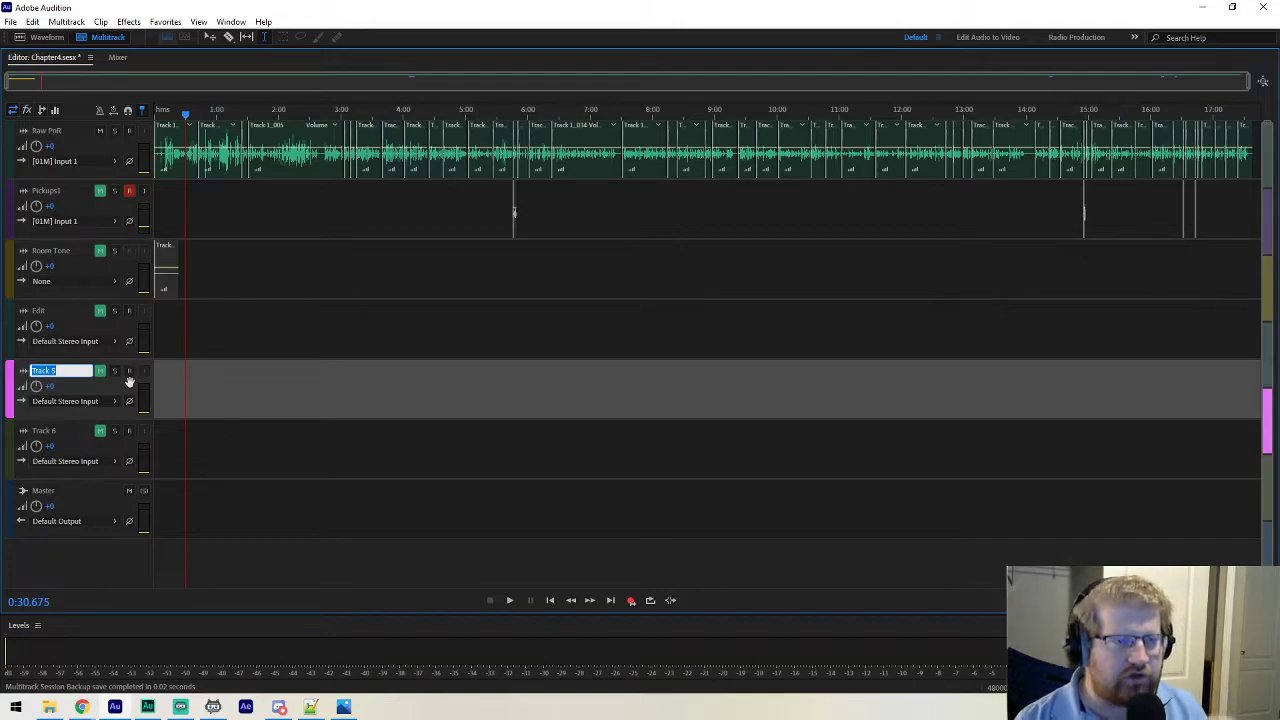
{"action": "type", "text": "Pickups2"}
{"action": "key", "text": "Return"}
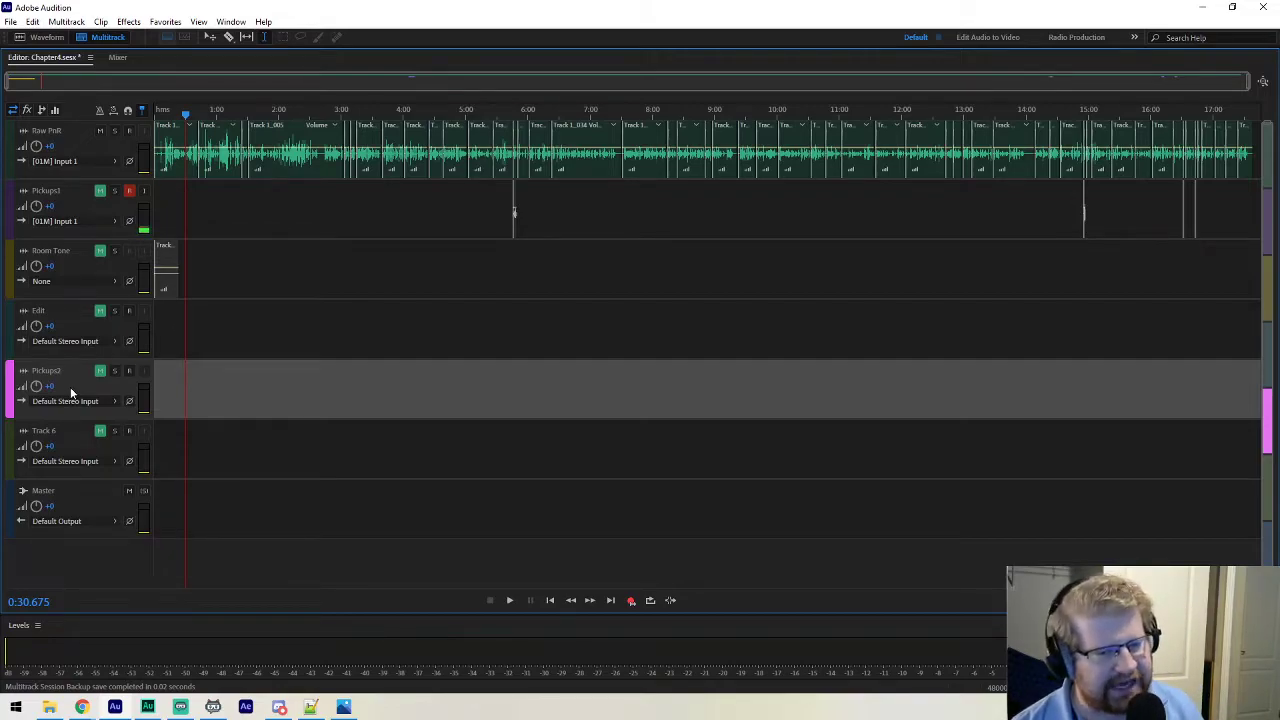
Rename Track 6 as Mastering.
{"action": "left_click", "coordinate": [50, 430]}
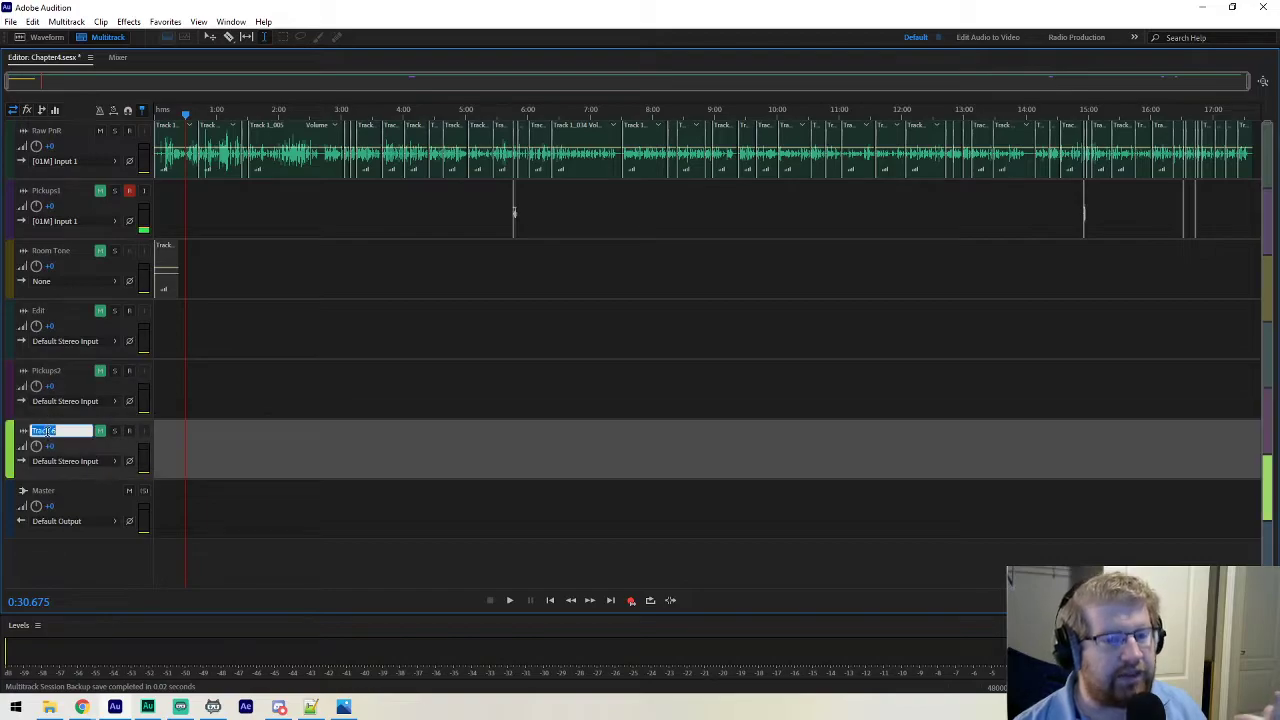
{"action": "type", "text": "Mastering"}
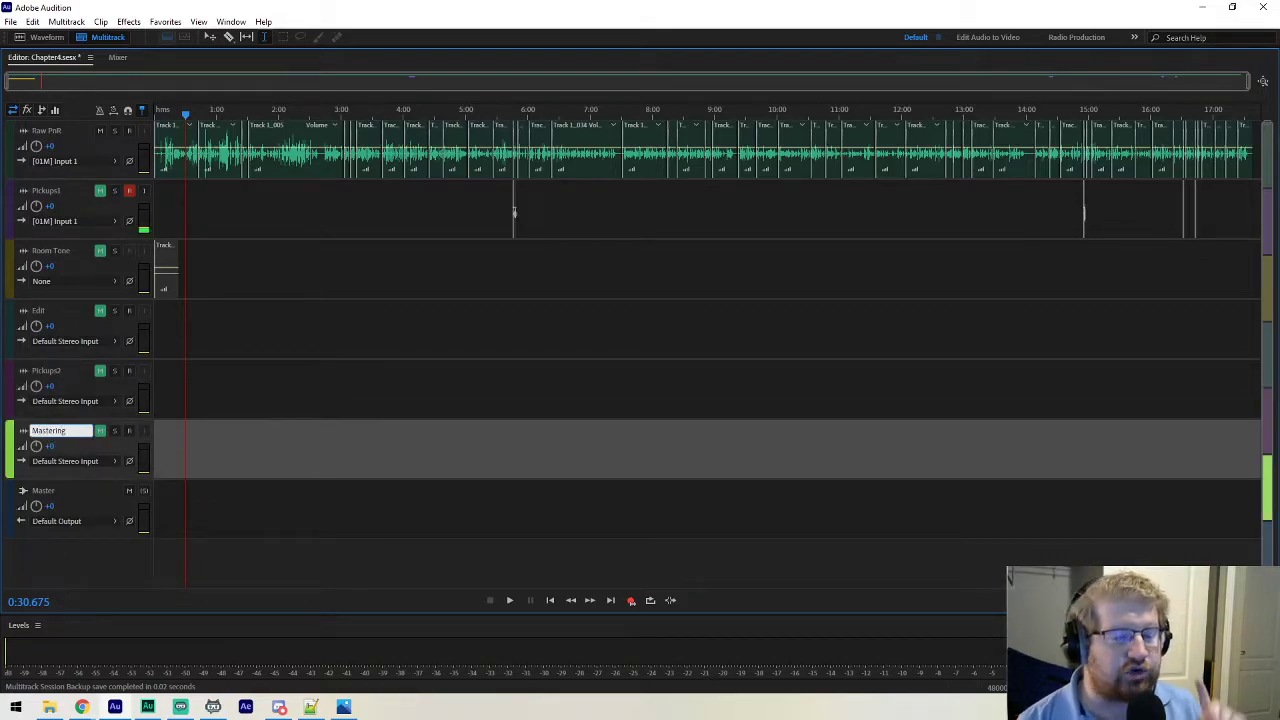
{"action": "key", "text": "Return"}
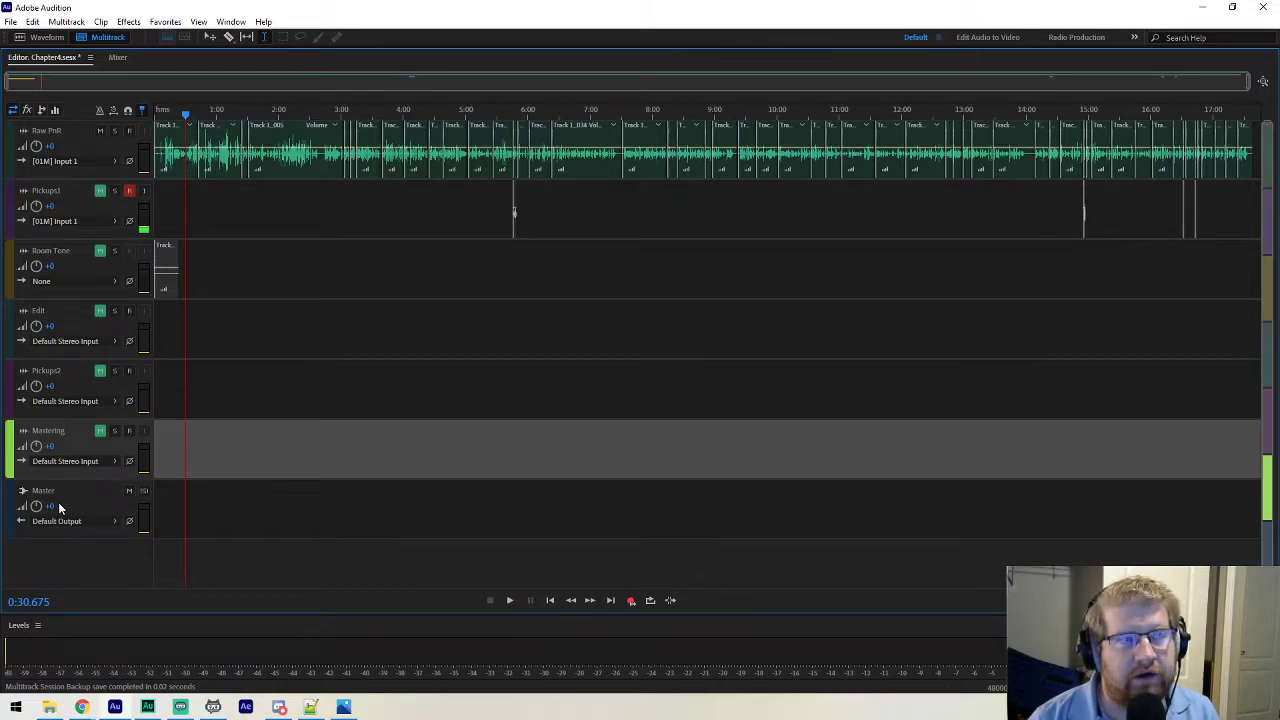
Mute the Master track and unmute it again.
{"action": "left_click", "coordinate": [129, 492]}
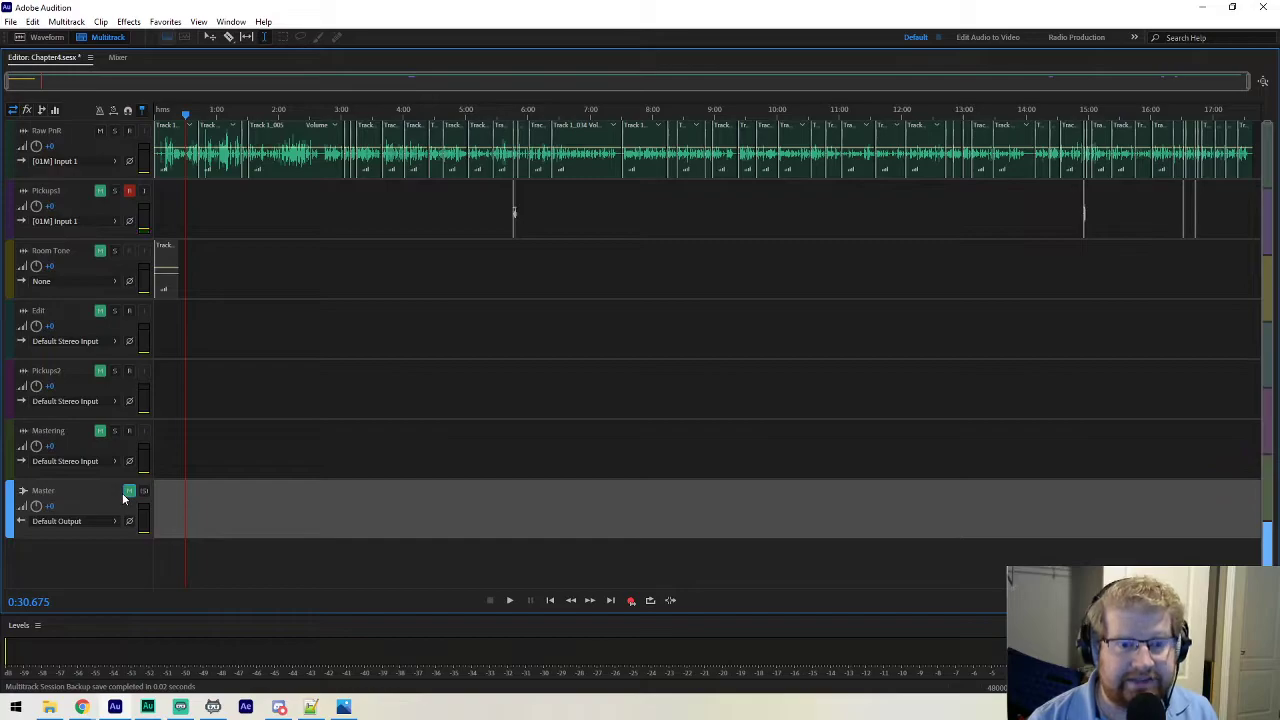
{"action": "left_click", "coordinate": [128, 492]}
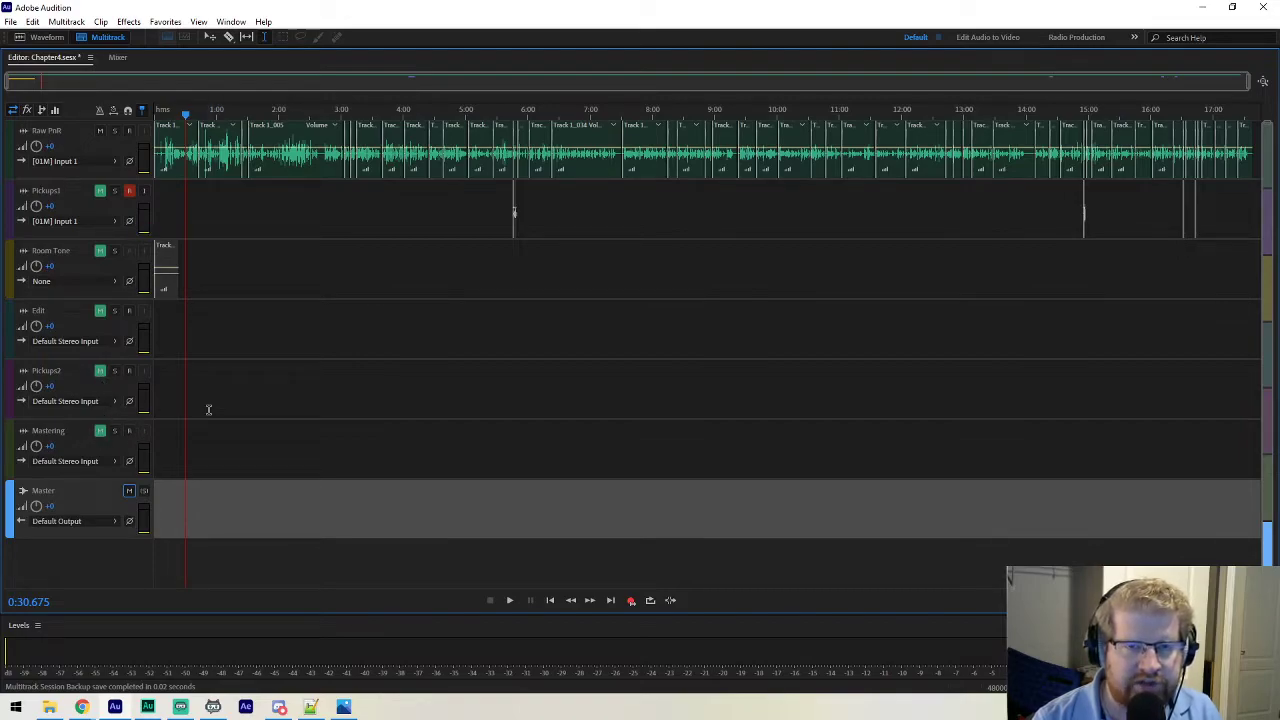
{"action": "right_click", "coordinate": [290, 268]}
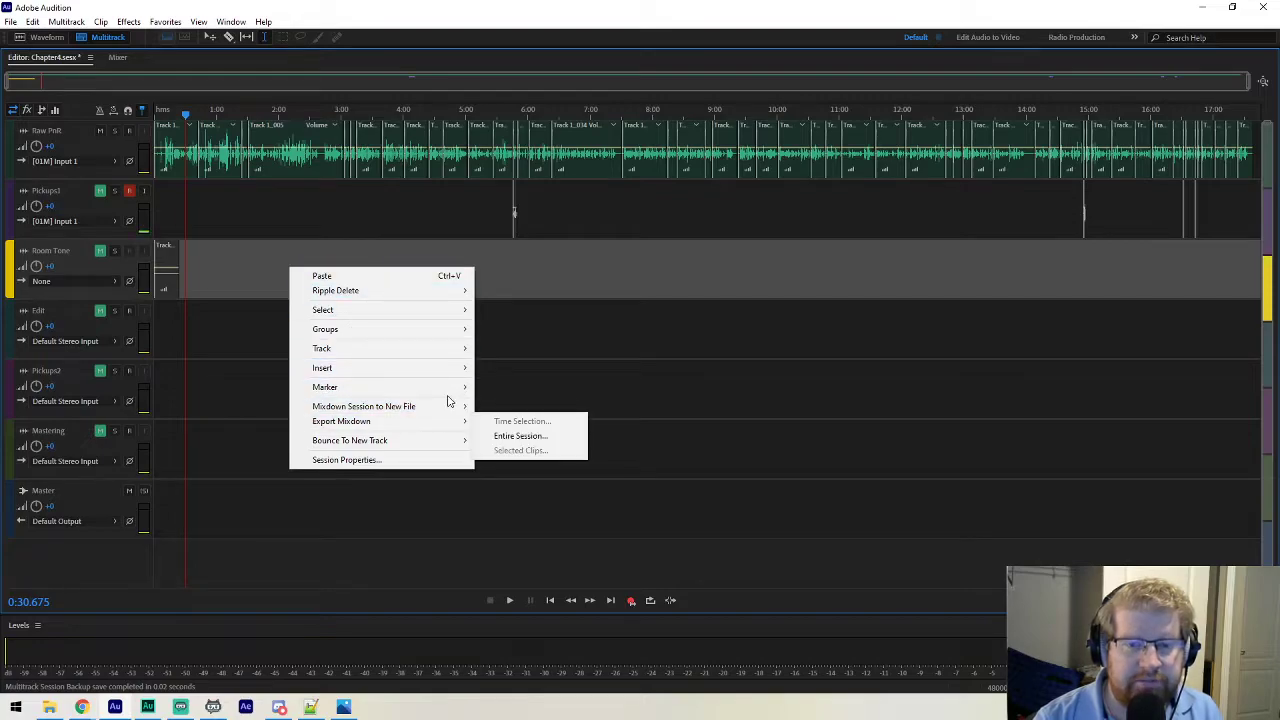
{"action": "mouse_move", "coordinate": [448, 410]}
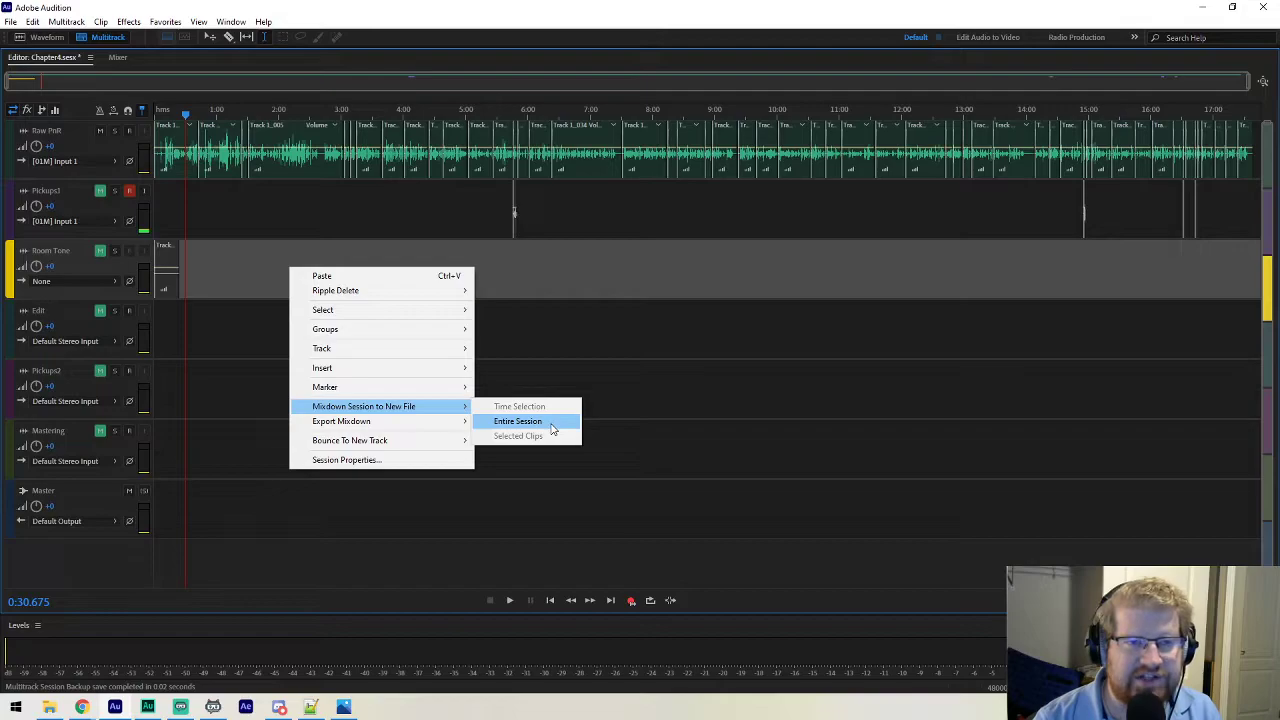
{"action": "left_click", "coordinate": [152, 7]}
{"action": "left_click", "coordinate": [31, 22]}
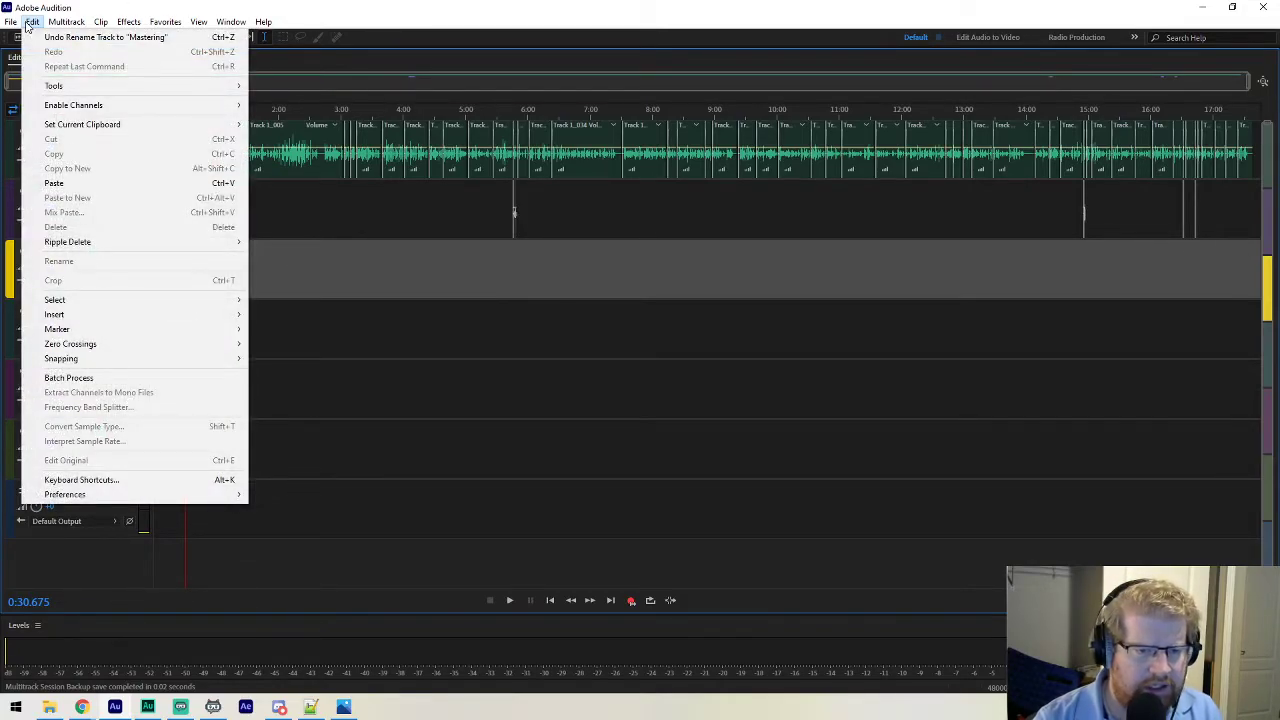
{"action": "mouse_move", "coordinate": [56, 27]}
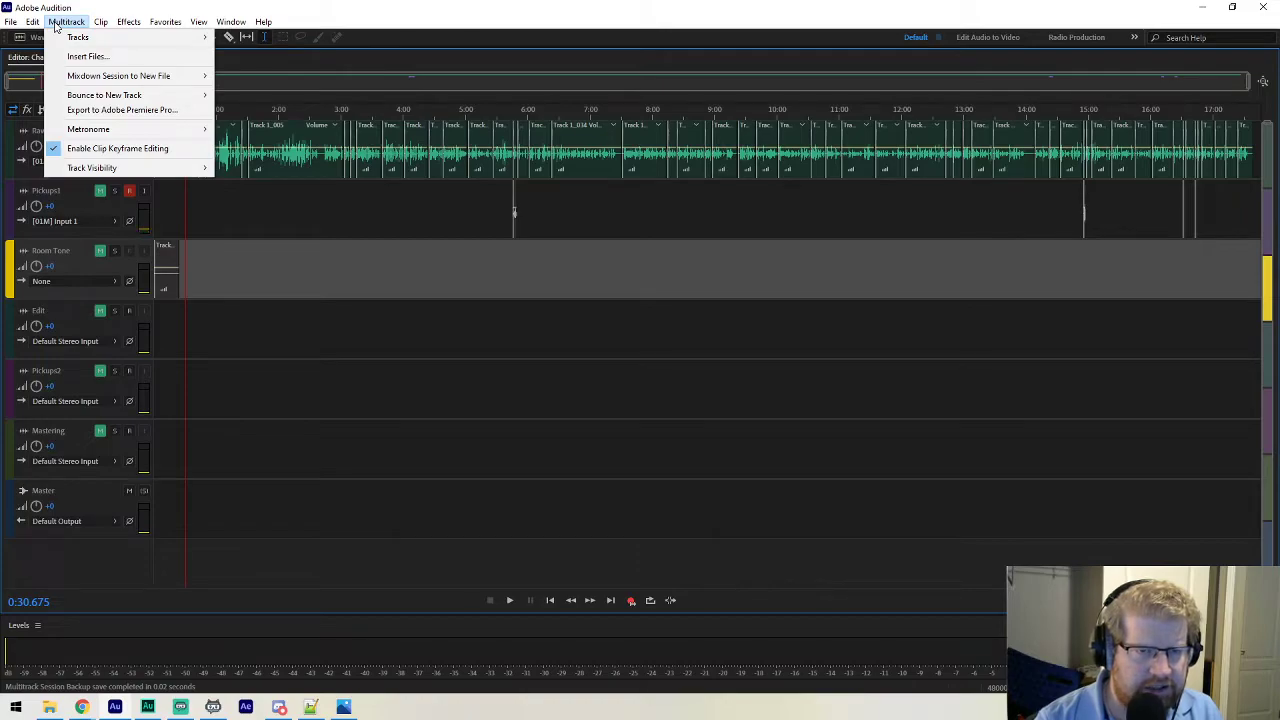
{"action": "mouse_move", "coordinate": [140, 78]}
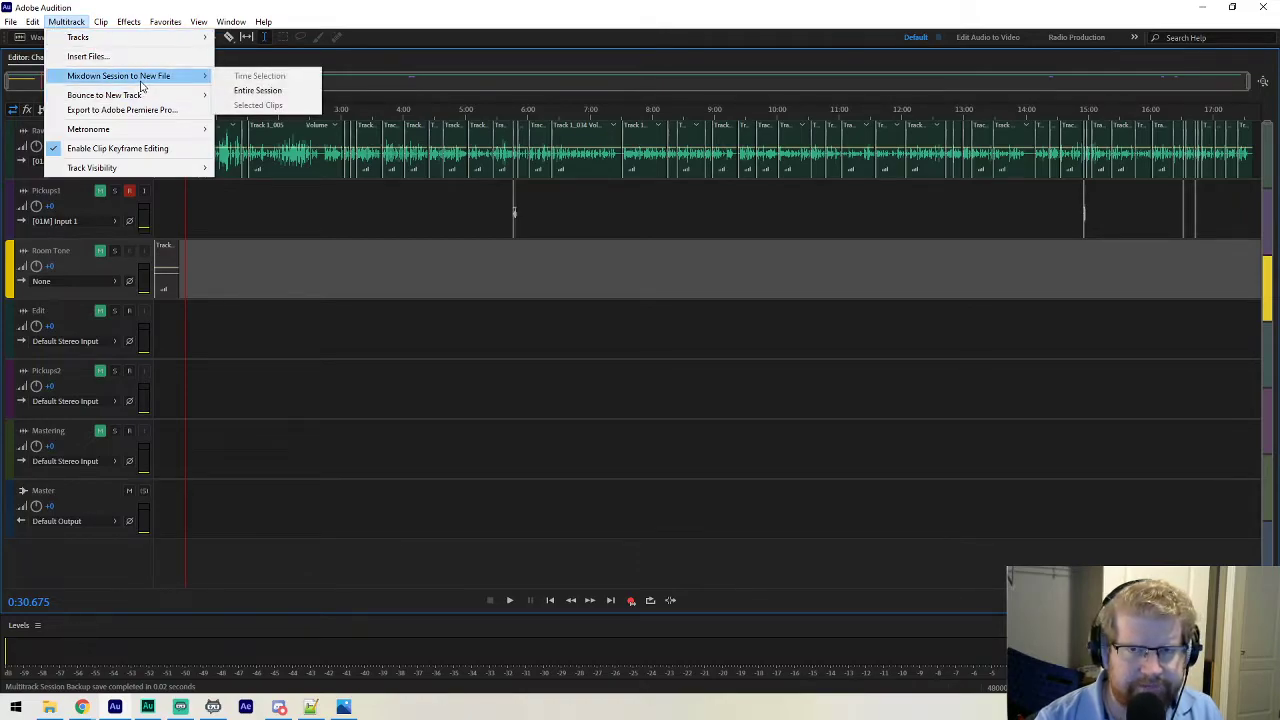
Mix down the entire session to a new file.
{"action": "right_click", "coordinate": [464, 266]}
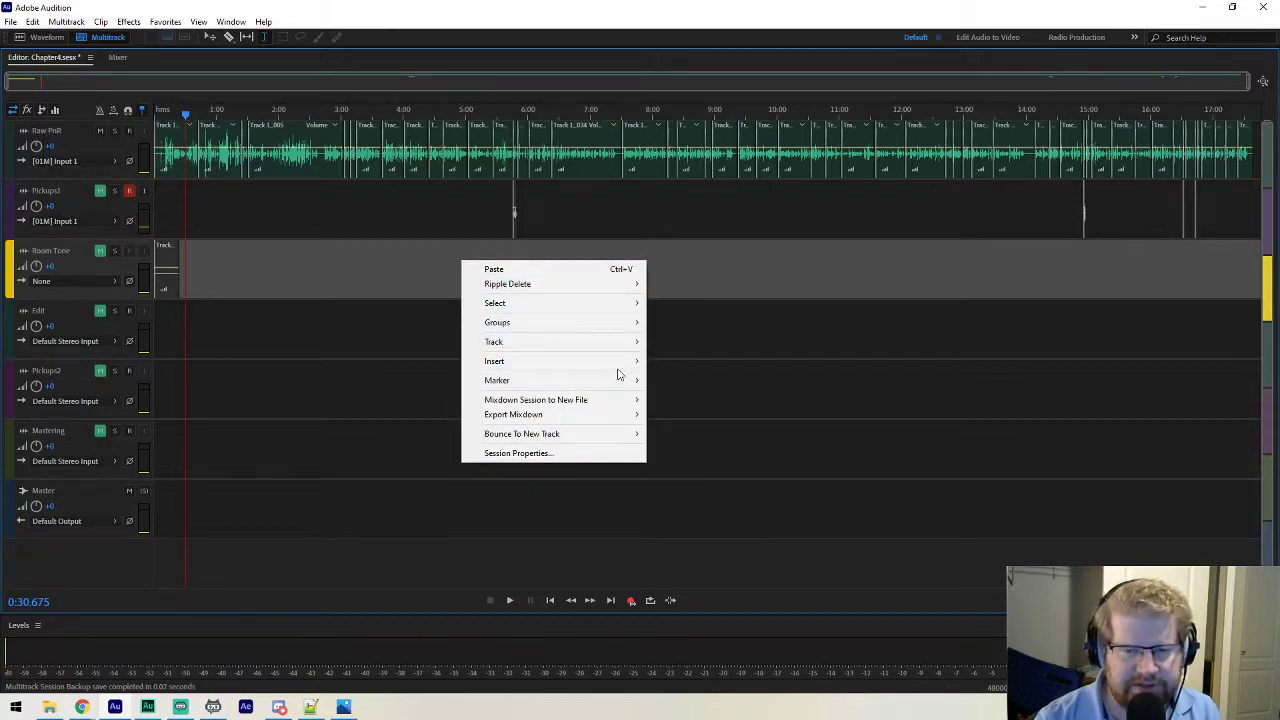
{"action": "mouse_move", "coordinate": [620, 402]}
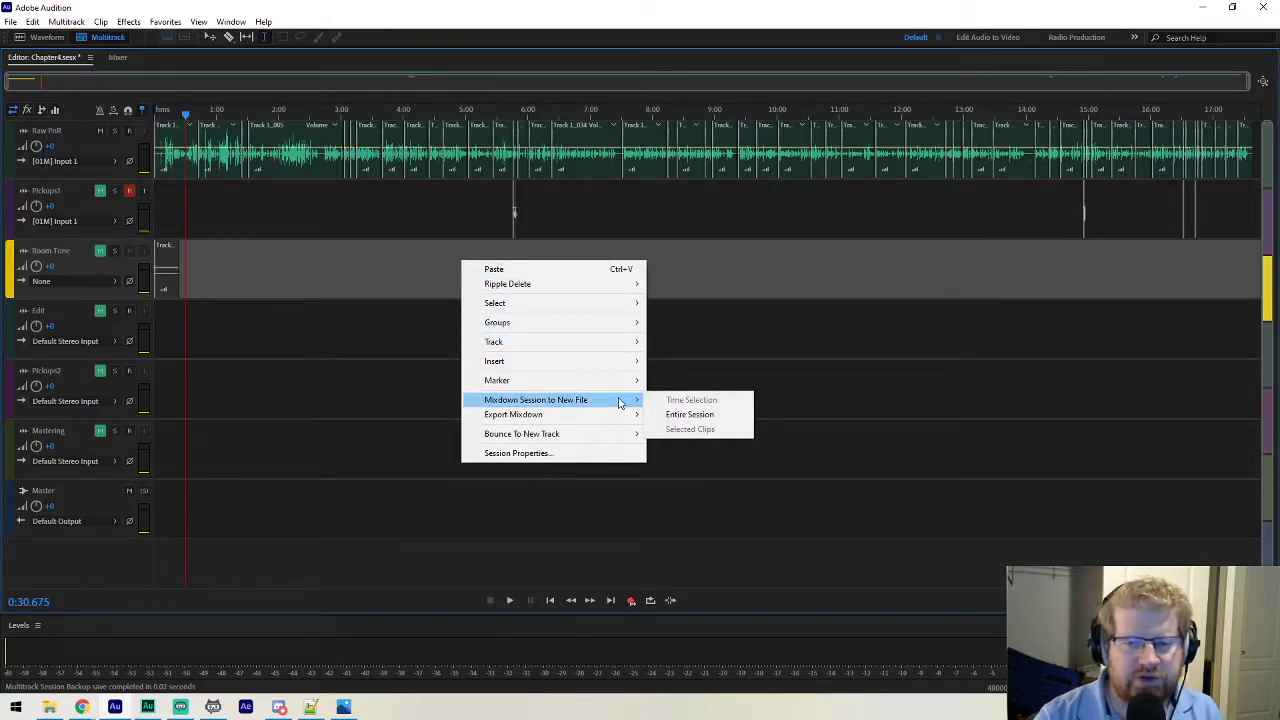
{"action": "left_click", "coordinate": [716, 416]}
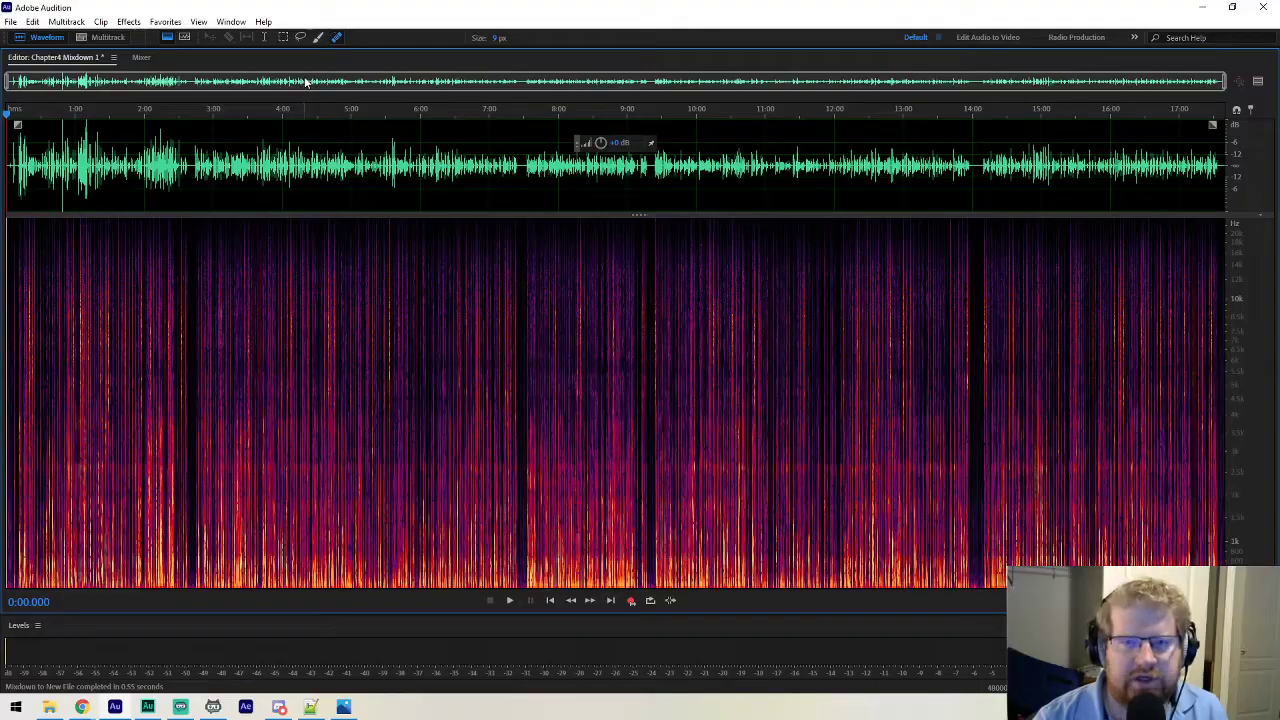
Examine the tall peaks near 0:49 and 1:10 within the first three minutes of the mixdown.
{"action": "scroll", "coordinate": [306, 82], "scroll_direction": "up", "scroll_amount": 5}
{"action": "left_click_drag", "start_coordinate": [346, 82], "coordinate": [122, 92]}
{"action": "left_click_drag", "start_coordinate": [111, 92], "coordinate": [102, 92]}
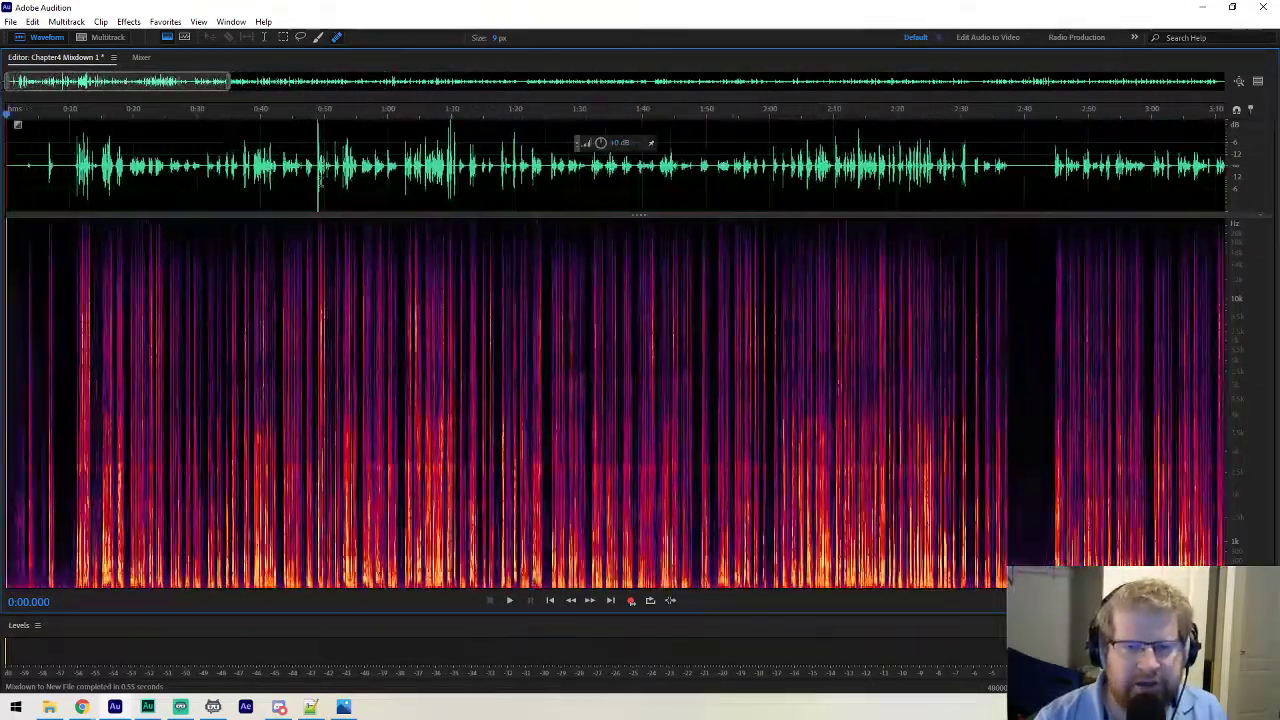
{"action": "left_click", "coordinate": [317, 205]}
{"action": "left_click", "coordinate": [447, 198]}
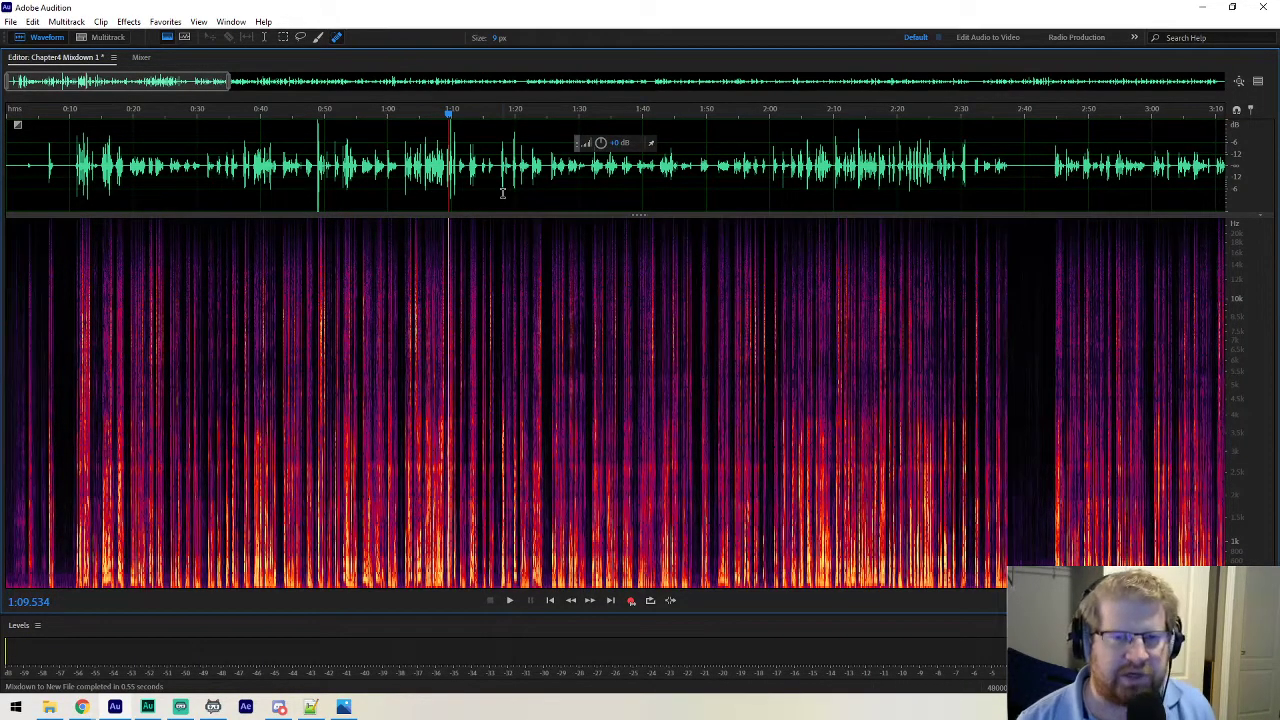
{"action": "left_click", "coordinate": [314, 158]}
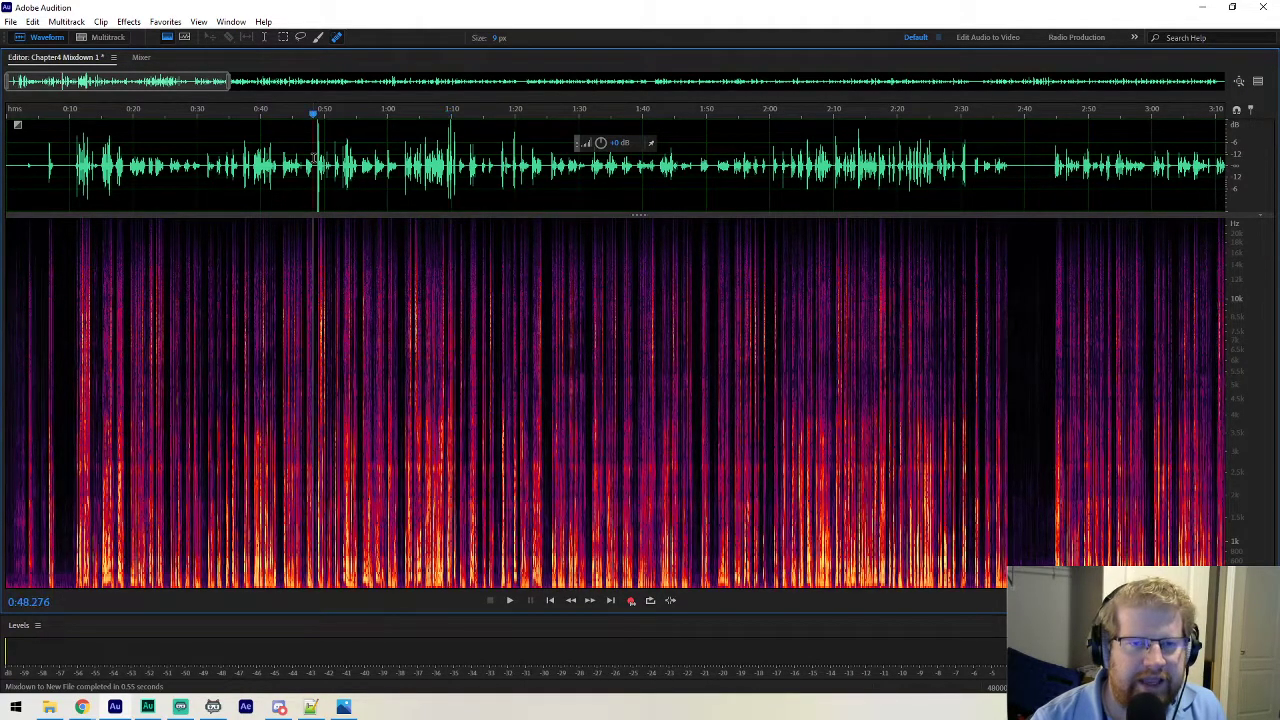
{"action": "left_click", "coordinate": [318, 158]}
{"action": "key", "text": "ctrl+a"}
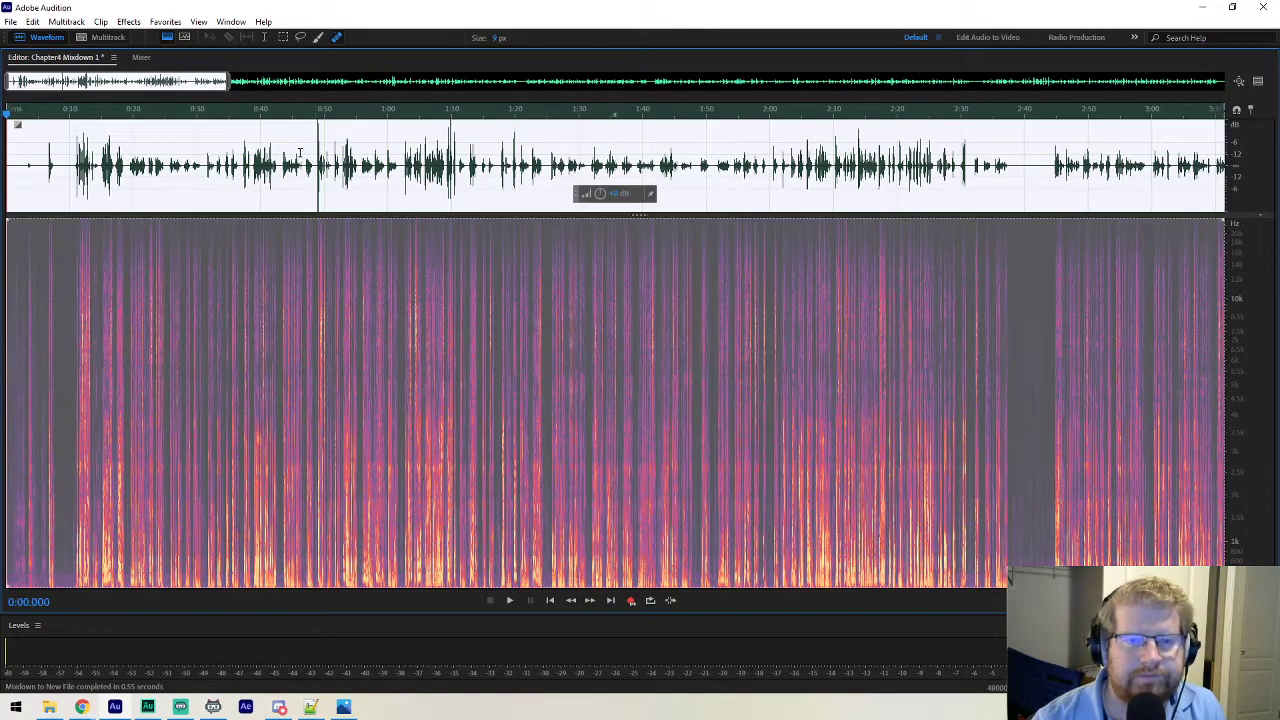
{"action": "key", "text": "ctrl+a"}
{"action": "left_click", "coordinate": [264, 160]}
Play the mixdown briefly from about 0:48, just before the tall peak, and stop playback.
{"action": "left_click", "coordinate": [314, 145]}
{"action": "key", "text": "space"}
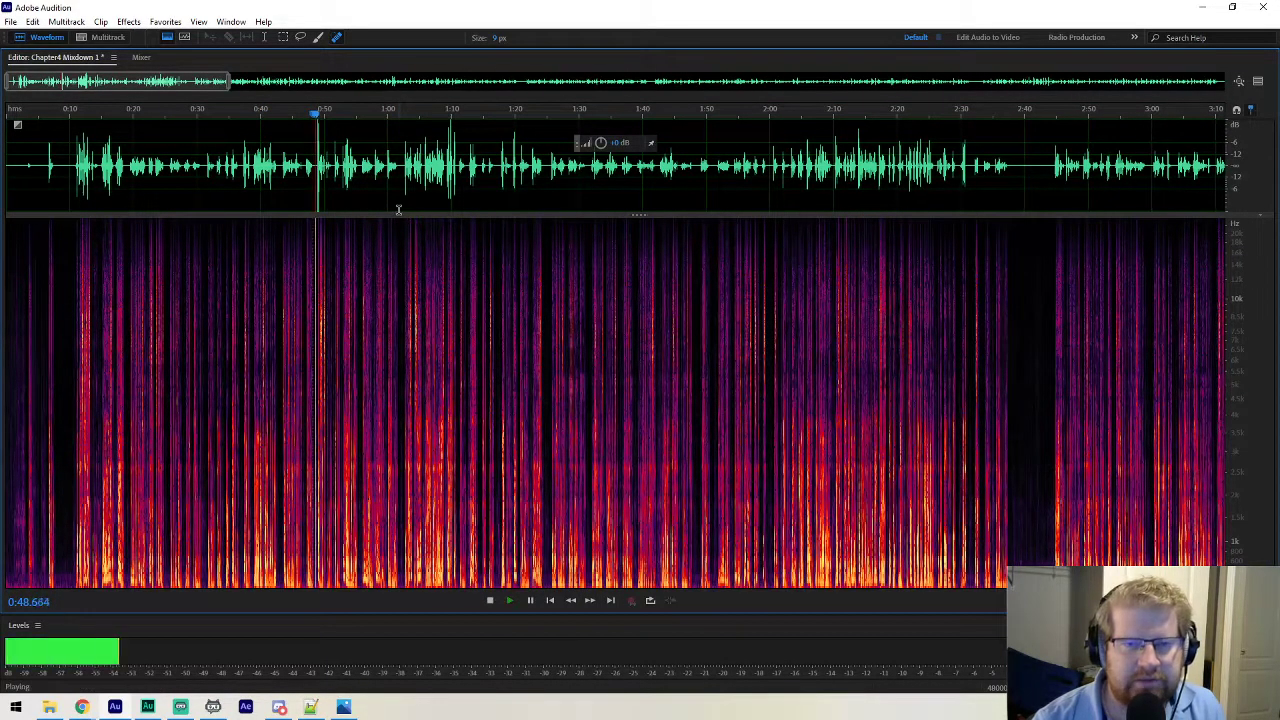
{"action": "key", "text": "space"}
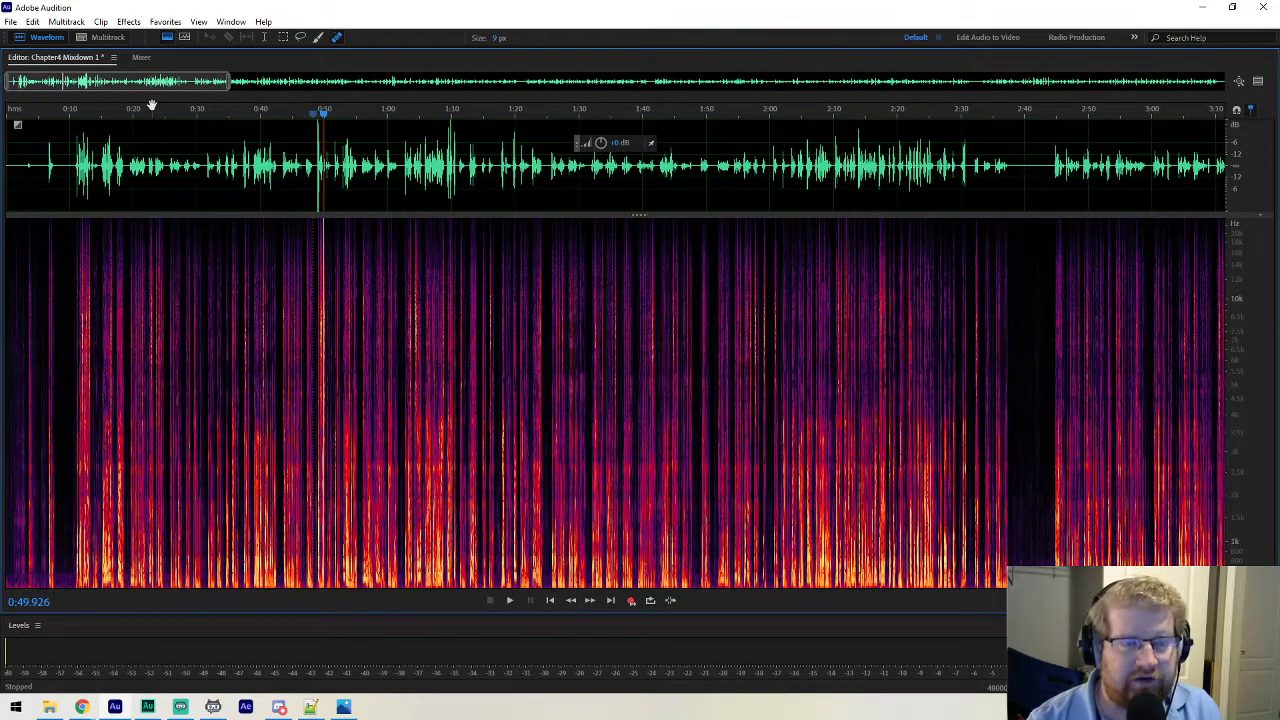
Return to the multitrack session and bring its stretch from about 0:20 to 1:00 into view.
{"action": "left_click", "coordinate": [100, 38]}
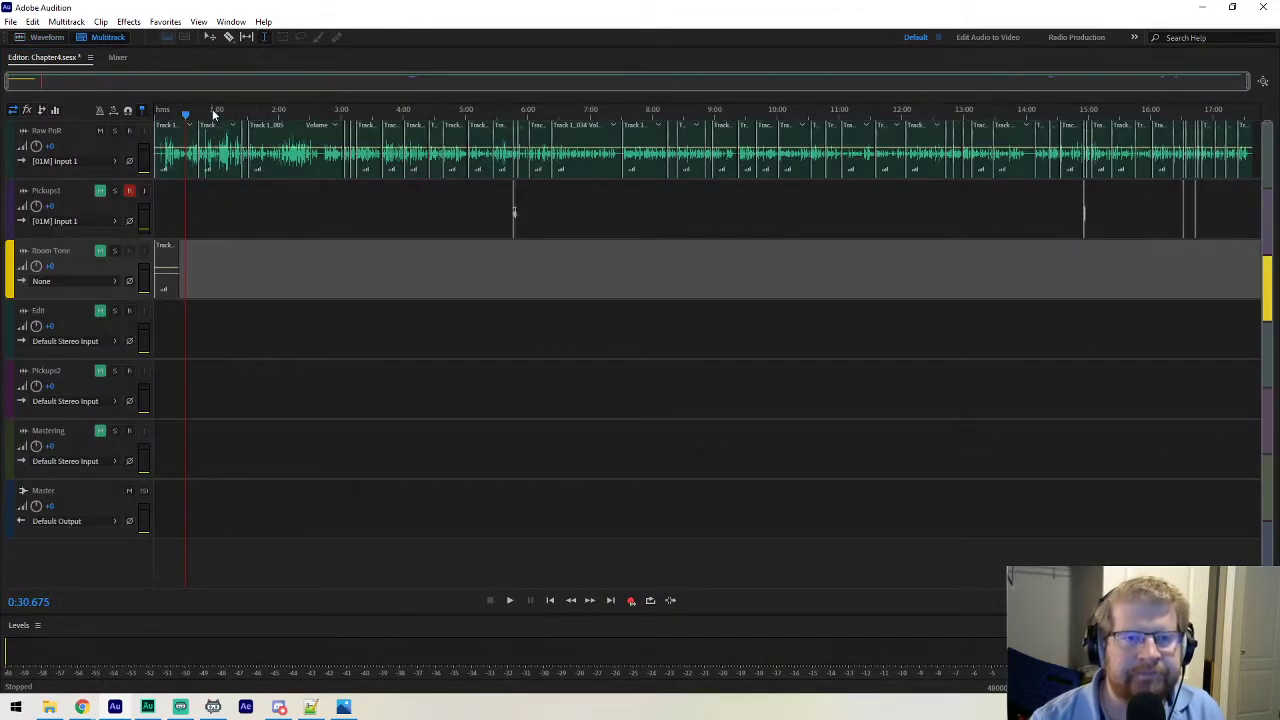
{"action": "scroll", "coordinate": [66, 81], "scroll_direction": "up", "scroll_amount": 8}
{"action": "left_click_drag", "start_coordinate": [100, 81], "coordinate": [56, 81]}
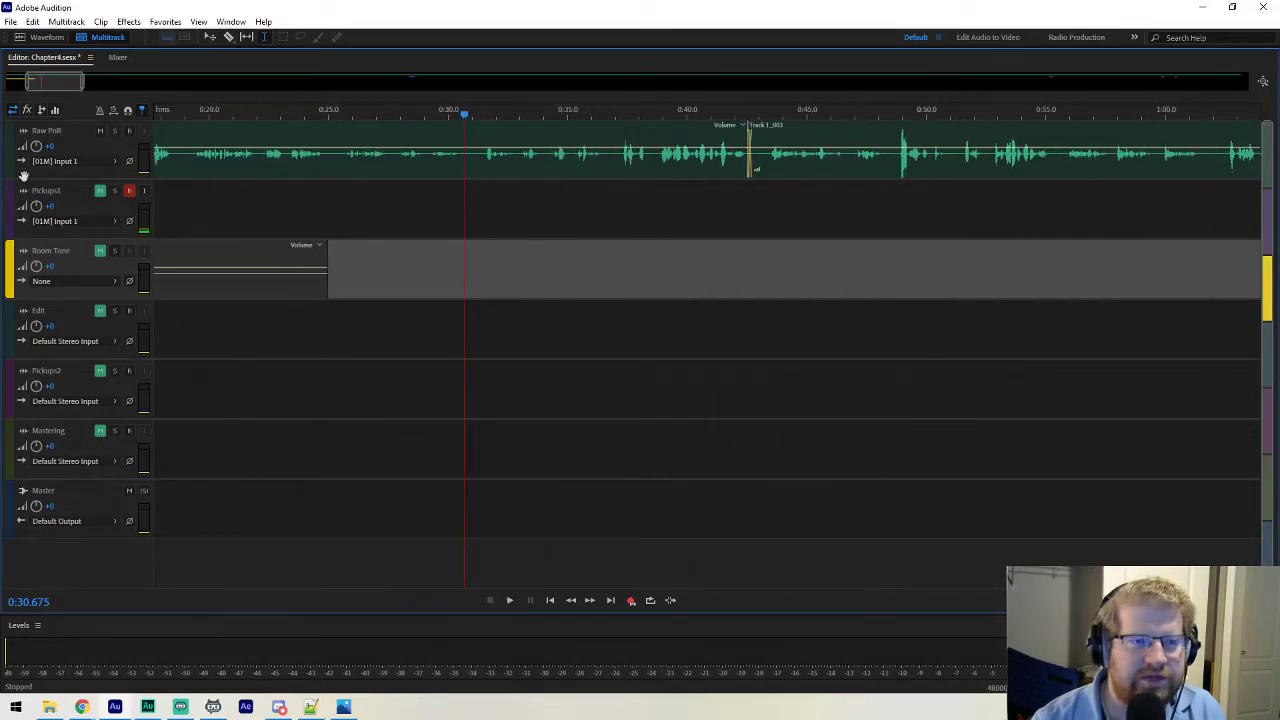
Display the Amplitude Statistics, Effects Rack and Files panels.
{"action": "left_click", "coordinate": [231, 21]}
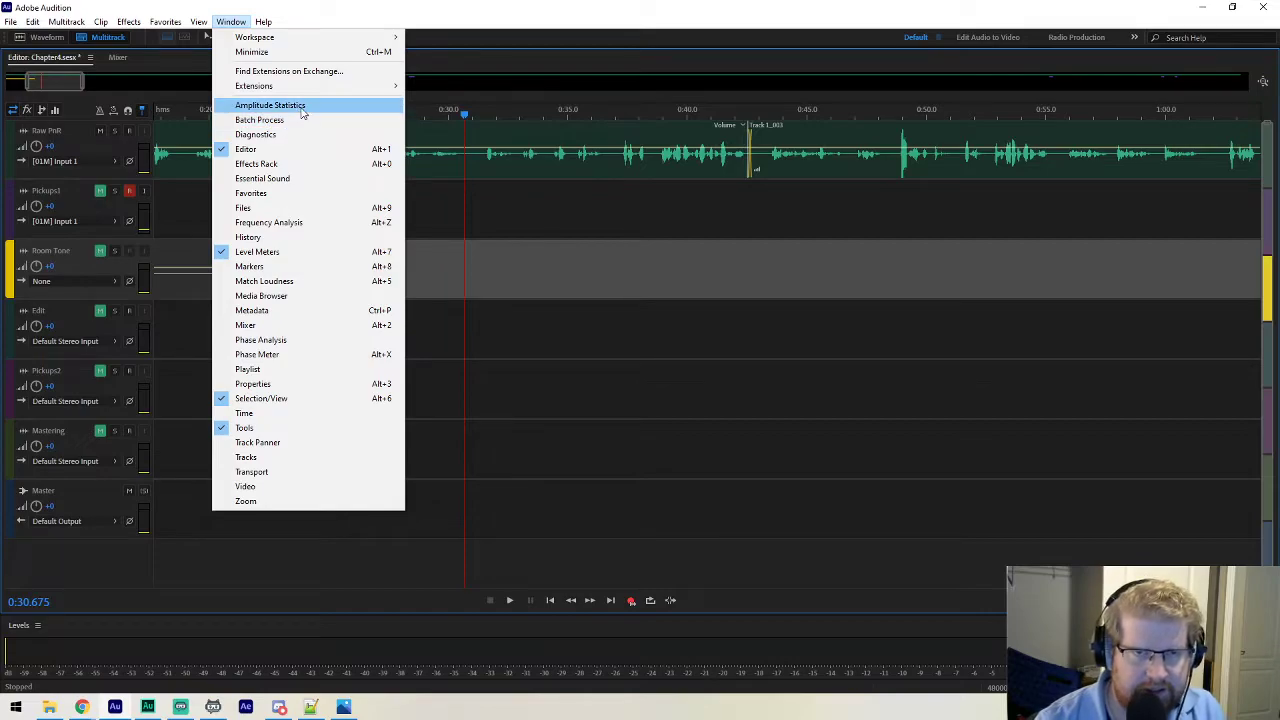
{"action": "left_click", "coordinate": [270, 105]}
{"action": "left_click", "coordinate": [231, 21]}
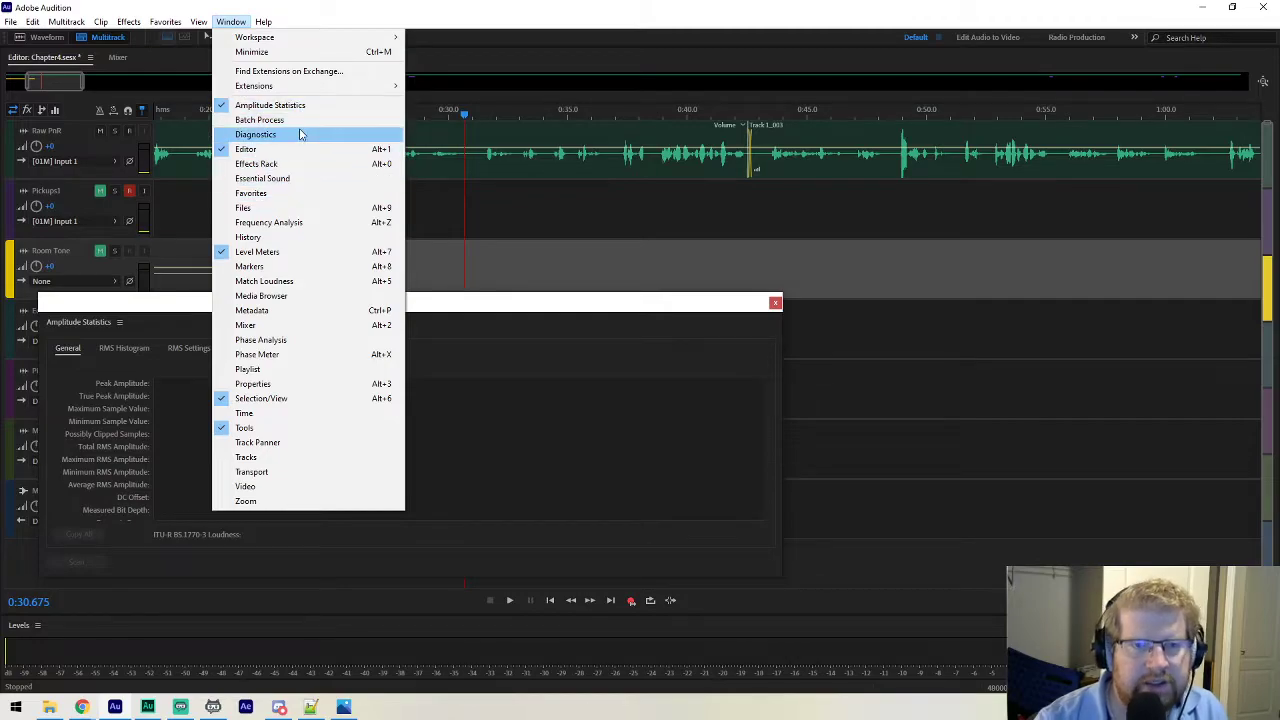
{"action": "left_click", "coordinate": [290, 163]}
{"action": "left_click", "coordinate": [231, 21]}
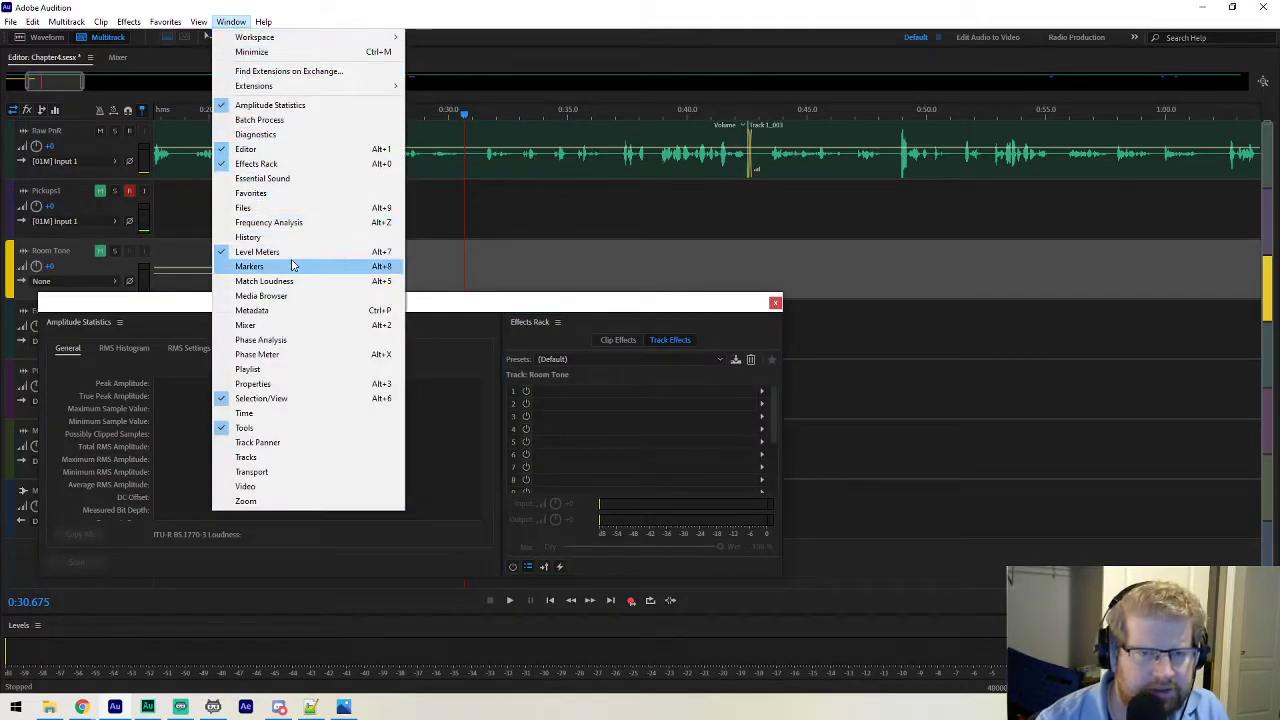
{"action": "left_click", "coordinate": [282, 207]}
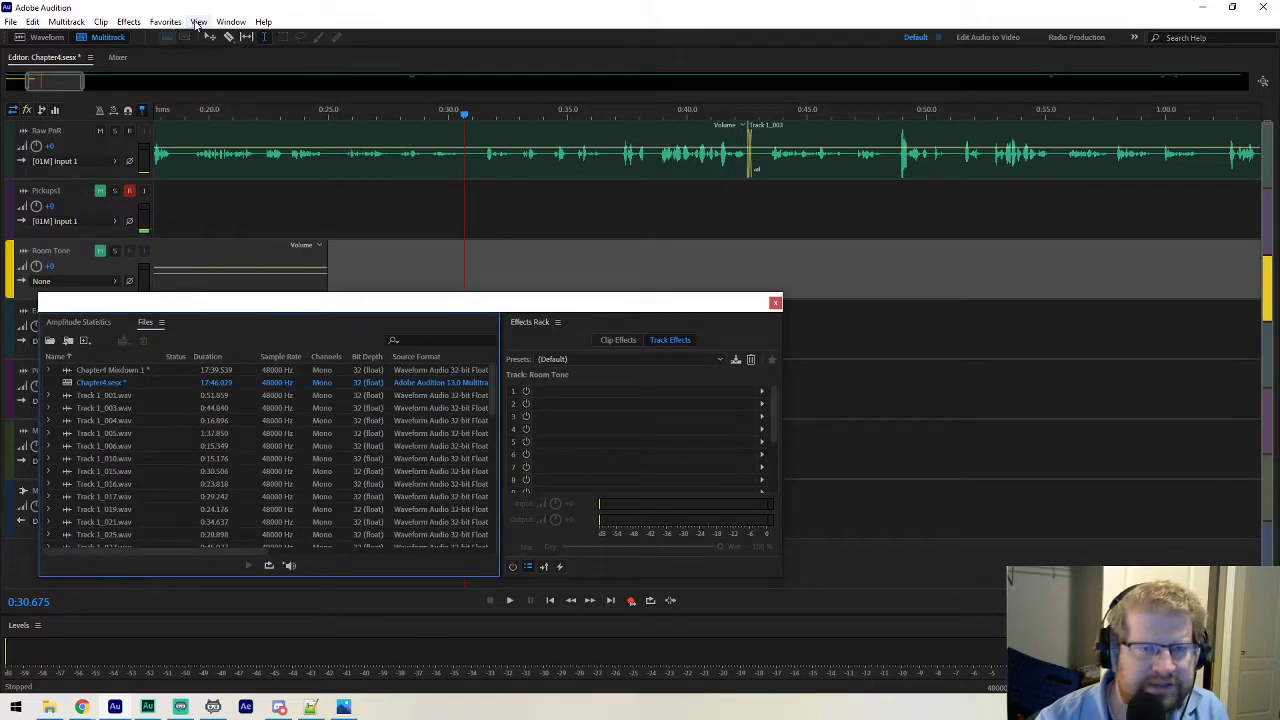
Display the Favorites and Match Loudness panels.
{"action": "left_click", "coordinate": [220, 22]}
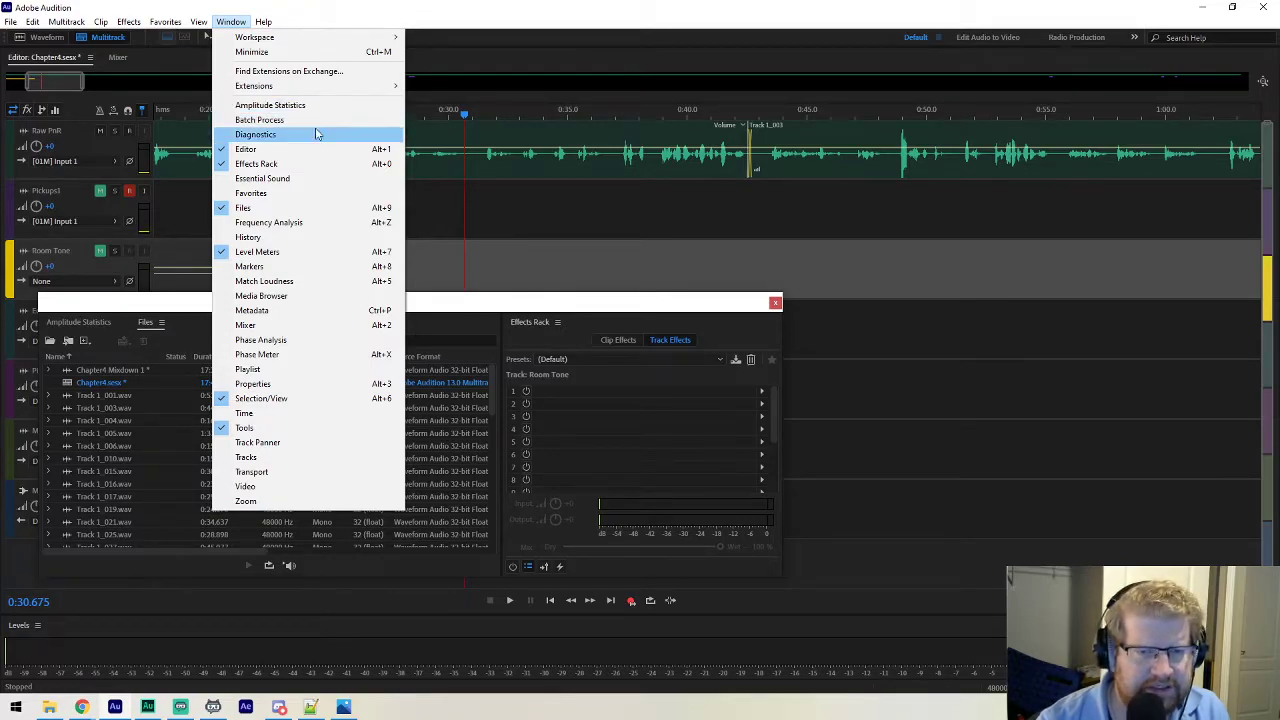
{"action": "left_click", "coordinate": [300, 193]}
{"action": "left_click", "coordinate": [231, 21]}
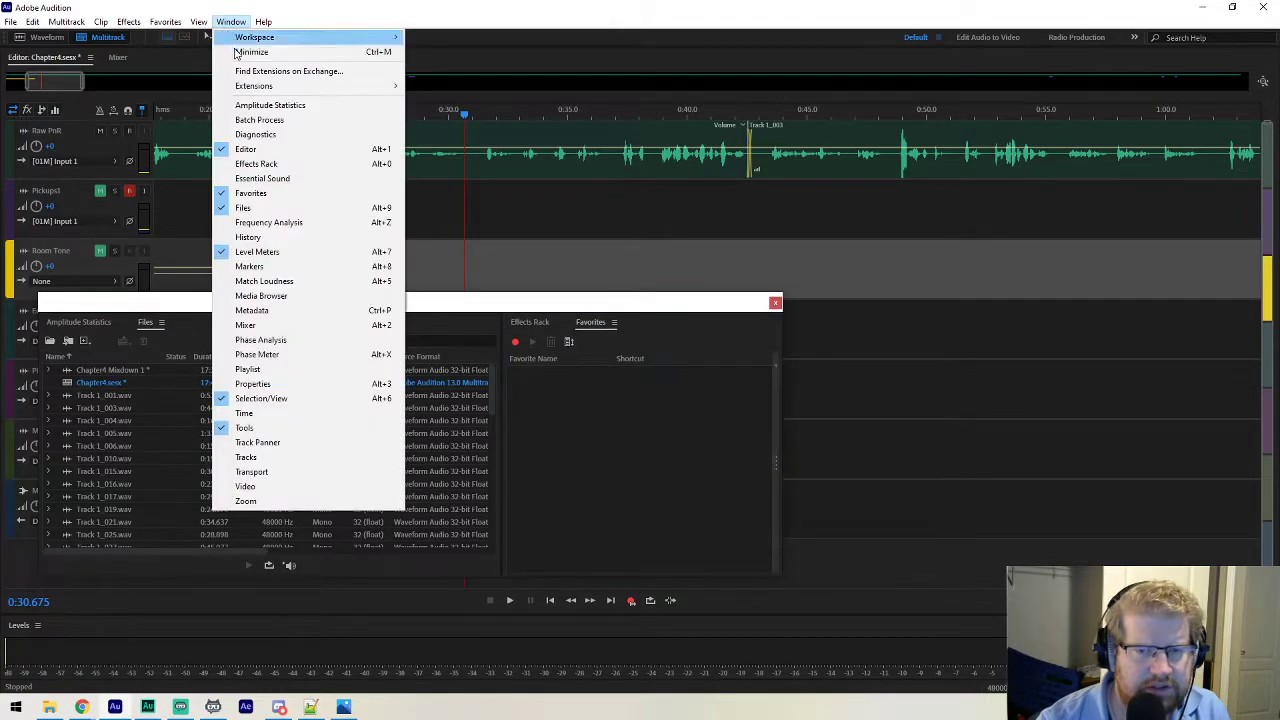
{"action": "left_click", "coordinate": [275, 281]}
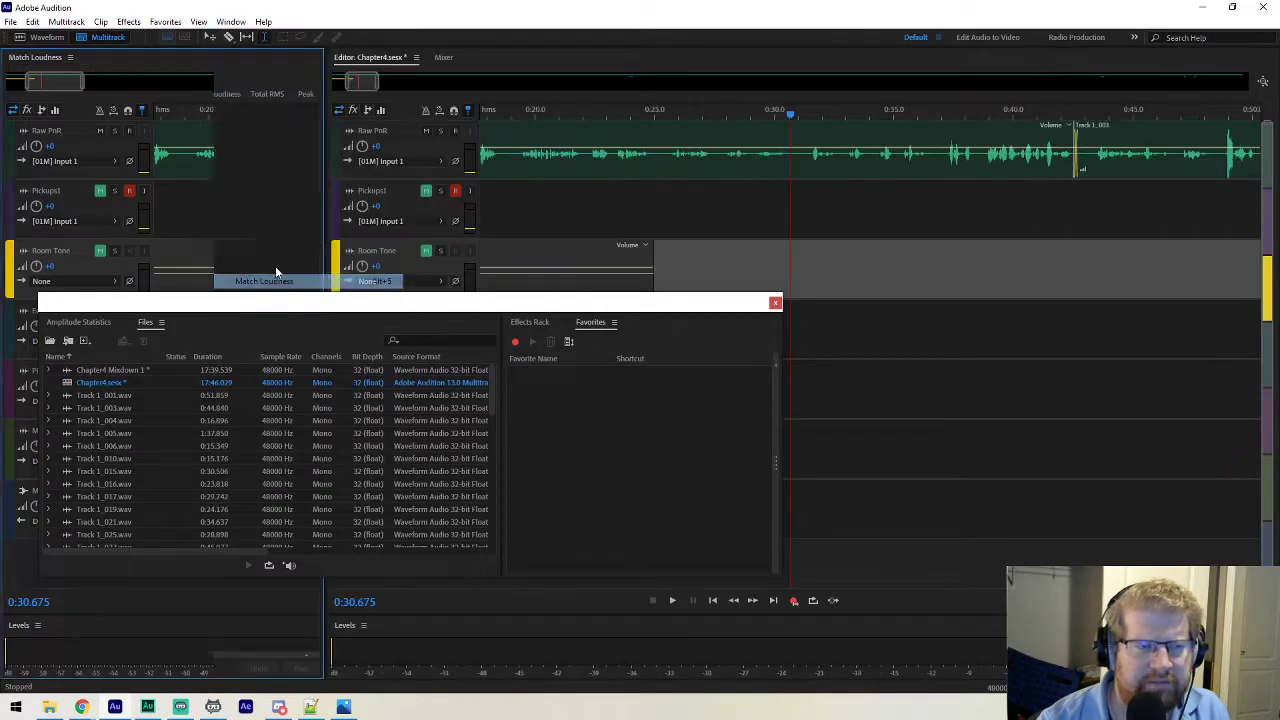
Reorder the floating panel group so Files comes before Amplitude Statistics.
{"action": "left_click", "coordinate": [229, 22]}
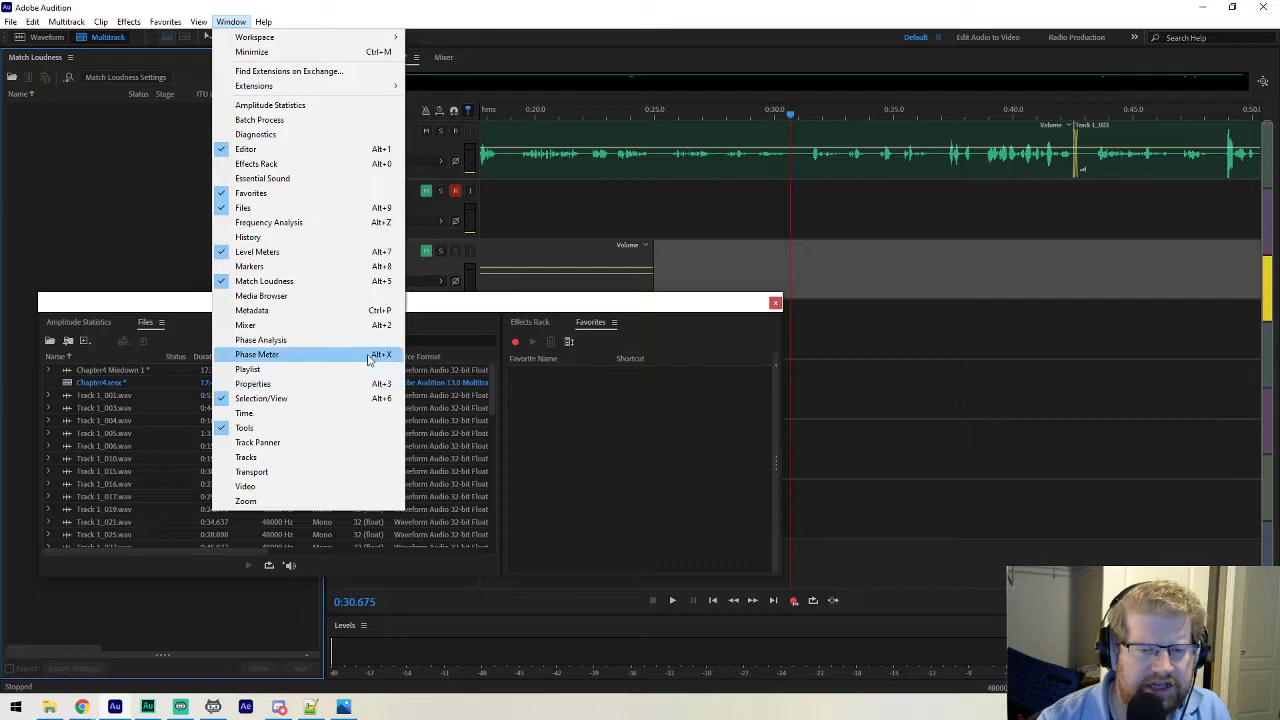
{"action": "left_click", "coordinate": [491, 300]}
{"action": "left_click_drag", "start_coordinate": [148, 324], "coordinate": [55, 323]}
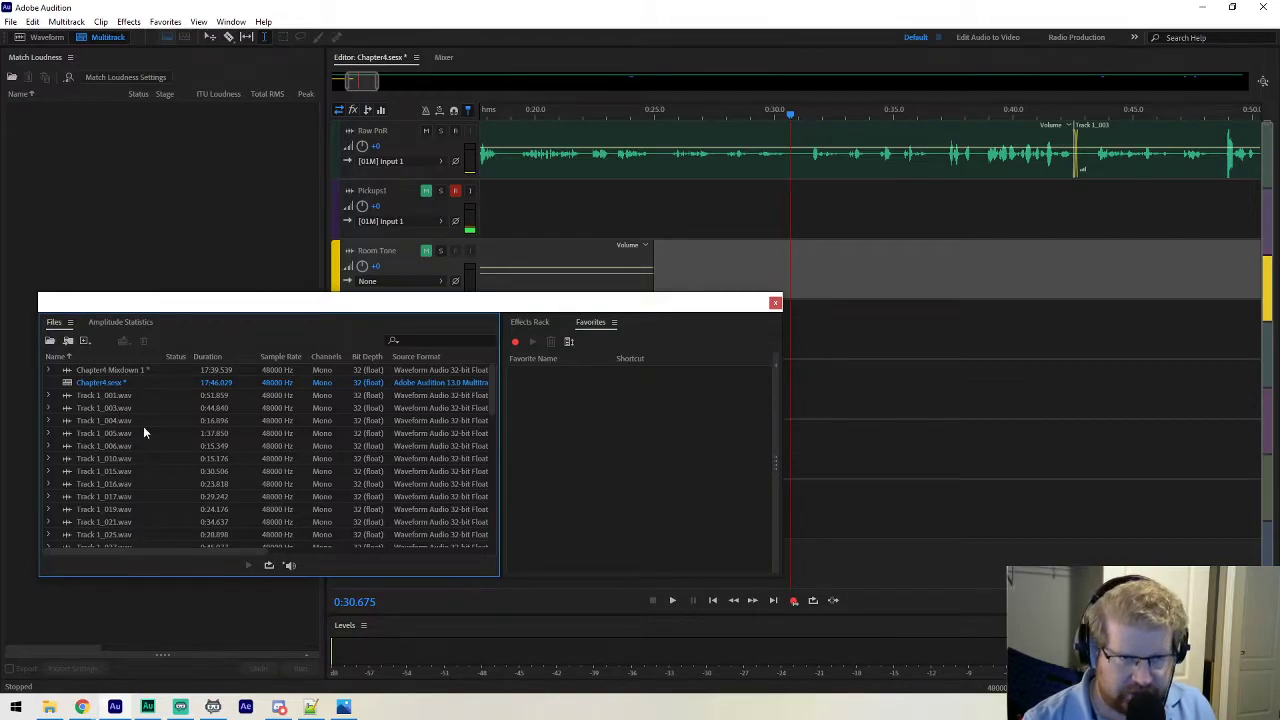
Open Chapter4 Mixdown 1 to locate its peaks near 0:48 and 1:10, and return to Chapter4.sesx.
{"action": "double_click", "coordinate": [136, 369]}
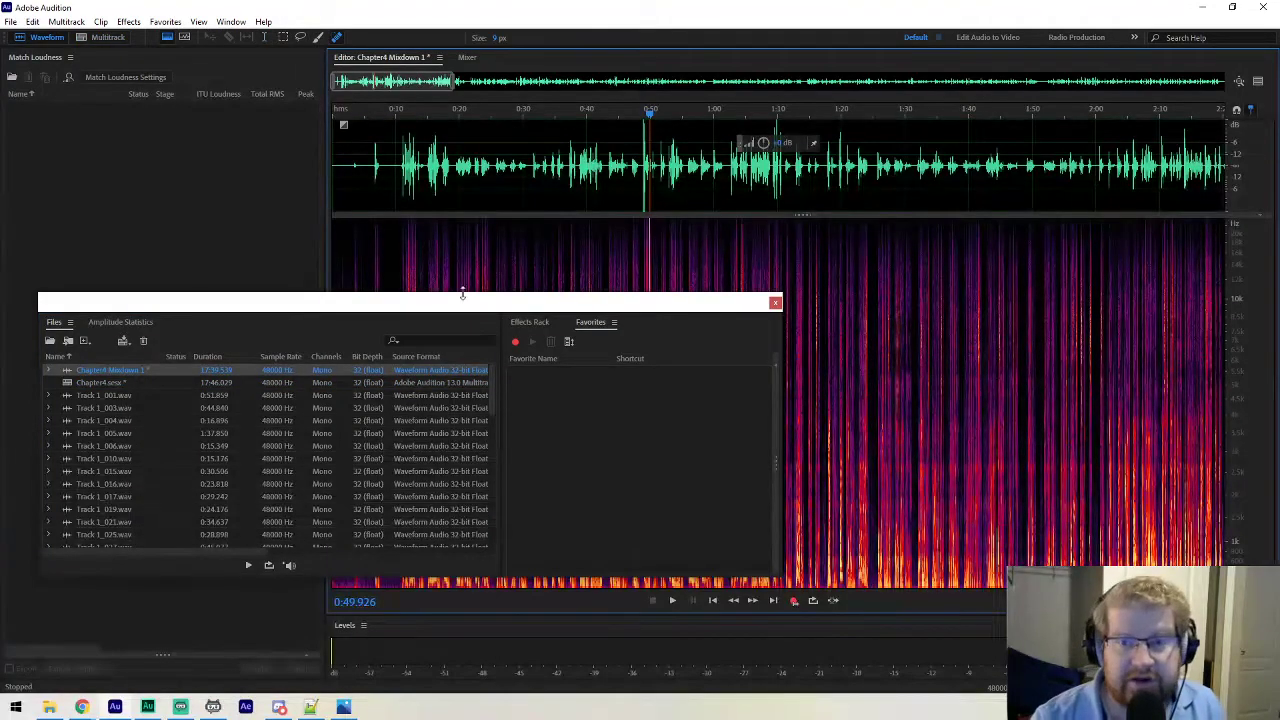
{"action": "left_click_drag", "start_coordinate": [650, 116], "coordinate": [642, 117]}
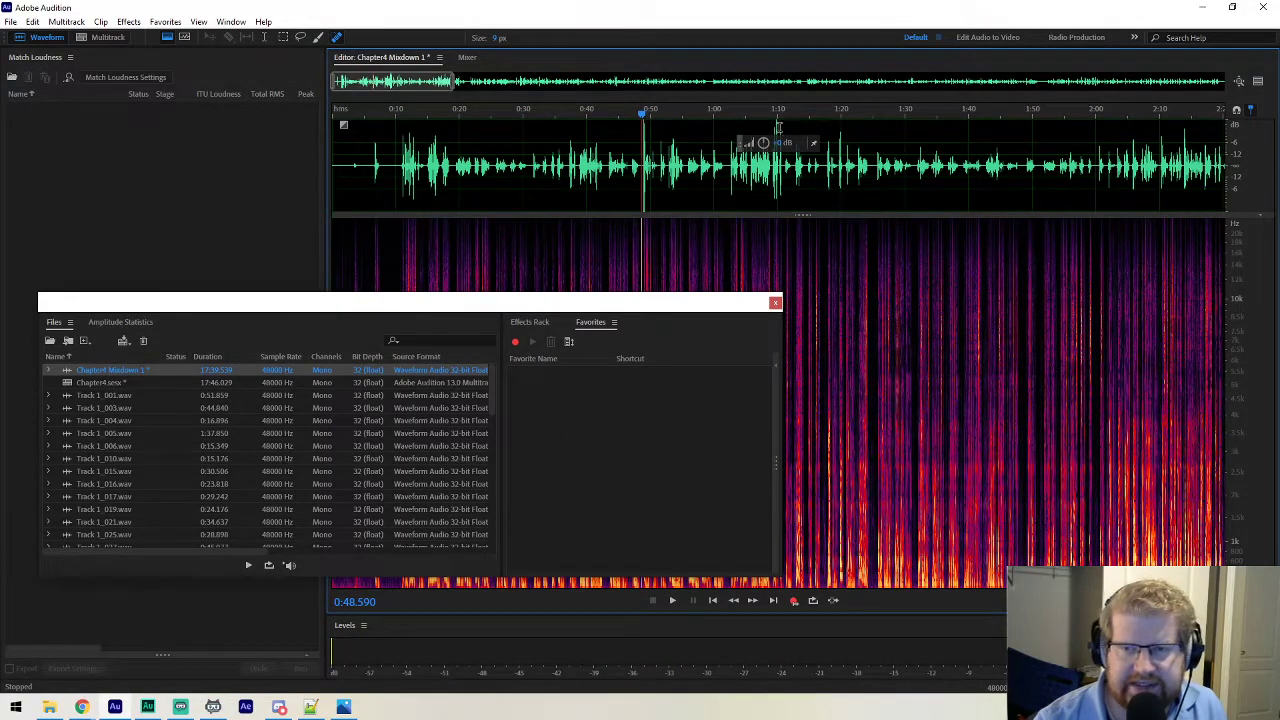
{"action": "left_click", "coordinate": [775, 117]}
{"action": "left_click_drag", "start_coordinate": [775, 117], "coordinate": [777, 120]}
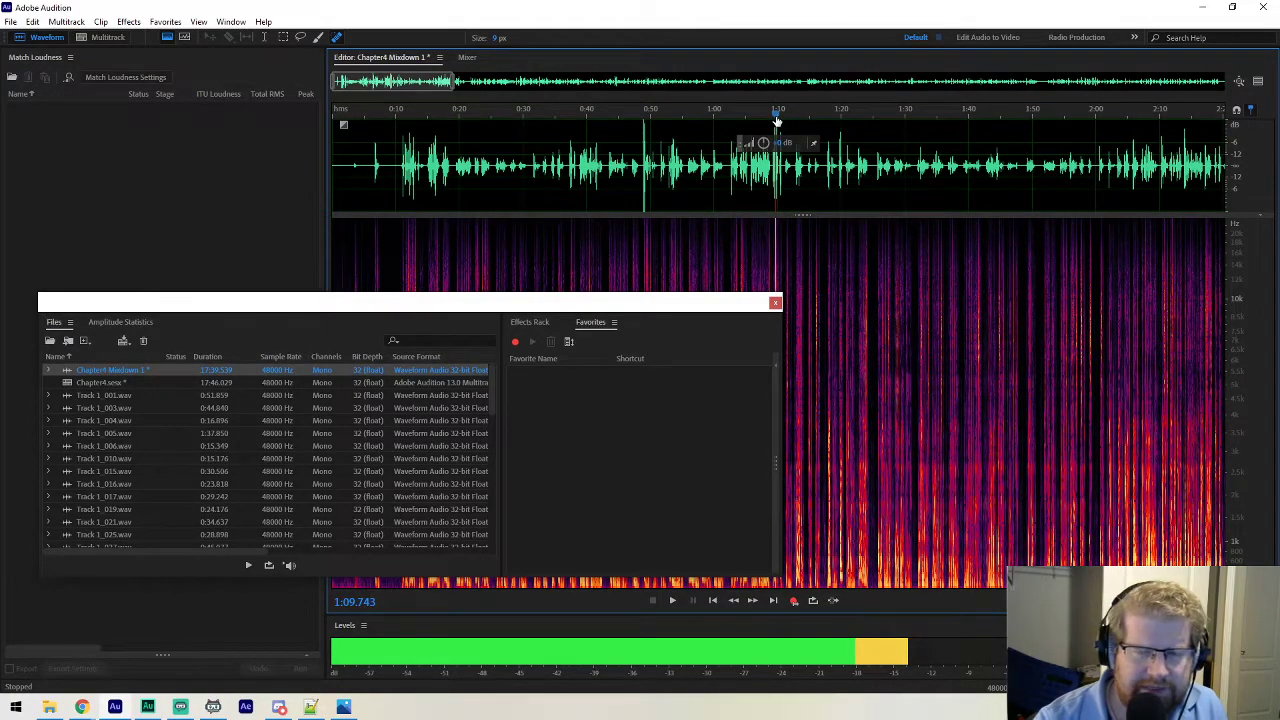
{"action": "left_click", "coordinate": [640, 116]}
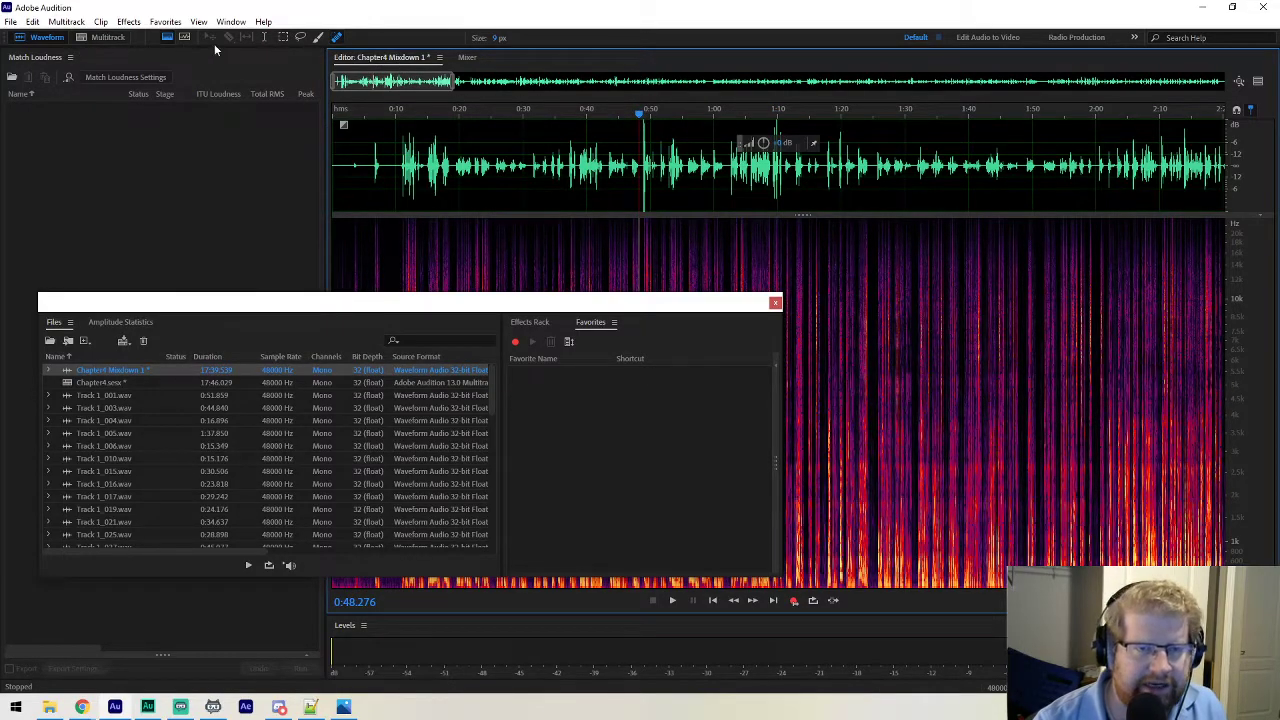
{"action": "double_click", "coordinate": [100, 382]}
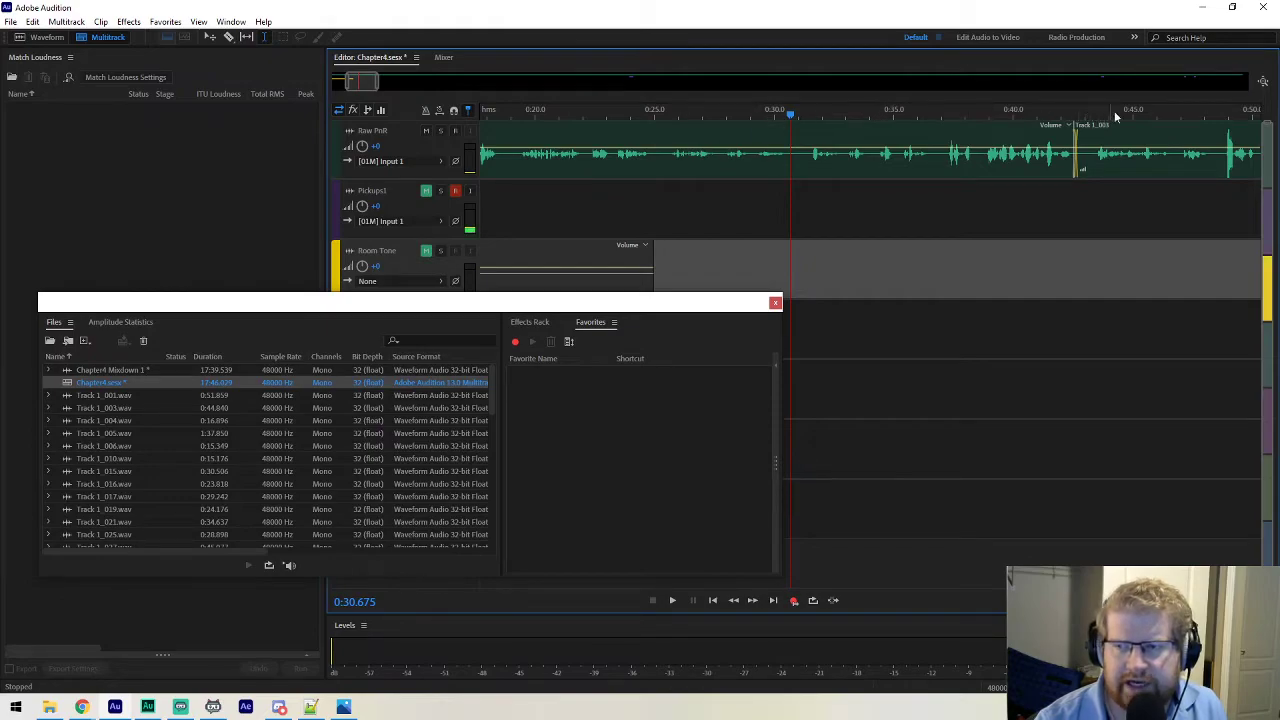
Locate the loud peak near 0:49 in the Track 1_003 clip and move the floating panel group clear of the raw recording track.
{"action": "left_click", "coordinate": [1226, 120]}
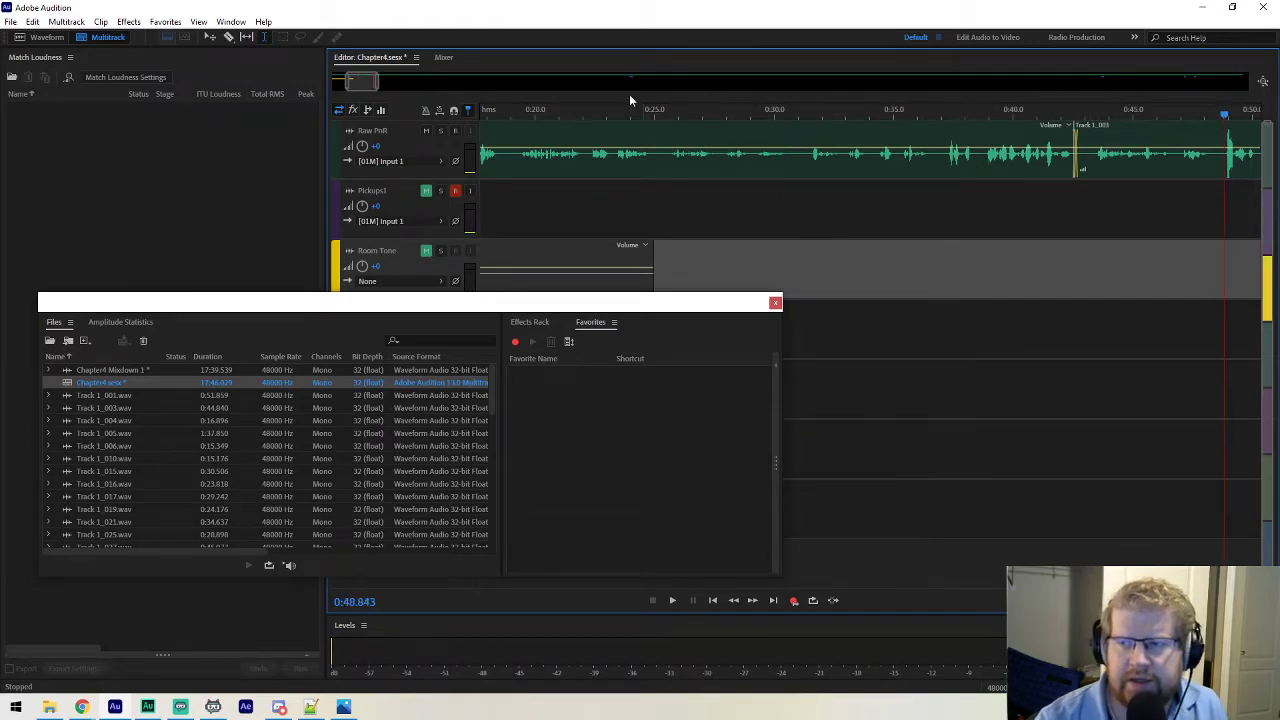
{"action": "left_click_drag", "start_coordinate": [362, 82], "coordinate": [380, 85]}
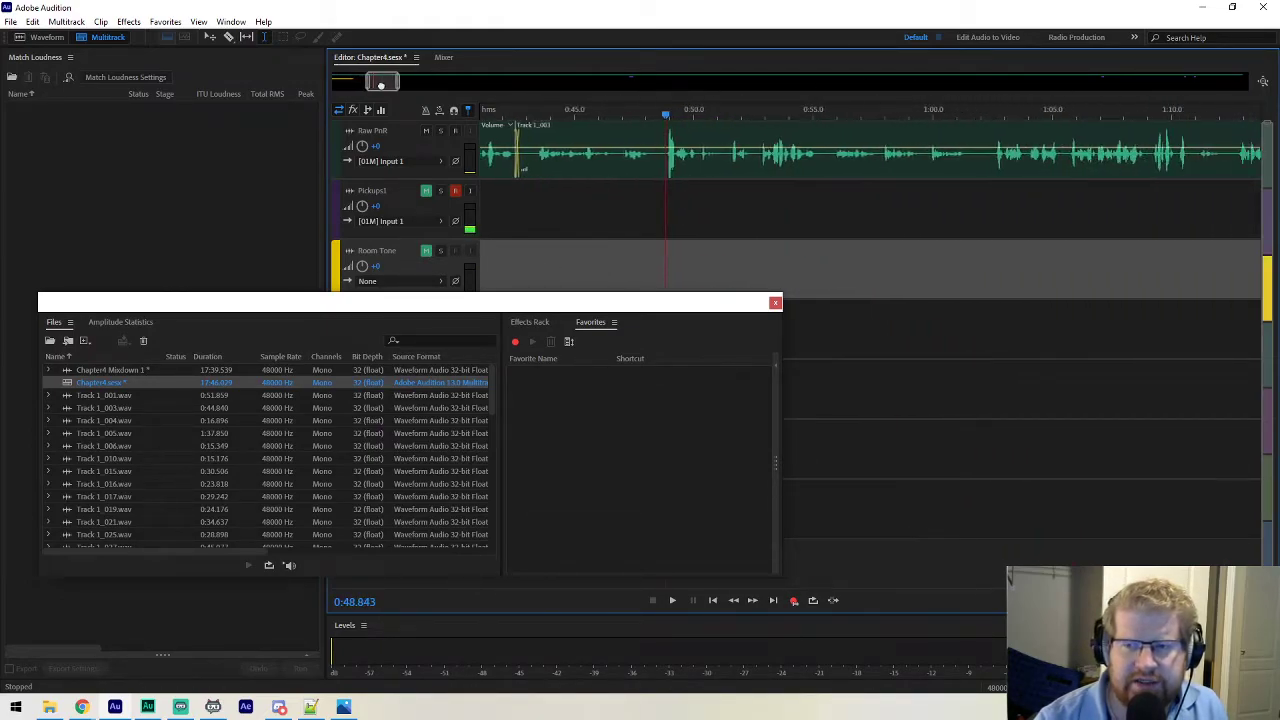
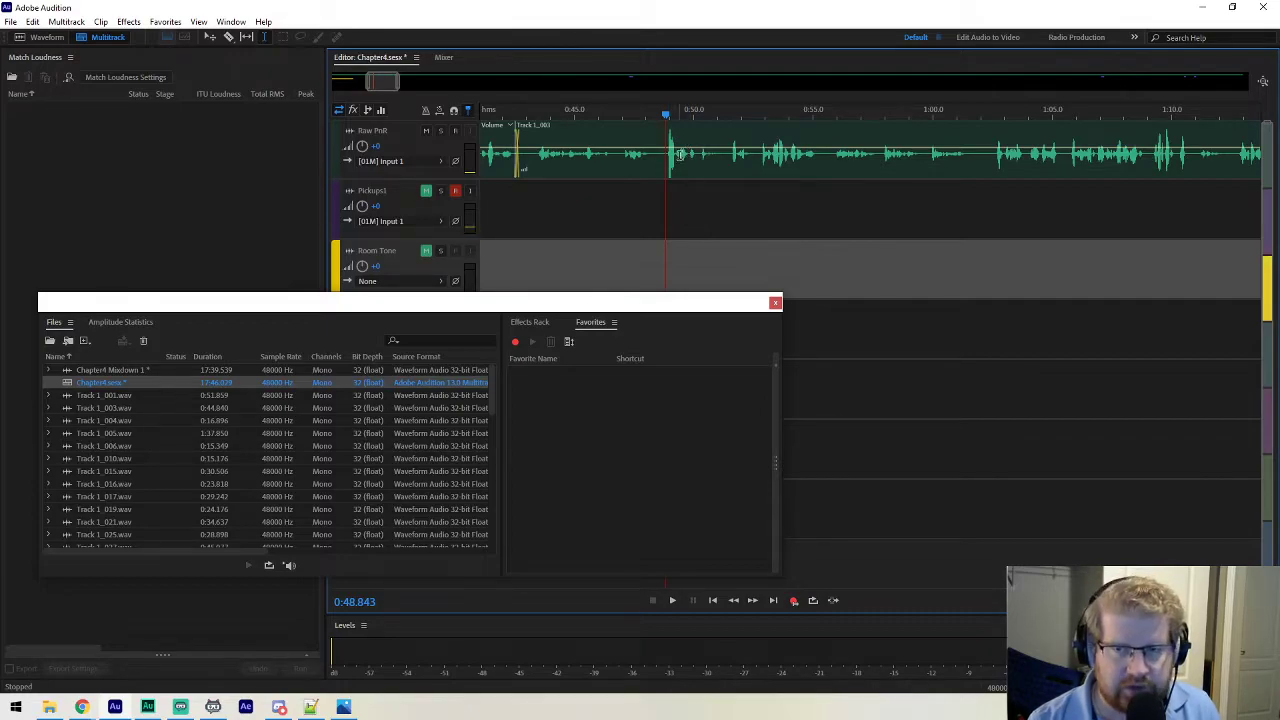
{"action": "scroll", "coordinate": [415, 172], "scroll_direction": "up", "scroll_amount": 3}
{"action": "scroll", "coordinate": [703, 197], "scroll_direction": "up", "scroll_amount": 2}
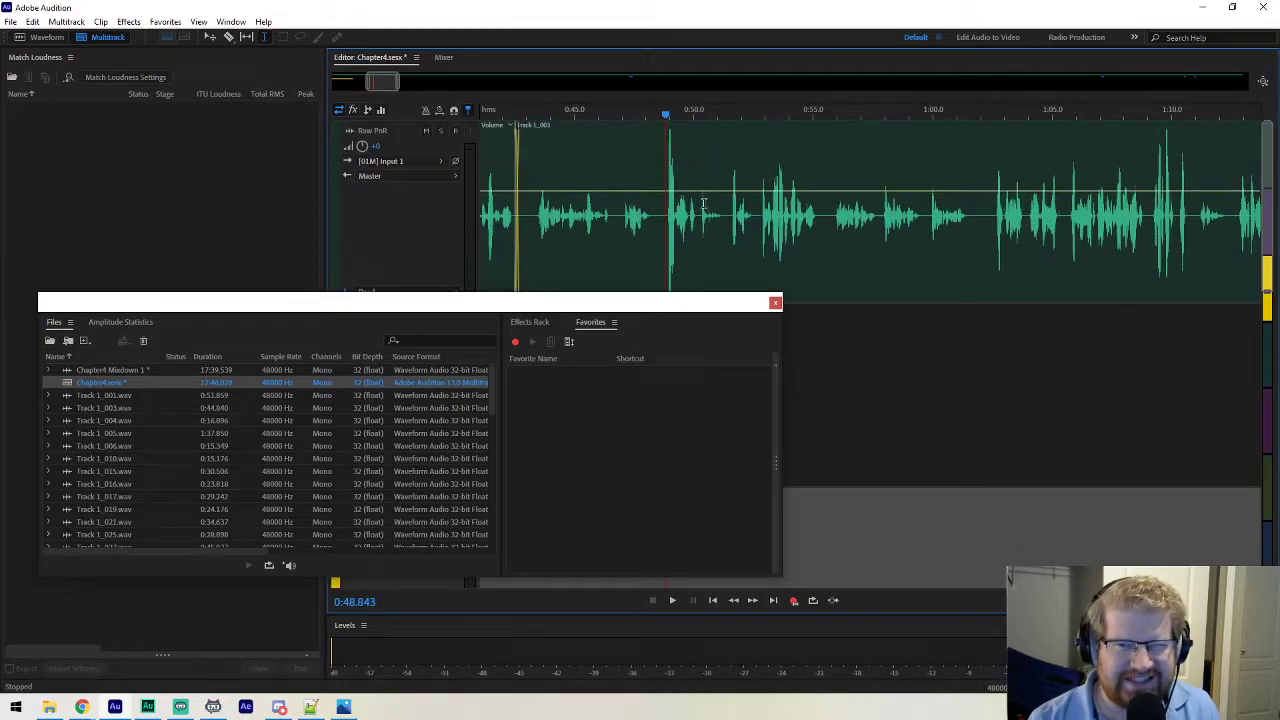
{"action": "left_click_drag", "start_coordinate": [662, 307], "coordinate": [631, 411]}
{"action": "left_click", "coordinate": [667, 118]}
{"action": "left_click_drag", "start_coordinate": [667, 120], "coordinate": [665, 120]}
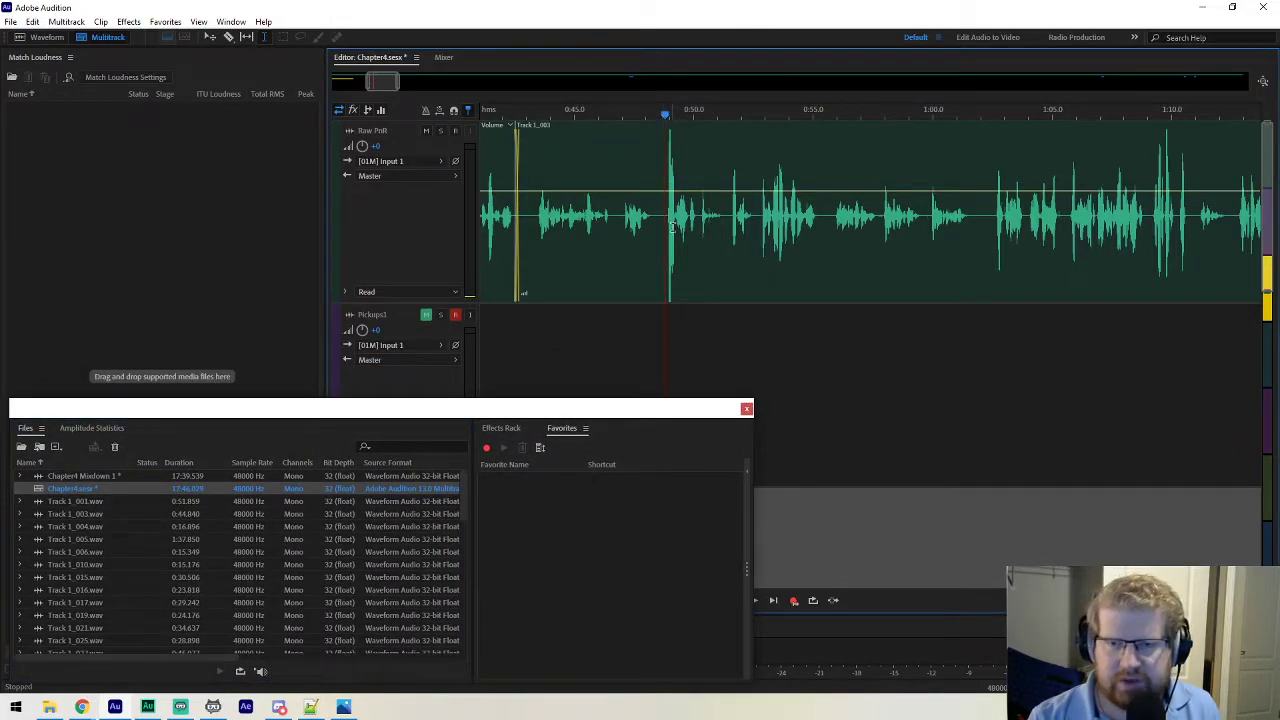
{"action": "left_click", "coordinate": [637, 115]}
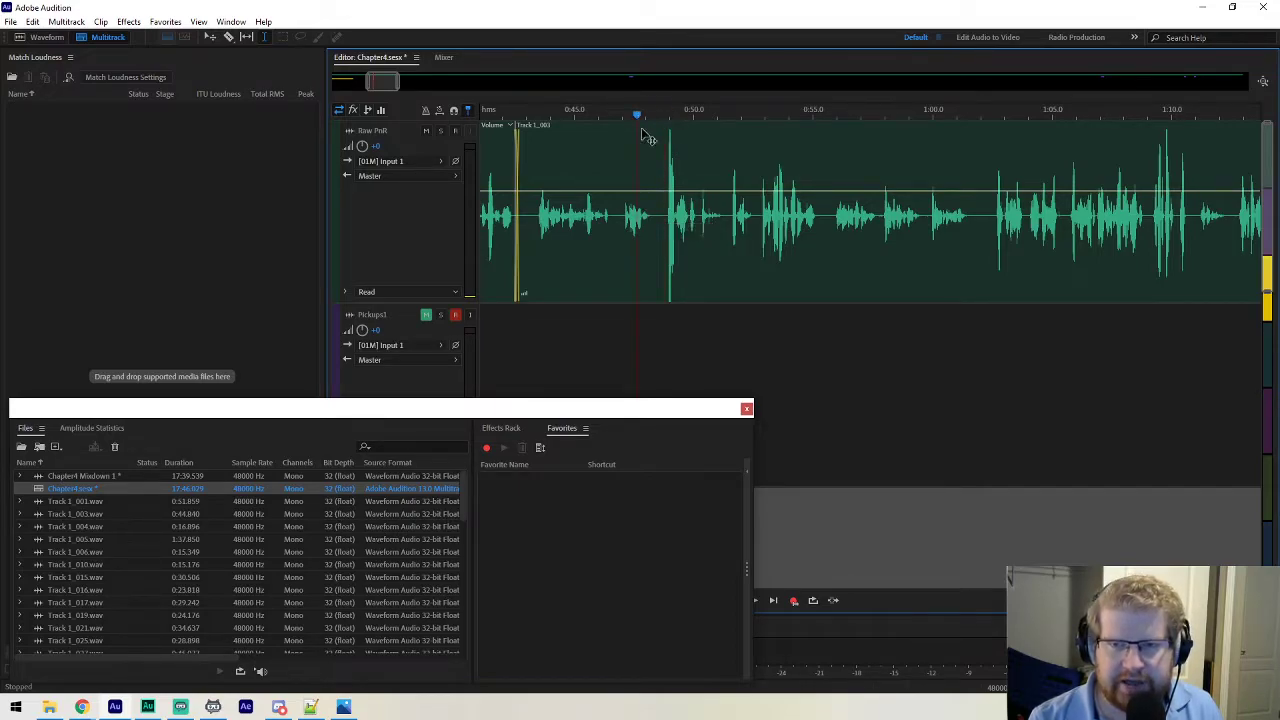
Add volume keyframes around the peak near 0:49 in Track 1_003 and pull the envelope down between them.
{"action": "left_click", "coordinate": [660, 196]}
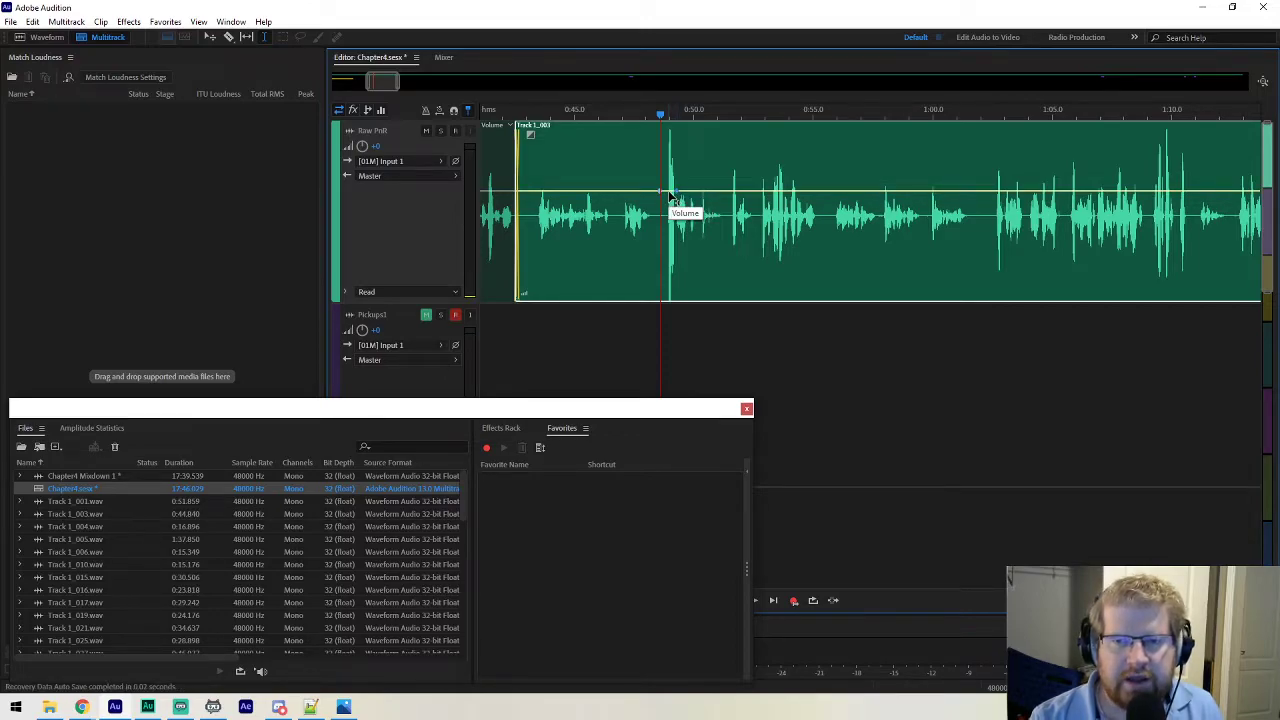
{"action": "left_click_drag", "start_coordinate": [672, 197], "coordinate": [673, 244]}
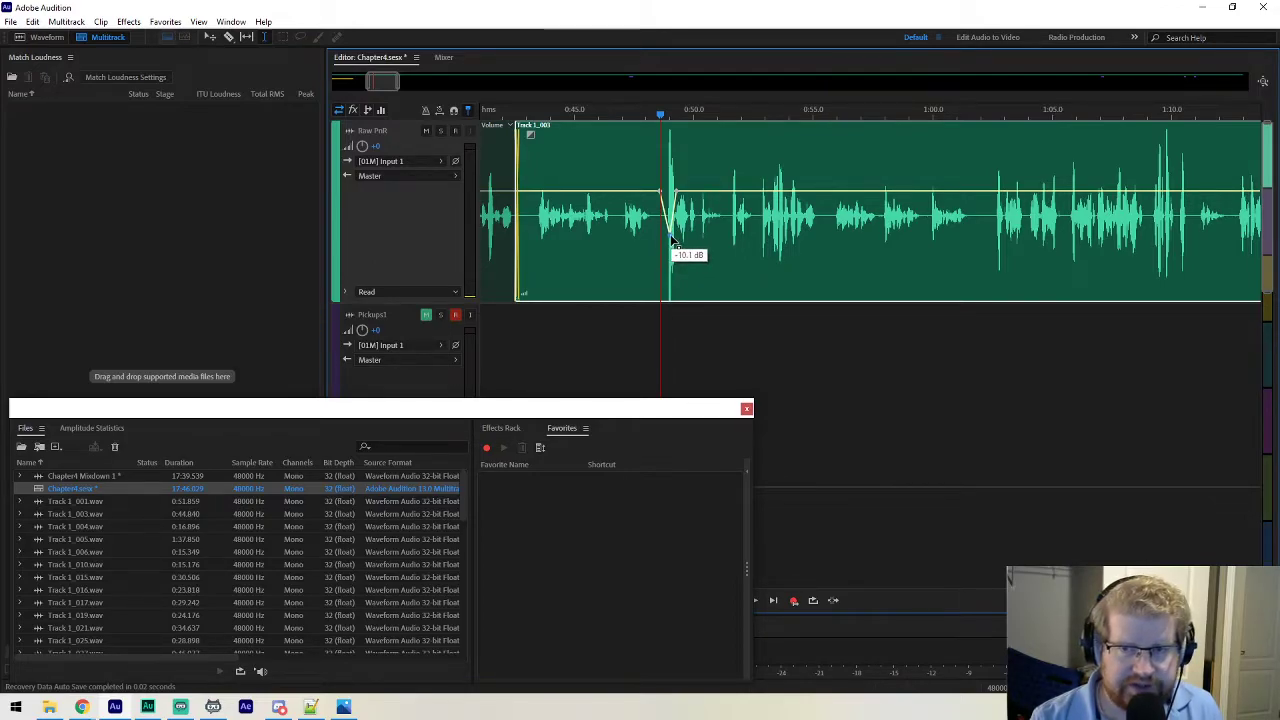
{"action": "left_click_drag", "start_coordinate": [673, 244], "coordinate": [674, 237]}
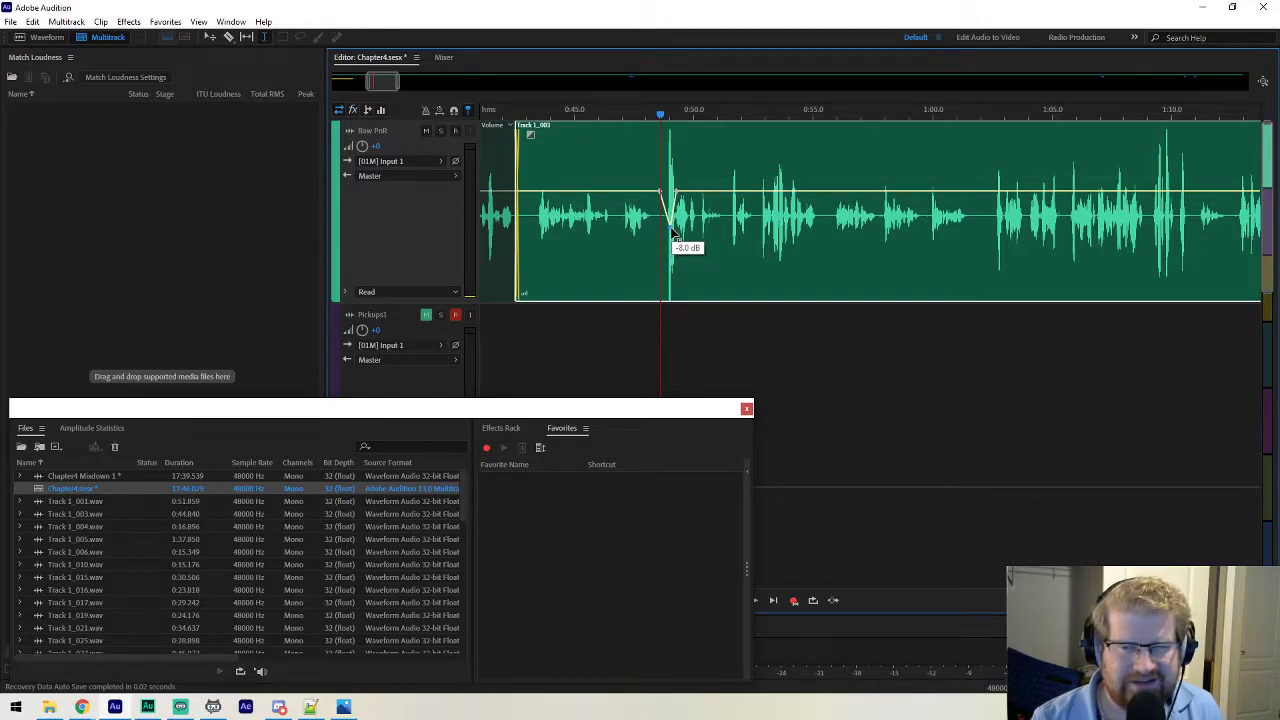
{"action": "left_click_drag", "start_coordinate": [673, 232], "coordinate": [673, 233]}
{"action": "left_click_drag", "start_coordinate": [672, 229], "coordinate": [675, 226]}
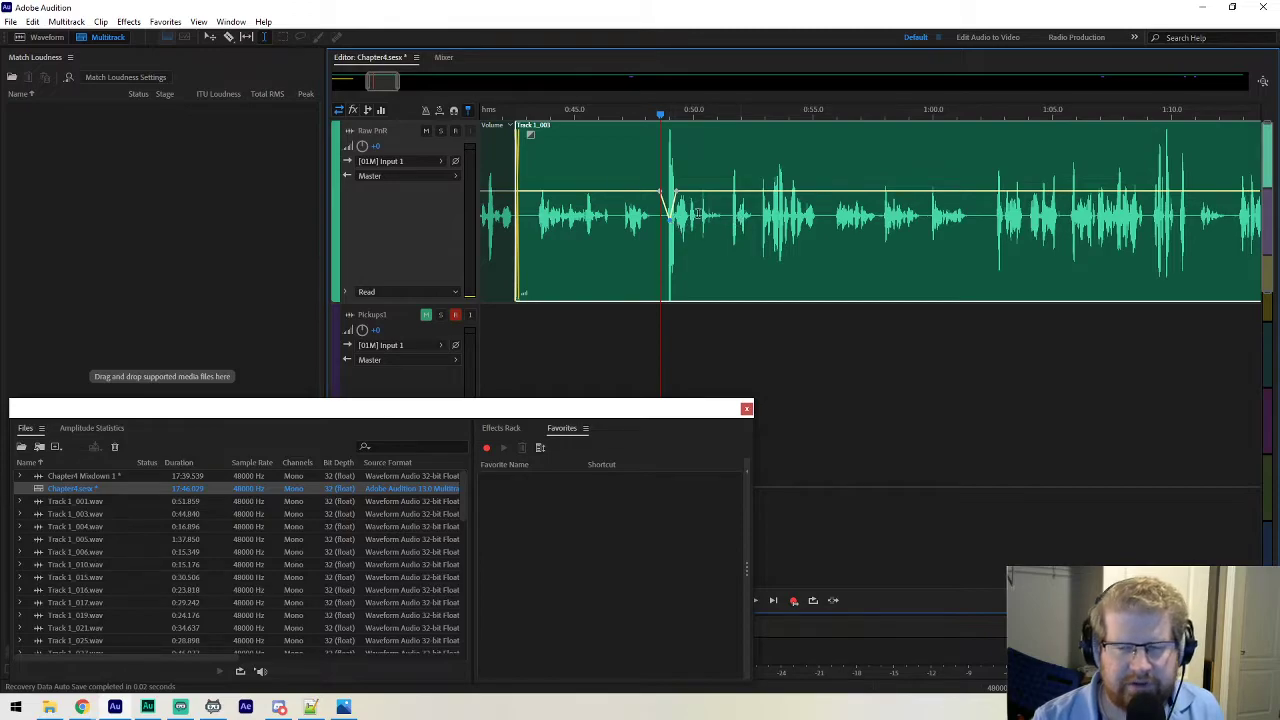
Add volume keyframes around the loud peaks near 1:10 in Track 1_003 and lower the envelope between them to about -8 dB.
{"action": "left_click_drag", "start_coordinate": [382, 83], "coordinate": [395, 82]}
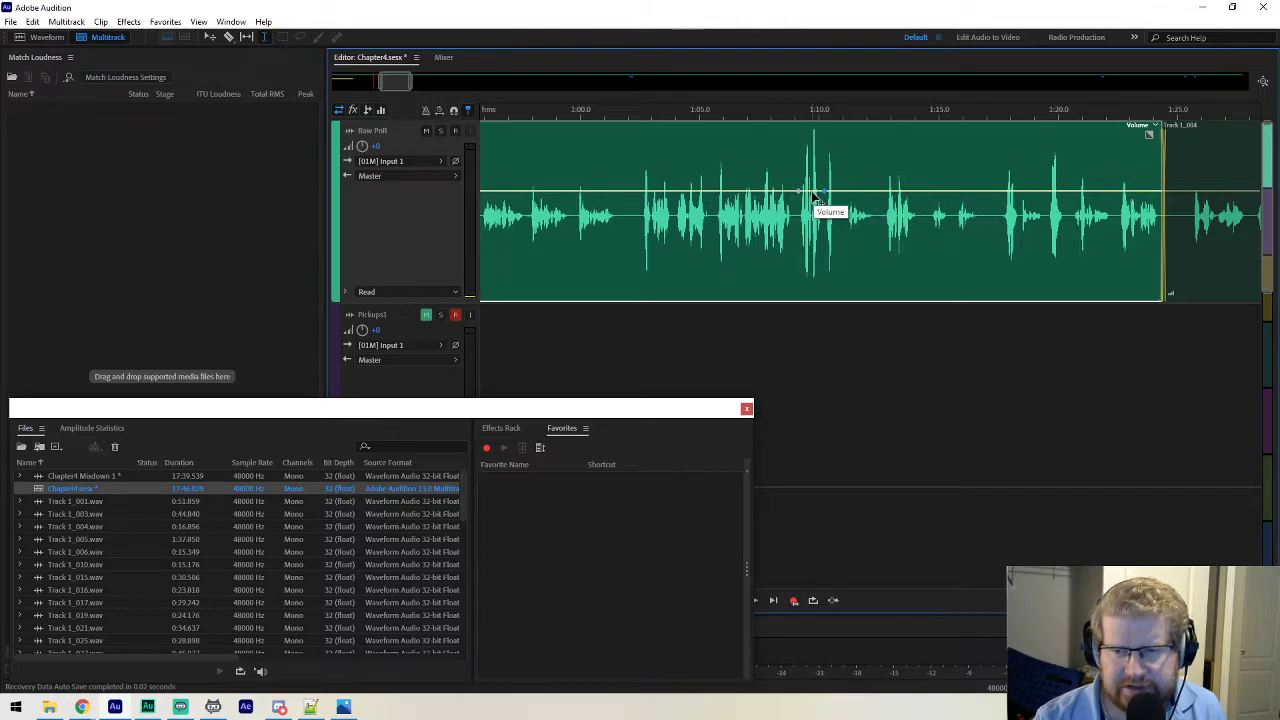
{"action": "left_click_drag", "start_coordinate": [812, 197], "coordinate": [817, 235]}
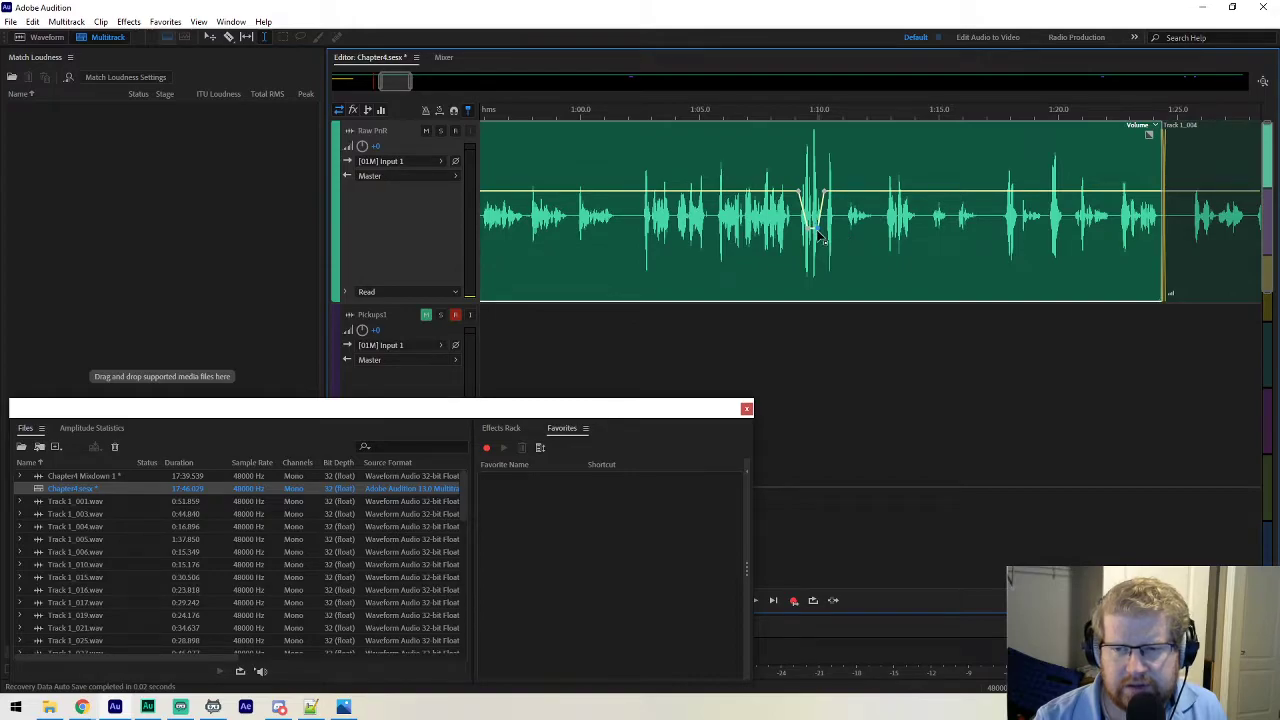
{"action": "left_click", "coordinate": [555, 112]}
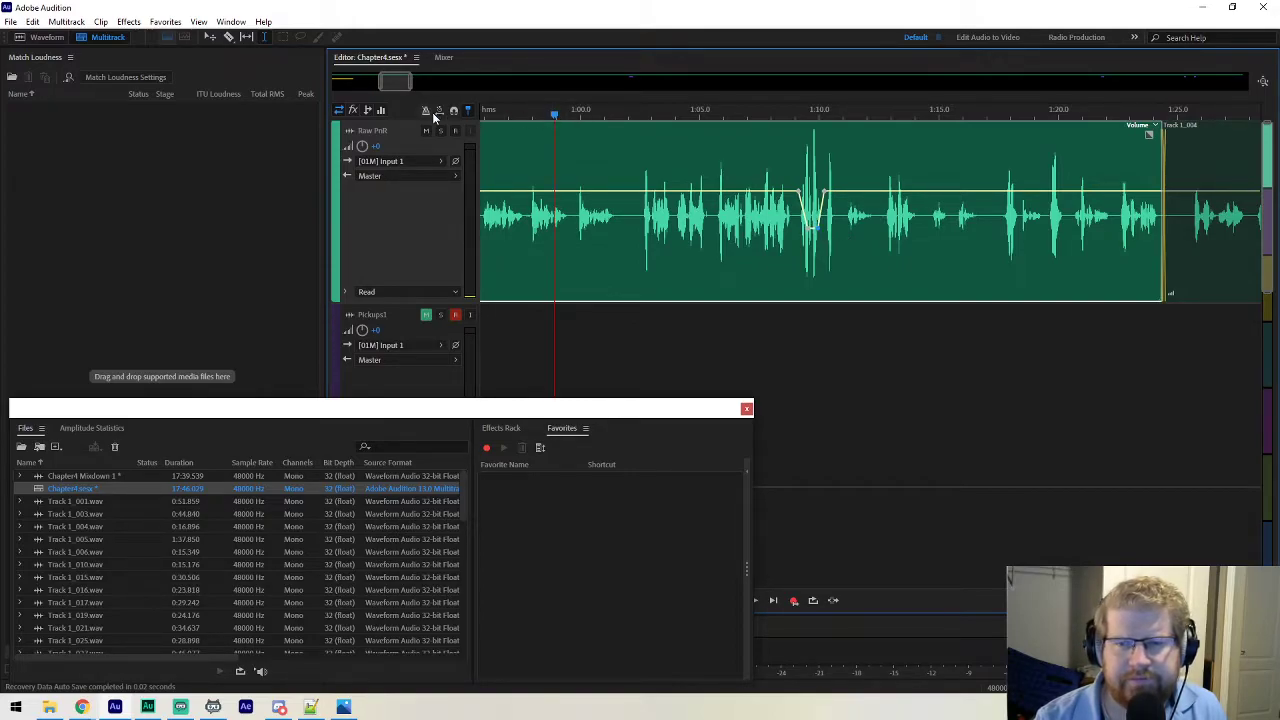
Play back the passages around 0:49 and 1:10 to judge how the volume dips sound.
{"action": "left_click_drag", "start_coordinate": [394, 82], "coordinate": [381, 82]}
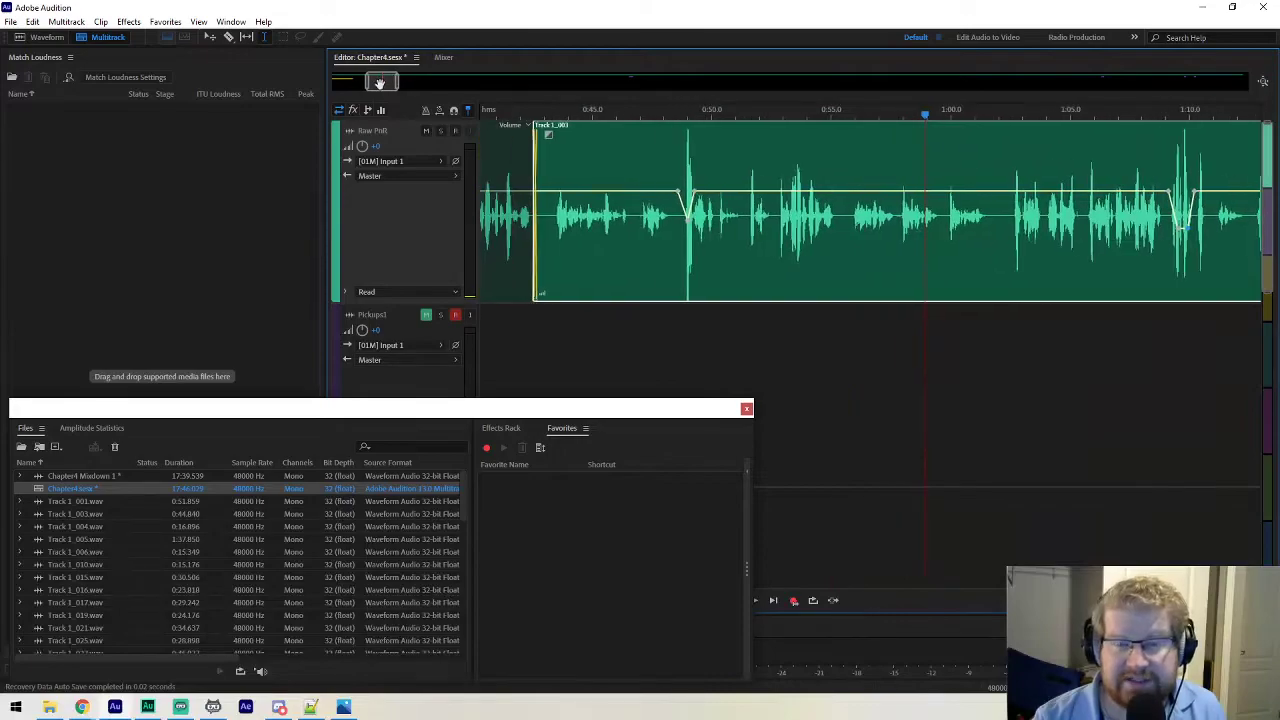
{"action": "left_click", "coordinate": [631, 113]}
{"action": "key", "text": "space"}
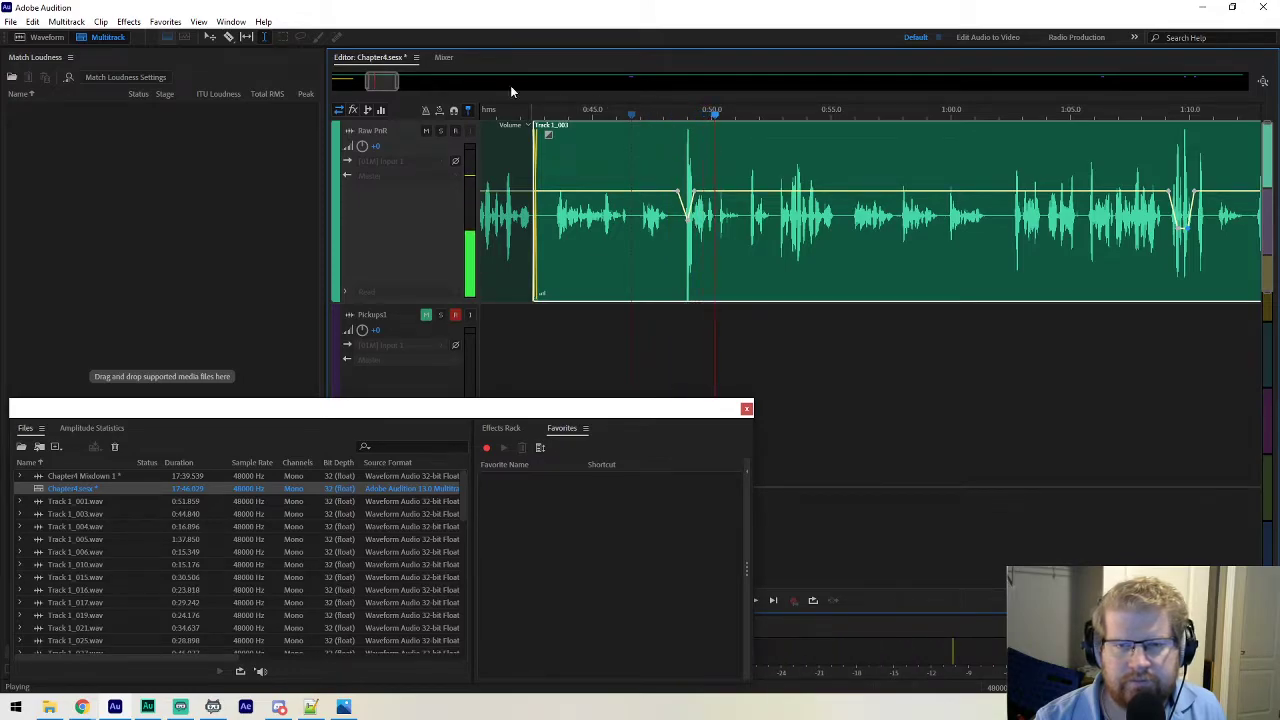
{"action": "key", "text": "space"}
{"action": "left_click_drag", "start_coordinate": [386, 84], "coordinate": [399, 85]}
{"action": "key", "text": "space"}
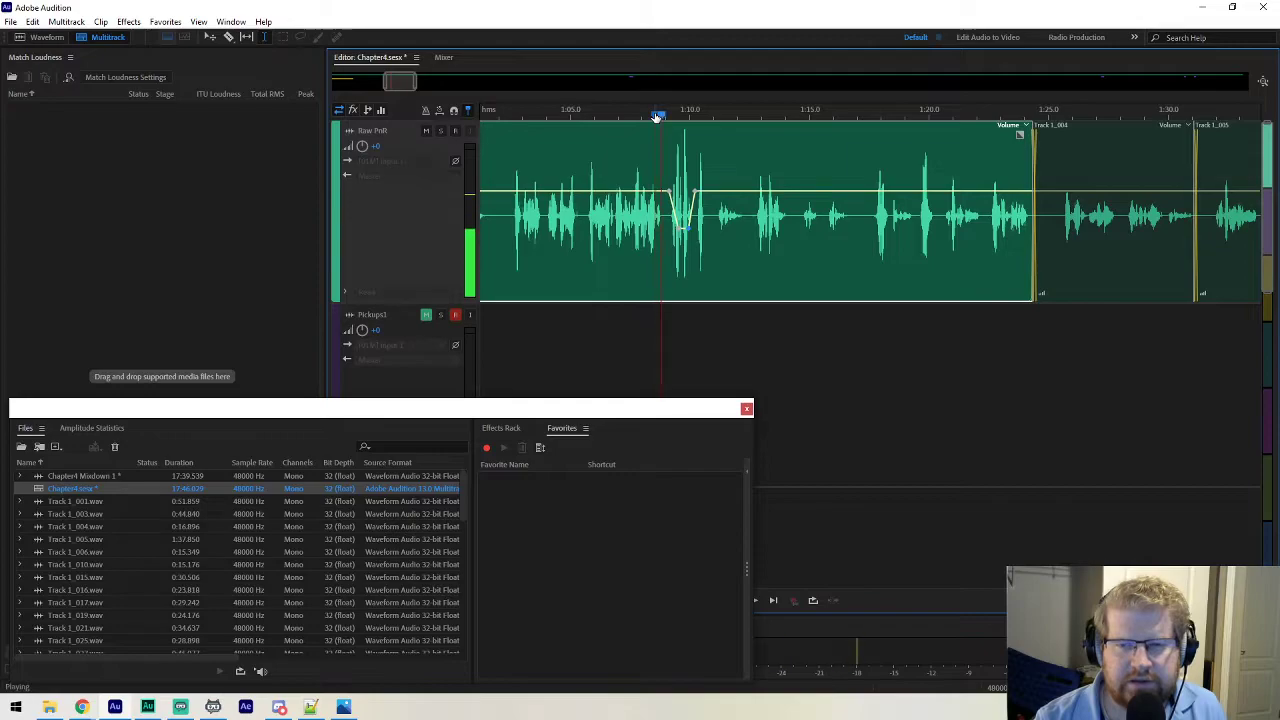
{"action": "key", "text": "space"}
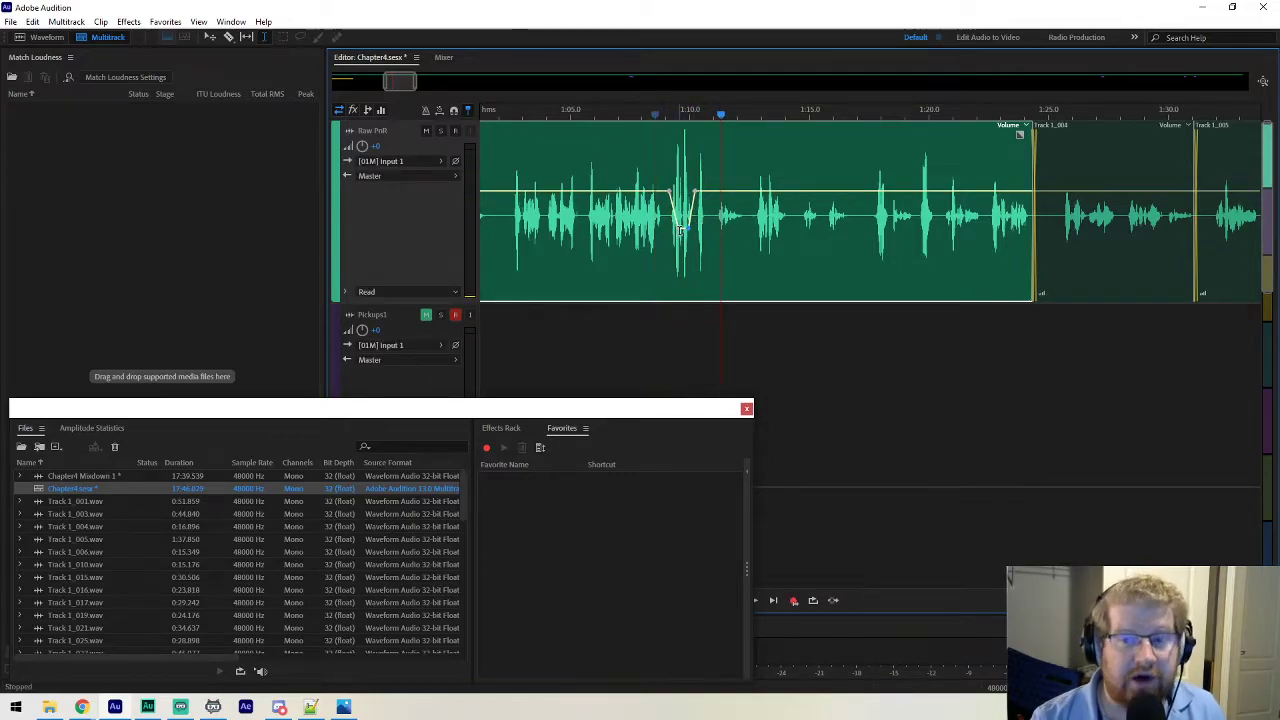
Replay the passage near 1:10, raise its volume dip to about -3 dB and listen to the softened version.
{"action": "mouse_move", "coordinate": [683, 237]}
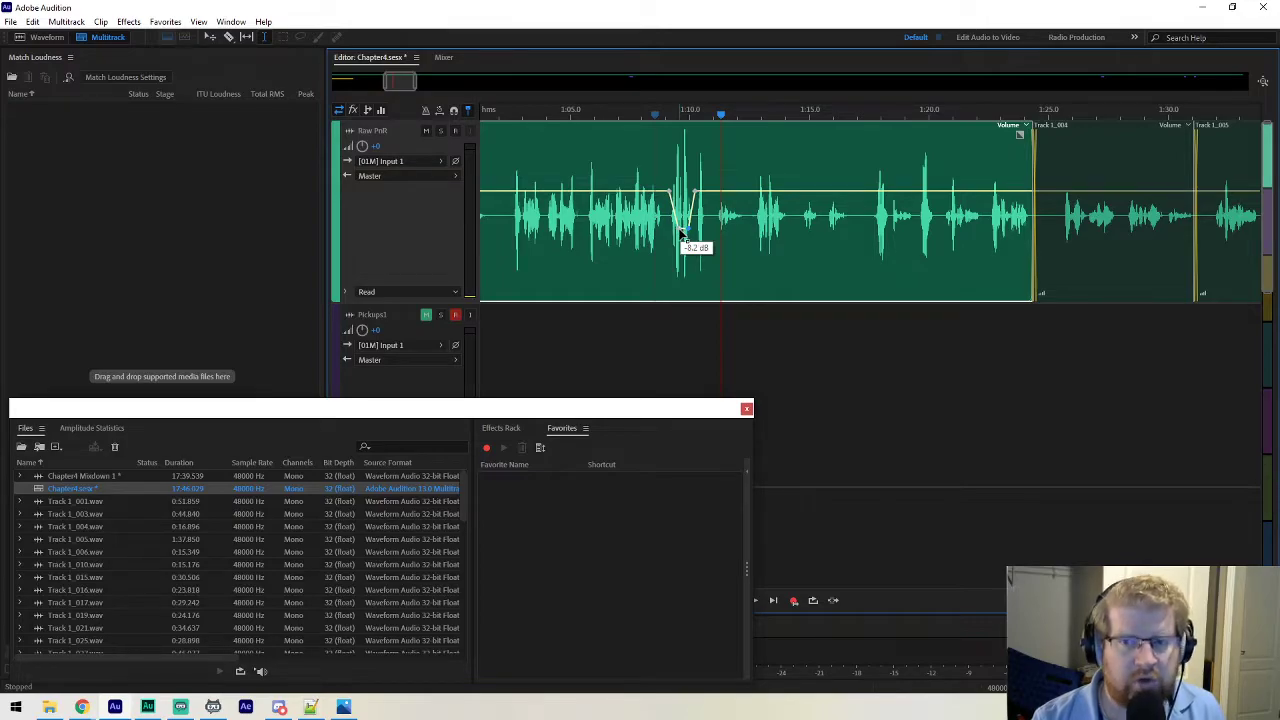
{"action": "left_click", "coordinate": [621, 116]}
{"action": "key", "text": "space"}
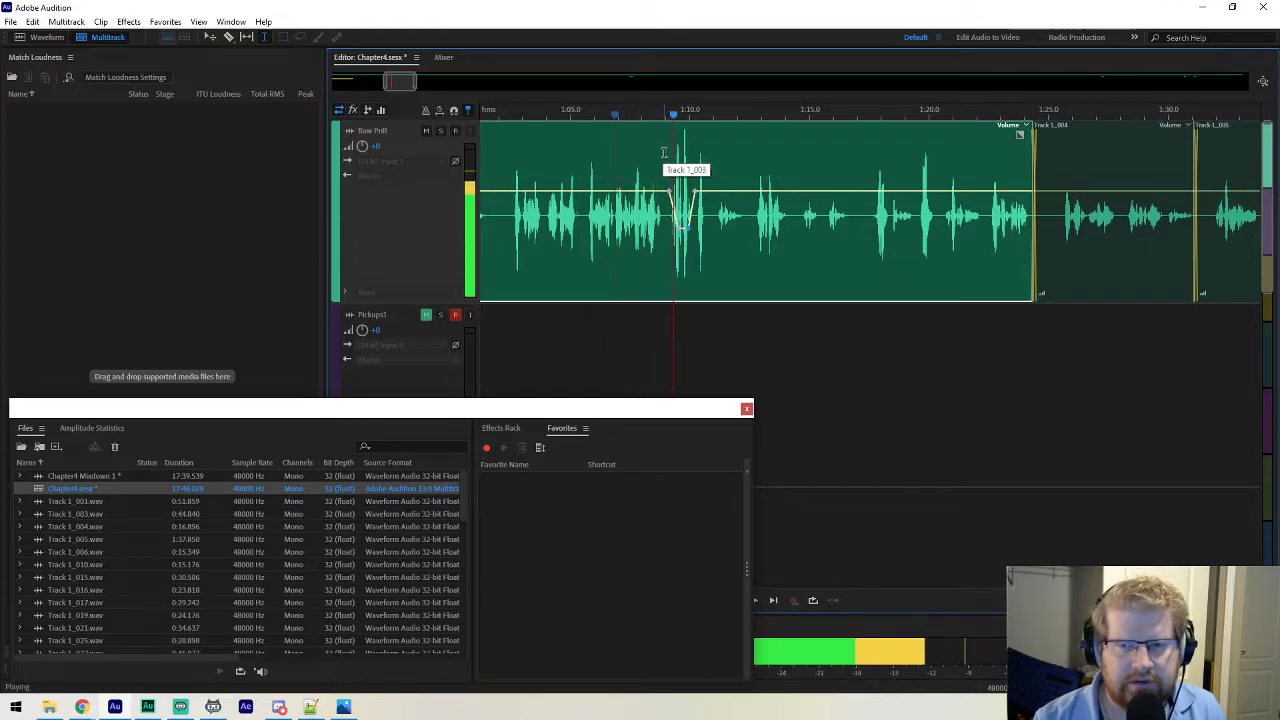
{"action": "key", "text": "space"}
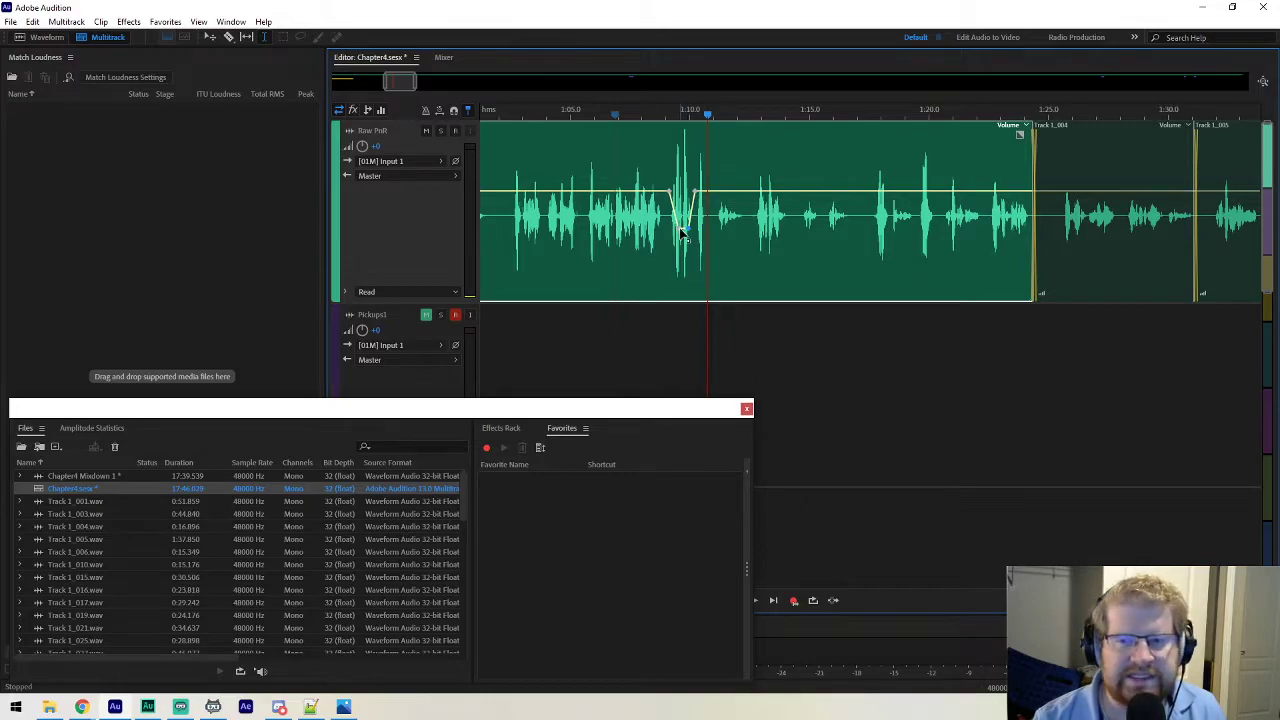
{"action": "left_click_drag", "start_coordinate": [682, 234], "coordinate": [677, 213]}
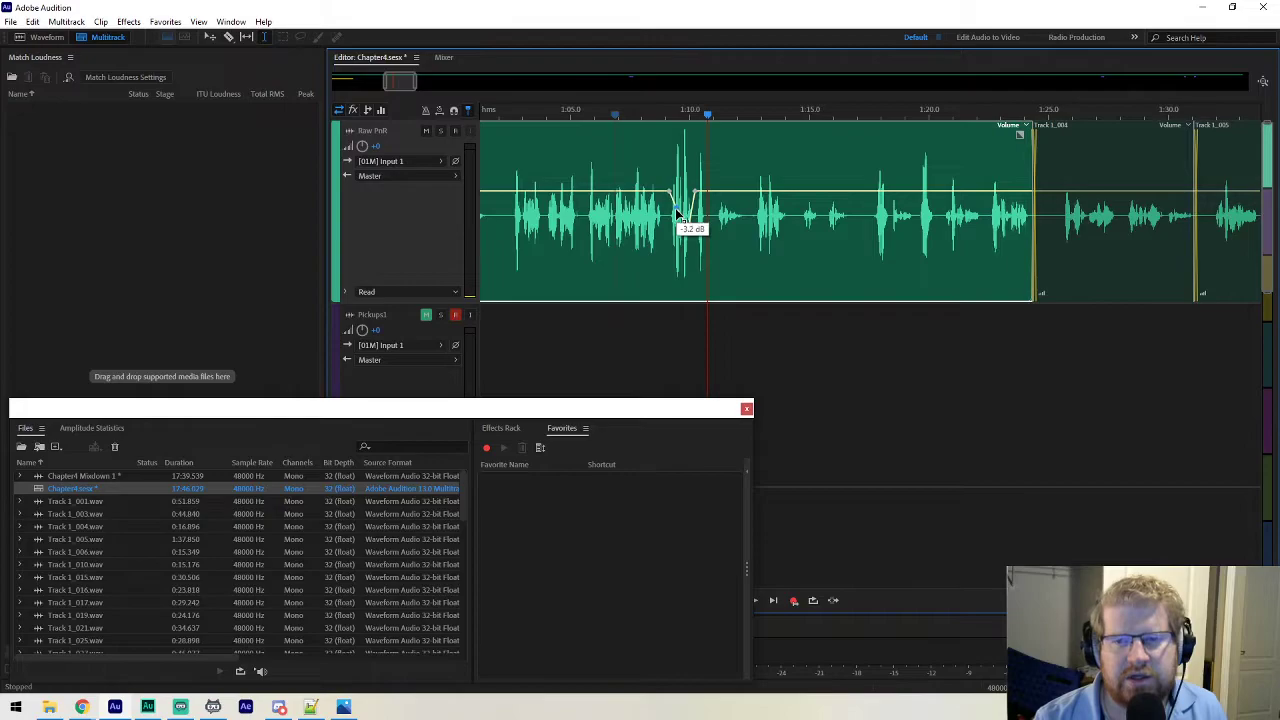
{"action": "mouse_move", "coordinate": [677, 210]}
{"action": "left_mouse_down"}
{"action": "mouse_move", "coordinate": [688, 229]}
{"action": "mouse_move", "coordinate": [689, 214]}
{"action": "left_mouse_up"}
{"action": "left_click", "coordinate": [637, 114]}
{"action": "key", "text": "space"}
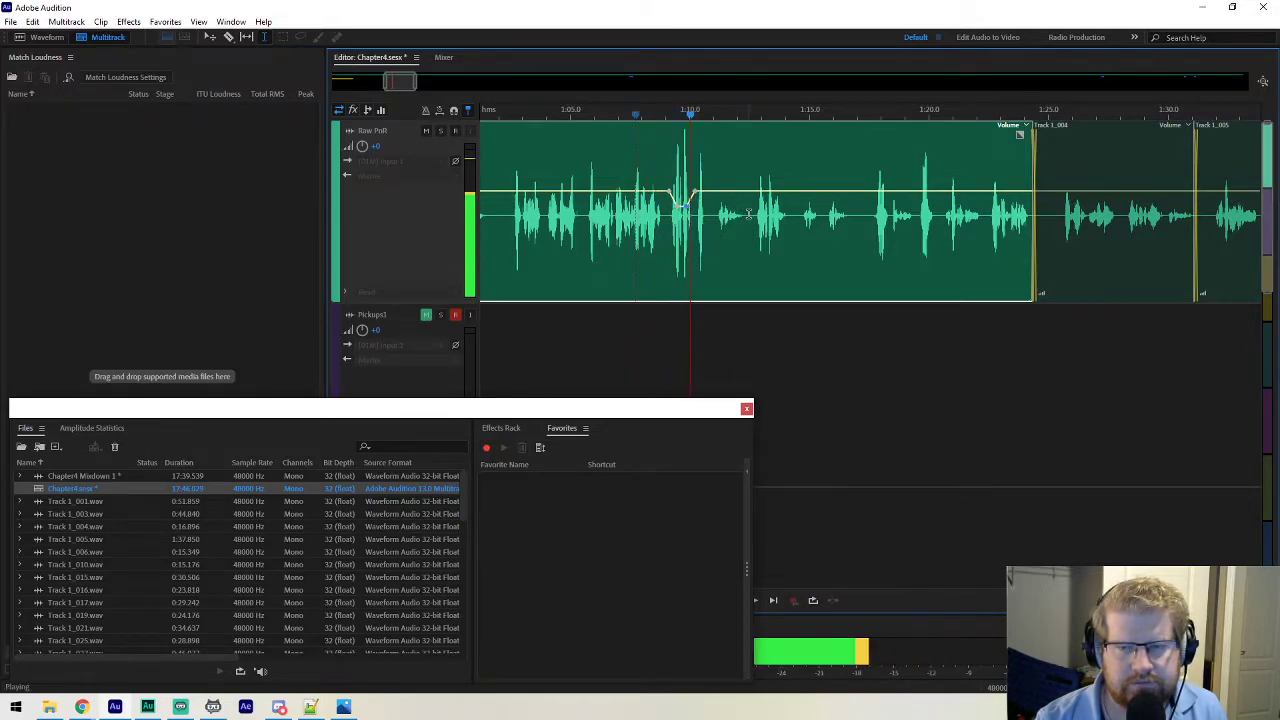
{"action": "key", "text": "space"}
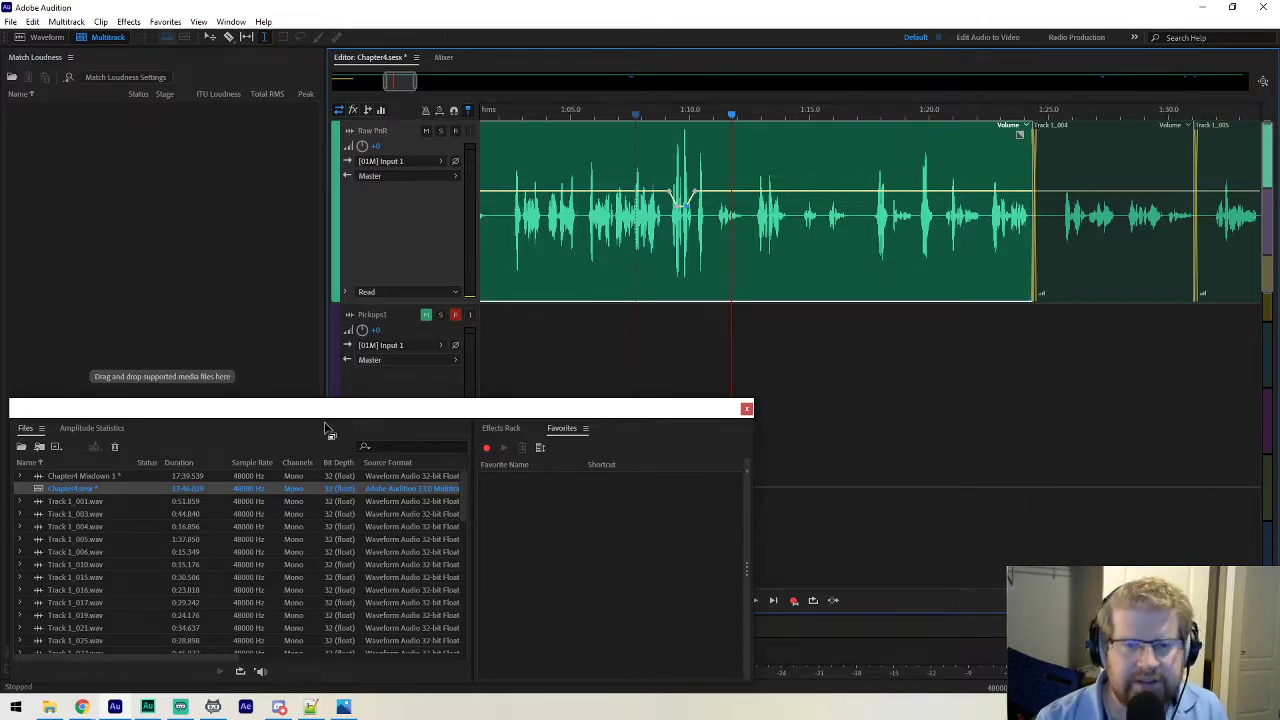
Close the Chapter4 Mixdown 1 file without saving it and return to the Chapter4.sesx session.
{"action": "right_click", "coordinate": [100, 479]}
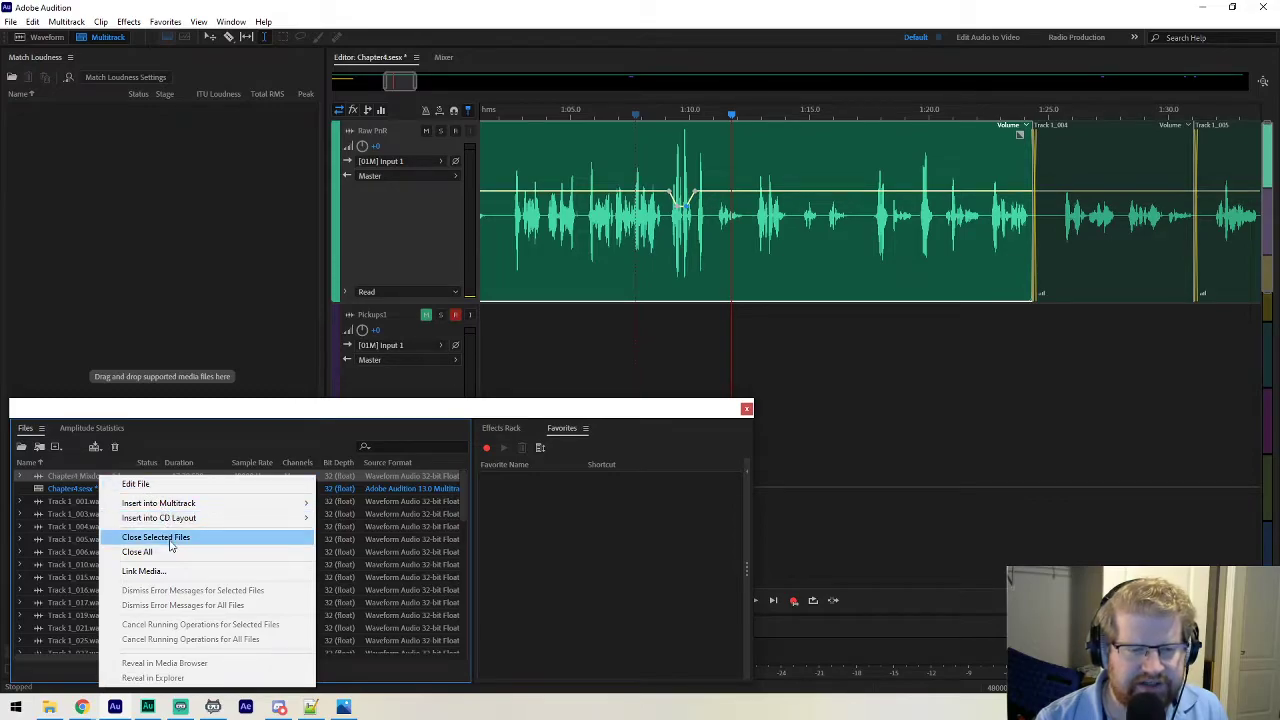
{"action": "left_click", "coordinate": [88, 483]}
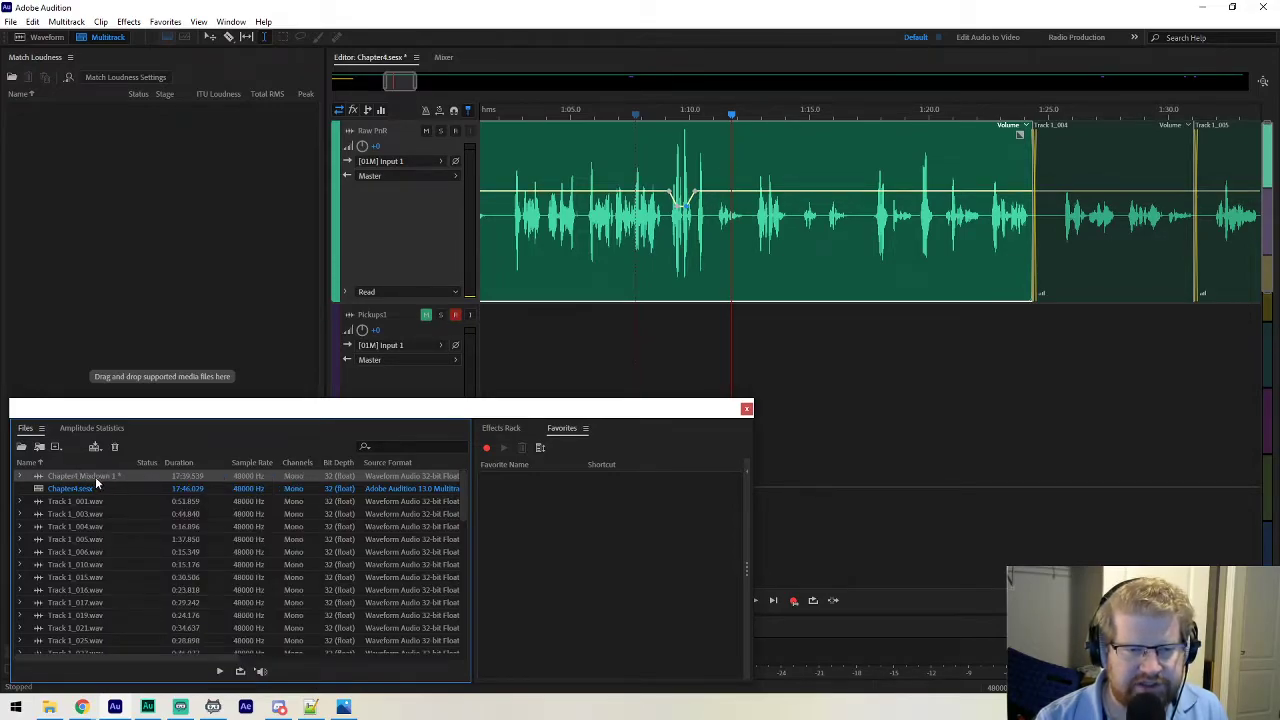
{"action": "right_click", "coordinate": [87, 477]}
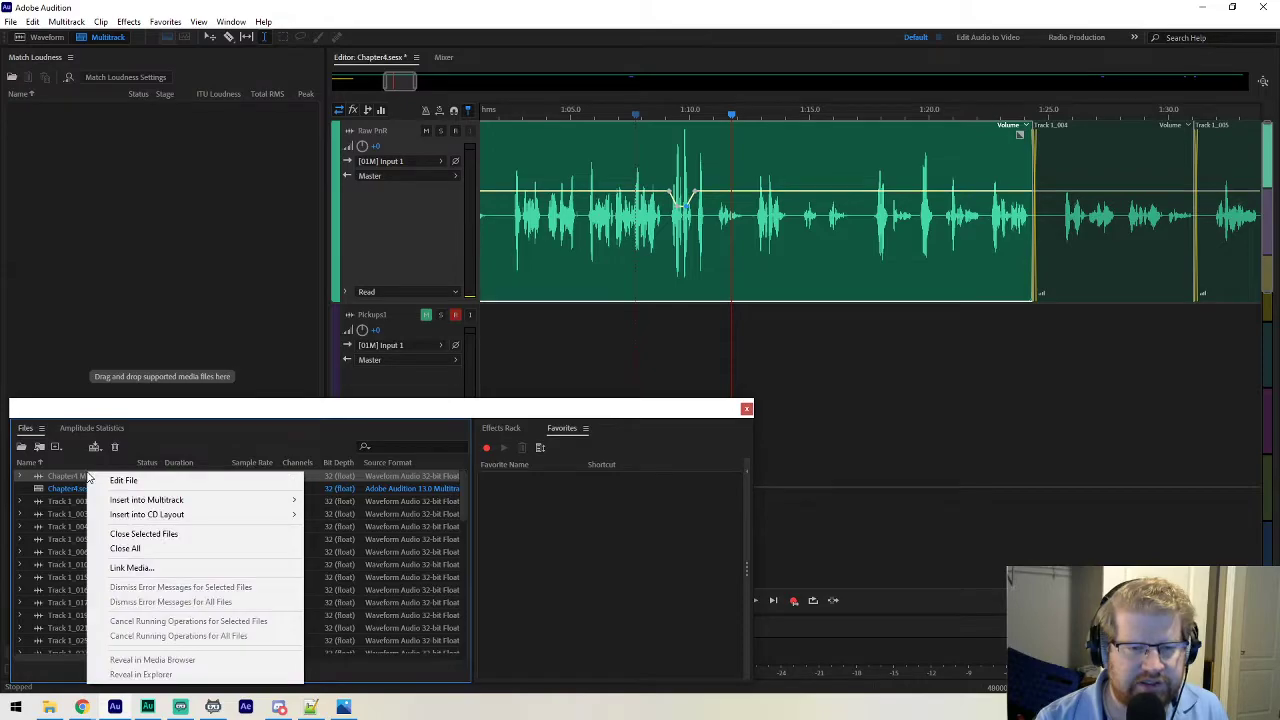
{"action": "left_click", "coordinate": [197, 540]}
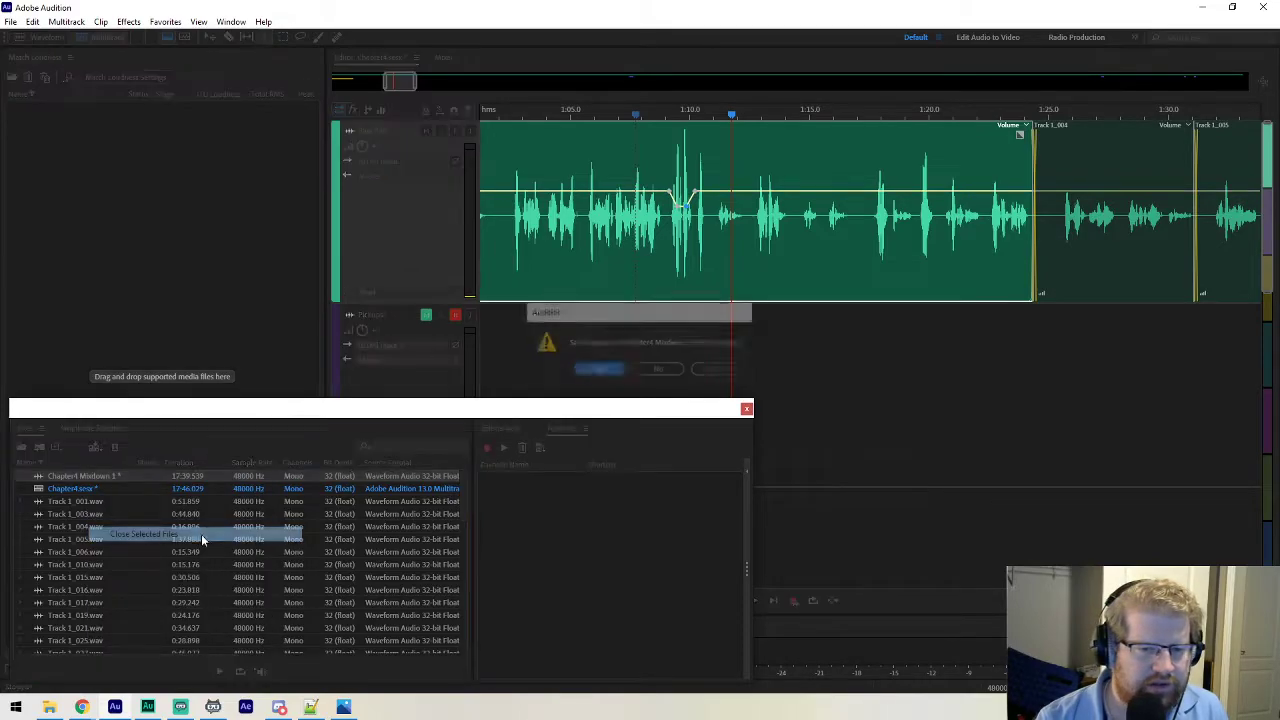
{"action": "left_click", "coordinate": [667, 371]}
{"action": "double_click", "coordinate": [114, 477]}
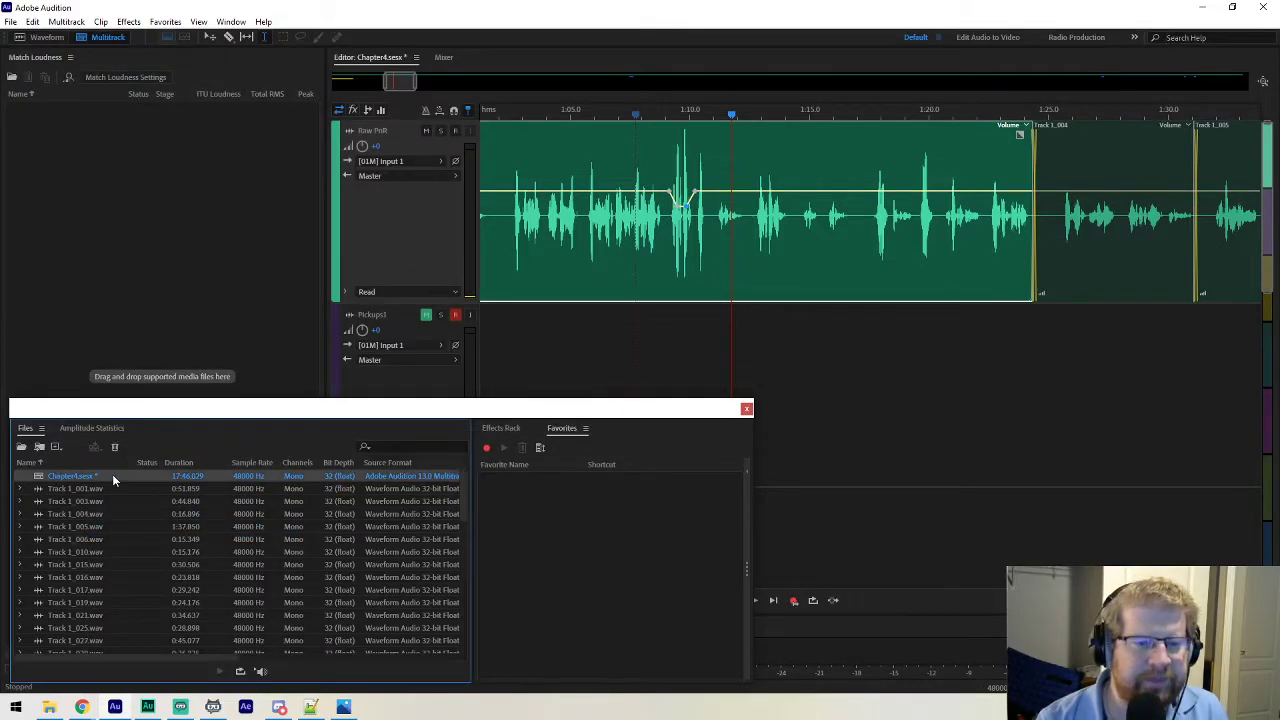
Move the floating panel group out of the main window so the whole multitrack editor is uncovered.
{"action": "left_click_drag", "start_coordinate": [555, 416], "coordinate": [0, 340]}
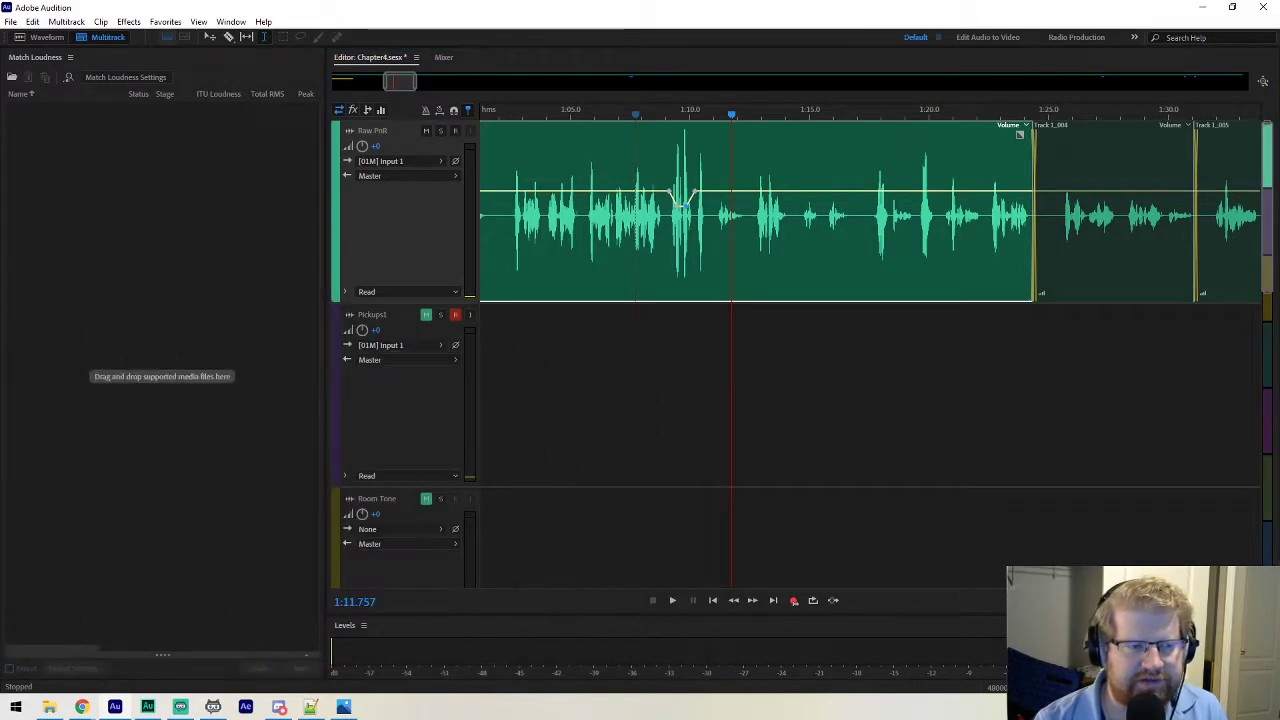
{"action": "key", "text": "alt+Tab"}
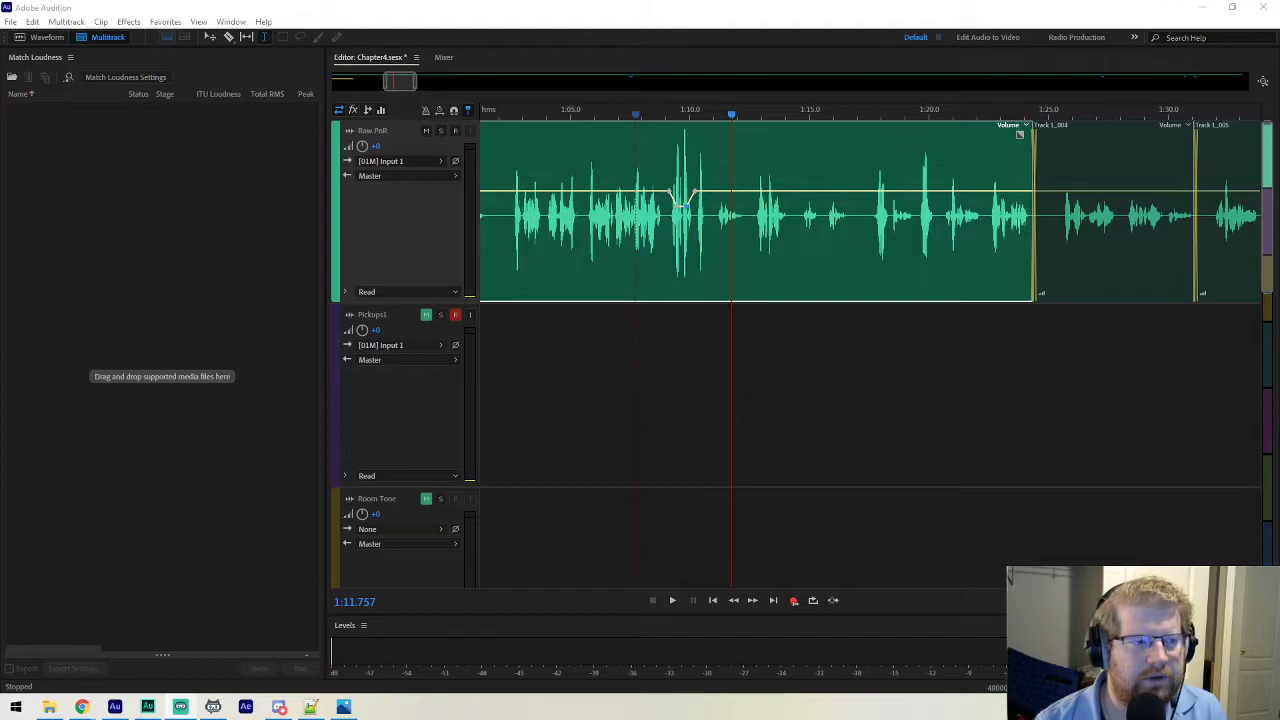
{"action": "left_click", "coordinate": [724, 8]}
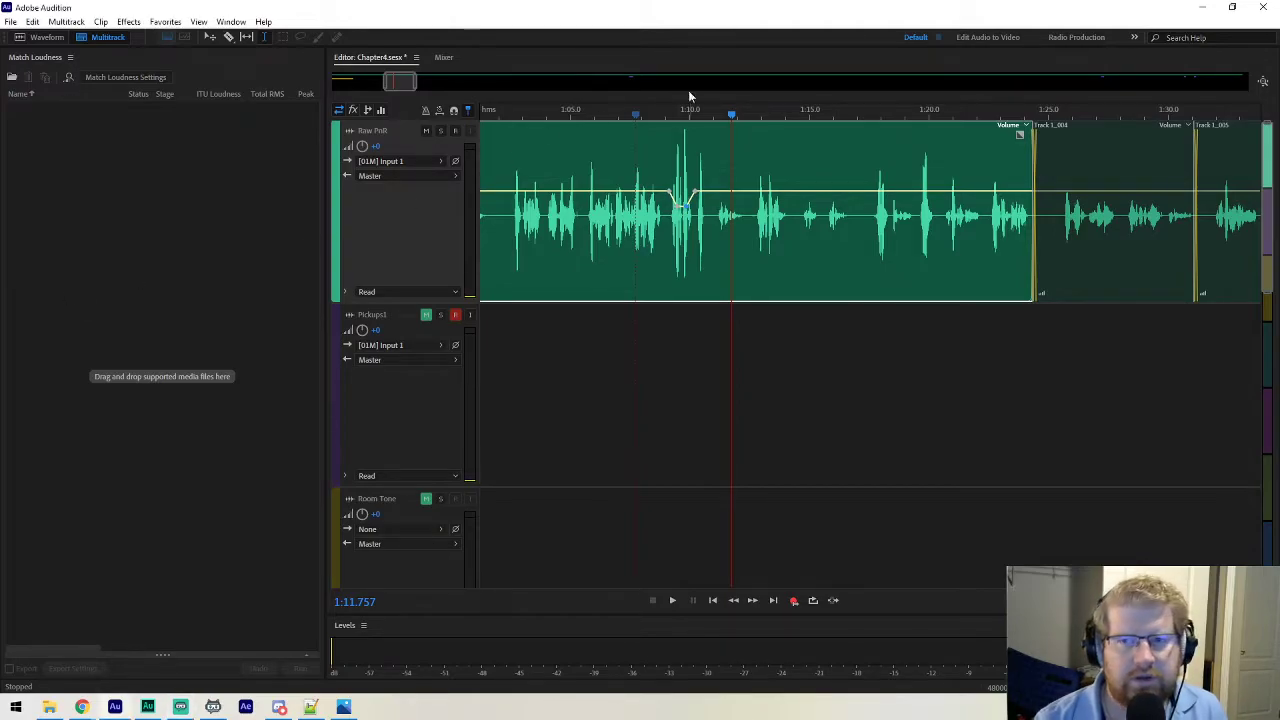
Mix down the entire session to a new file and view roughly the first 2:20 of its waveform.
{"action": "right_click", "coordinate": [667, 144]}
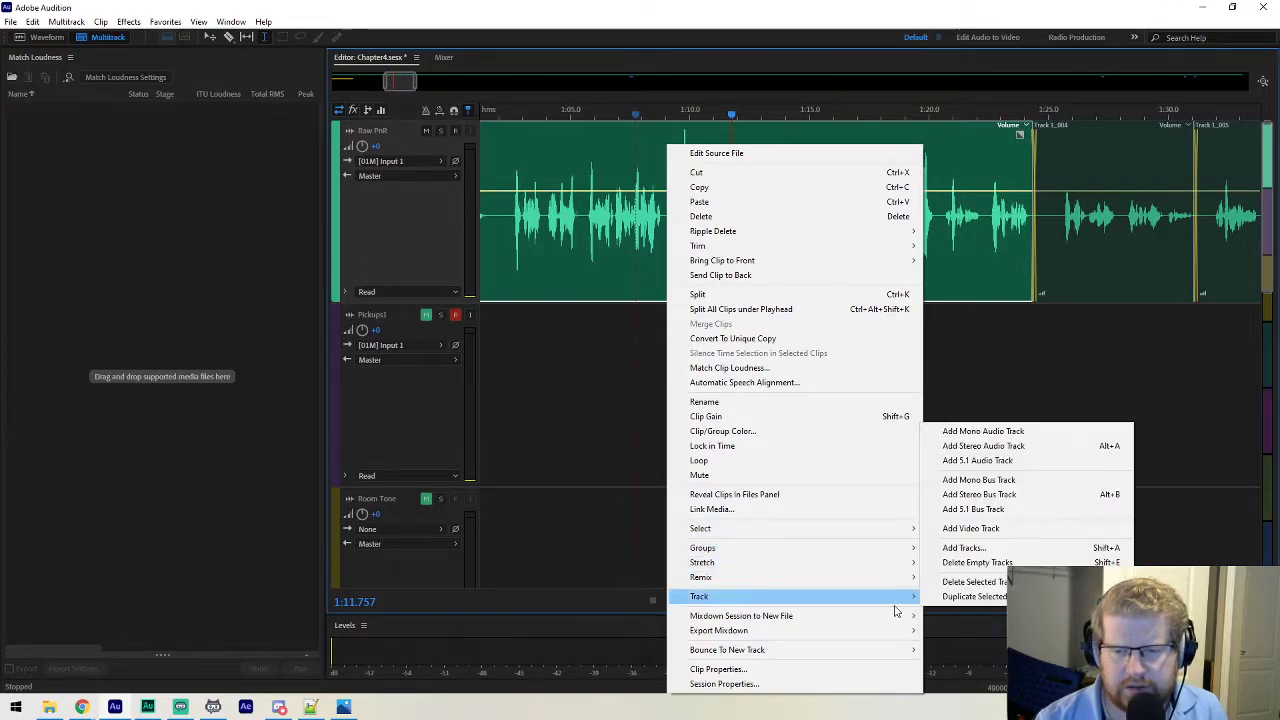
{"action": "mouse_move", "coordinate": [905, 615]}
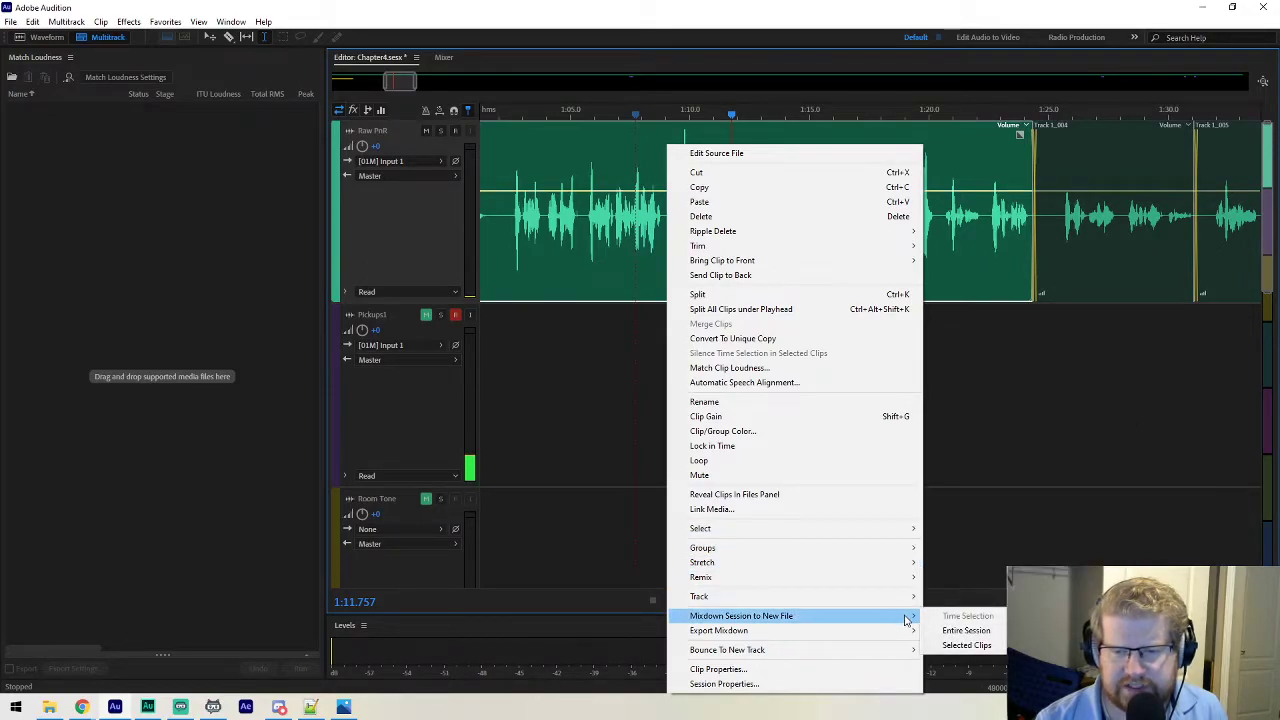
{"action": "left_click", "coordinate": [985, 632]}
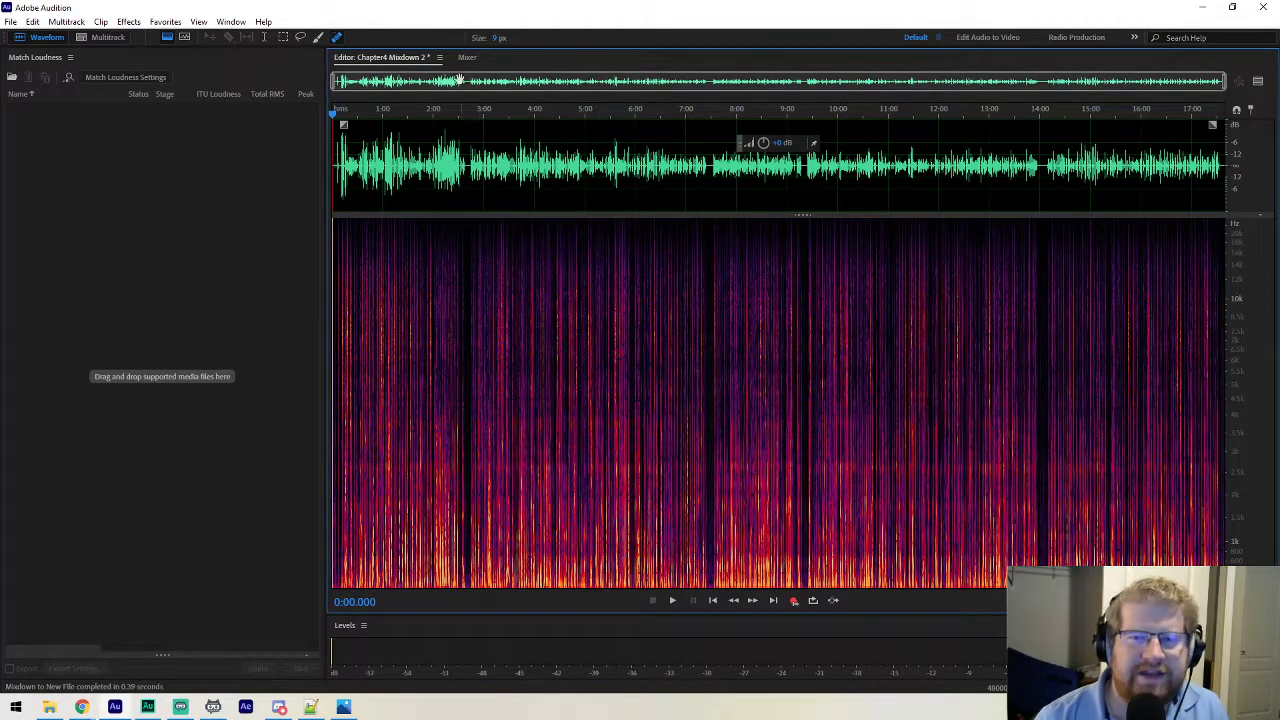
{"action": "scroll", "coordinate": [450, 84], "scroll_direction": "up", "scroll_amount": 5}
{"action": "left_click_drag", "start_coordinate": [450, 84], "coordinate": [203, 94]}
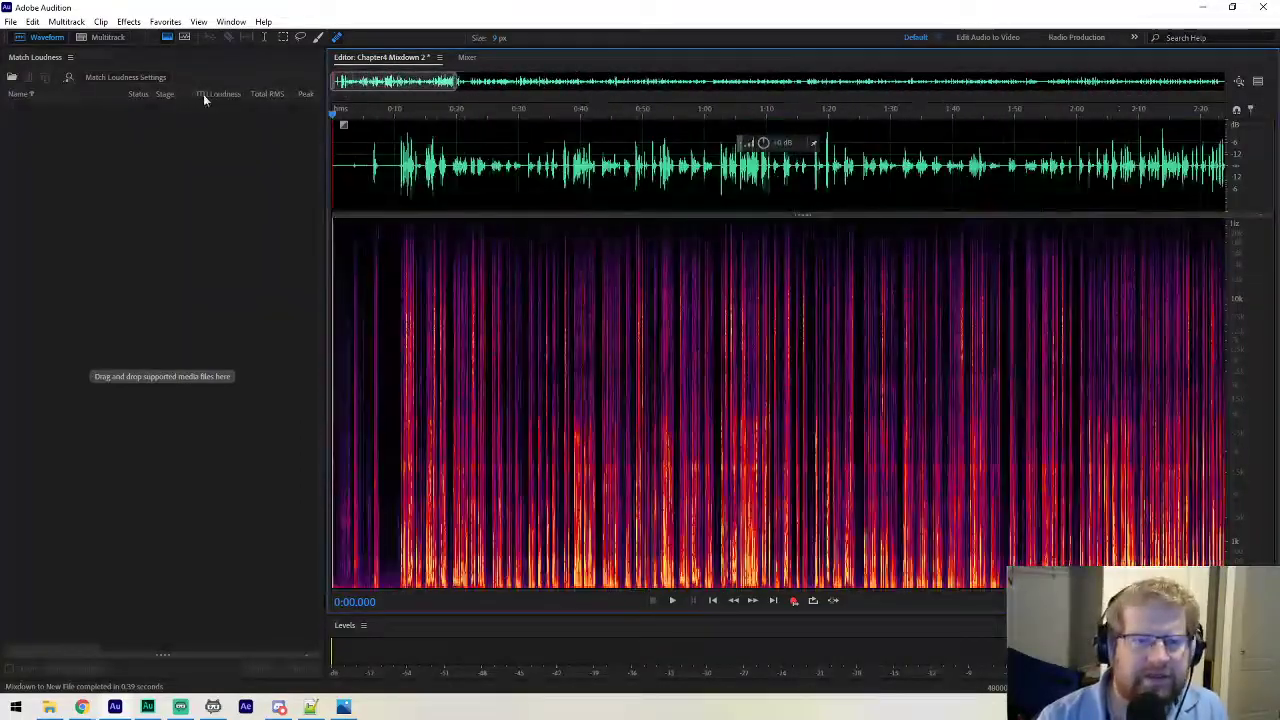
Close the Match Loudness panel and hide the spectral frequency display so the mixdown waveform fills the editor.
{"action": "right_click", "coordinate": [37, 59]}
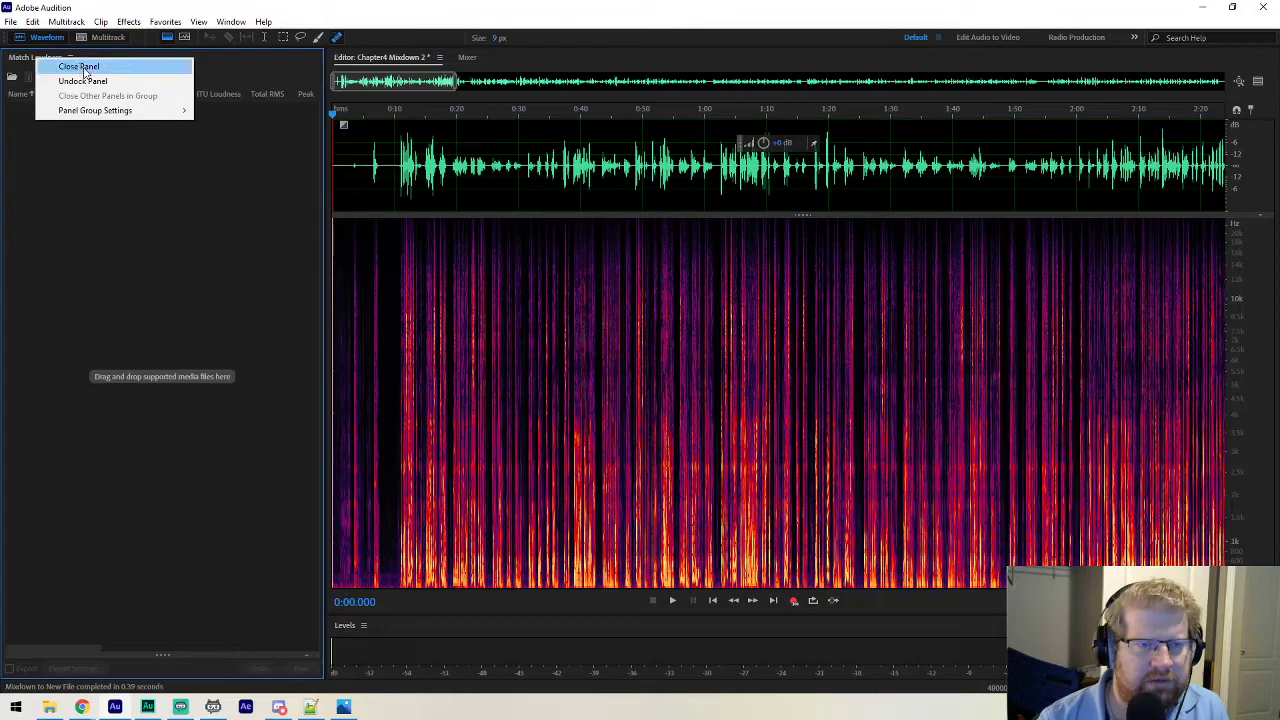
{"action": "left_click", "coordinate": [437, 4]}
{"action": "left_click", "coordinate": [232, 21]}
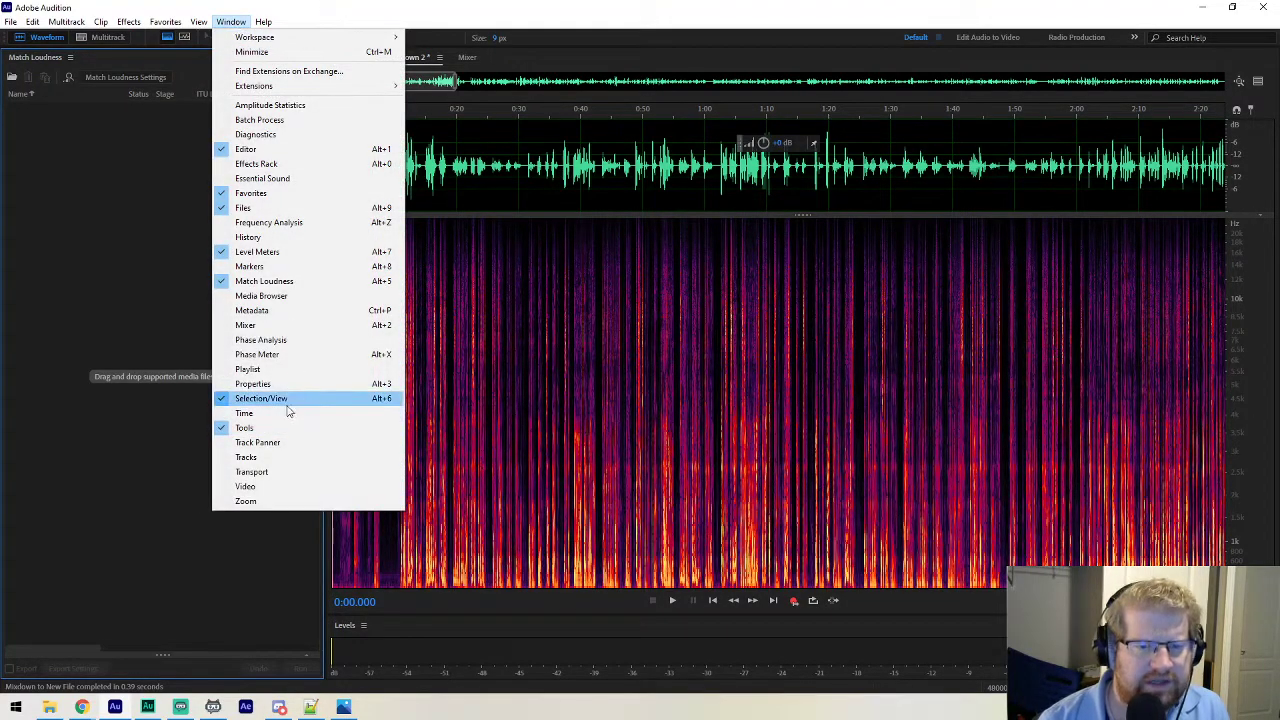
{"action": "left_click", "coordinate": [278, 281]}
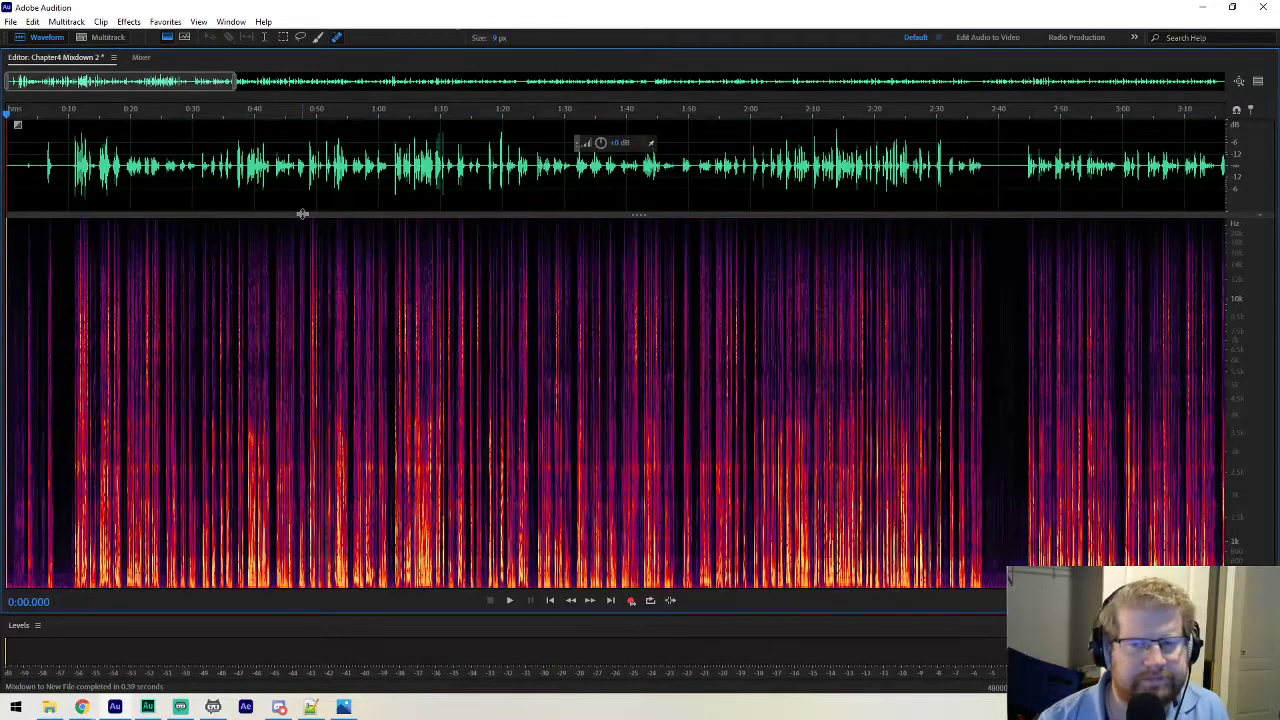
{"action": "left_click", "coordinate": [168, 39]}
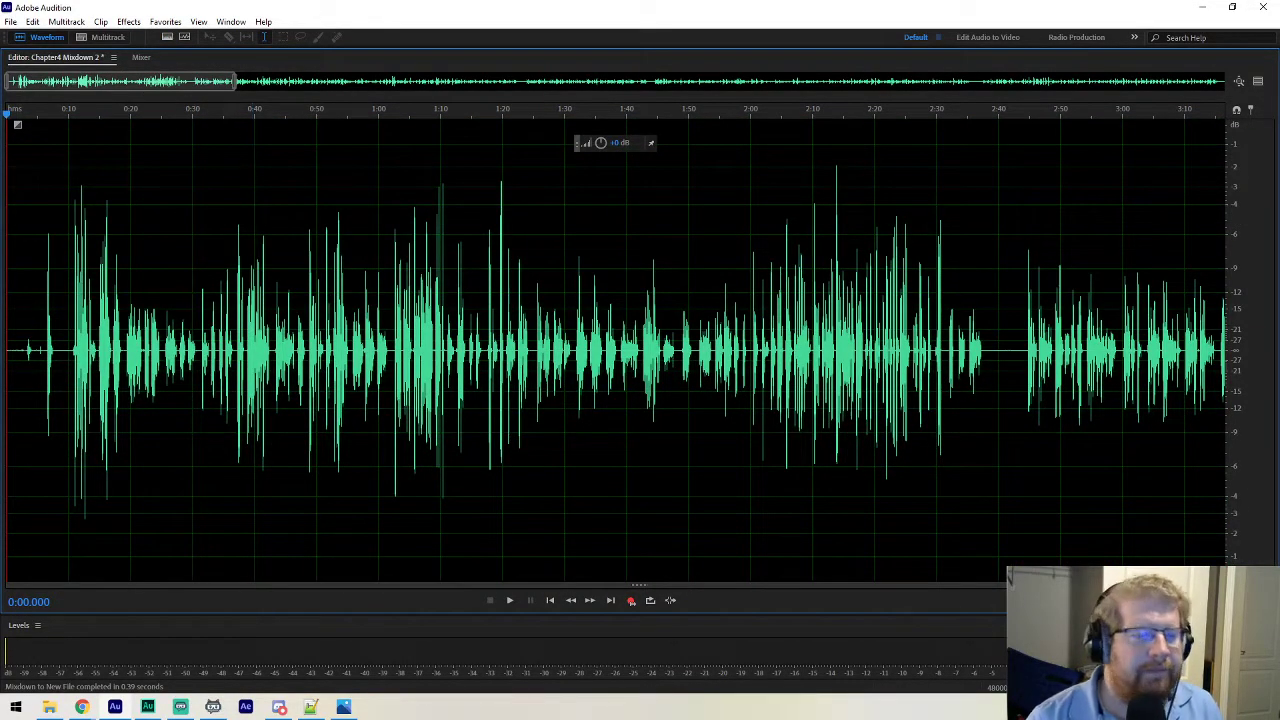
Bring the floating panel group over the editor, scan the mixdown's amplitude statistics and close the group.
{"action": "left_click_drag", "start_coordinate": [2, 146], "coordinate": [559, 119]}
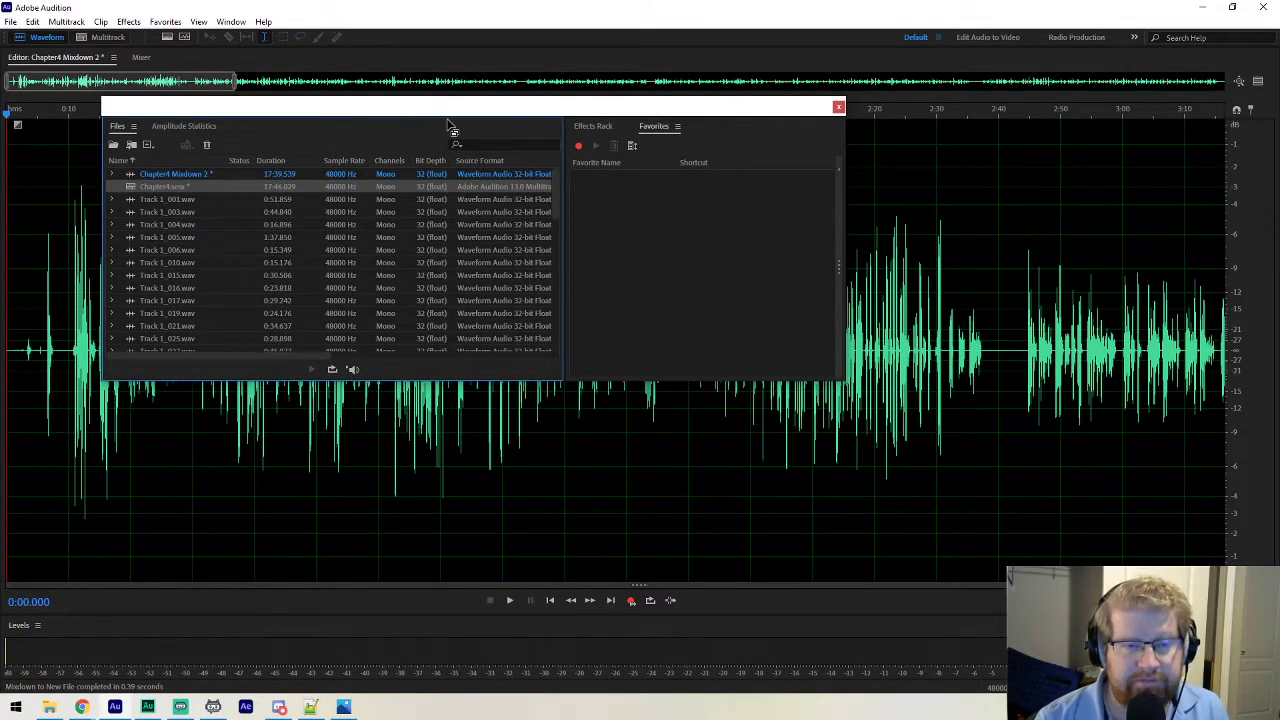
{"action": "left_click", "coordinate": [183, 126]}
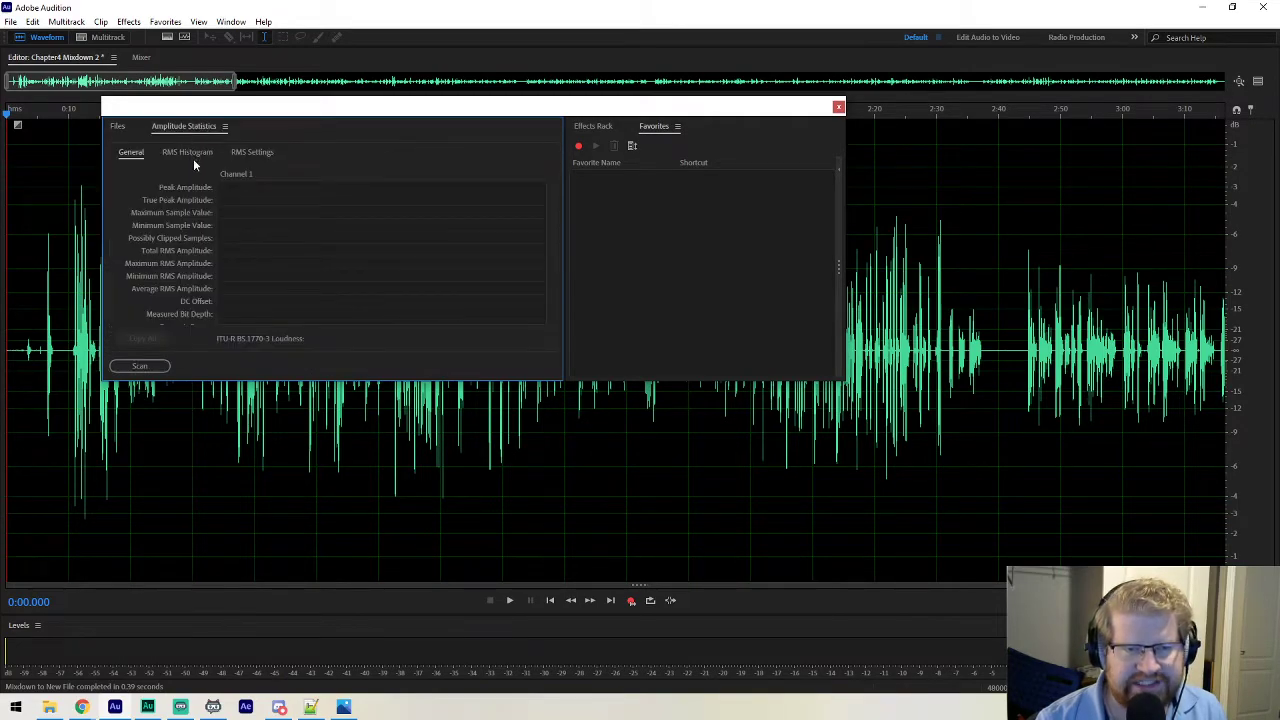
{"action": "left_click", "coordinate": [145, 366]}
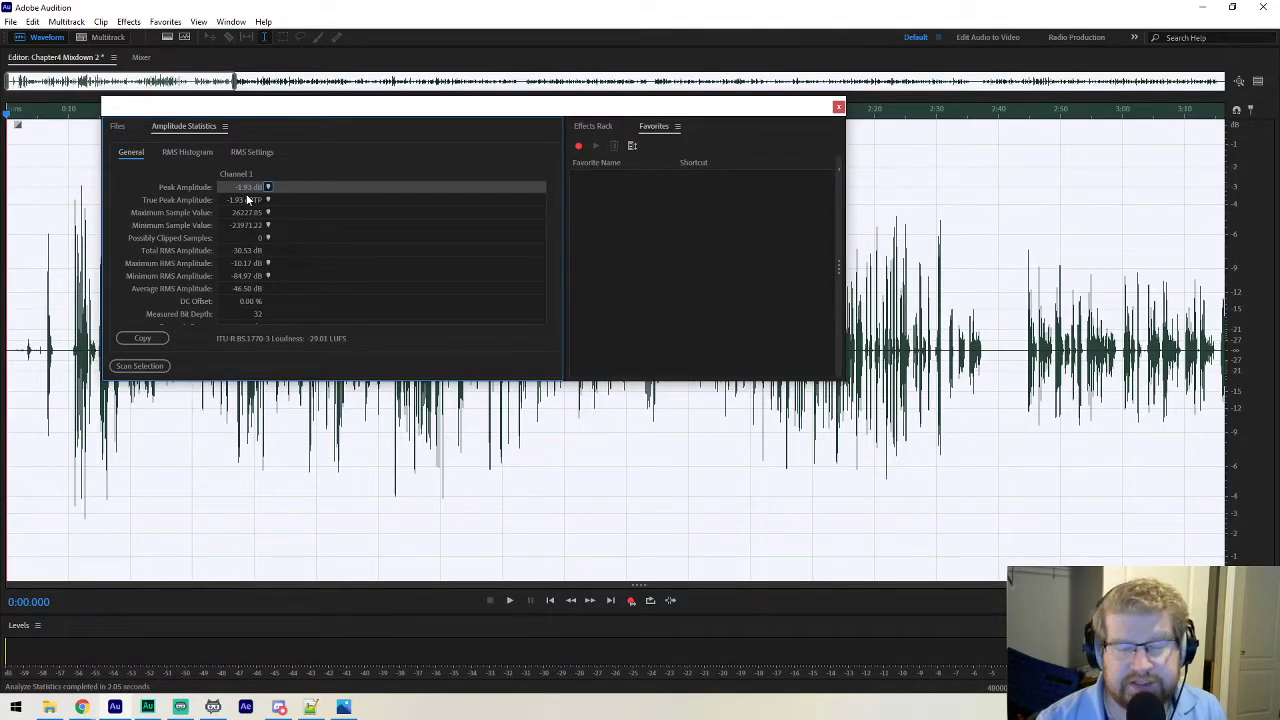
{"action": "left_click", "coordinate": [839, 108]}
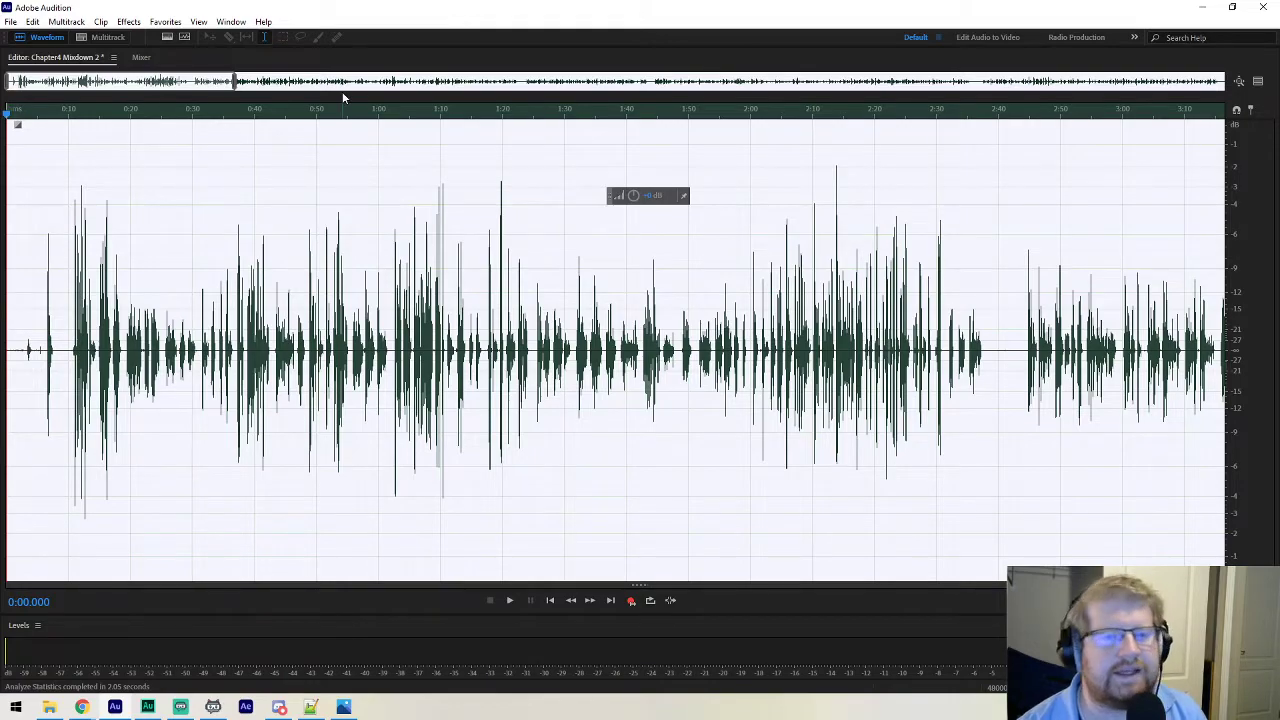
Reopen the Amplitude Statistics and Files panels in the floating window.
{"action": "left_click", "coordinate": [230, 22]}
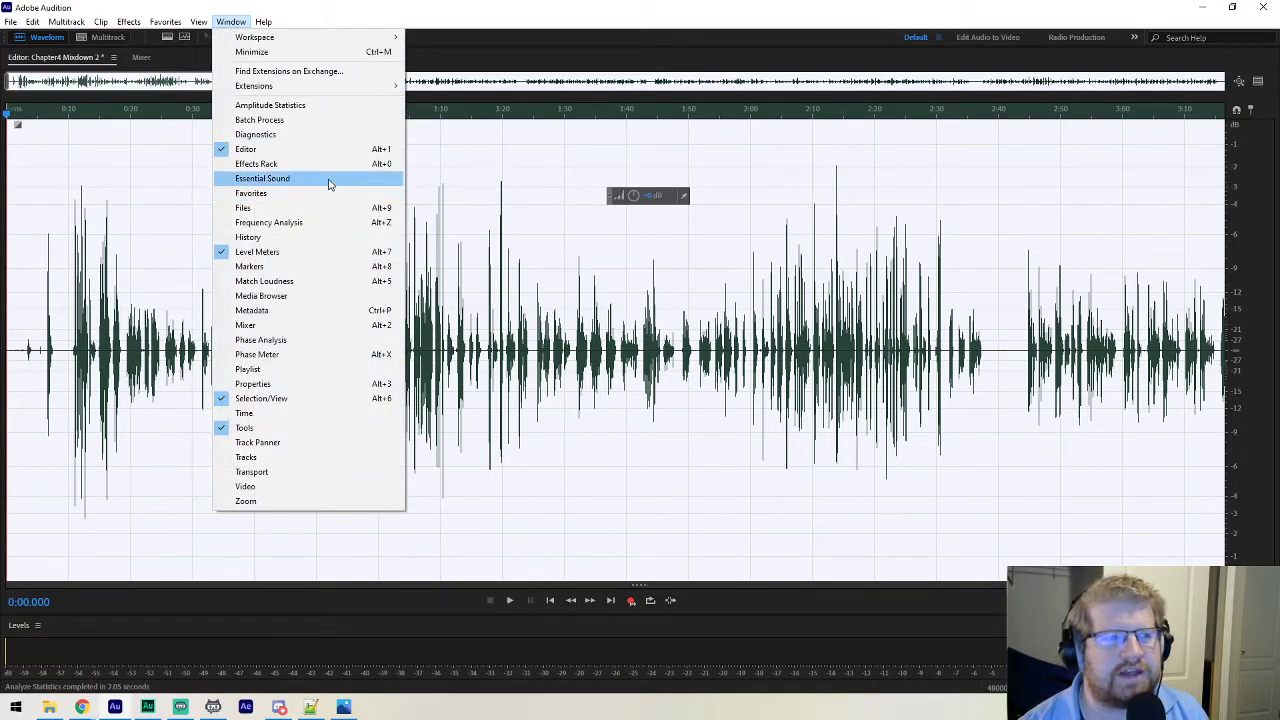
{"action": "left_click", "coordinate": [318, 105]}
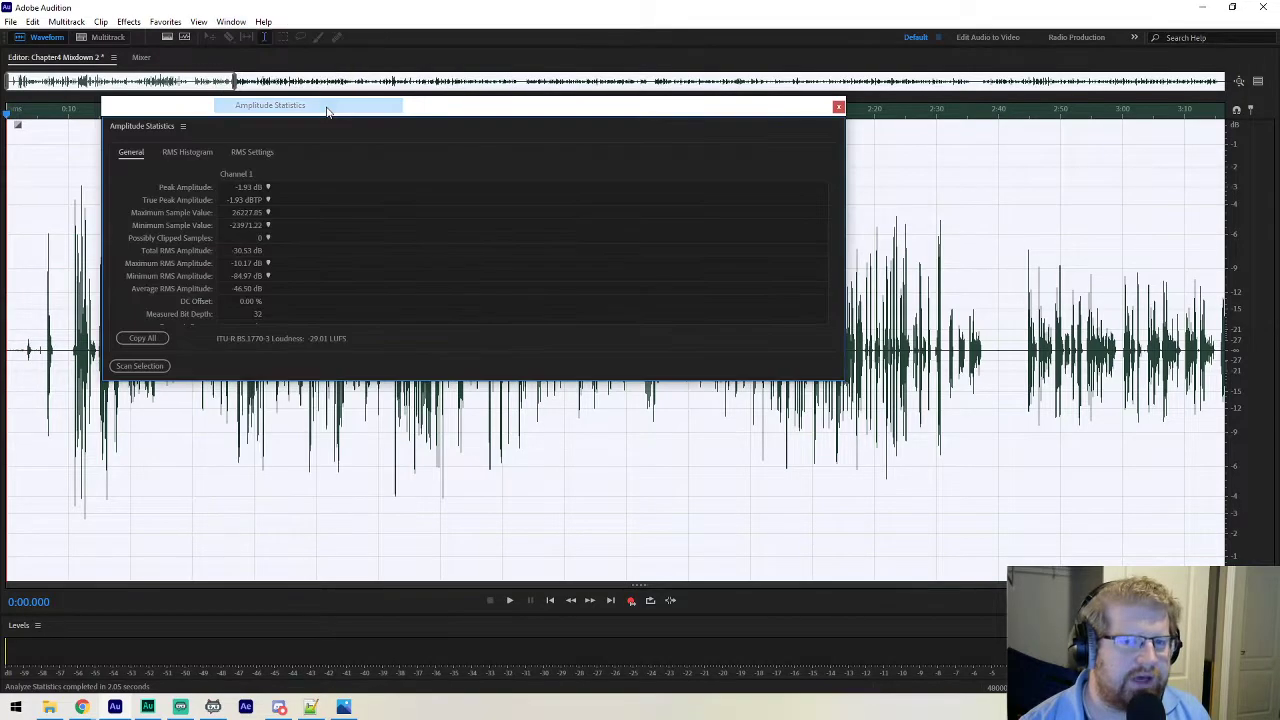
{"action": "left_click", "coordinate": [230, 22]}
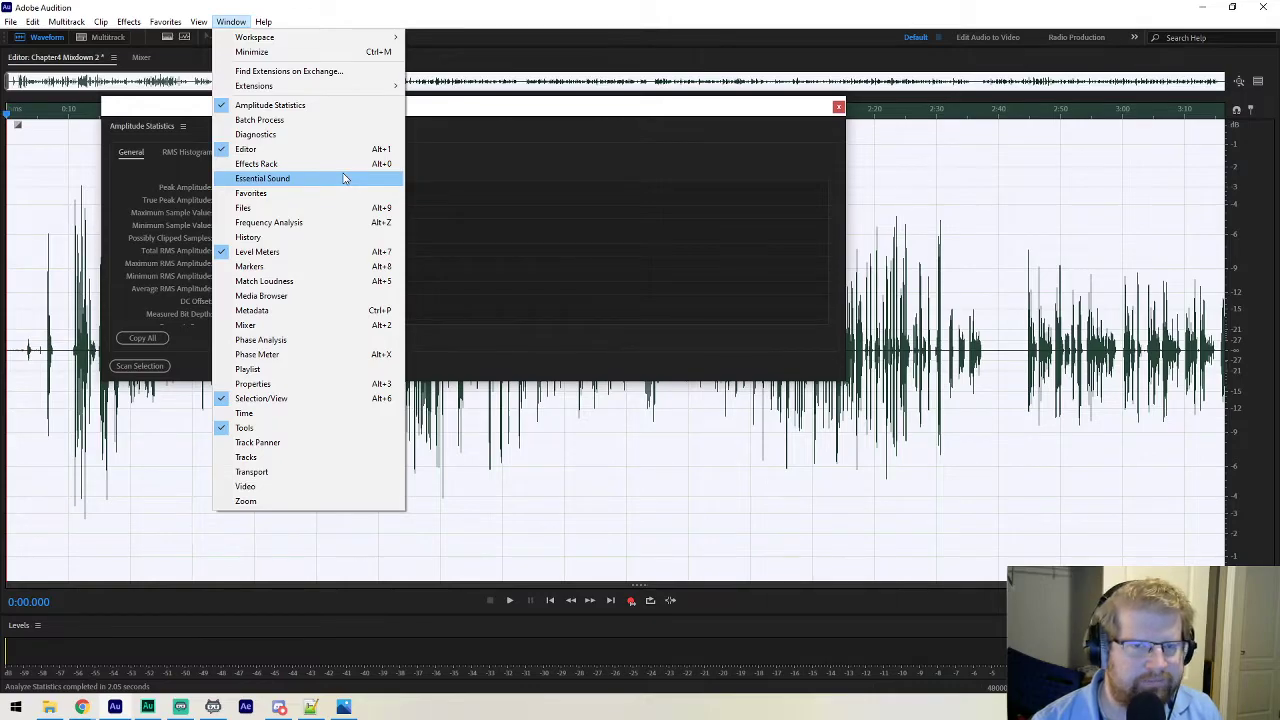
{"action": "left_click", "coordinate": [306, 207]}
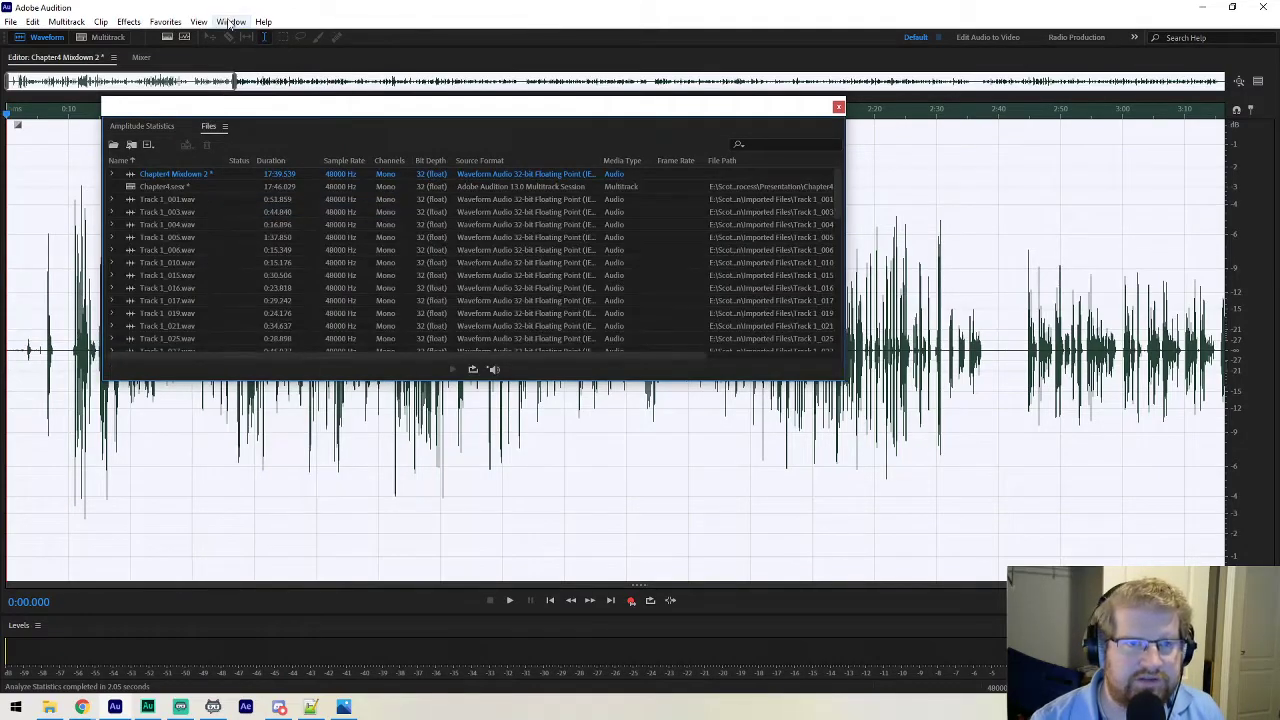
{"action": "left_click", "coordinate": [229, 23]}
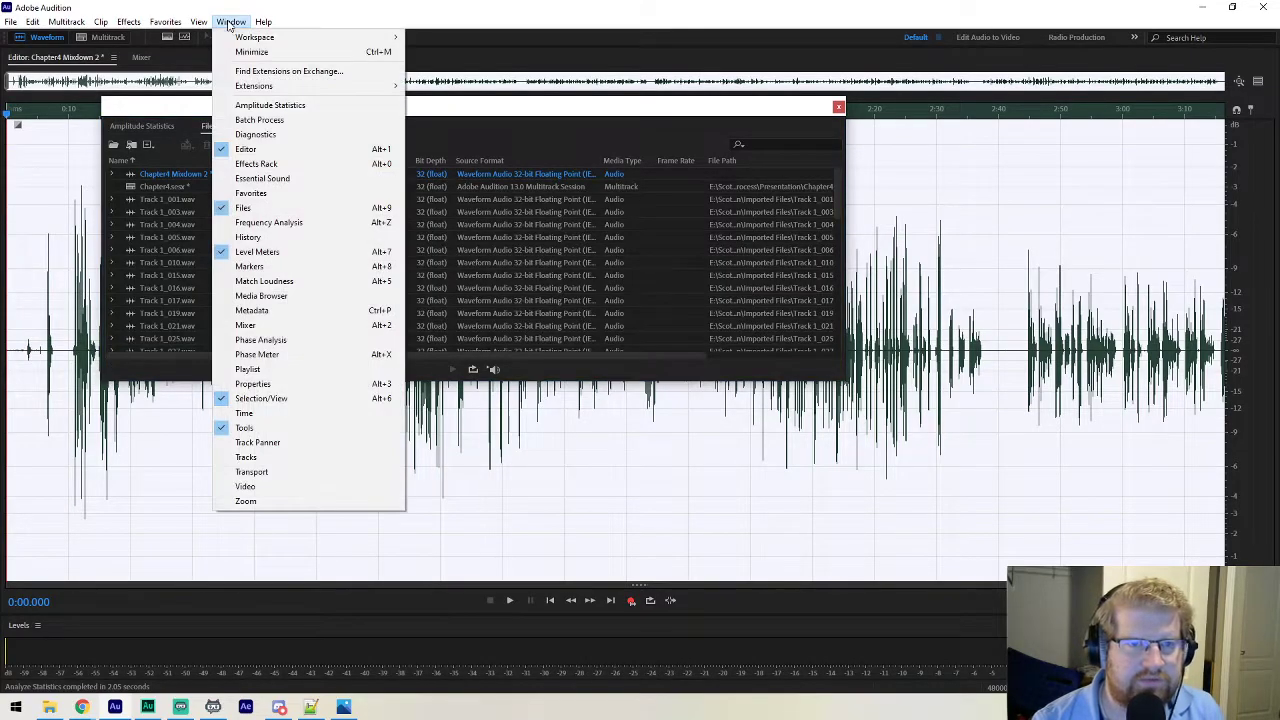
{"action": "left_click", "coordinate": [305, 281]}
{"action": "left_click", "coordinate": [231, 22]}
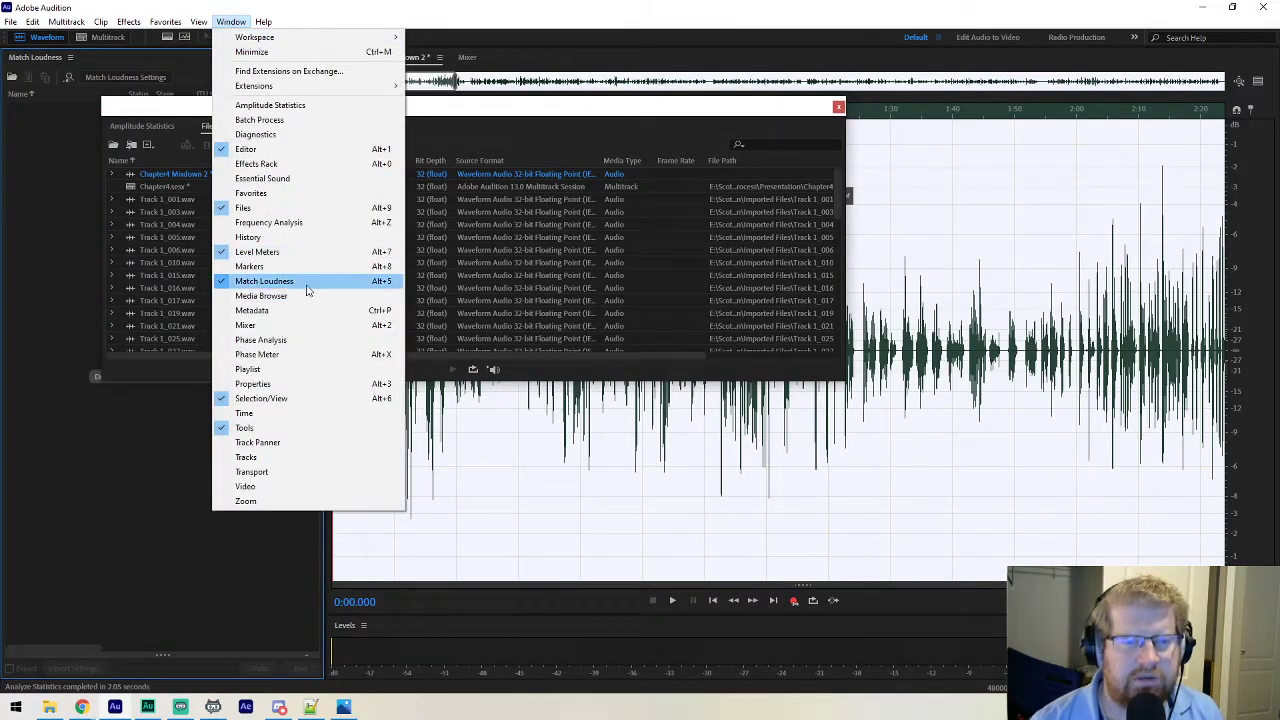
{"action": "left_click", "coordinate": [305, 281]}
Reopen the Effects Rack and Favorites panels, and place the Files panel ahead of Amplitude Statistics.
{"action": "left_click", "coordinate": [231, 22]}
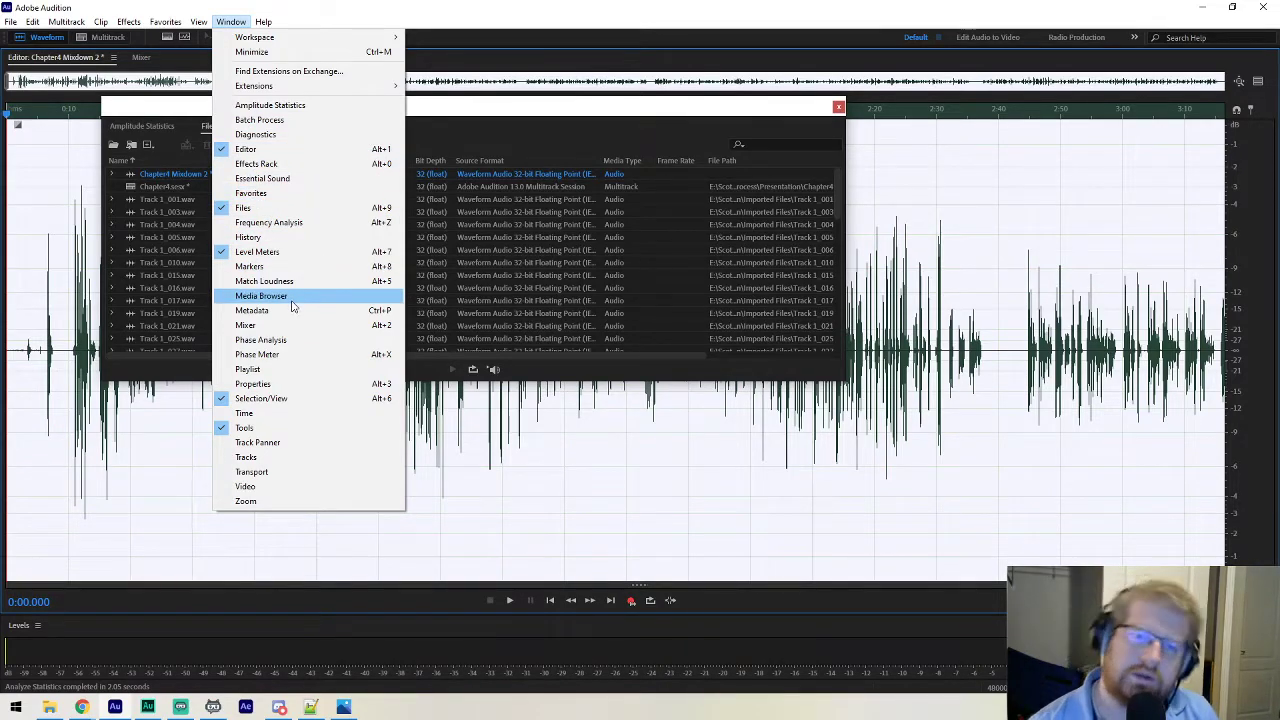
{"action": "left_click", "coordinate": [268, 164]}
{"action": "left_click", "coordinate": [231, 22]}
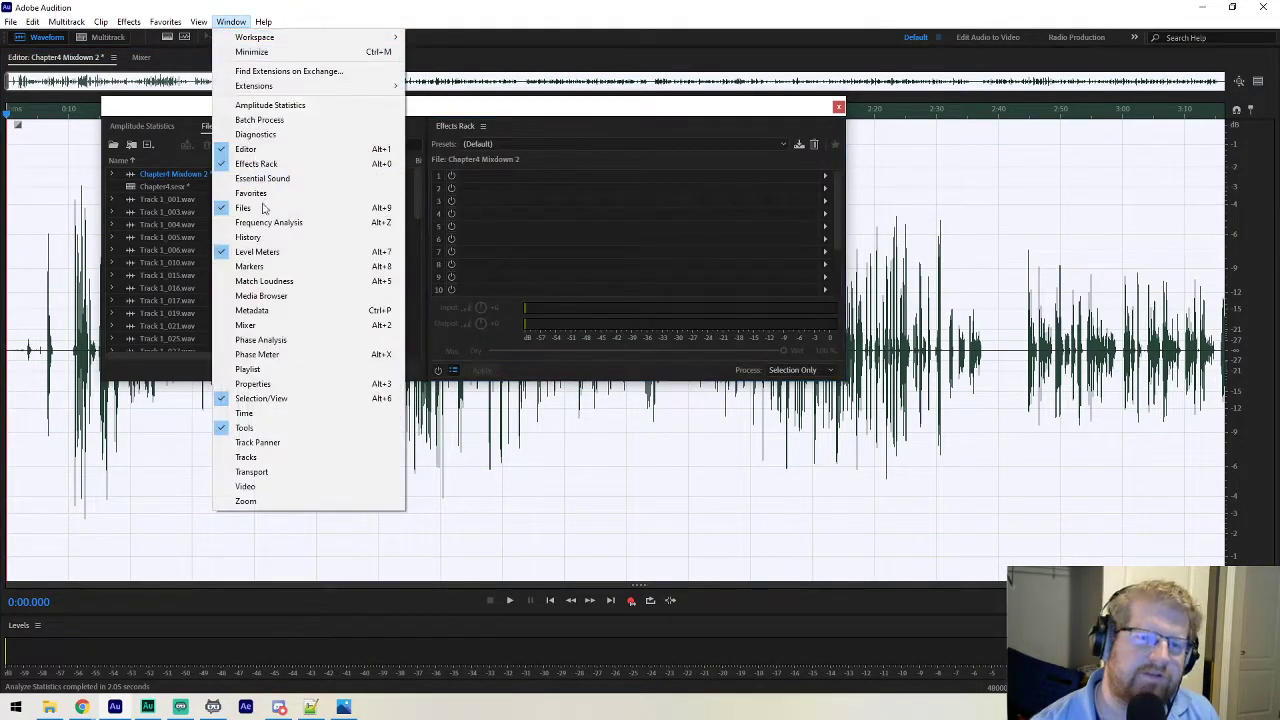
{"action": "left_click", "coordinate": [251, 193]}
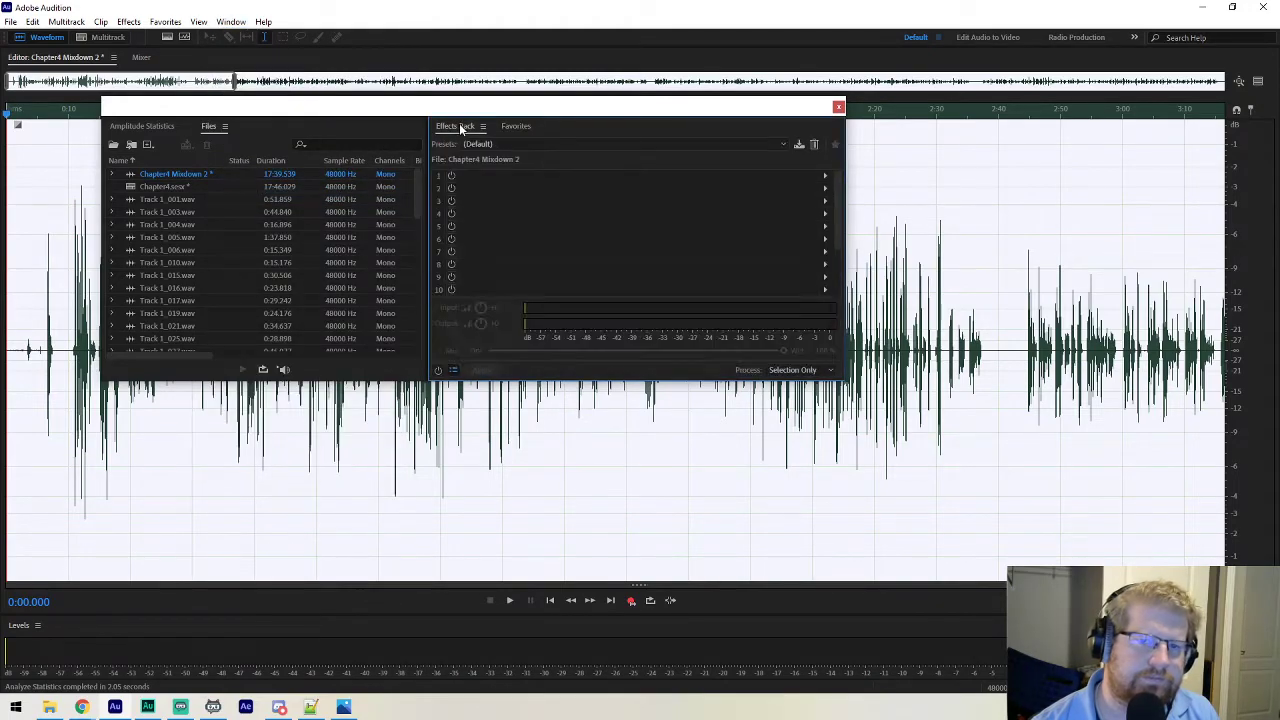
{"action": "left_click_drag", "start_coordinate": [207, 127], "coordinate": [118, 126]}
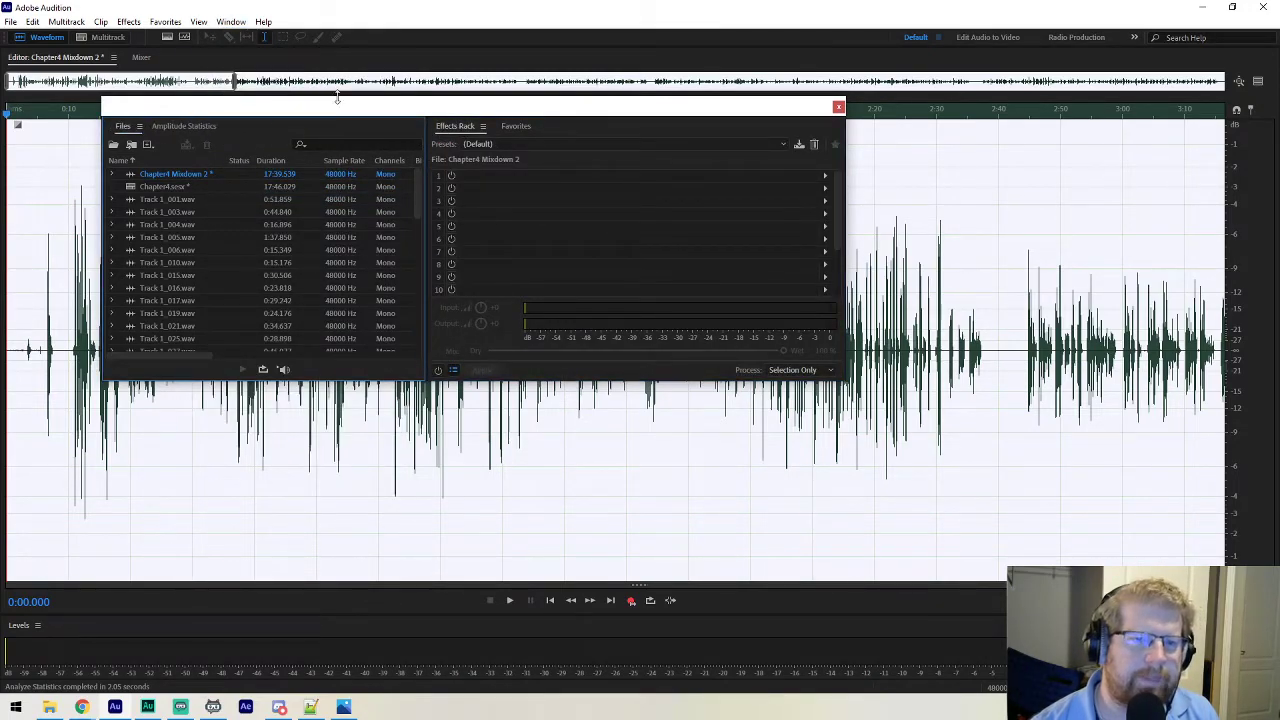
Move the floating panel group out of the main window, checking the Chapter4.sesx session before returning to the mixdown waveform.
{"action": "left_click_drag", "start_coordinate": [555, 112], "coordinate": [0, 330]}
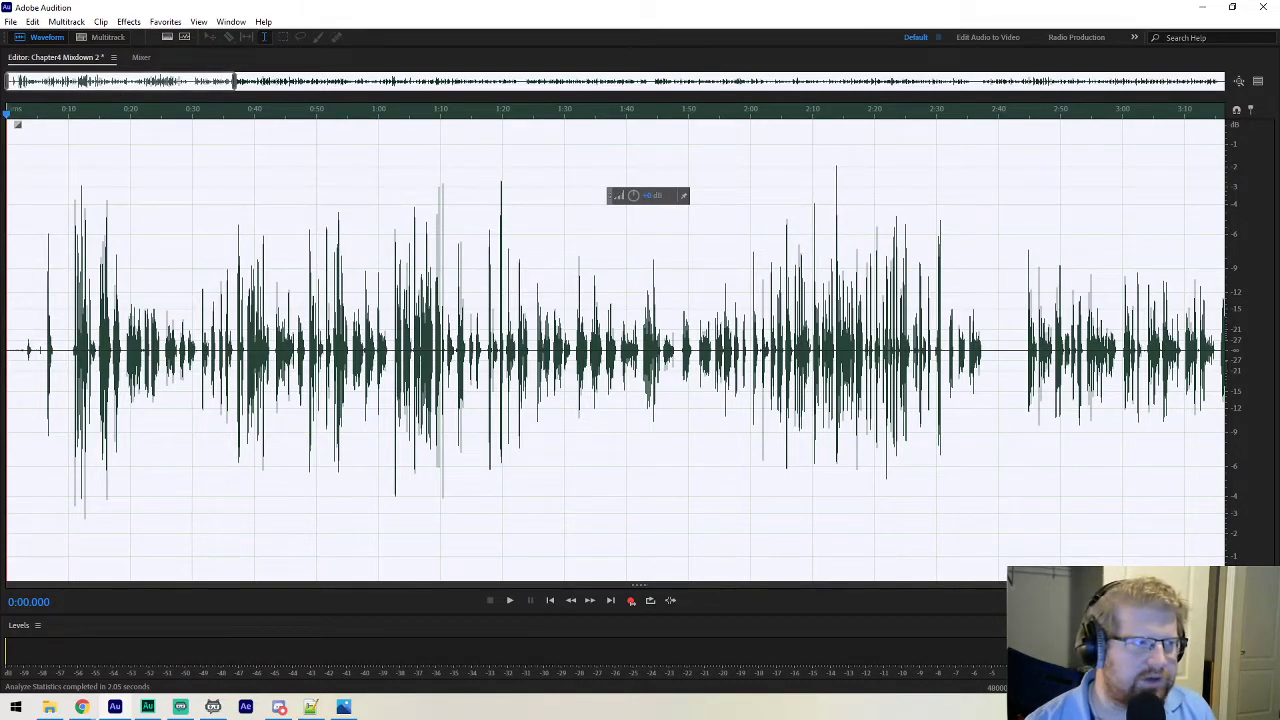
{"action": "key", "text": "0"}
{"action": "left_click_drag", "start_coordinate": [0, 60], "coordinate": [432, 111]}
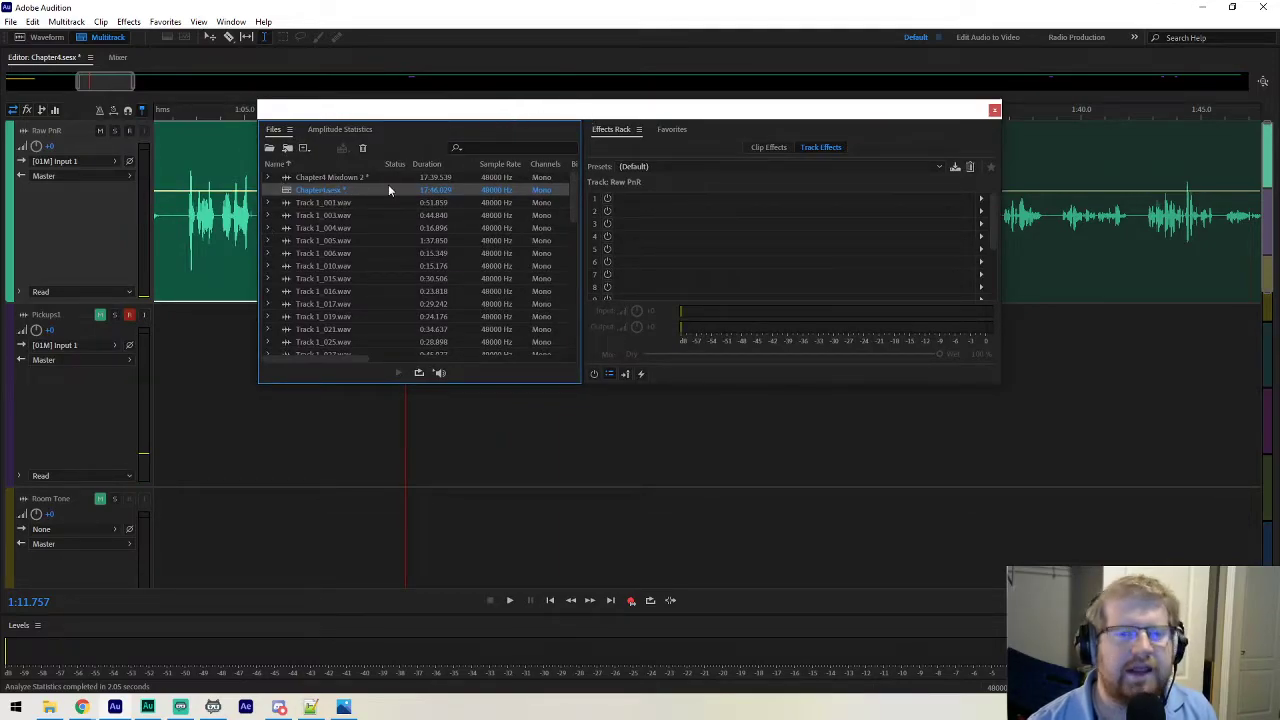
{"action": "left_click_drag", "start_coordinate": [557, 112], "coordinate": [0, 92]}
{"action": "key", "text": "9"}
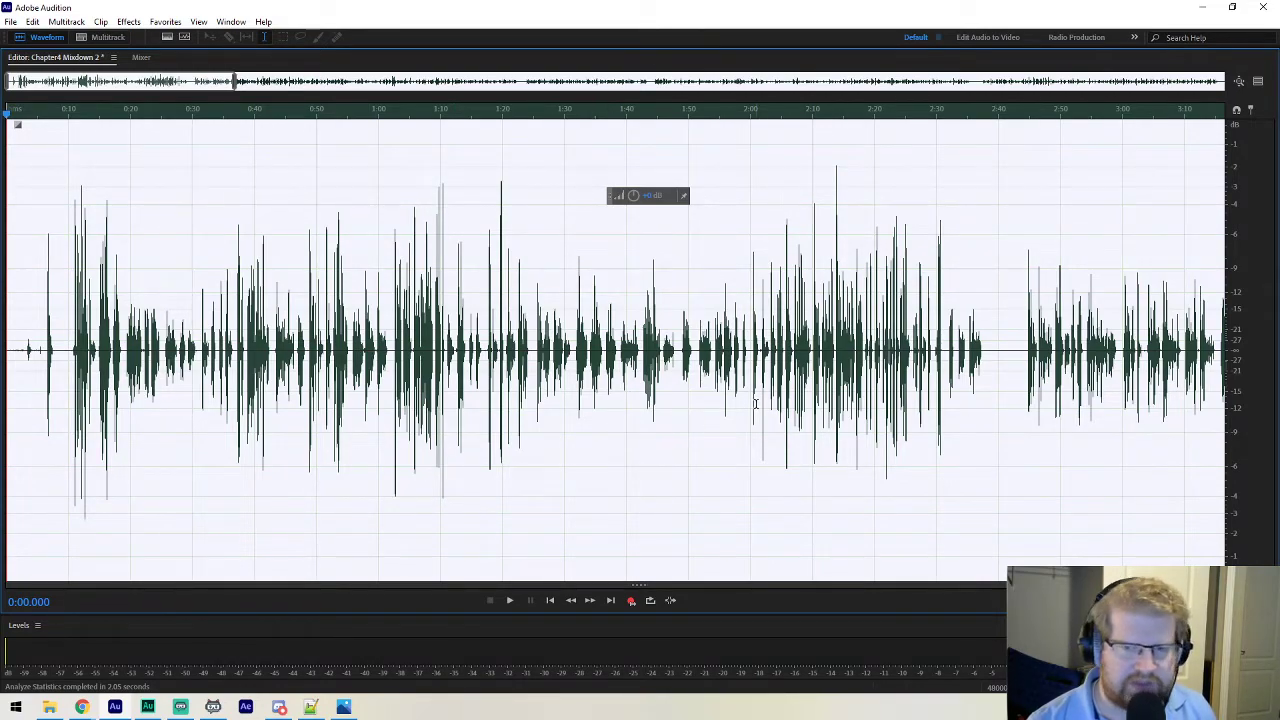
Start saving the mixdown under a new name and set the file name to RawnPnRMixdown.wav.
{"action": "key", "text": "ctrl+shift+s"}
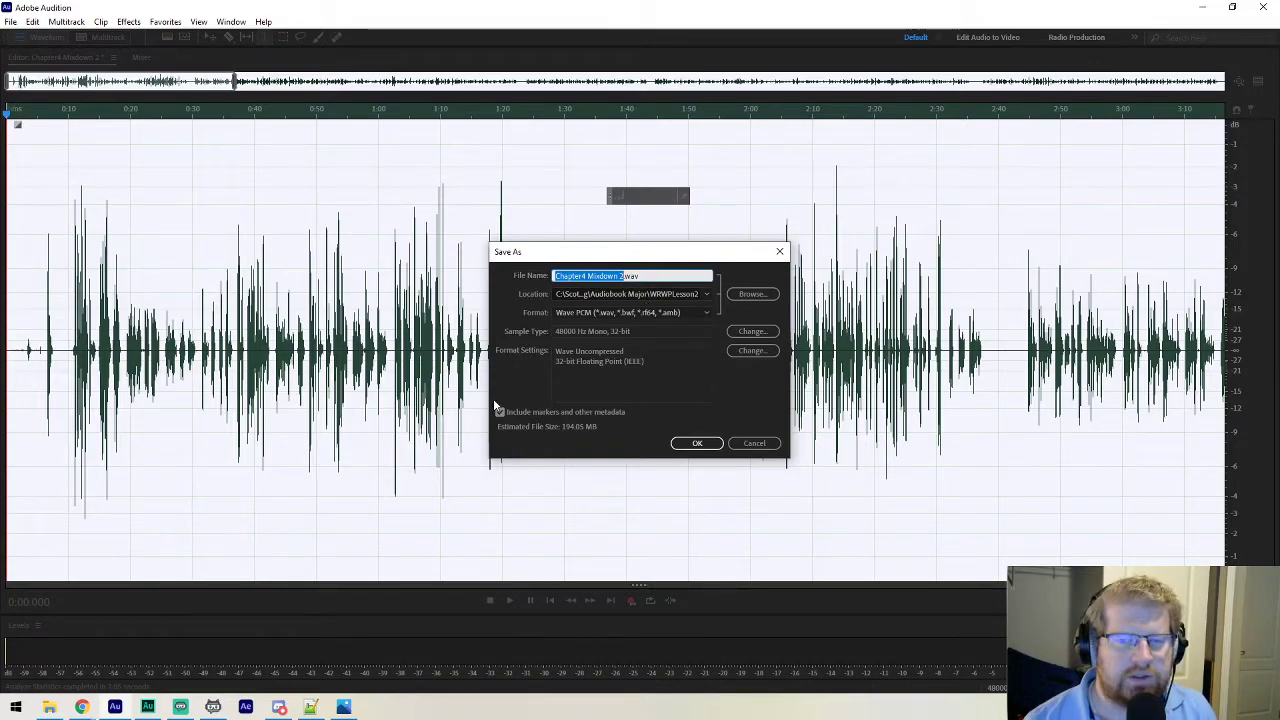
{"action": "key", "text": "Right"}
{"action": "key", "text": "BackSpace"}
{"action": "key", "text": "BackSpace"}
{"action": "key", "text": "Home"}
{"action": "key", "text": "ctrl+shift+Right"}
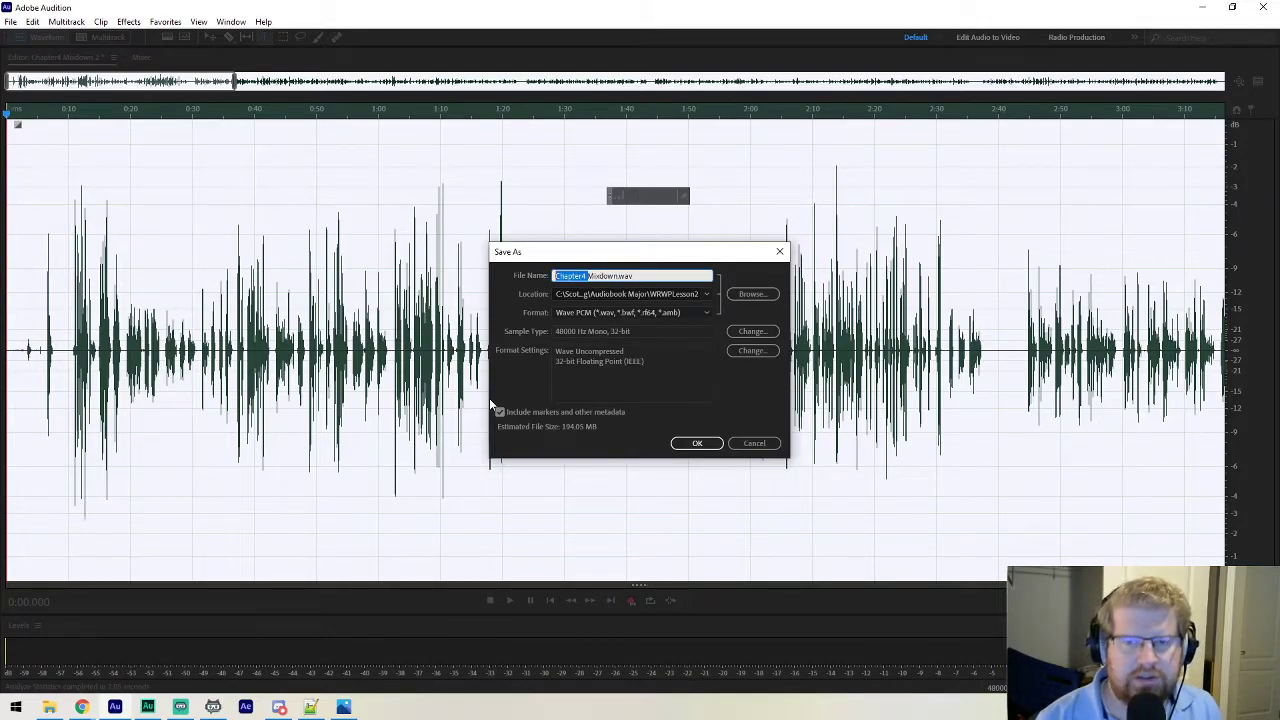
{"action": "type", "text": "RawP"}
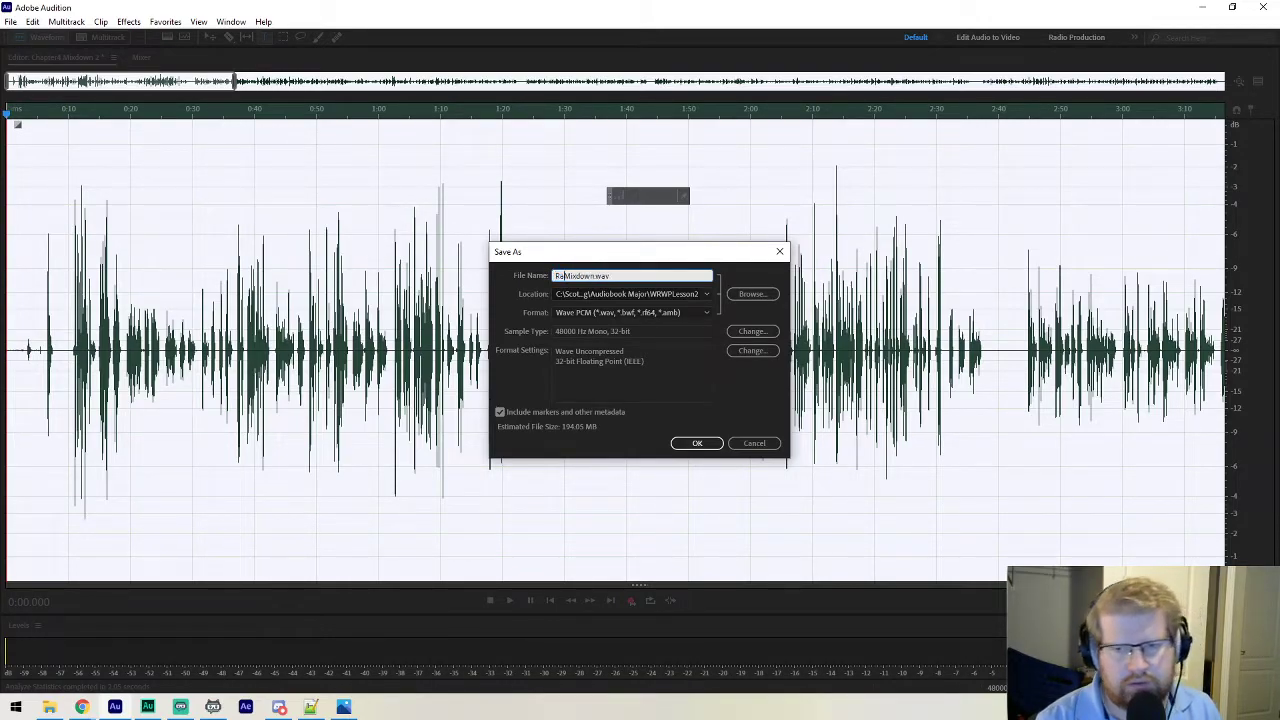
{"action": "type", "text": "nR"}
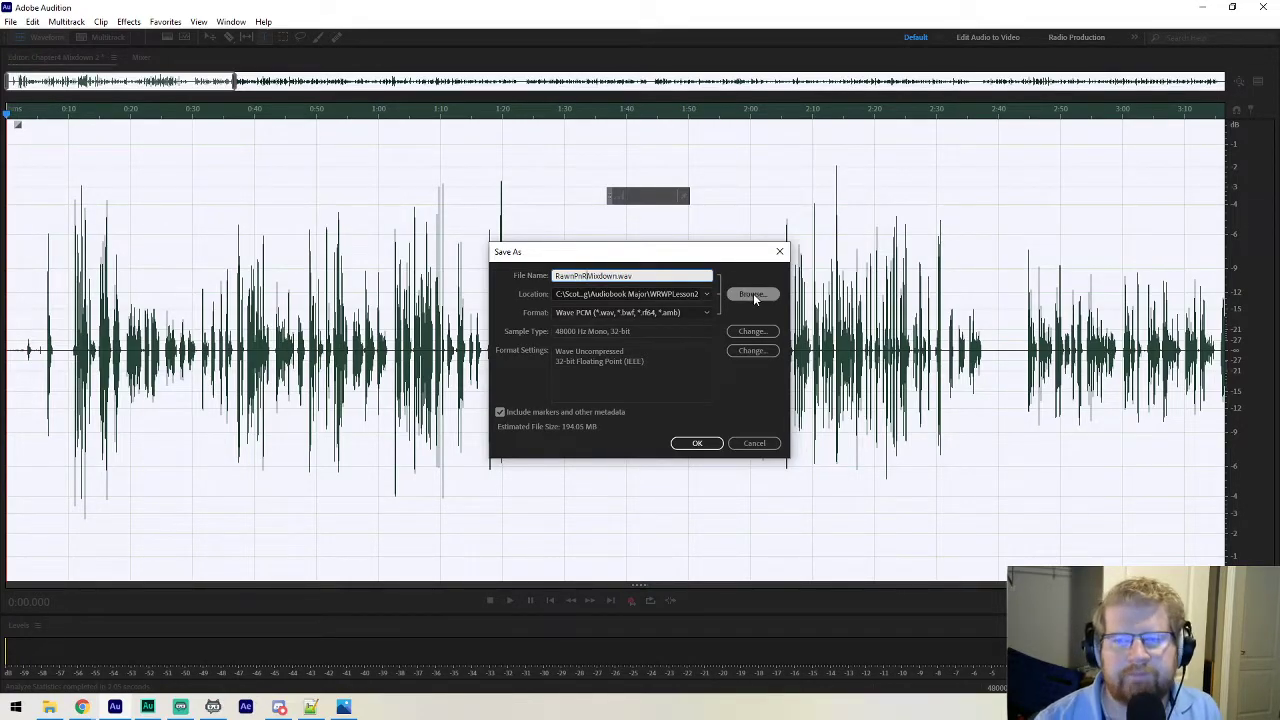
Save the mixdown as Wave PCM in the Learning\Presentations\2021-01-14-MyProcess\Presentation folder on the E: drive.
{"action": "left_click", "coordinate": [752, 294]}
{"action": "left_click", "coordinate": [234, 93]}
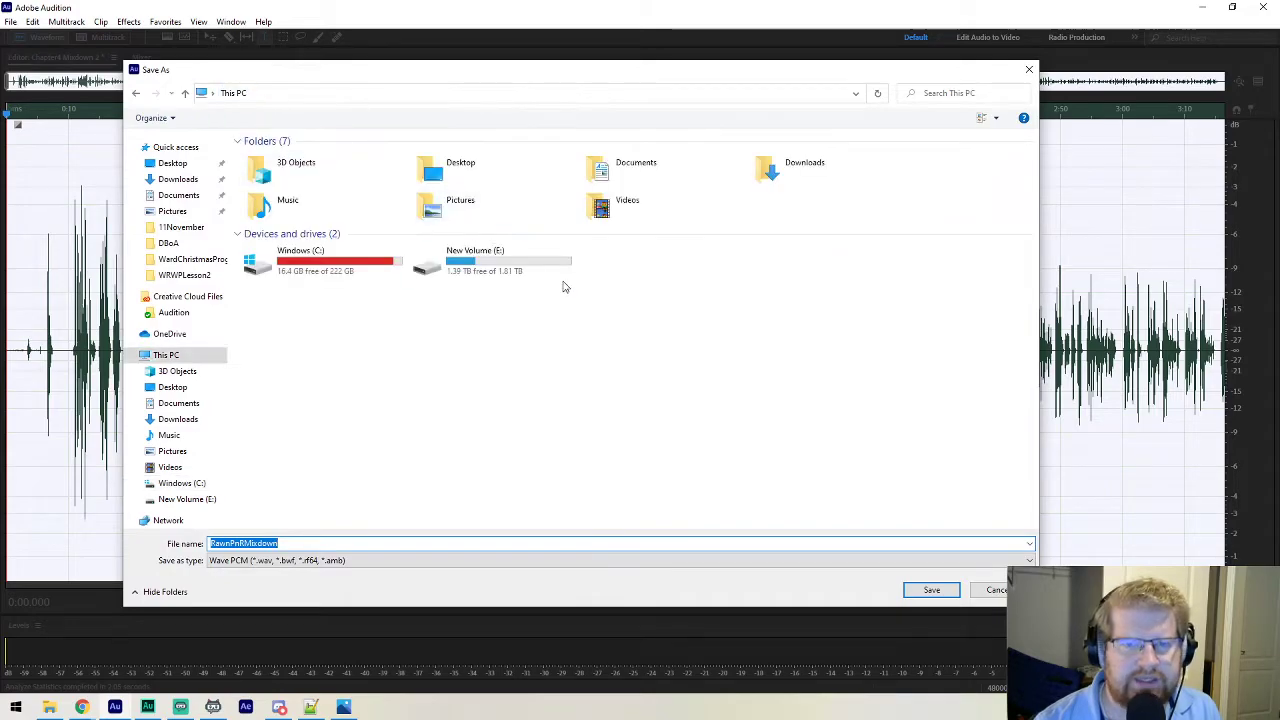
{"action": "double_click", "coordinate": [530, 272]}
{"action": "double_click", "coordinate": [405, 176]}
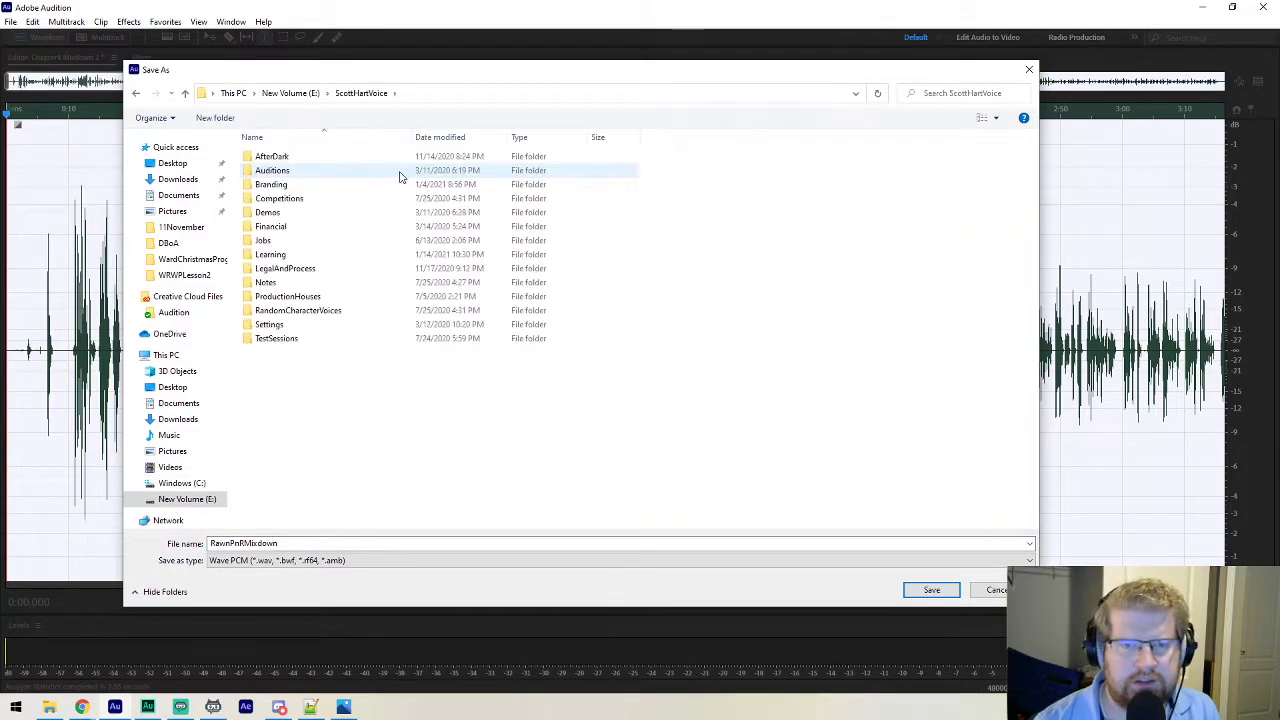
{"action": "double_click", "coordinate": [270, 254]}
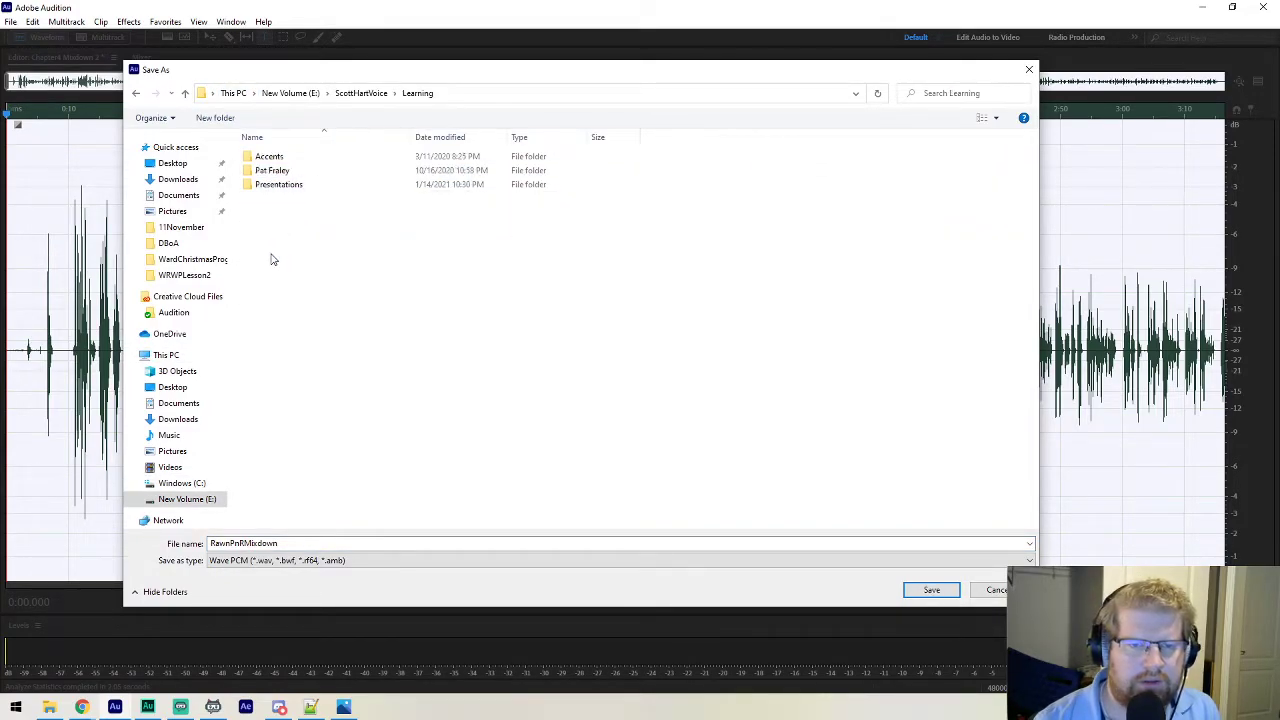
{"action": "double_click", "coordinate": [282, 186]}
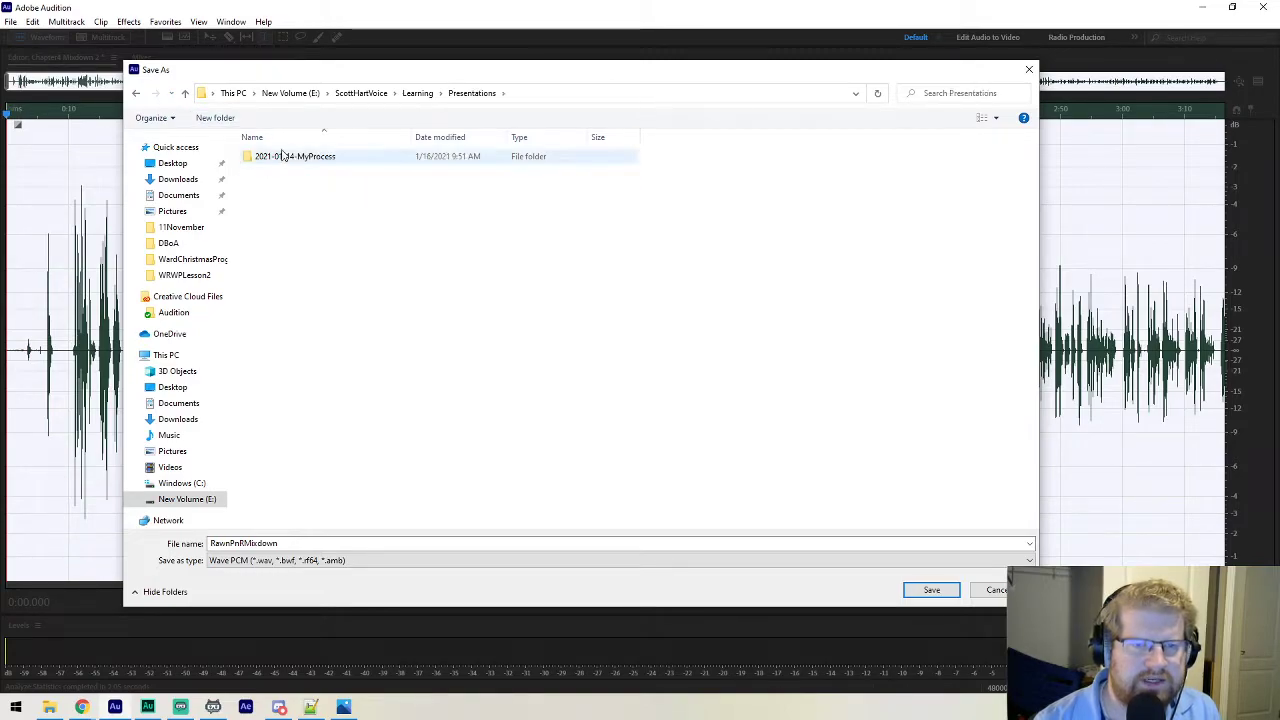
{"action": "double_click", "coordinate": [309, 160]}
{"action": "double_click", "coordinate": [292, 171]}
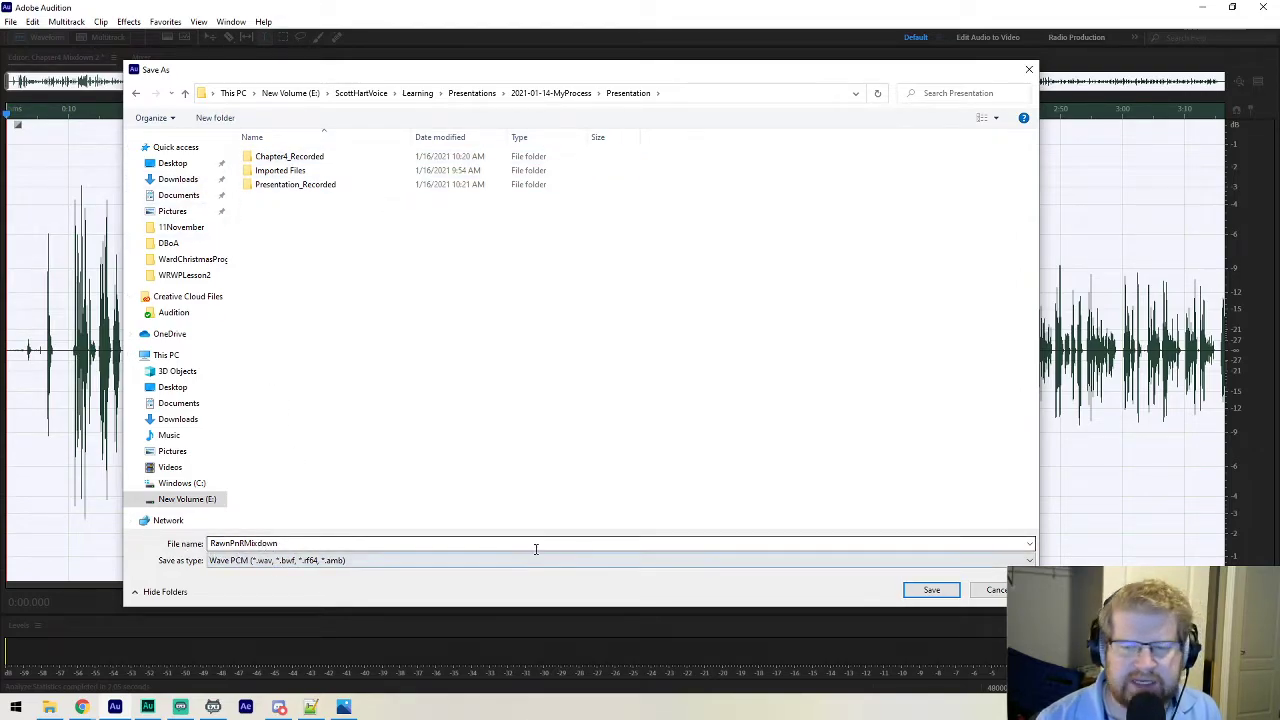
{"action": "left_click", "coordinate": [938, 594]}
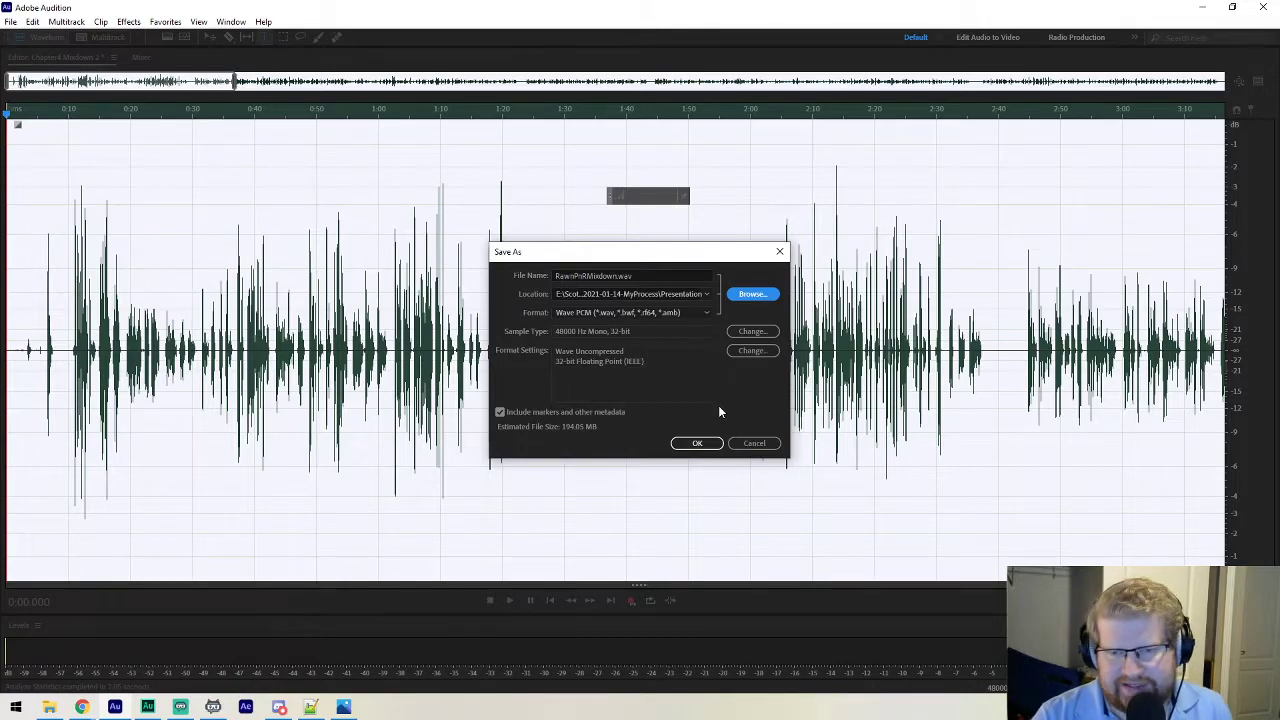
{"action": "left_click", "coordinate": [700, 447]}
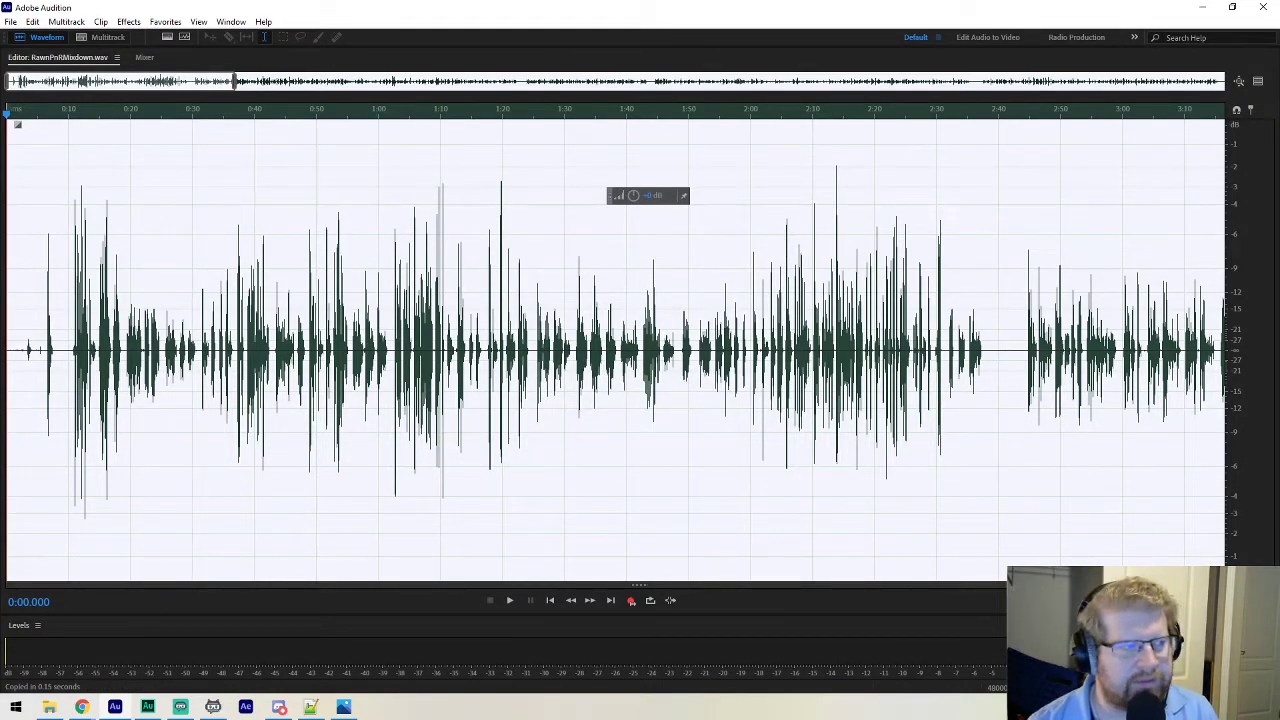
Place the RawnPnRMixdown file at the start of the Edit track in the Chapter4.sesx session.
{"action": "key", "text": "0"}
{"action": "scroll", "coordinate": [95, 79], "scroll_direction": "down", "scroll_amount": 8}
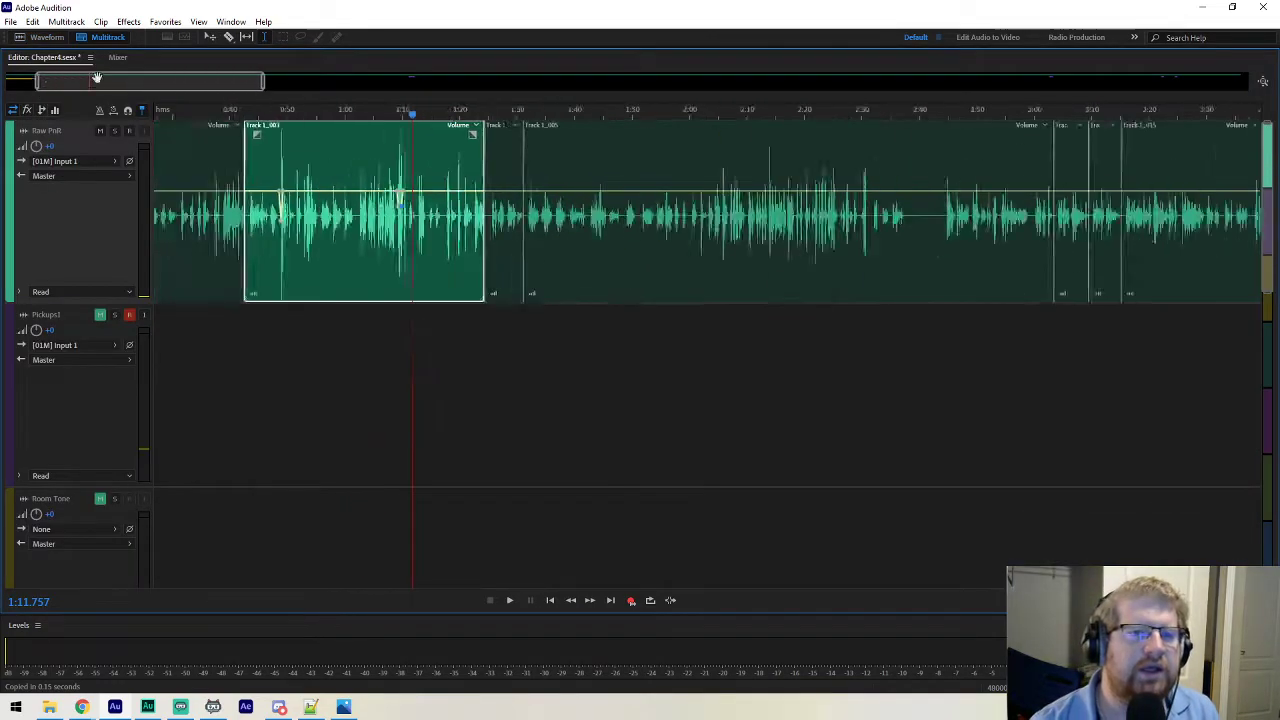
{"action": "scroll", "coordinate": [84, 226], "scroll_direction": "down", "scroll_amount": 5}
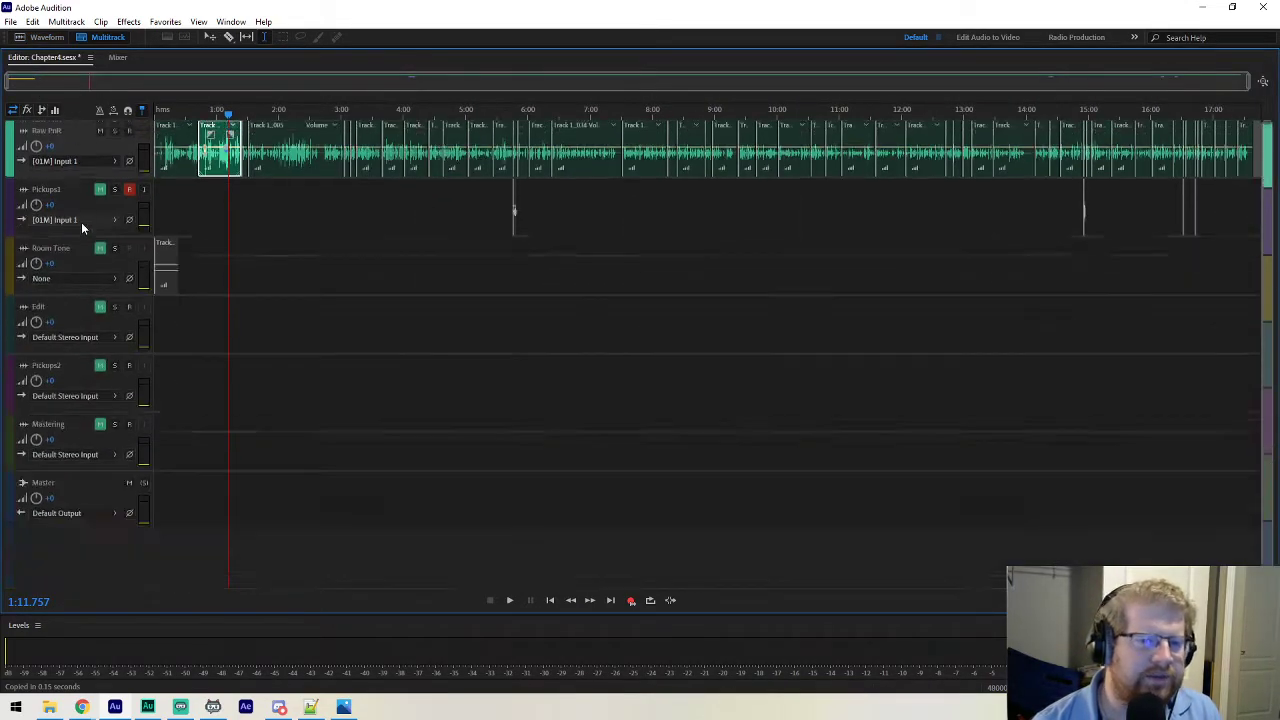
{"action": "left_click_drag", "start_coordinate": [0, 262], "coordinate": [145, 340]}
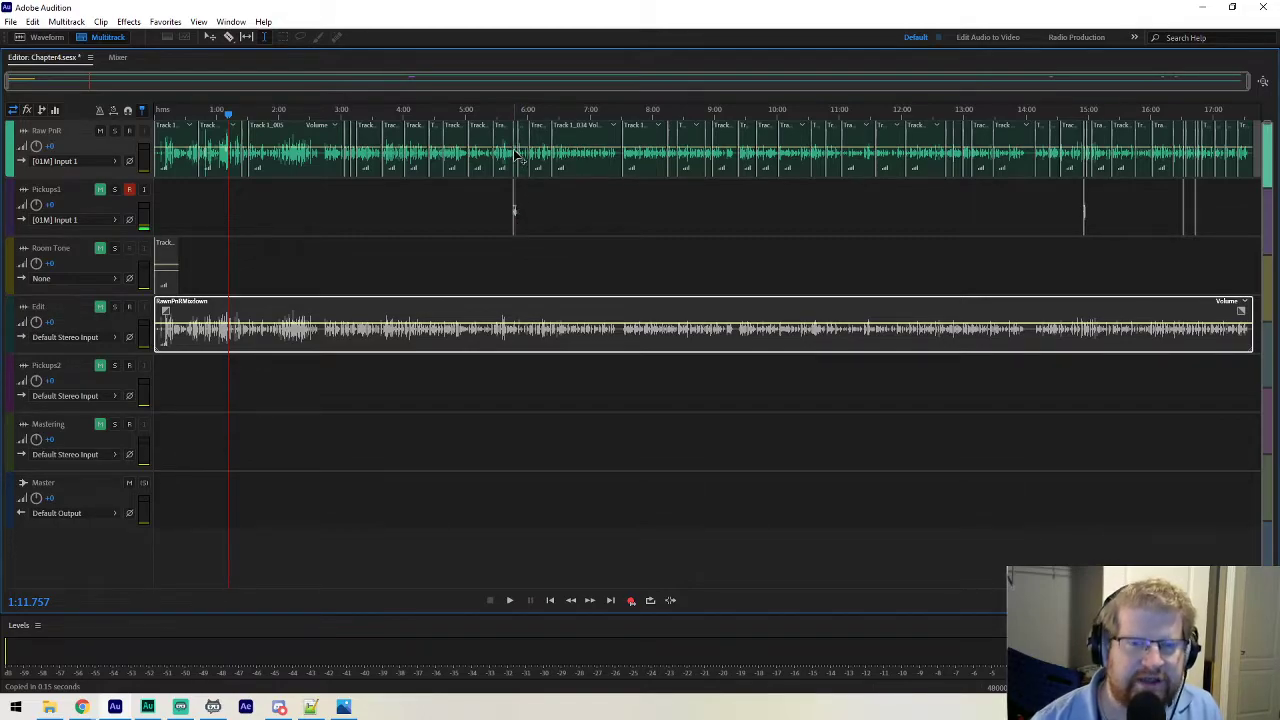
Mute the Raw PnR track and unmute the Edit track, with the first minute of its clip enlarged.
{"action": "left_click", "coordinate": [100, 131]}
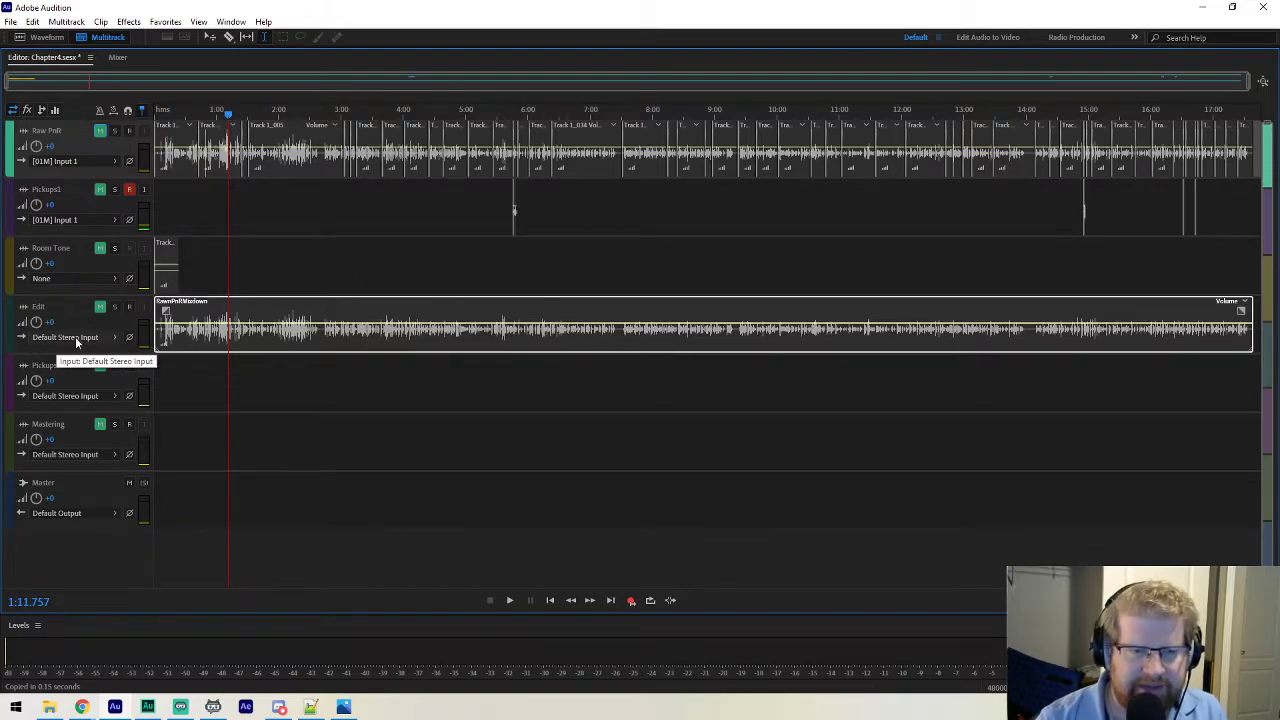
{"action": "scroll", "coordinate": [74, 343], "scroll_direction": "up", "scroll_amount": 1}
{"action": "scroll", "coordinate": [73, 337], "scroll_direction": "up", "scroll_amount": 3}
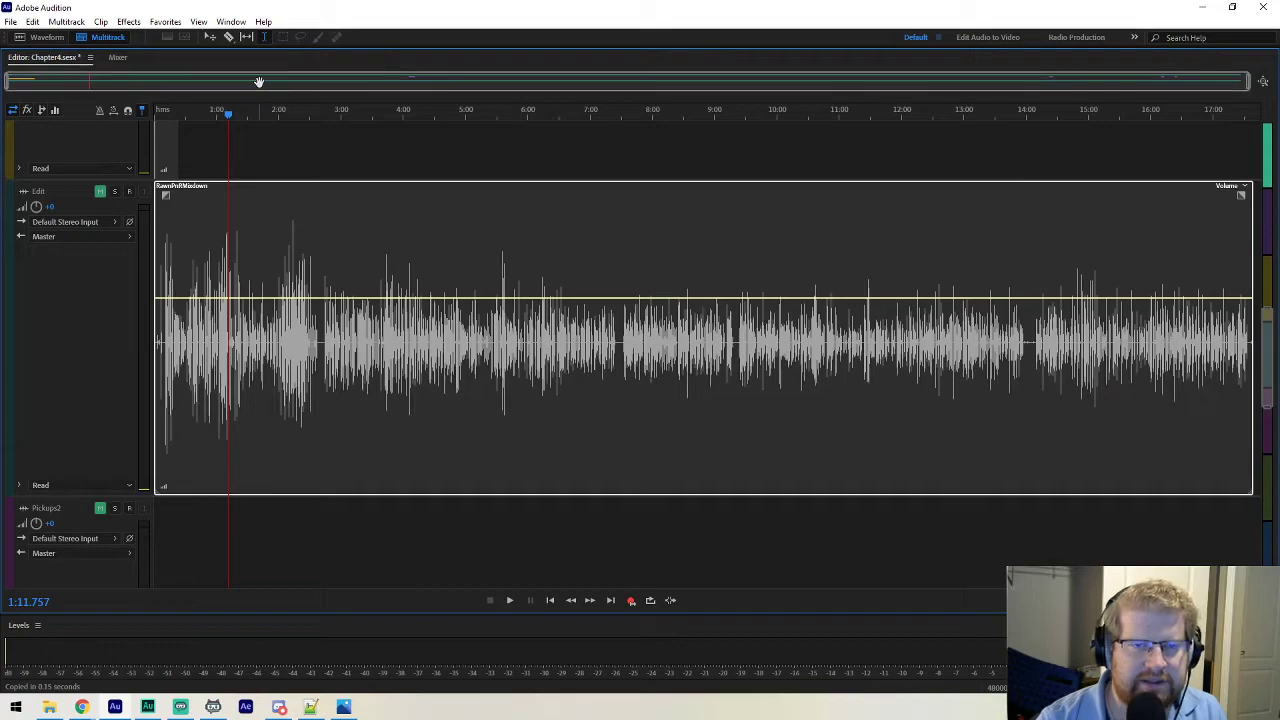
{"action": "scroll", "coordinate": [258, 80], "scroll_direction": "up", "scroll_amount": 2}
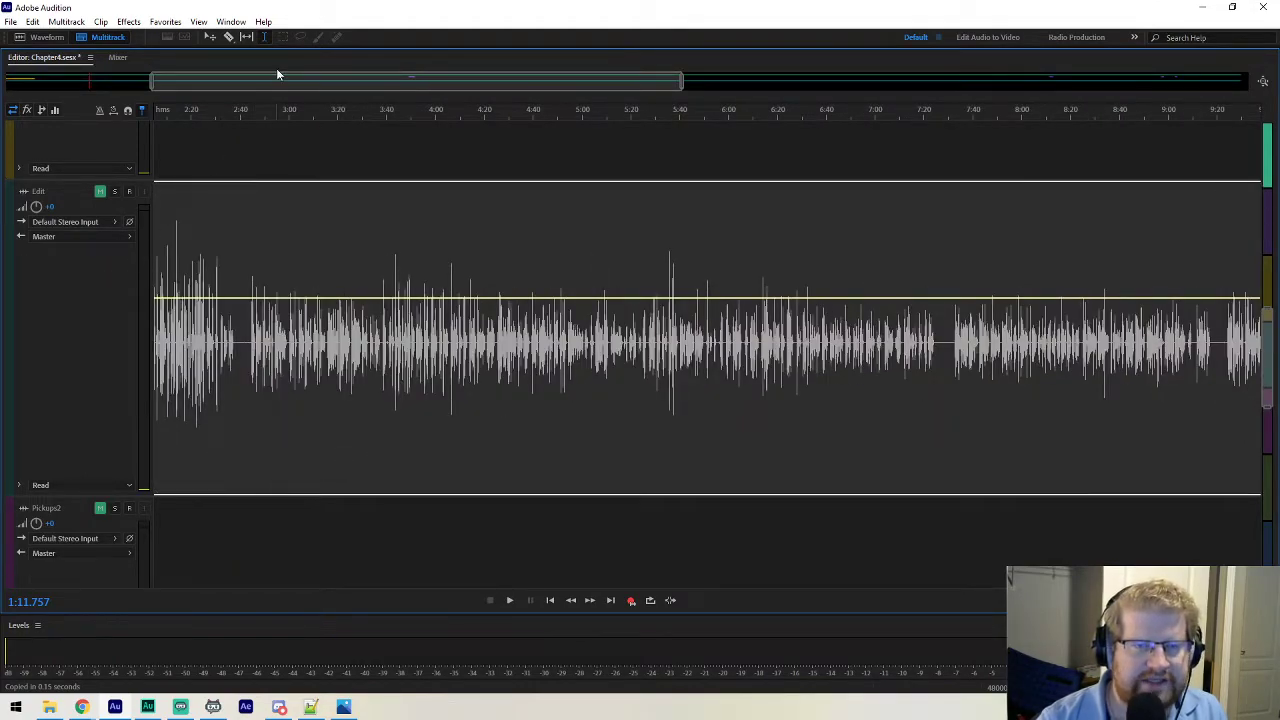
{"action": "scroll", "coordinate": [314, 82], "scroll_direction": "up", "scroll_amount": 4}
{"action": "left_click_drag", "start_coordinate": [343, 82], "coordinate": [43, 82]}
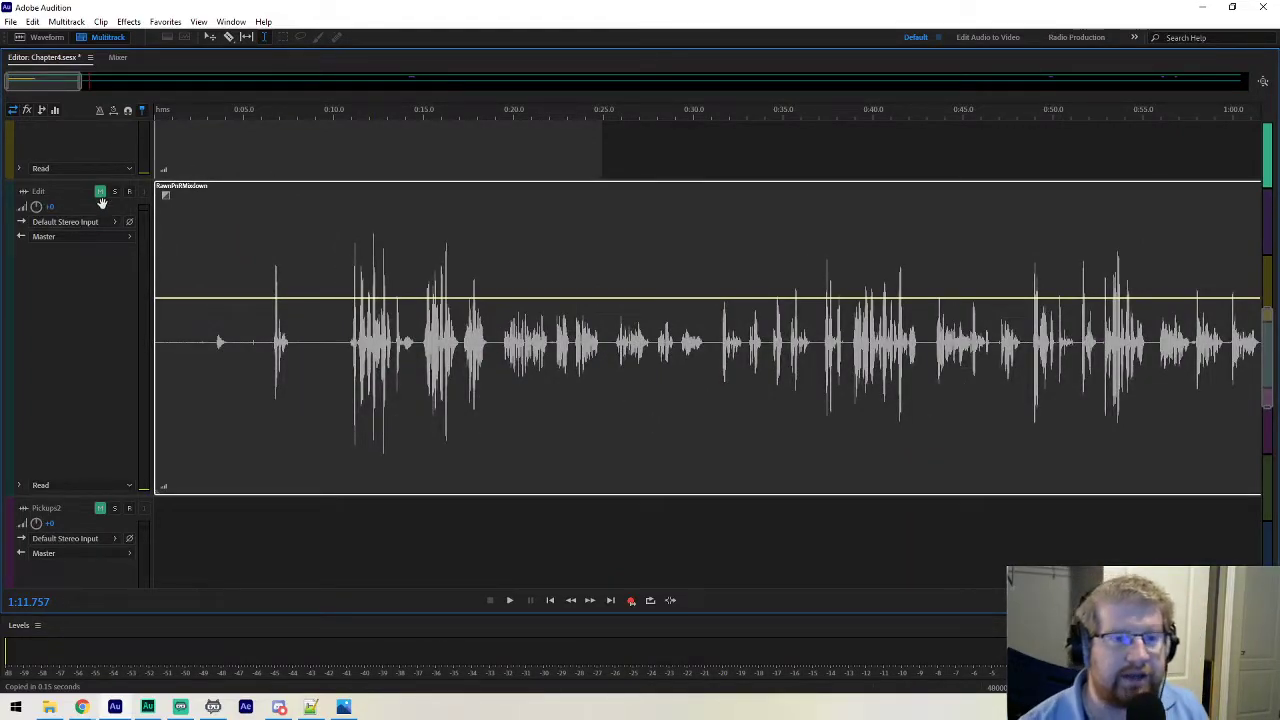
{"action": "left_click", "coordinate": [100, 195]}
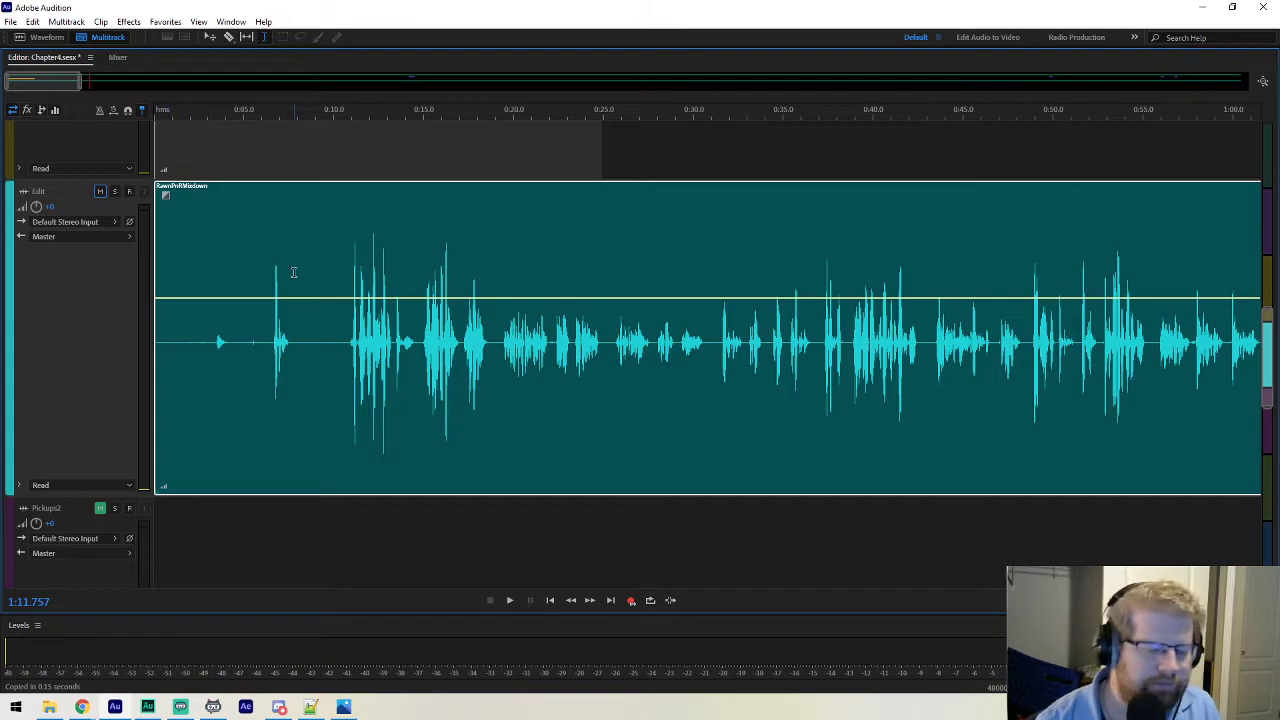
Set the audio hardware device class to MME in the preferences and apply it.
{"action": "key", "text": "ctrl+k"}
{"action": "left_click", "coordinate": [425, 222]}
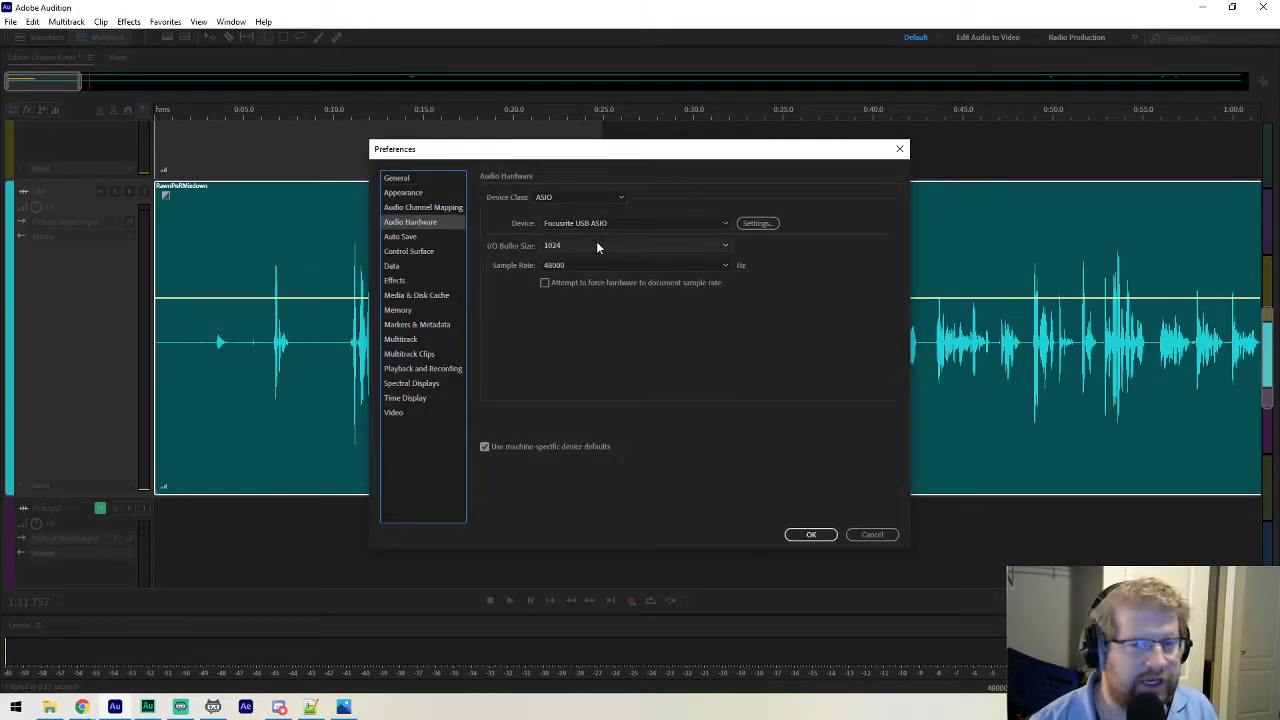
{"action": "left_click", "coordinate": [602, 197]}
{"action": "left_click", "coordinate": [708, 207]}
{"action": "left_click", "coordinate": [712, 246]}
{"action": "left_click", "coordinate": [712, 246]}
{"action": "left_click", "coordinate": [616, 198]}
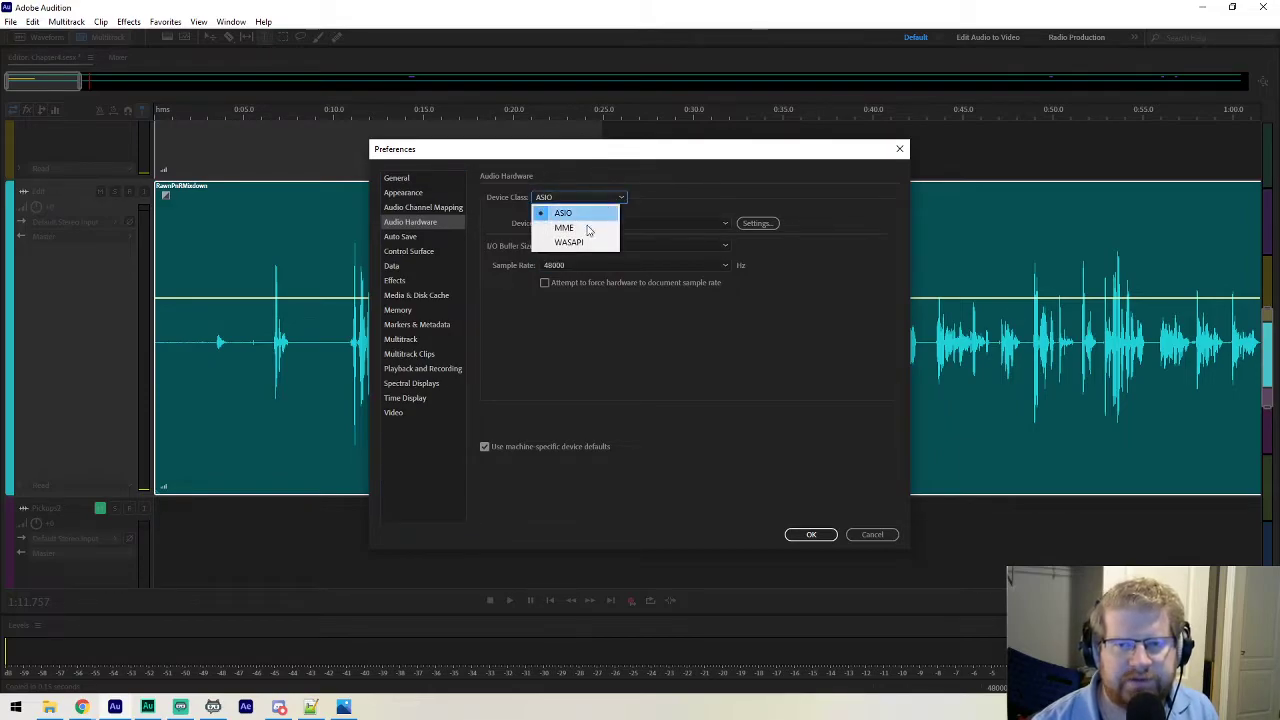
{"action": "left_click", "coordinate": [589, 228]}
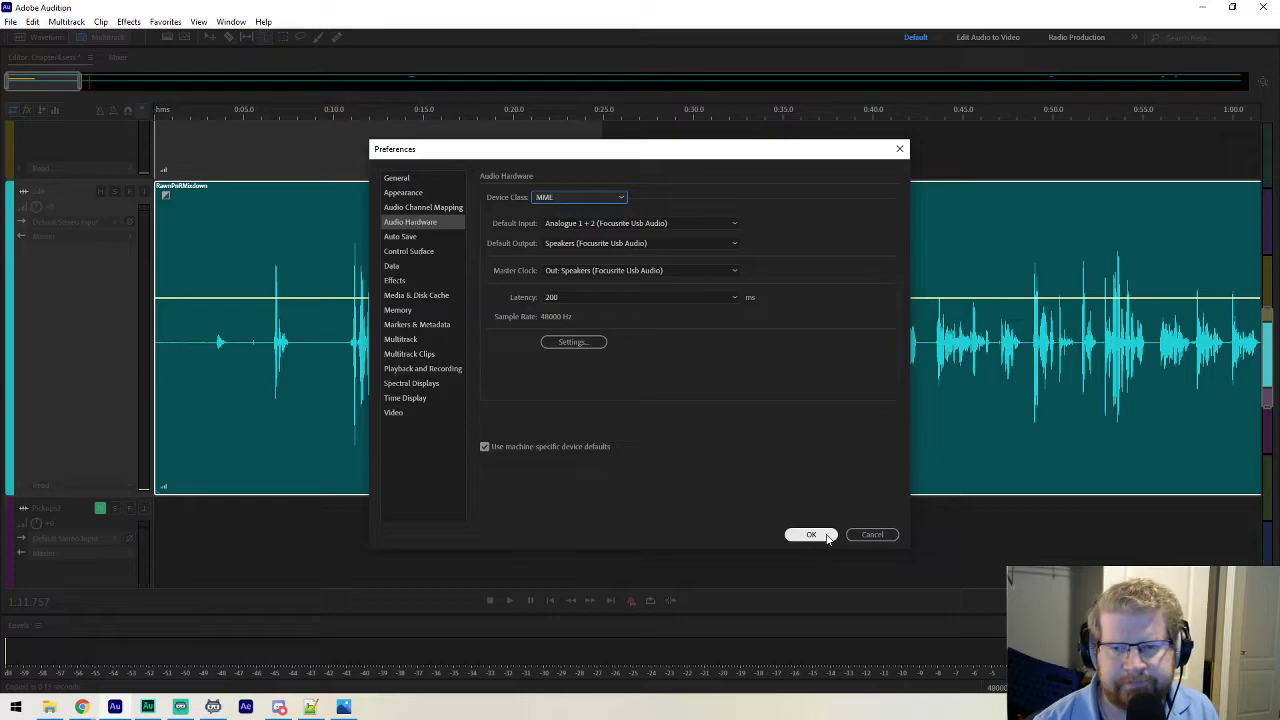
{"action": "left_click", "coordinate": [818, 536]}
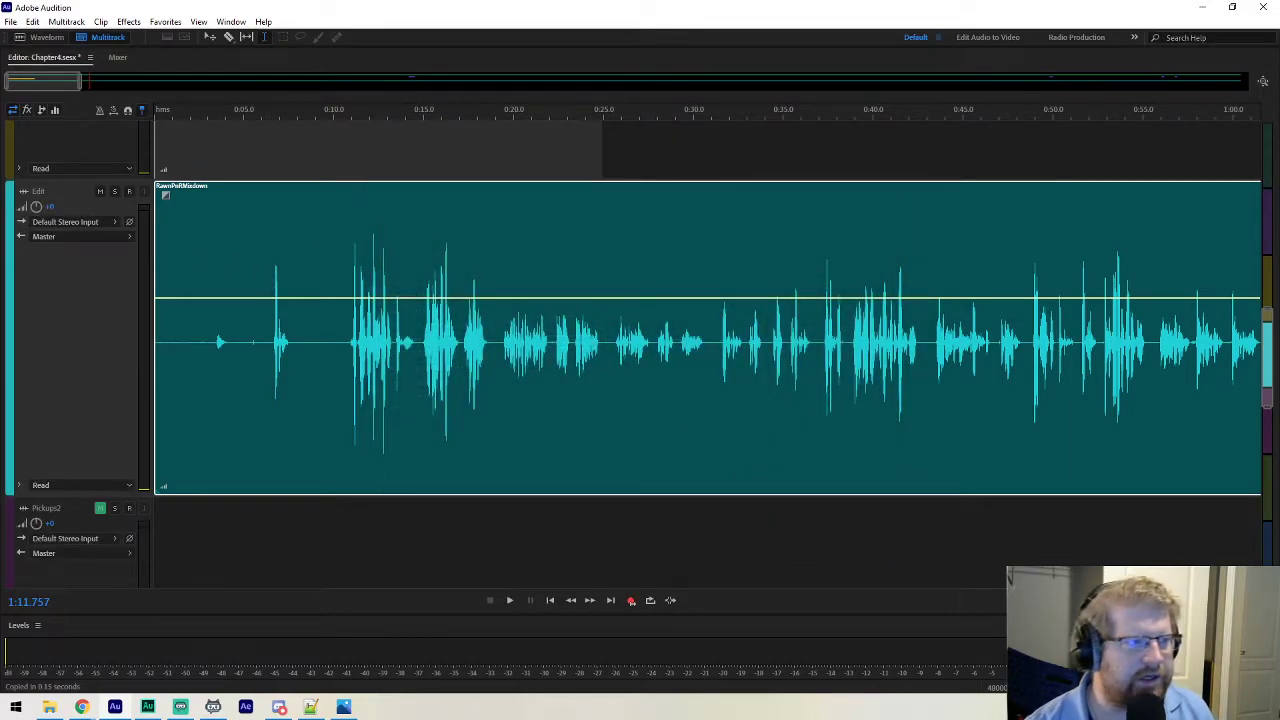
Briefly play back the Edit track from about 0:11 to check the audio output.
{"action": "left_click", "coordinate": [348, 199]}
{"action": "key", "text": "space"}
{"action": "key", "text": "space"}
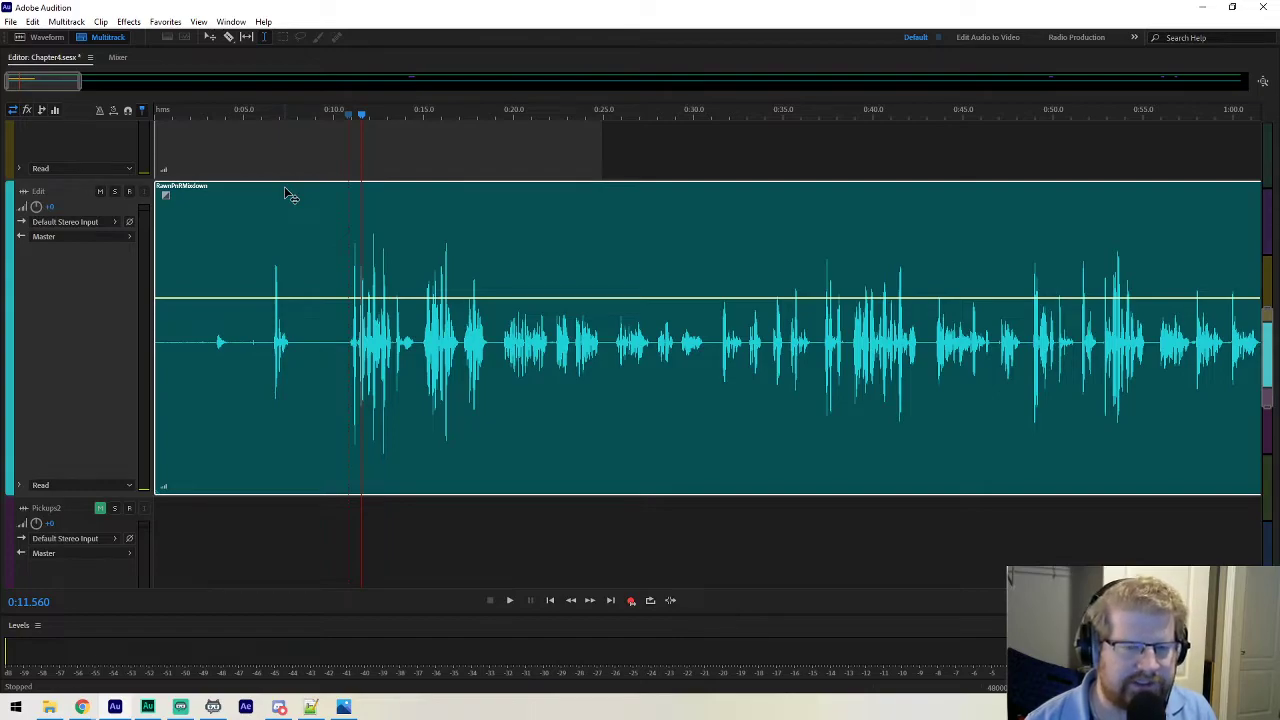
Select the Edit clip's lead-in from 0:00 to about 0:06.5, just before the first word, and delete it without closing the gap.
{"action": "left_click", "coordinate": [265, 268]}
{"action": "left_click", "coordinate": [268, 269]}
{"action": "left_click", "coordinate": [271, 269]}
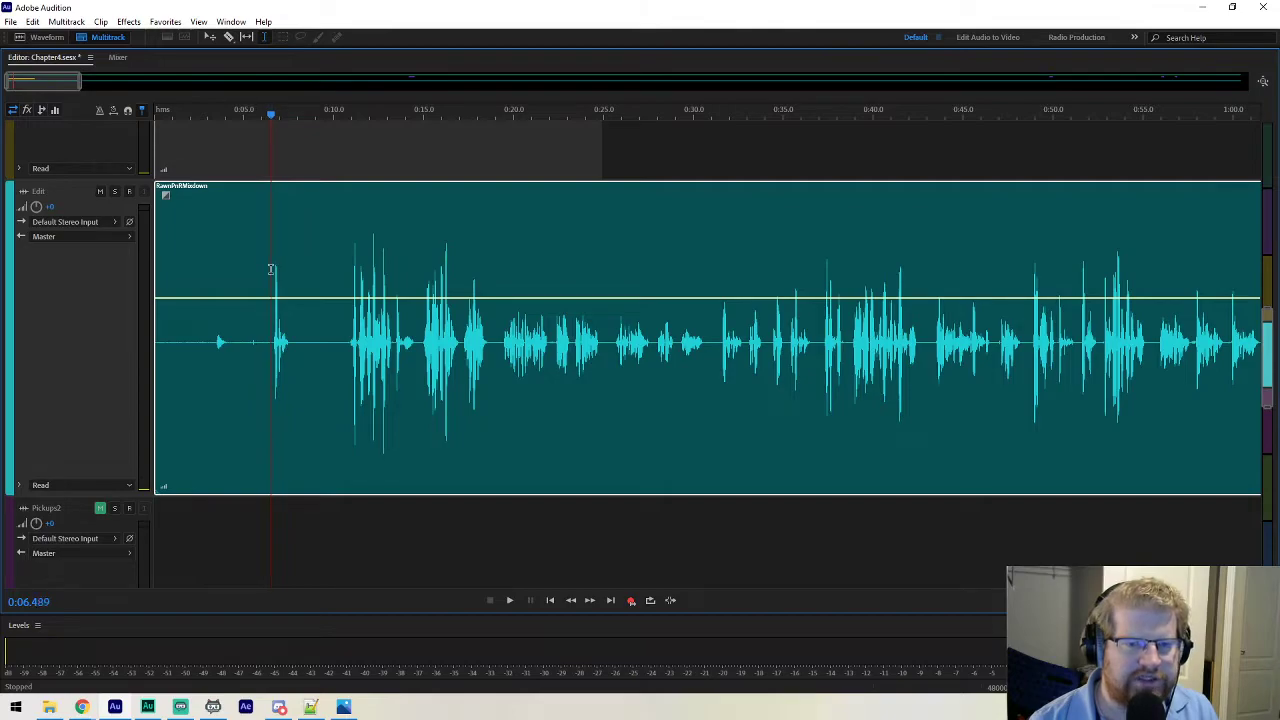
{"action": "left_click", "coordinate": [272, 269]}
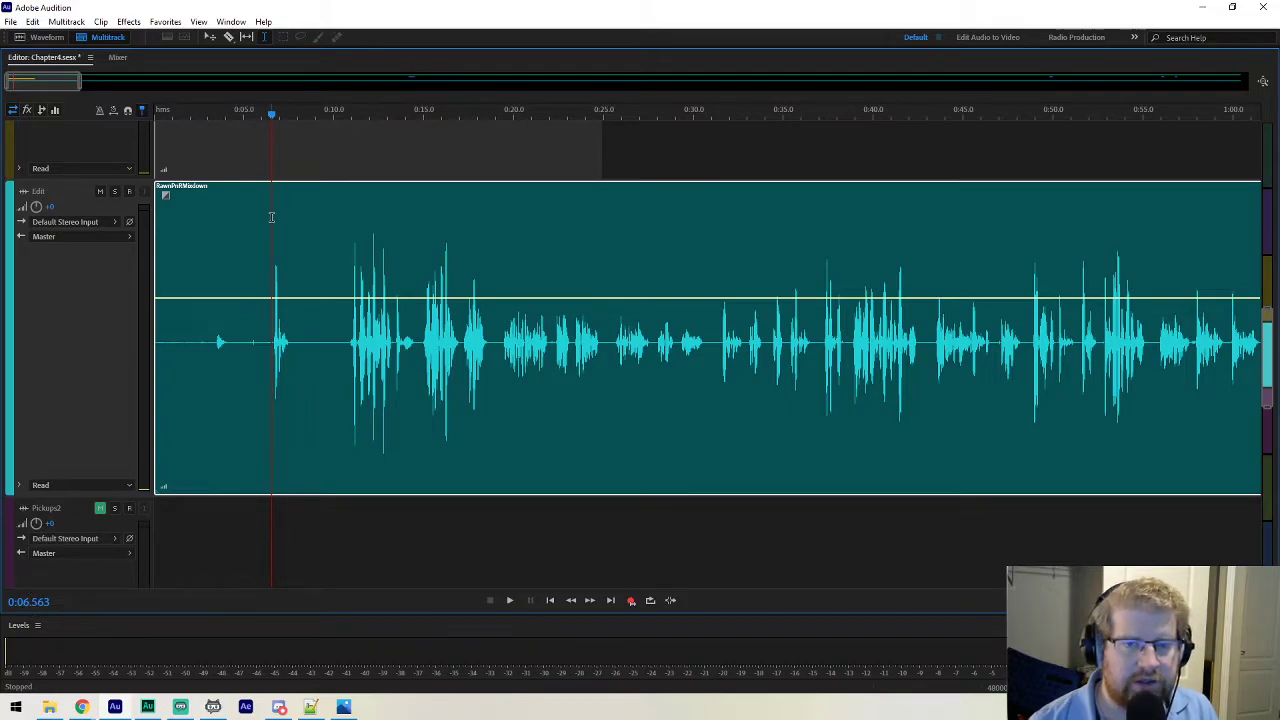
{"action": "left_click", "coordinate": [215, 211]}
{"action": "left_click", "coordinate": [249, 210]}
{"action": "left_click", "coordinate": [269, 207]}
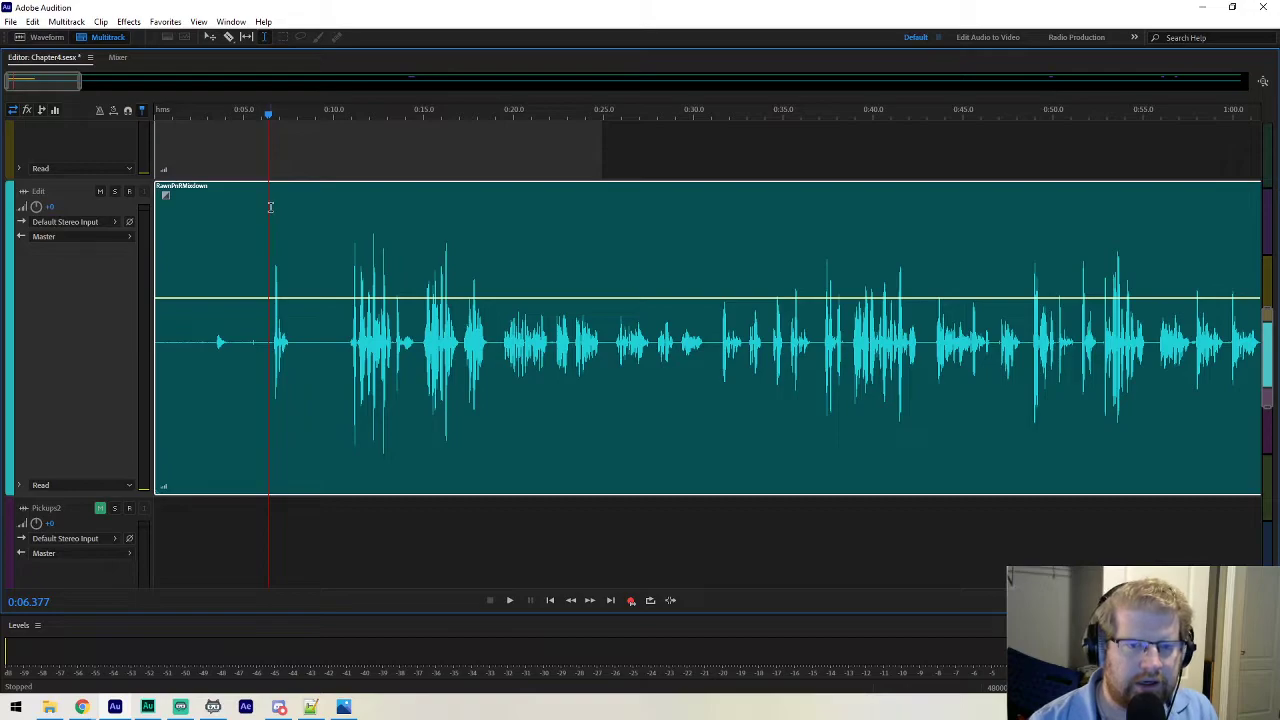
{"action": "left_click", "coordinate": [271, 207]}
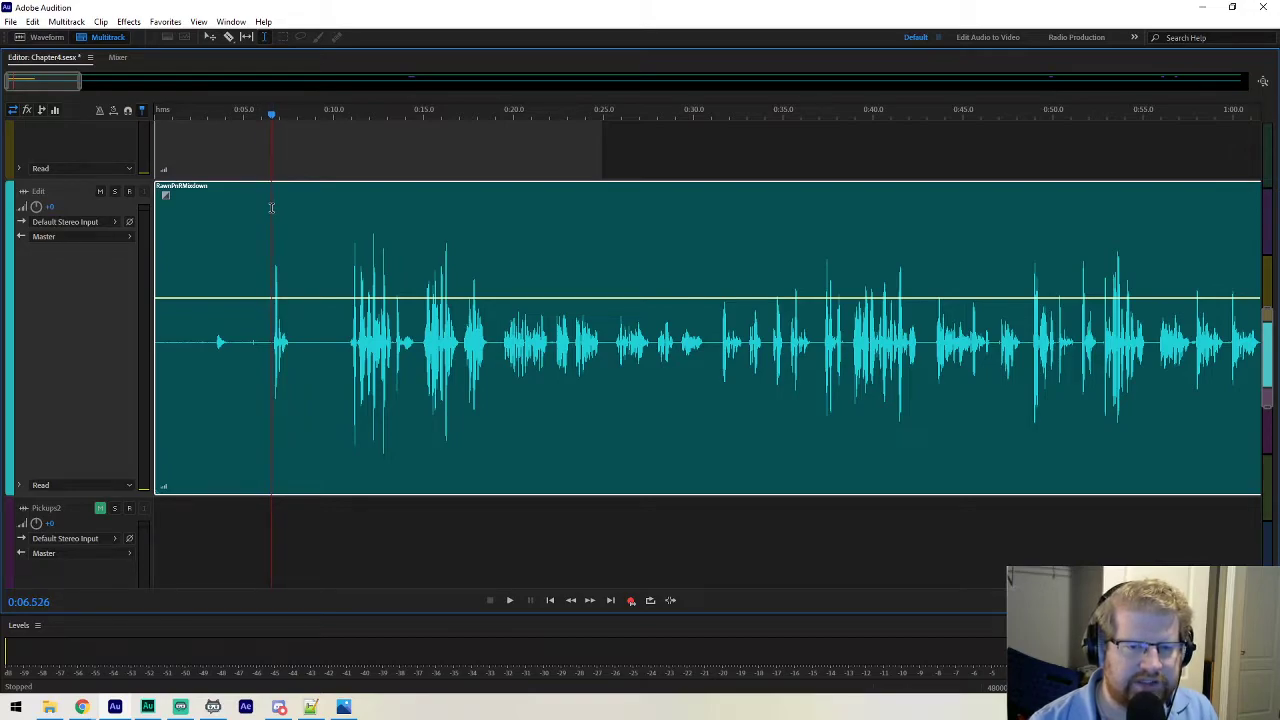
{"action": "left_click_drag", "start_coordinate": [271, 207], "coordinate": [40, 212]}
{"action": "key", "text": "Delete"}
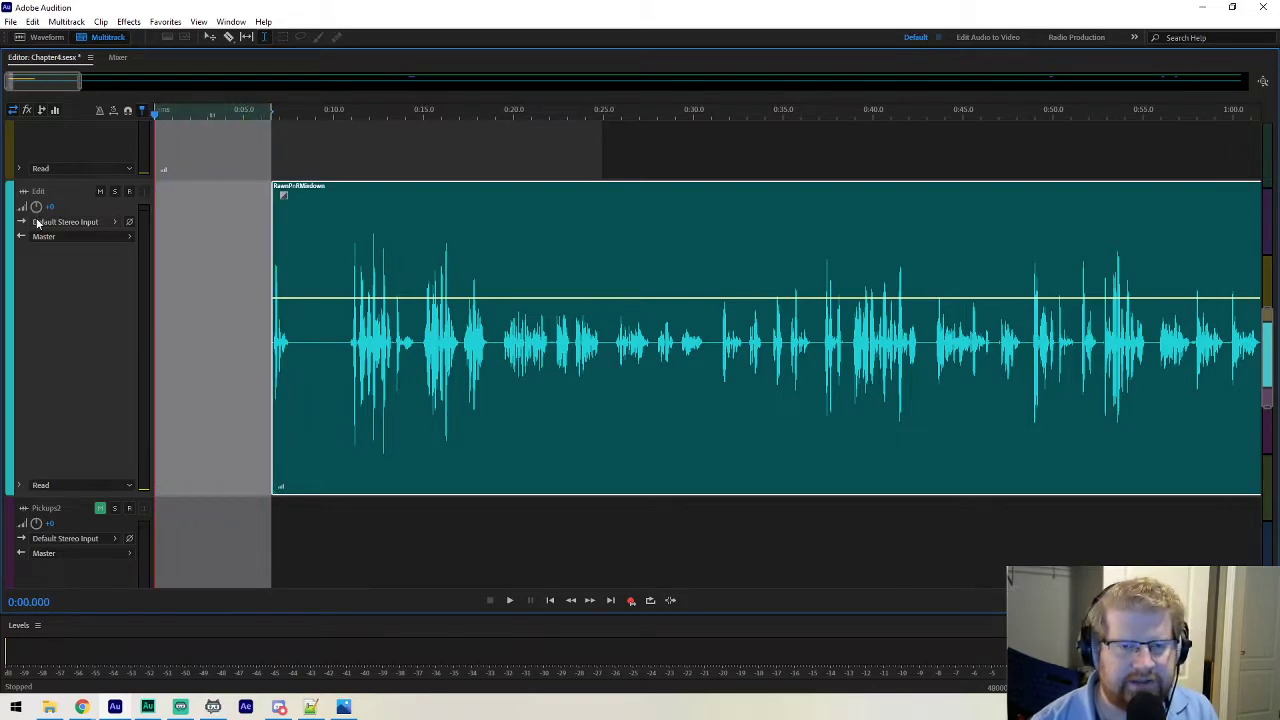
Undo and repeat the plain deletion of the lead-in to demonstrate it, ending with the lead-in restored.
{"action": "key", "text": "ctrl+z"}
{"action": "key", "text": "Delete"}
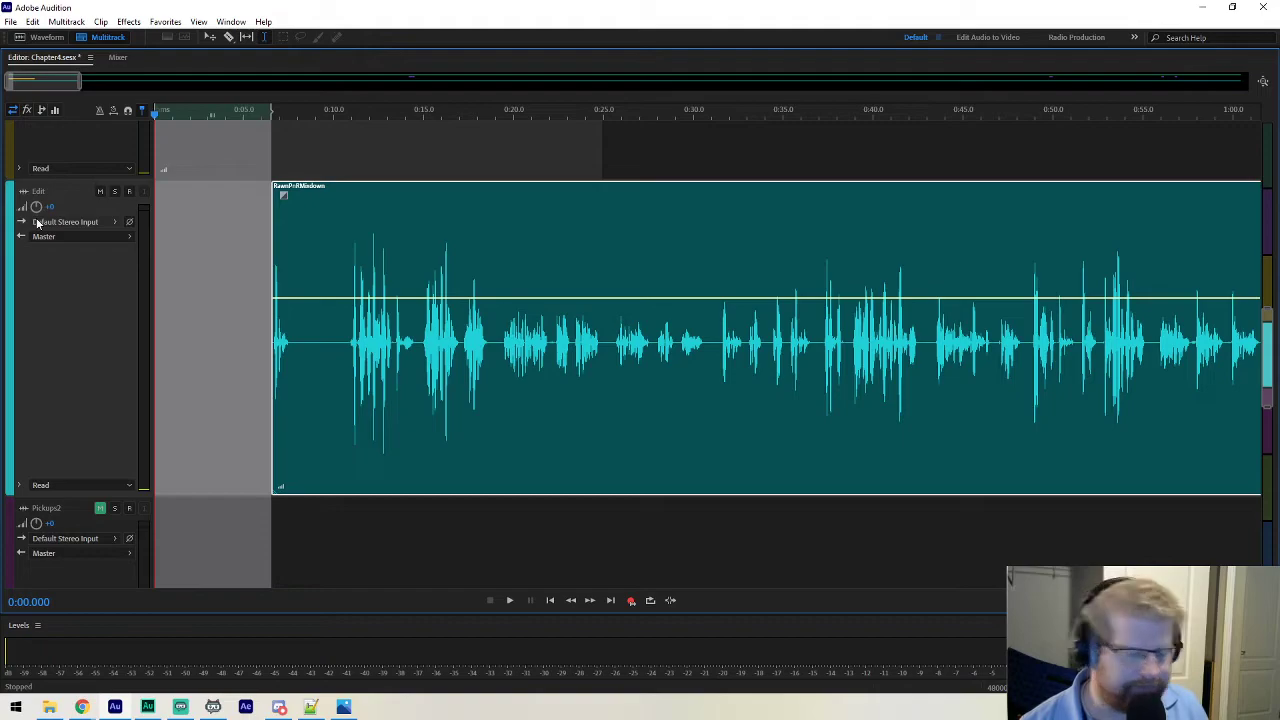
{"action": "key", "text": "ctrl+z"}
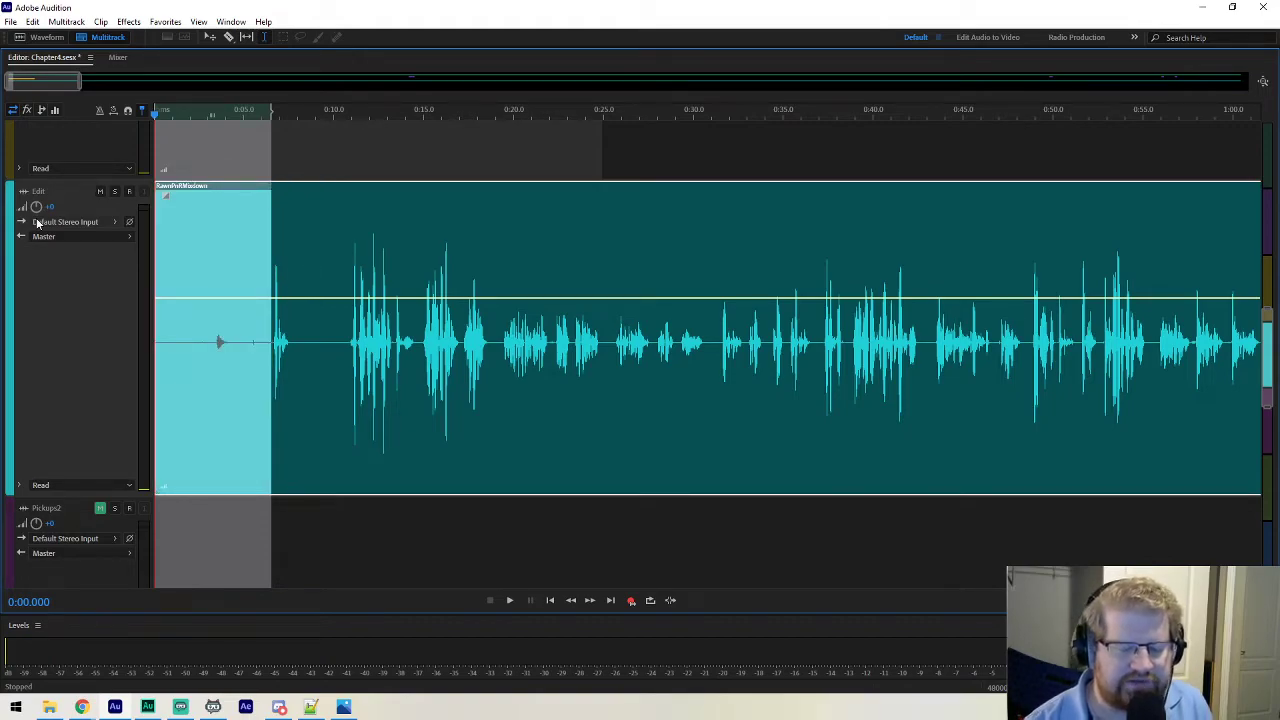
{"action": "key", "text": "Delete"}
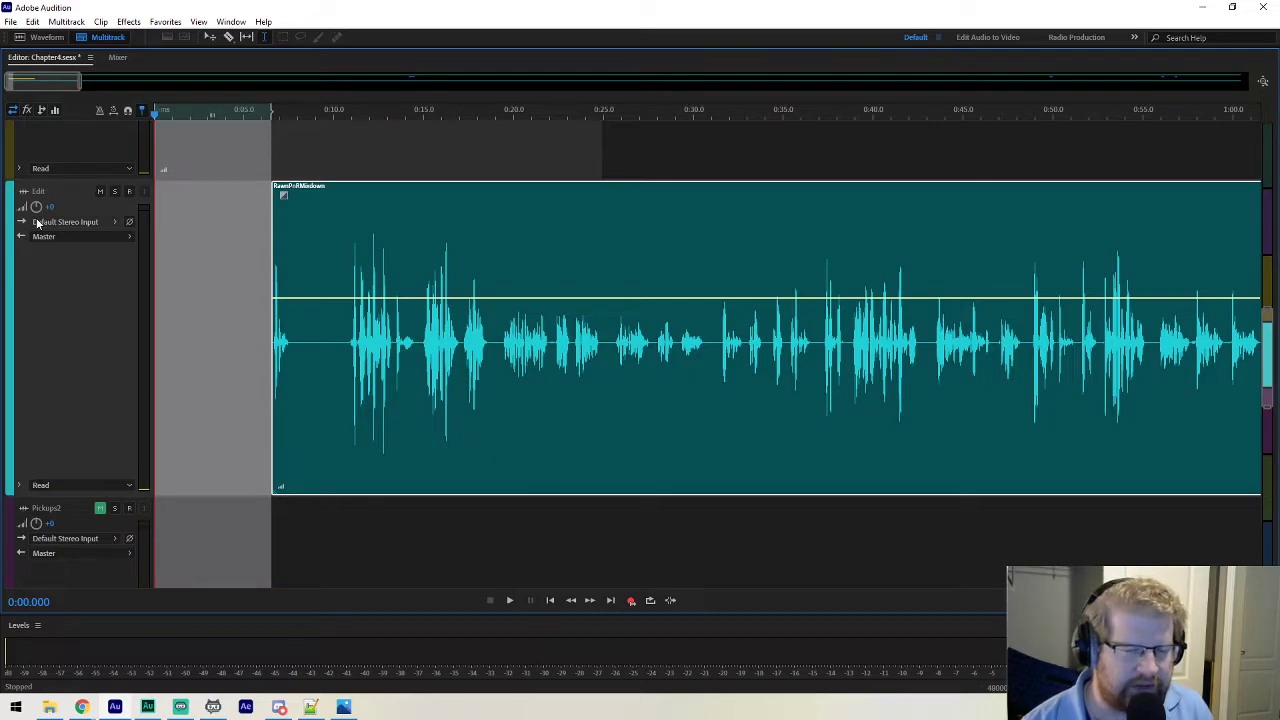
{"action": "key", "text": "ctrl+z"}
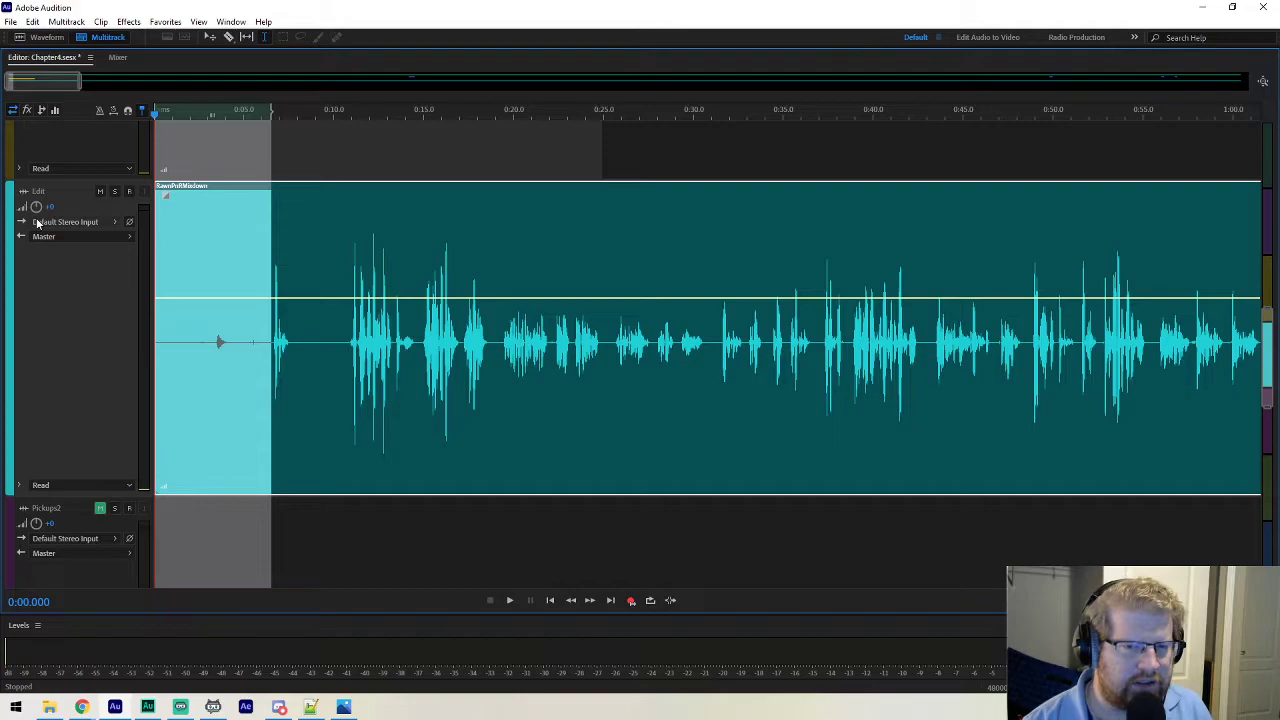
Try to ripple delete the selected lead-in of the Edit clip, undoing each attempt.
{"action": "key", "text": "shift+Delete"}
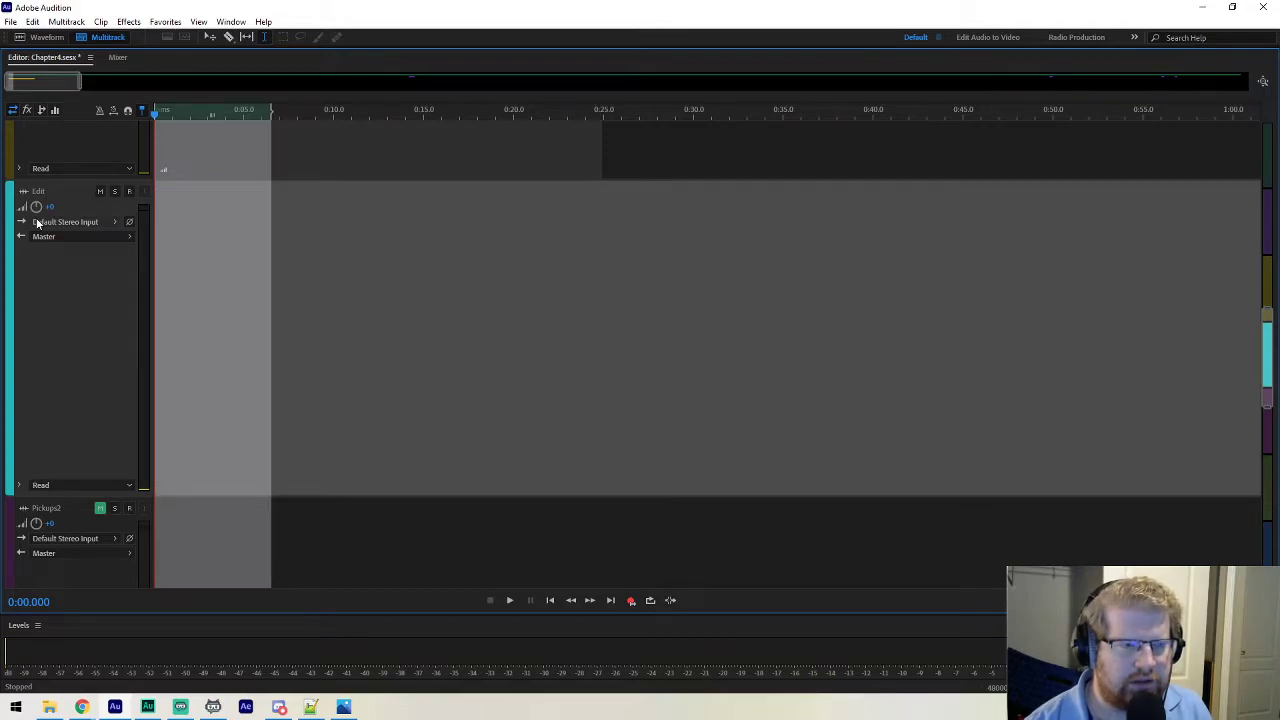
{"action": "key", "text": "ctrl+z"}
{"action": "key", "text": "shift+Delete"}
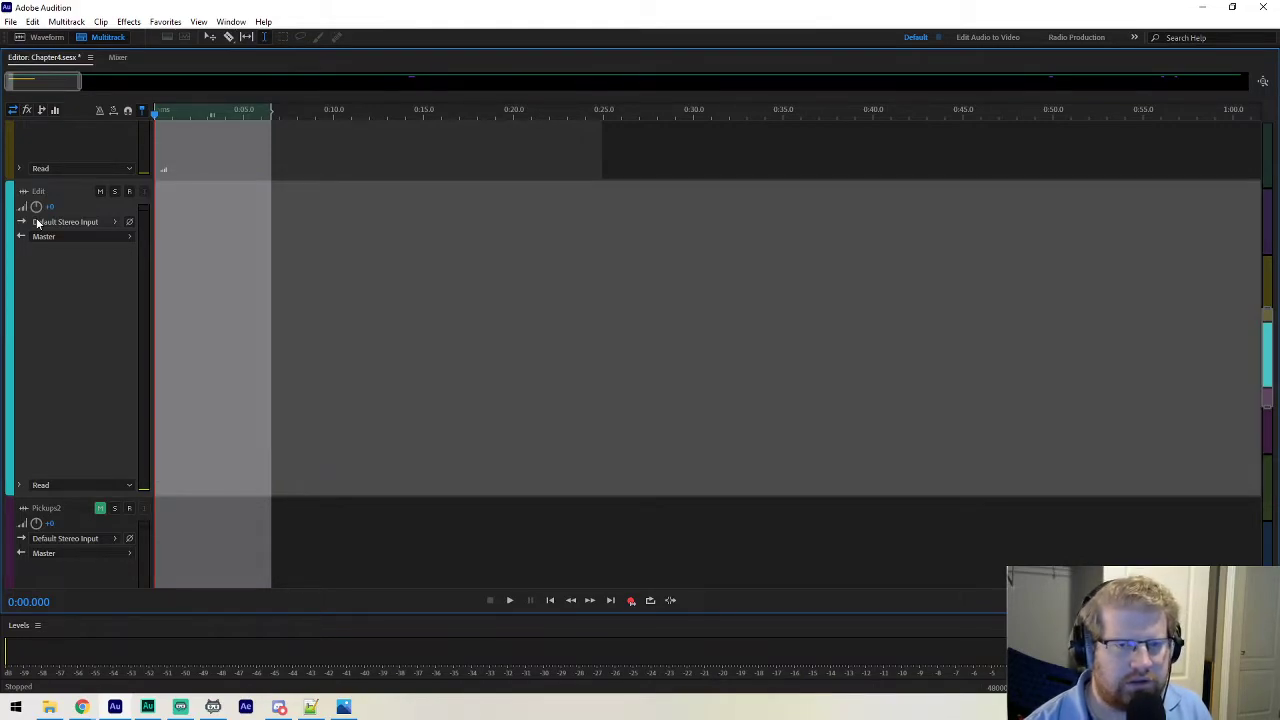
{"action": "key", "text": "ctrl+z"}
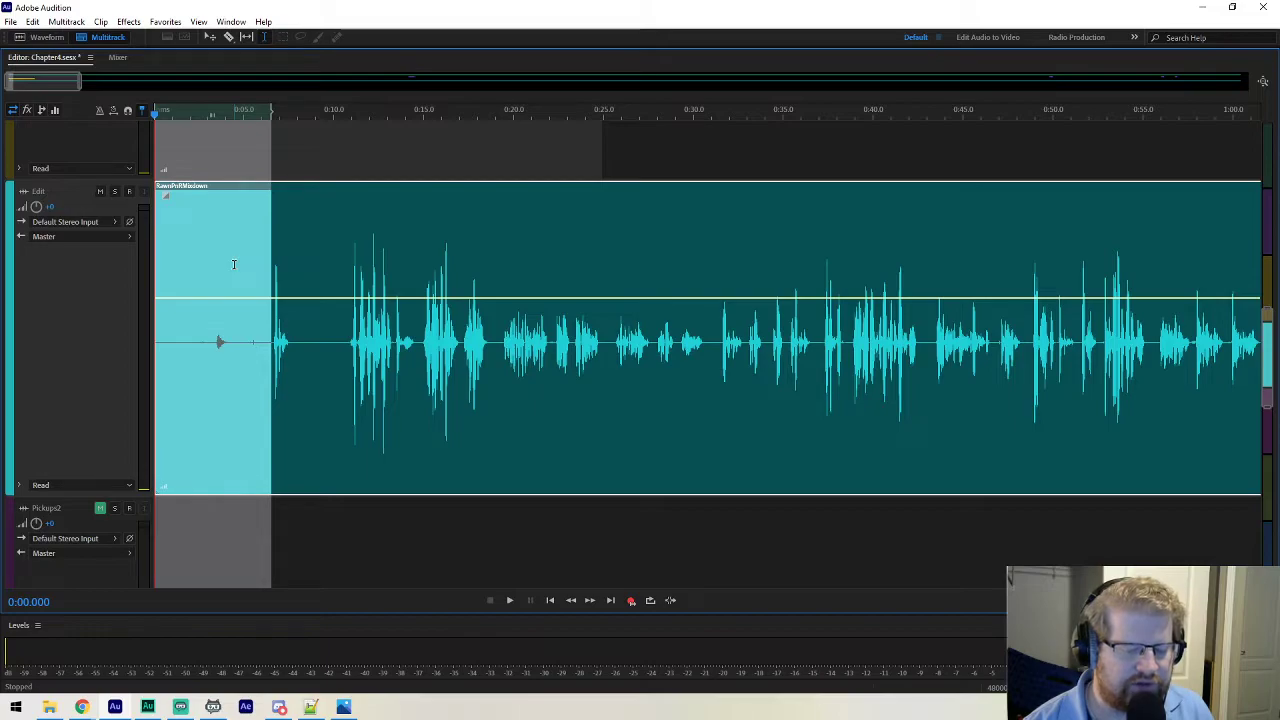
{"action": "key", "text": "Delete"}
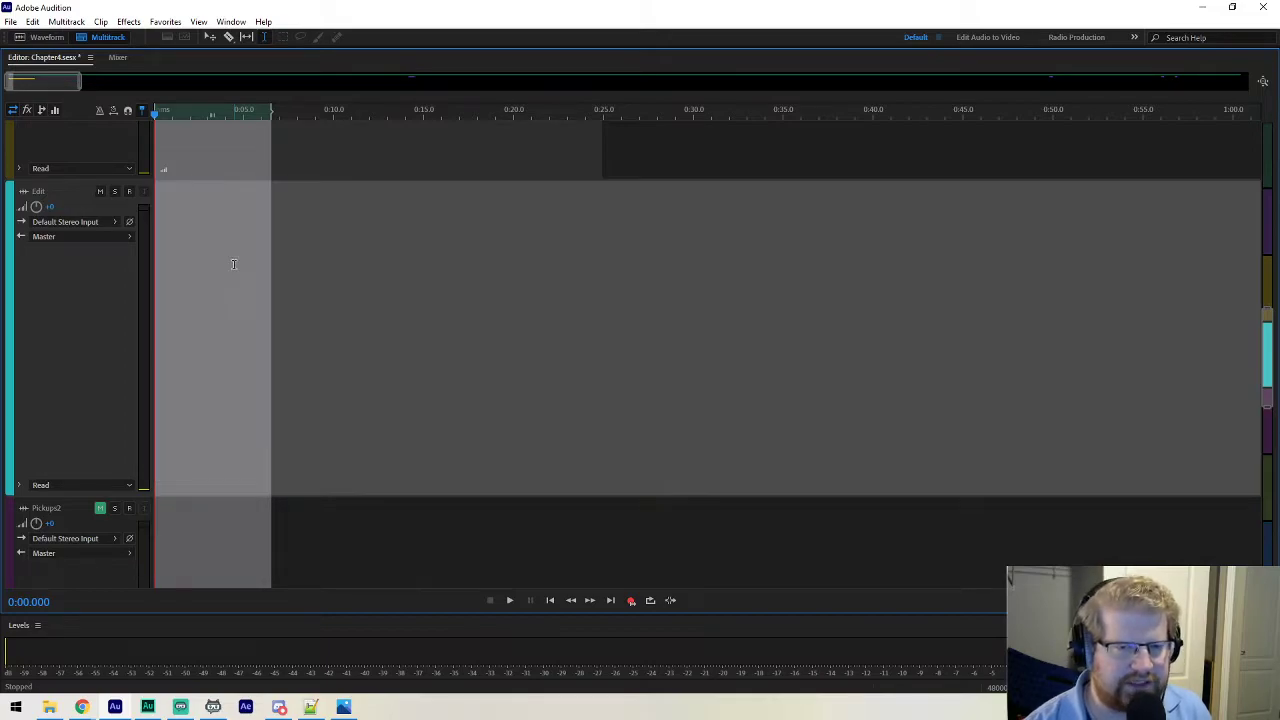
{"action": "key", "text": "ctrl+z"}
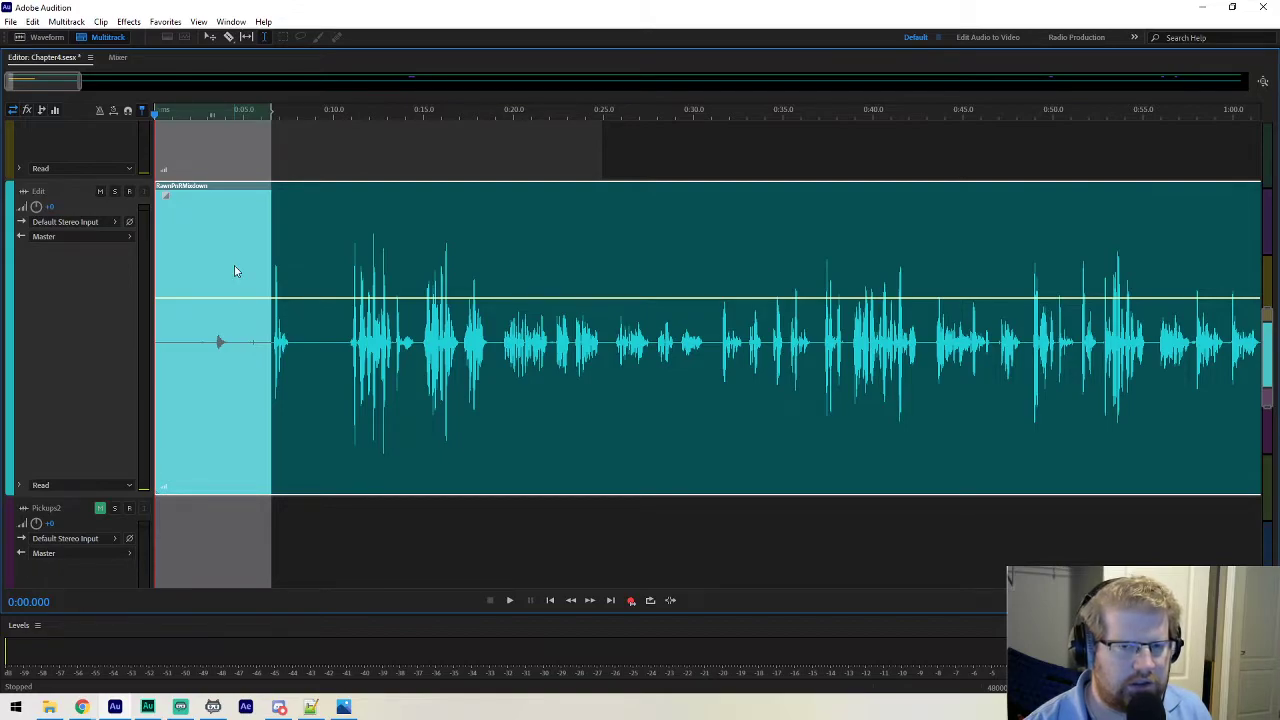
{"action": "key", "text": "Delete"}
{"action": "key", "text": "ctrl+z"}
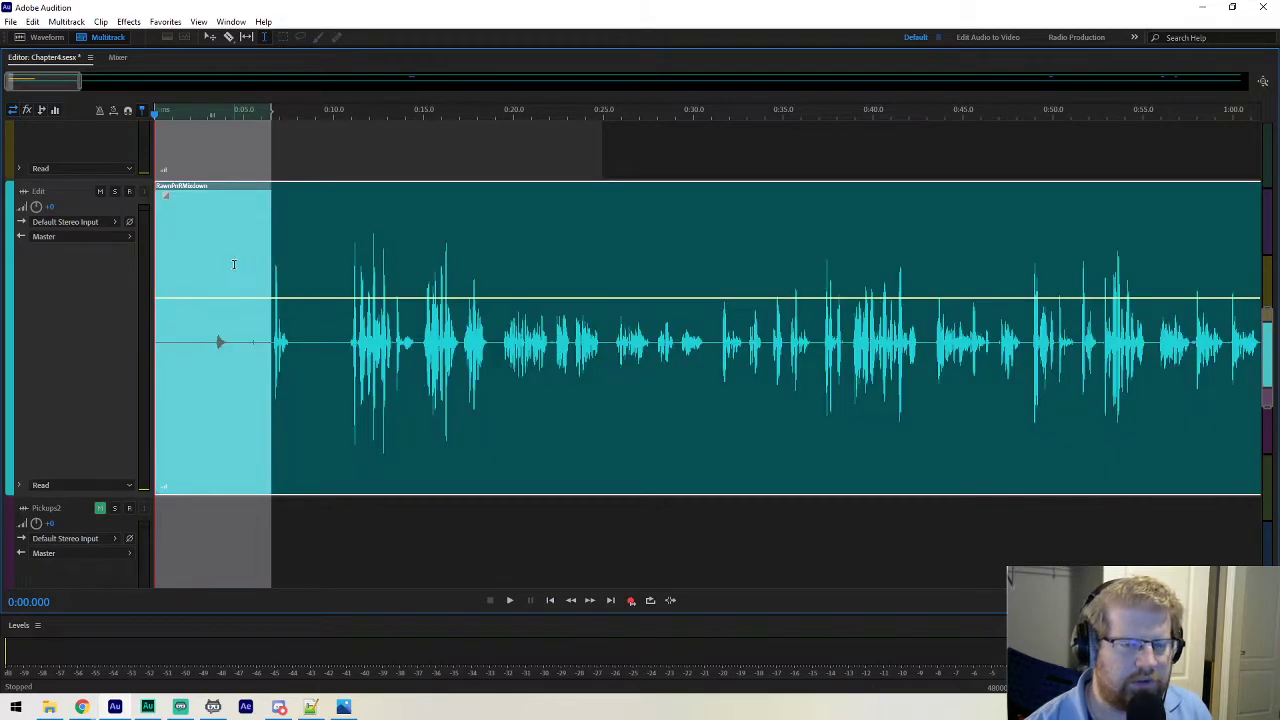
Check the Ripple Delete options, ripple delete the selected lead-in so the clip shifts to the session start, and undo it.
{"action": "right_click", "coordinate": [233, 264]}
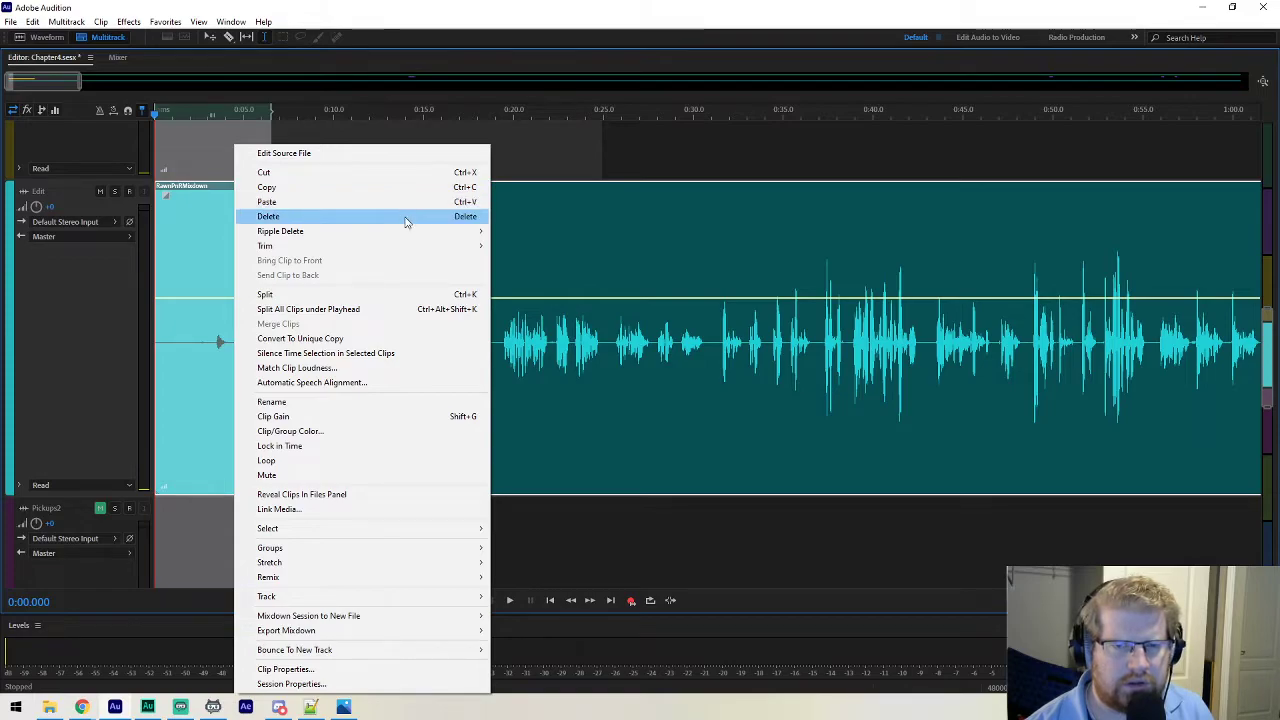
{"action": "mouse_move", "coordinate": [411, 237]}
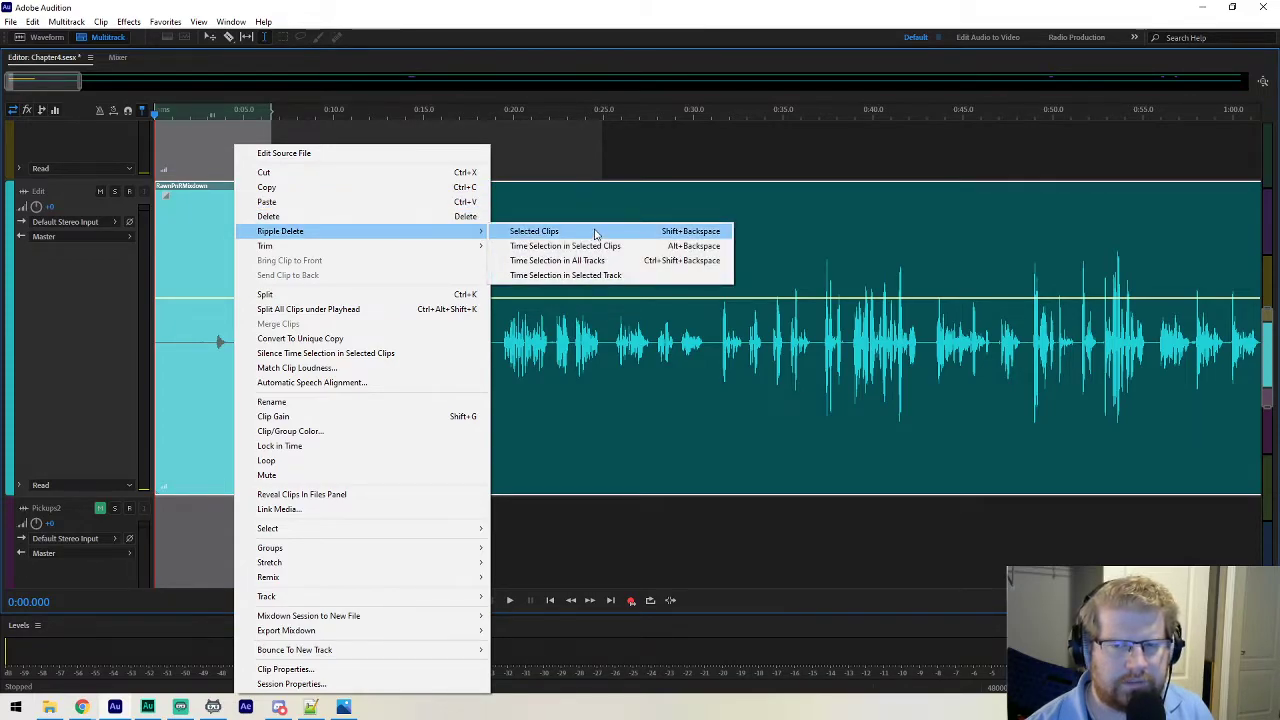
{"action": "left_click", "coordinate": [628, 22]}
{"action": "key", "text": "shift+Delete"}
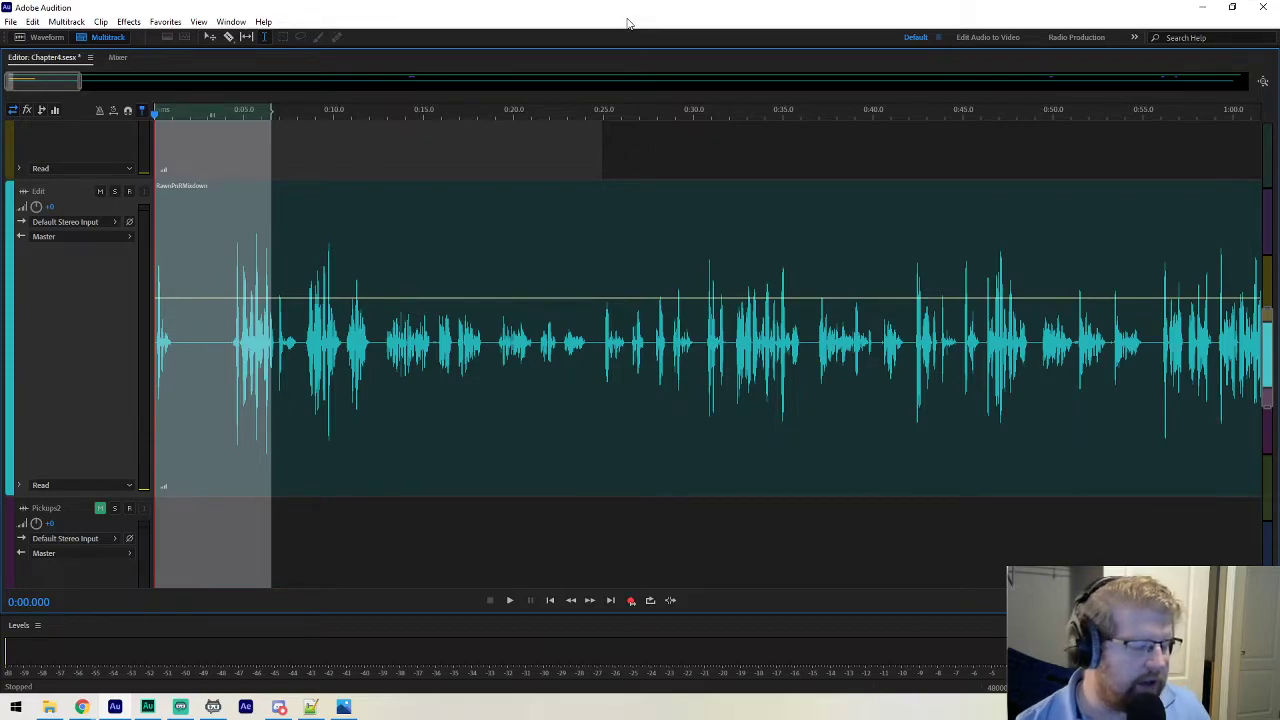
{"action": "key", "text": "ctrl+z"}
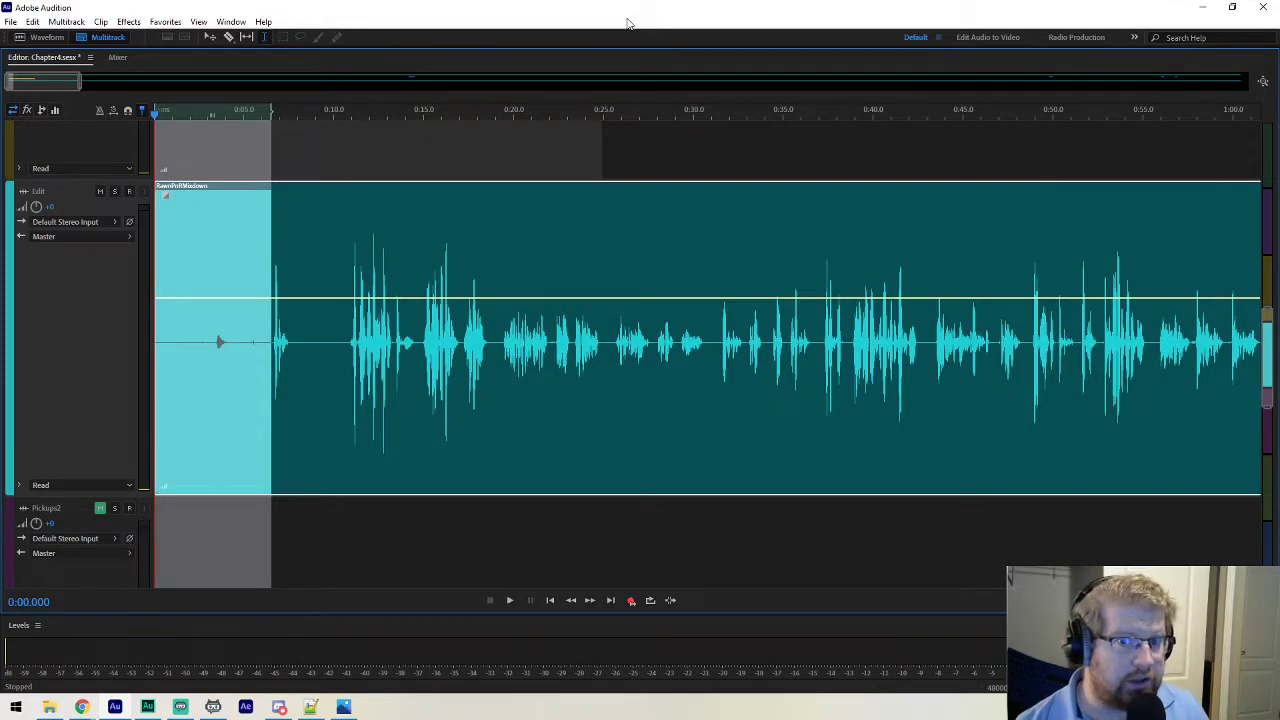
Delete the selected lead-in and the silence from about 0:07.6 to 0:10.9 on the Edit track, leaving both gaps open.
{"action": "key", "text": "Delete"}
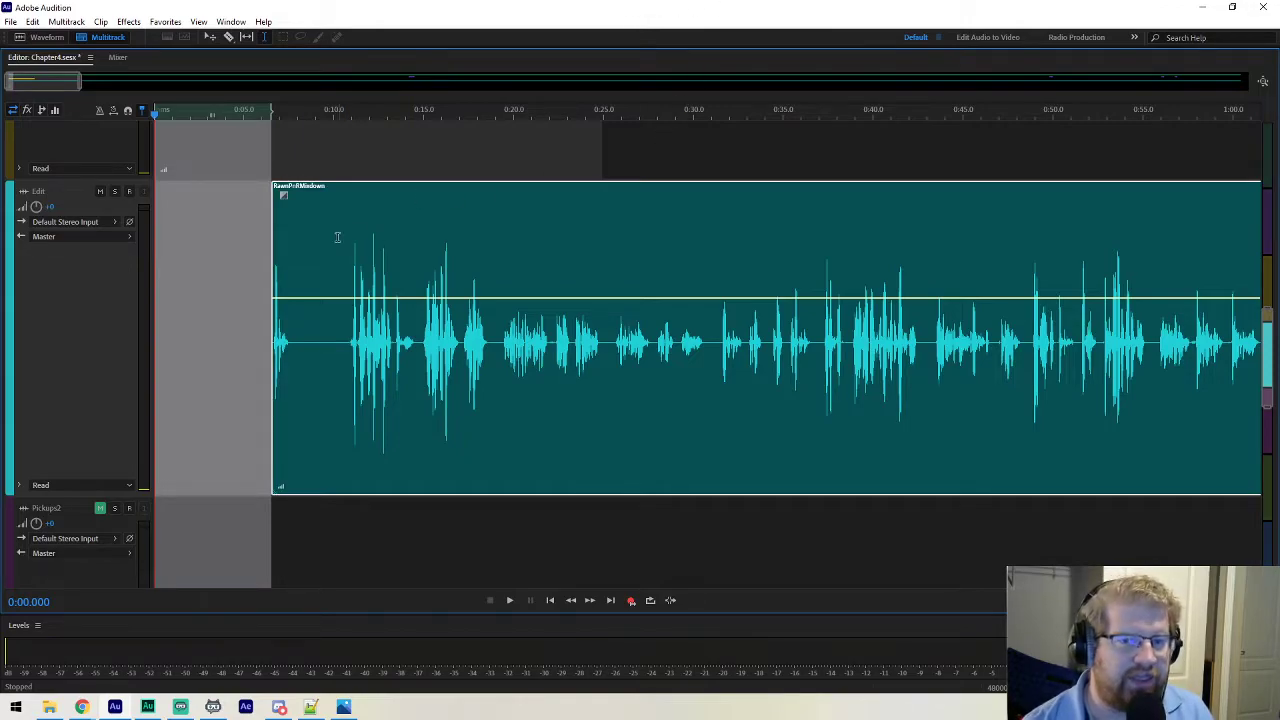
{"action": "left_click", "coordinate": [291, 229]}
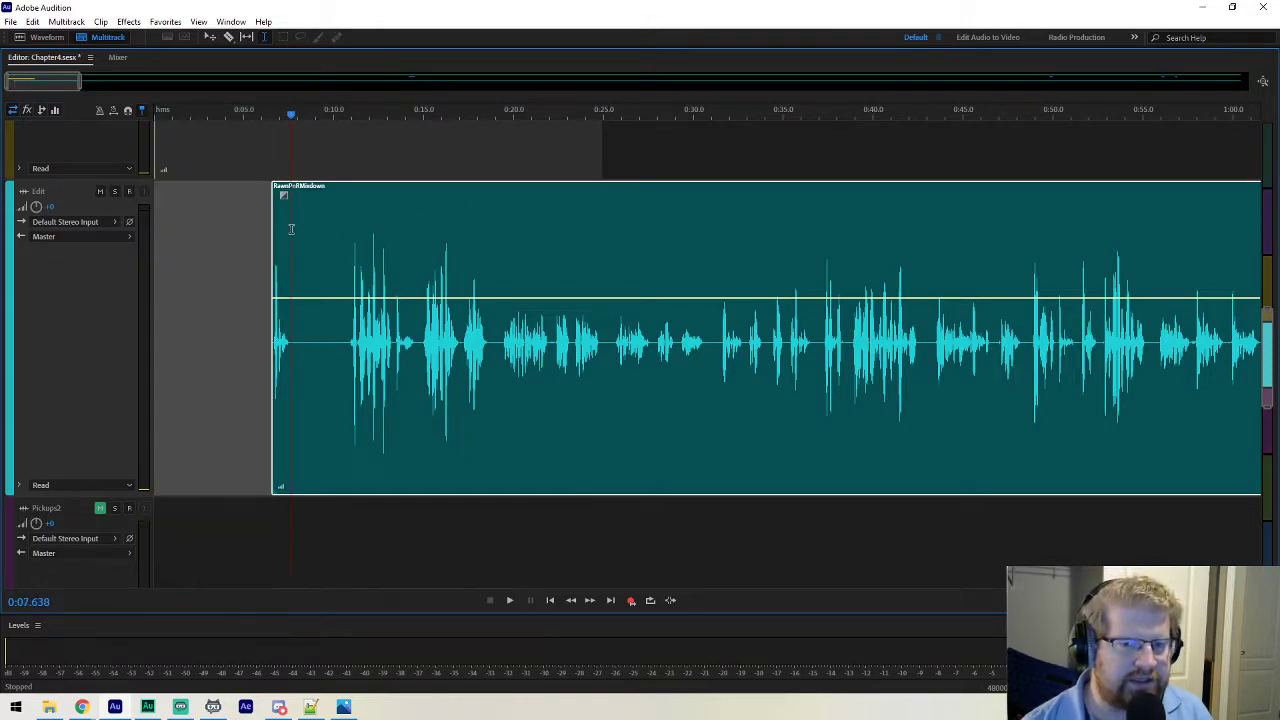
{"action": "left_click_drag", "start_coordinate": [291, 229], "coordinate": [350, 226]}
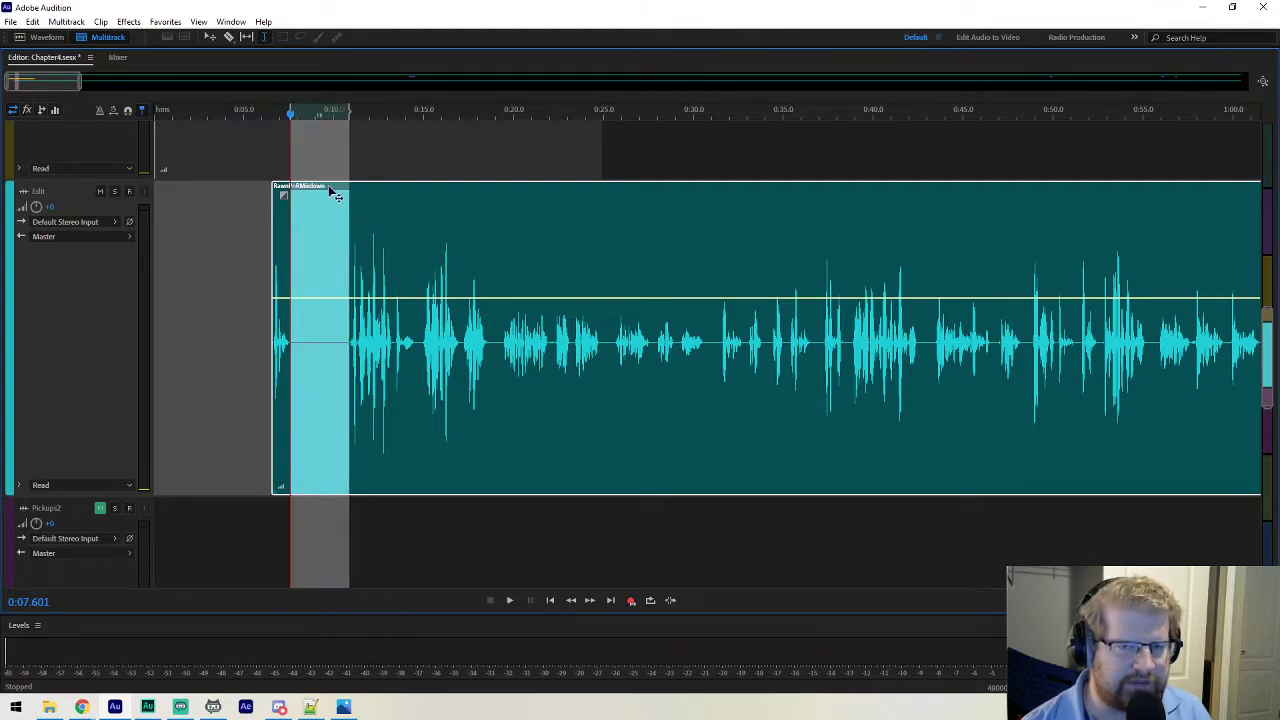
{"action": "scroll", "coordinate": [46, 85], "scroll_direction": "up", "scroll_amount": 3}
{"action": "scroll", "coordinate": [46, 85], "scroll_direction": "up", "scroll_amount": 3}
{"action": "left_click_drag", "start_coordinate": [46, 85], "coordinate": [17, 86]}
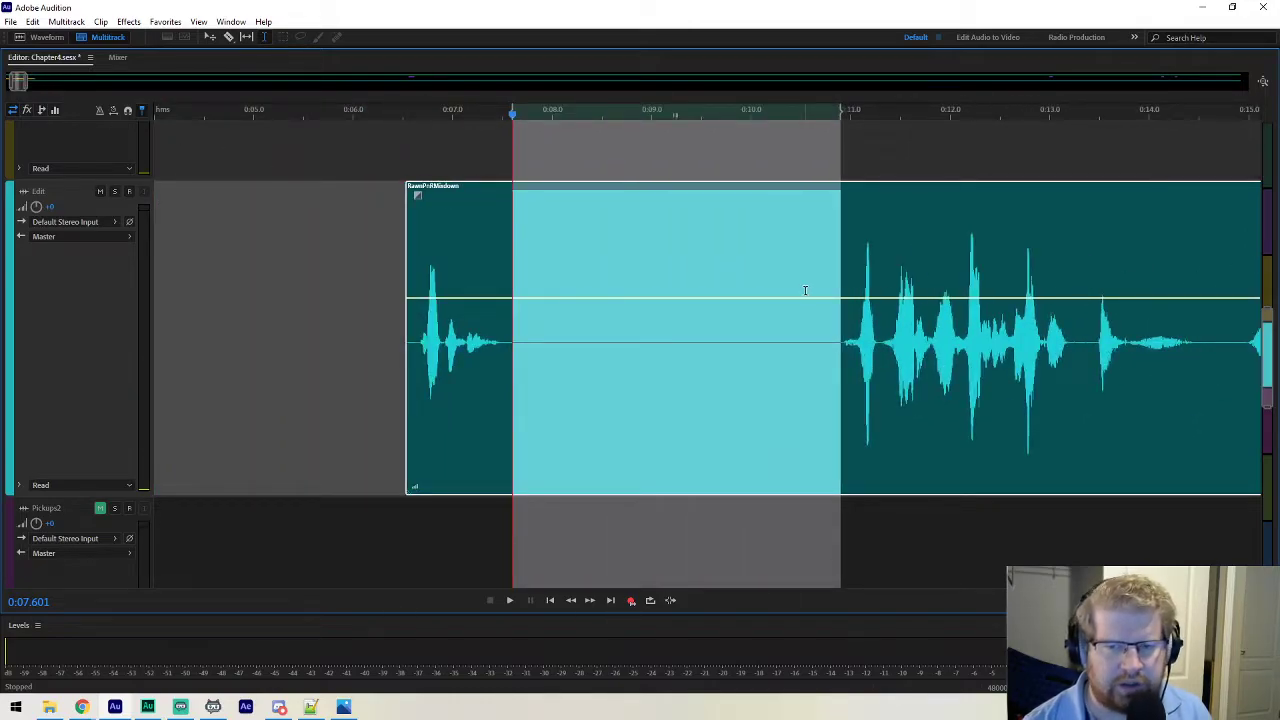
{"action": "key", "text": "Delete"}
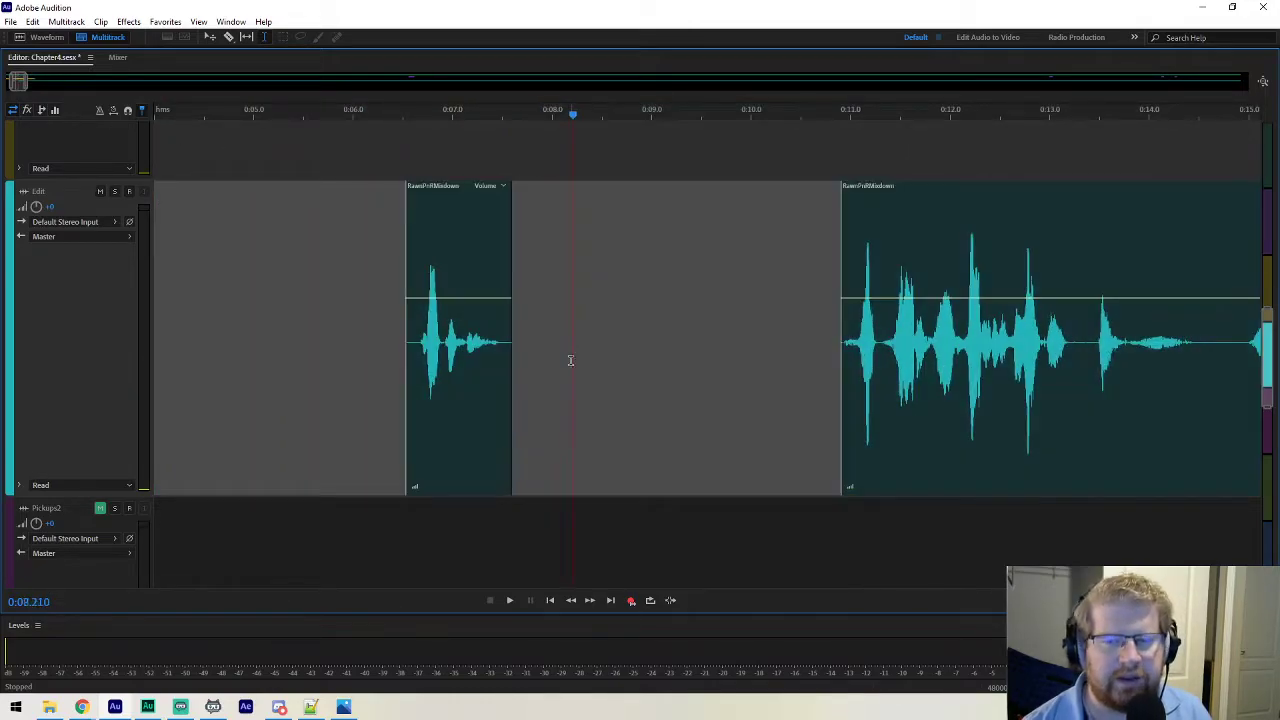
Trim both ends of the short first clip closer to its speech, to about 0:06.65 and 0:07.5.
{"action": "left_click", "coordinate": [571, 357]}
{"action": "left_click_drag", "start_coordinate": [511, 370], "coordinate": [502, 373]}
{"action": "left_click_drag", "start_coordinate": [405, 370], "coordinate": [419, 373]}
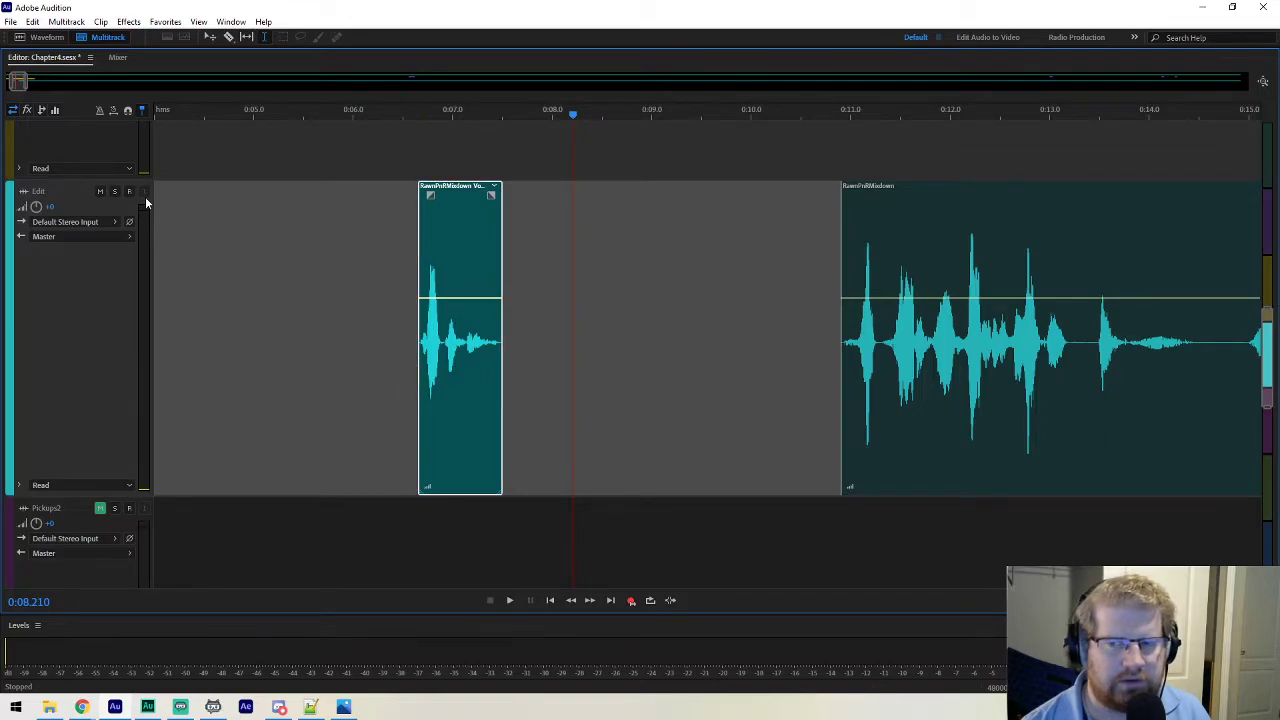
Trim the end of the long Edit clip back to its last speech, at about 17:33, and play its final seconds.
{"action": "scroll", "coordinate": [20, 80], "scroll_direction": "down", "scroll_amount": 4}
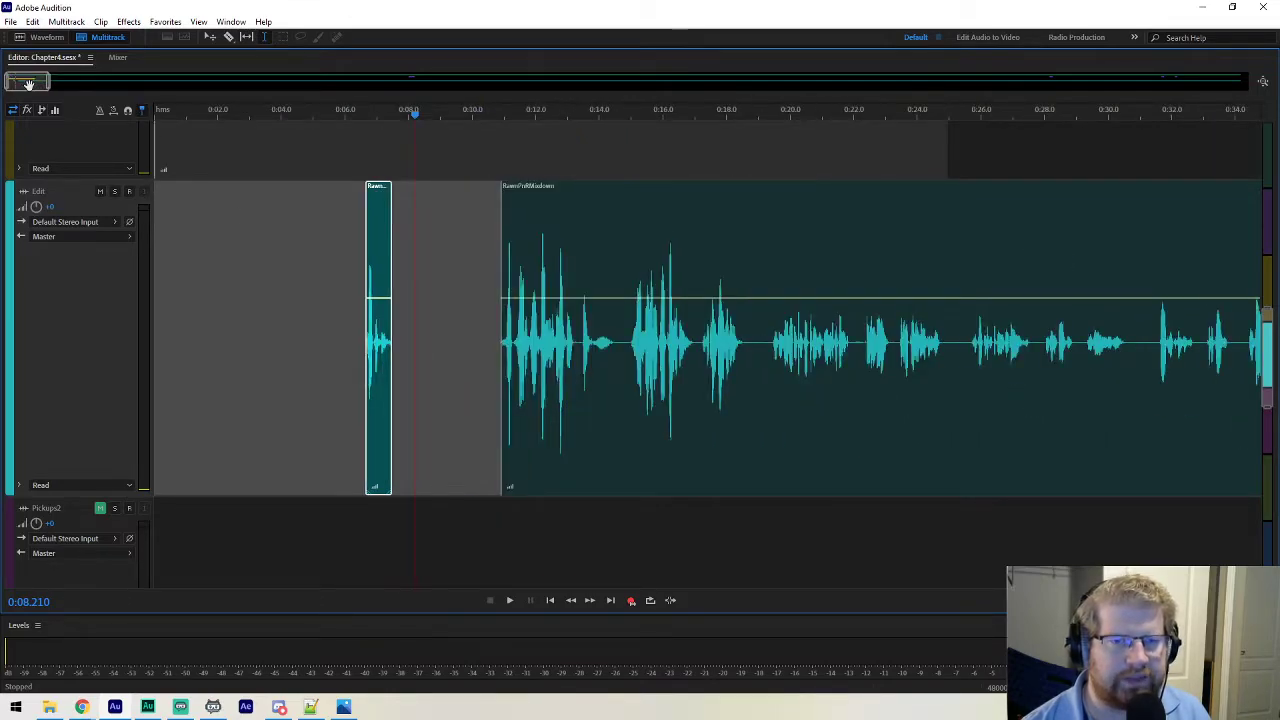
{"action": "scroll", "coordinate": [28, 83], "scroll_direction": "down", "scroll_amount": 5}
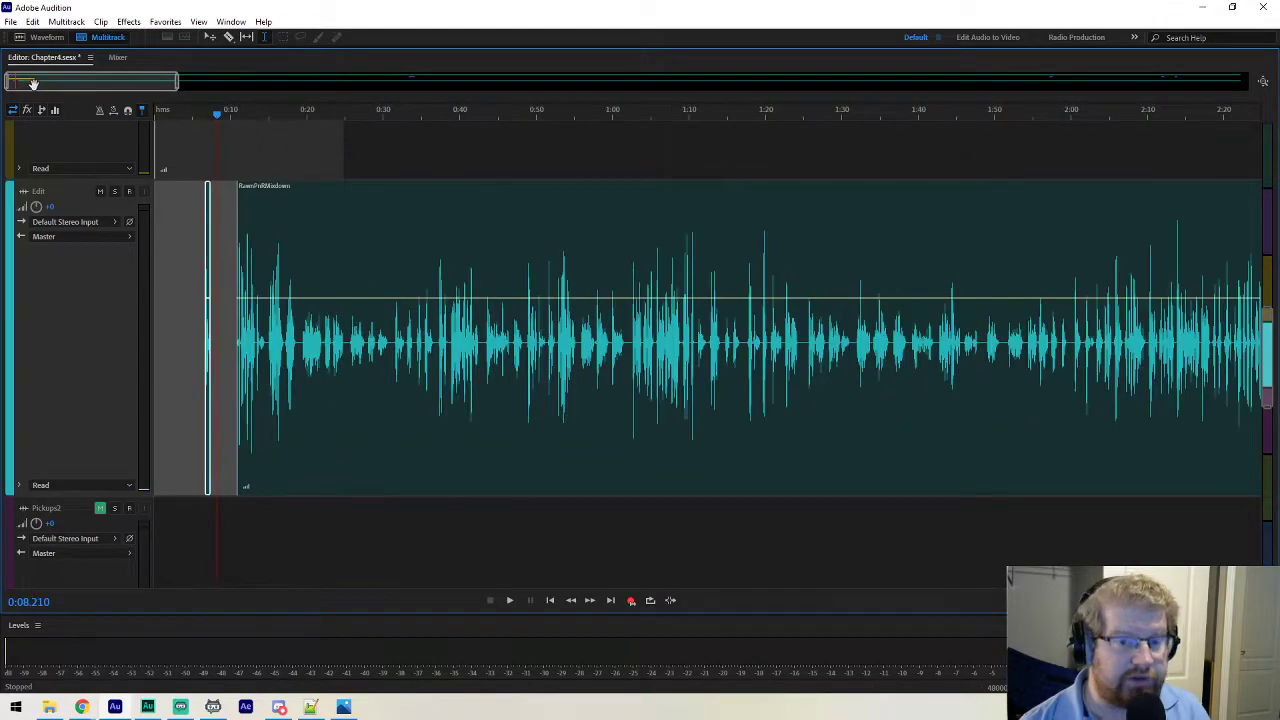
{"action": "scroll", "coordinate": [62, 82], "scroll_direction": "down", "scroll_amount": 6}
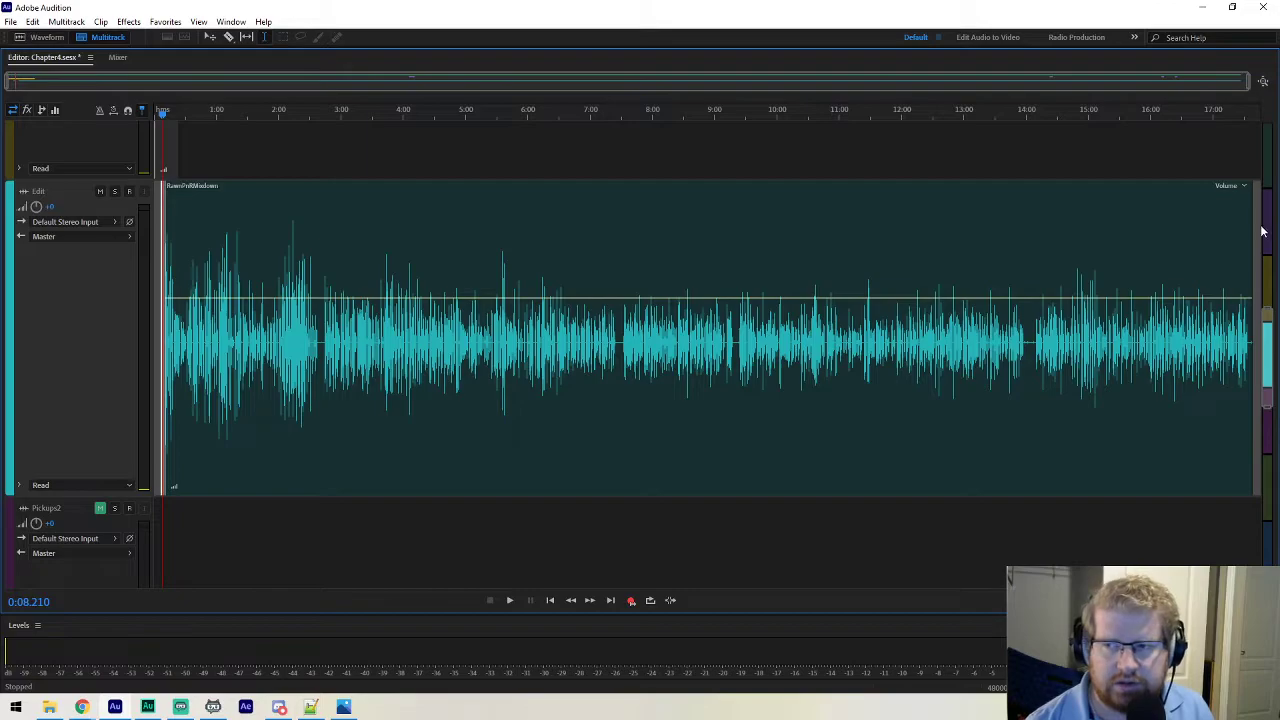
{"action": "left_click_drag", "start_coordinate": [10, 82], "coordinate": [1174, 117]}
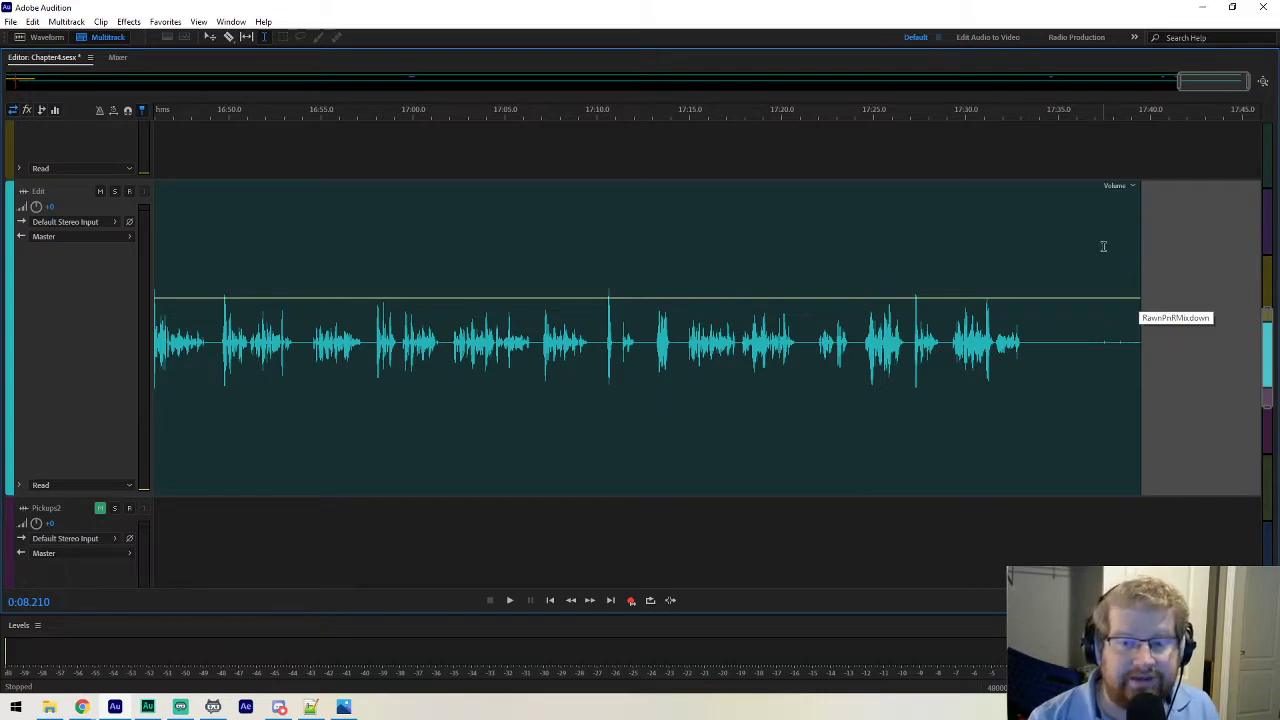
{"action": "left_click_drag", "start_coordinate": [1139, 245], "coordinate": [1023, 245]}
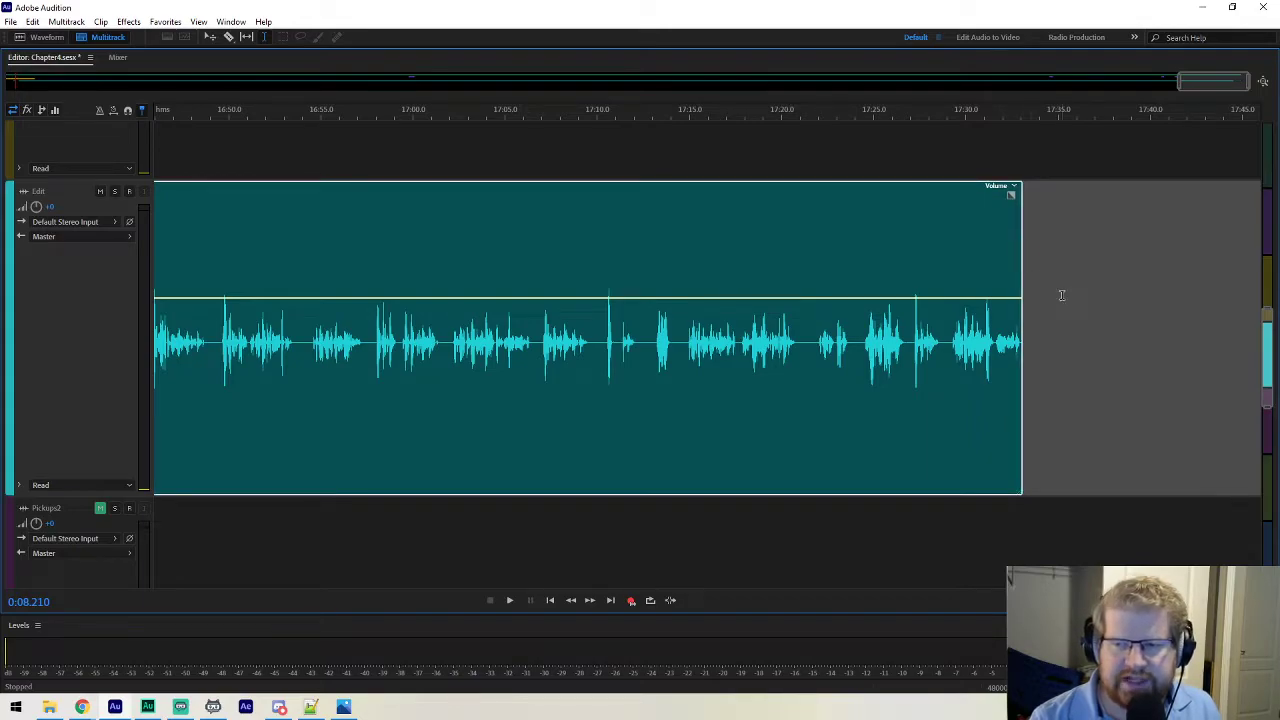
{"action": "left_click", "coordinate": [958, 218]}
{"action": "key", "text": "space"}
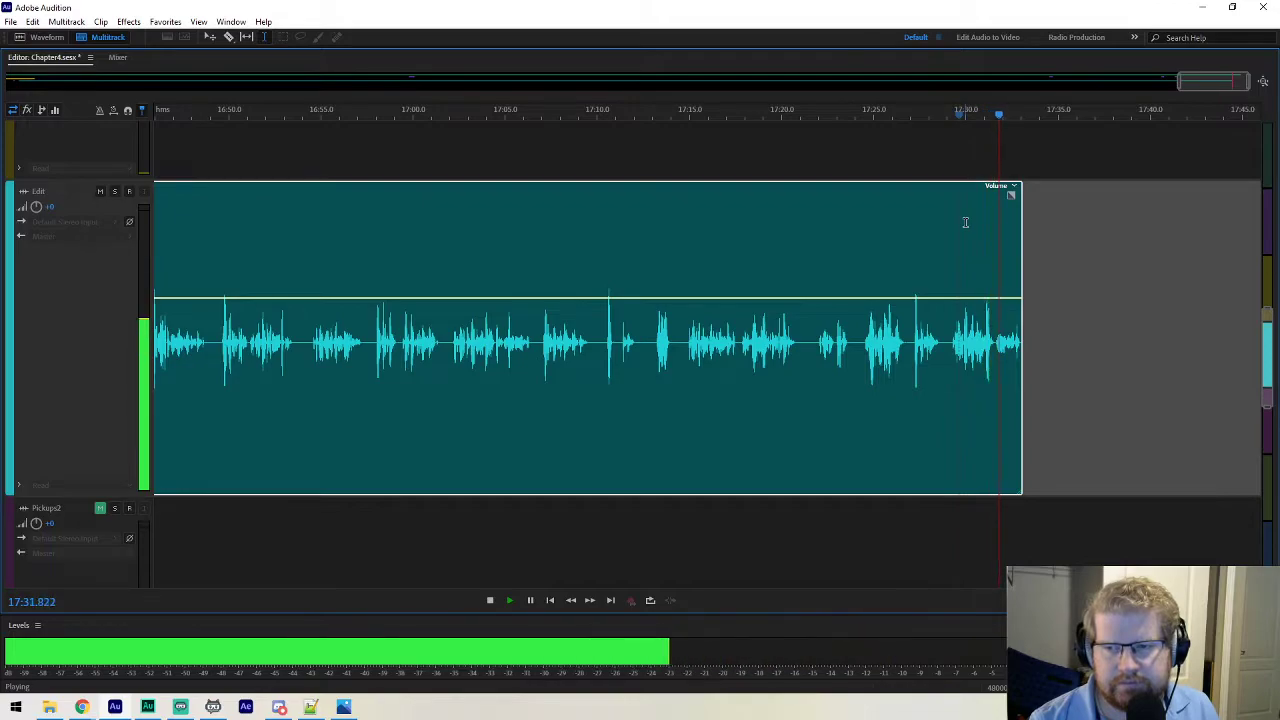
{"action": "key", "text": "space"}
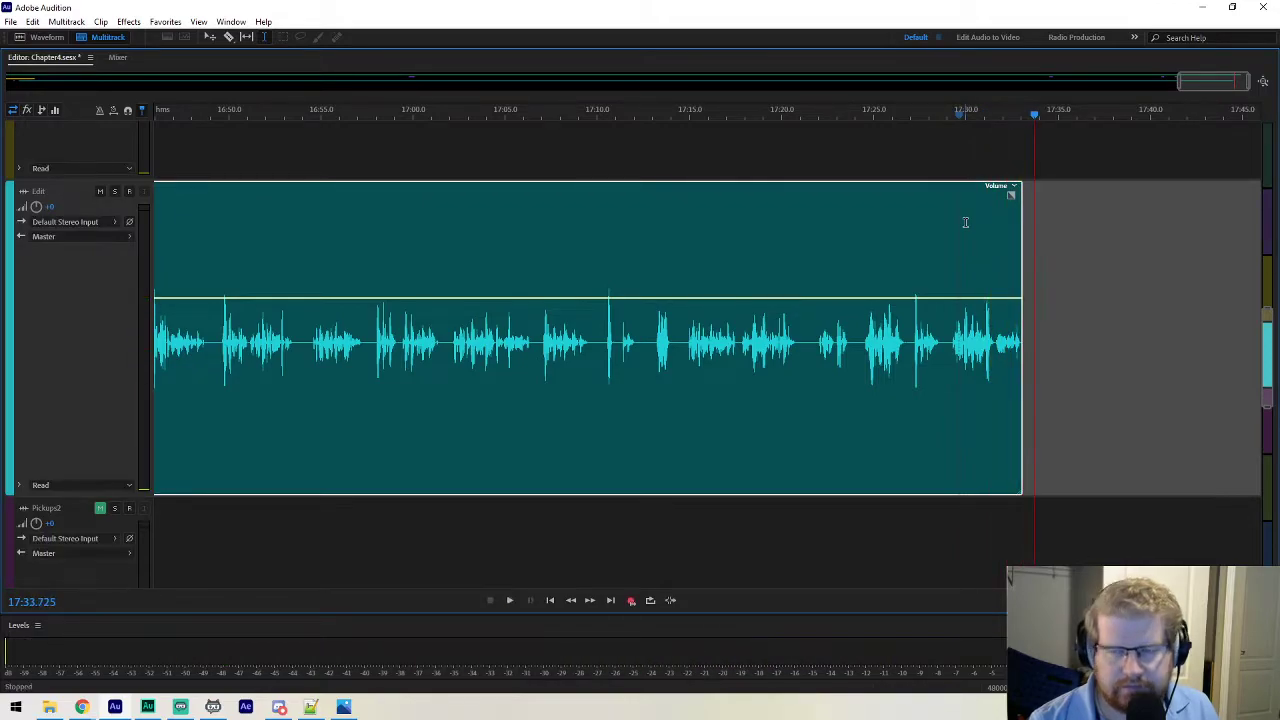
Copy the Room Tone track's clip, paste it at about 0:27.7 on the same track, and undo the paste.
{"action": "scroll", "coordinate": [1190, 86], "scroll_direction": "down", "scroll_amount": 4}
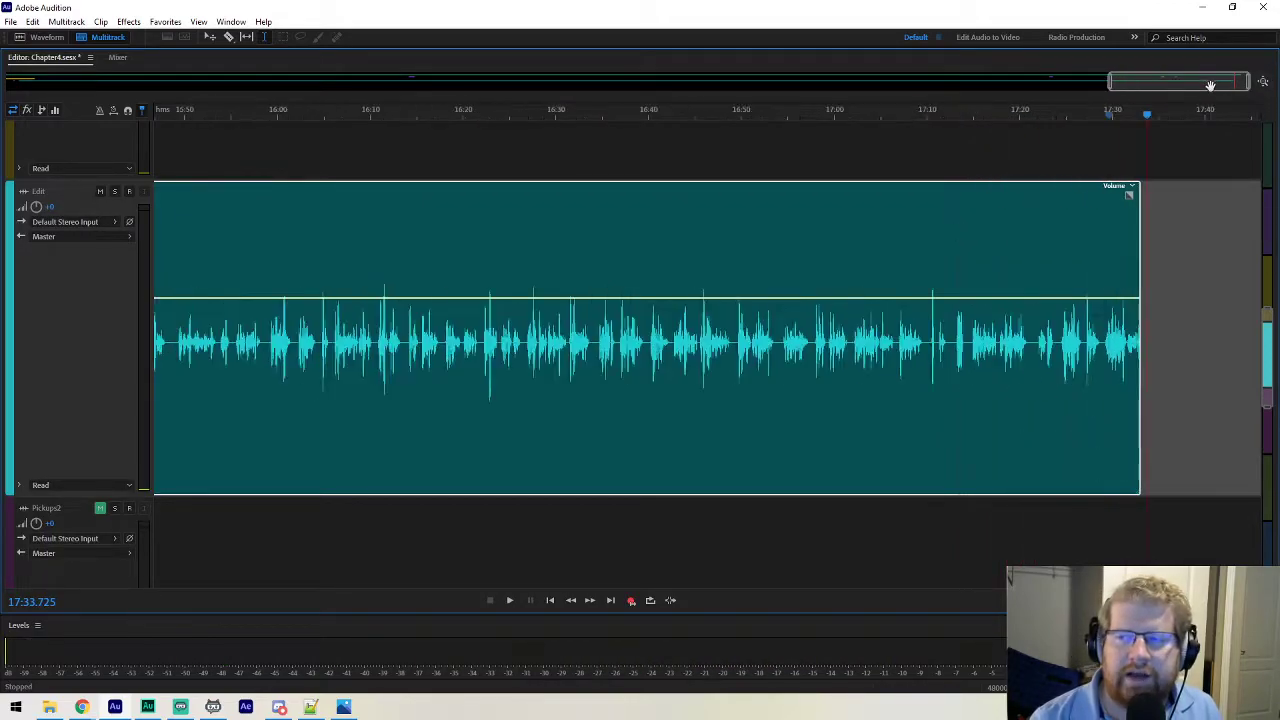
{"action": "scroll", "coordinate": [1190, 86], "scroll_direction": "down", "scroll_amount": 5}
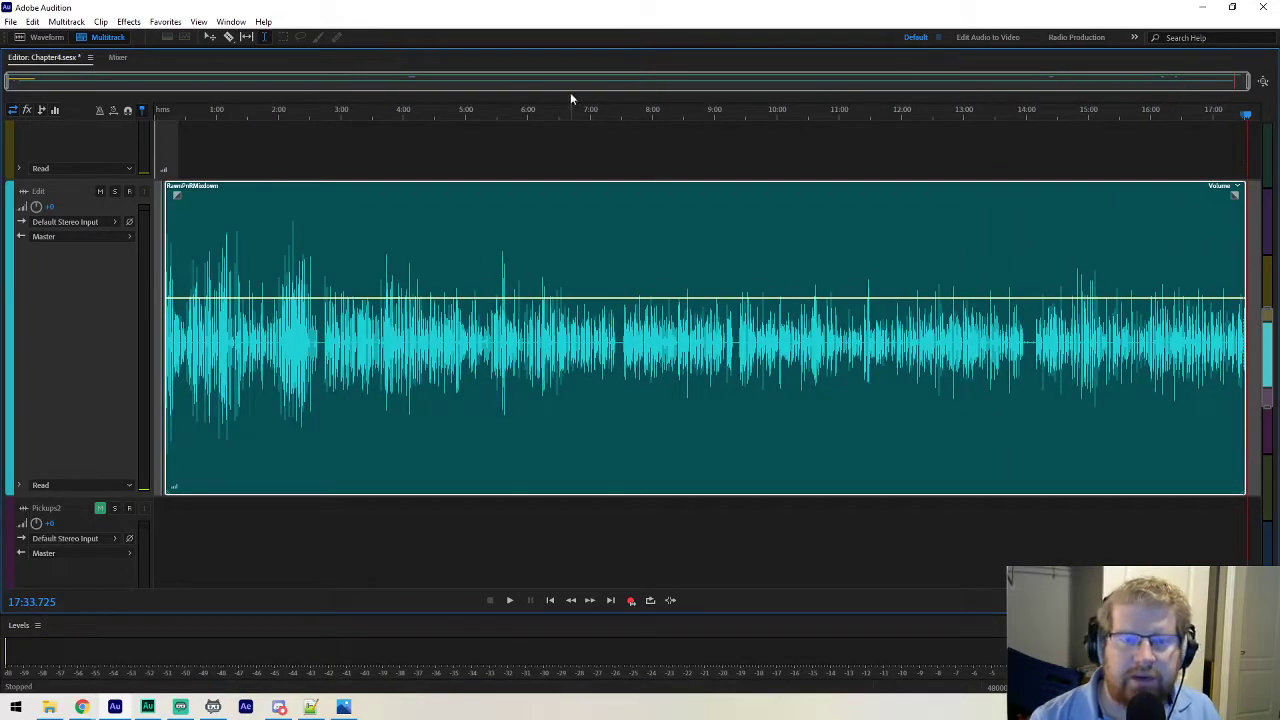
{"action": "scroll", "coordinate": [260, 82], "scroll_direction": "up", "scroll_amount": 7}
{"action": "scroll", "coordinate": [214, 80], "scroll_direction": "up", "scroll_amount": 4}
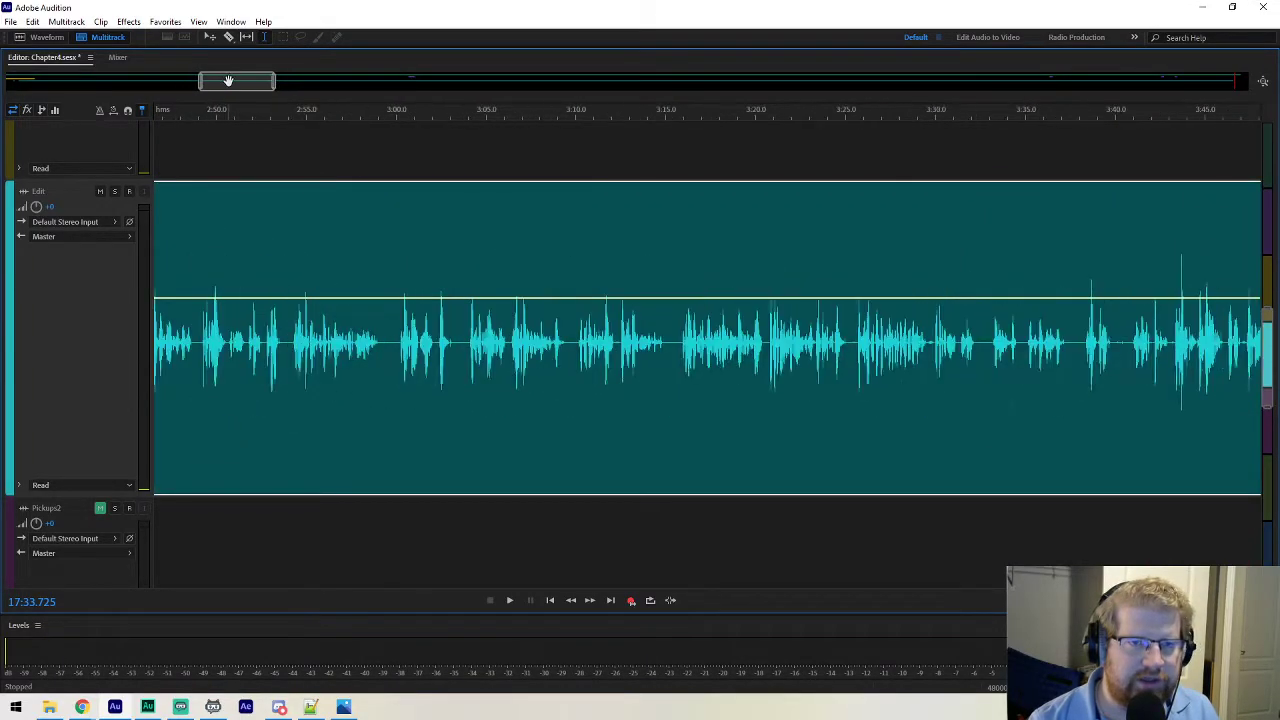
{"action": "left_click_drag", "start_coordinate": [211, 84], "coordinate": [16, 84]}
{"action": "scroll", "coordinate": [323, 244], "scroll_direction": "up", "scroll_amount": 2}
{"action": "scroll", "coordinate": [323, 244], "scroll_direction": "up", "scroll_amount": 2}
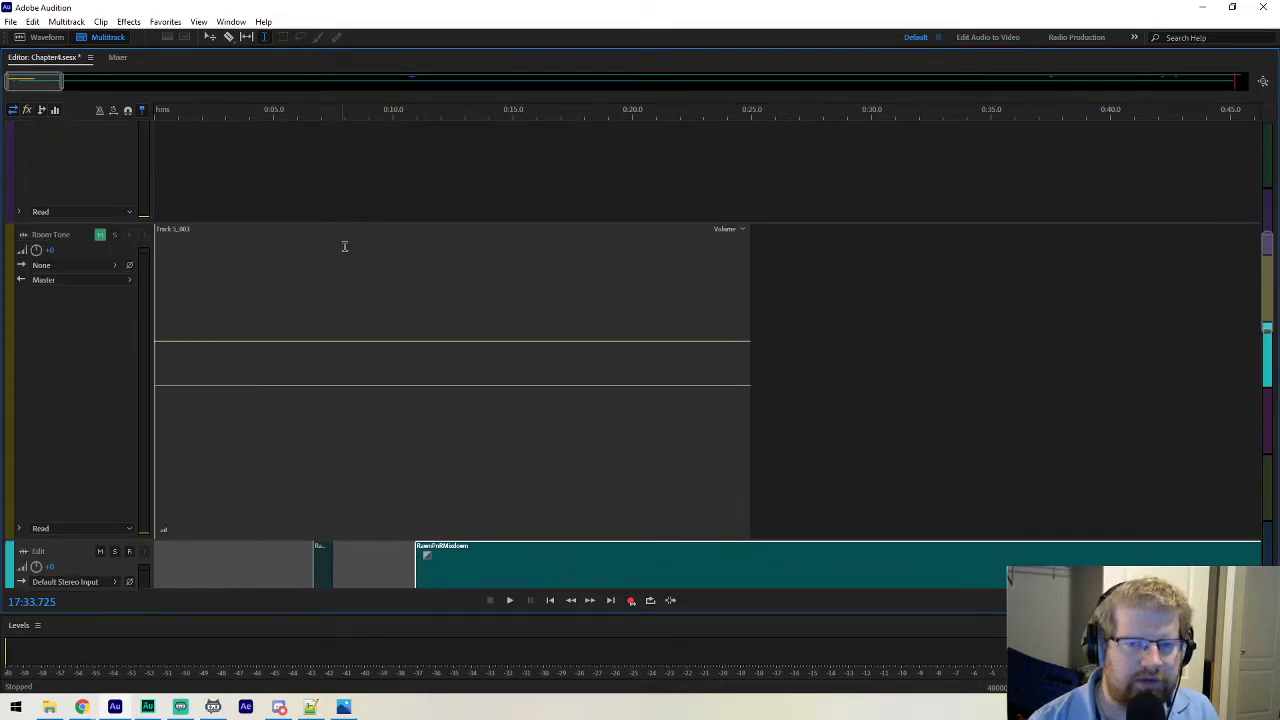
{"action": "key", "text": "v"}
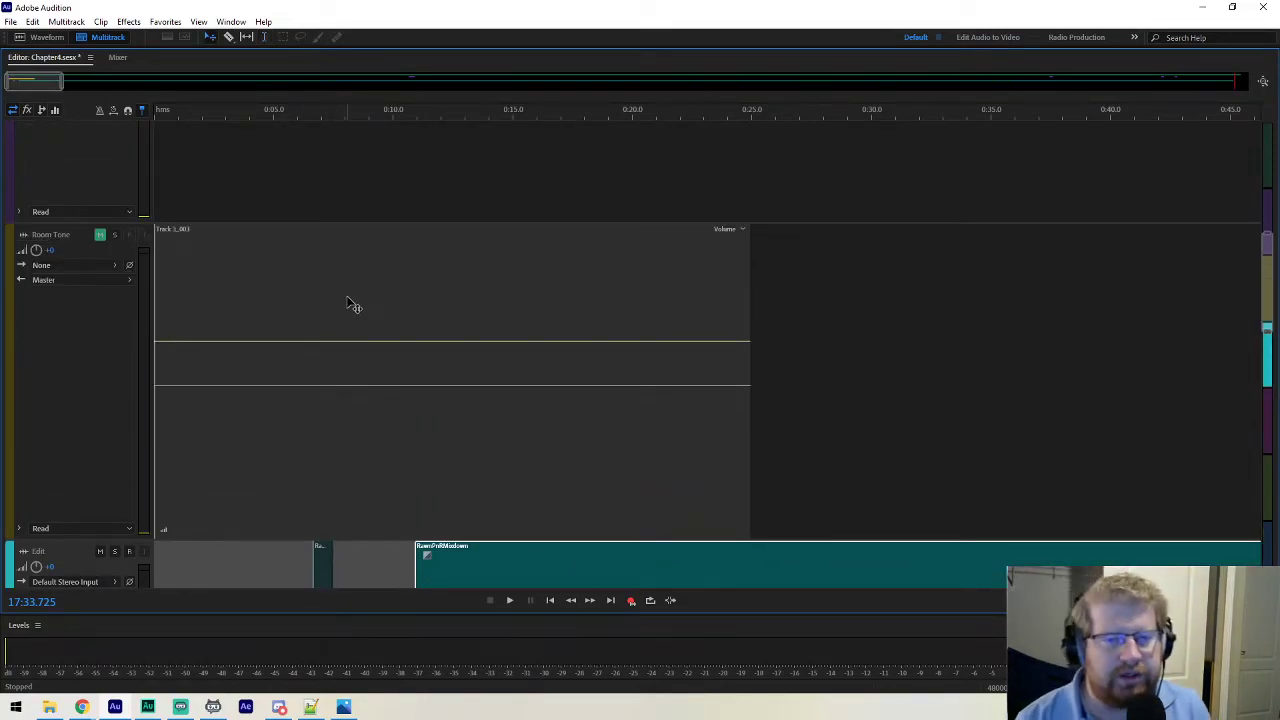
{"action": "left_click", "coordinate": [353, 305]}
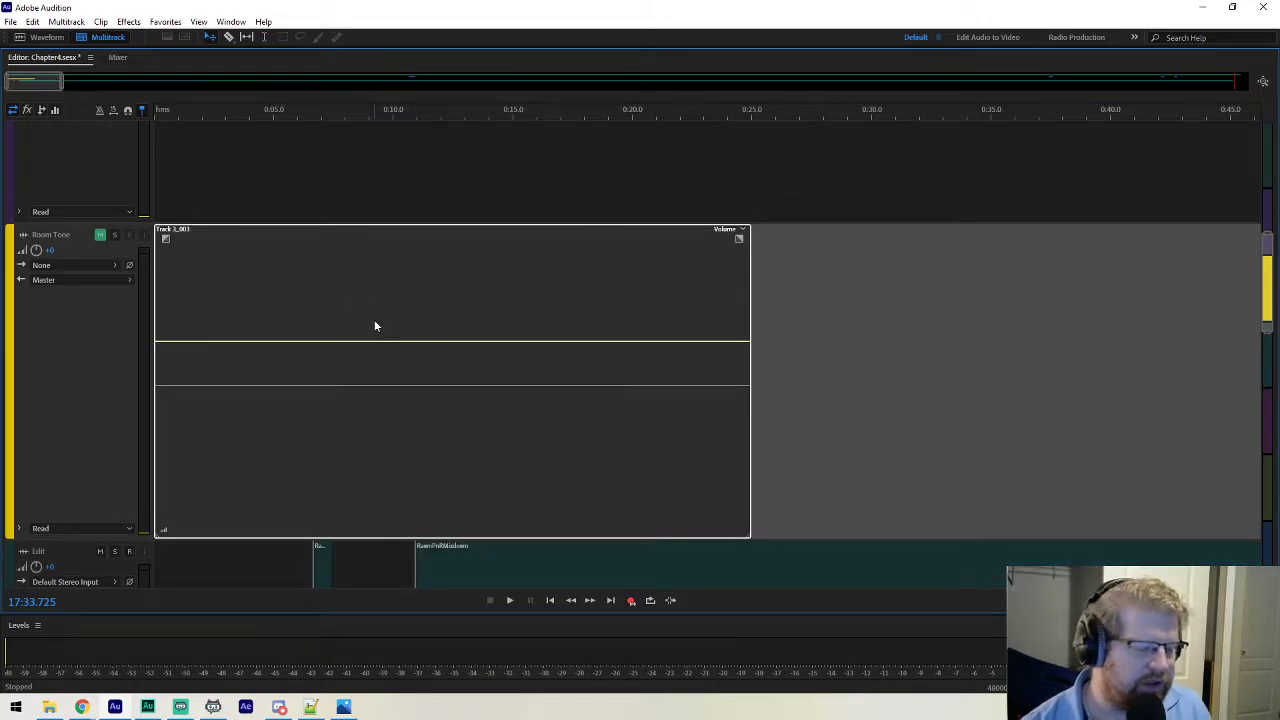
{"action": "key", "text": "t"}
{"action": "left_click", "coordinate": [817, 334]}
{"action": "key", "text": "ctrl+v"}
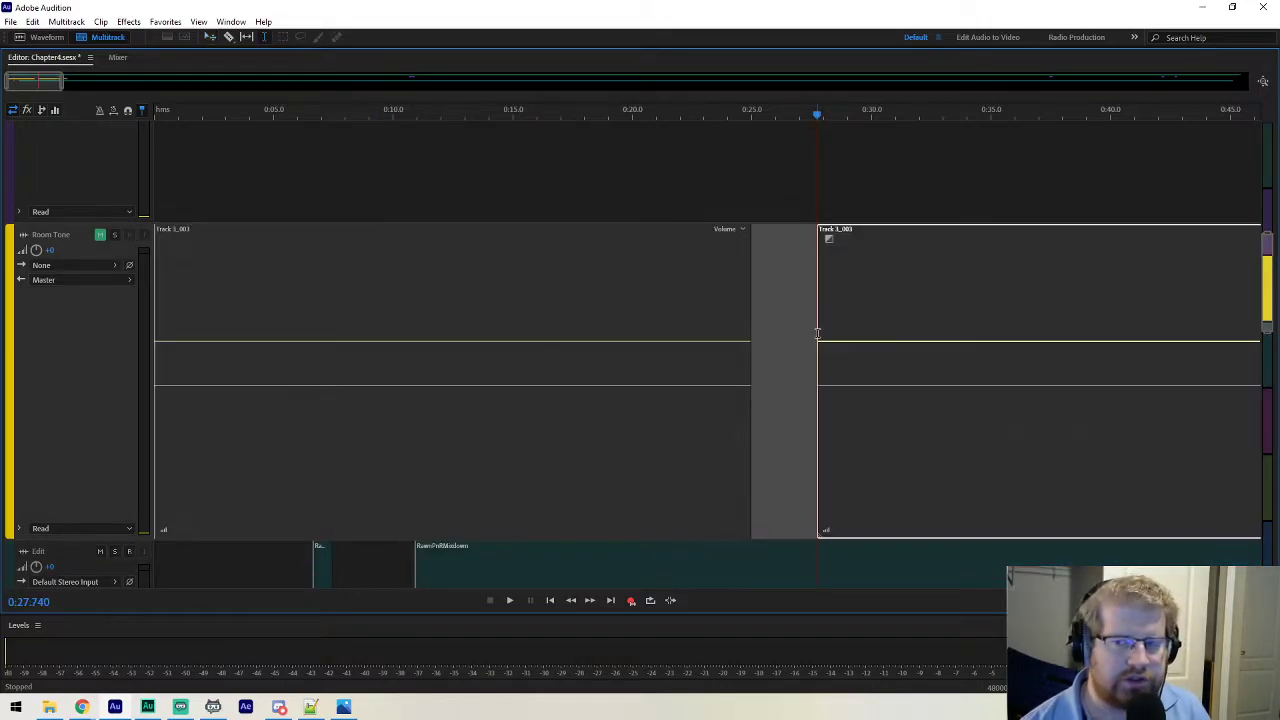
{"action": "key", "text": "ctrl+z"}
Copy the room tone clip again, paste it at about 0:29.7, and delete the pasted copy.
{"action": "key", "text": "v"}
{"action": "left_click", "coordinate": [436, 302]}
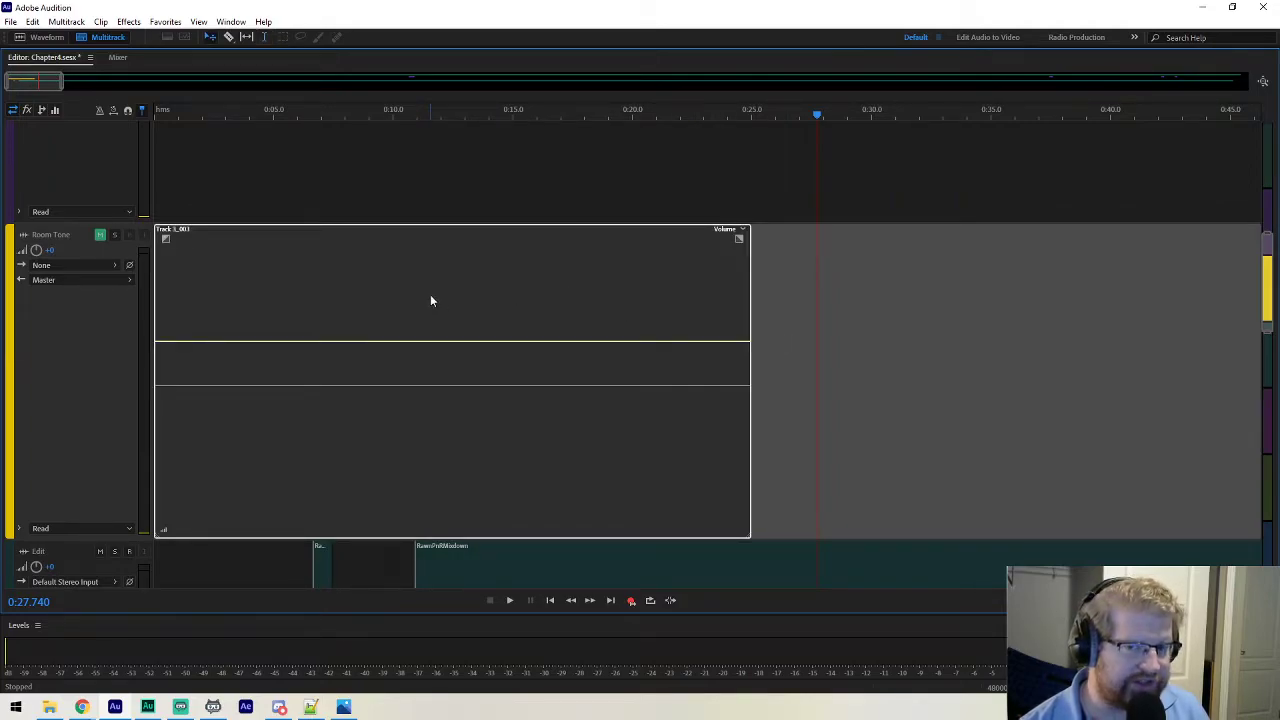
{"action": "left_click", "coordinate": [828, 302]}
{"action": "left_click", "coordinate": [866, 348]}
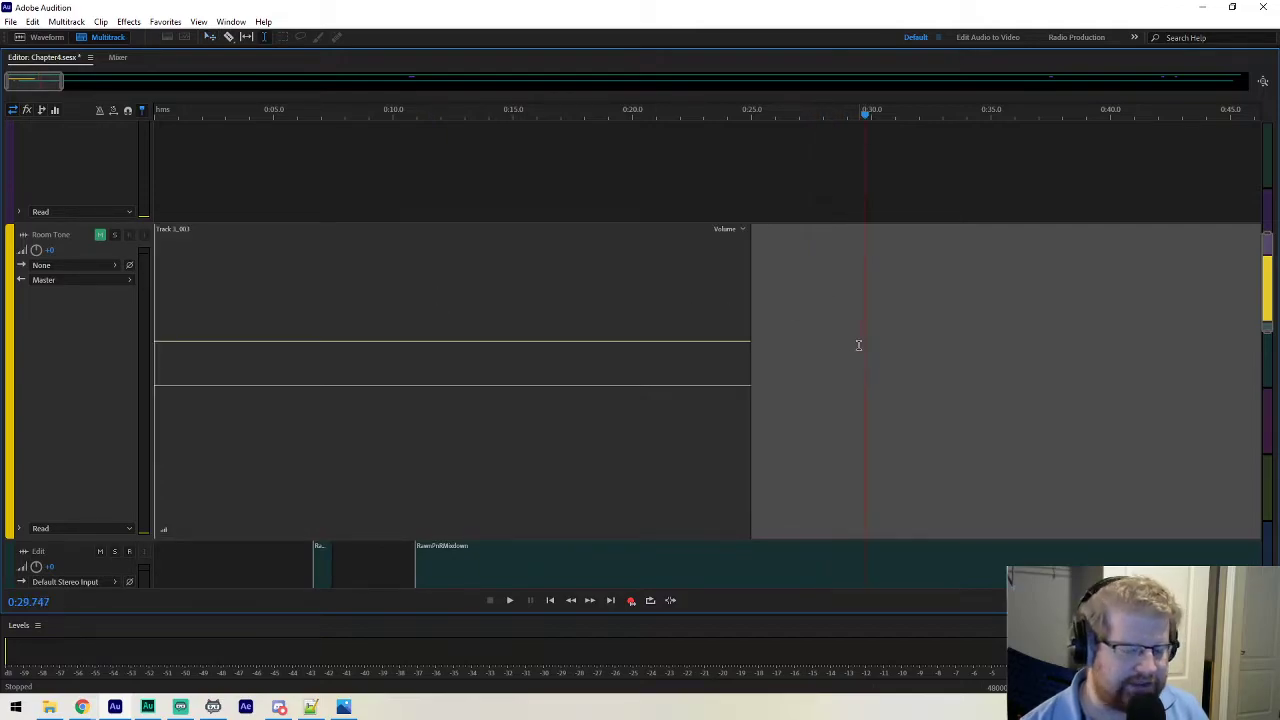
{"action": "key", "text": "ctrl+v"}
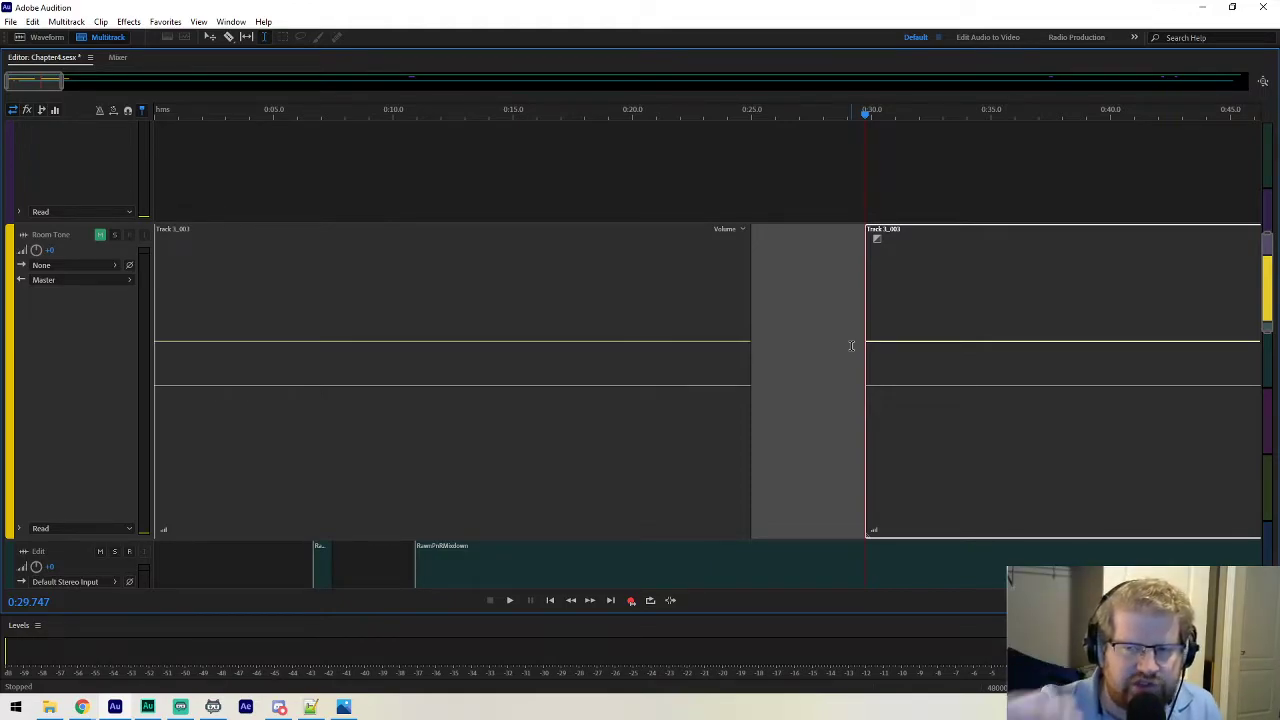
{"action": "key", "text": "Delete"}
Paste the copied room tone clip at 0:28.8 on the Room Tone track.
{"action": "left_click_drag", "start_coordinate": [51, 81], "coordinate": [20, 81]}
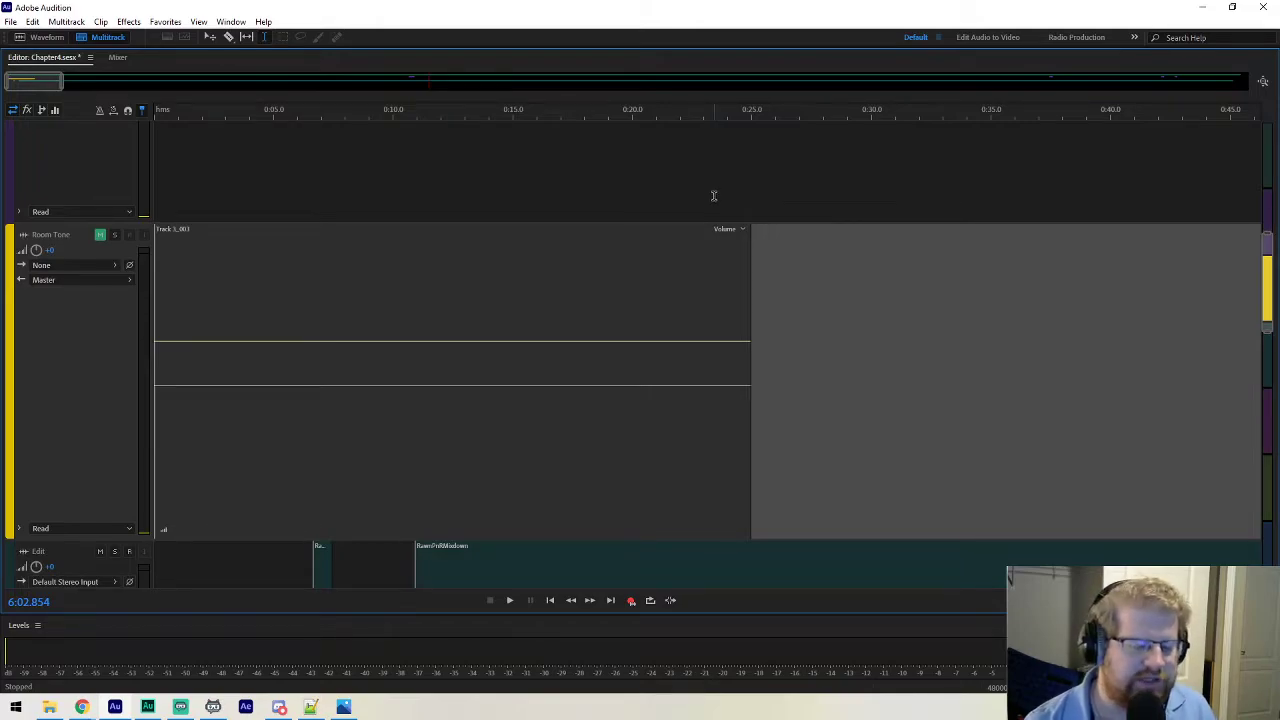
{"action": "left_click", "coordinate": [843, 303]}
{"action": "key", "text": "ctrl+v"}
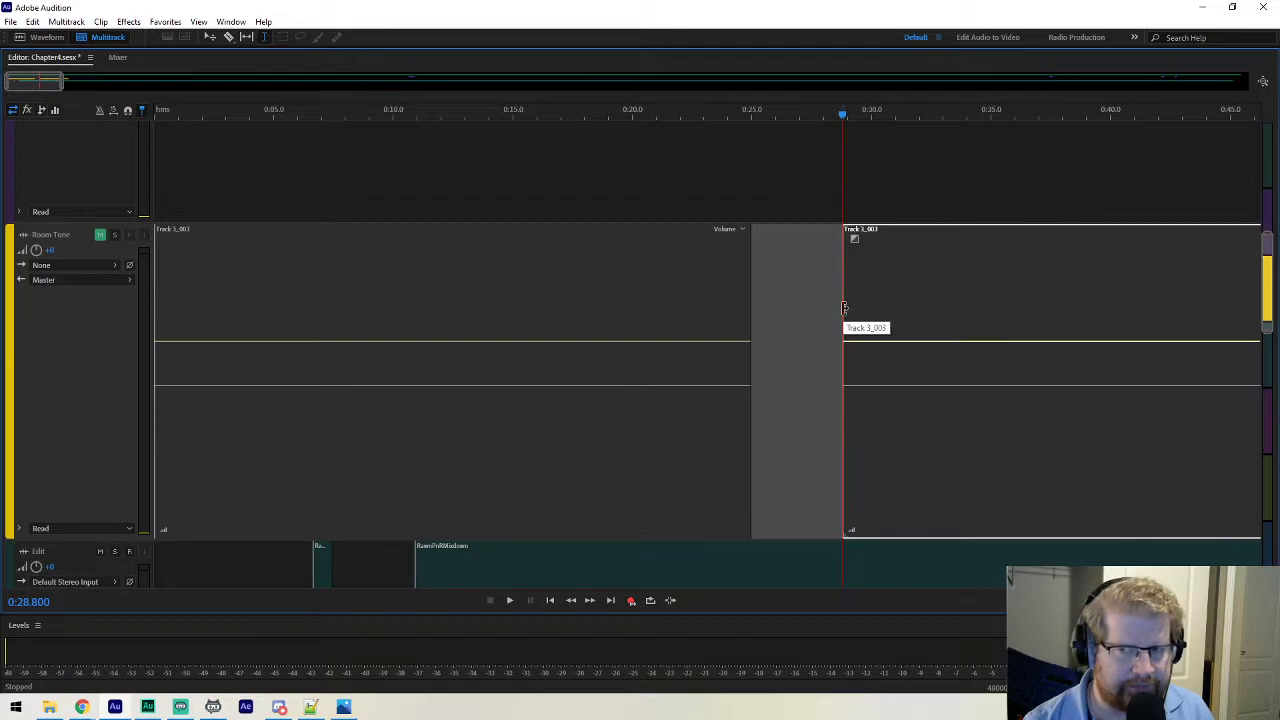
{"action": "left_click_drag", "start_coordinate": [37, 88], "coordinate": [54, 90]}
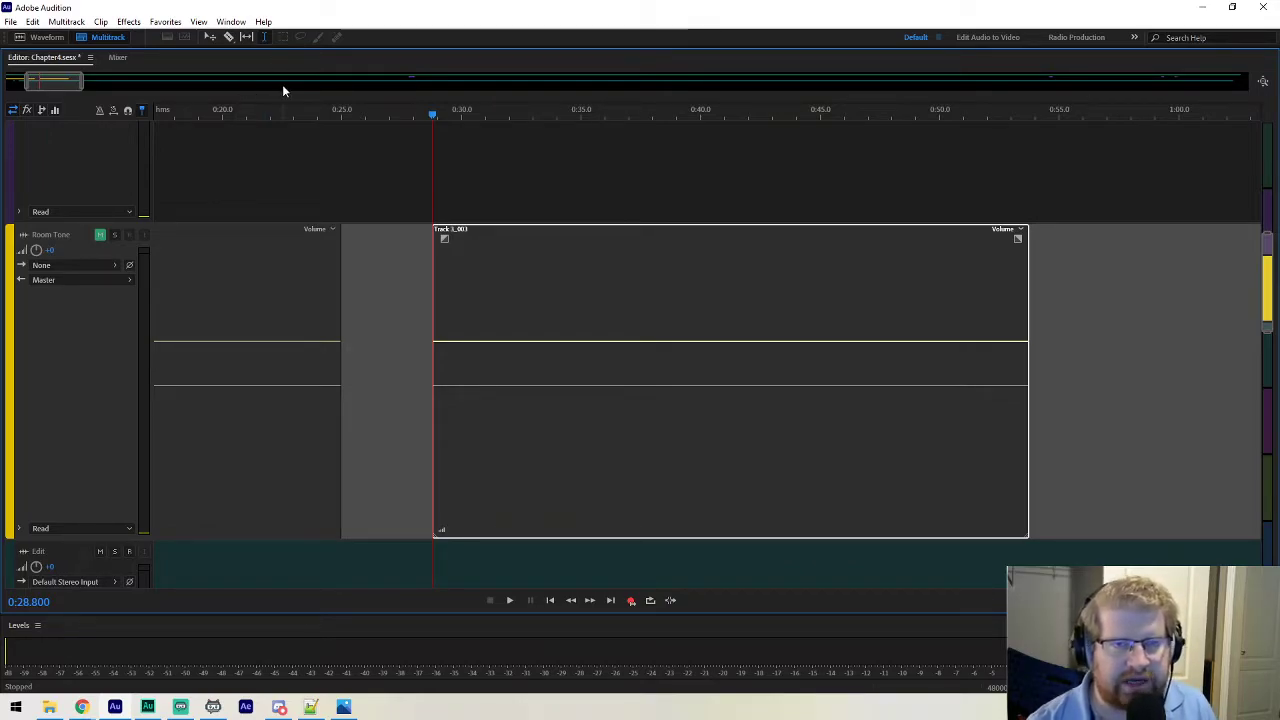
Check the Snapping options and enable snapping.
{"action": "left_click", "coordinate": [33, 28]}
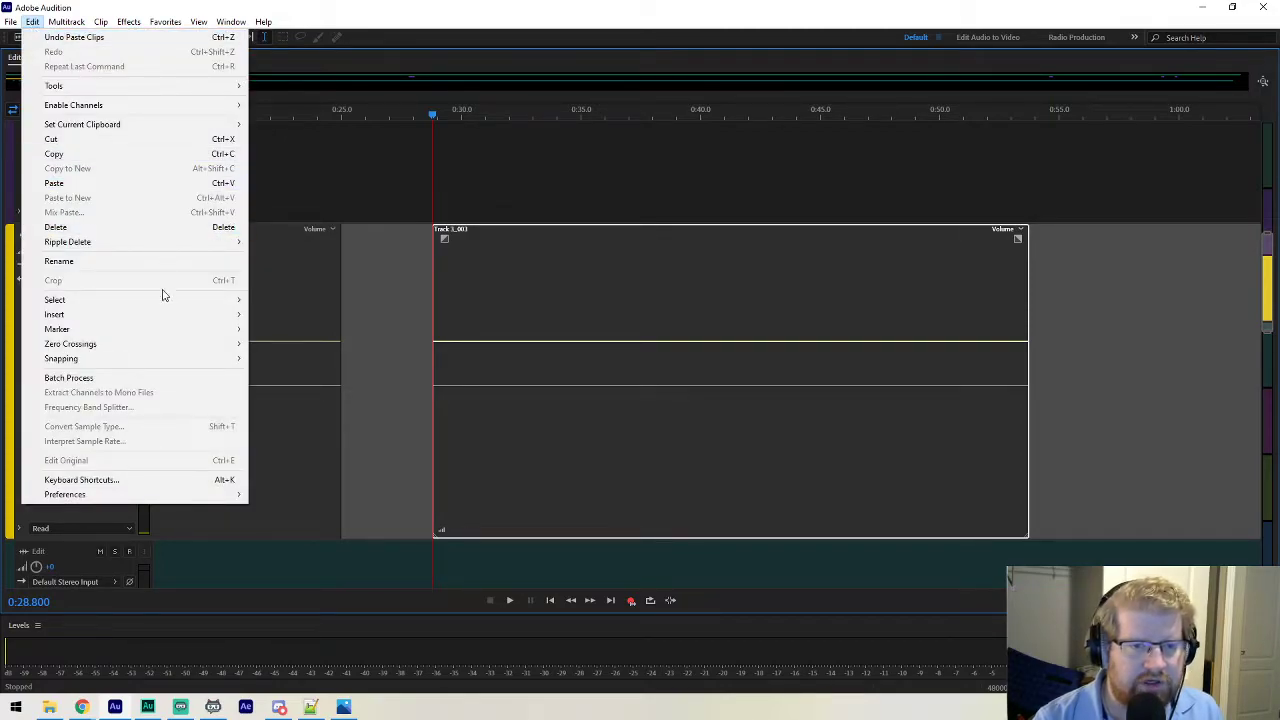
{"action": "mouse_move", "coordinate": [171, 361]}
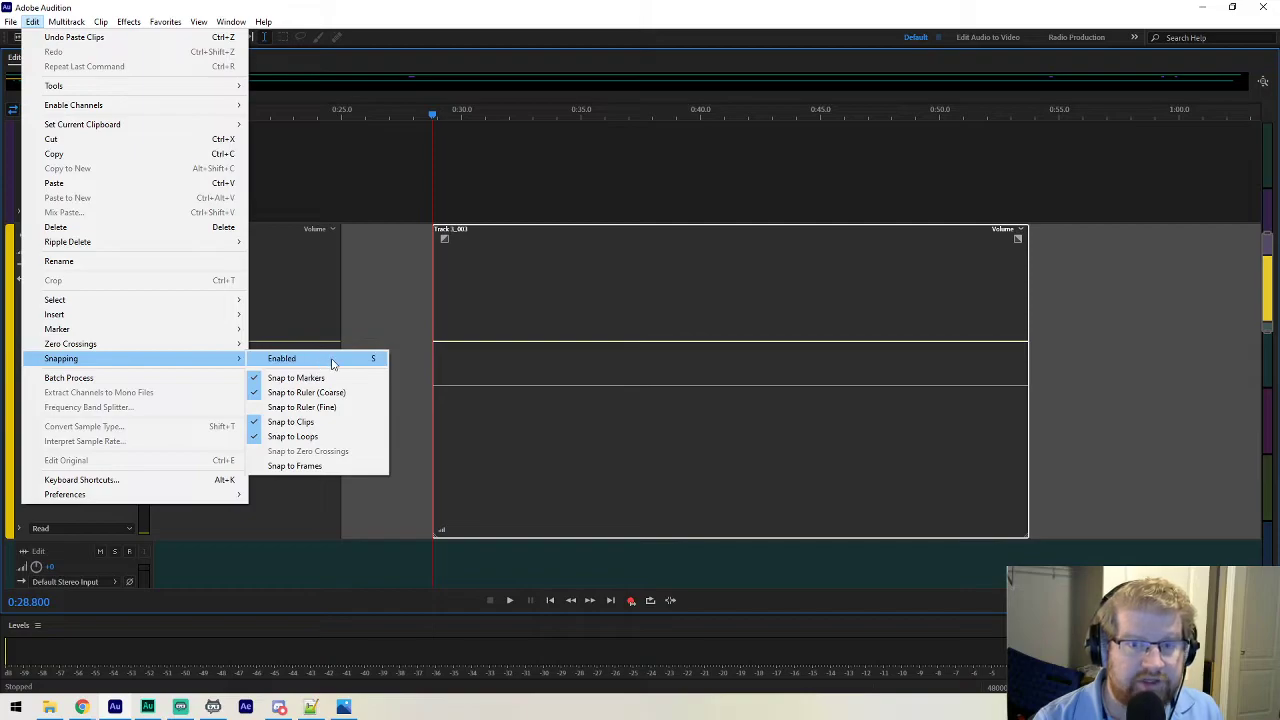
{"action": "left_click", "coordinate": [429, 14]}
{"action": "key", "text": "s"}
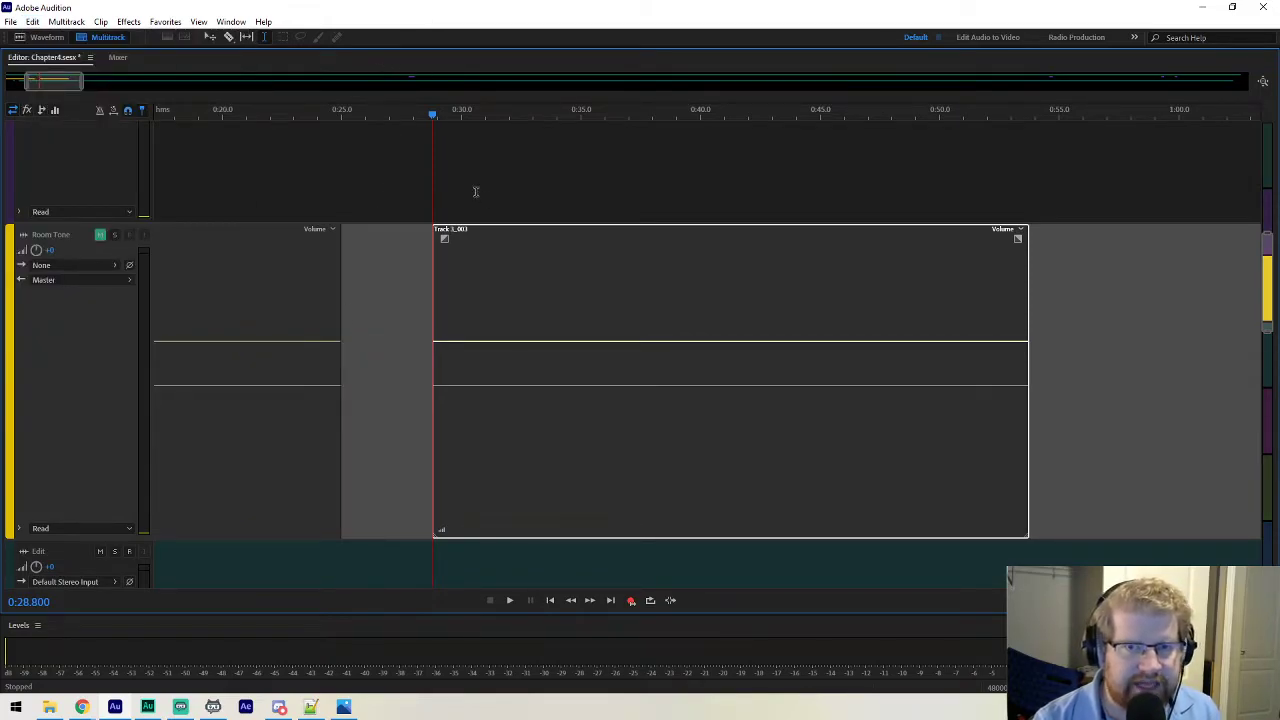
Snap the pasted room tone clip to start at 0:30, and trim it to span 0:35 to about 0:39.
{"action": "key", "text": "v"}
{"action": "mouse_move", "coordinate": [567, 283]}
{"action": "left_mouse_down"}
{"action": "mouse_move", "coordinate": [514, 291]}
{"action": "mouse_move", "coordinate": [571, 294]}
{"action": "mouse_move", "coordinate": [418, 290]}
{"action": "mouse_move", "coordinate": [560, 289]}
{"action": "mouse_move", "coordinate": [522, 284]}
{"action": "mouse_move", "coordinate": [546, 287]}
{"action": "left_mouse_up"}
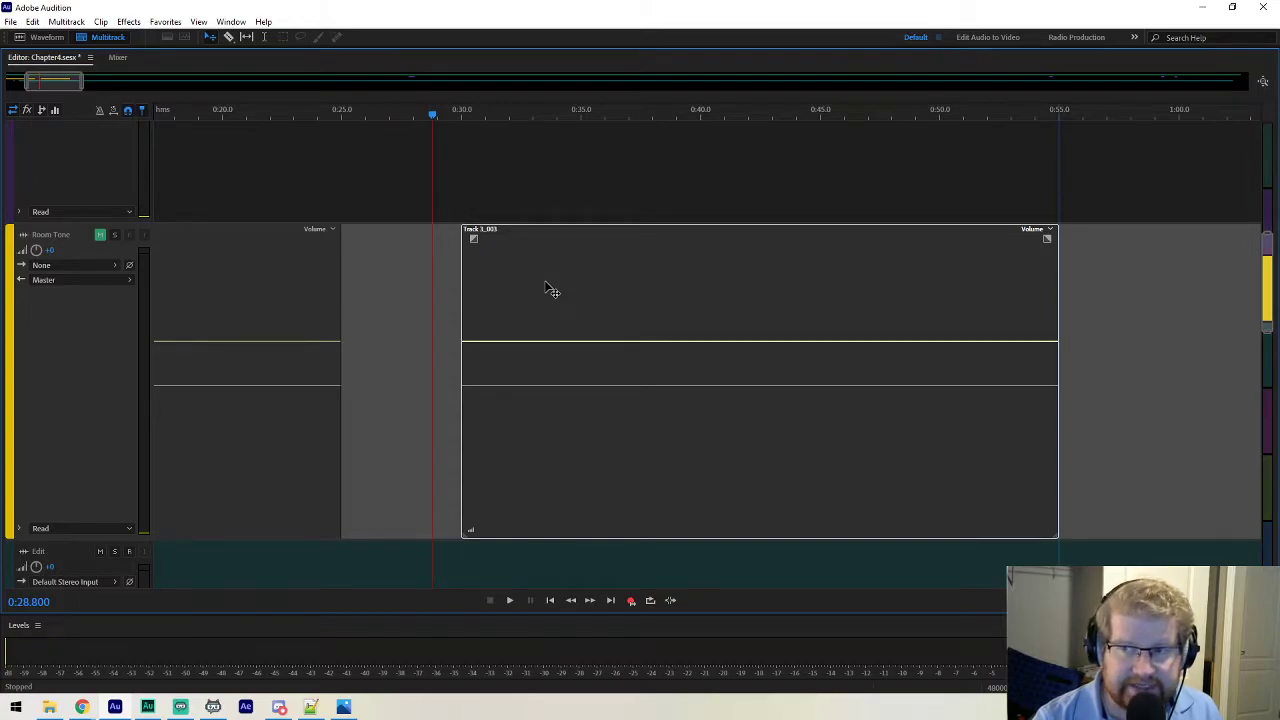
{"action": "left_click_drag", "start_coordinate": [546, 287], "coordinate": [543, 287]}
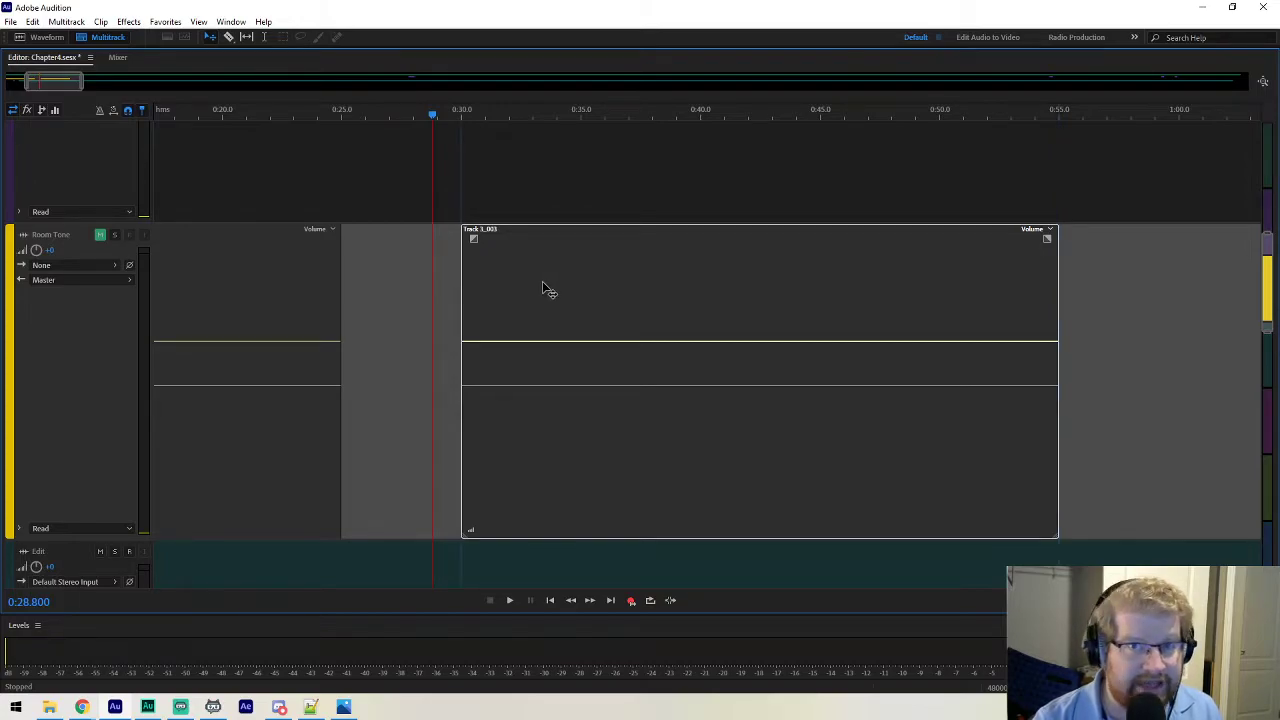
{"action": "left_click_drag", "start_coordinate": [543, 287], "coordinate": [543, 287]}
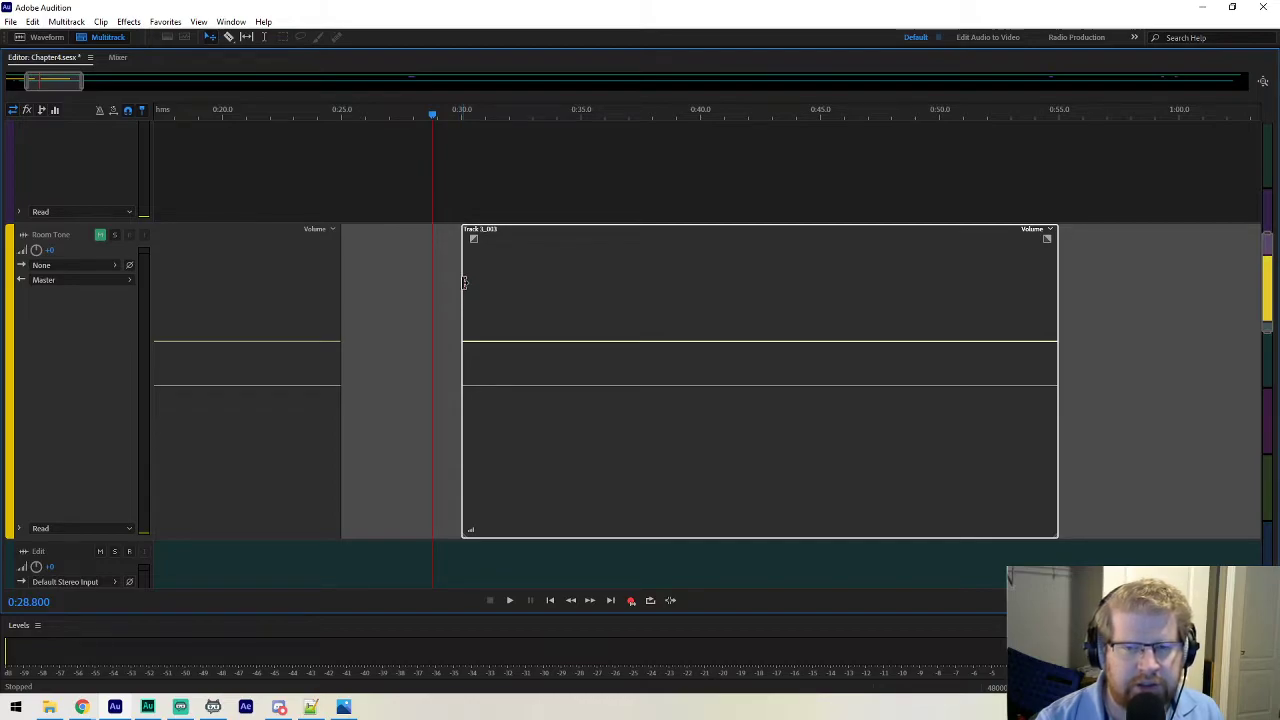
{"action": "left_click_drag", "start_coordinate": [464, 281], "coordinate": [584, 285]}
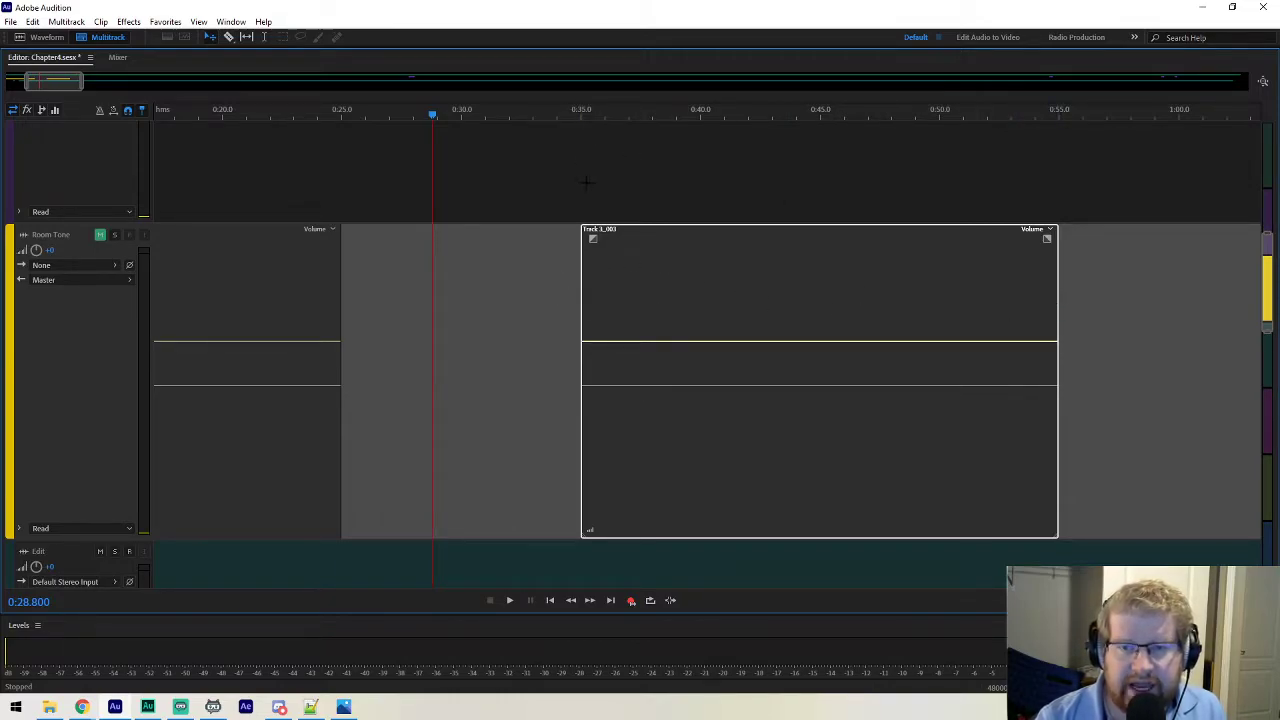
{"action": "left_click_drag", "start_coordinate": [1051, 309], "coordinate": [676, 290]}
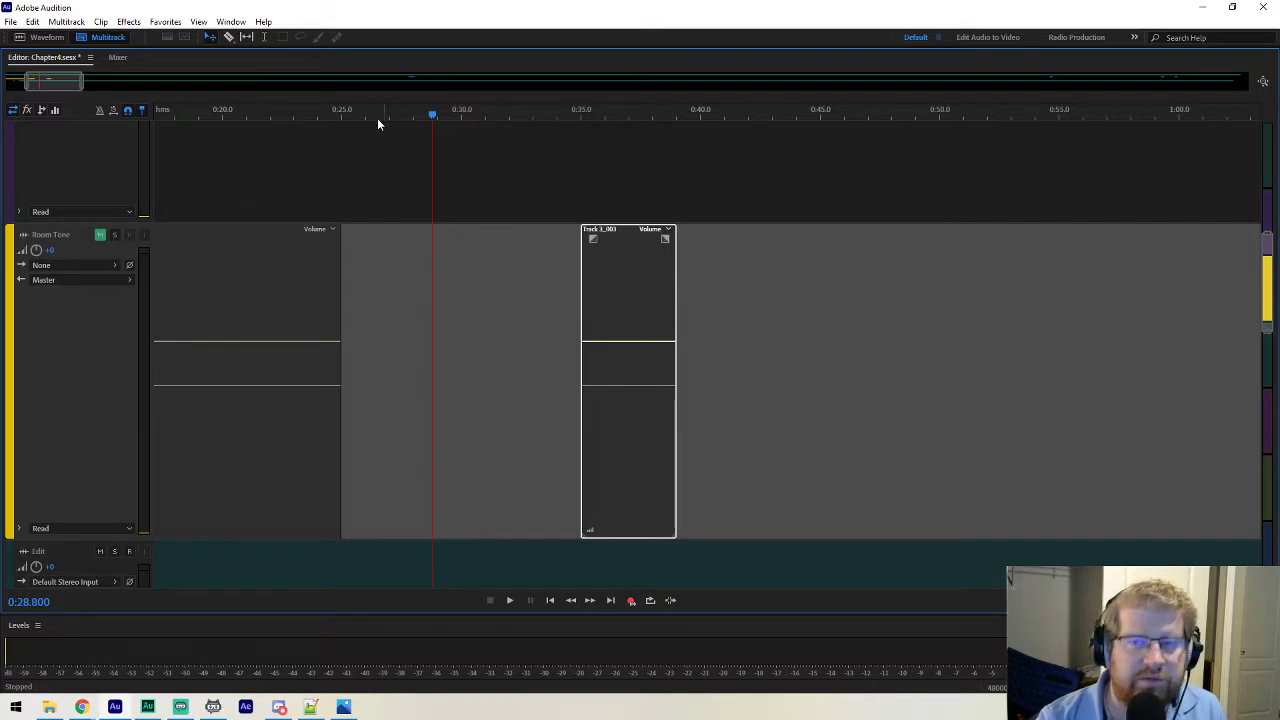
Turn on Snap to Ruler (Fine) and trim the pasted room tone clip's end to 0:38.
{"action": "left_click", "coordinate": [33, 22]}
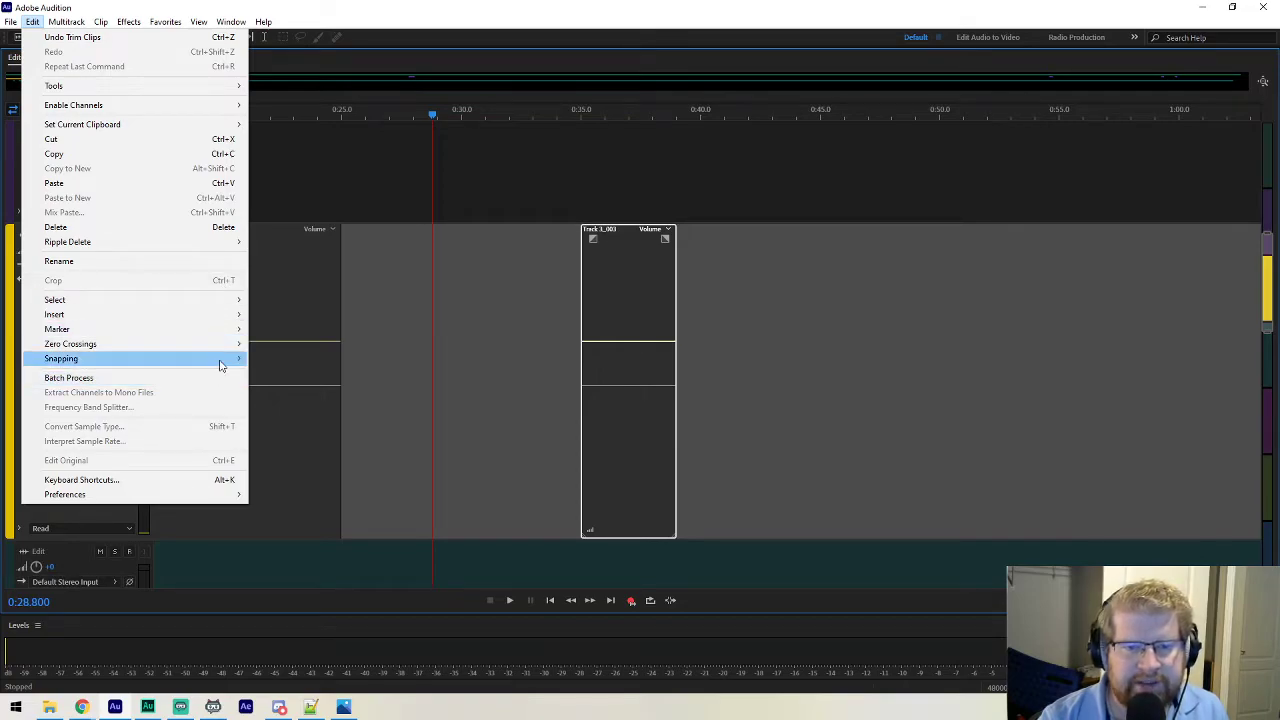
{"action": "mouse_move", "coordinate": [224, 360]}
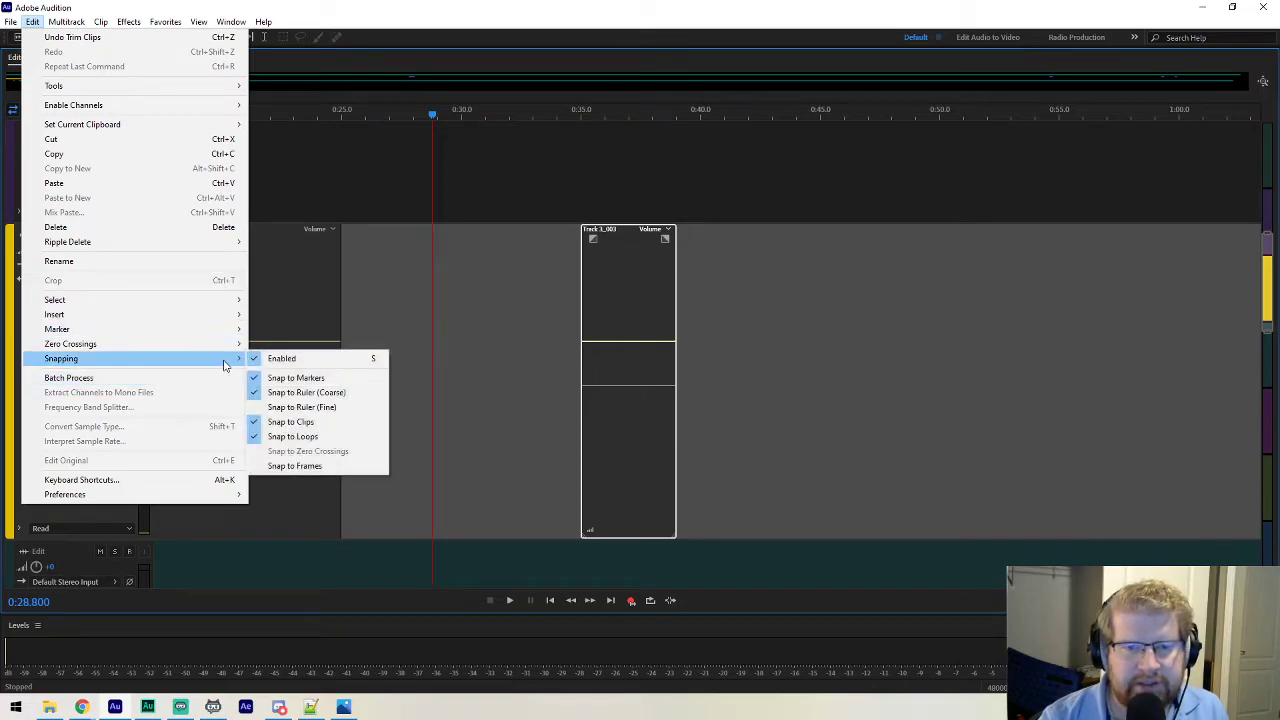
{"action": "left_click", "coordinate": [331, 409]}
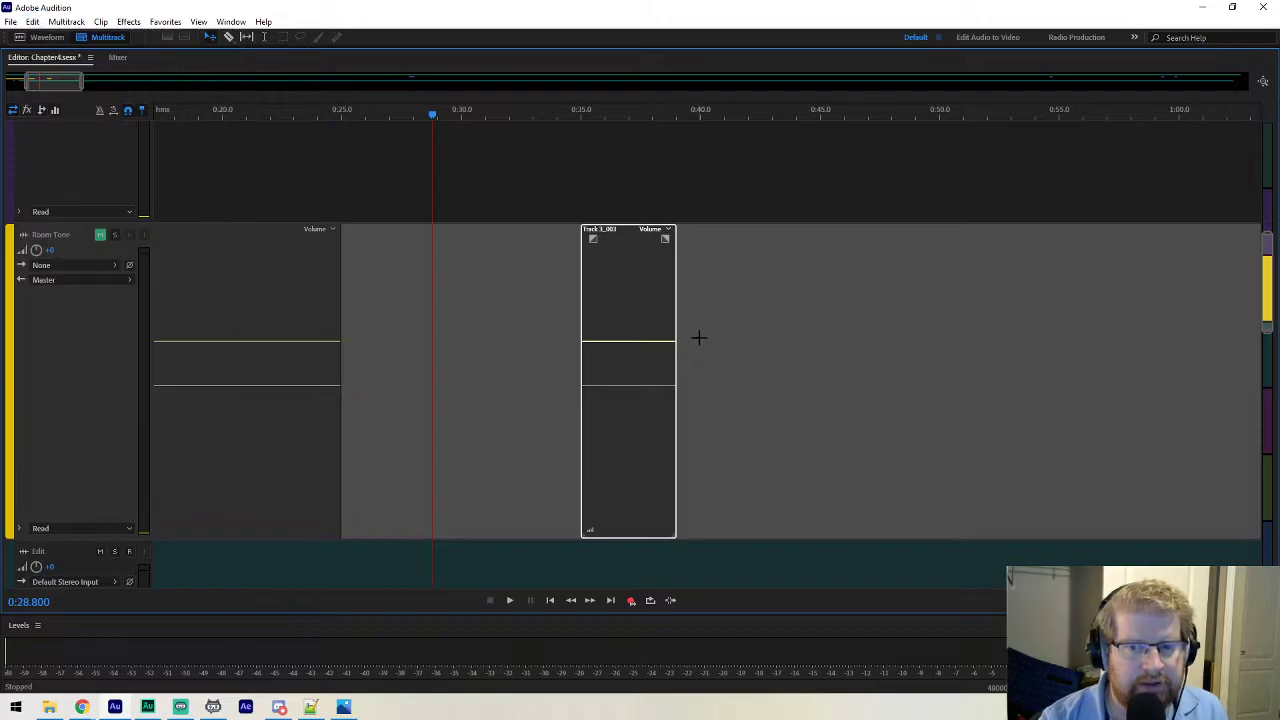
{"action": "left_click_drag", "start_coordinate": [676, 303], "coordinate": [651, 313]}
{"action": "scroll", "coordinate": [54, 84], "scroll_direction": "up", "scroll_amount": 9}
{"action": "left_click_drag", "start_coordinate": [54, 84], "coordinate": [47, 84]}
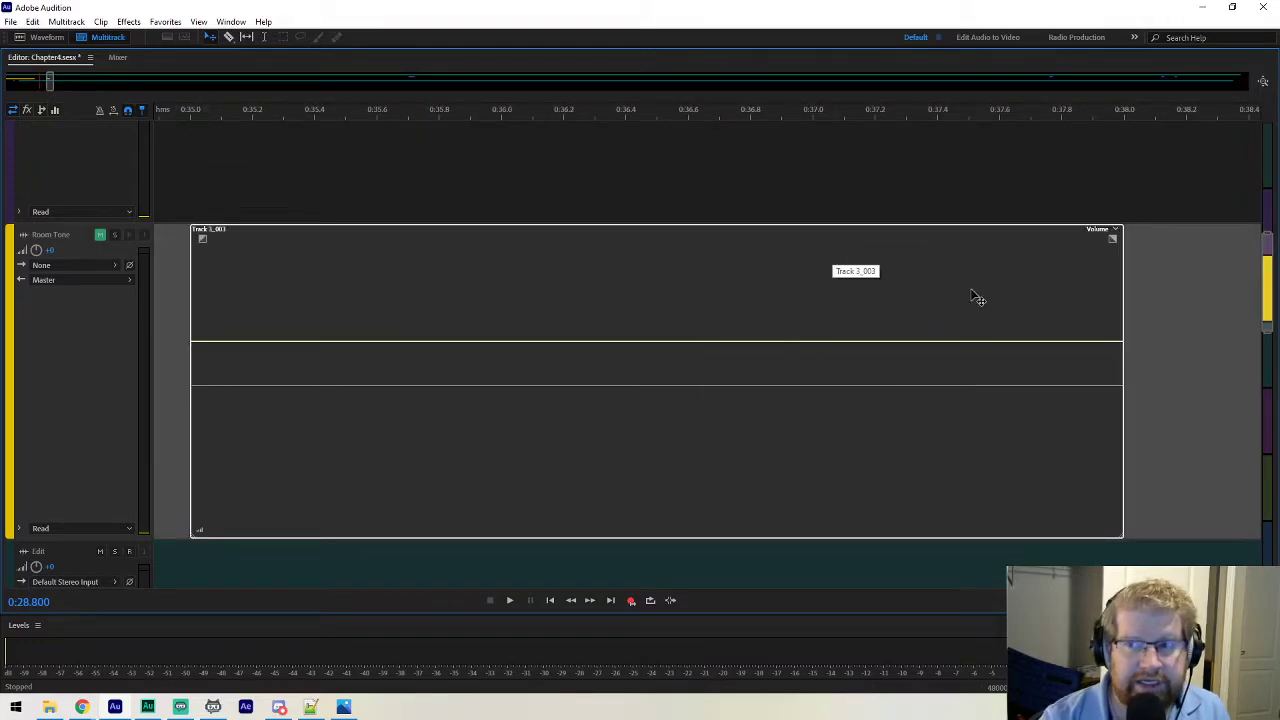
{"action": "mouse_move", "coordinate": [1121, 303]}
{"action": "left_mouse_down"}
{"action": "mouse_move", "coordinate": [936, 298]}
{"action": "mouse_move", "coordinate": [1124, 302]}
{"action": "left_mouse_up"}
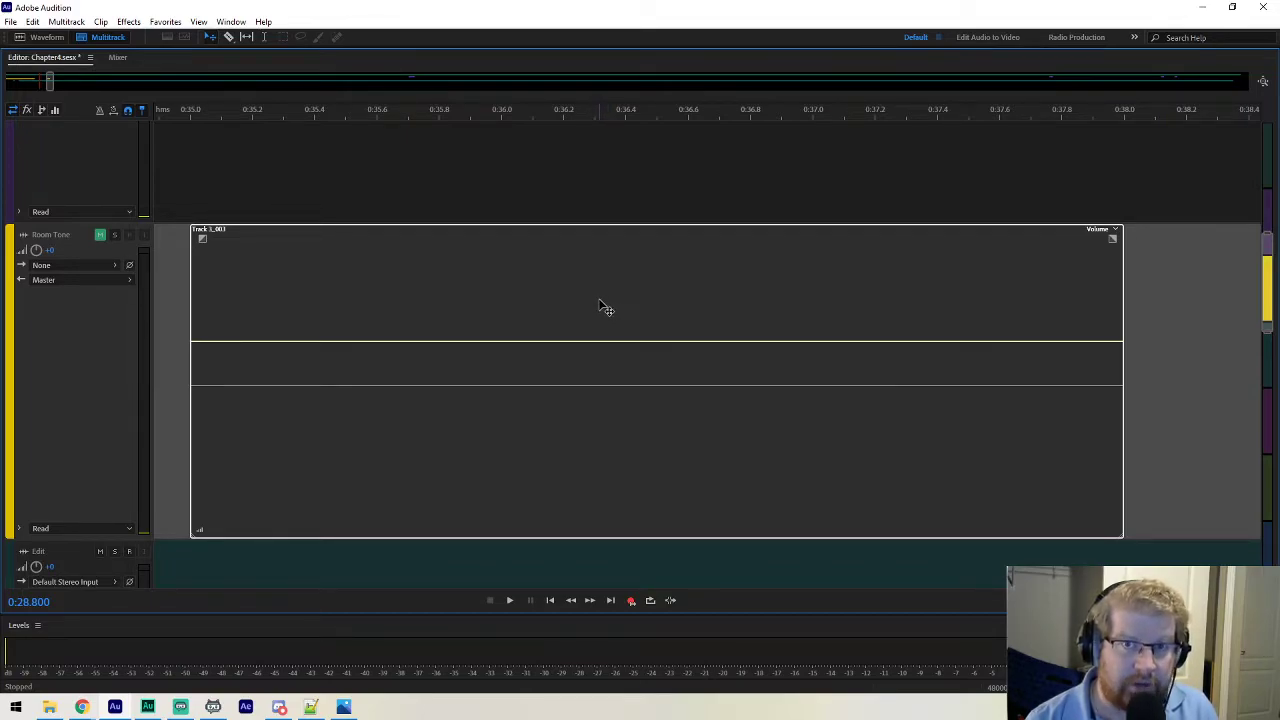
Paste a copy of the three-second room tone clip on the Room Tone track and snap its start to 0:40.
{"action": "left_click_drag", "start_coordinate": [51, 80], "coordinate": [47, 84]}
{"action": "scroll", "coordinate": [49, 80], "scroll_direction": "down", "scroll_amount": 4}
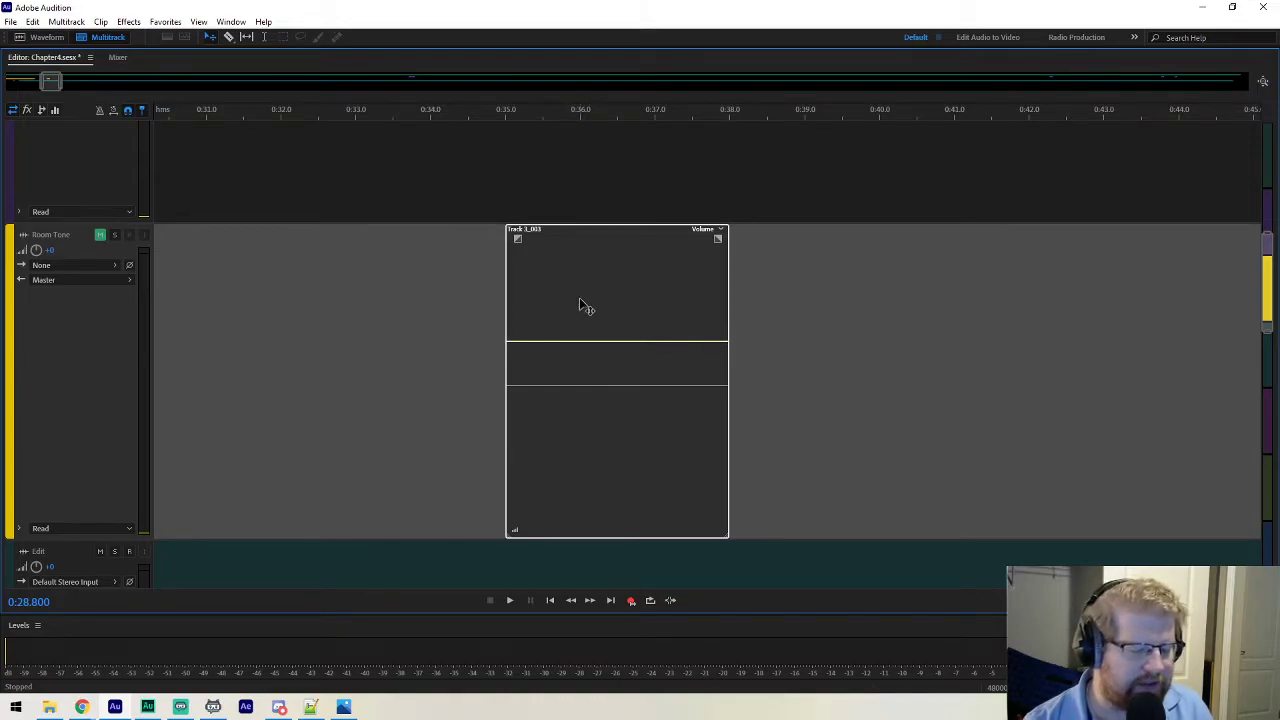
{"action": "key", "text": "t"}
{"action": "left_click", "coordinate": [865, 347]}
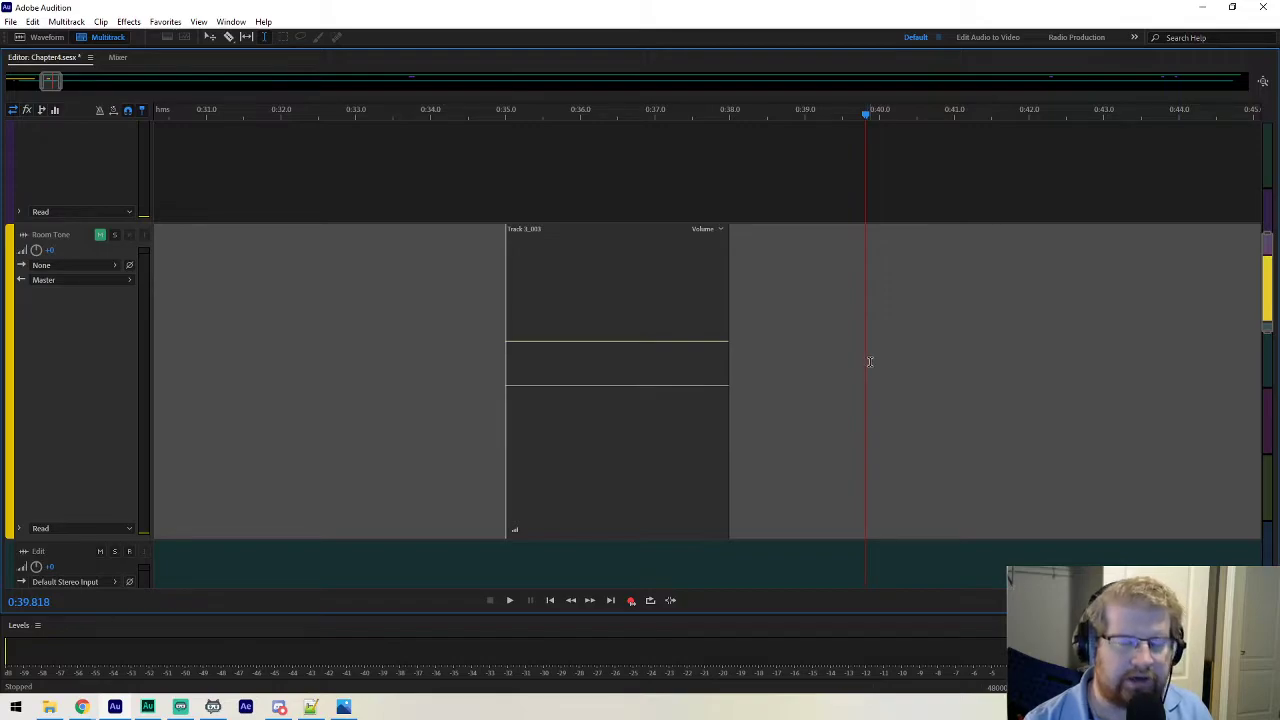
{"action": "key", "text": "ctrl+v"}
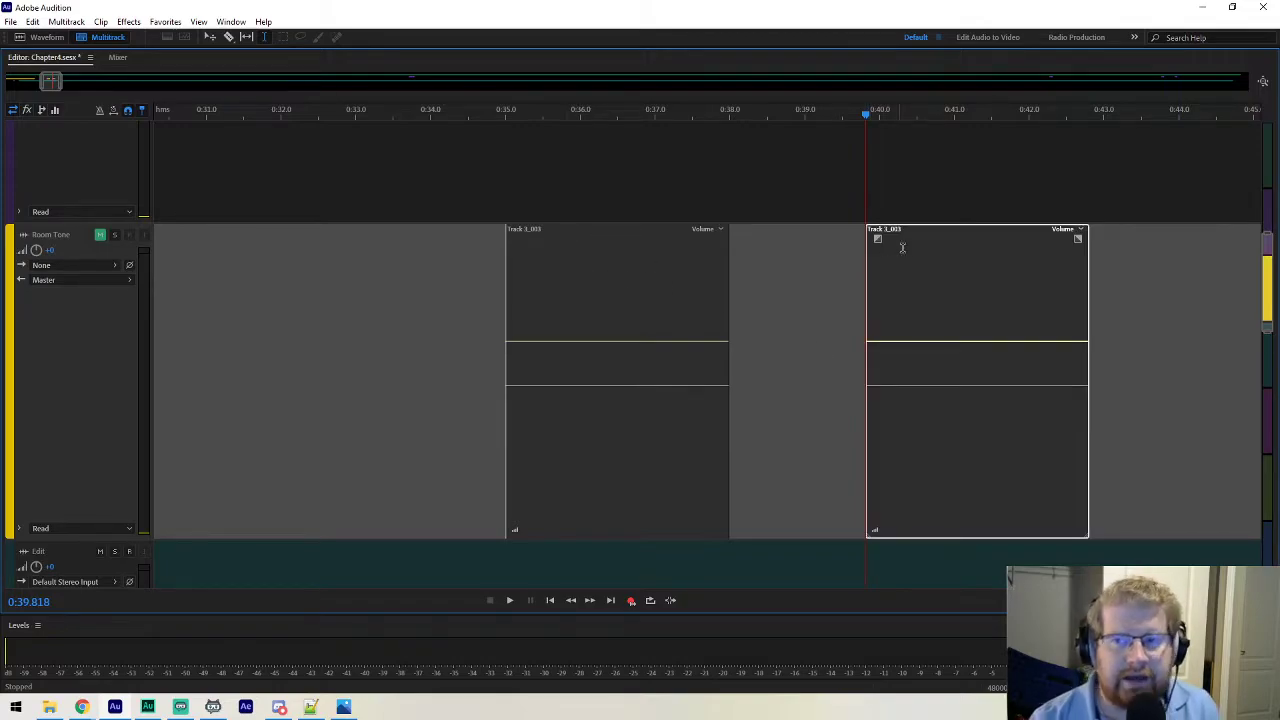
{"action": "key", "text": "v"}
{"action": "mouse_move", "coordinate": [914, 272]}
{"action": "left_mouse_down"}
{"action": "mouse_move", "coordinate": [929, 277]}
{"action": "mouse_move", "coordinate": [923, 260]}
{"action": "left_mouse_up"}
Trim the end of the room tone clip starting at 0:40 to about 0:40.75.
{"action": "left_click_drag", "start_coordinate": [53, 82], "coordinate": [53, 82]}
{"action": "scroll", "coordinate": [56, 81], "scroll_direction": "up", "scroll_amount": 4}
{"action": "scroll", "coordinate": [56, 81], "scroll_direction": "up", "scroll_amount": 1}
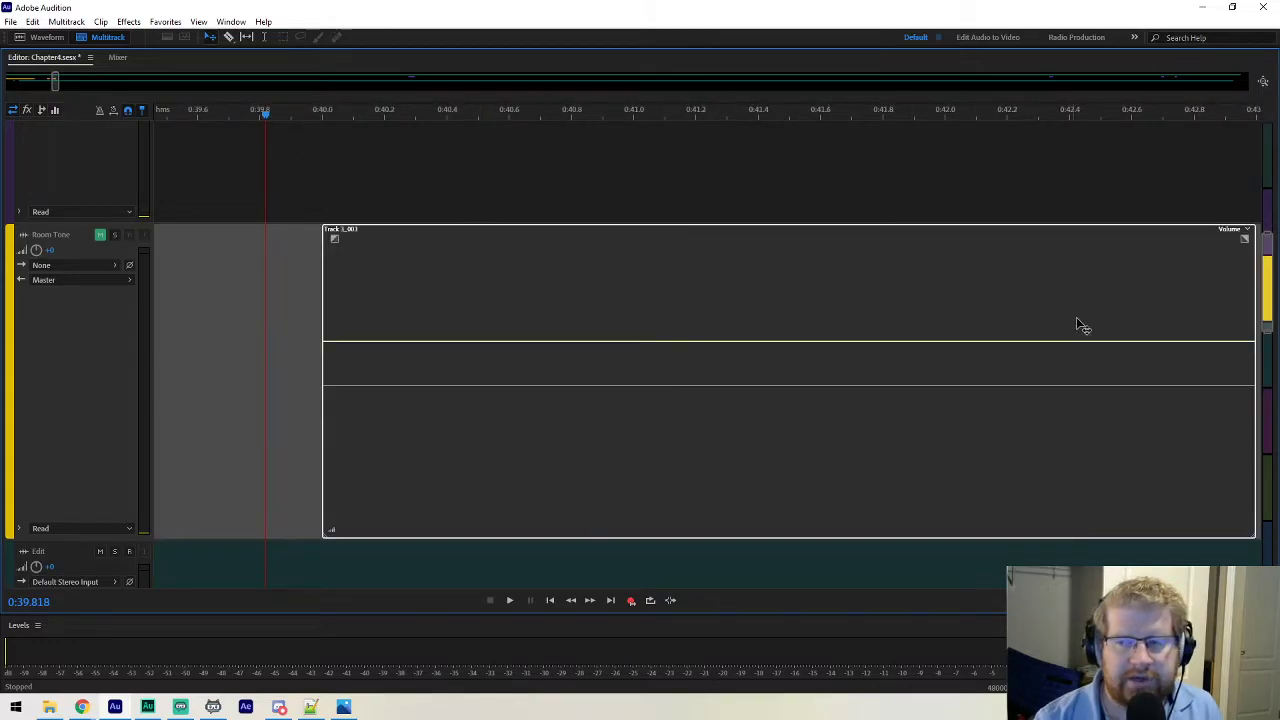
{"action": "left_click_drag", "start_coordinate": [1254, 300], "coordinate": [723, 292]}
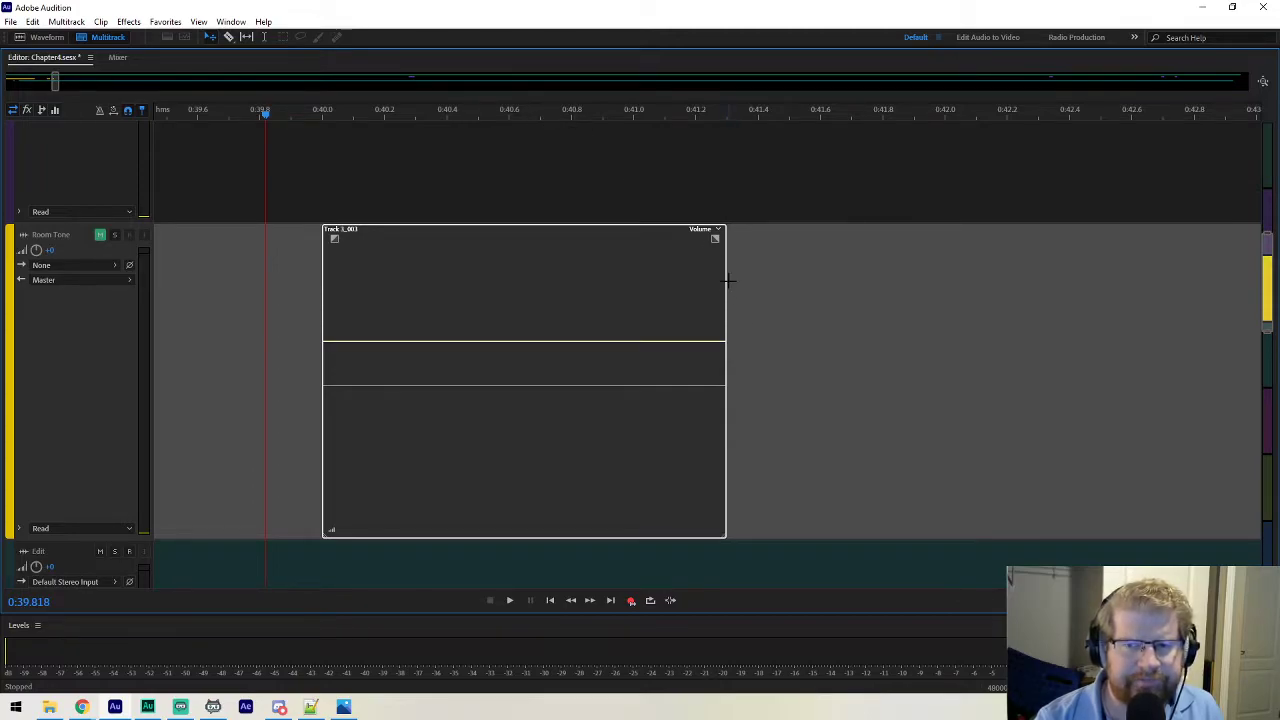
{"action": "left_click_drag", "start_coordinate": [727, 281], "coordinate": [556, 281]}
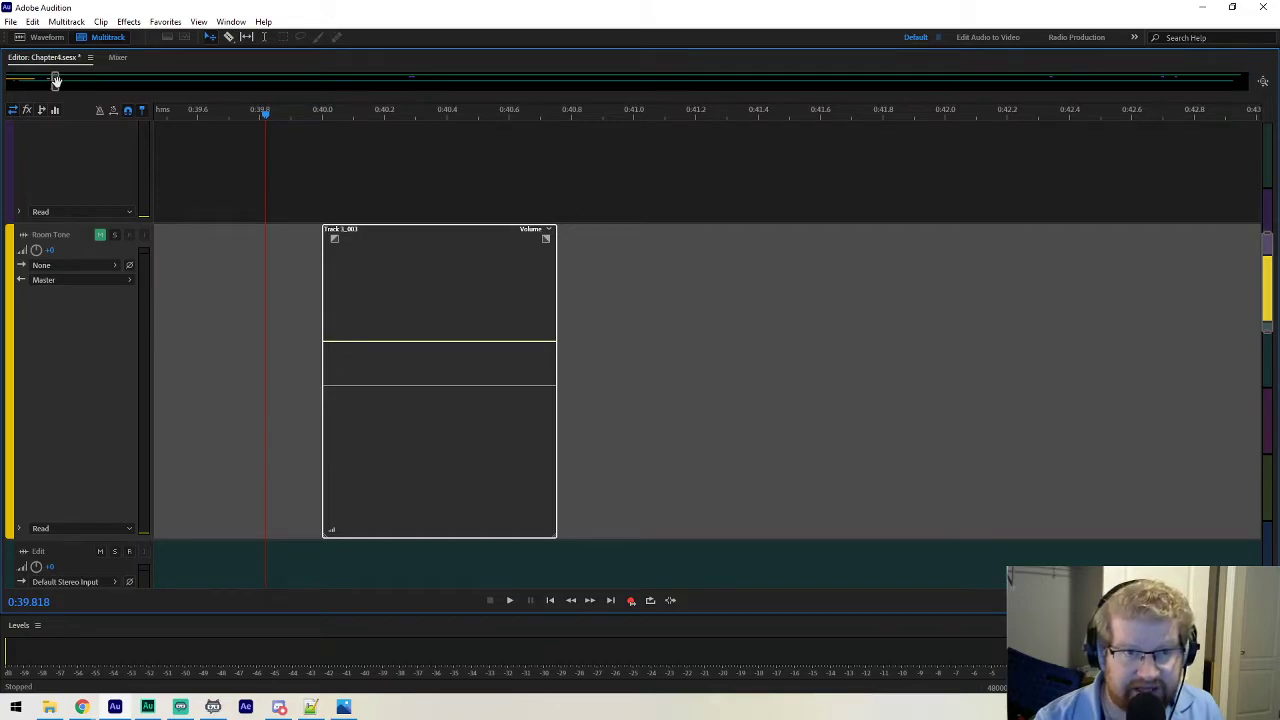
{"action": "scroll", "coordinate": [53, 80], "scroll_direction": "down", "scroll_amount": 5}
{"action": "scroll", "coordinate": [53, 80], "scroll_direction": "up", "scroll_amount": 5}
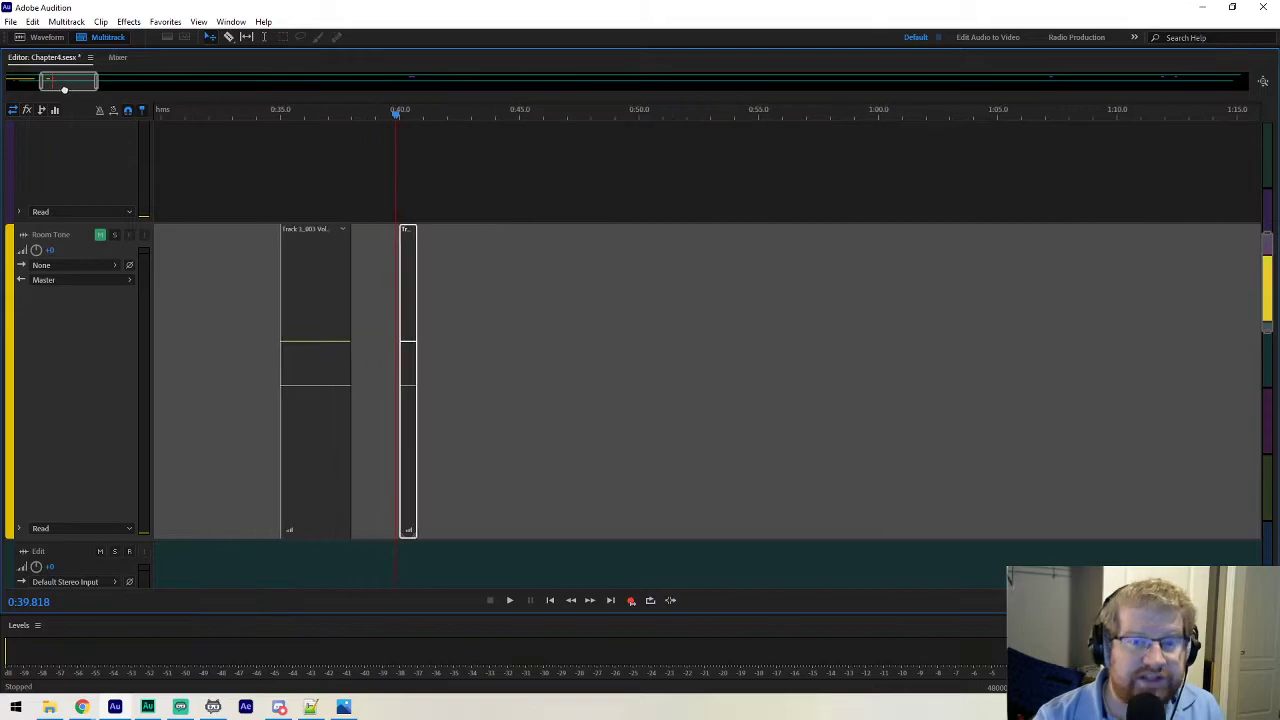
{"action": "left_click_drag", "start_coordinate": [64, 88], "coordinate": [57, 80]}
{"action": "left_click", "coordinate": [673, 266]}
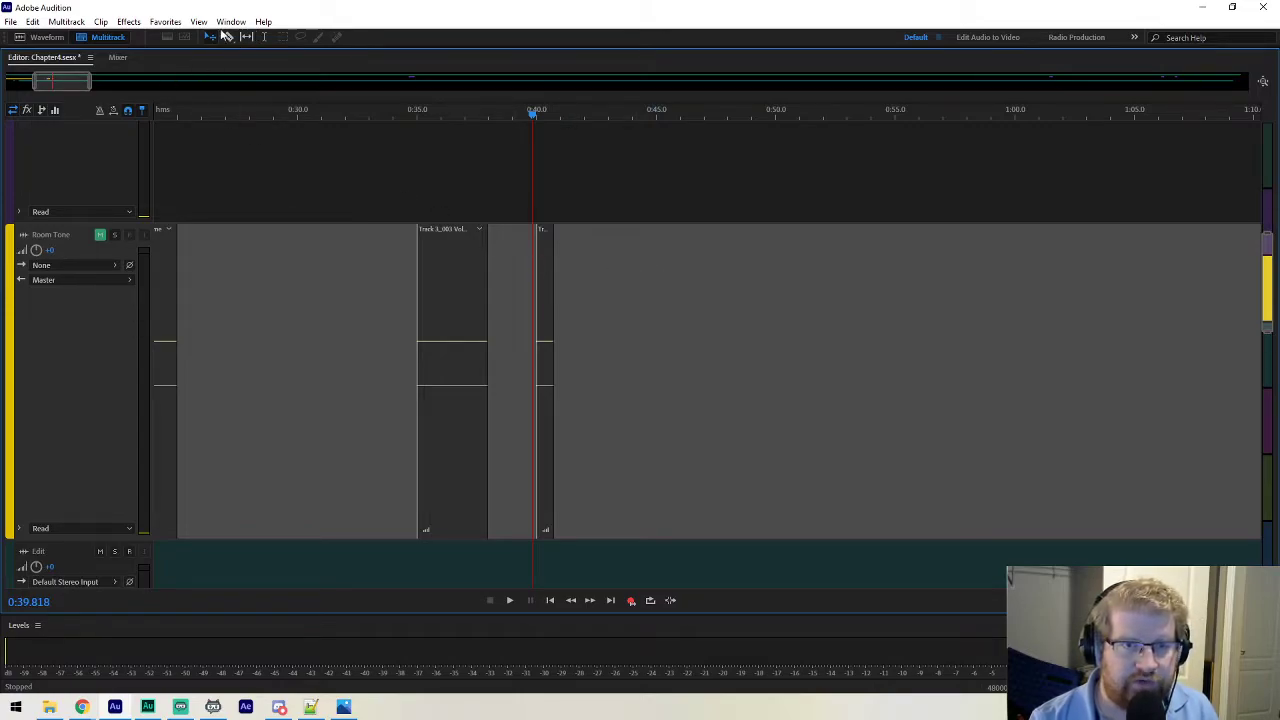
Paste a copy of the short room tone clip from 0:40 at 0:01 on the Edit track.
{"action": "left_click", "coordinate": [550, 289]}
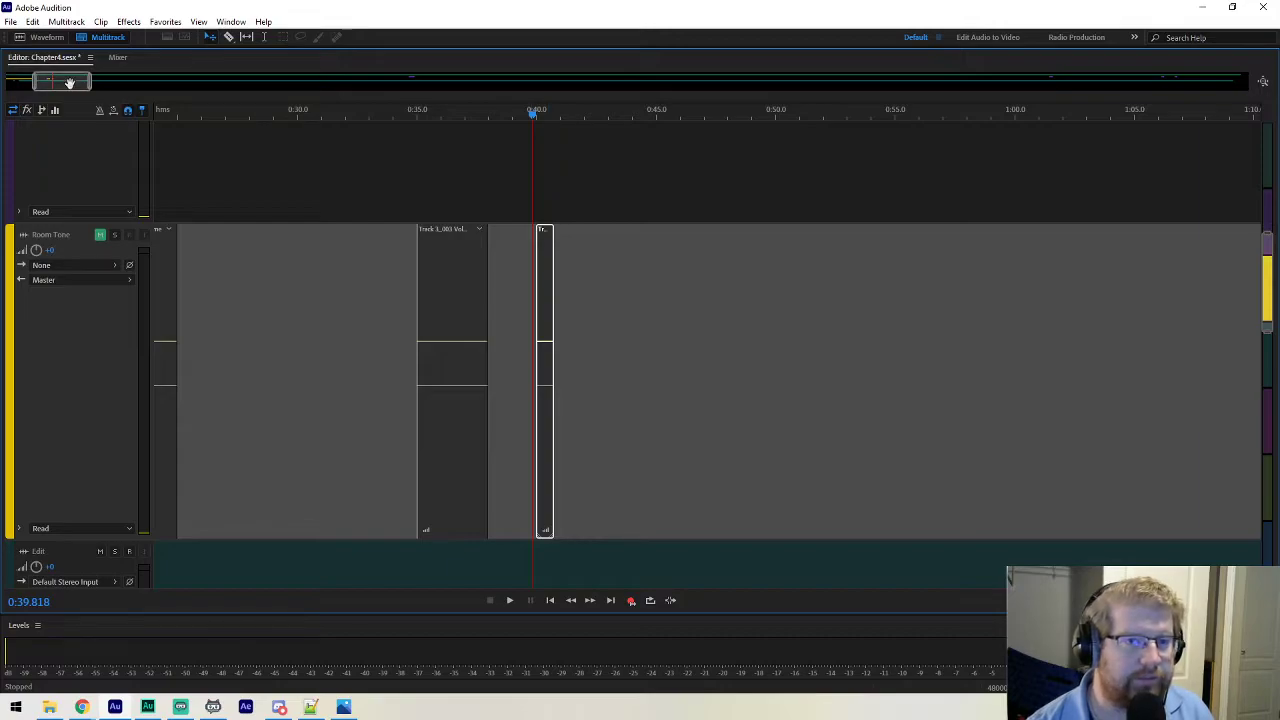
{"action": "left_click_drag", "start_coordinate": [71, 83], "coordinate": [15, 86]}
{"action": "scroll", "coordinate": [207, 272], "scroll_direction": "down", "scroll_amount": 4}
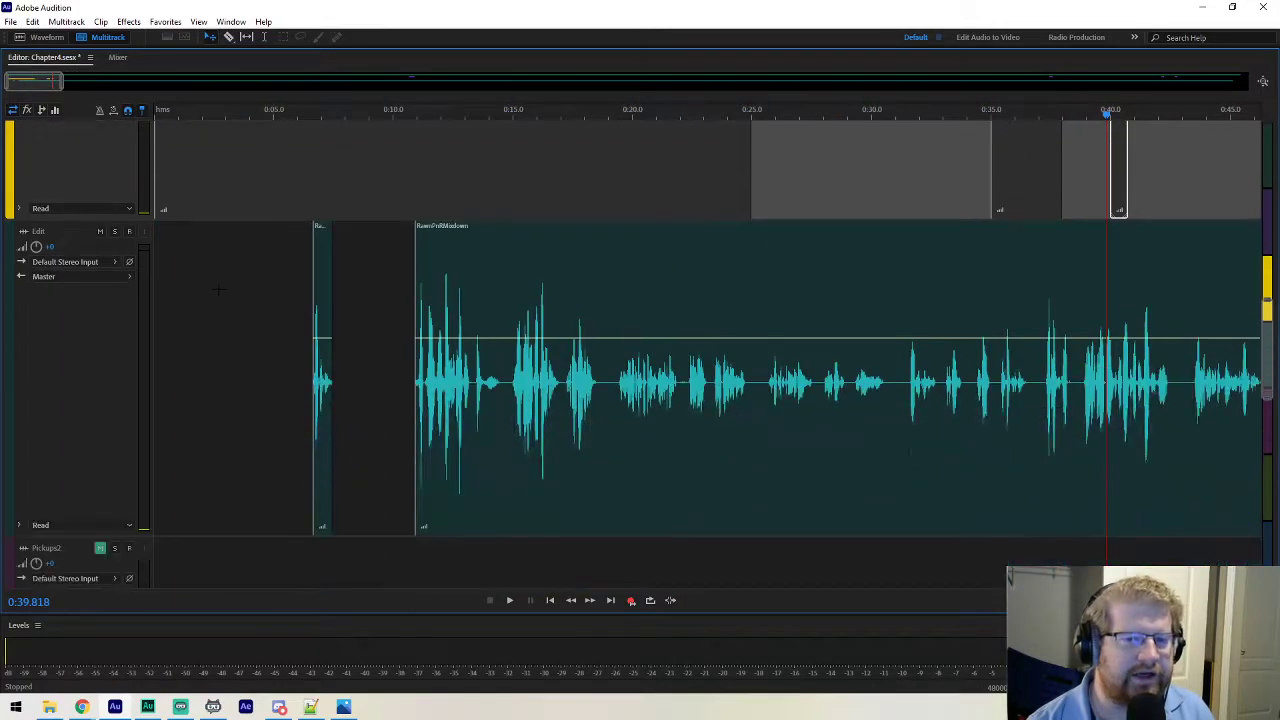
{"action": "key", "text": "t"}
{"action": "left_click", "coordinate": [176, 315]}
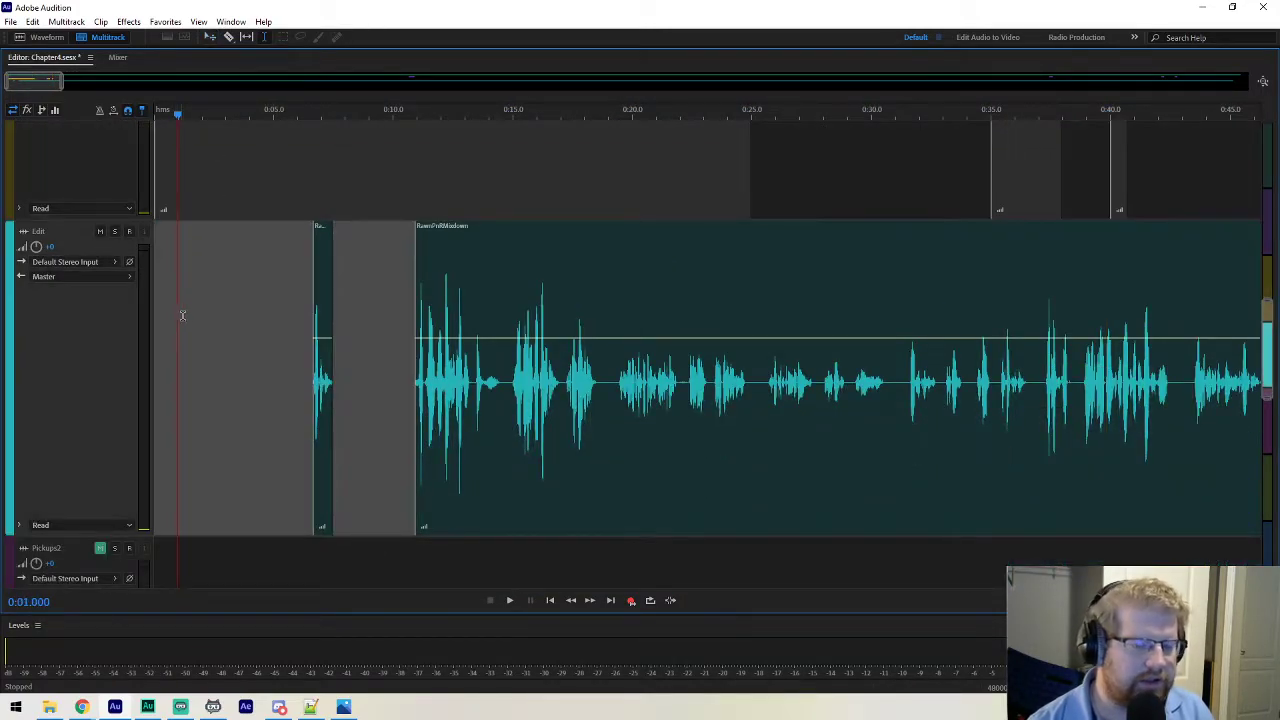
{"action": "key", "text": "ctrl+v"}
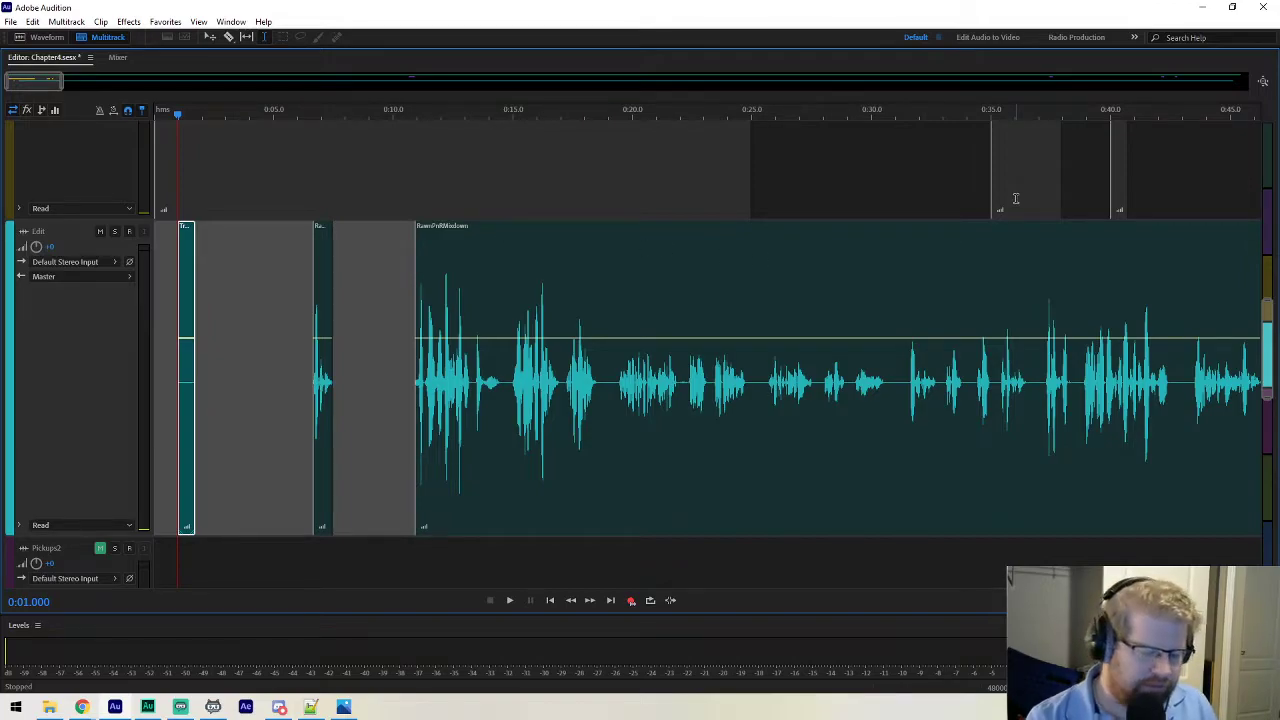
Paste a copy of the three-second room tone clip from 0:35 at 0:08 on the Edit track.
{"action": "key", "text": "v"}
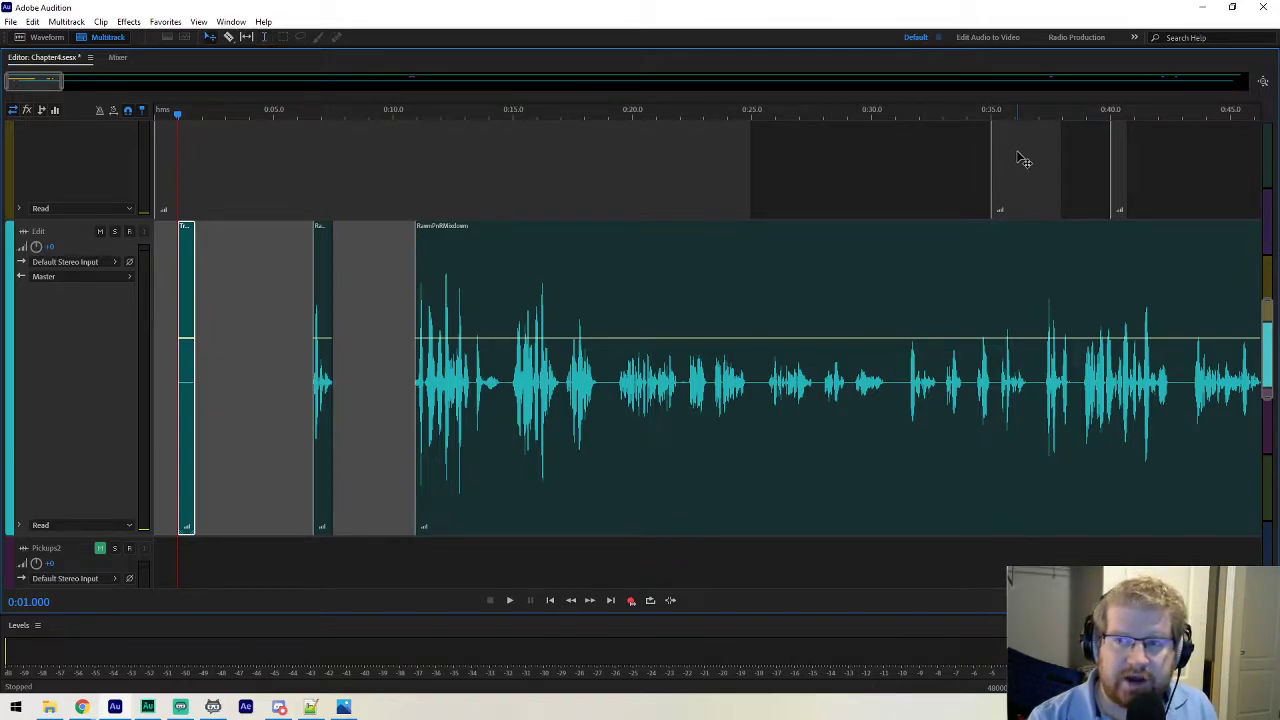
{"action": "left_click", "coordinate": [1018, 170]}
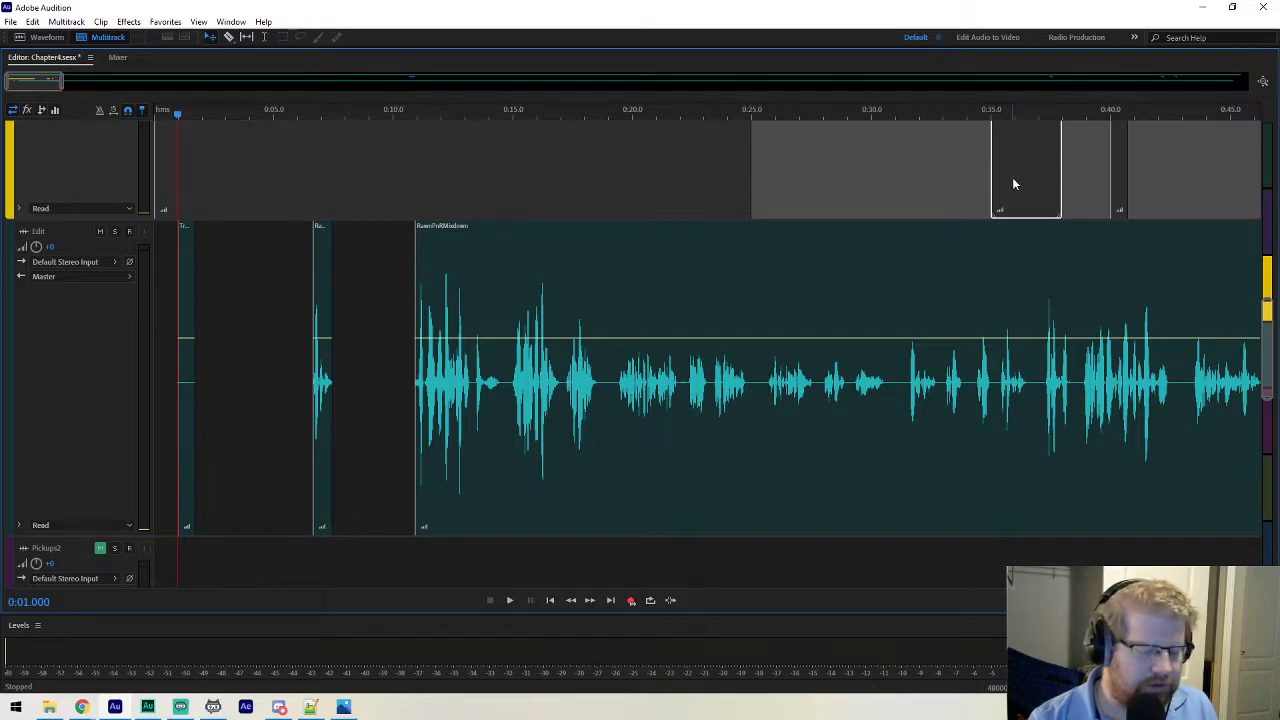
{"action": "key", "text": "t"}
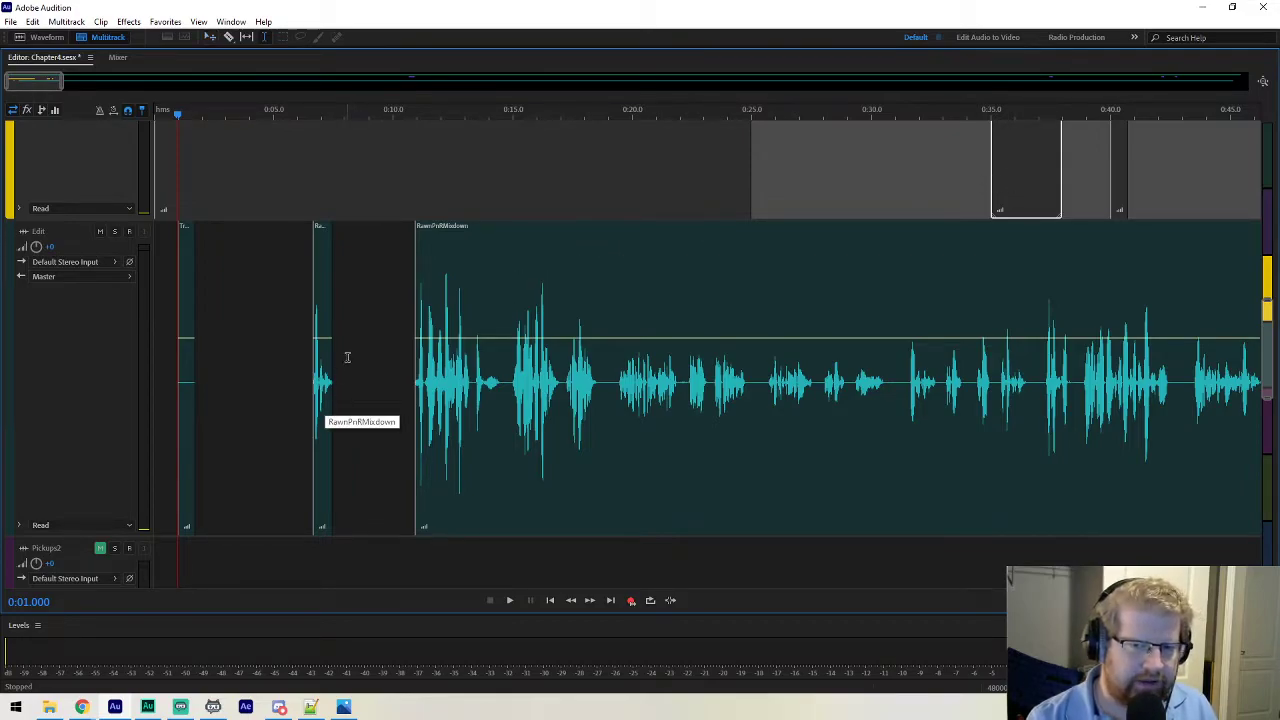
{"action": "left_click", "coordinate": [345, 357]}
{"action": "key", "text": "ctrl+v"}
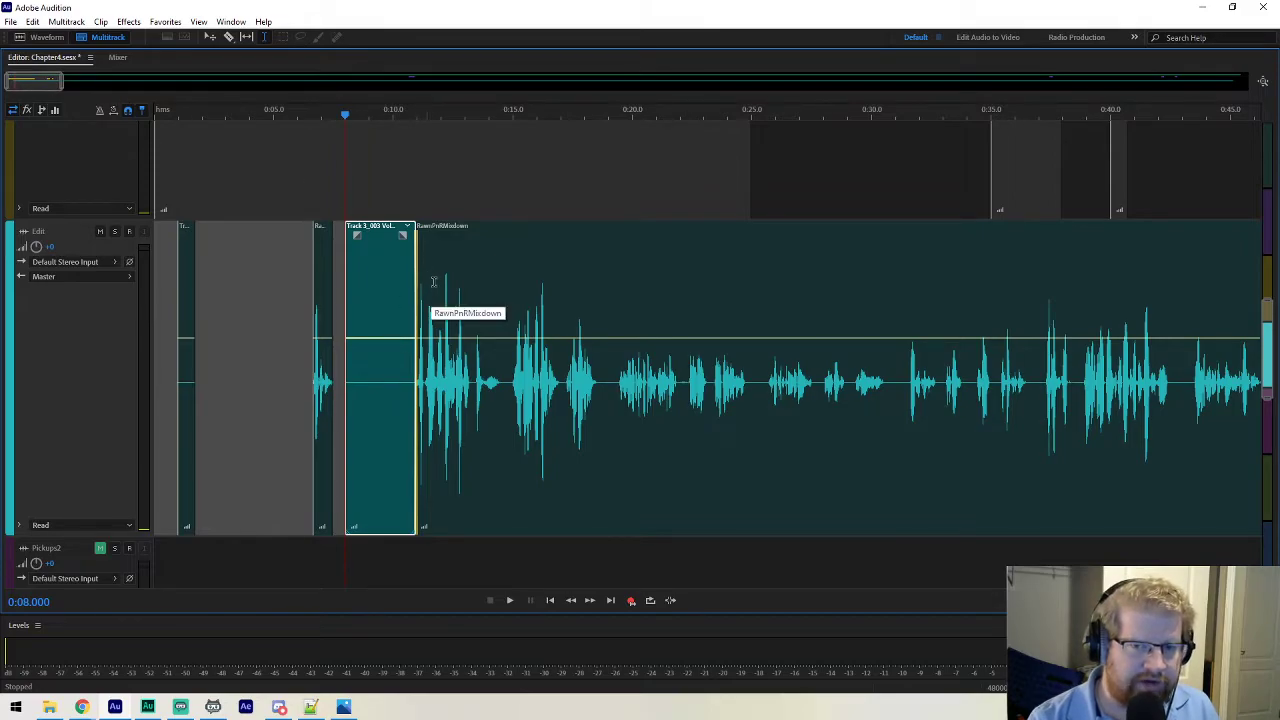
Paste the three-second room tone clip at 17:34 on the Edit track, after the end of the narration.
{"action": "left_click_drag", "start_coordinate": [24, 86], "coordinate": [1251, 114]}
{"action": "left_click", "coordinate": [974, 365]}
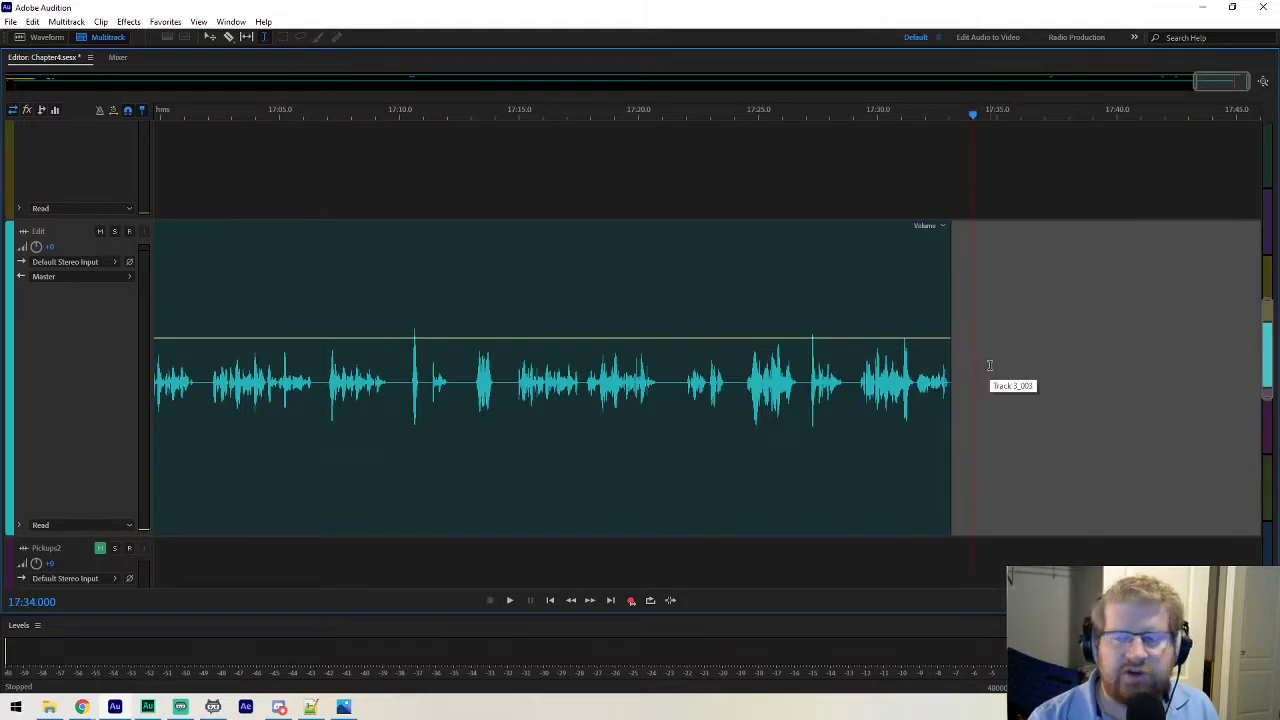
{"action": "key", "text": "ctrl+v"}
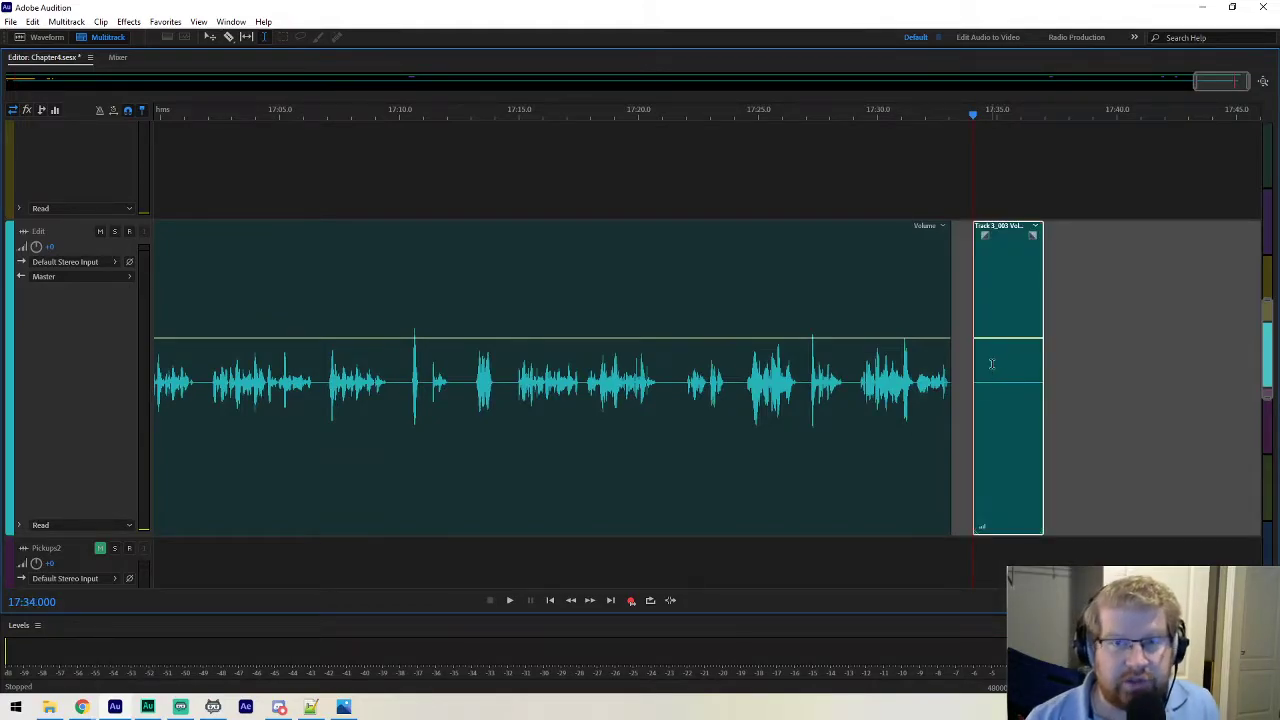
{"action": "scroll", "coordinate": [1182, 81], "scroll_direction": "down", "scroll_amount": 10}
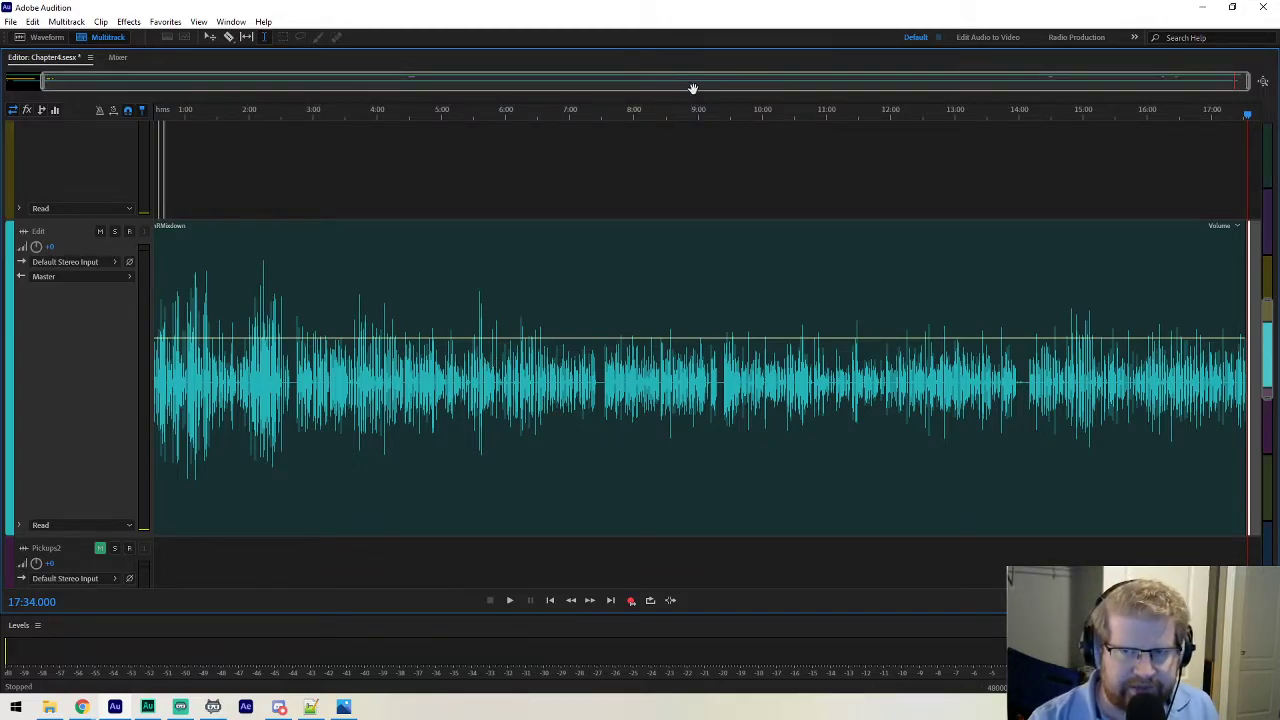
{"action": "scroll", "coordinate": [698, 86], "scroll_direction": "up", "scroll_amount": 3}
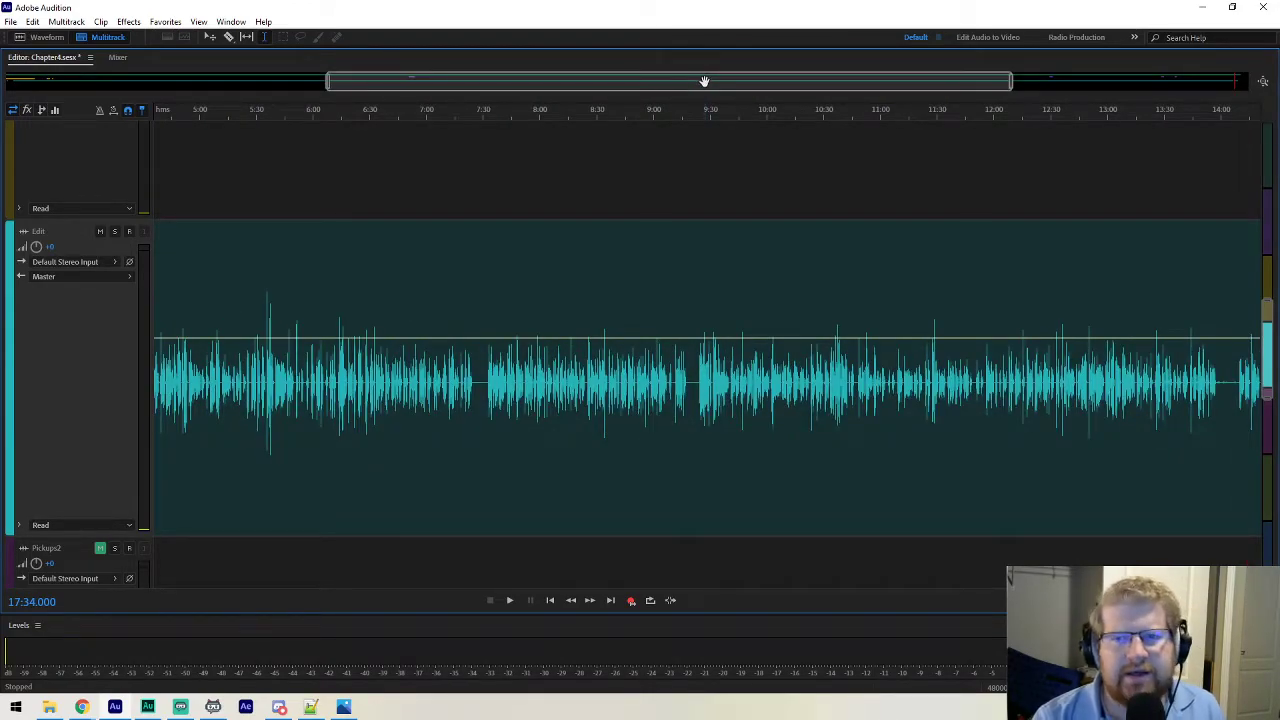
{"action": "left_click_drag", "start_coordinate": [704, 81], "coordinate": [271, 83]}
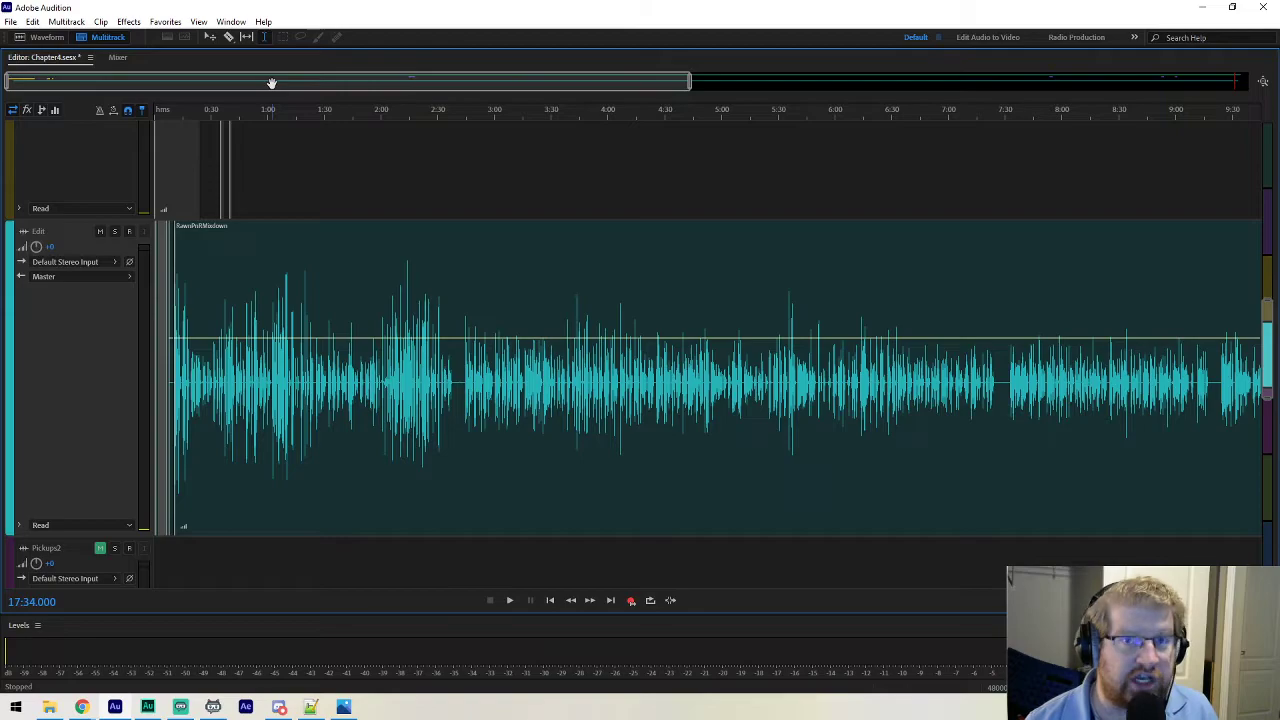
{"action": "scroll", "coordinate": [245, 85], "scroll_direction": "up", "scroll_amount": 5}
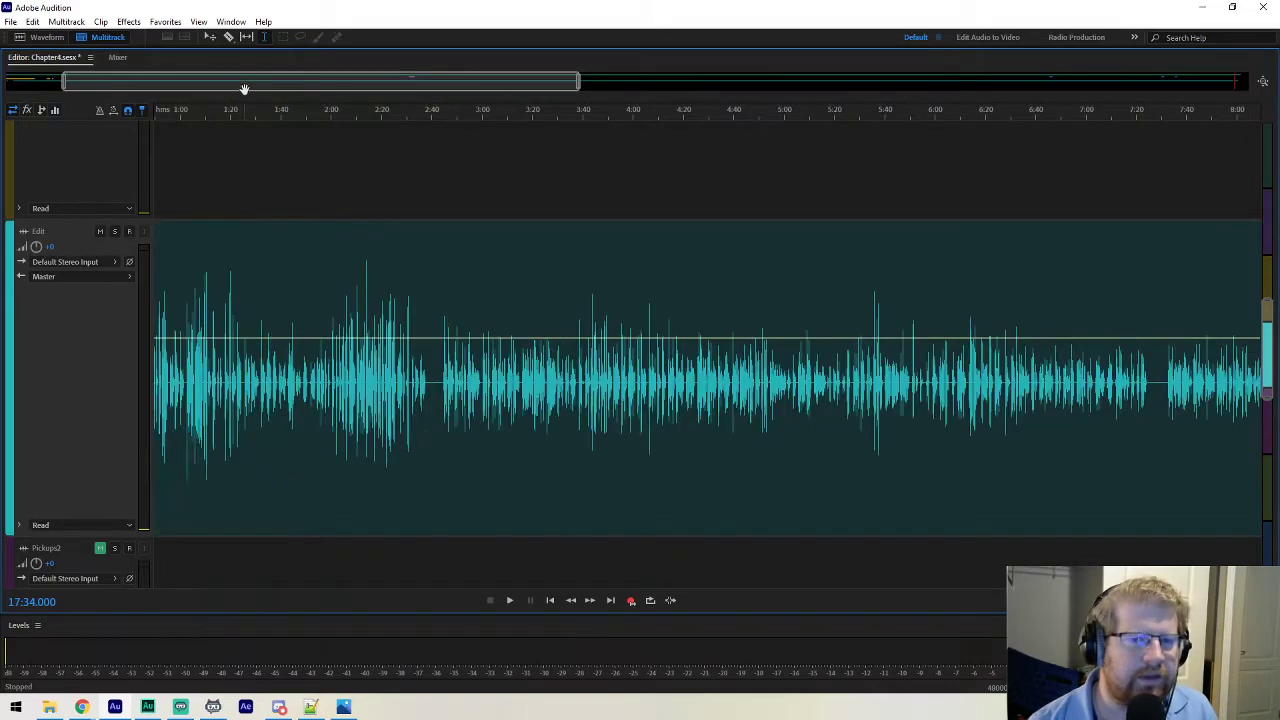
{"action": "scroll", "coordinate": [252, 85], "scroll_direction": "up", "scroll_amount": 2}
{"action": "left_click_drag", "start_coordinate": [257, 85], "coordinate": [20, 85]}
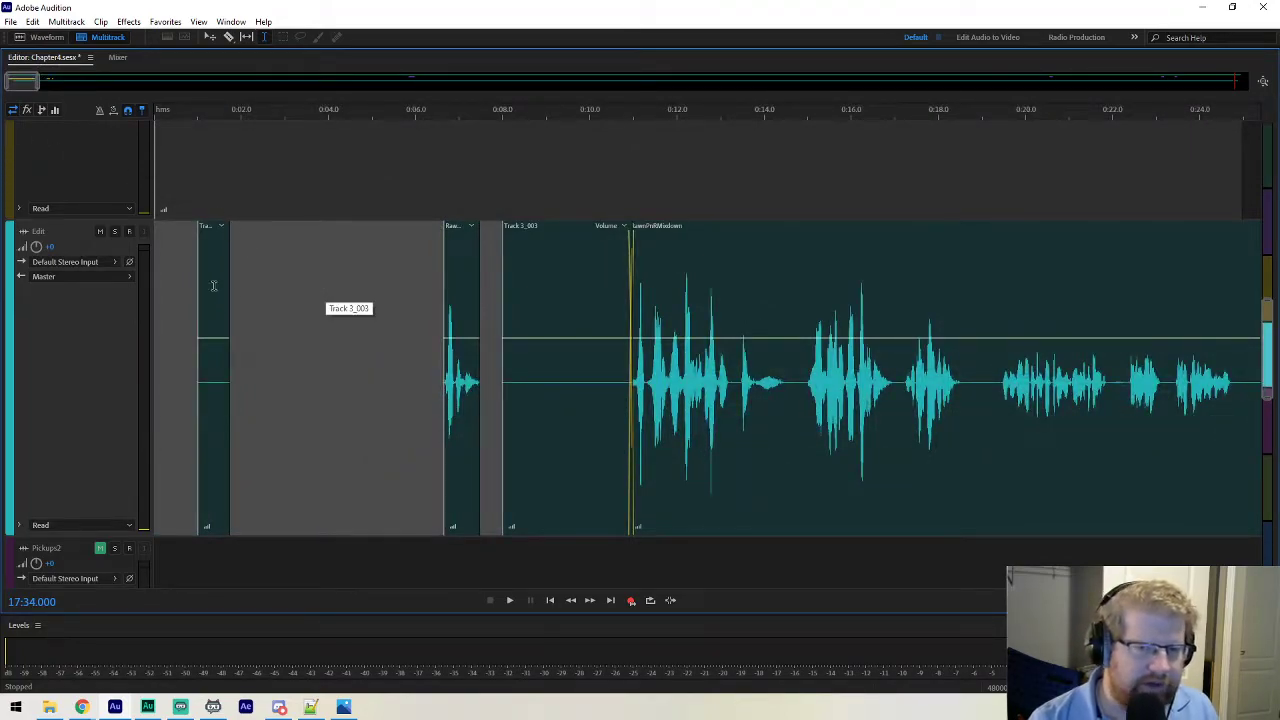
{"action": "key", "text": "v"}
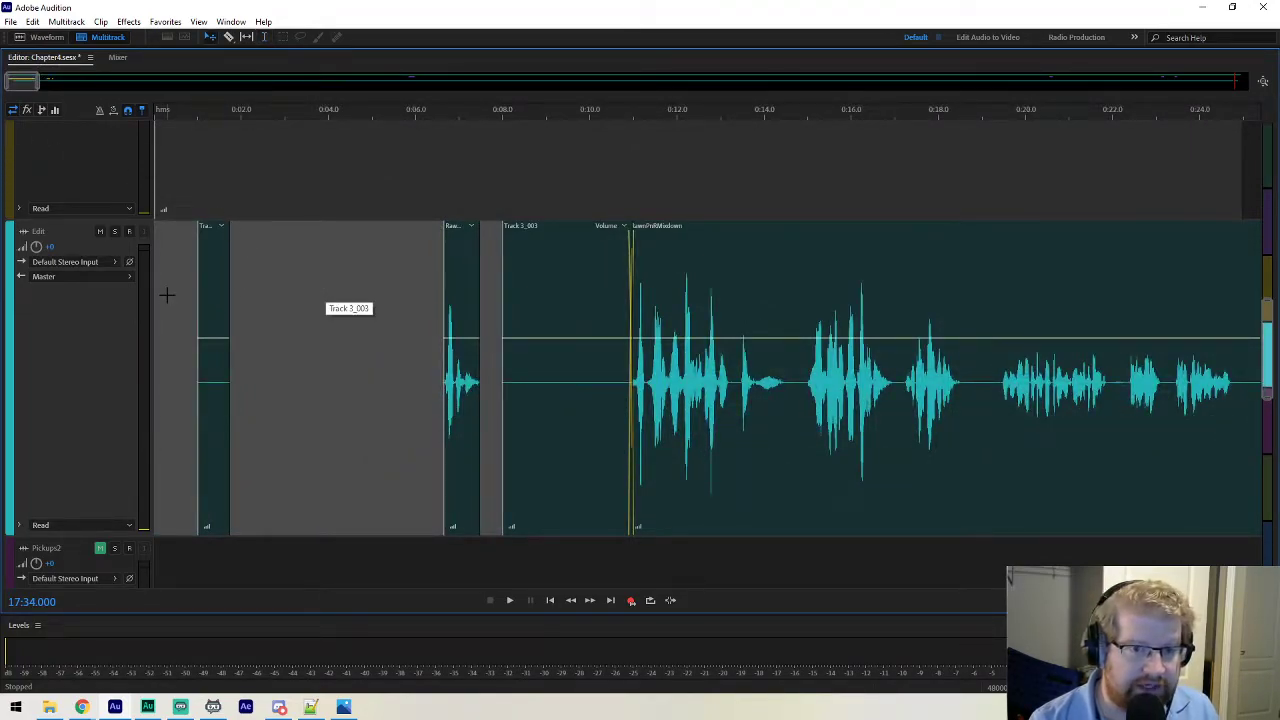
{"action": "left_click", "coordinate": [213, 291]}
{"action": "left_click_drag", "start_coordinate": [213, 291], "coordinate": [62, 293]}
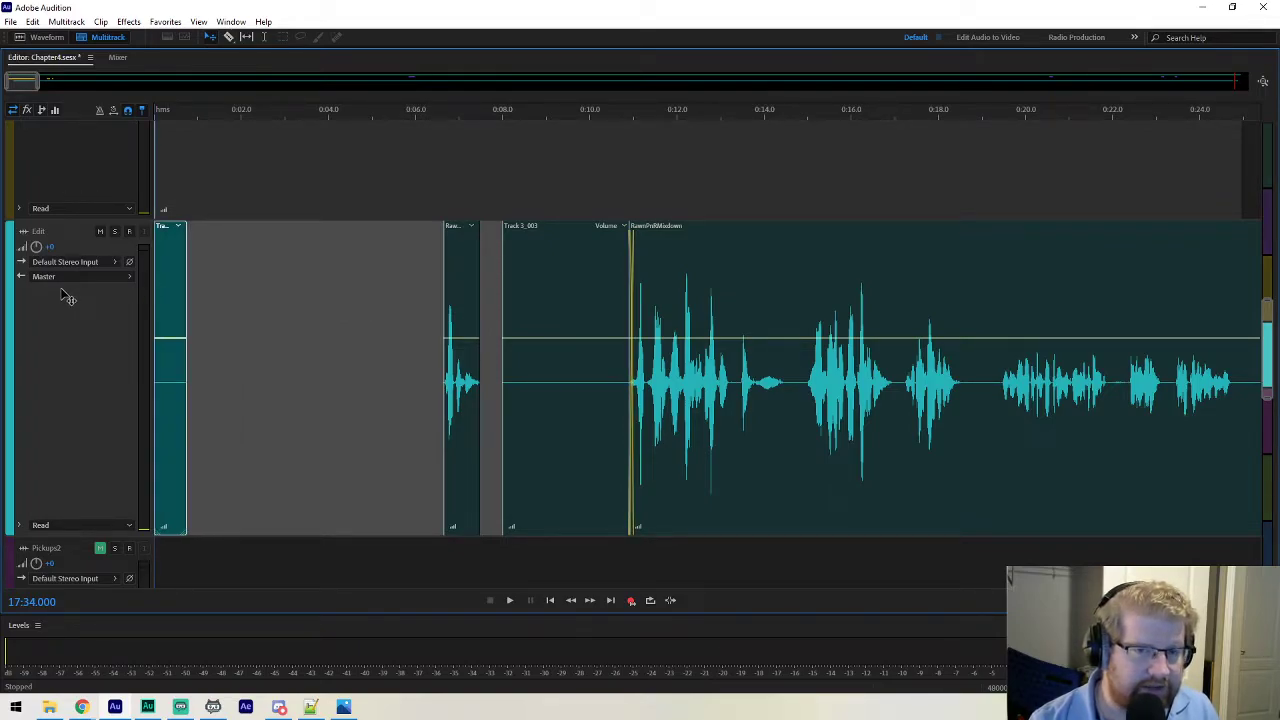
{"action": "key", "text": "ctrl+z"}
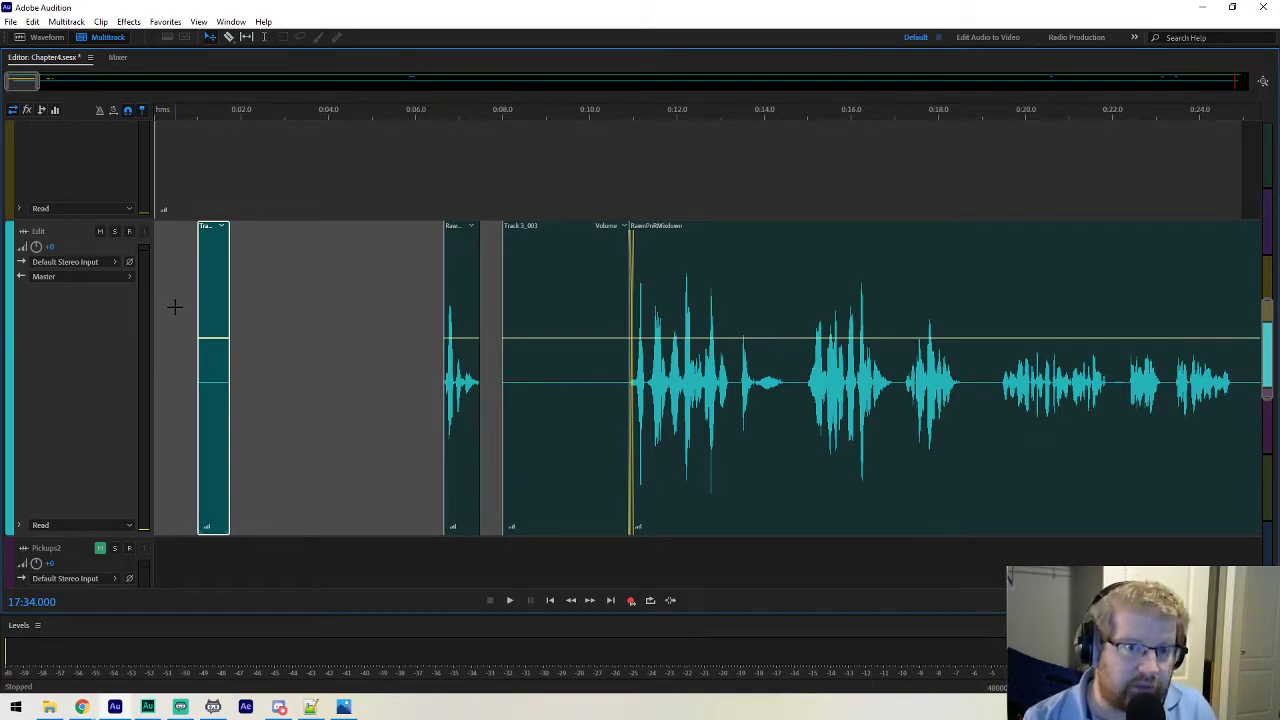
Ripple delete the gap before the first room tone clip on the Edit track.
{"action": "right_click", "coordinate": [174, 307]}
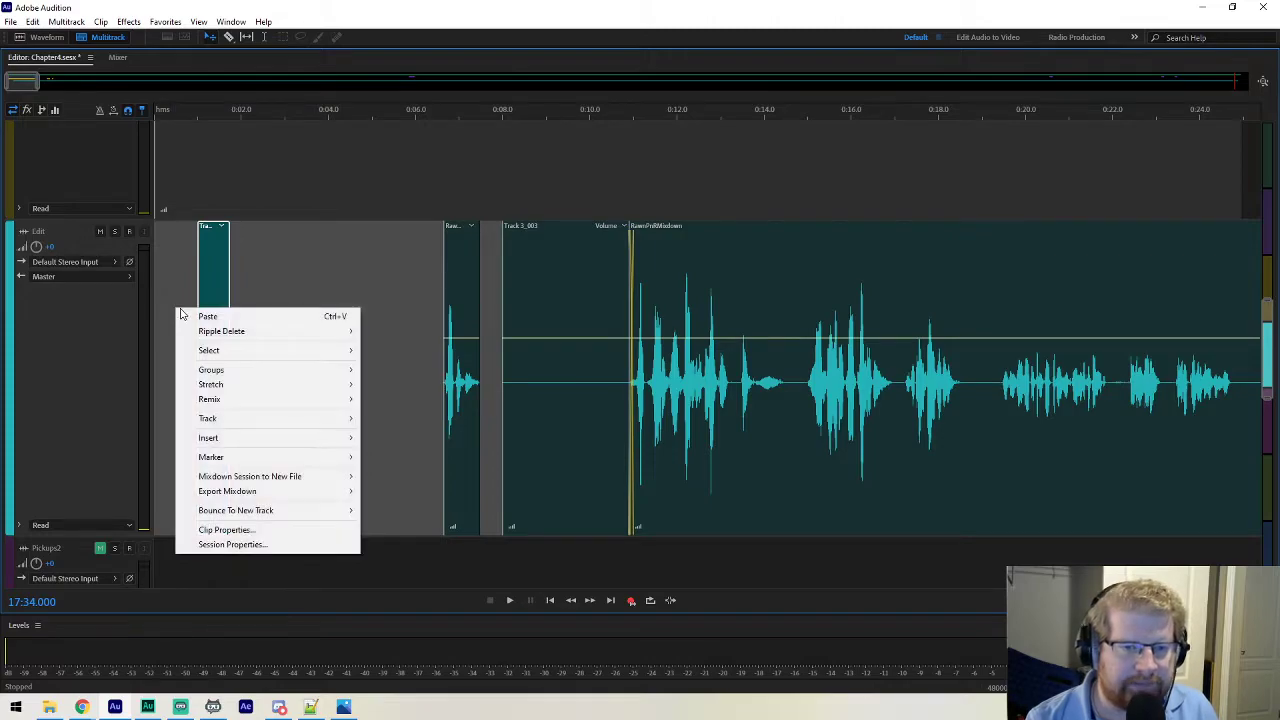
{"action": "mouse_move", "coordinate": [280, 337]}
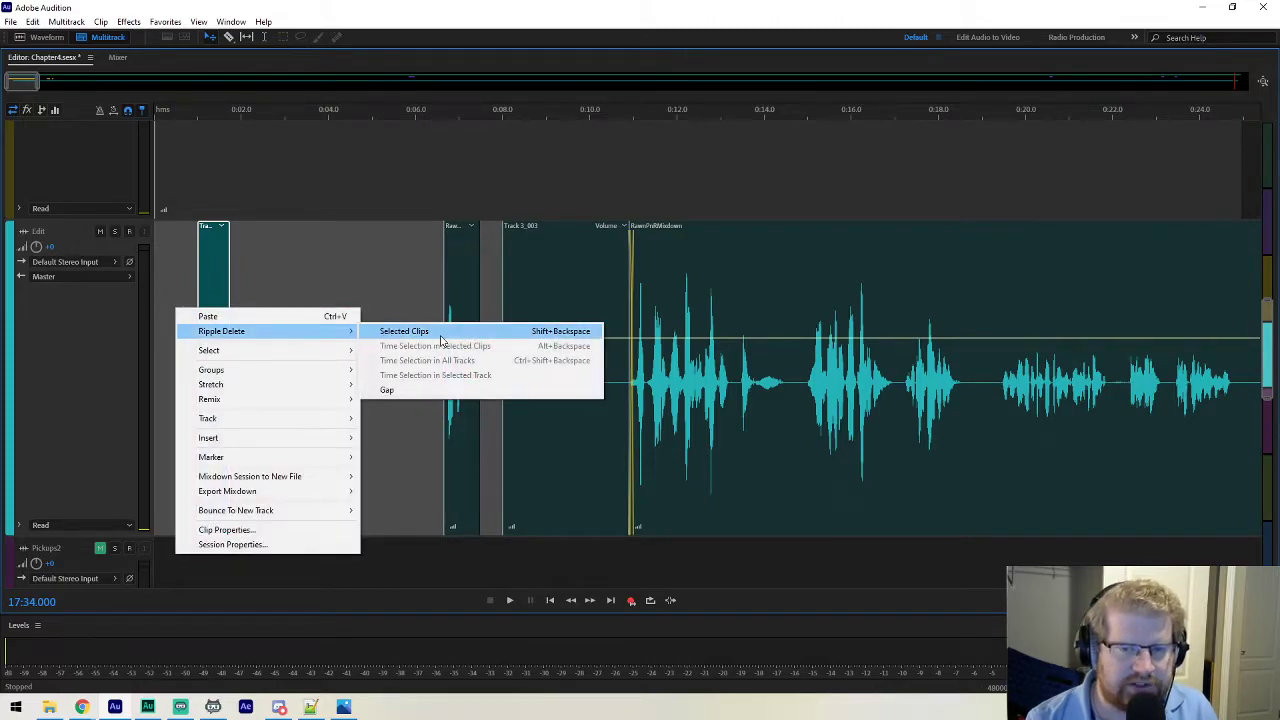
{"action": "left_click", "coordinate": [434, 397]}
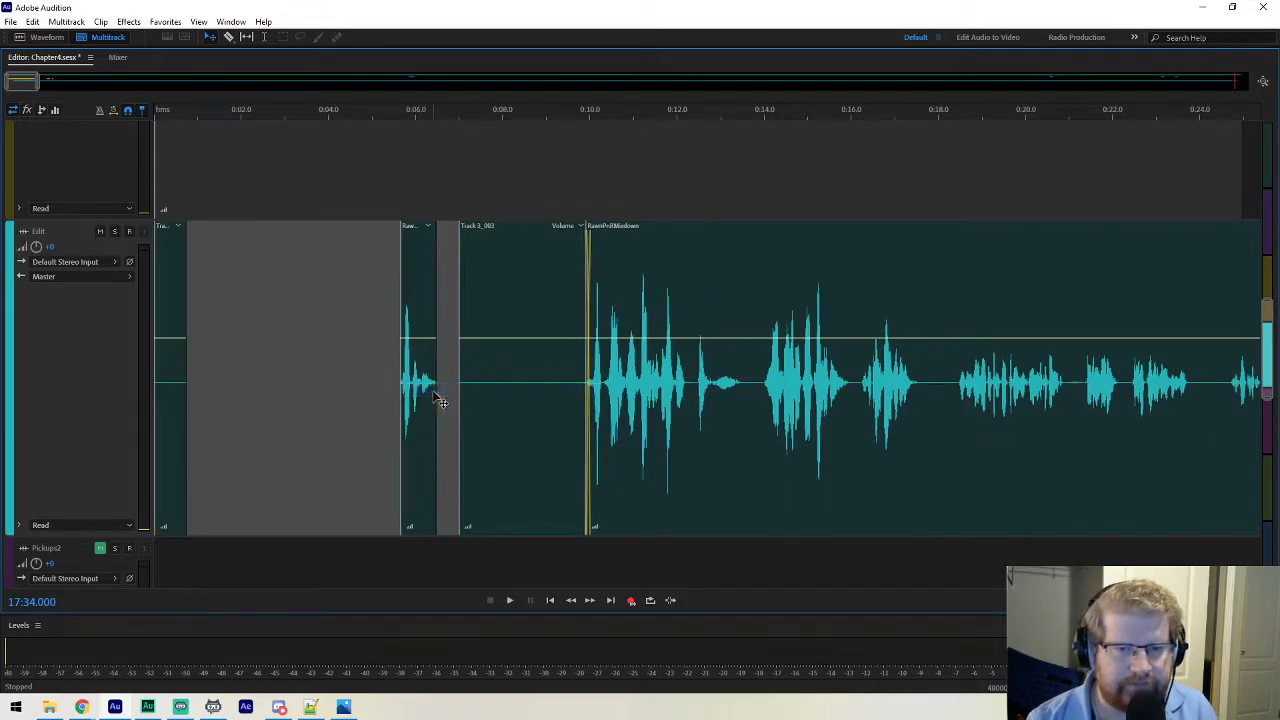
Ripple delete the empty gap after the first short clip on the Edit track, and undo the deletion.
{"action": "key", "text": "t"}
{"action": "left_click", "coordinate": [228, 321]}
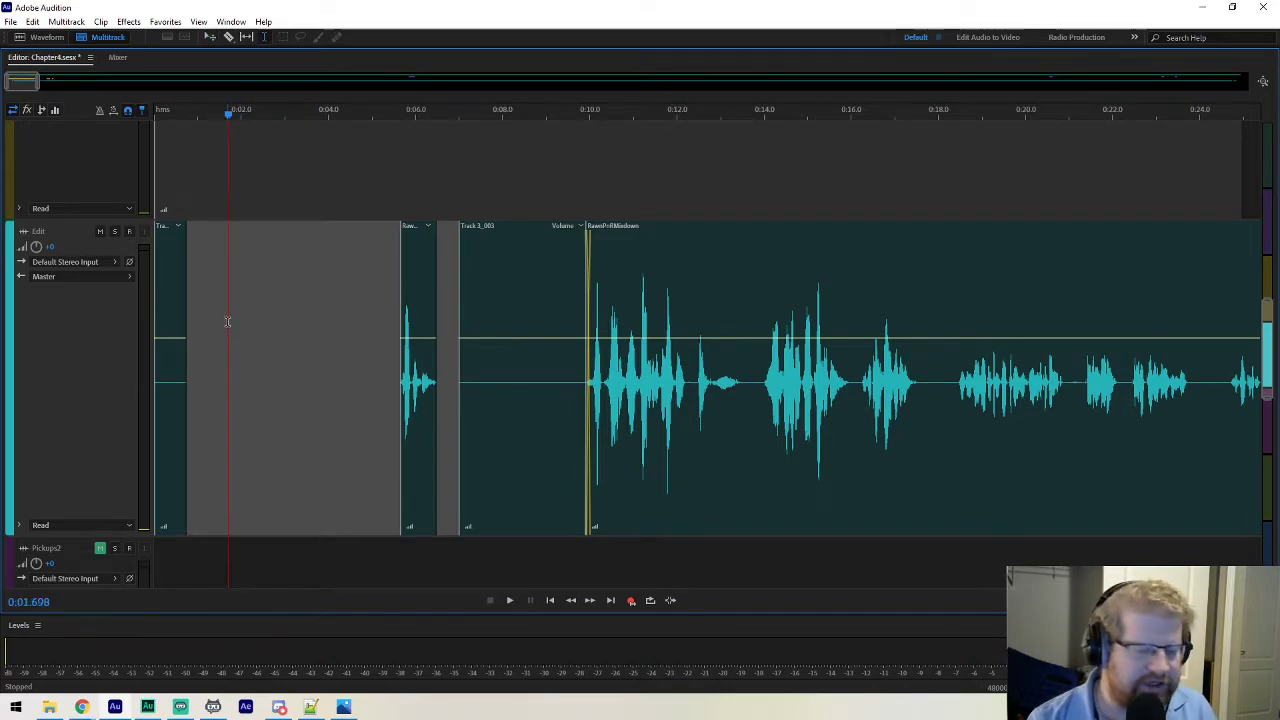
{"action": "key", "text": "shift+Delete"}
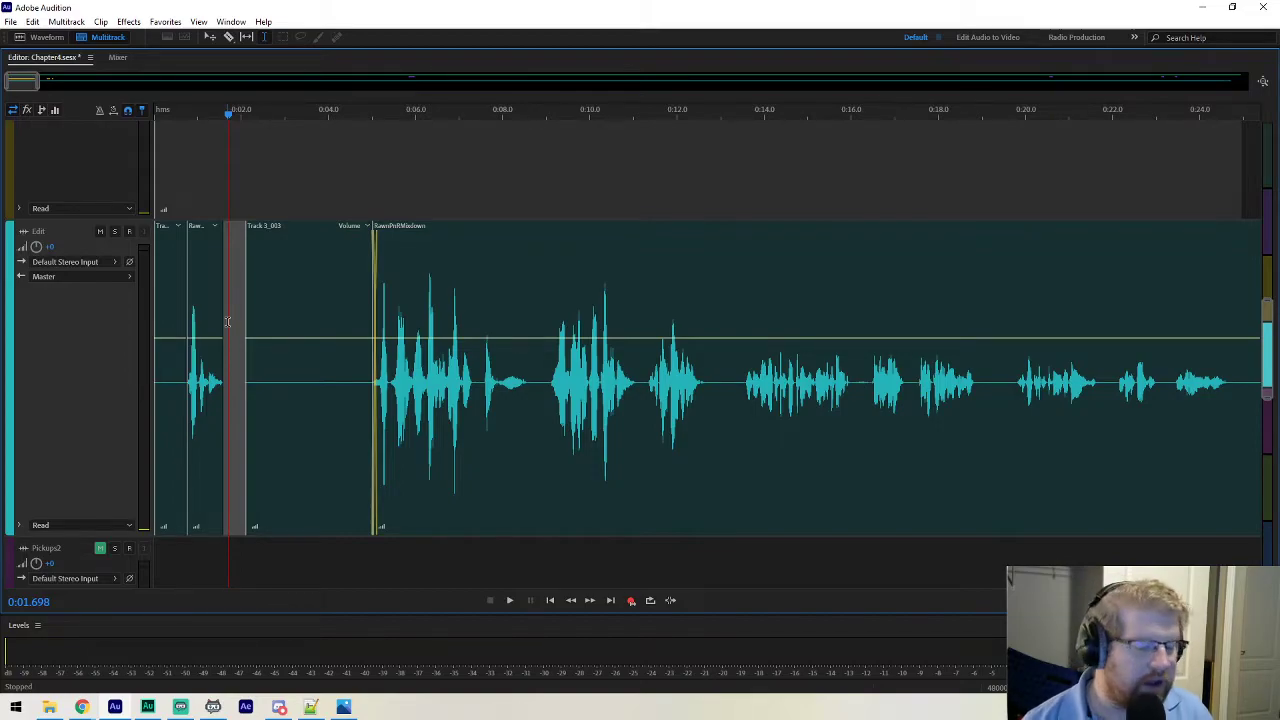
{"action": "key", "text": "ctrl+z"}
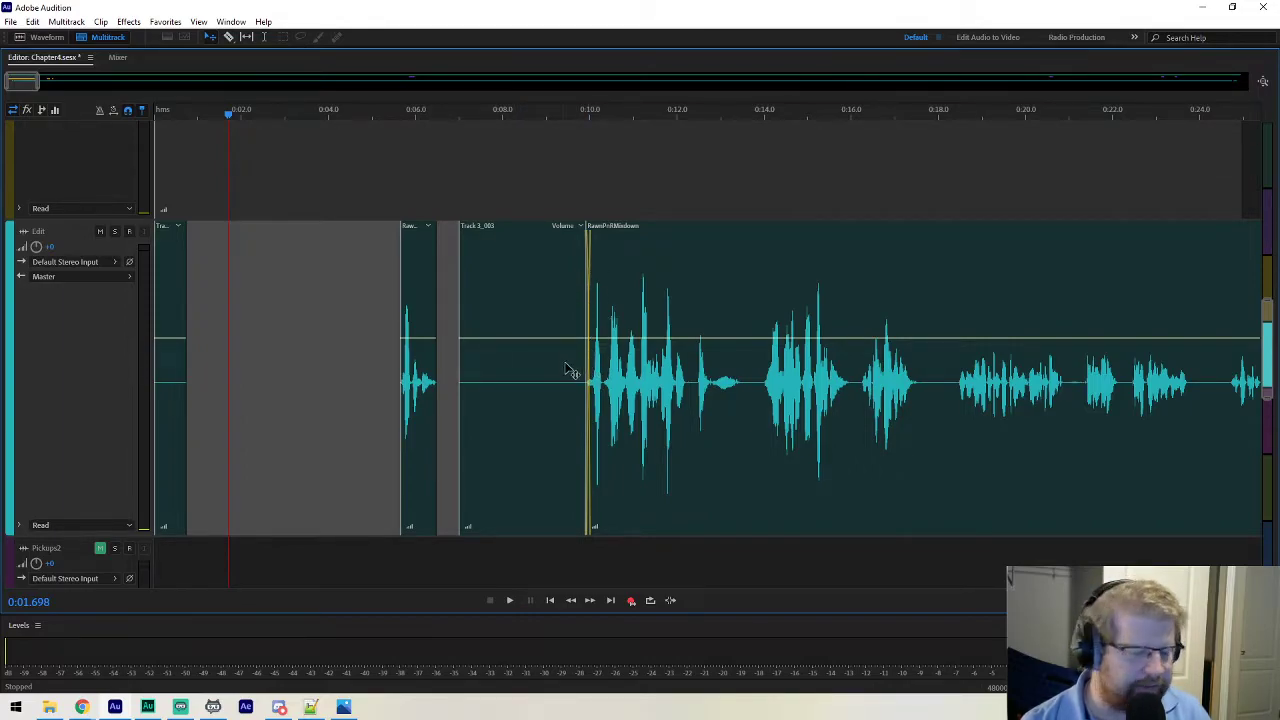
Move the silent Track 3_003 clip about 0.3 s earlier on the Edit track and slightly extend the end of the short speech clip before it.
{"action": "left_click_drag", "start_coordinate": [522, 372], "coordinate": [508, 371]}
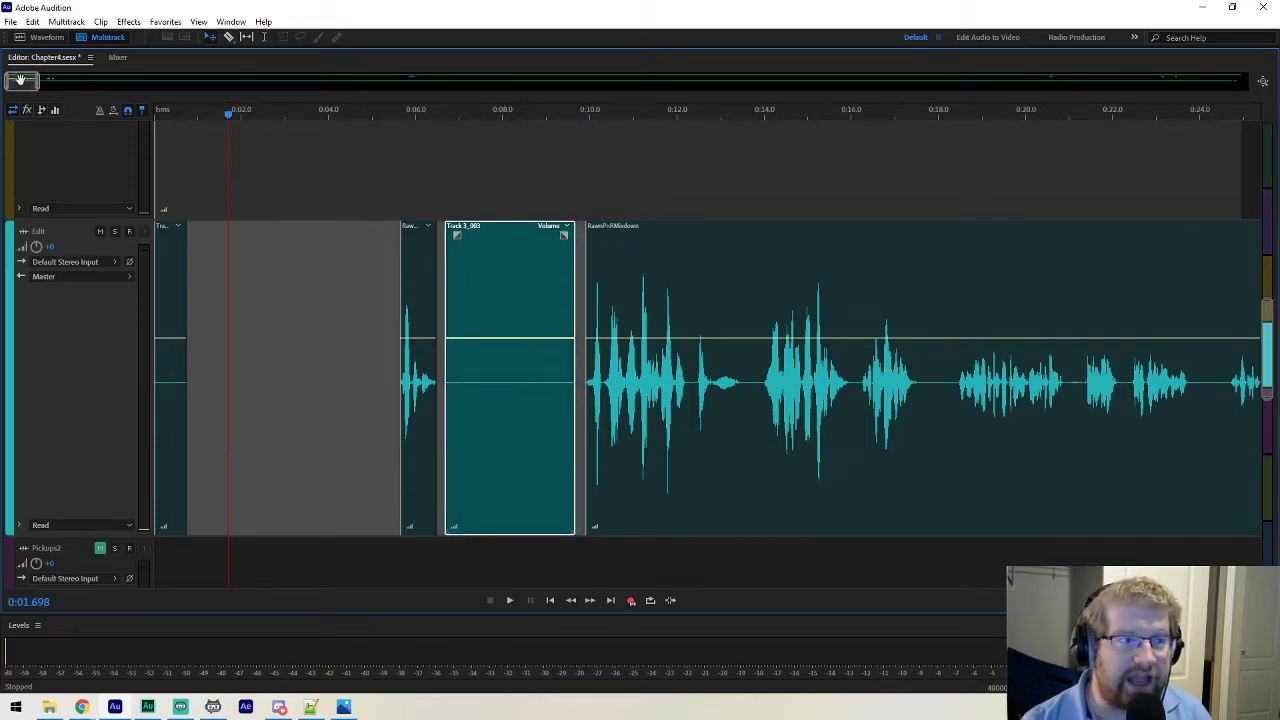
{"action": "scroll", "coordinate": [23, 80], "scroll_direction": "up", "scroll_amount": 8}
{"action": "left_click_drag", "start_coordinate": [24, 86], "coordinate": [14, 86]}
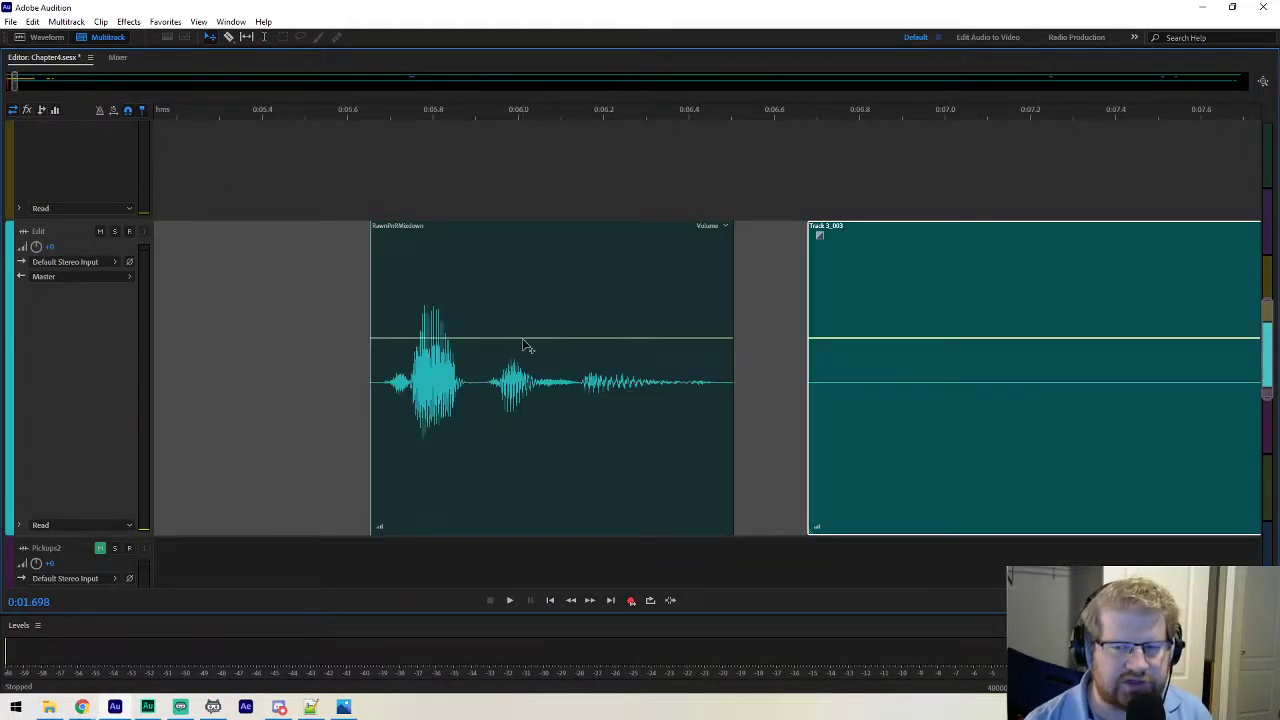
{"action": "left_click_drag", "start_coordinate": [734, 367], "coordinate": [745, 367]}
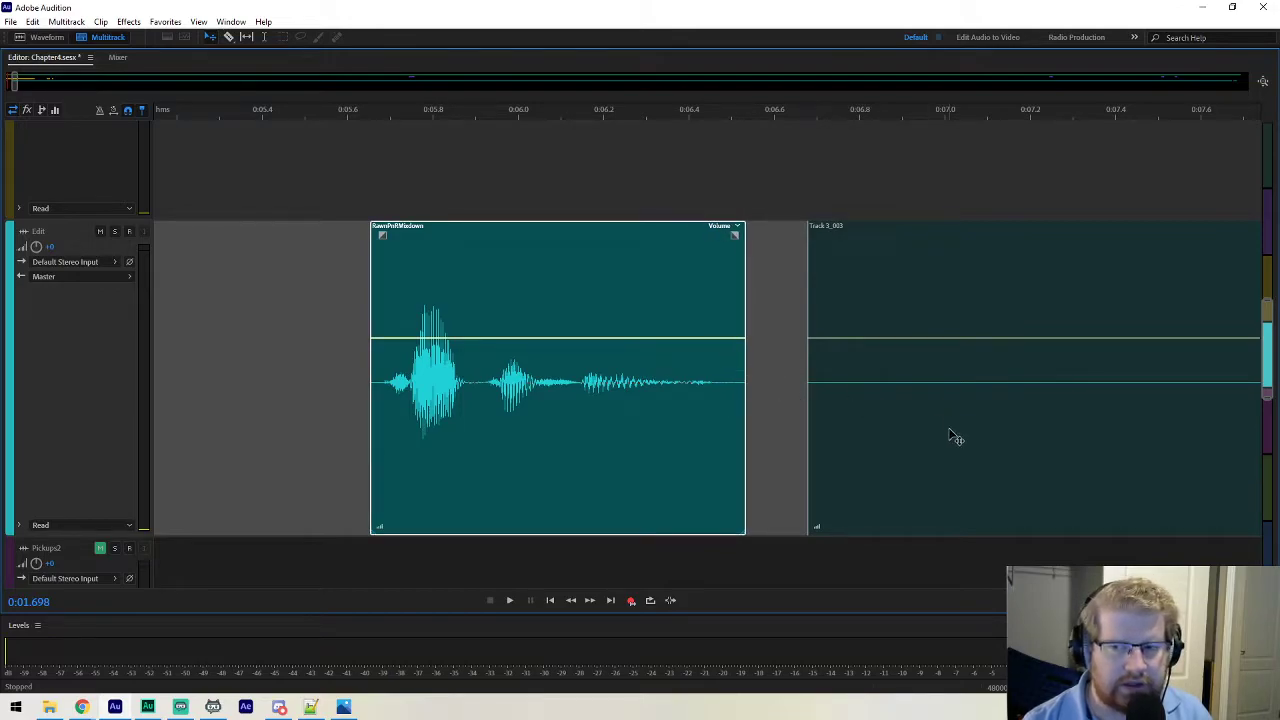
Overlap the silent Track 3_003 clip onto the short speech clip's end for a crossfade, and try to extend the long speech clip's start.
{"action": "left_click_drag", "start_coordinate": [949, 431], "coordinate": [883, 430]}
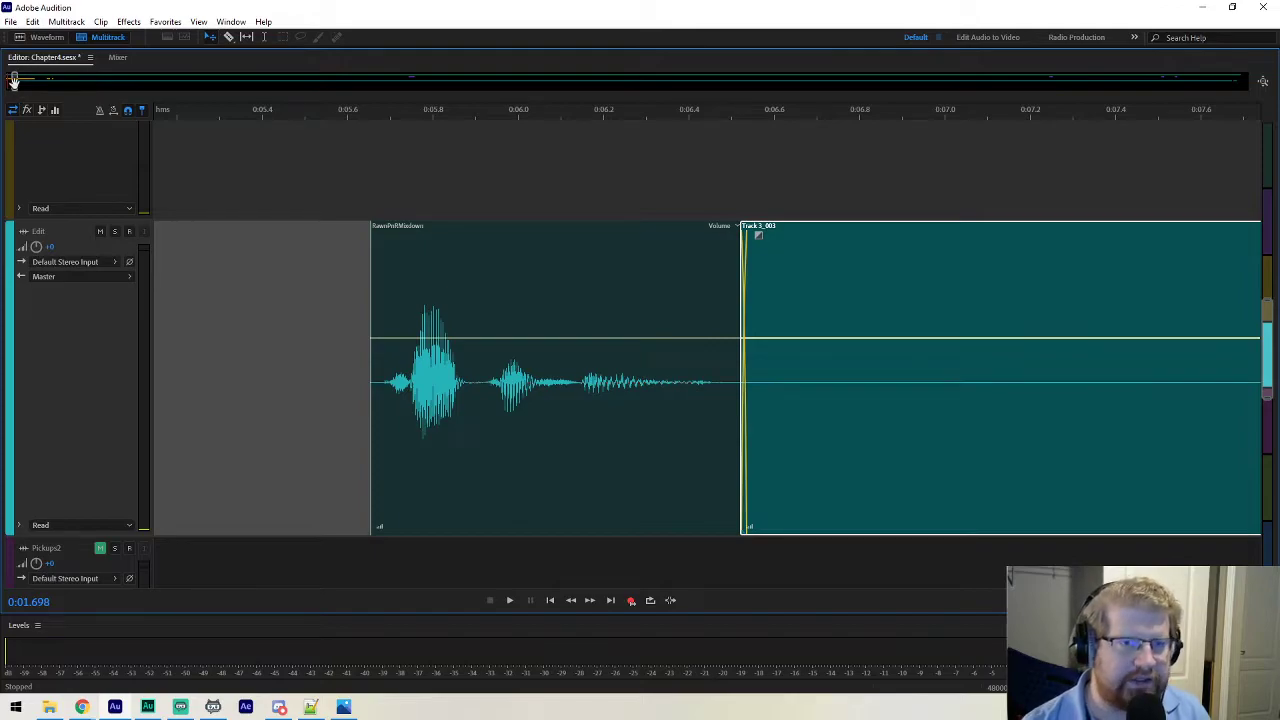
{"action": "left_click_drag", "start_coordinate": [14, 84], "coordinate": [18, 84]}
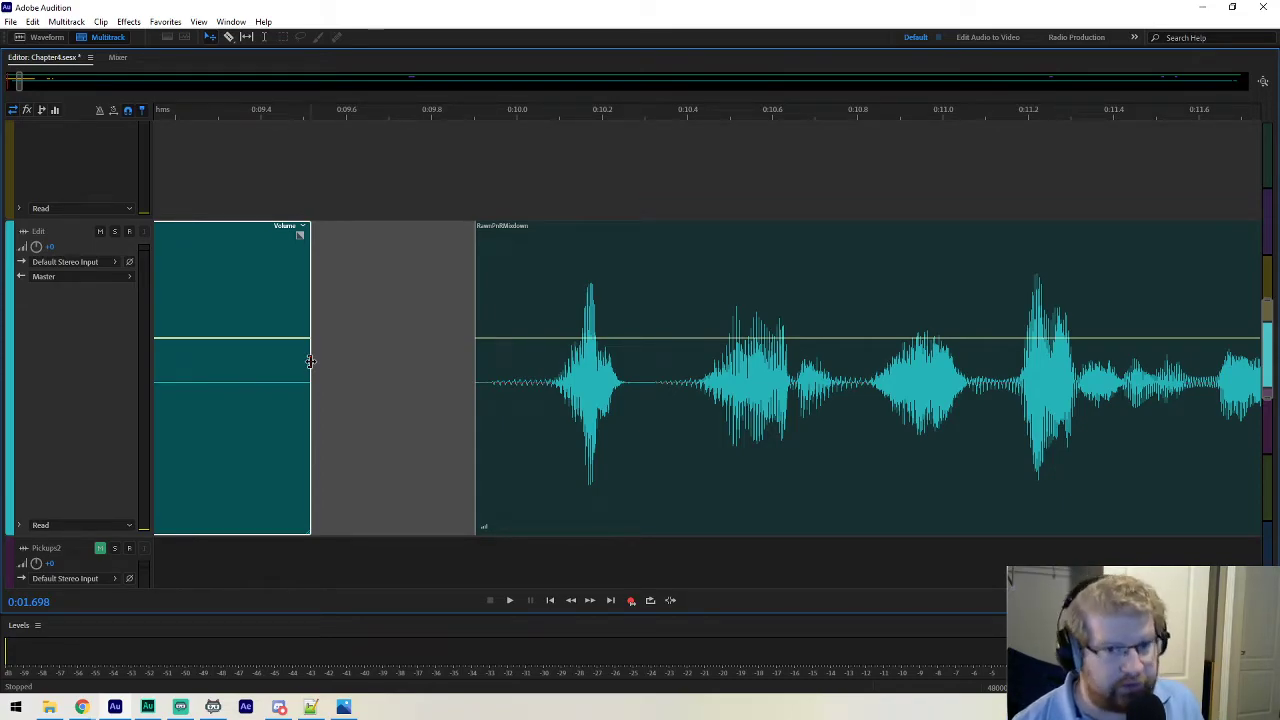
{"action": "left_click", "coordinate": [475, 349]}
{"action": "left_click_drag", "start_coordinate": [475, 349], "coordinate": [470, 347]}
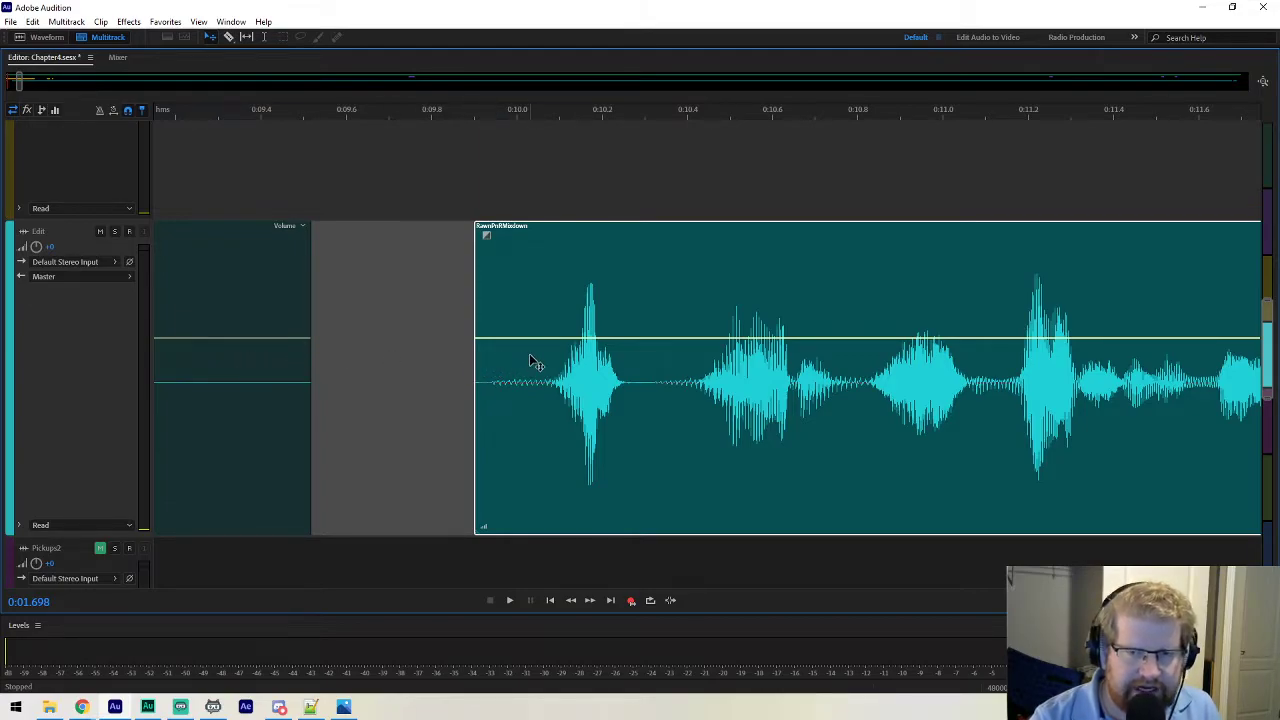
Ripple delete the gap between the silent Track 3_003 clip and the long speech clip.
{"action": "key", "text": "t"}
{"action": "left_click", "coordinate": [396, 357]}
{"action": "key", "text": "ctrl+shift+Delete"}
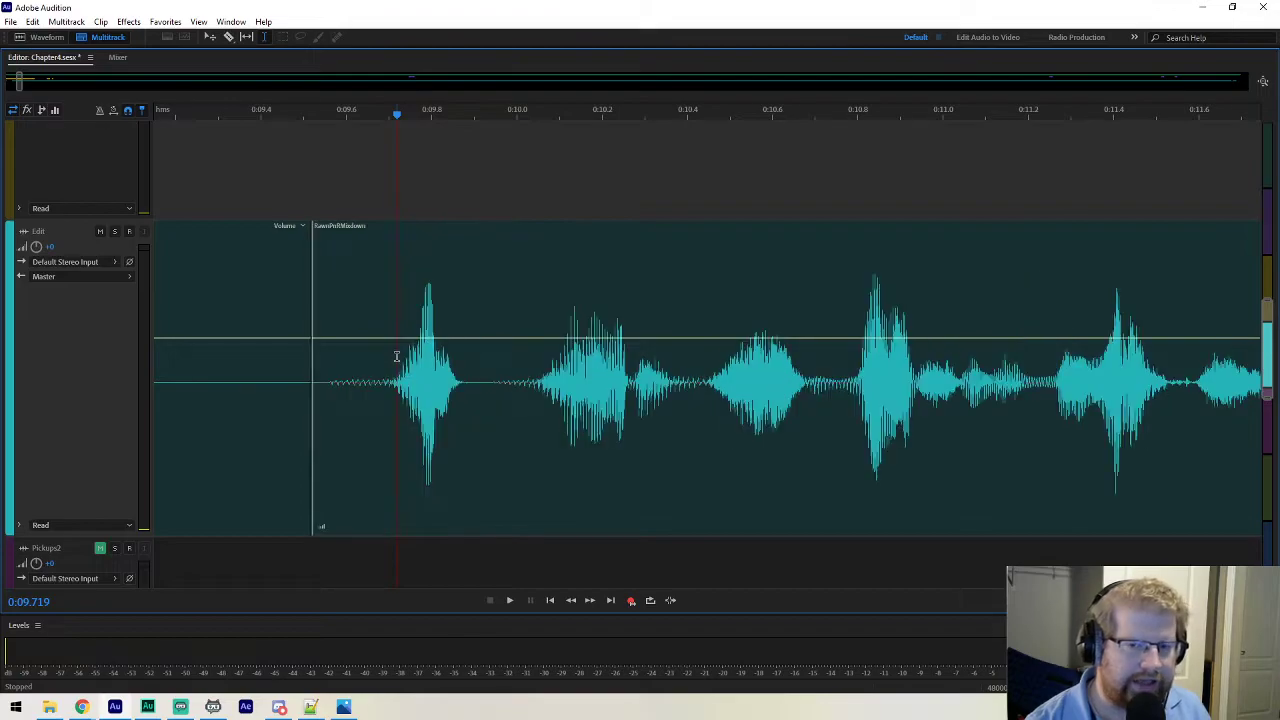
Move the long speech clip slightly earlier so it overlaps the silent clip's end with a crossfade.
{"action": "key", "text": "v"}
{"action": "left_click", "coordinate": [340, 369]}
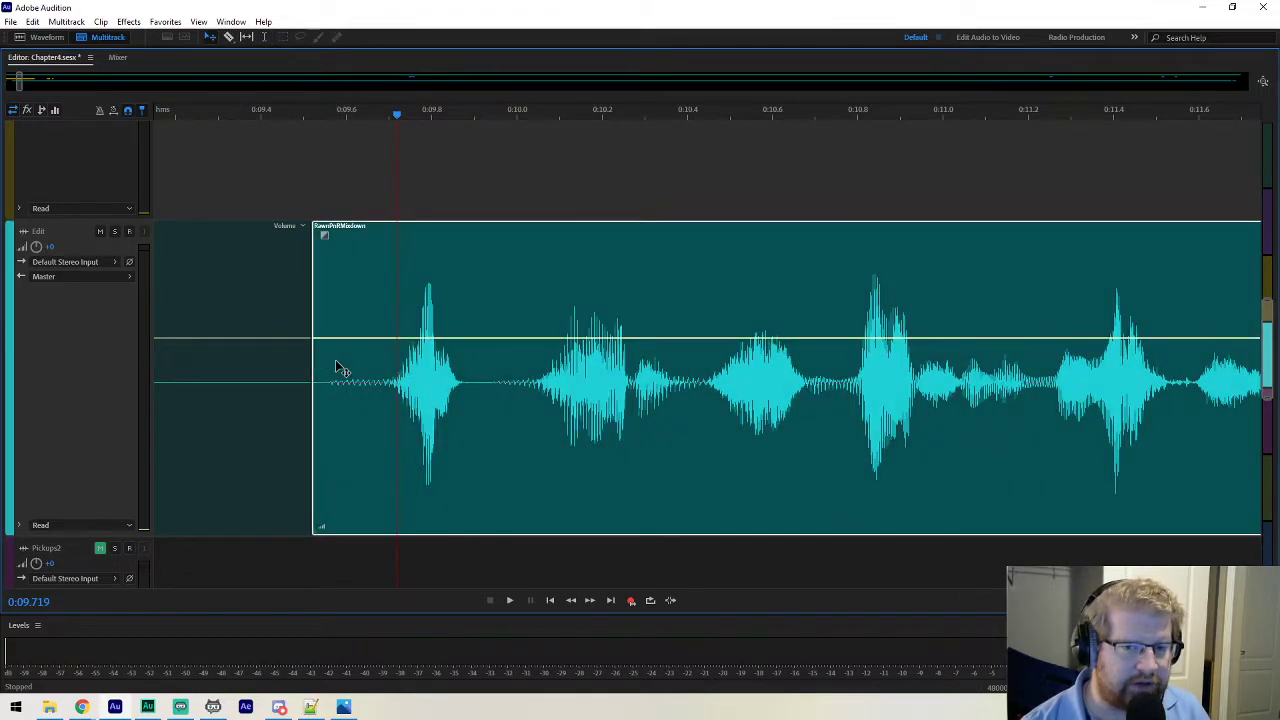
{"action": "left_click_drag", "start_coordinate": [340, 369], "coordinate": [329, 360]}
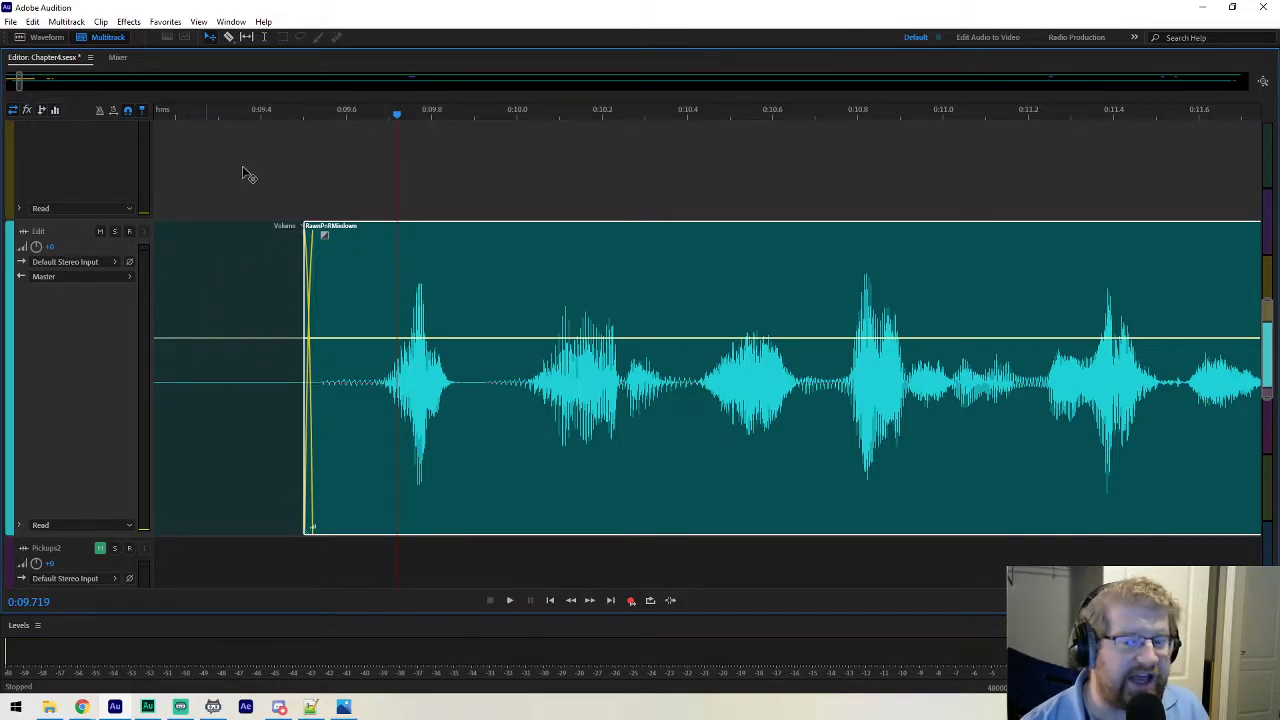
Undo the two crossfade overlaps and the gap deletion around the silent Track 3_003 clip.
{"action": "scroll", "coordinate": [22, 83], "scroll_direction": "down", "scroll_amount": 4}
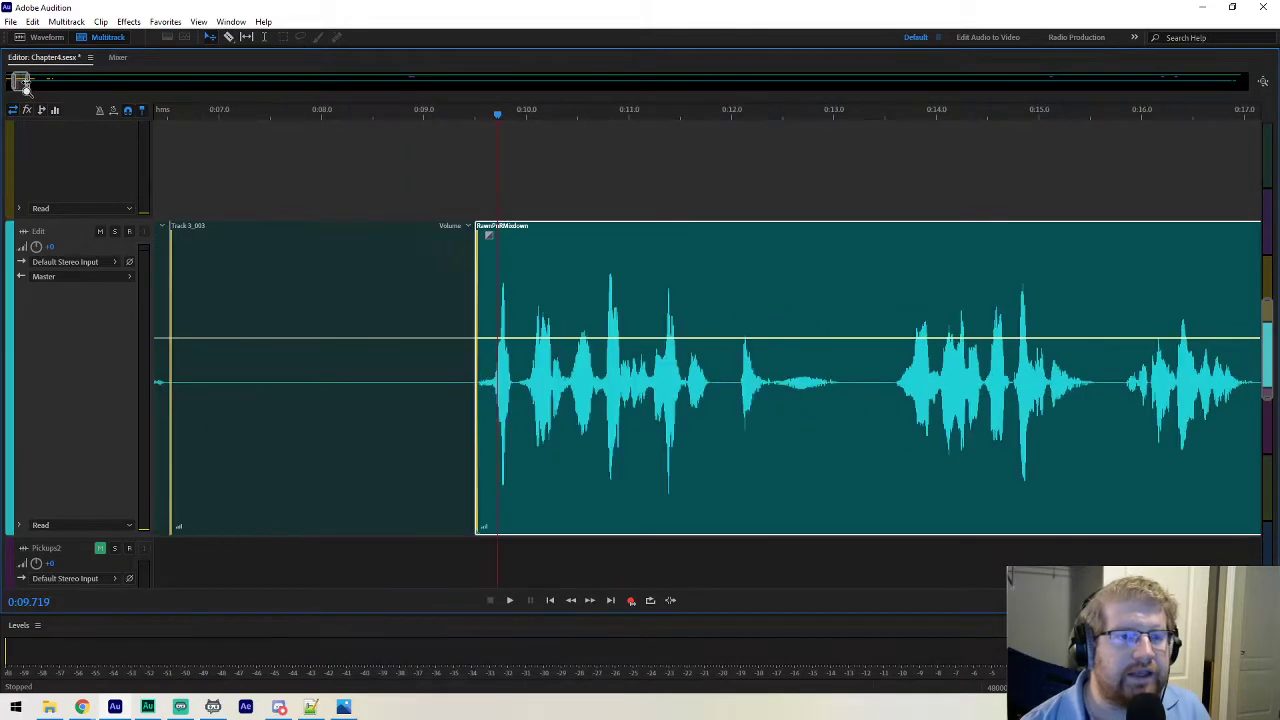
{"action": "mouse_move", "coordinate": [22, 83]}
{"action": "left_mouse_down"}
{"action": "mouse_move", "coordinate": [49, 83]}
{"action": "mouse_move", "coordinate": [12, 84]}
{"action": "left_mouse_up"}
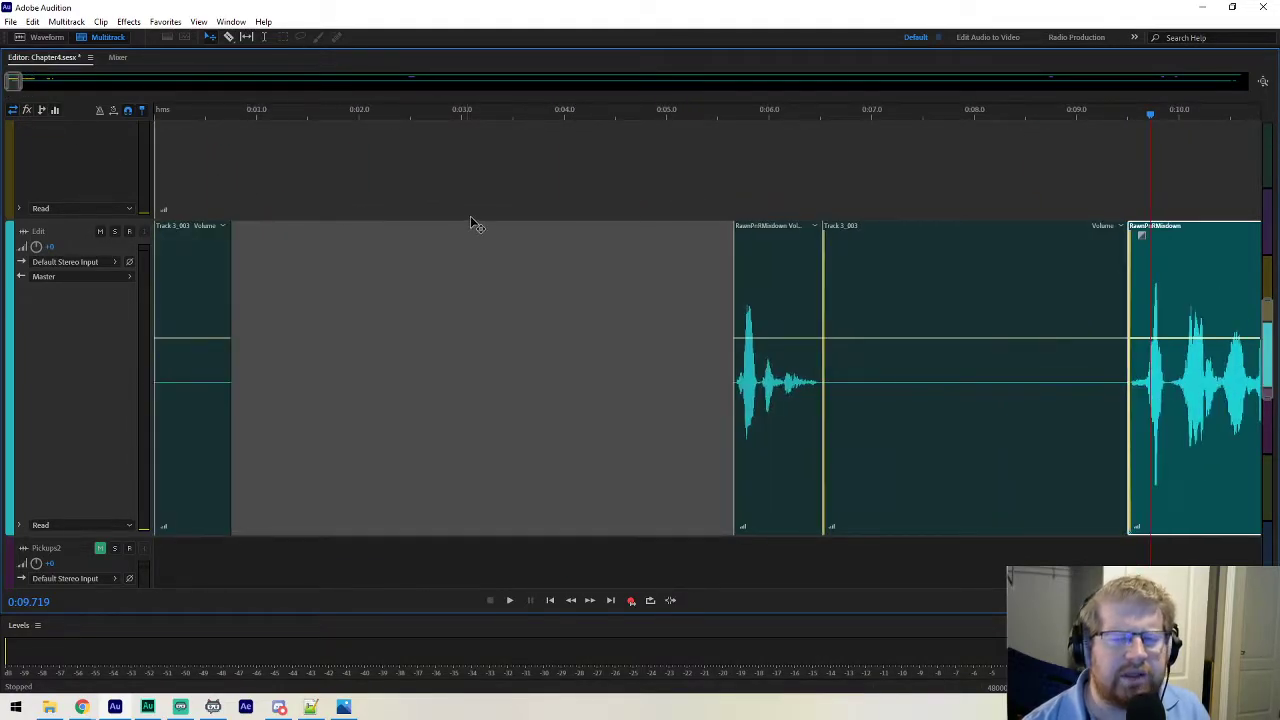
{"action": "scroll", "coordinate": [14, 84], "scroll_direction": "up", "scroll_amount": 2}
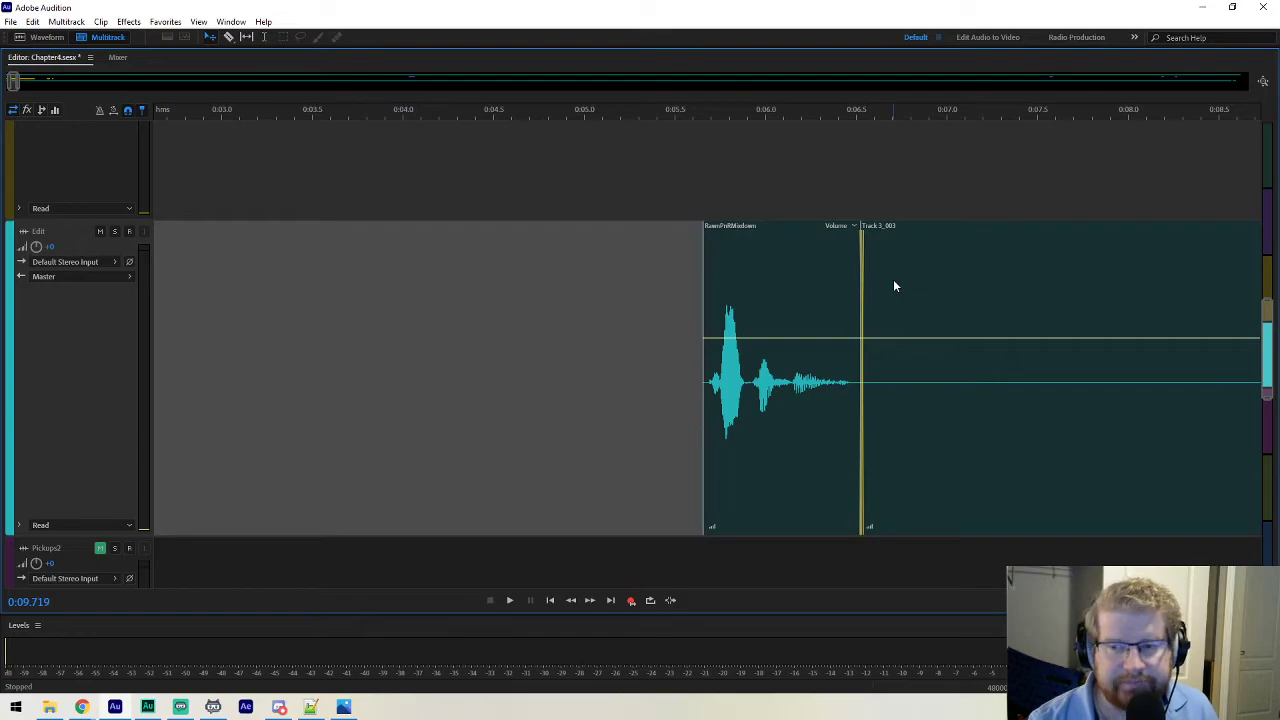
{"action": "left_click", "coordinate": [742, 166]}
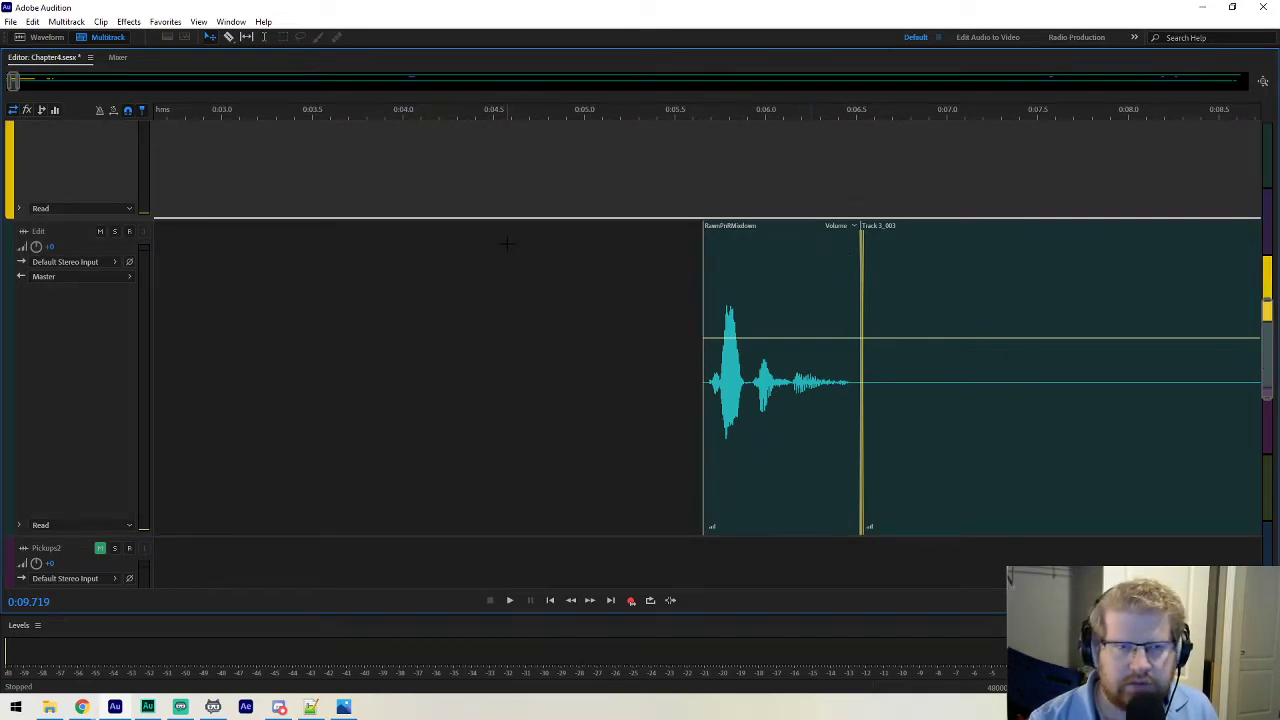
{"action": "key", "text": "ctrl+z"}
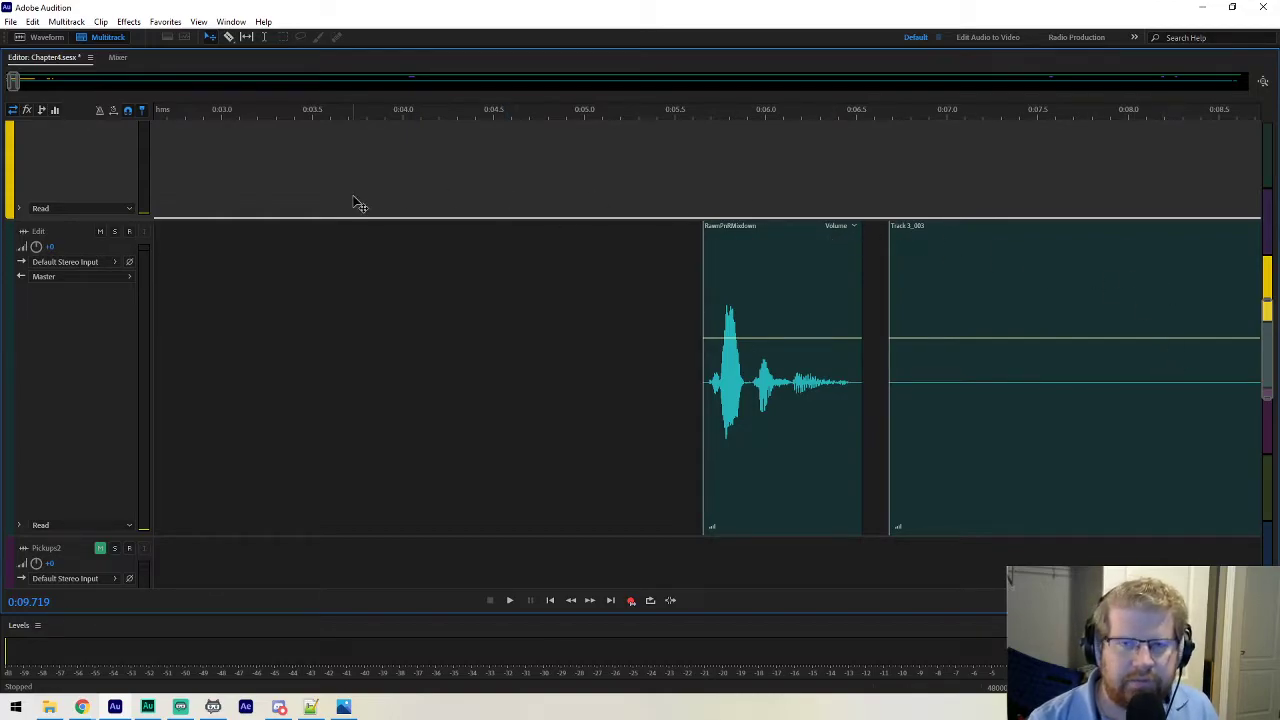
Split the long speech clip in the pause at 0:13.628 and move the second part slightly earlier to crossfade with the first.
{"action": "left_click_drag", "start_coordinate": [14, 80], "coordinate": [135, 81]}
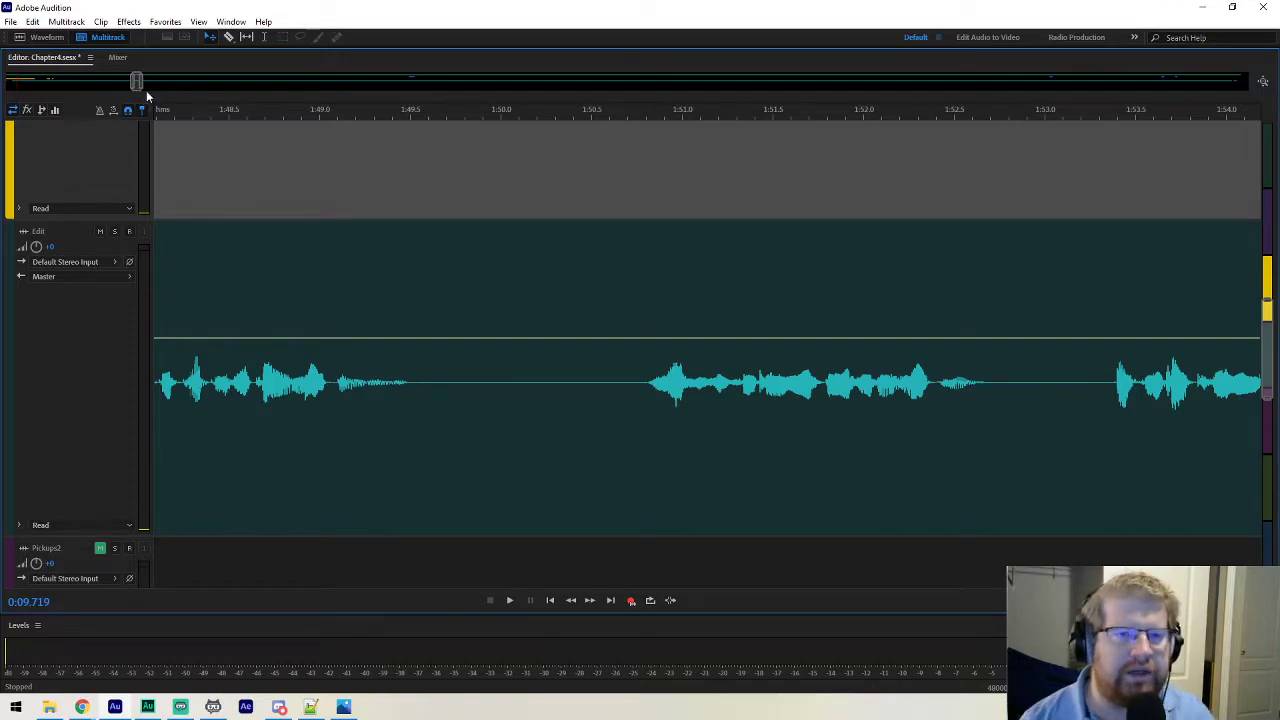
{"action": "left_click_drag", "start_coordinate": [134, 80], "coordinate": [21, 81]}
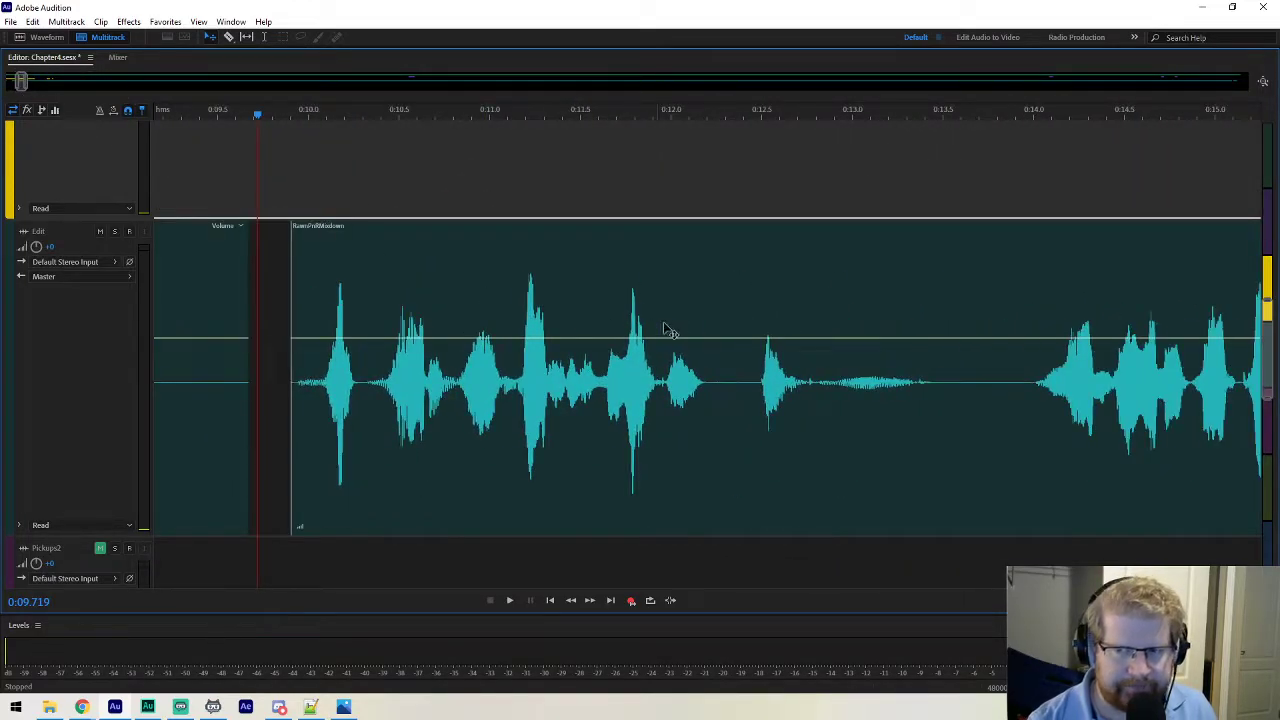
{"action": "left_click", "coordinate": [966, 297]}
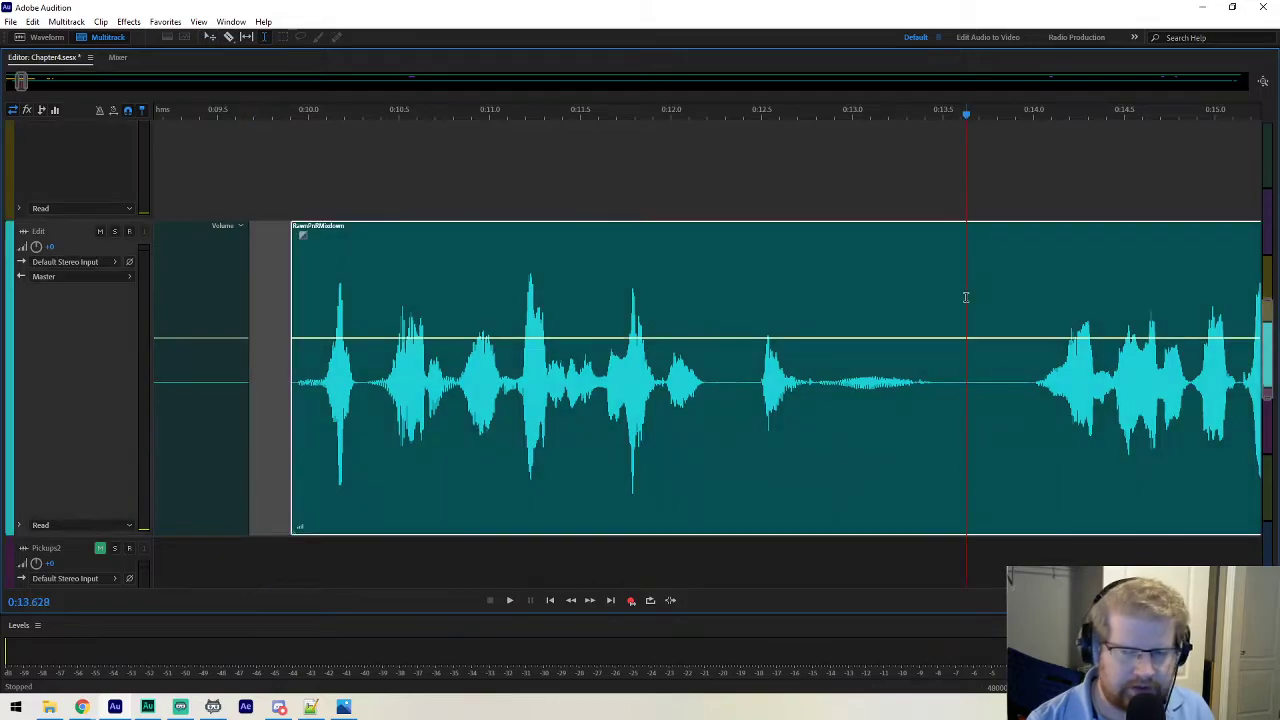
{"action": "key", "text": "ctrl+k"}
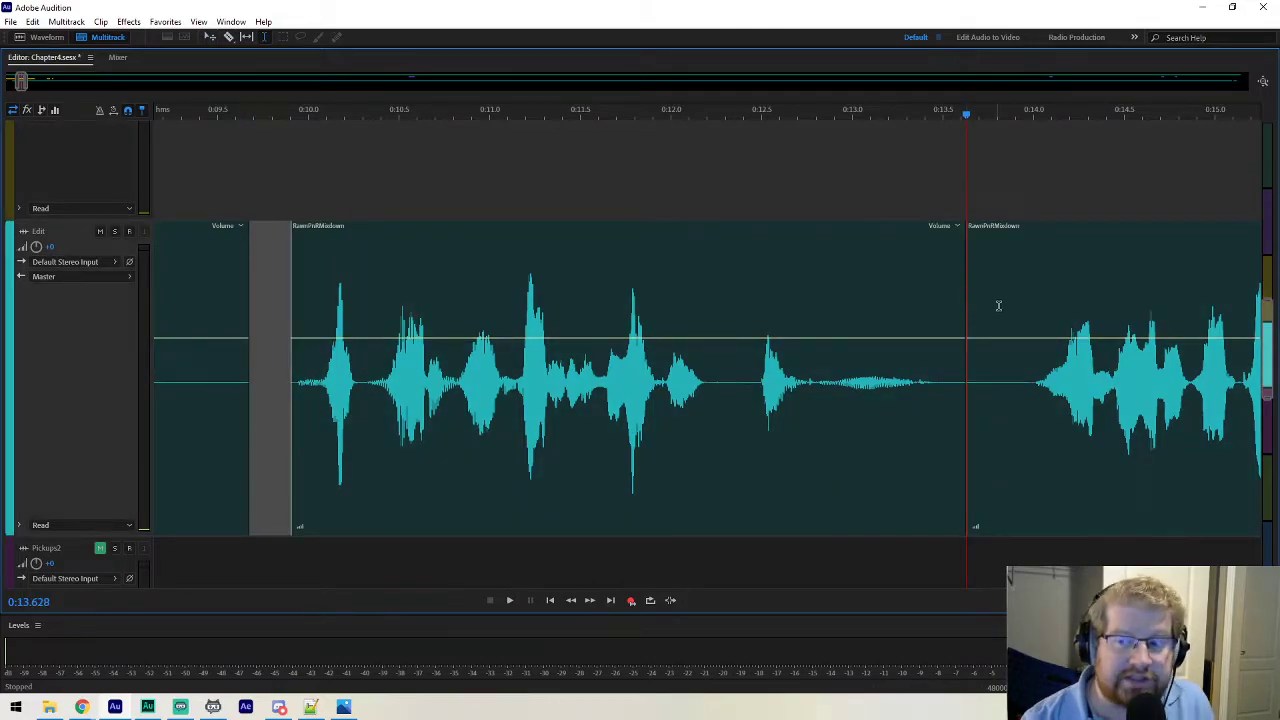
{"action": "key", "text": "v"}
{"action": "left_click_drag", "start_coordinate": [1006, 305], "coordinate": [1000, 299]}
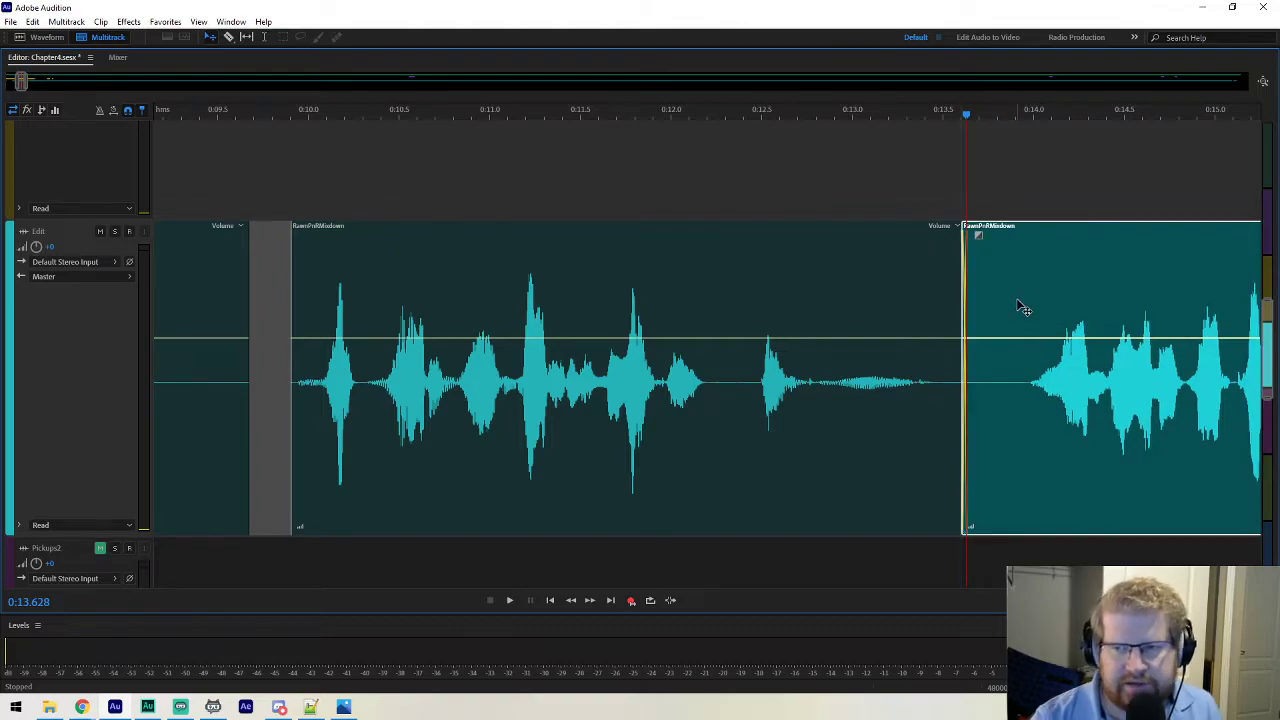
Ripple delete the gap at 0:09.768 between the silent clip and the first speech segment.
{"action": "key", "text": "t"}
{"action": "left_click", "coordinate": [894, 175]}
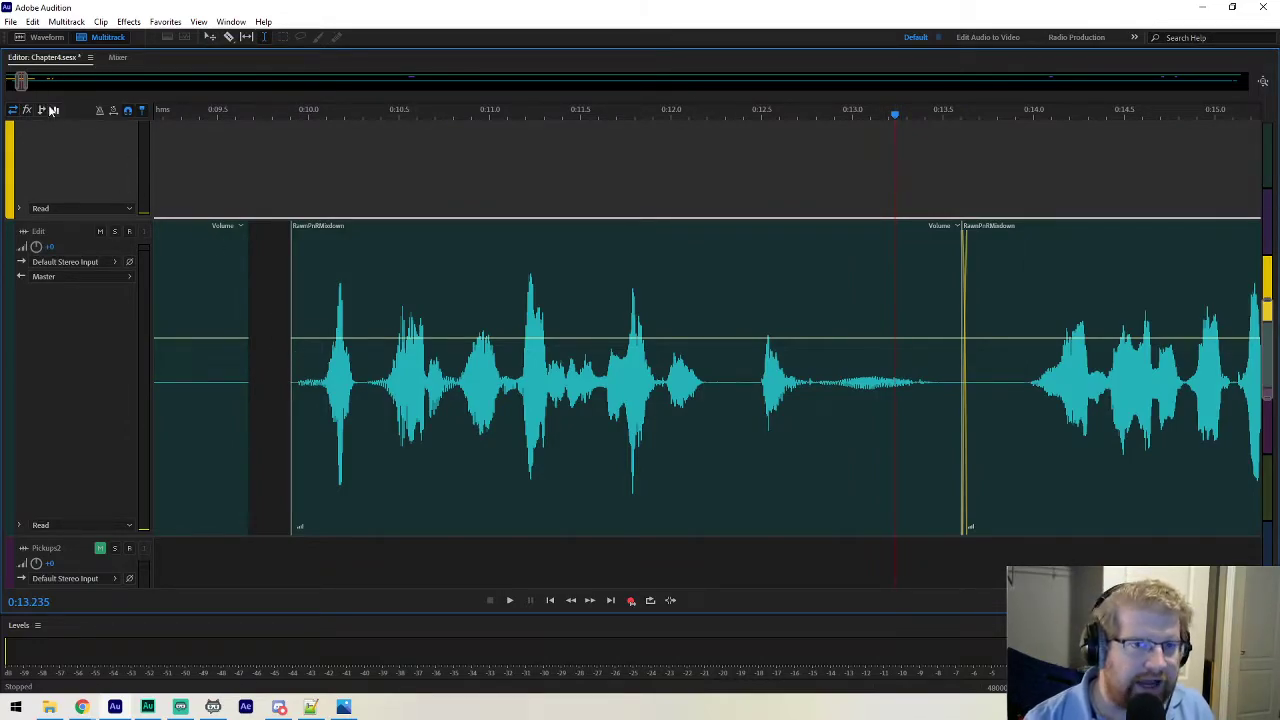
{"action": "left_click_drag", "start_coordinate": [21, 84], "coordinate": [18, 84]}
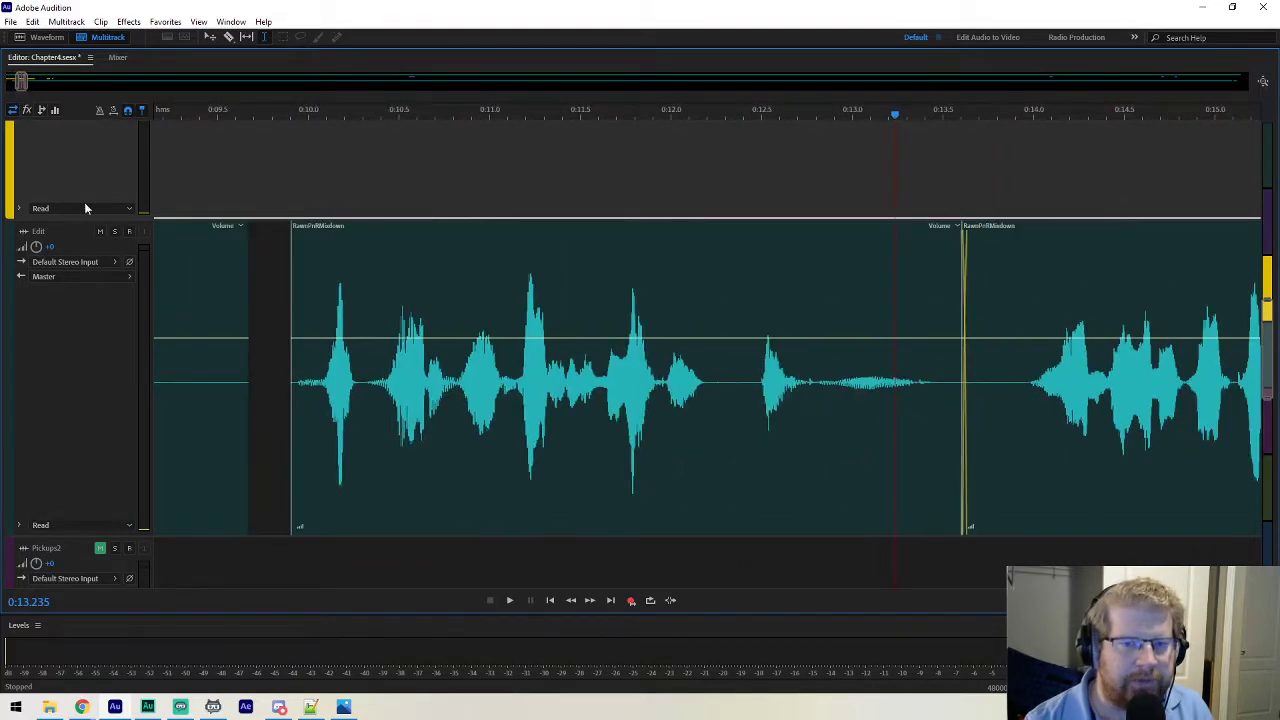
{"action": "left_click", "coordinate": [265, 388]}
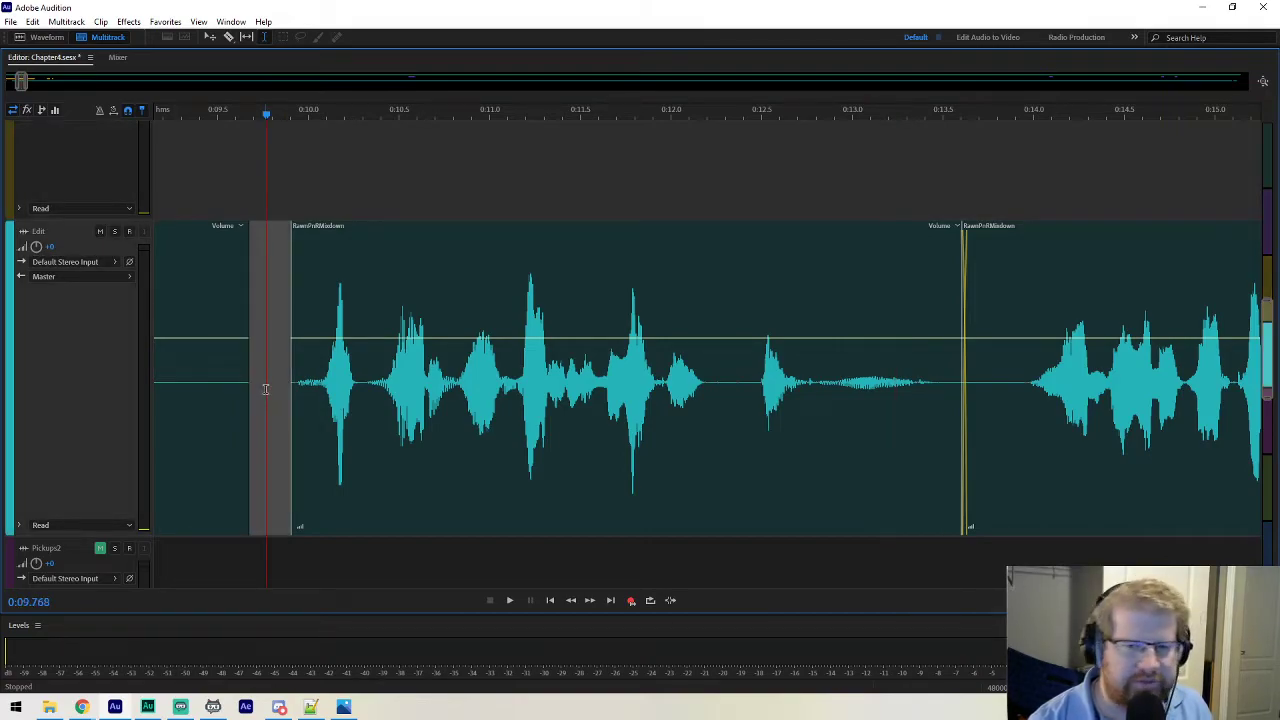
{"action": "key", "text": "Delete"}
{"action": "key", "text": "v"}
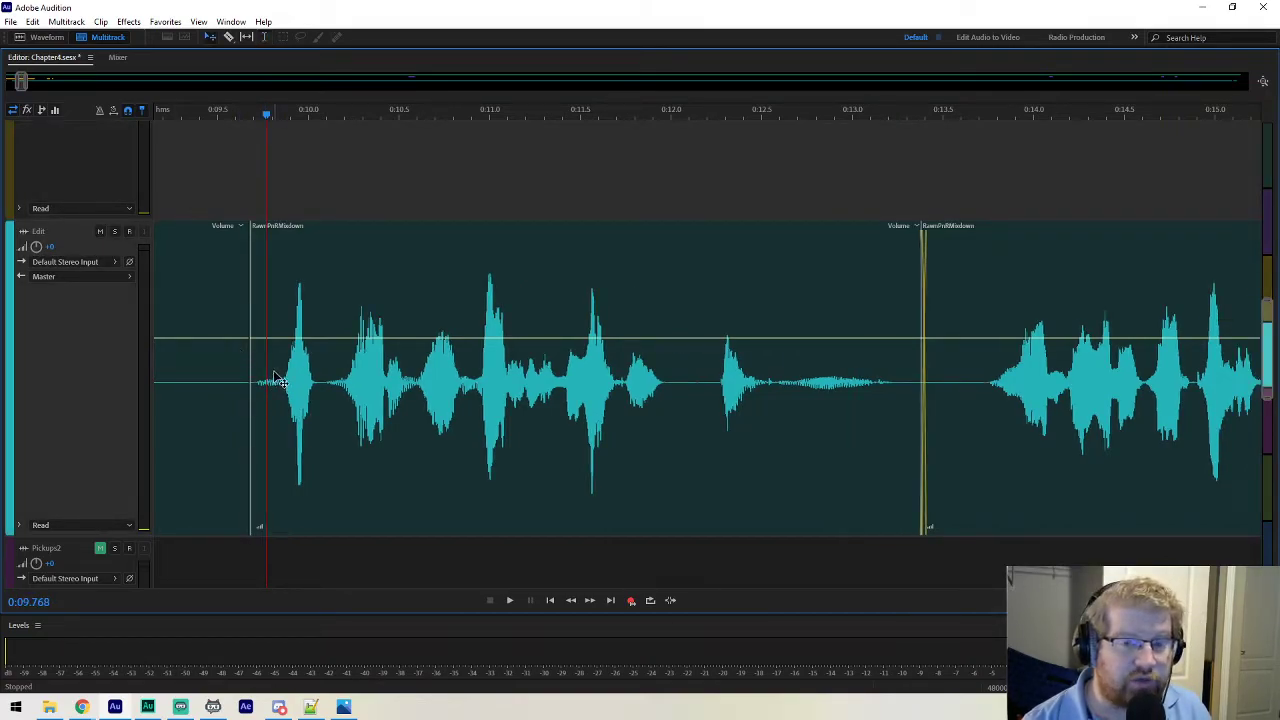
Move the first speech segment slightly earlier over the silent clip, and undo both this move and the gap deletion.
{"action": "left_click", "coordinate": [283, 296]}
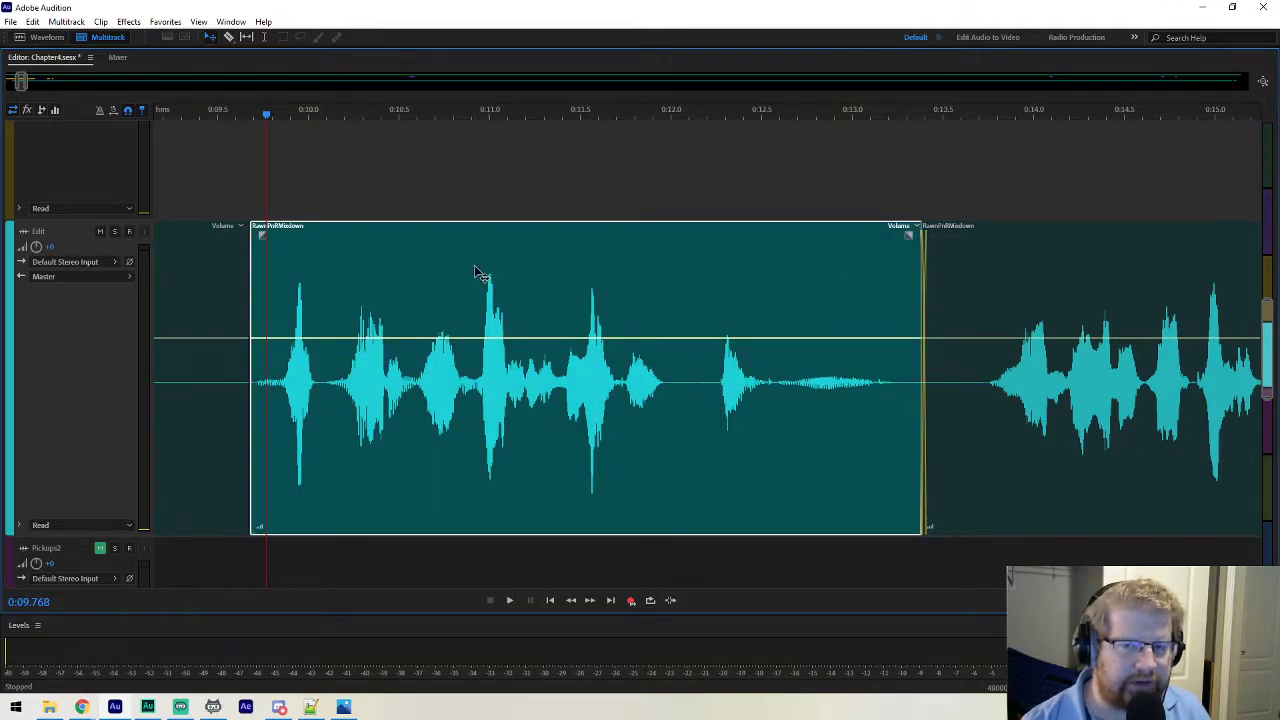
{"action": "left_click_drag", "start_coordinate": [476, 272], "coordinate": [472, 272]}
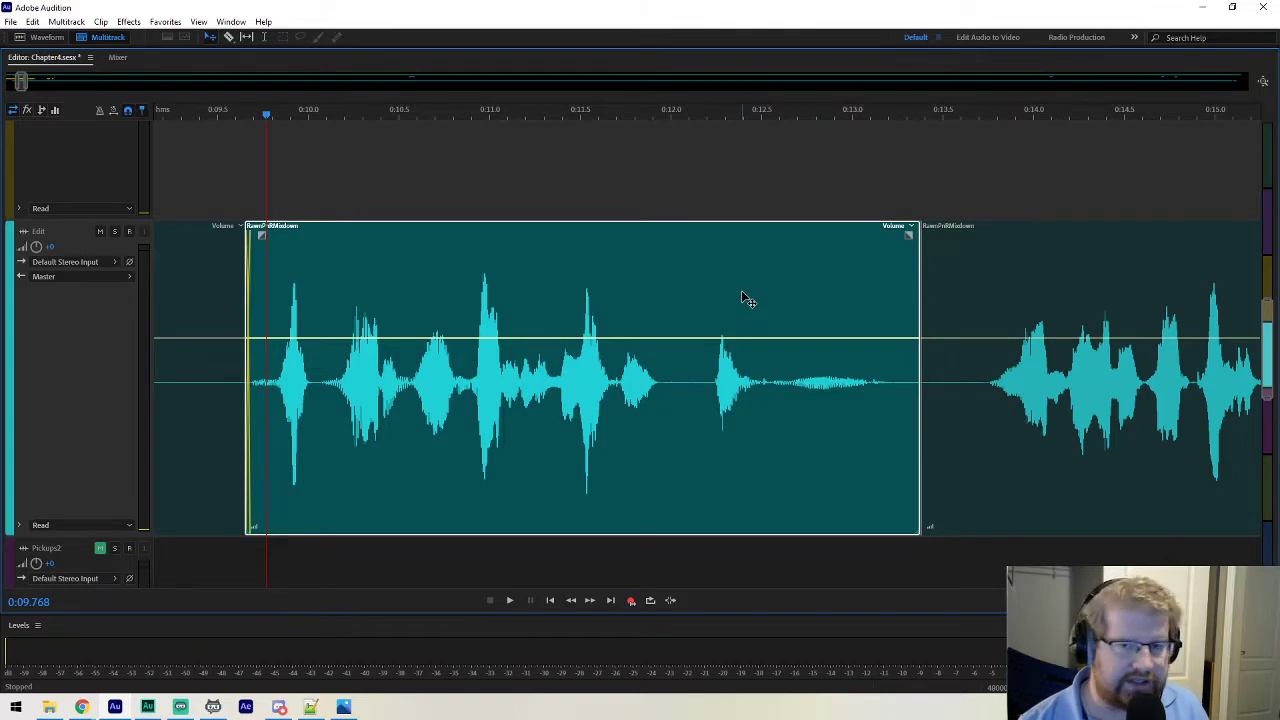
{"action": "key", "text": "ctrl+z"}
{"action": "key", "text": "ctrl+z"}
{"action": "key", "text": "ctrl+z"}
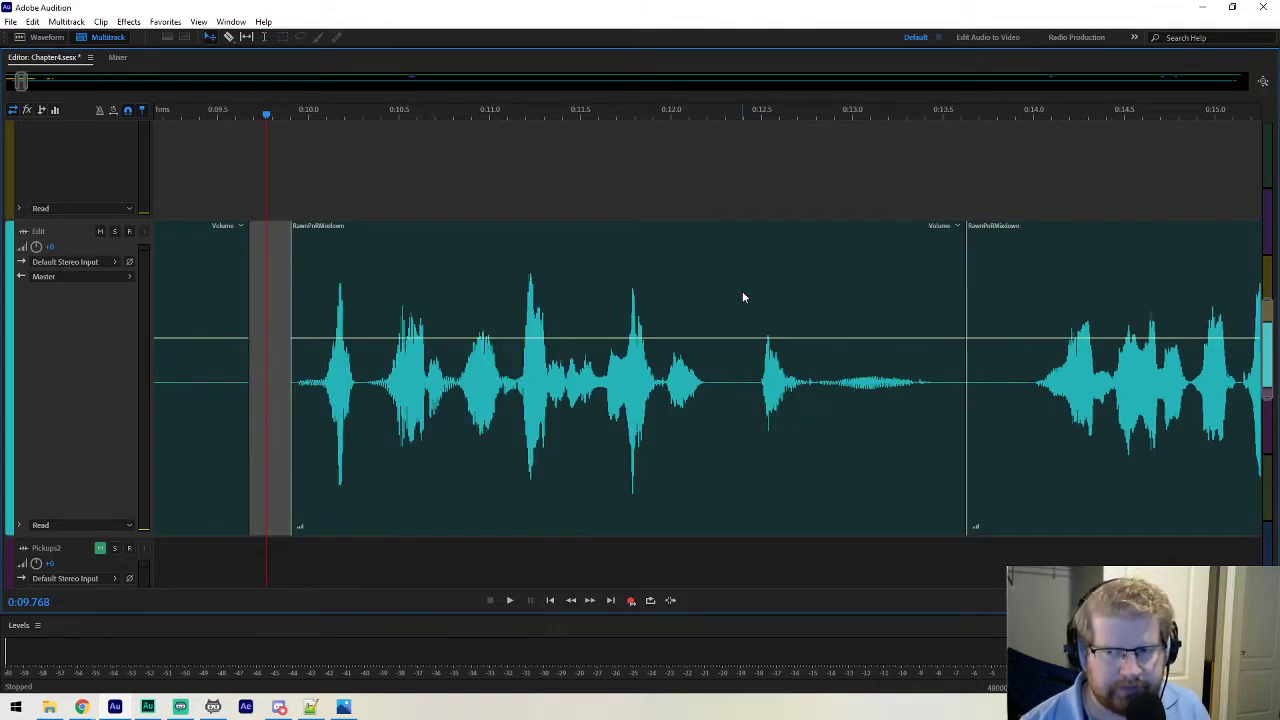
{"action": "key", "text": "ctrl+z"}
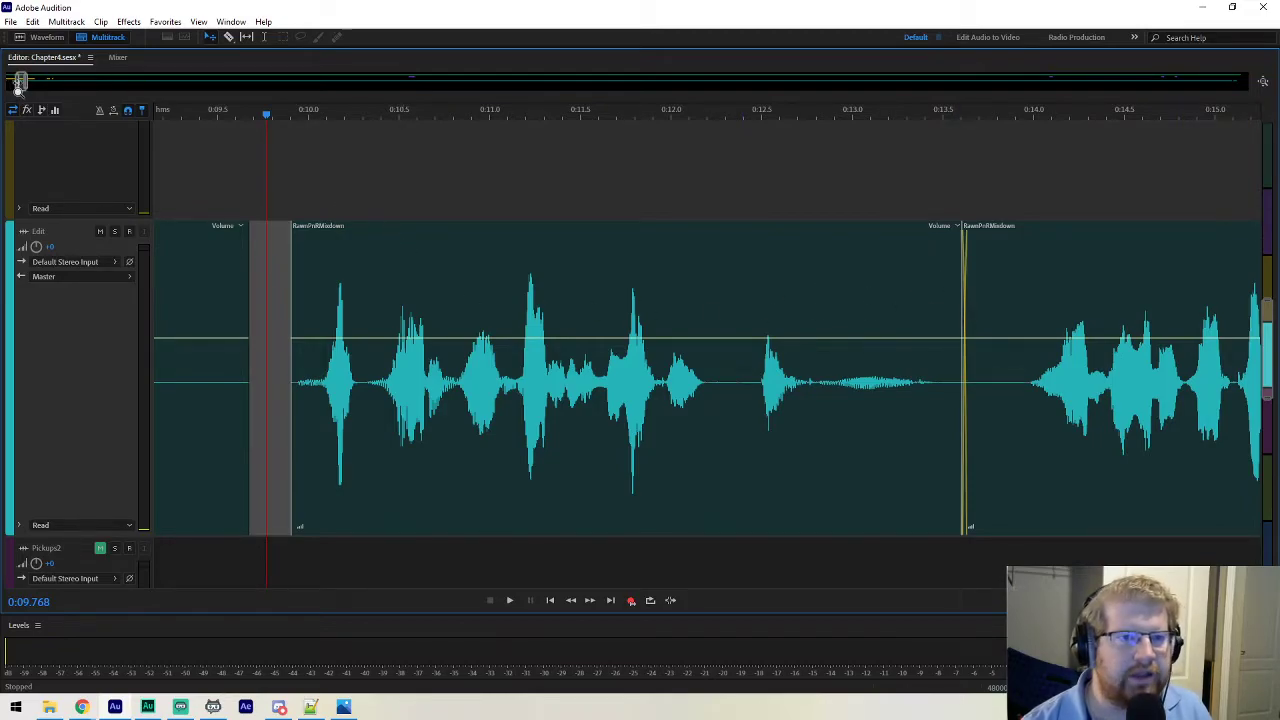
Close the gap at 0:09.800 before the first speech segment, and undo the deletion.
{"action": "left_click_drag", "start_coordinate": [21, 84], "coordinate": [18, 84]}
{"action": "key", "text": "t"}
{"action": "left_click", "coordinate": [582, 338]}
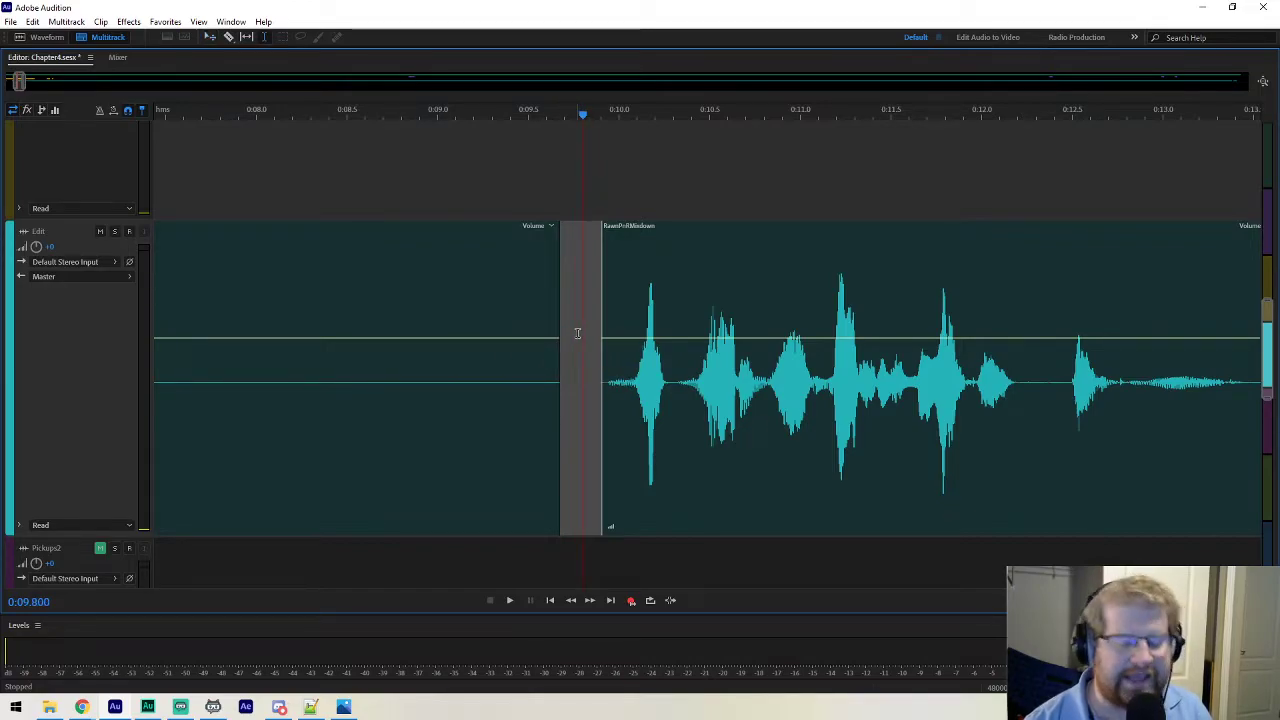
{"action": "key", "text": "Delete"}
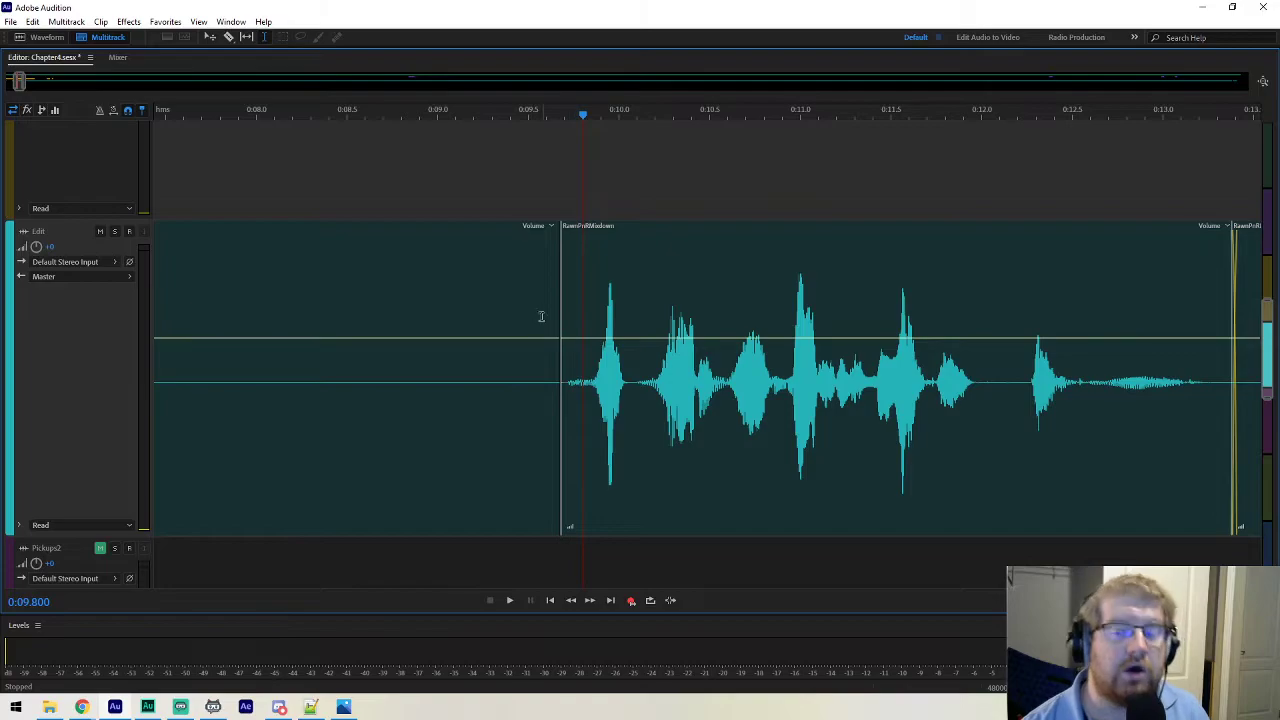
{"action": "key", "text": "ctrl+z"}
Apply the Ripple Delete command to the gap before the first speech segment again, and undo it.
{"action": "right_click", "coordinate": [578, 309]}
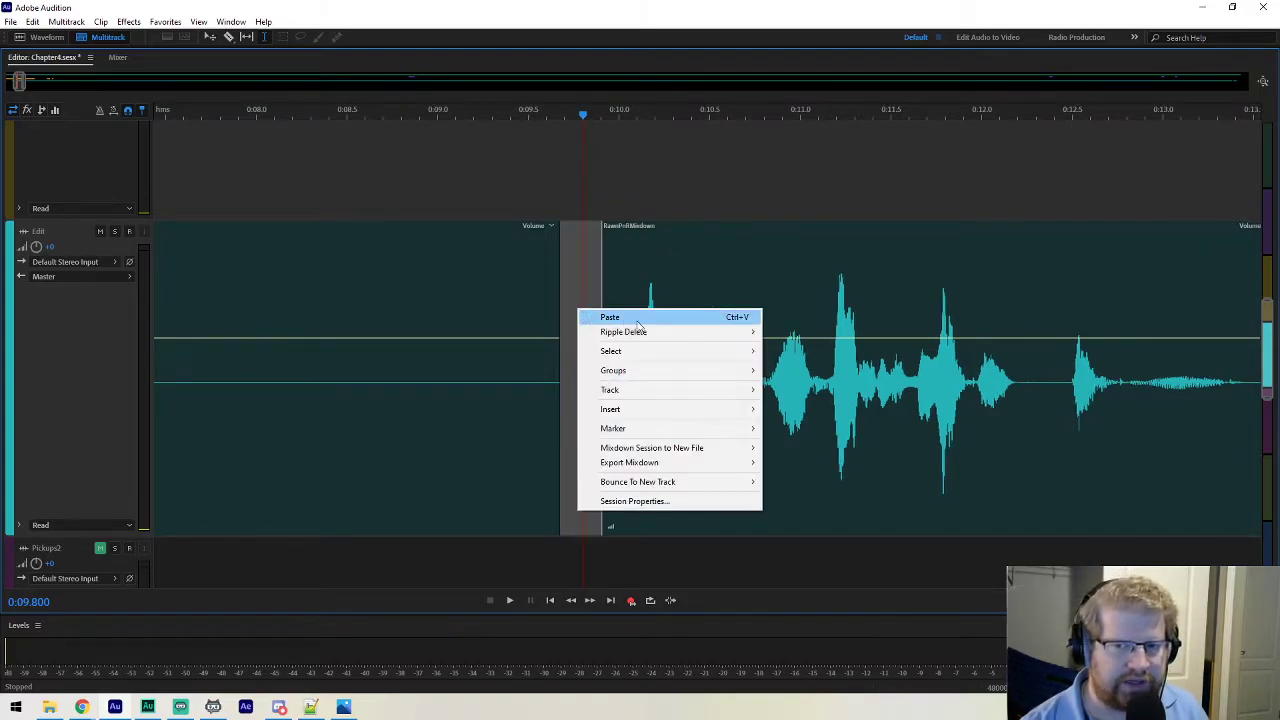
{"action": "mouse_move", "coordinate": [718, 338]}
{"action": "left_click", "coordinate": [800, 389]}
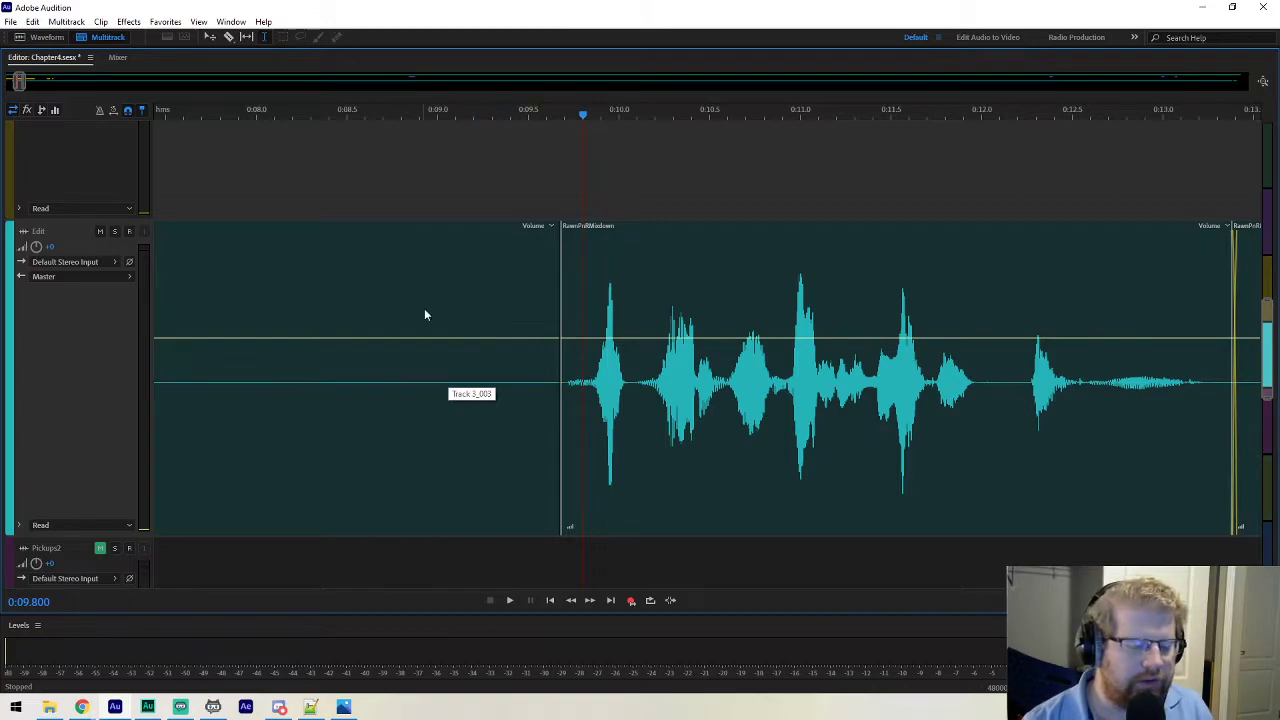
{"action": "key", "text": "ctrl+z"}
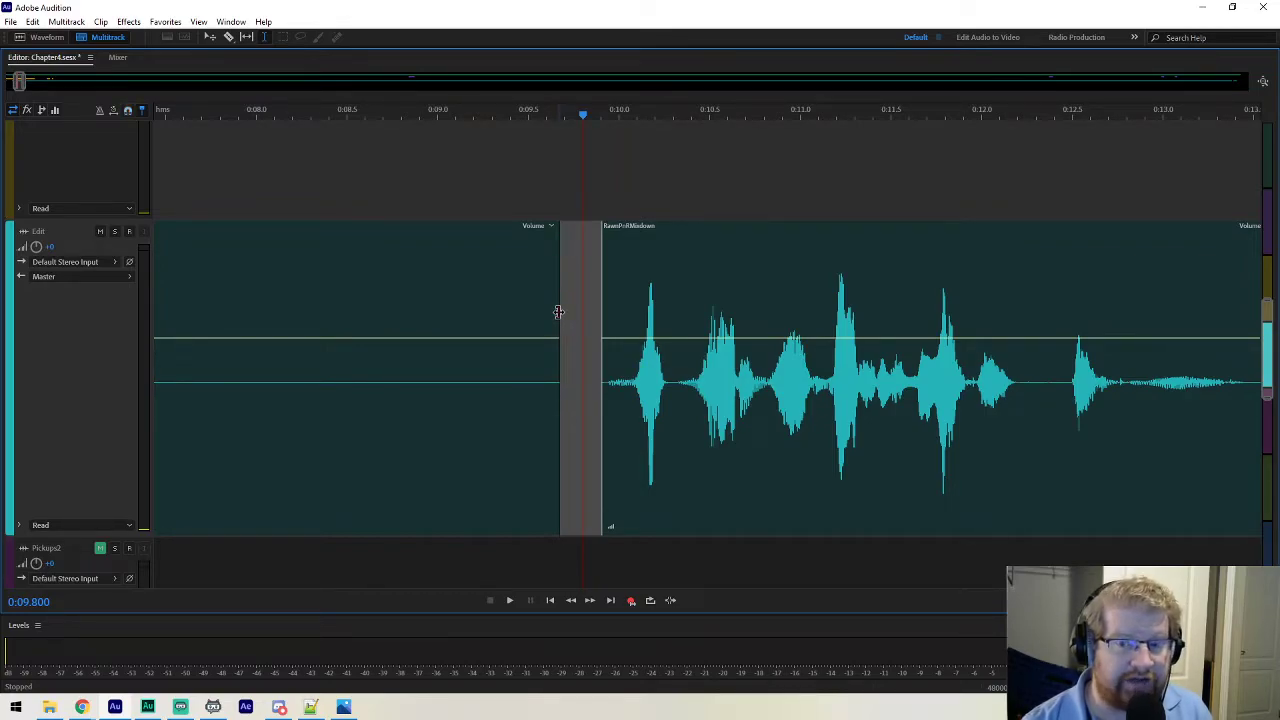
Trim the silent clip's end, close the gap and overlap the first speech segment for a crossfade, and undo the overlap and gap deletion.
{"action": "left_click_drag", "start_coordinate": [559, 302], "coordinate": [550, 303]}
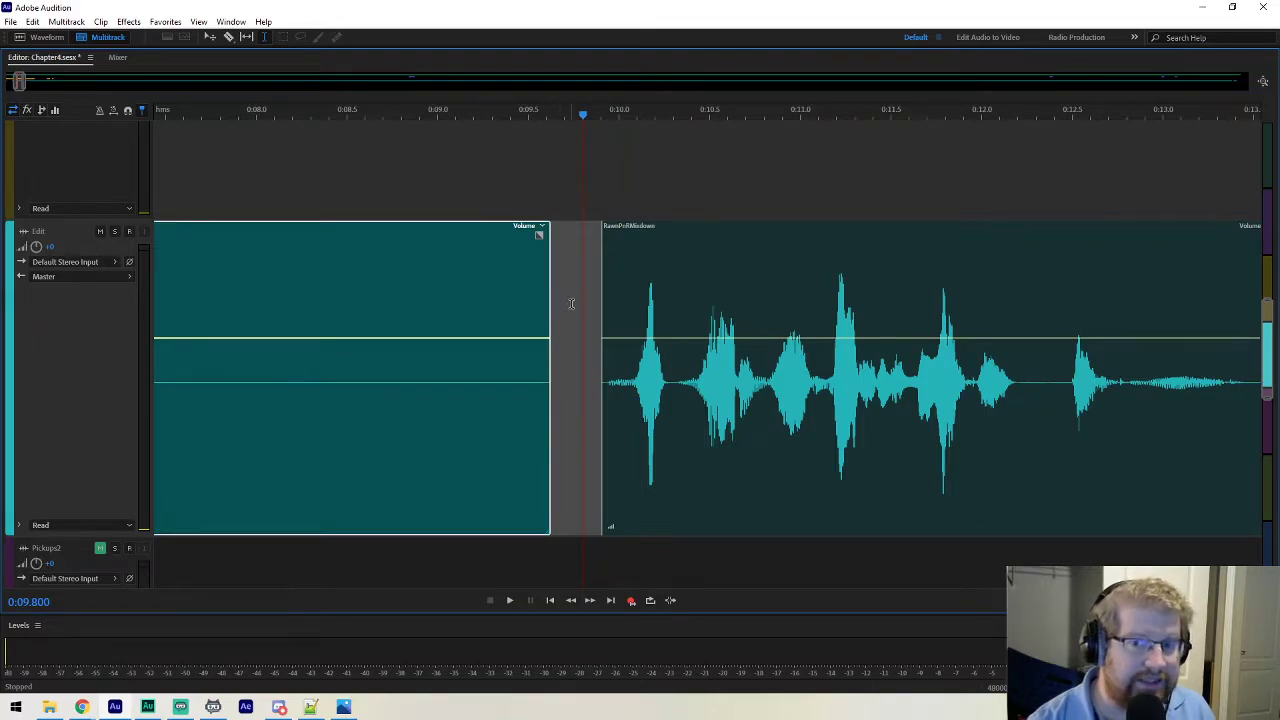
{"action": "key", "text": "Delete"}
{"action": "left_click", "coordinate": [510, 290]}
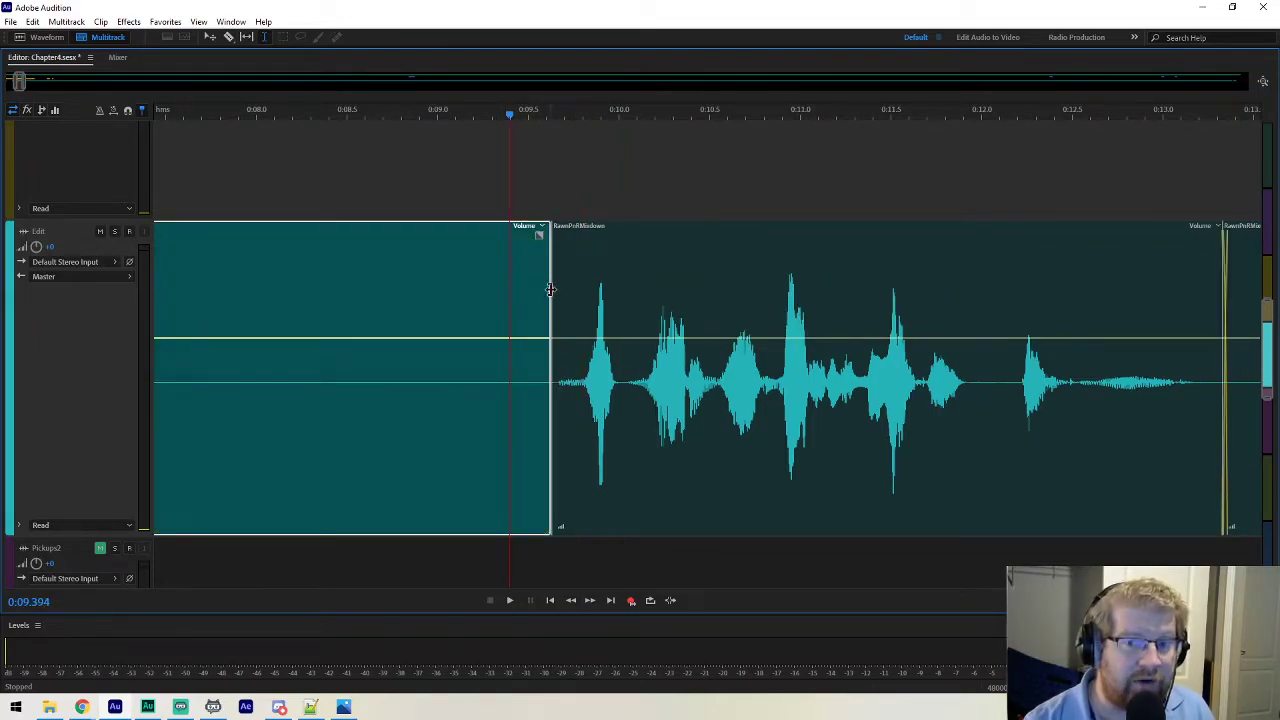
{"action": "left_click_drag", "start_coordinate": [550, 290], "coordinate": [555, 291]}
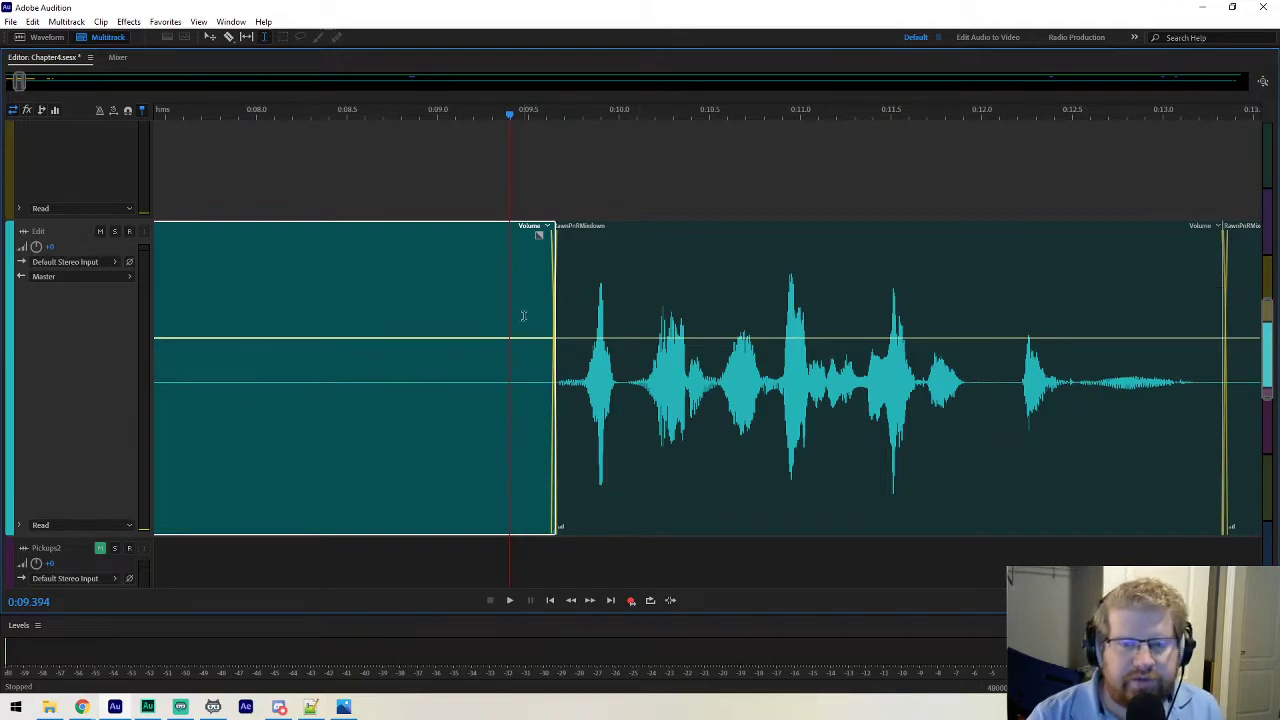
{"action": "key", "text": "ctrl+z"}
{"action": "key", "text": "ctrl+z"}
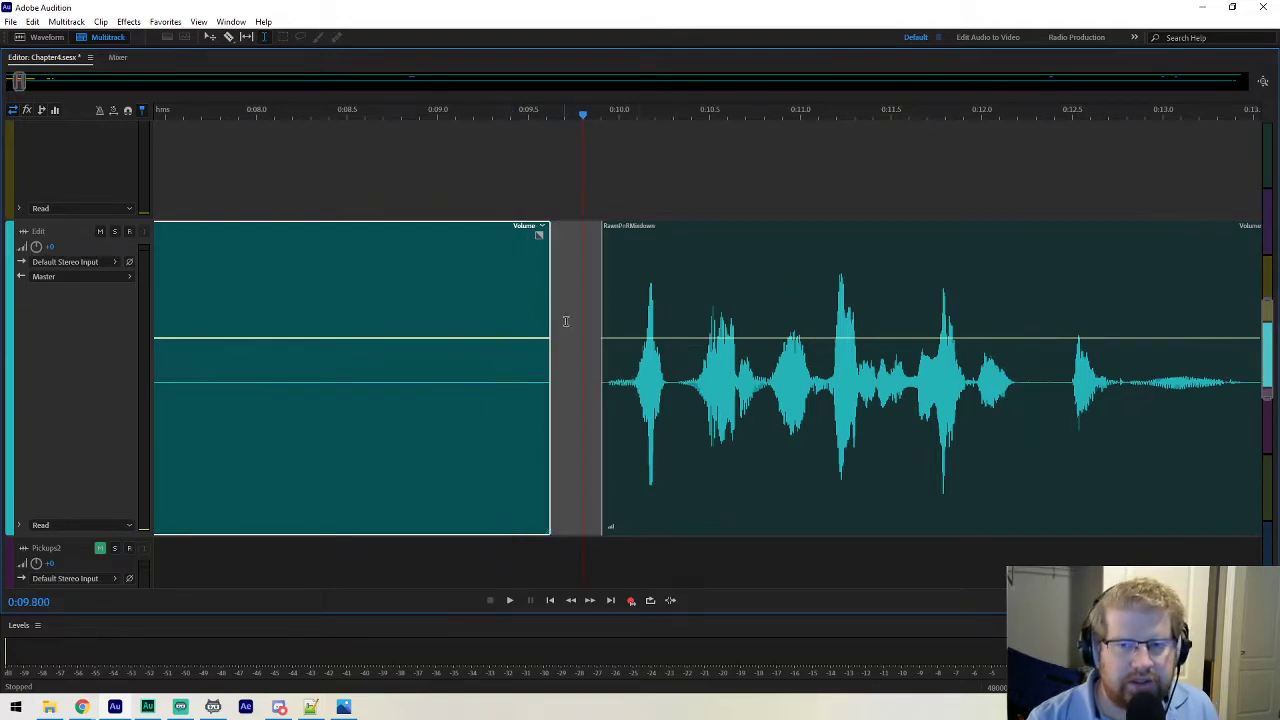
Ripple delete the gap after the silent clip and extend the clip's end slightly over the first speech segment to create a crossfade.
{"action": "left_click_drag", "start_coordinate": [552, 311], "coordinate": [552, 314]}
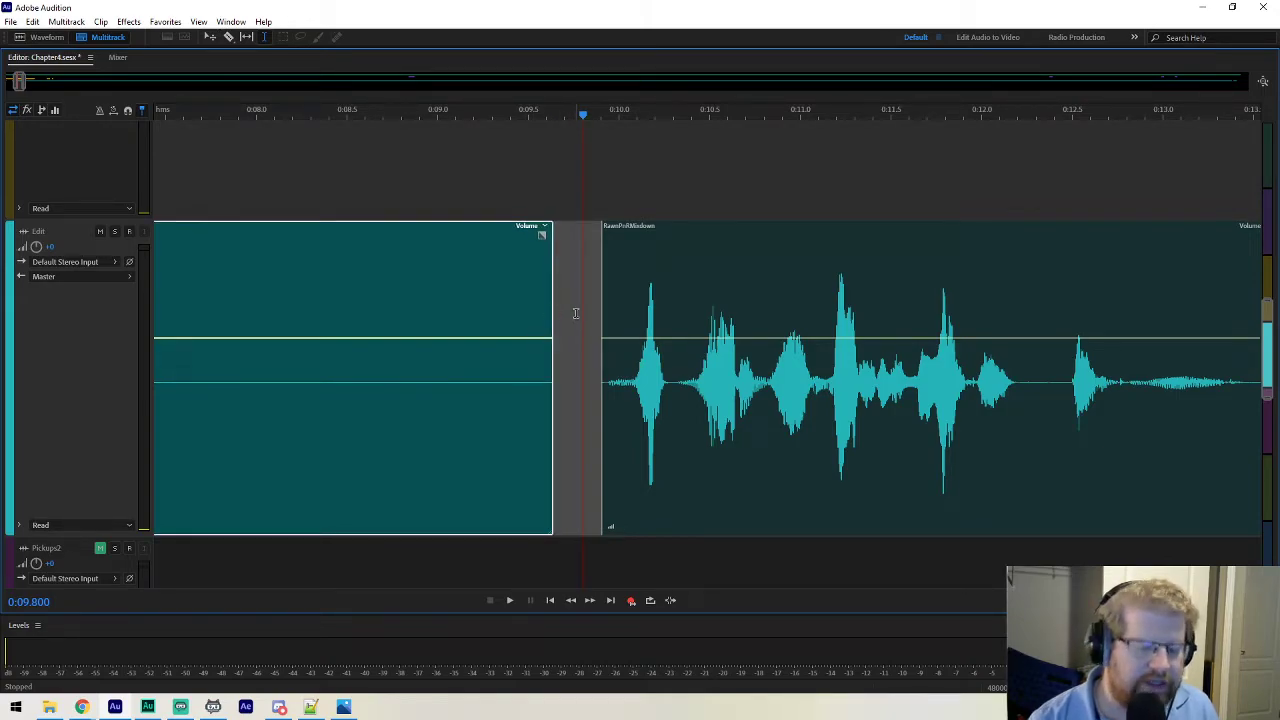
{"action": "key", "text": "Delete"}
{"action": "left_click", "coordinate": [538, 300]}
{"action": "left_click_drag", "start_coordinate": [553, 300], "coordinate": [557, 300]}
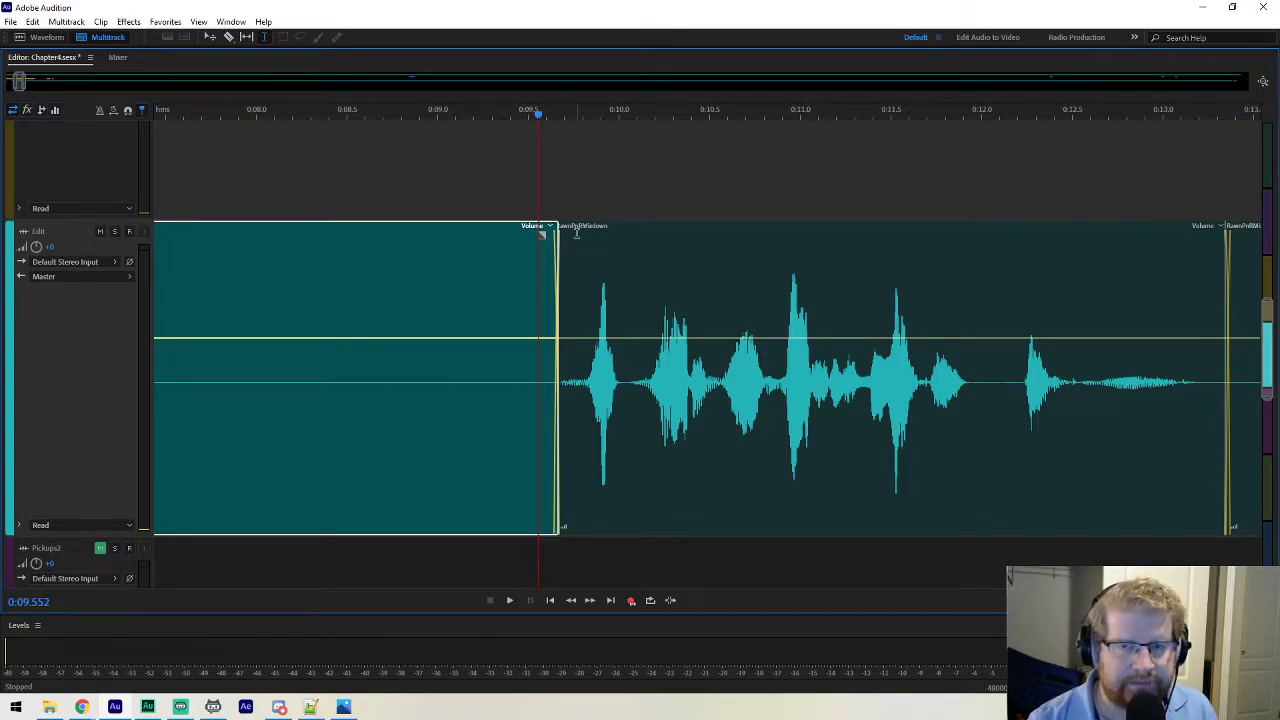
{"action": "scroll", "coordinate": [18, 84], "scroll_direction": "down", "scroll_amount": 2}
{"action": "scroll", "coordinate": [18, 84], "scroll_direction": "down", "scroll_amount": 3}
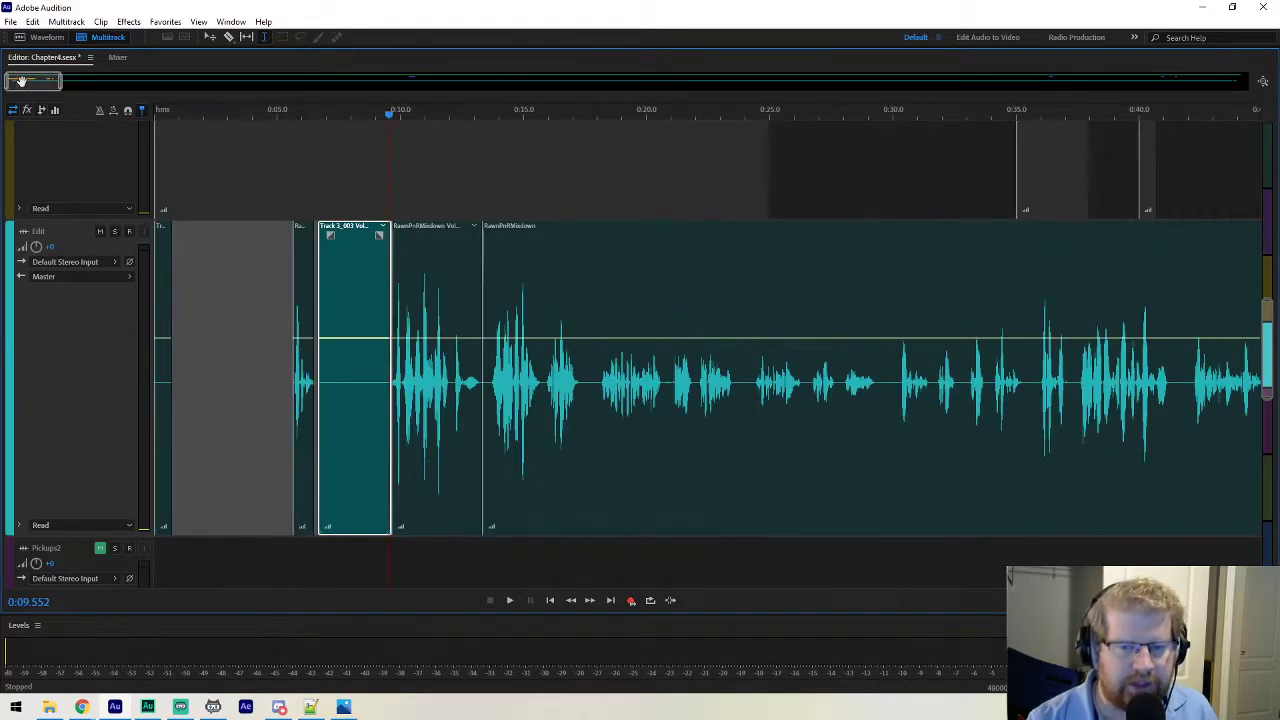
{"action": "scroll", "coordinate": [45, 85], "scroll_direction": "up", "scroll_amount": 4}
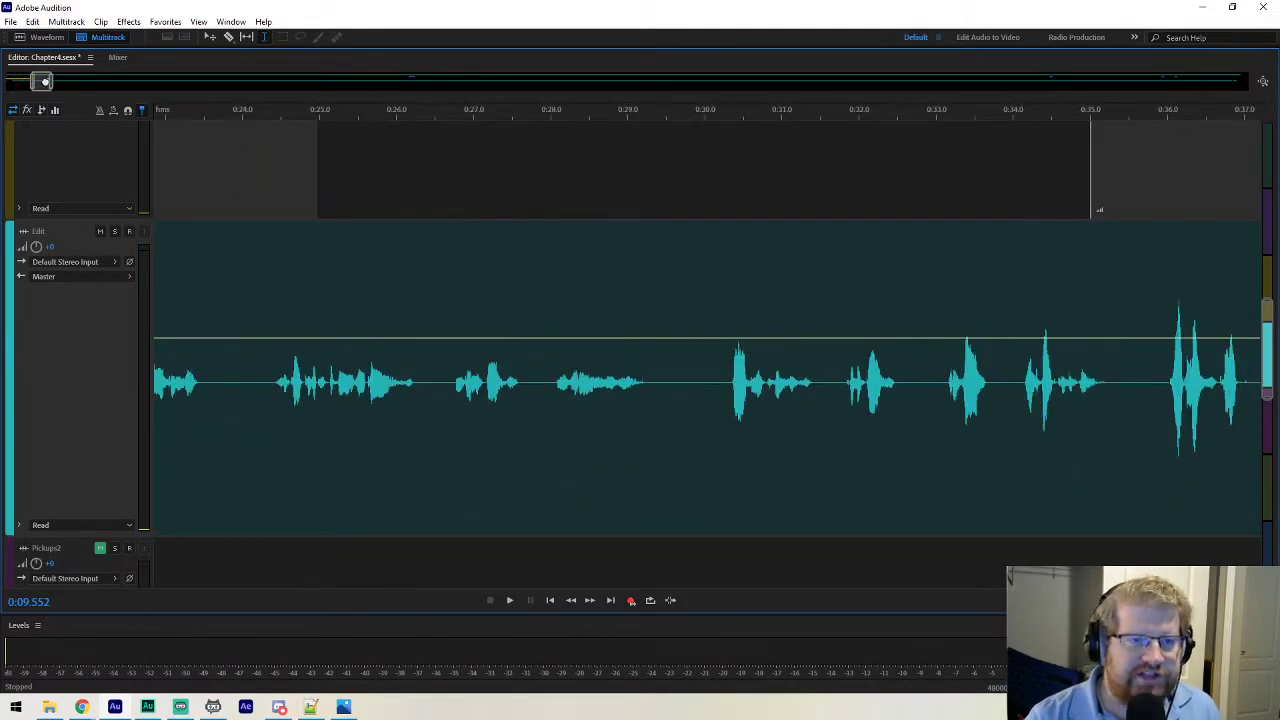
{"action": "left_click_drag", "start_coordinate": [45, 83], "coordinate": [9, 86]}
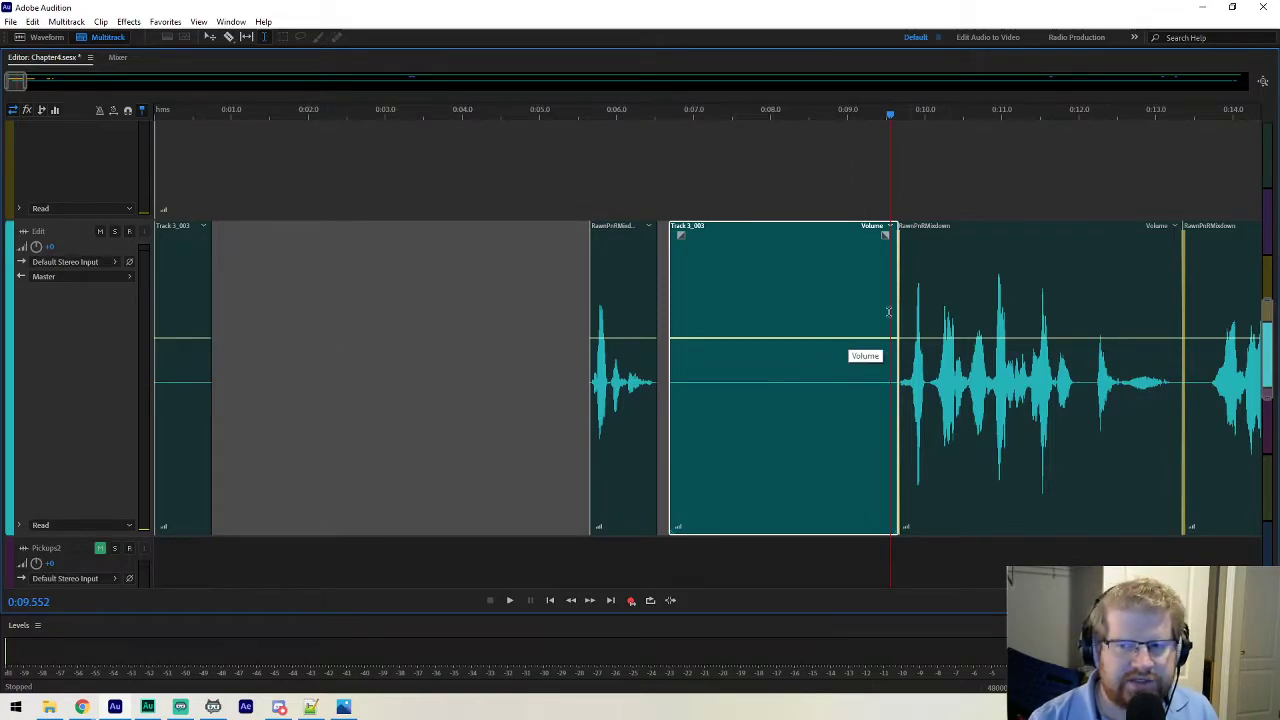
Undo the crossfade, the gap deletion and the trims made to the silent clip's end.
{"action": "key", "text": "ctrl+z"}
{"action": "key", "text": "ctrl+z"}
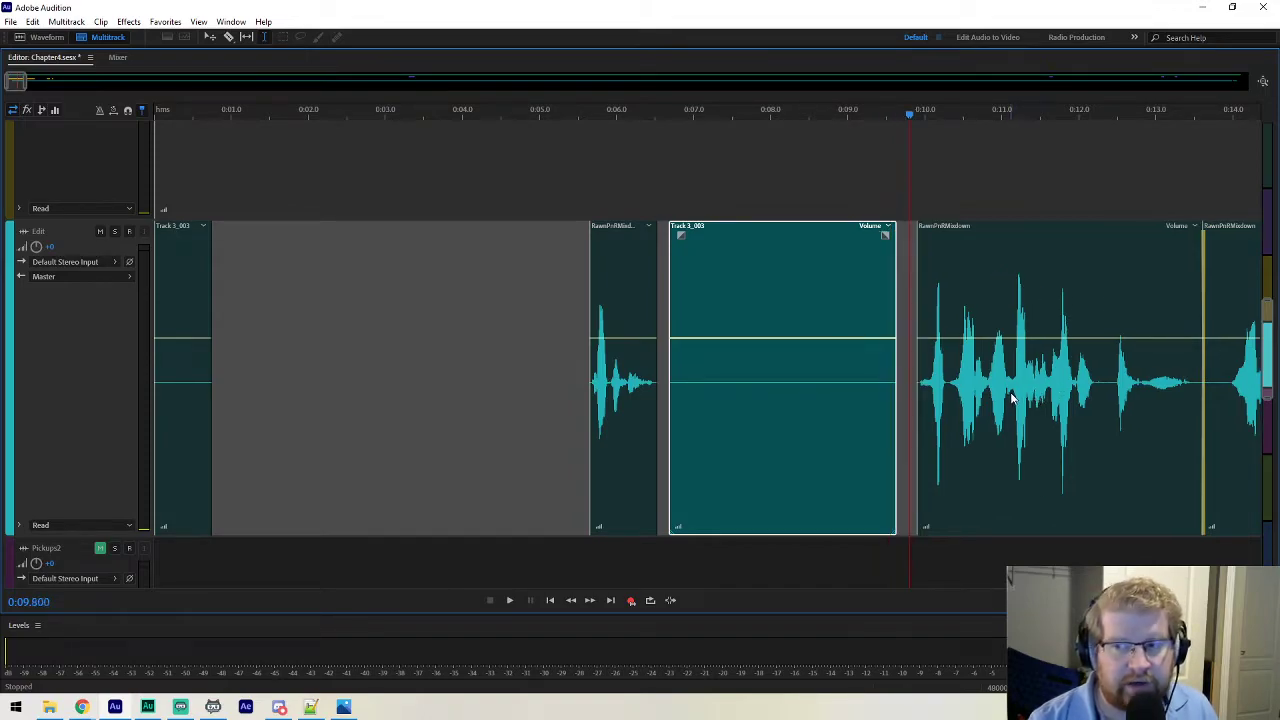
{"action": "key", "text": "ctrl+z"}
{"action": "key", "text": "ctrl+z"}
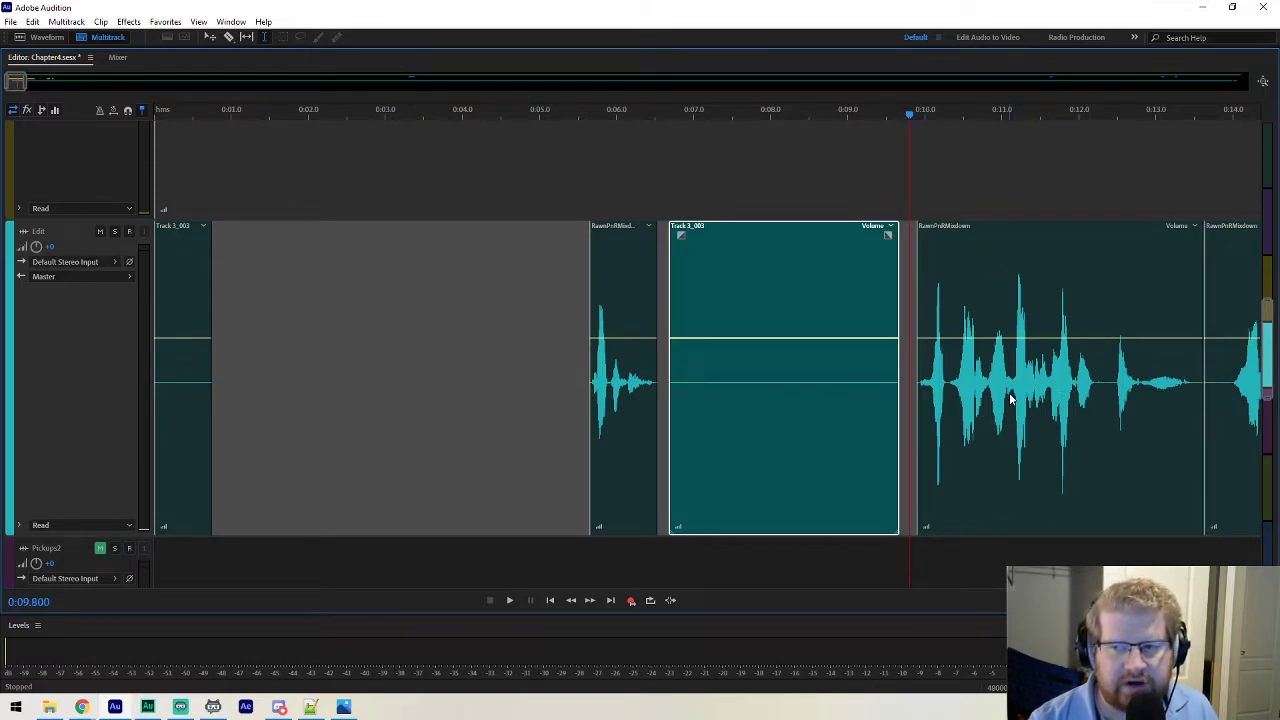
Ripple delete the three gaps between the opening clips on the Edit track, leaving the clips directly adjacent.
{"action": "left_click", "coordinate": [363, 333]}
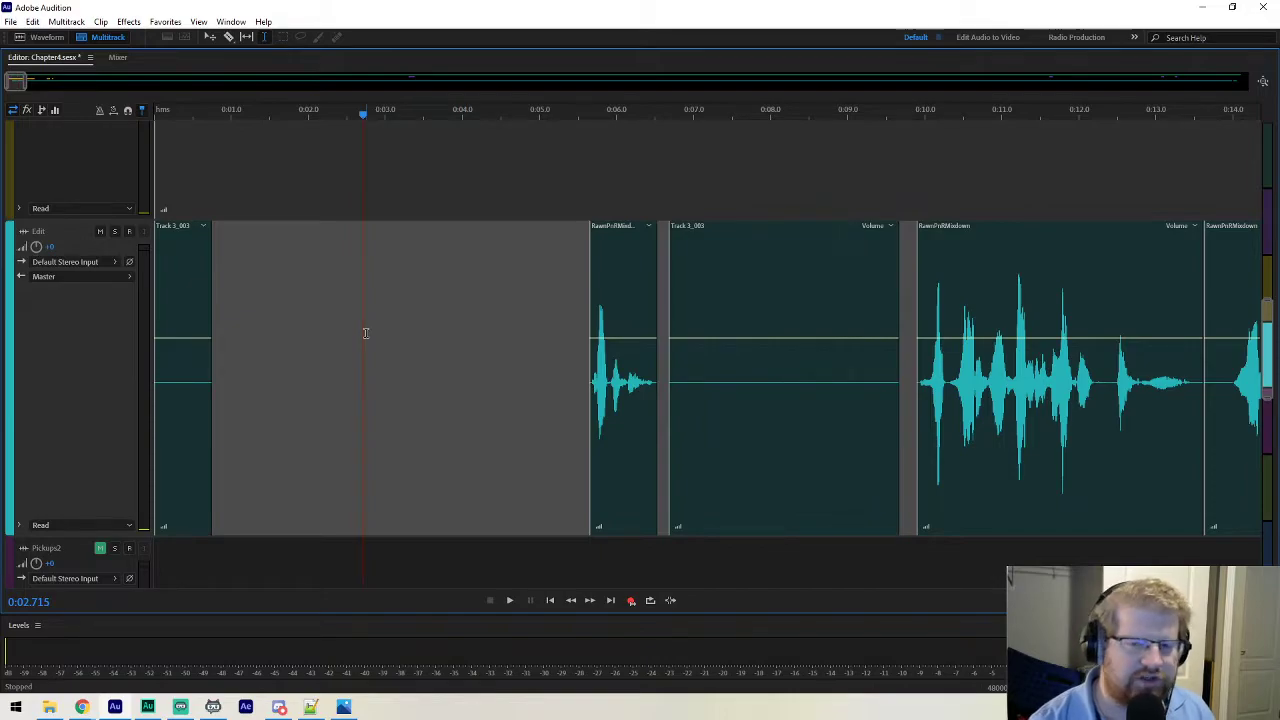
{"action": "key", "text": "Delete"}
{"action": "left_click", "coordinate": [286, 318]}
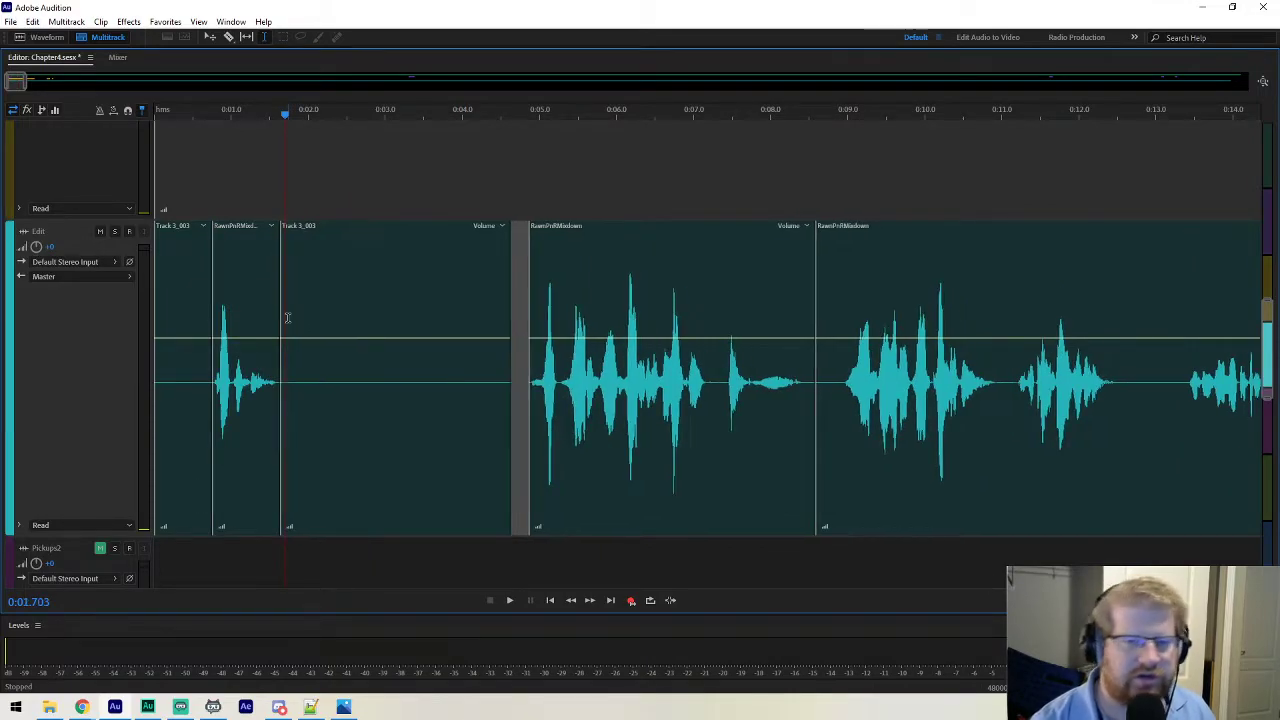
{"action": "left_click", "coordinate": [519, 333]}
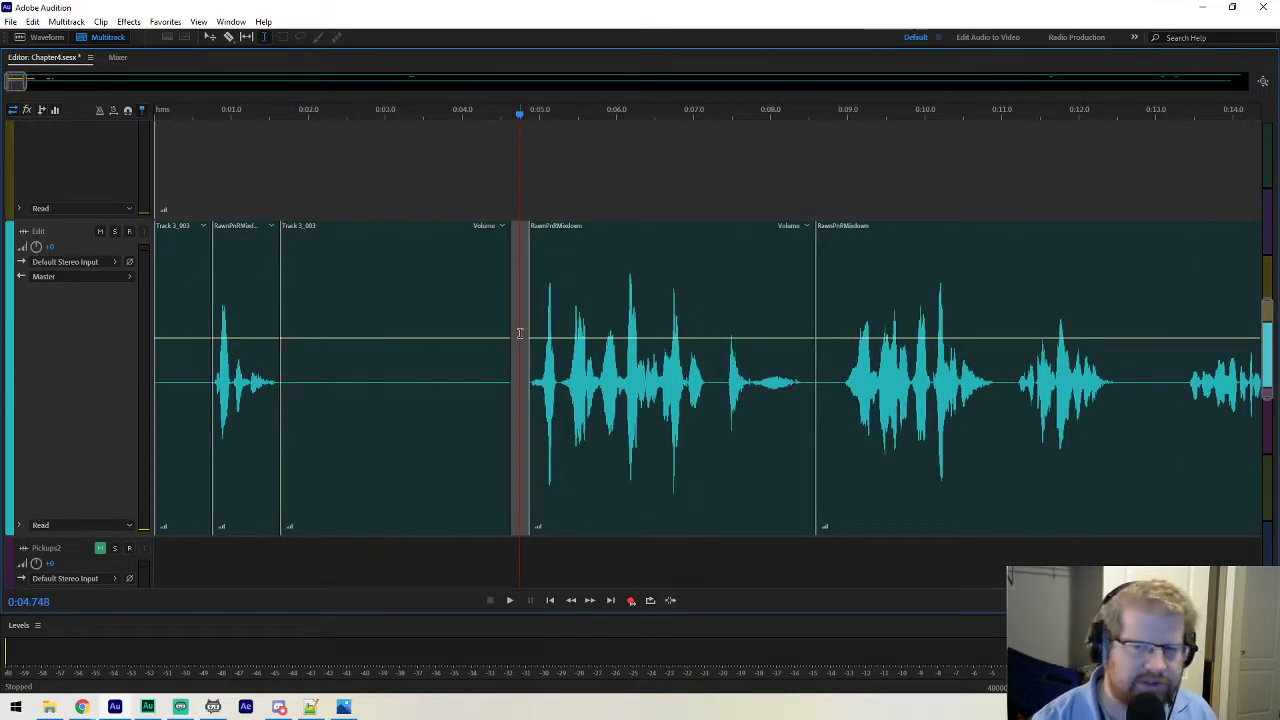
{"action": "key", "text": "Delete"}
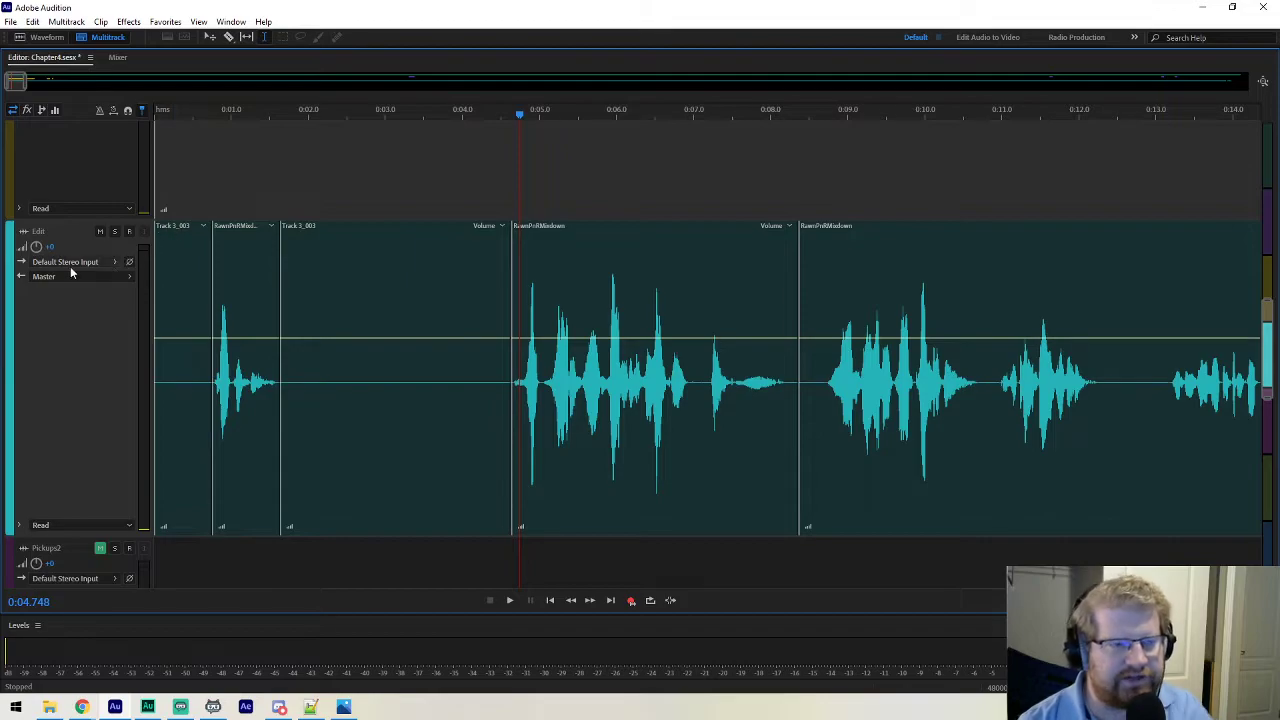
Mute the Edit track and reduce the track heights so that all tracks fit in the editor.
{"action": "scroll", "coordinate": [88, 302], "scroll_direction": "down", "scroll_amount": 4}
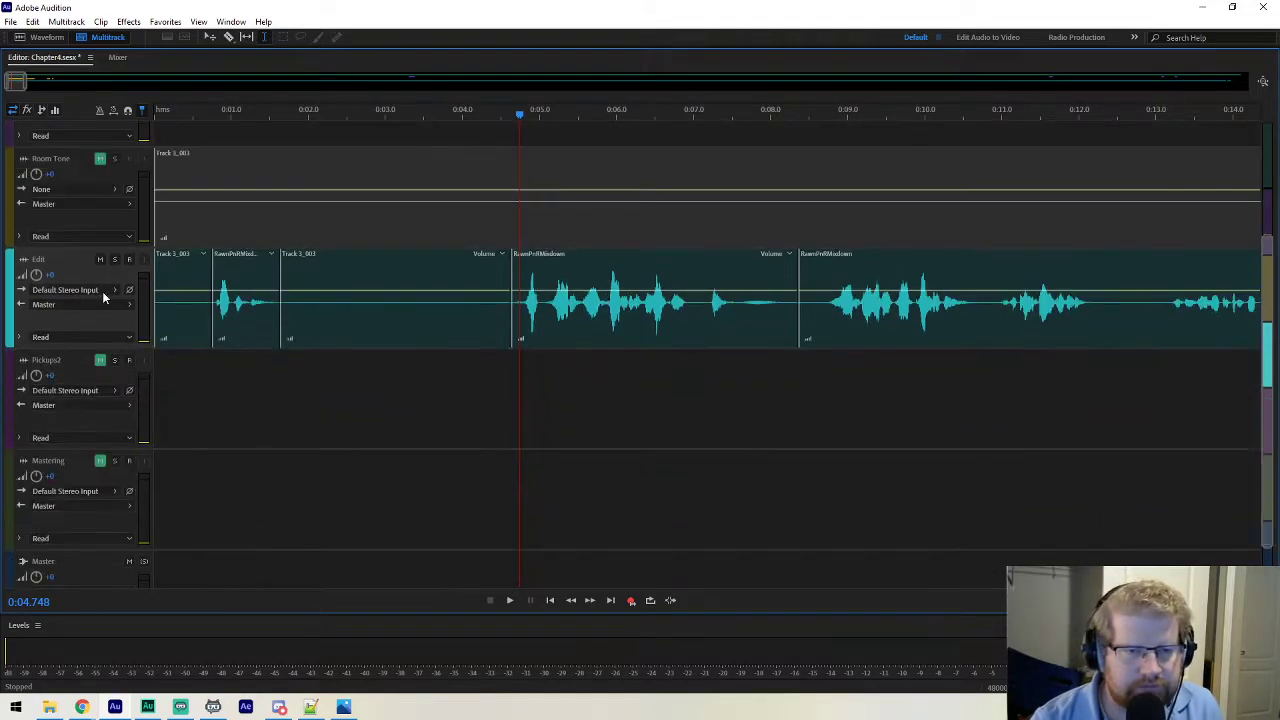
{"action": "scroll", "coordinate": [382, 294], "scroll_direction": "up", "scroll_amount": 3}
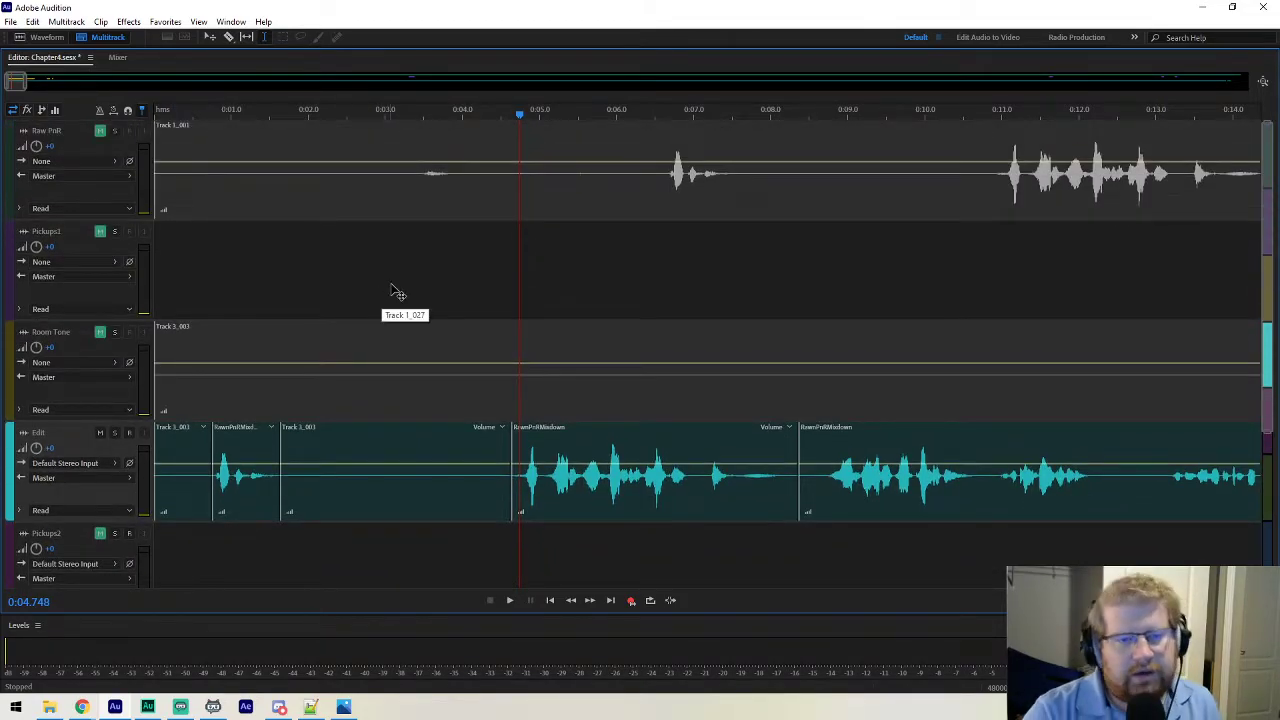
{"action": "scroll", "coordinate": [392, 286], "scroll_direction": "down", "scroll_amount": 2}
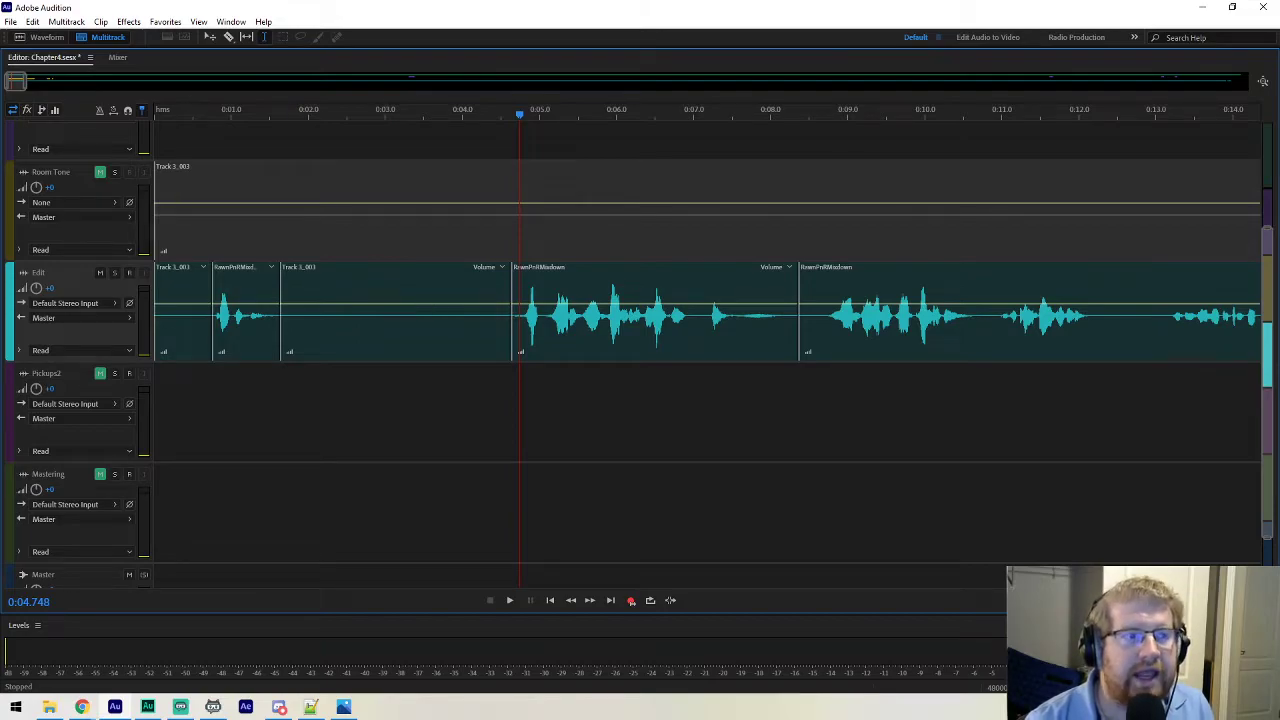
{"action": "left_click_drag", "start_coordinate": [0, 310], "coordinate": [0, 290]}
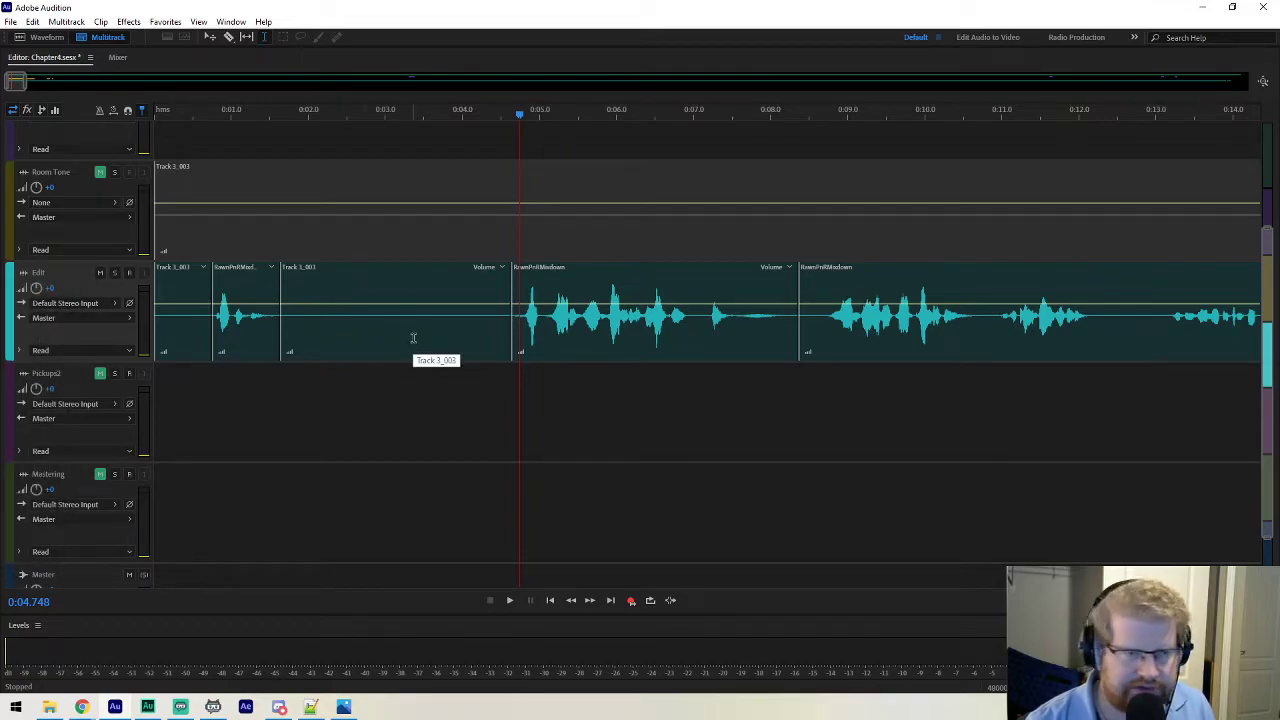
{"action": "scroll", "coordinate": [412, 335], "scroll_direction": "up", "scroll_amount": 4}
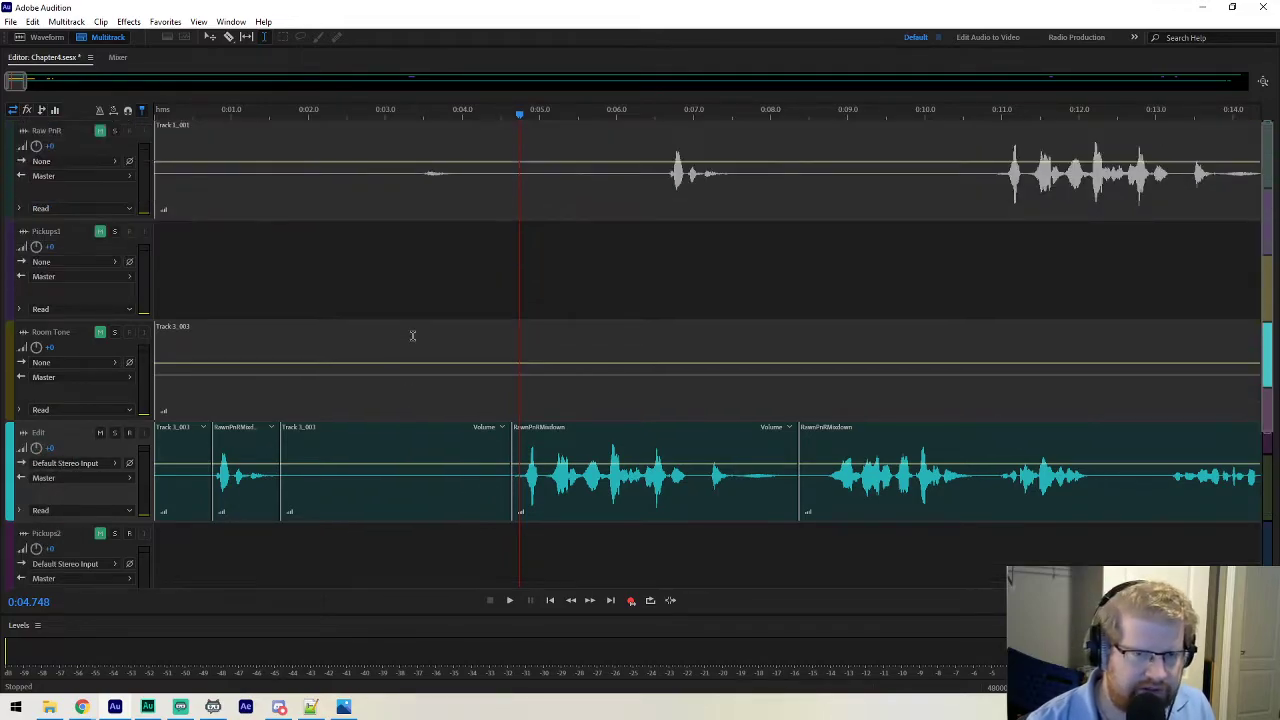
{"action": "left_click", "coordinate": [101, 433]}
{"action": "scroll", "coordinate": [76, 356], "scroll_direction": "down", "scroll_amount": 3}
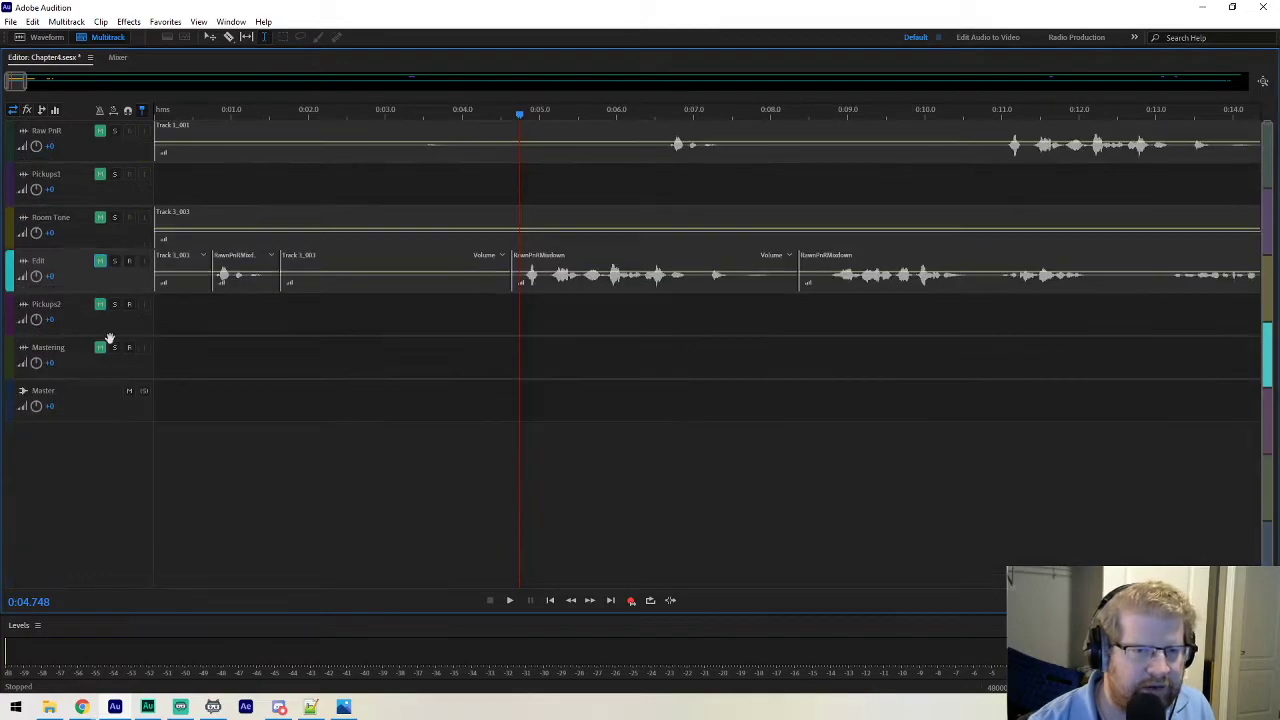
Select the Room Tone track with the Move tool and bring the floating Files and Effects Rack window over the editor.
{"action": "key", "text": "v"}
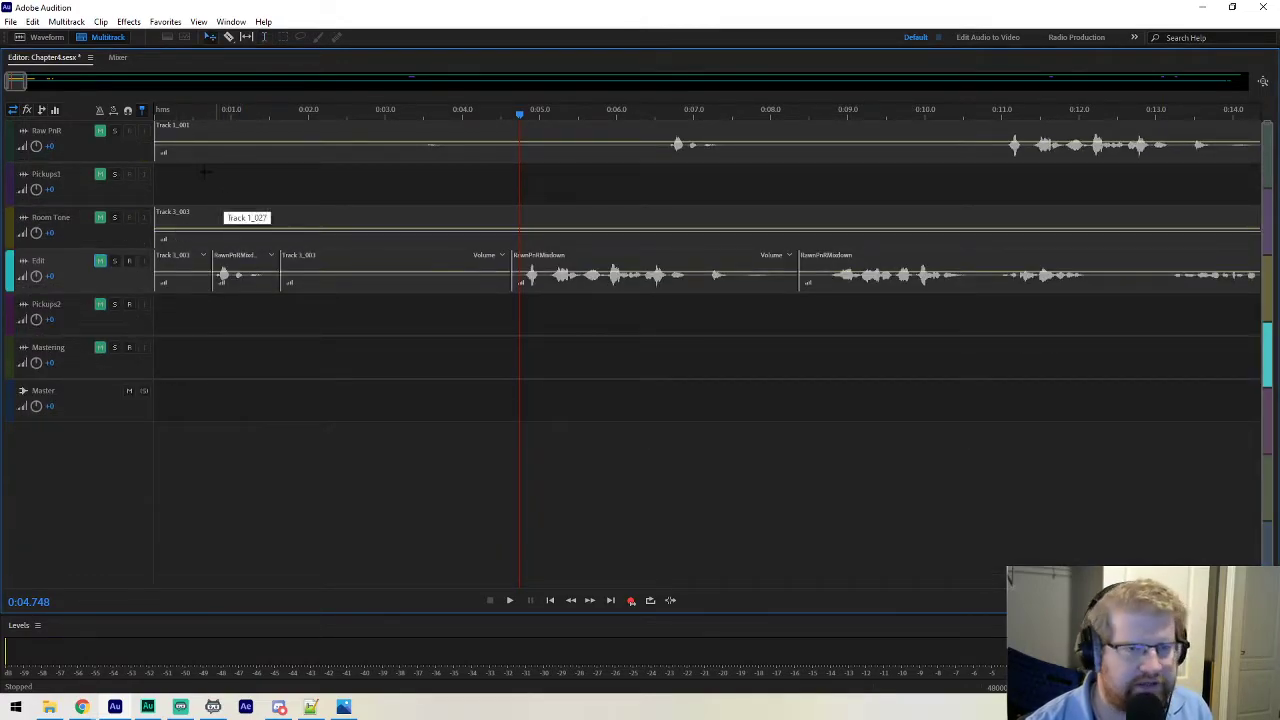
{"action": "left_click", "coordinate": [77, 239]}
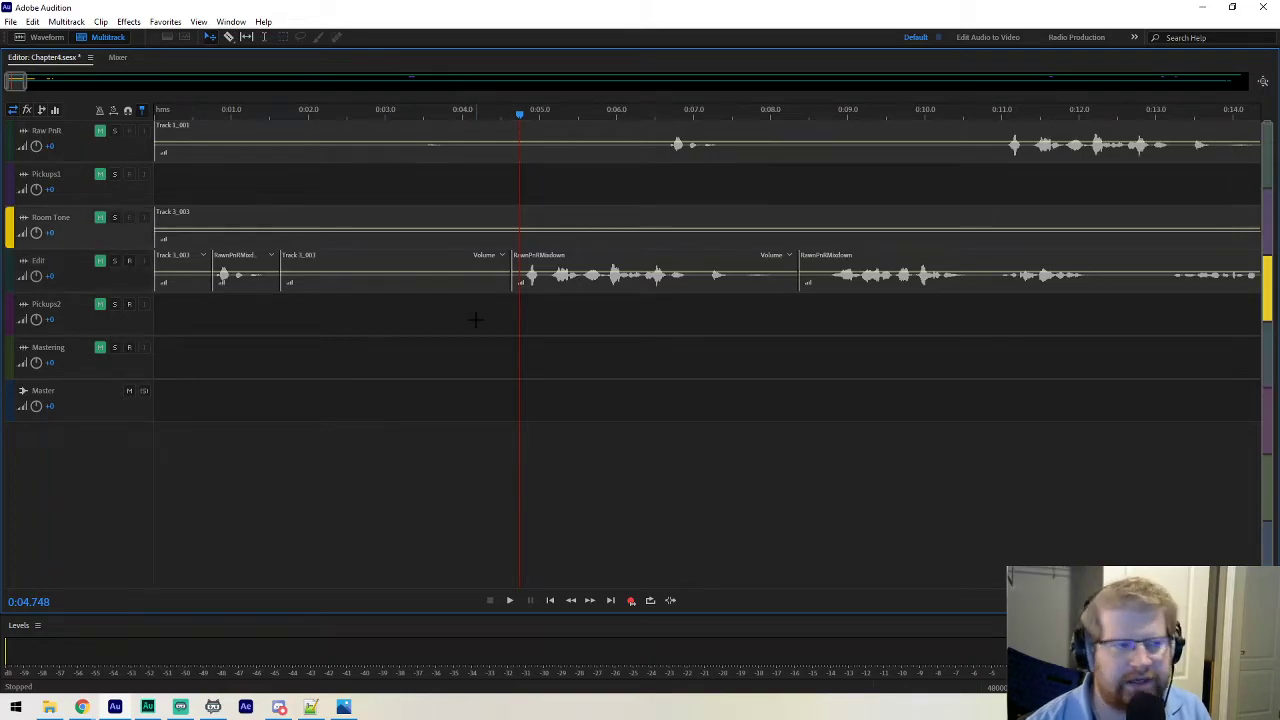
{"action": "left_click_drag", "start_coordinate": [0, 278], "coordinate": [548, 232]}
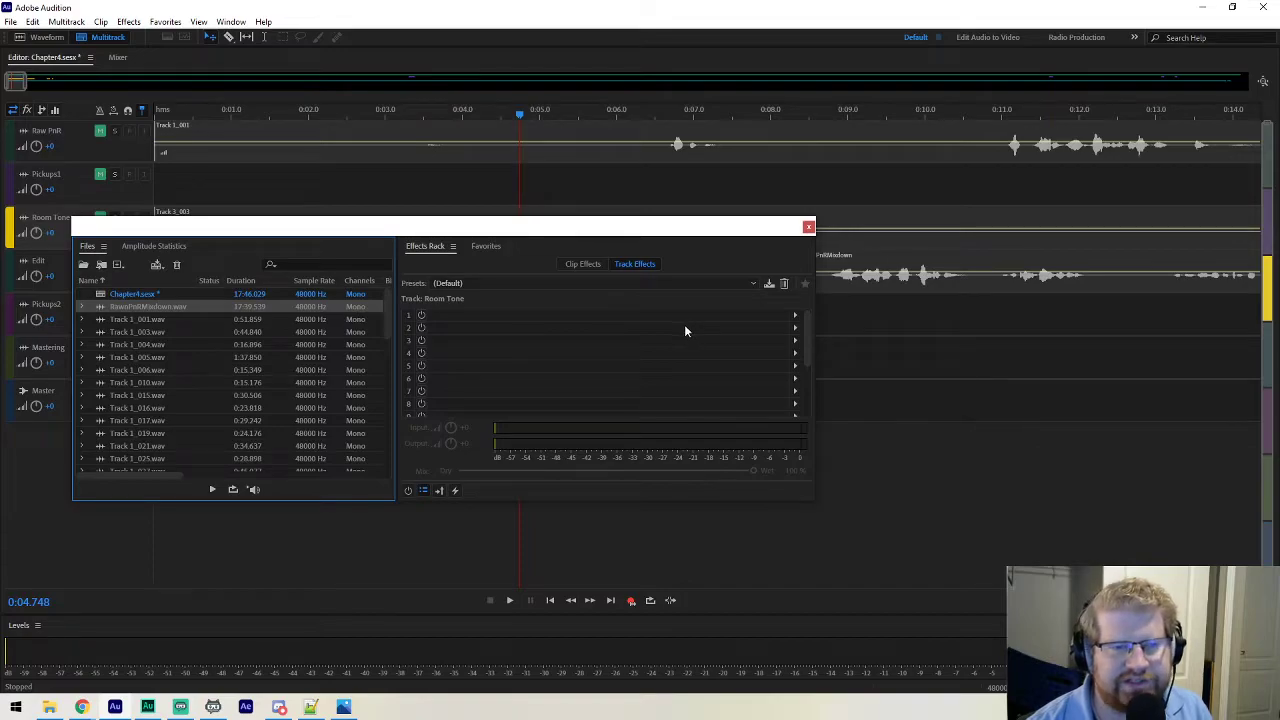
{"action": "left_click_drag", "start_coordinate": [250, 232], "coordinate": [350, 255]}
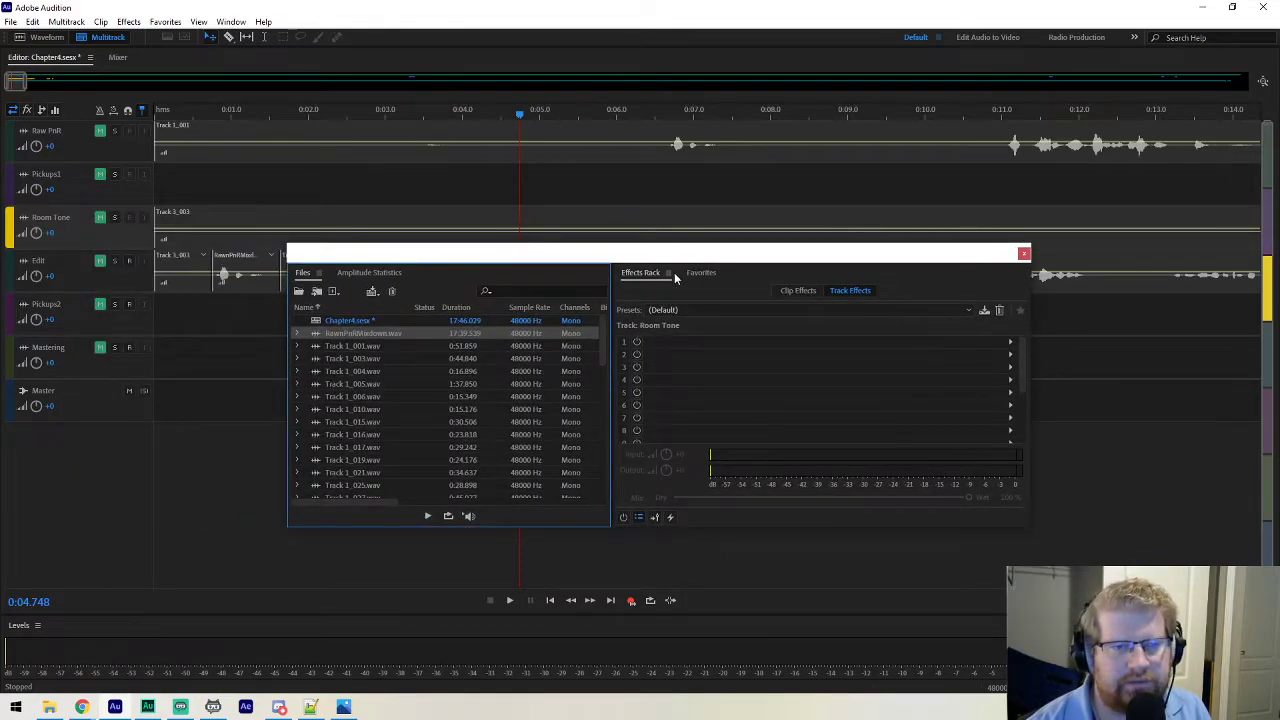
Add the RX 7 Mouth De-click VST3 effect to slot 1 of the Edit track's effects rack and move its window aside.
{"action": "left_click", "coordinate": [76, 270]}
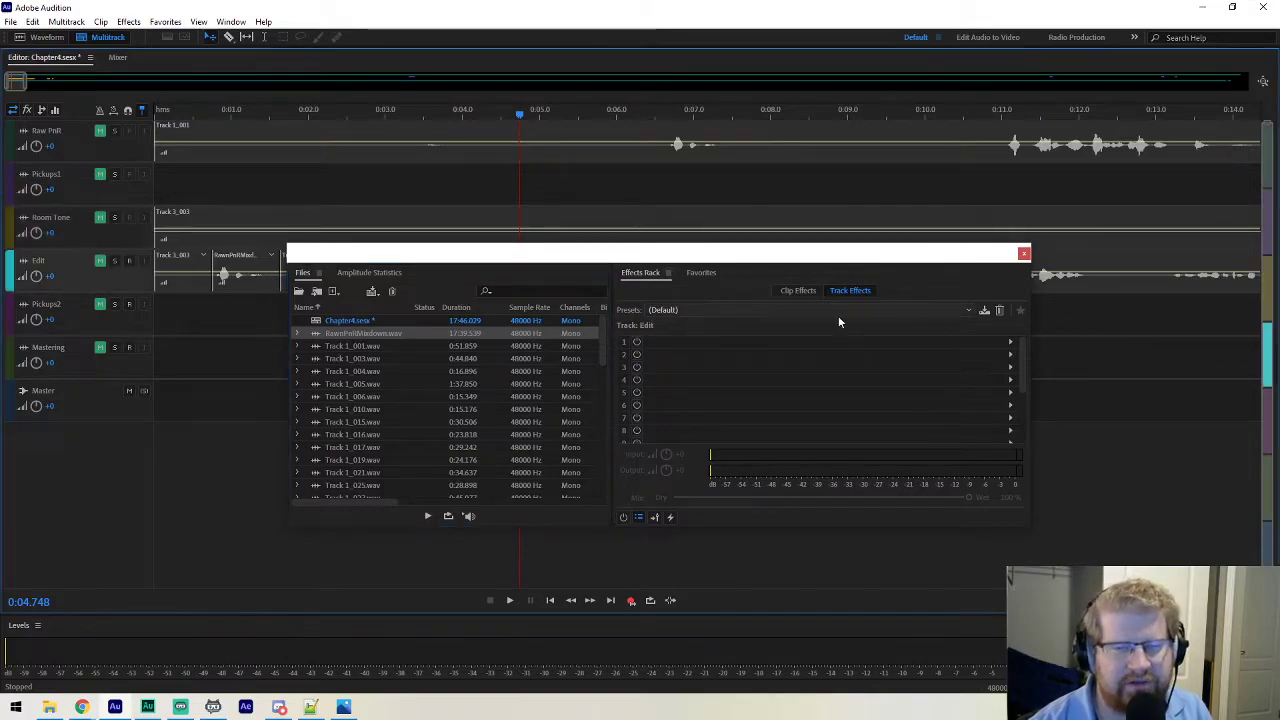
{"action": "left_click", "coordinate": [1010, 342]}
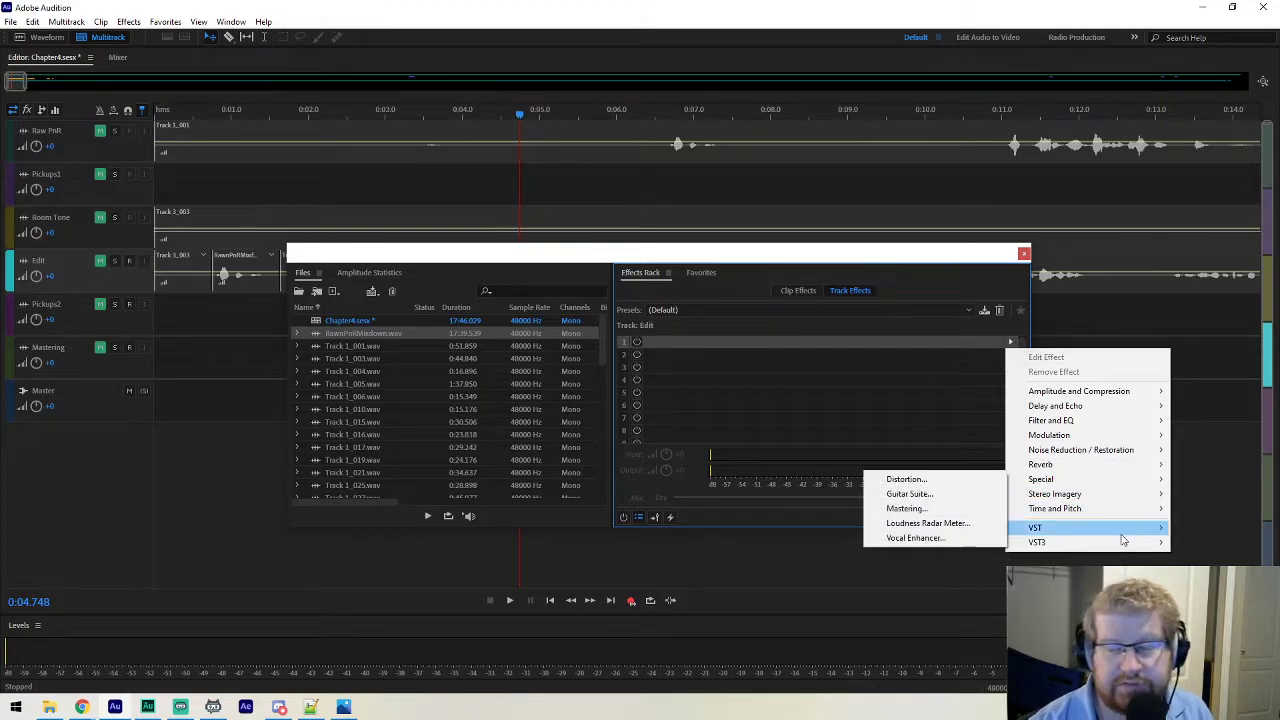
{"action": "mouse_move", "coordinate": [1147, 550]}
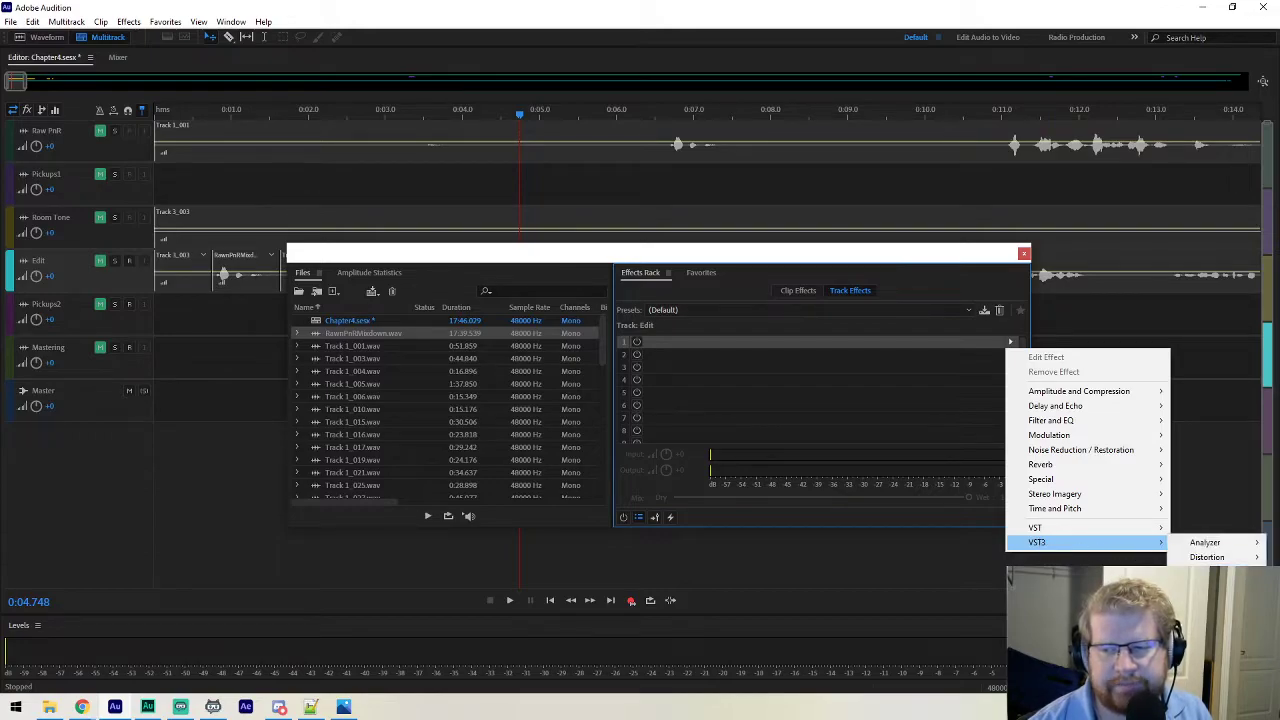
{"action": "mouse_move", "coordinate": [1206, 630]}
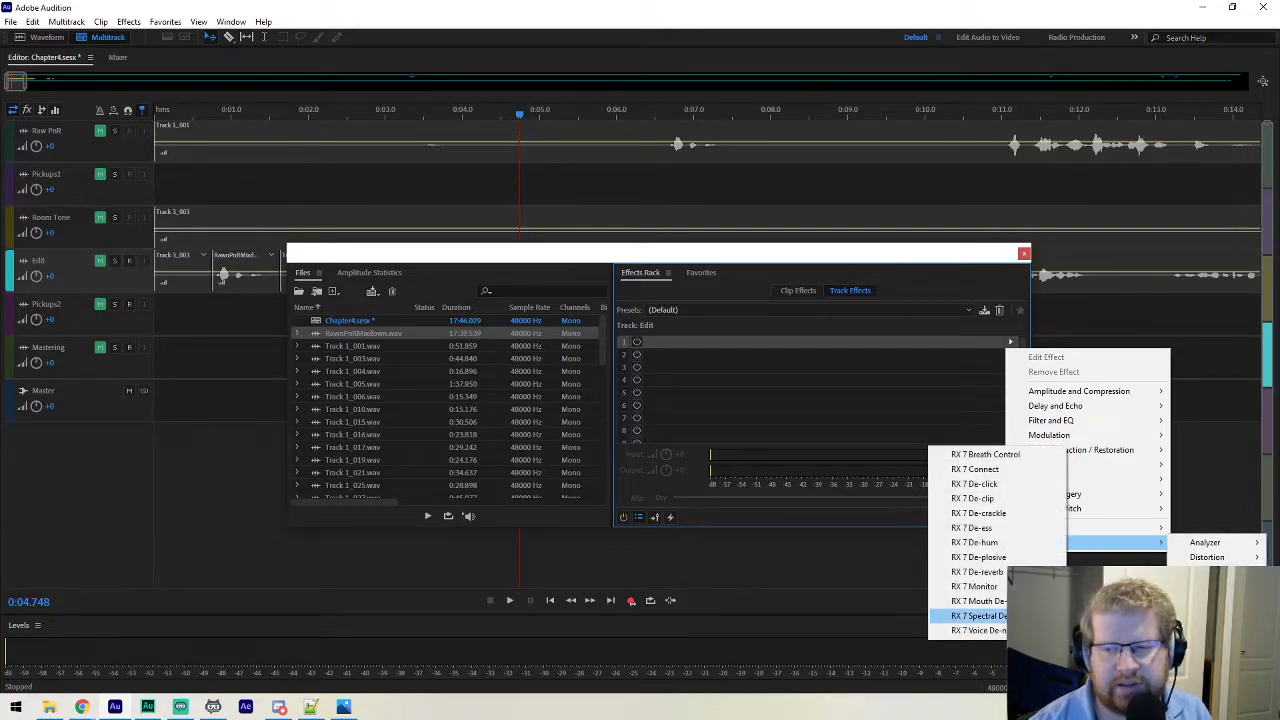
{"action": "left_click", "coordinate": [980, 615]}
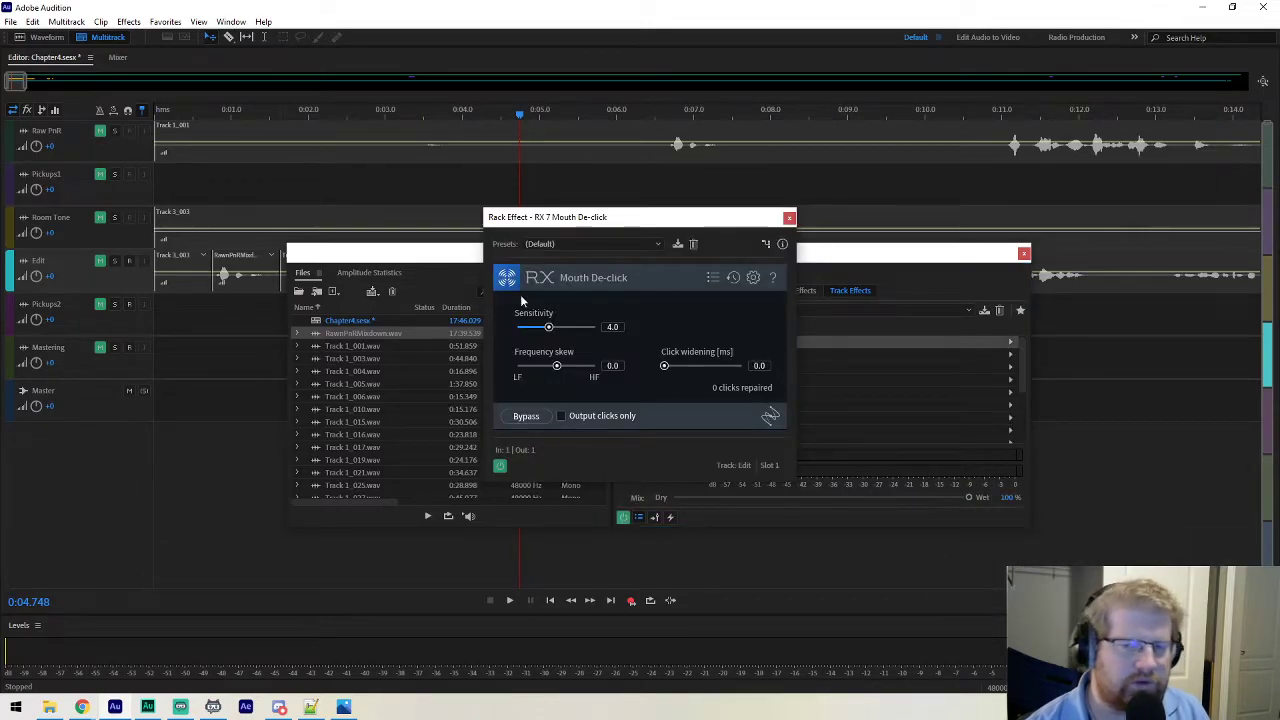
{"action": "left_click_drag", "start_coordinate": [575, 222], "coordinate": [855, 137]}
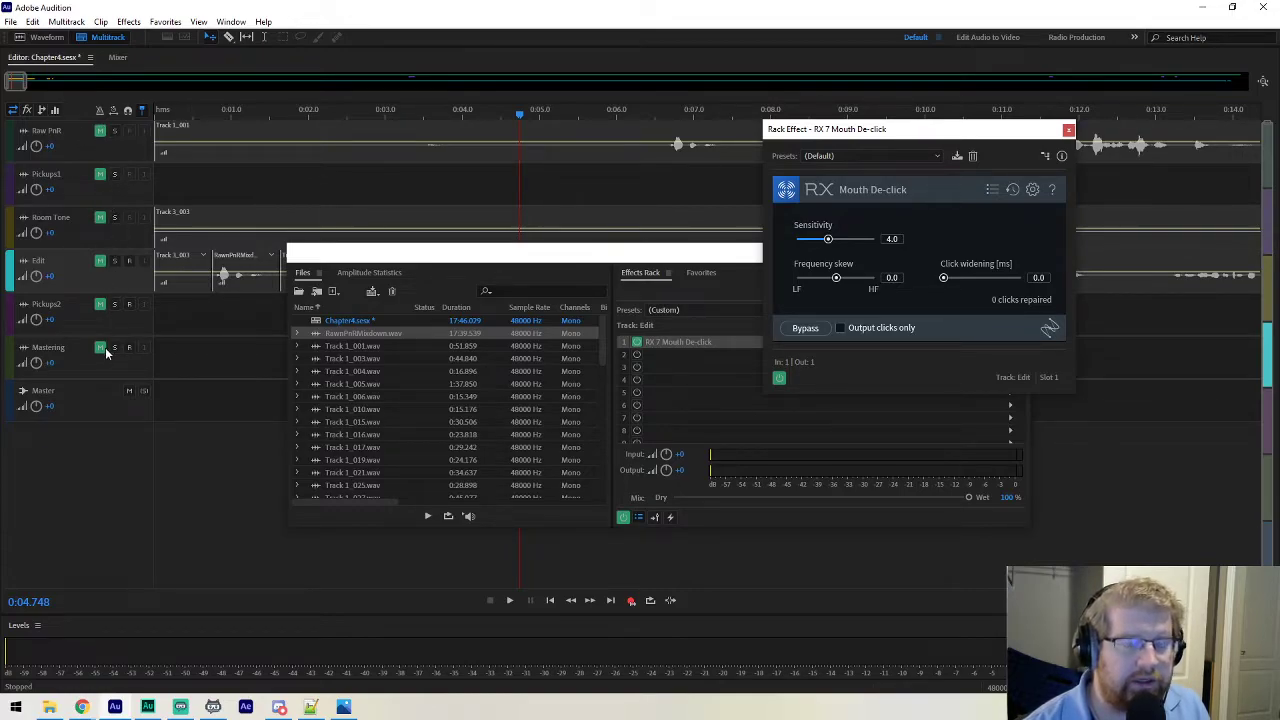
Unmute the Edit track and play it from near the start to audition the Mouth De-click effect, and stop playback.
{"action": "left_click", "coordinate": [100, 261]}
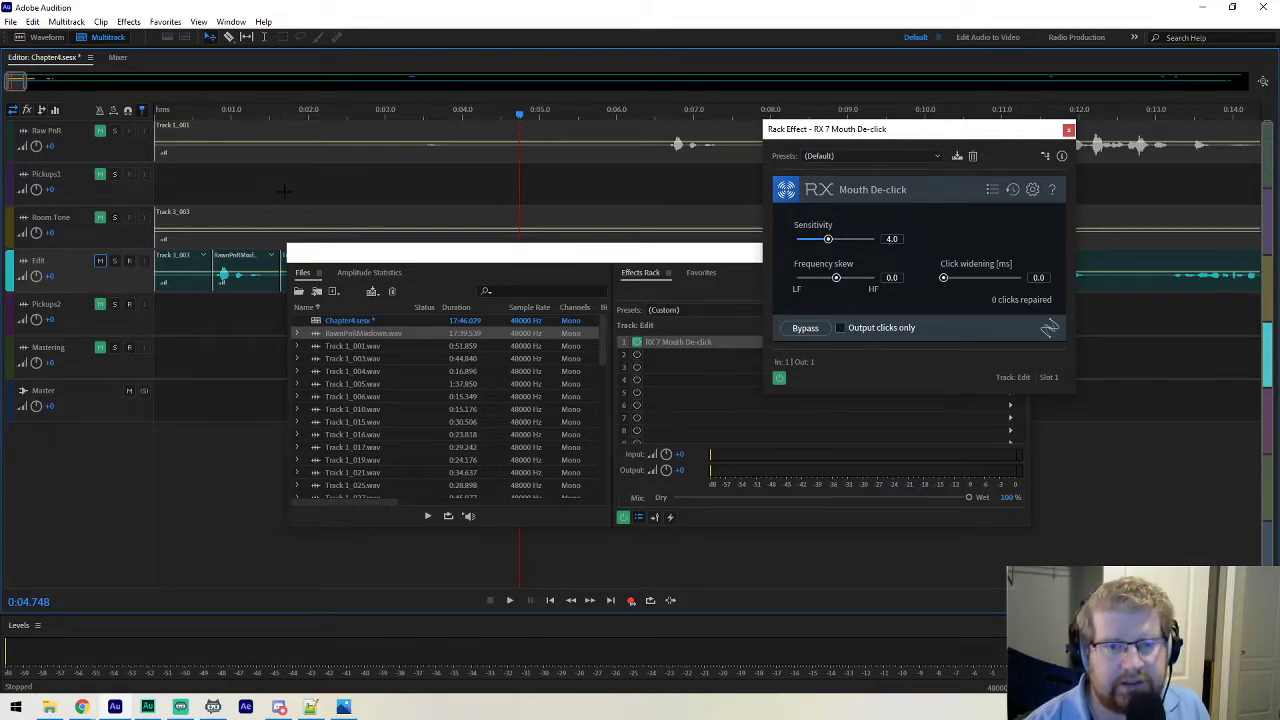
{"action": "left_click", "coordinate": [209, 116]}
{"action": "key", "text": "space"}
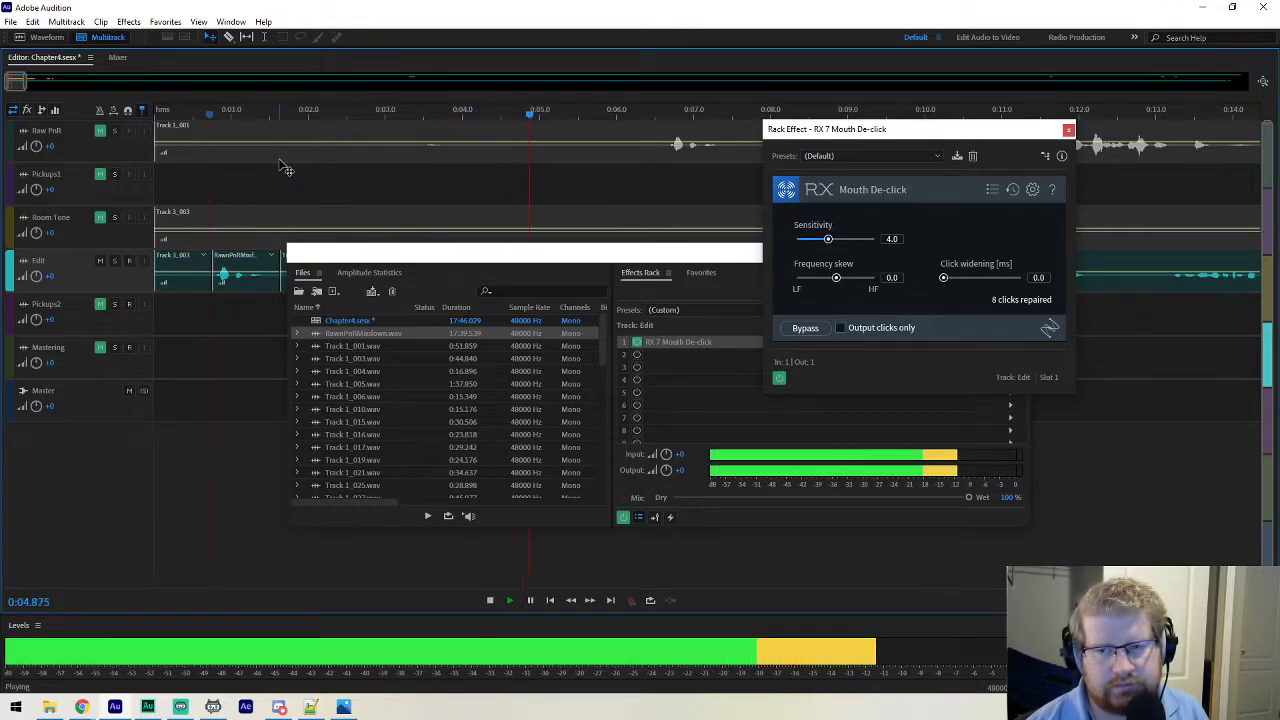
{"action": "scroll", "coordinate": [40, 86], "scroll_direction": "down", "scroll_amount": 6}
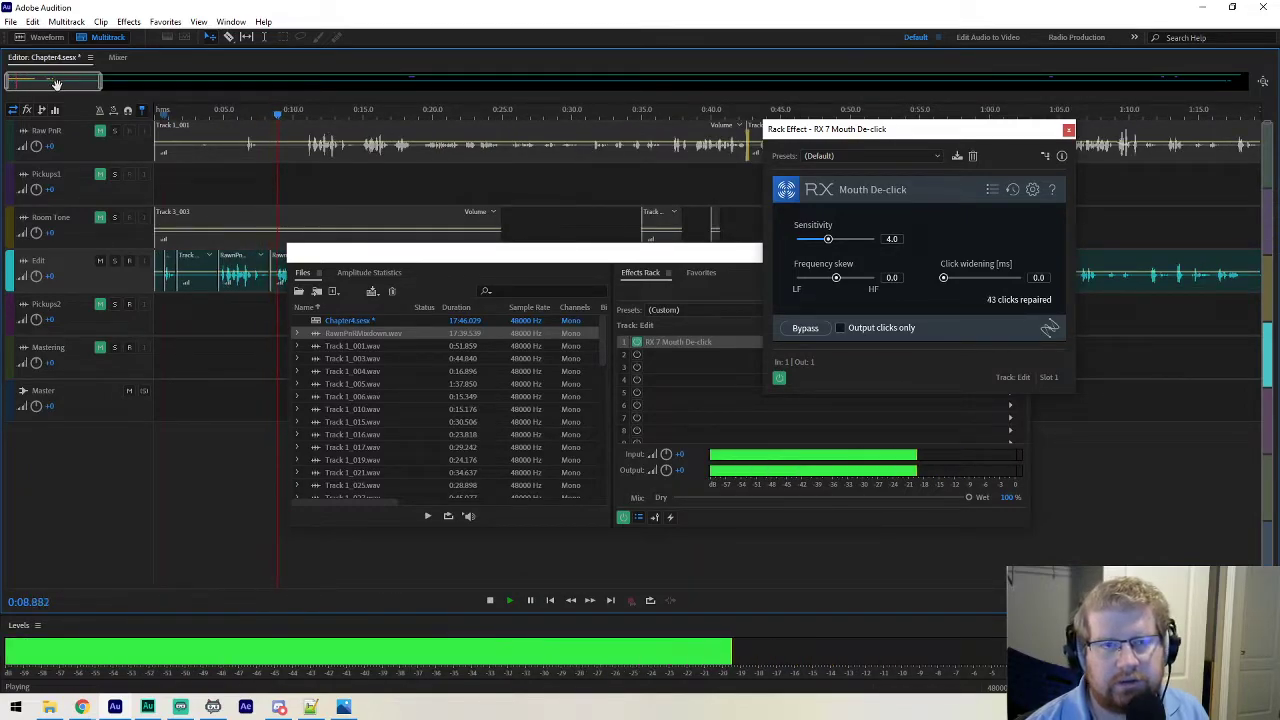
{"action": "key", "text": "space"}
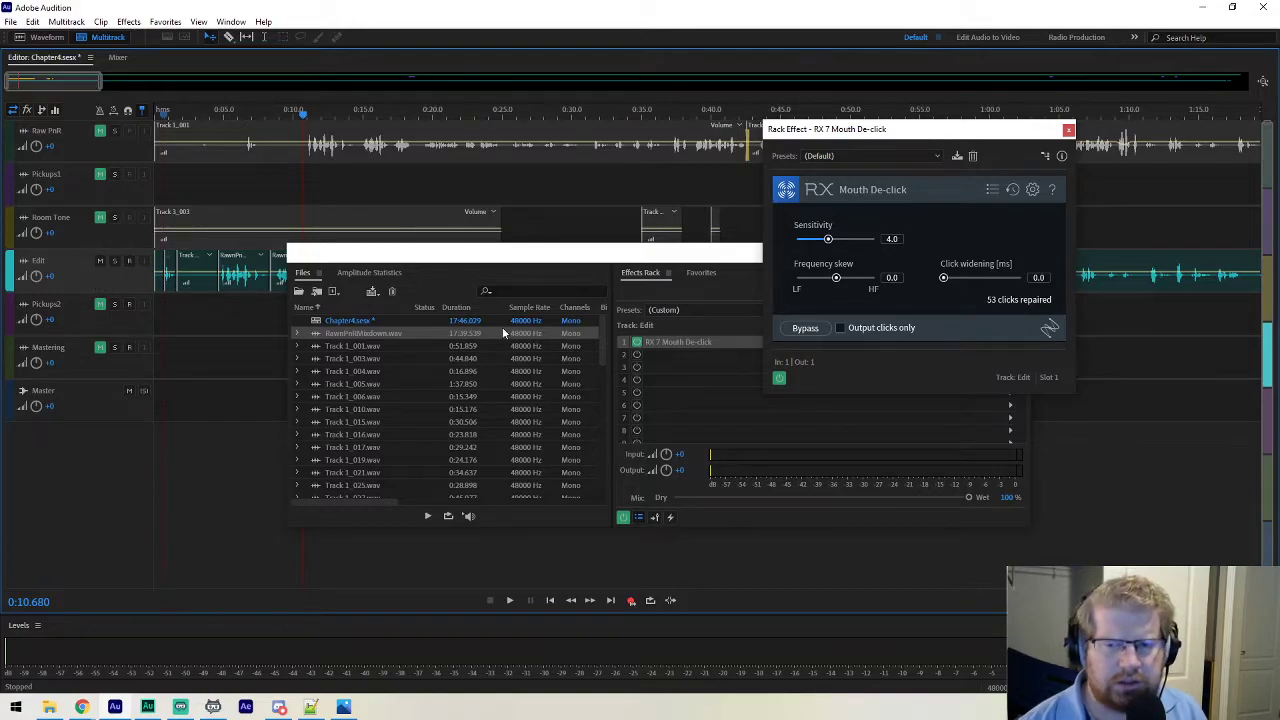
Browse the VST3 effects for slot 2 of the Edit track's effects rack without adding one.
{"action": "left_click_drag", "start_coordinate": [700, 255], "coordinate": [472, 281]}
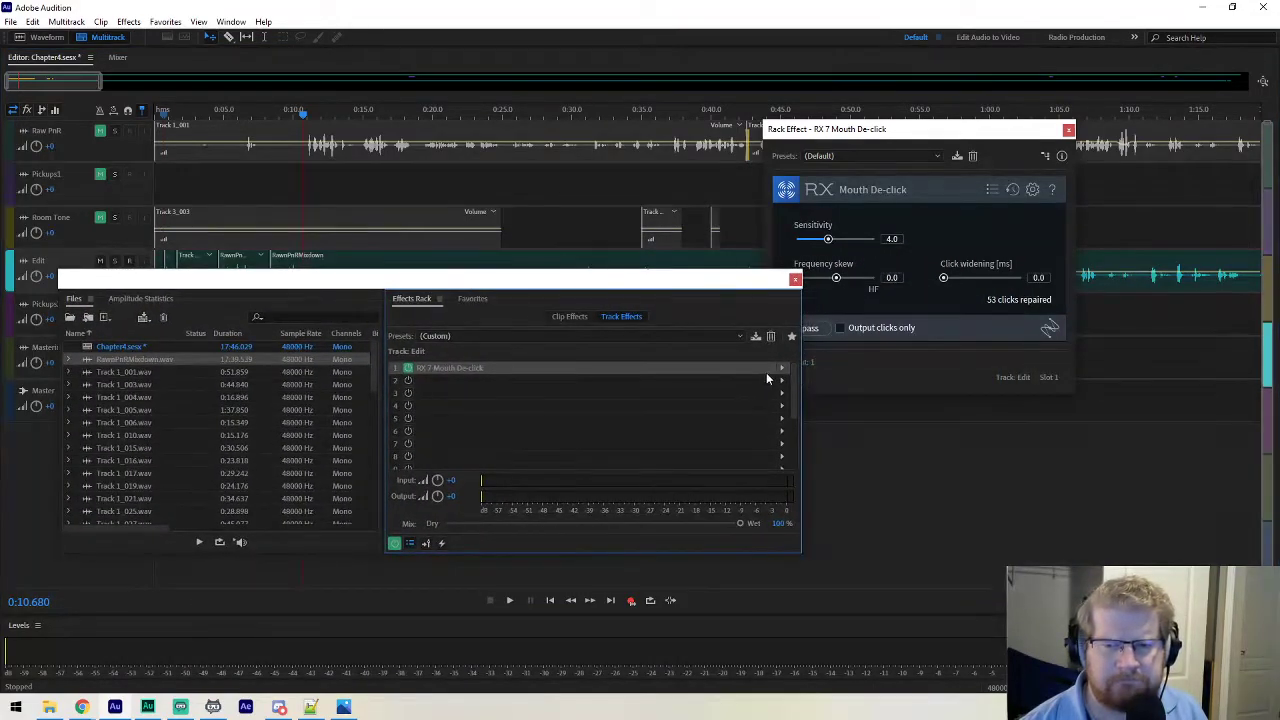
{"action": "left_click", "coordinate": [782, 381]}
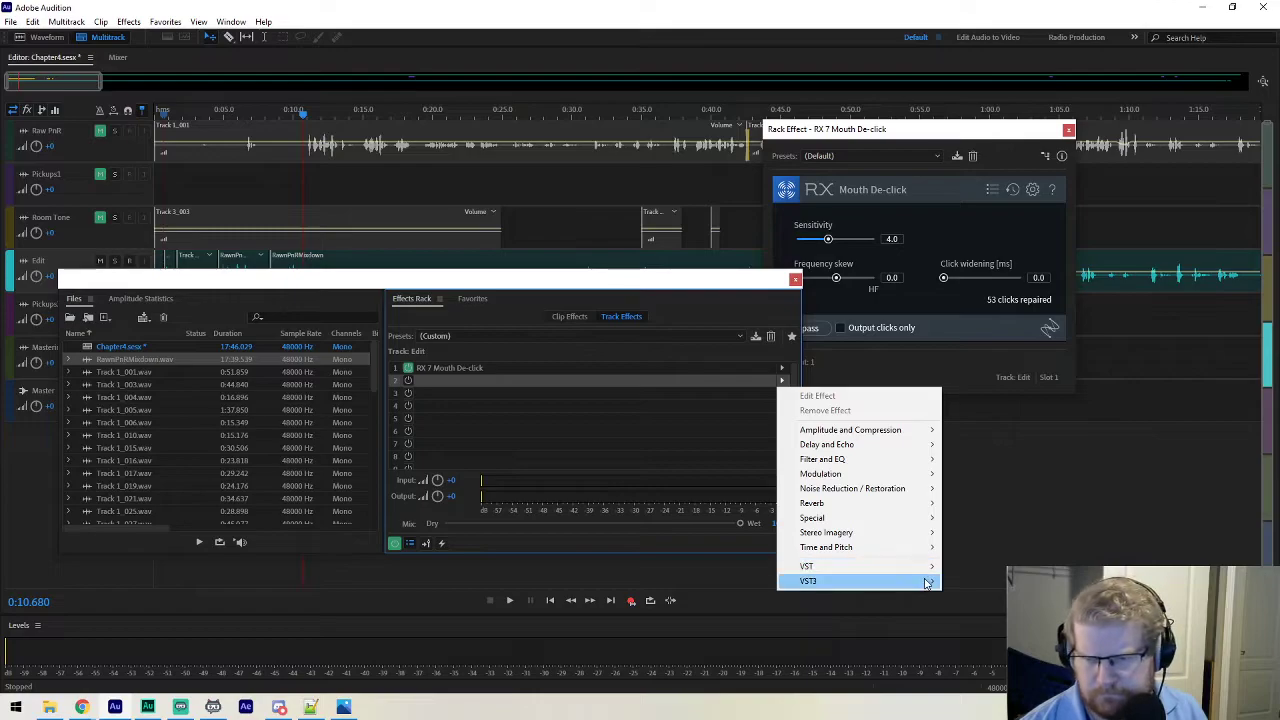
{"action": "mouse_move", "coordinate": [920, 581]}
{"action": "mouse_move", "coordinate": [975, 654]}
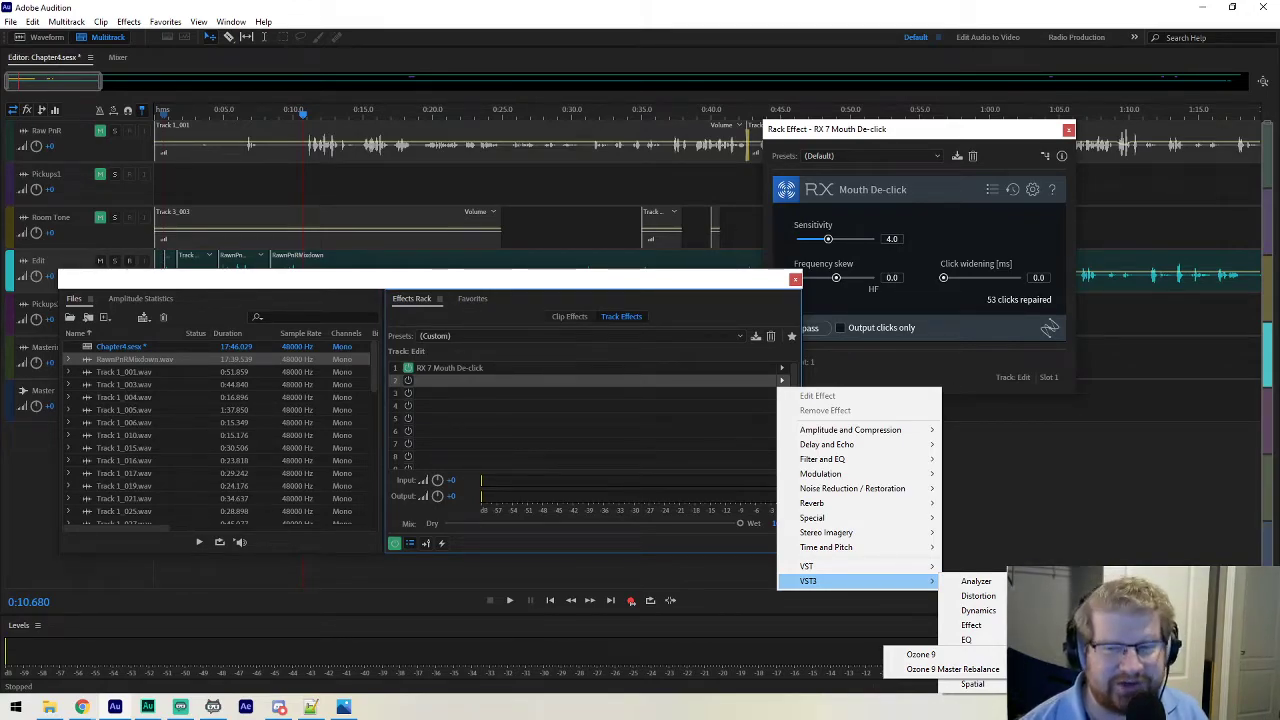
{"action": "left_click", "coordinate": [686, 283]}
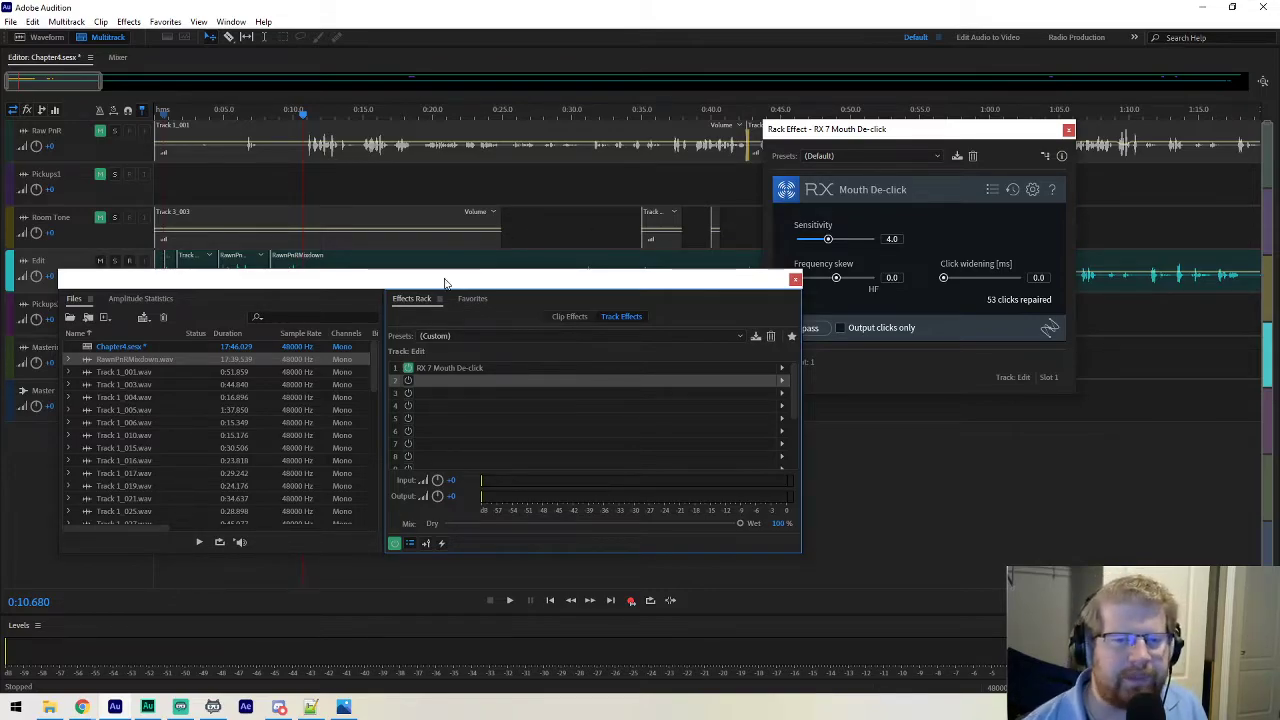
Move the floating windows clear of the tracks, and close both the Files and Effects Rack window and the RX 7 Mouth De-click window.
{"action": "left_click_drag", "start_coordinate": [539, 282], "coordinate": [559, 383]}
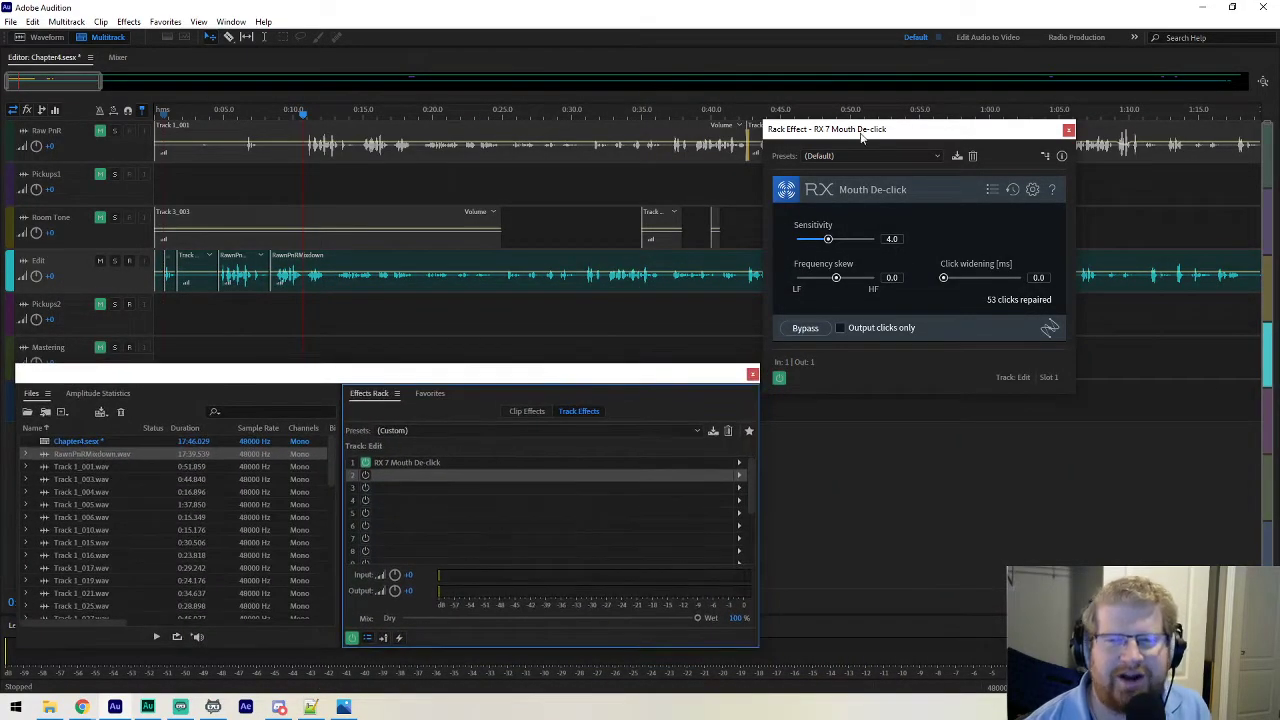
{"action": "left_click_drag", "start_coordinate": [855, 140], "coordinate": [936, 90]}
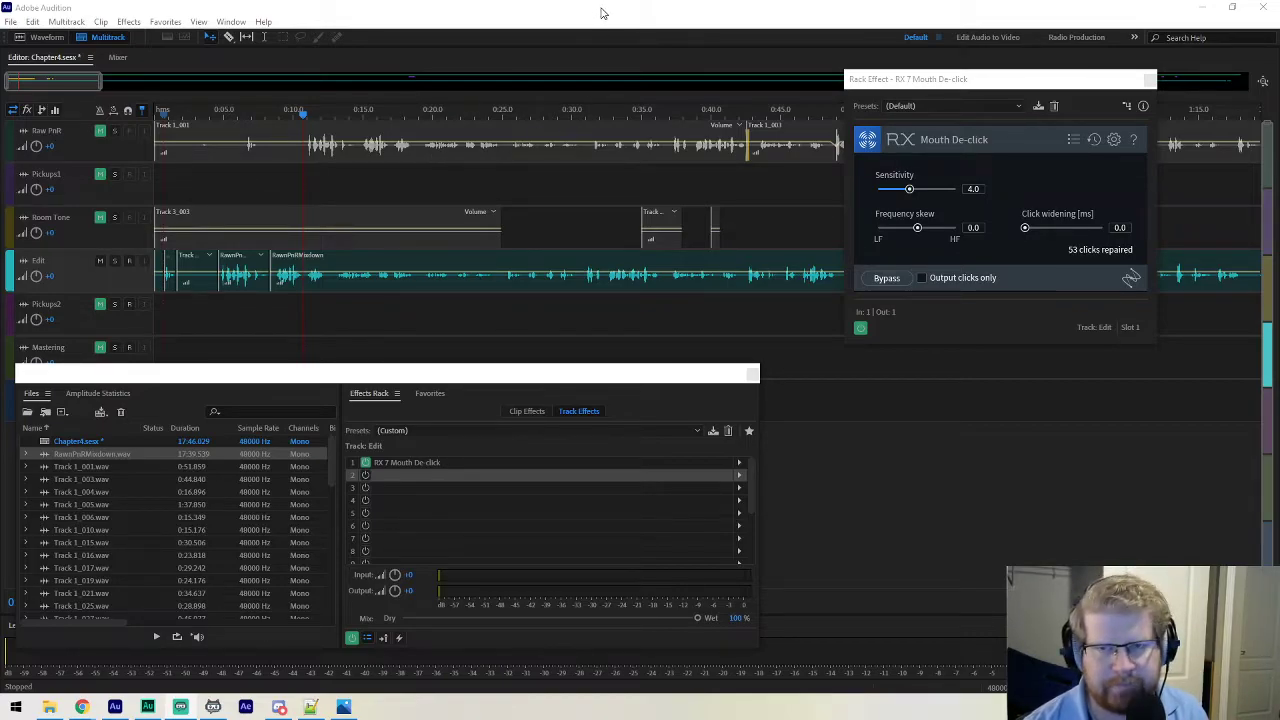
{"action": "left_click", "coordinate": [566, 375]}
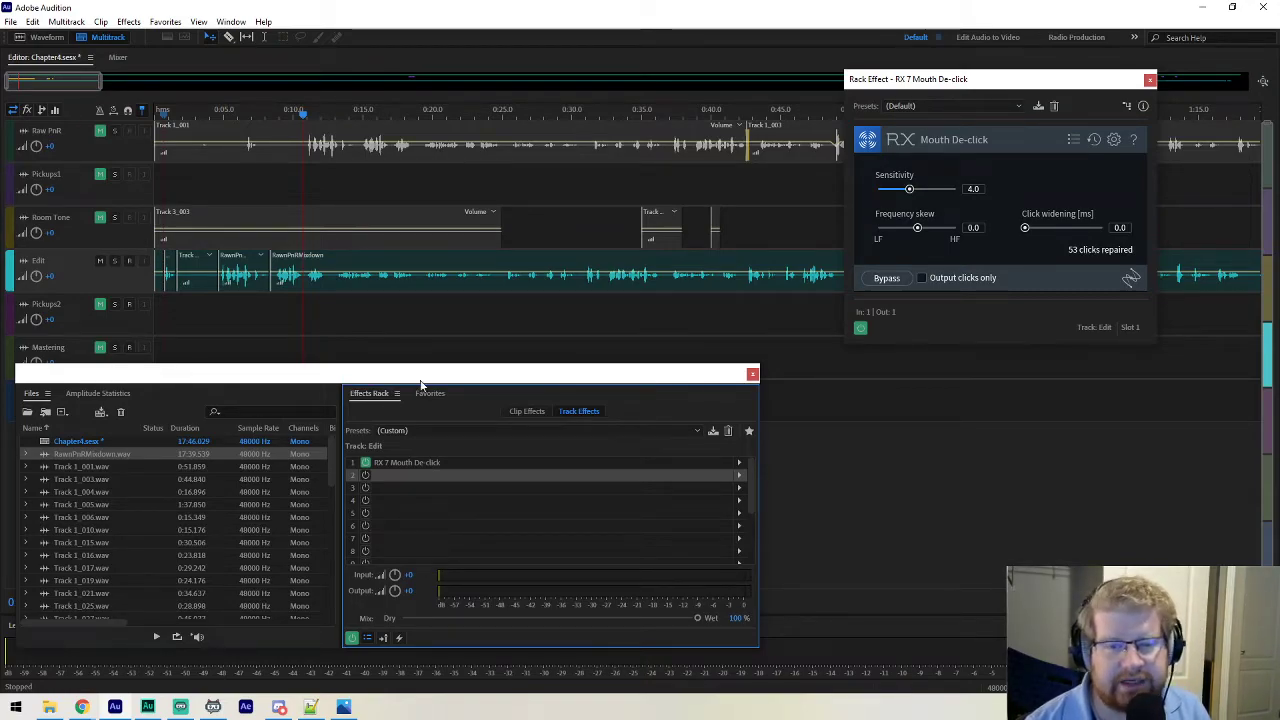
{"action": "left_click", "coordinate": [753, 377]}
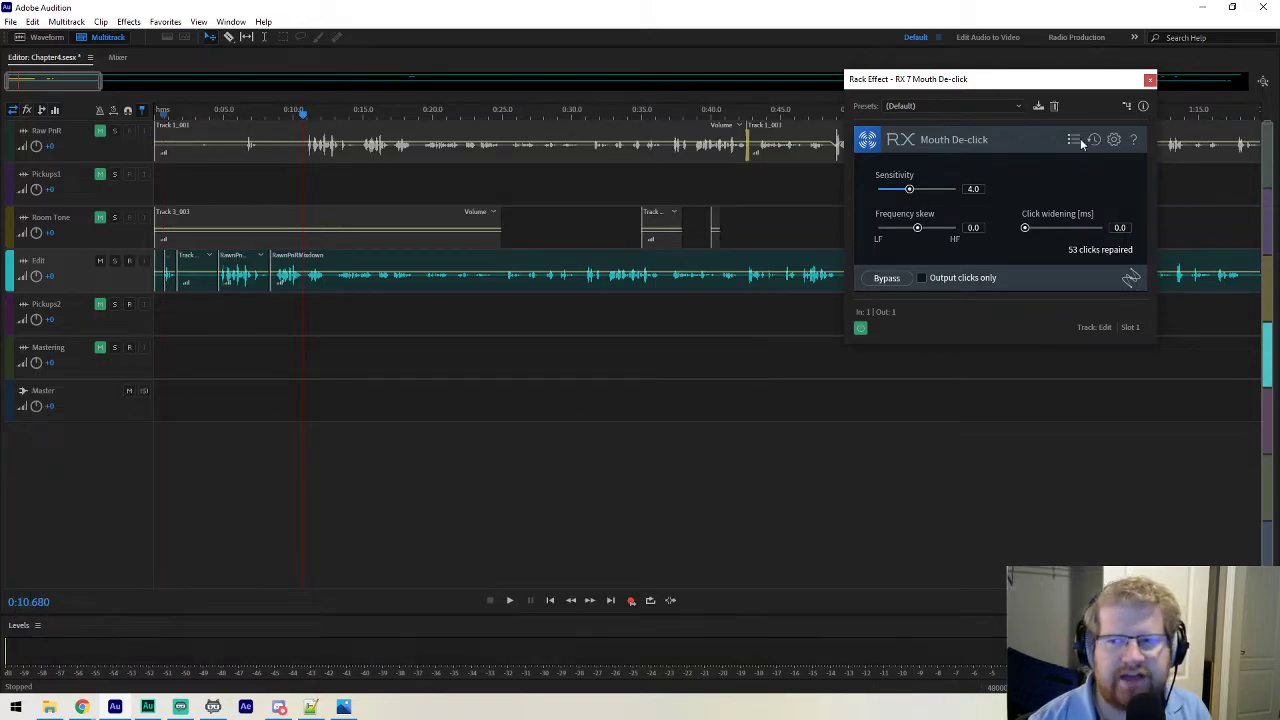
{"action": "left_click", "coordinate": [1150, 80]}
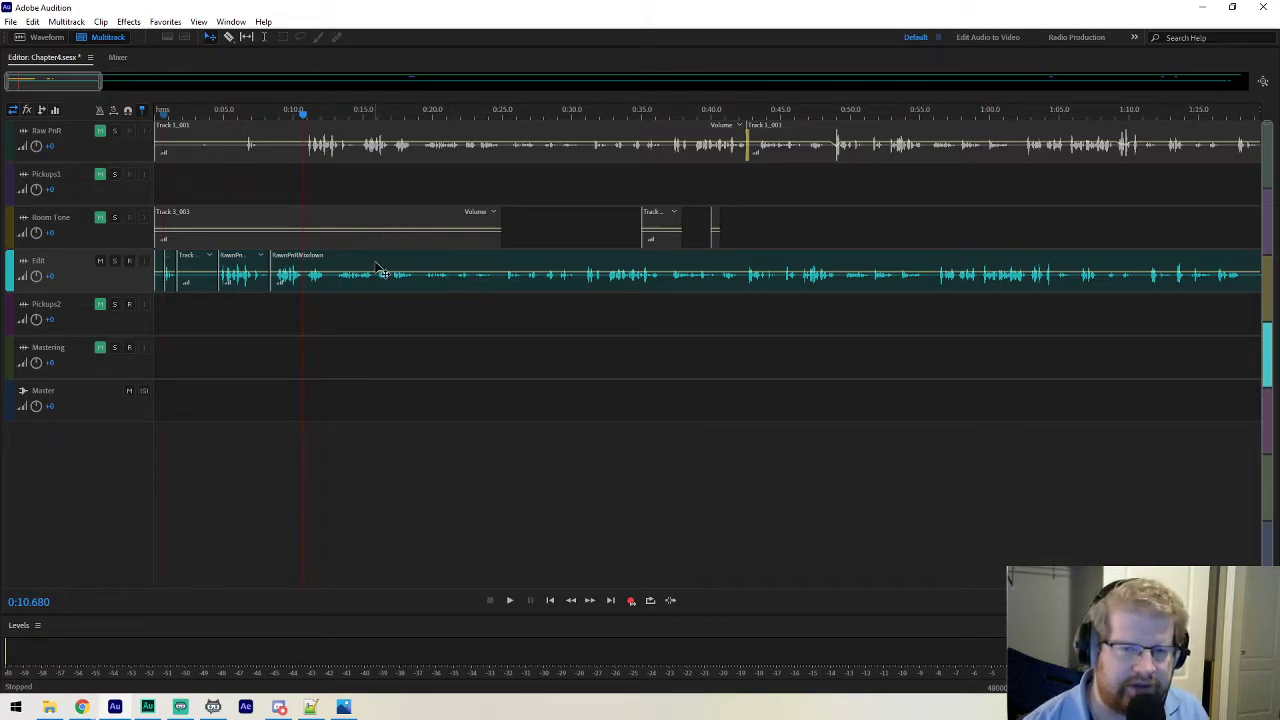
Open the Edit track's short RawnPnRMixdown clip in the Waveform editor and show its spectral frequency display.
{"action": "double_click", "coordinate": [251, 271]}
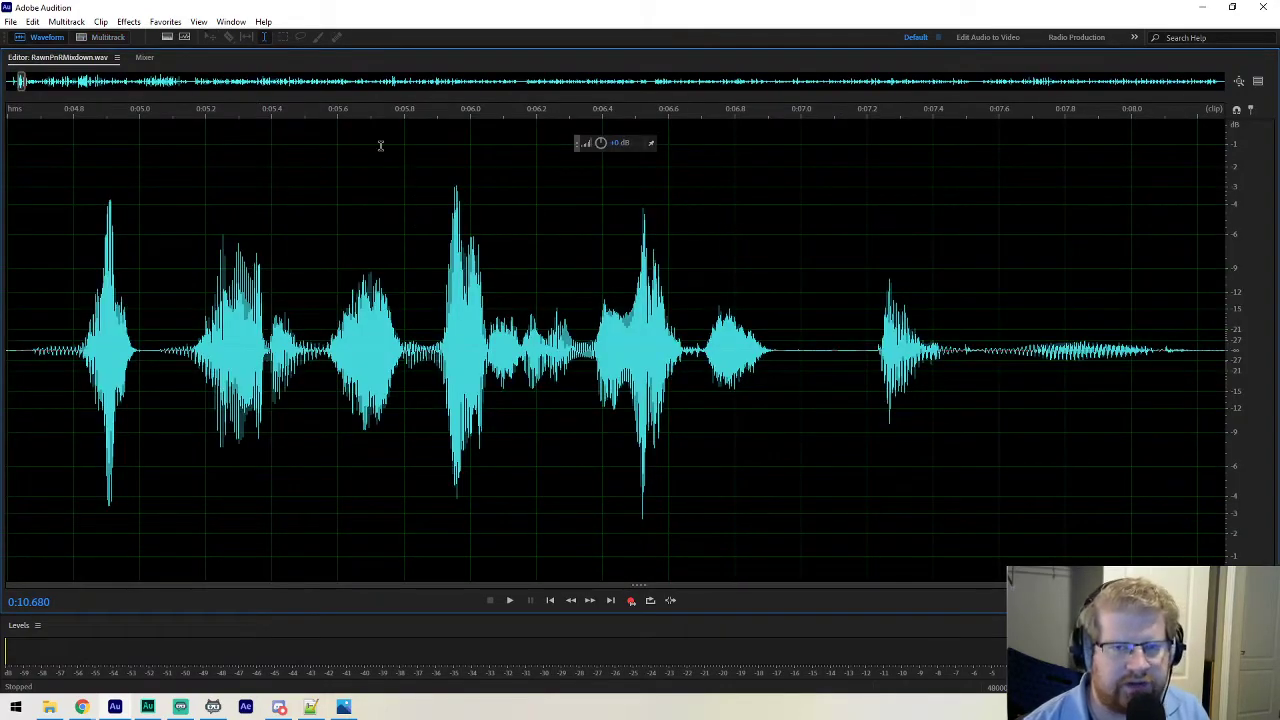
{"action": "left_click", "coordinate": [168, 38]}
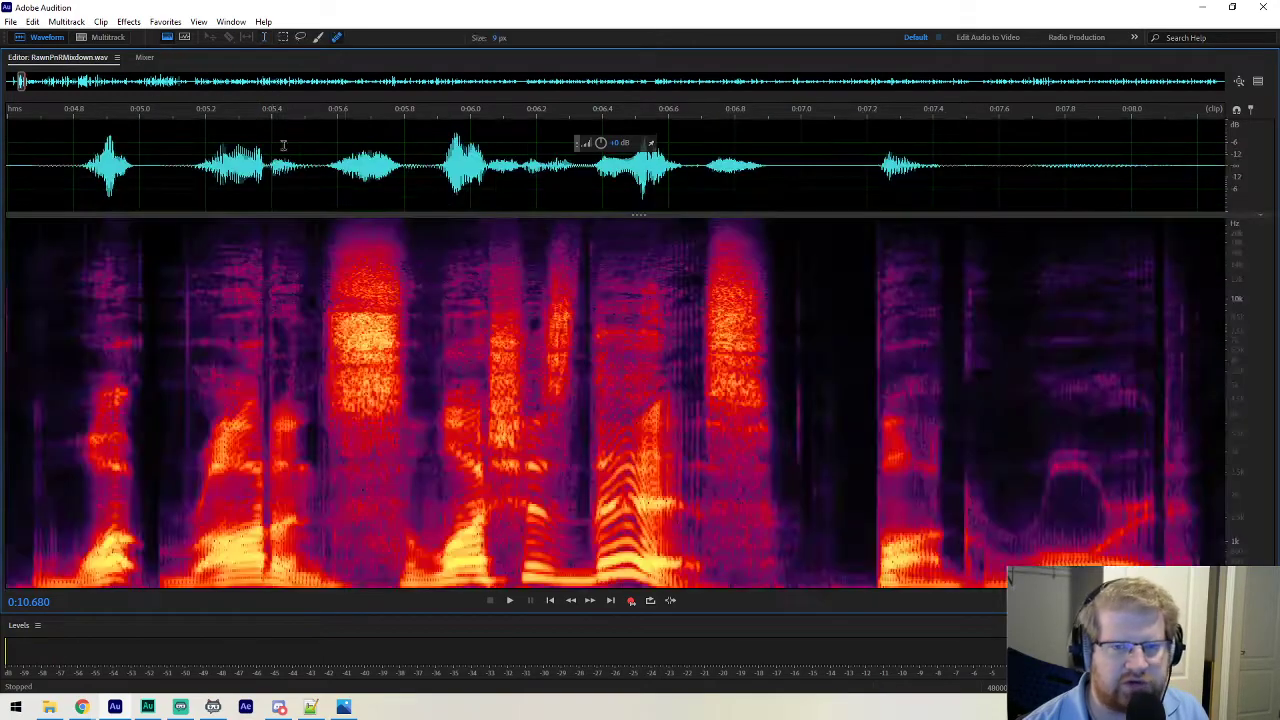
Play the passage repeatedly from about 0:05.5 to audition the sibilance shown as a bright high-frequency burst, and stop playback.
{"action": "left_click", "coordinate": [319, 112]}
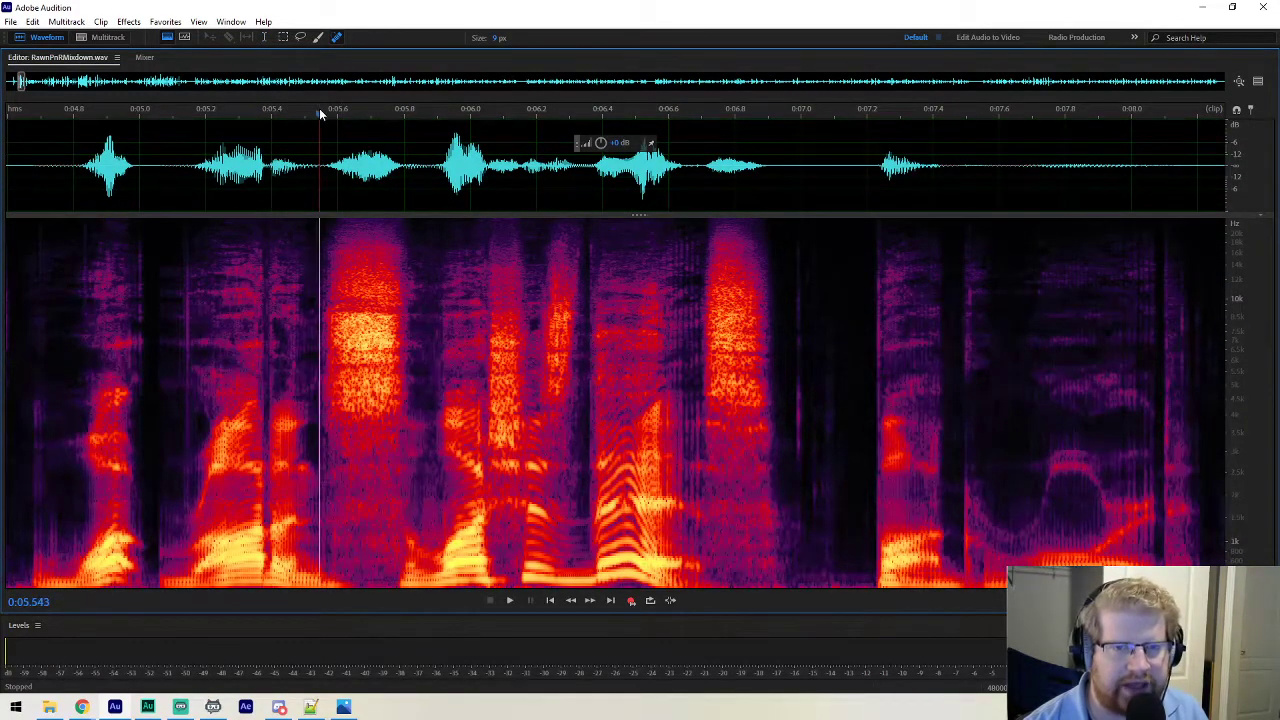
{"action": "key", "text": "space"}
{"action": "key", "text": "space"}
{"action": "left_click", "coordinate": [317, 113]}
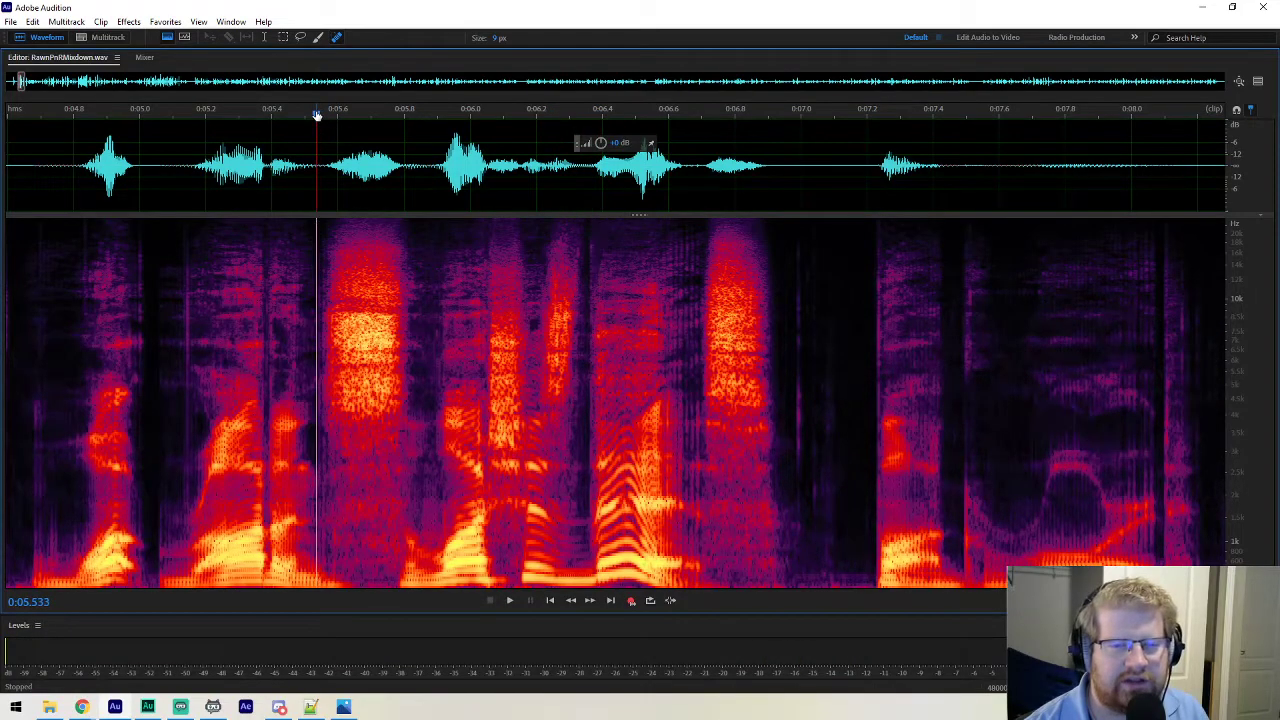
{"action": "key", "text": "space"}
{"action": "key", "text": "space"}
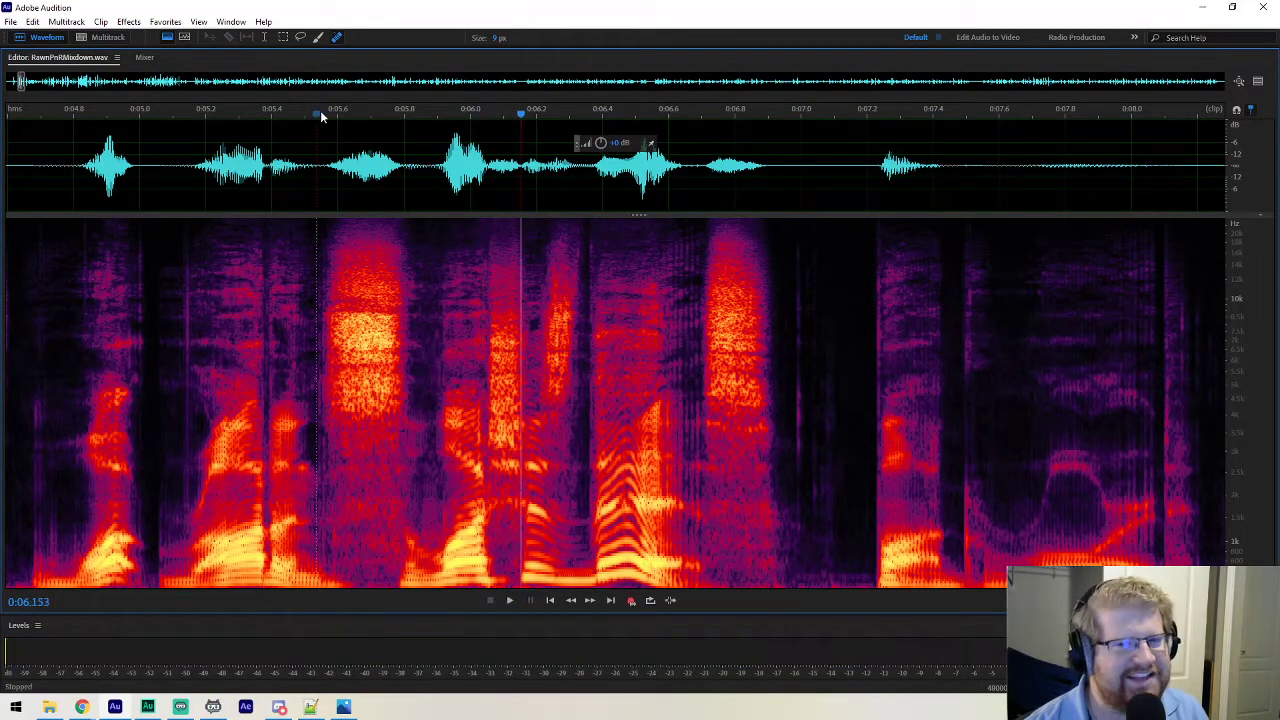
{"action": "key", "text": "space"}
{"action": "key", "text": "space"}
{"action": "key", "text": "space"}
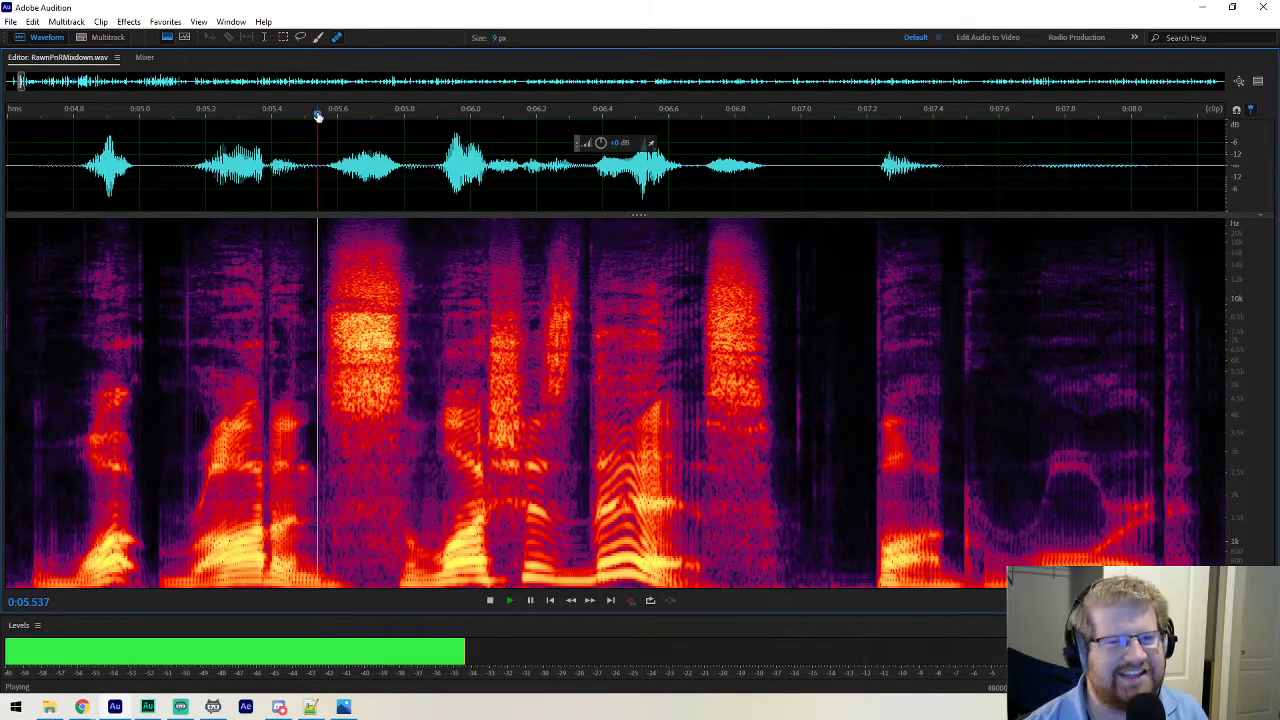
{"action": "key", "text": "space"}
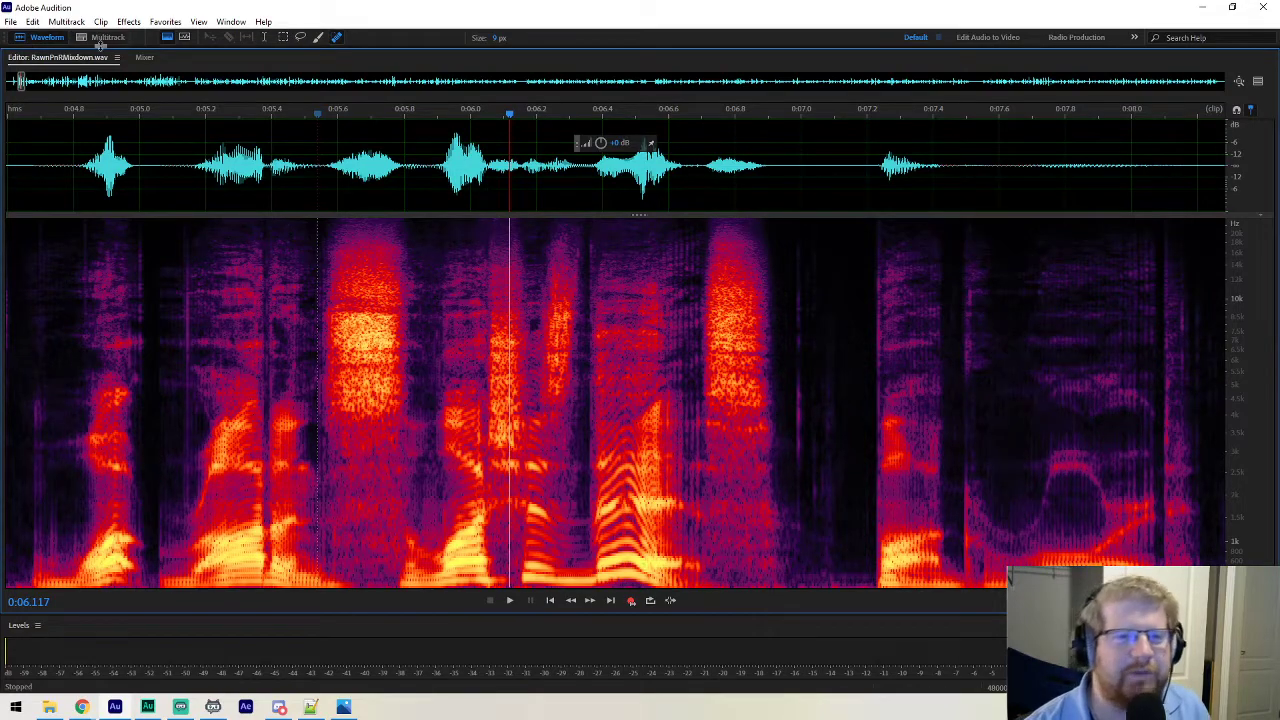
Try softening the bright sibilance around 0:05.7 with the 9 px Spot Healing Brush and play the passage back.
{"action": "left_click", "coordinate": [362, 320]}
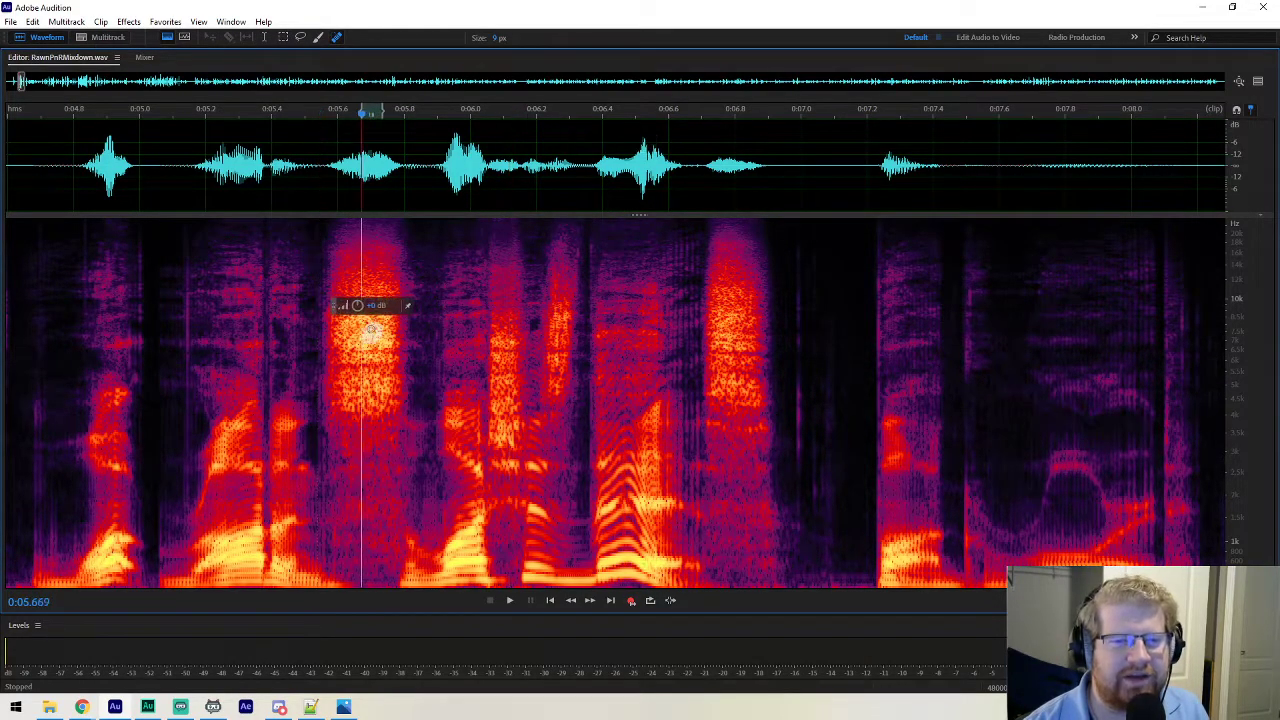
{"action": "mouse_move", "coordinate": [362, 324]}
{"action": "left_mouse_down"}
{"action": "mouse_move", "coordinate": [346, 326]}
{"action": "mouse_move", "coordinate": [382, 321]}
{"action": "mouse_move", "coordinate": [385, 338]}
{"action": "mouse_move", "coordinate": [372, 360]}
{"action": "mouse_move", "coordinate": [352, 352]}
{"action": "mouse_move", "coordinate": [370, 372]}
{"action": "mouse_move", "coordinate": [355, 332]}
{"action": "mouse_move", "coordinate": [369, 311]}
{"action": "left_mouse_up"}
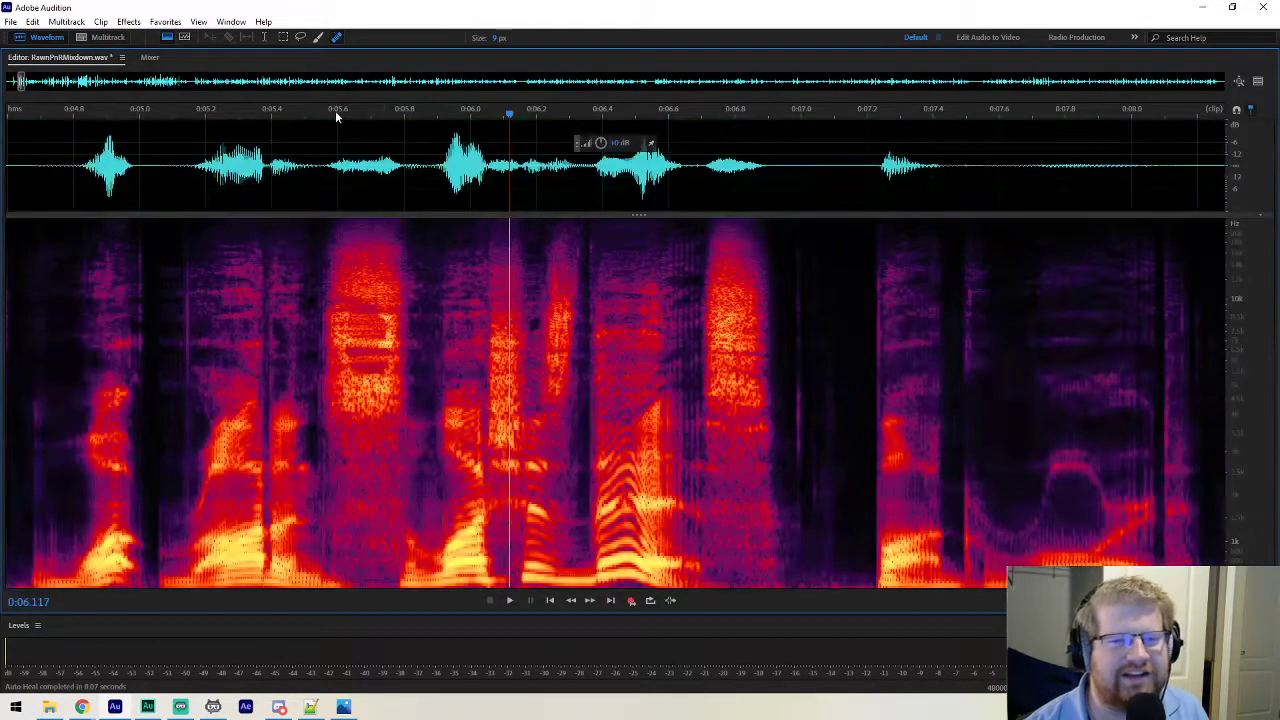
{"action": "left_click", "coordinate": [312, 116]}
{"action": "key", "text": "space"}
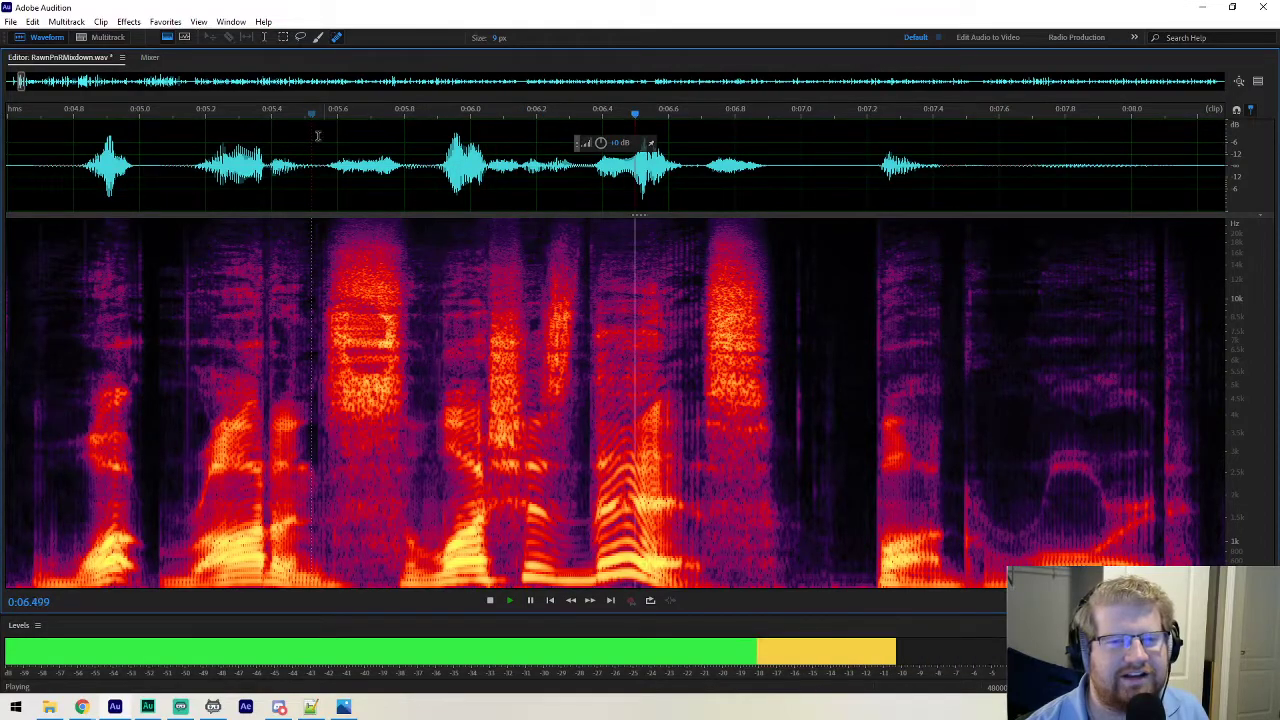
{"action": "key", "text": "space"}
Replay the healed passage twice from about 0:05.4 and undo the spot healing.
{"action": "left_click", "coordinate": [275, 117]}
{"action": "key", "text": "space"}
{"action": "key", "text": "space"}
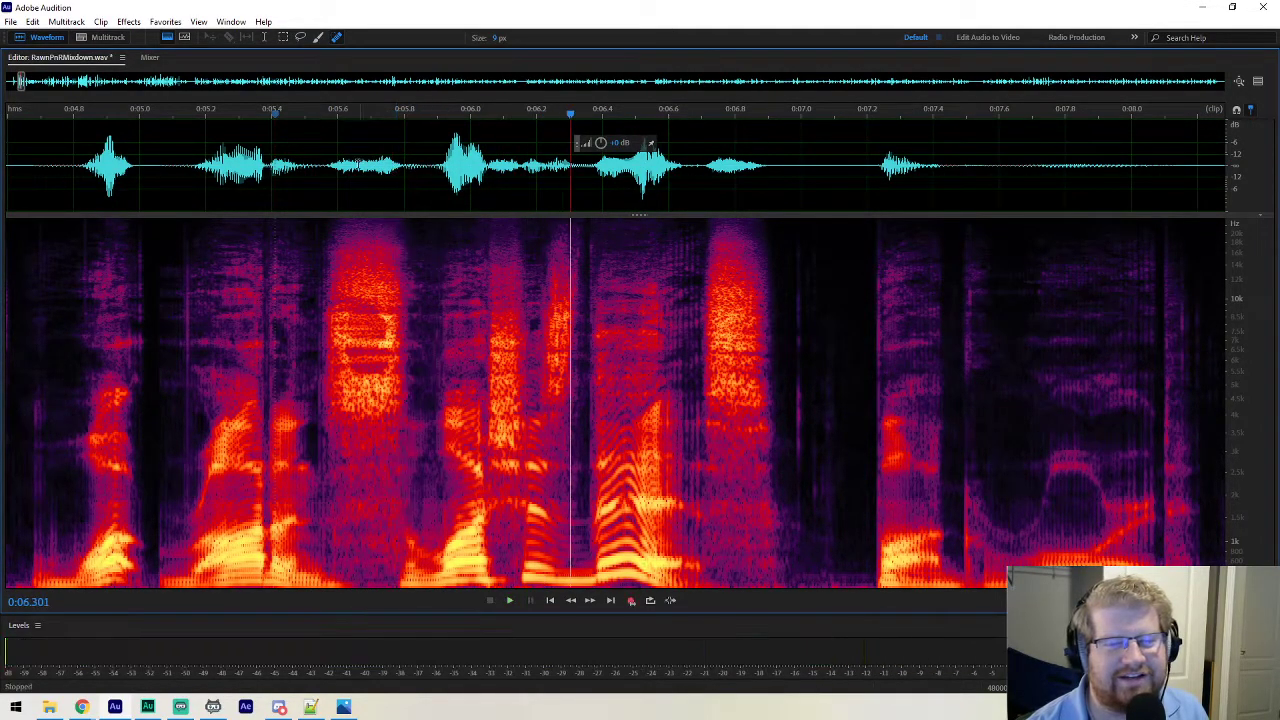
{"action": "left_click", "coordinate": [277, 116]}
{"action": "key", "text": "space"}
{"action": "key", "text": "space"}
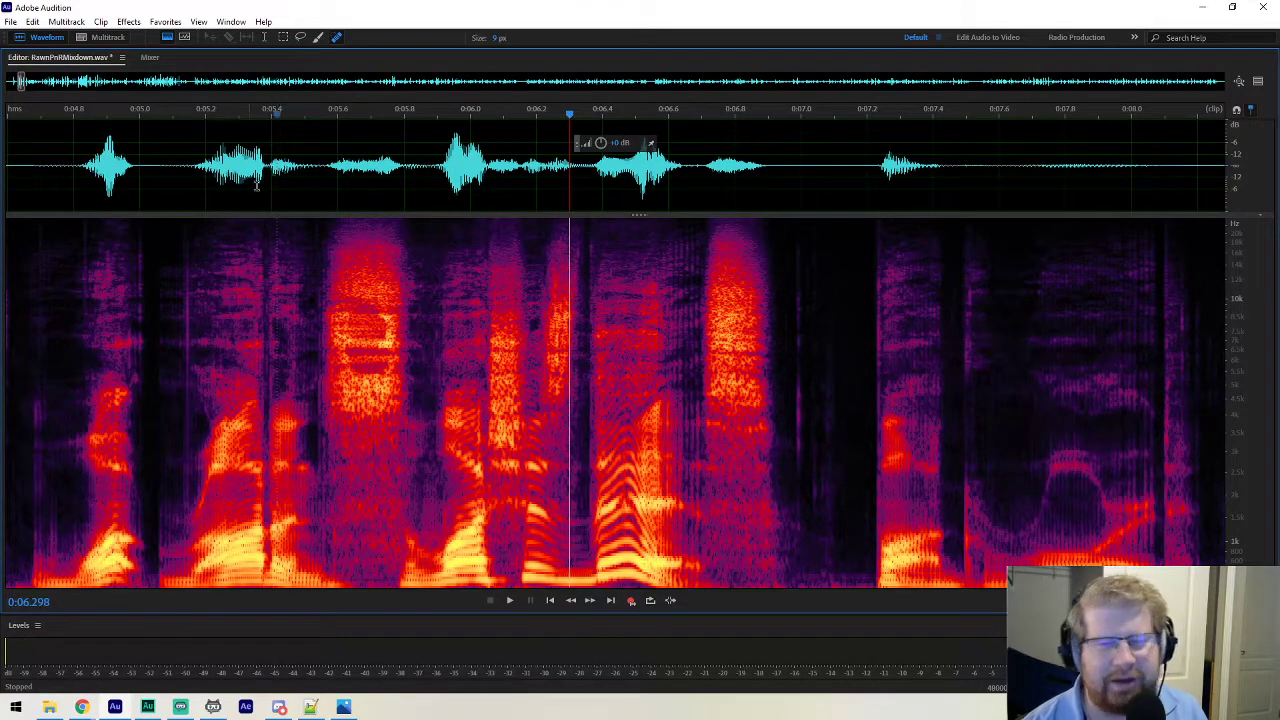
{"action": "key", "text": "ctrl+z"}
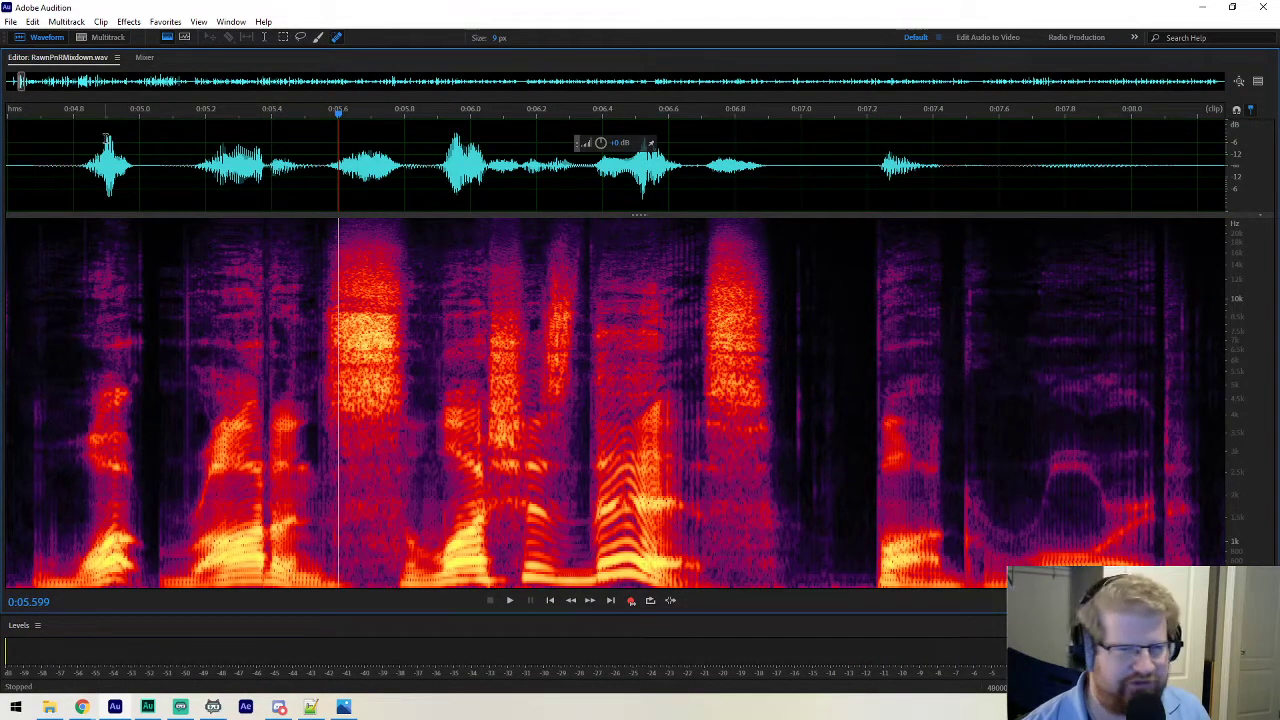
Return to the Chapter4 multitrack session and mix down the entire session to a new file.
{"action": "left_click", "coordinate": [104, 37]}
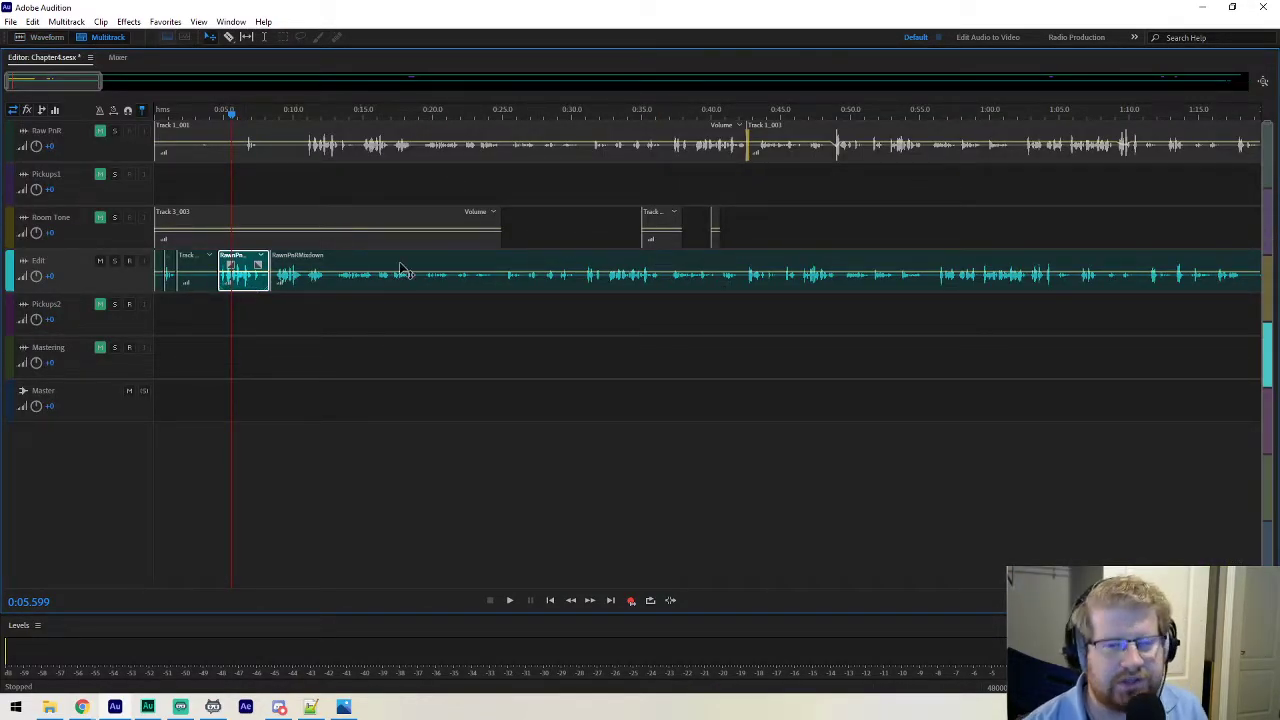
{"action": "right_click", "coordinate": [362, 326]}
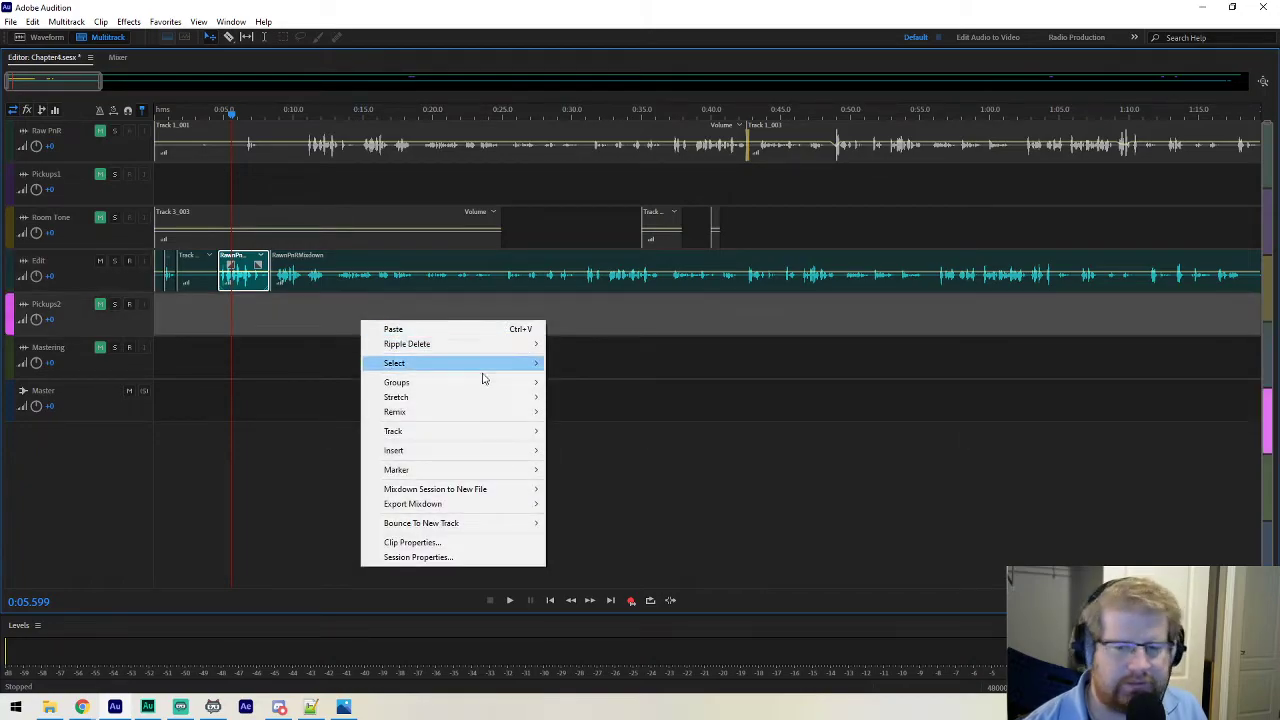
{"action": "mouse_move", "coordinate": [527, 492]}
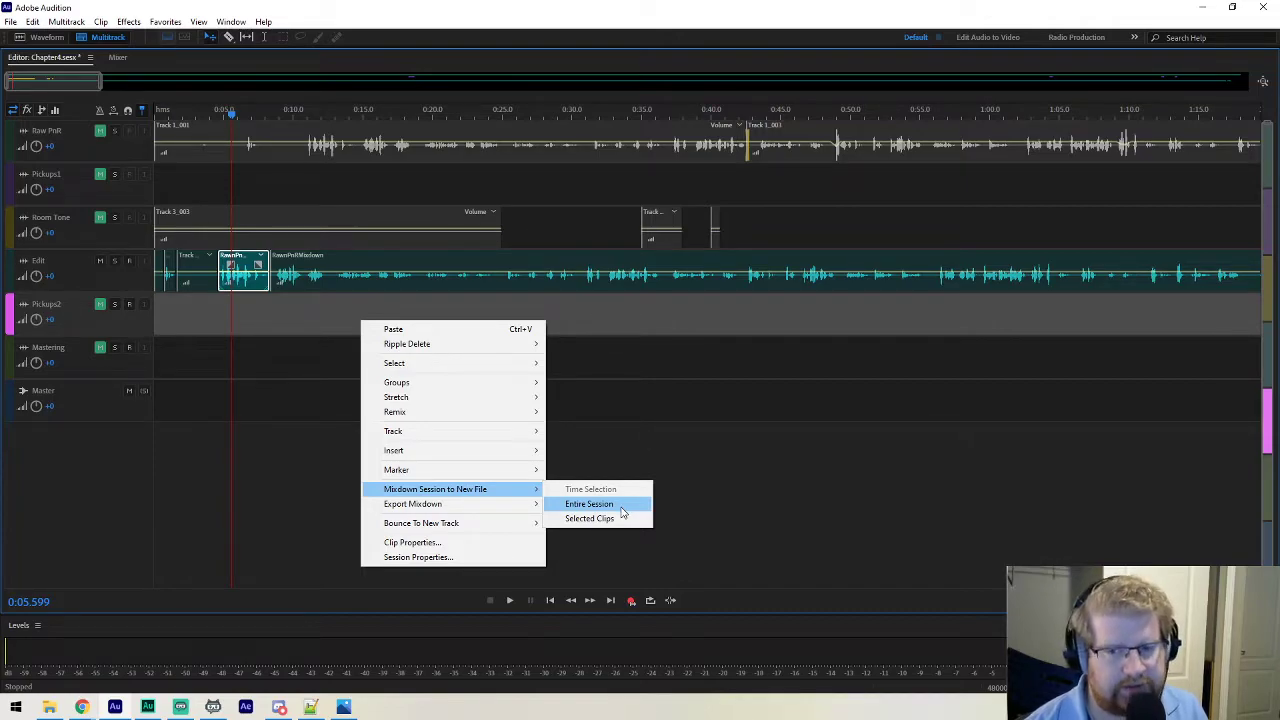
{"action": "left_click", "coordinate": [589, 504]}
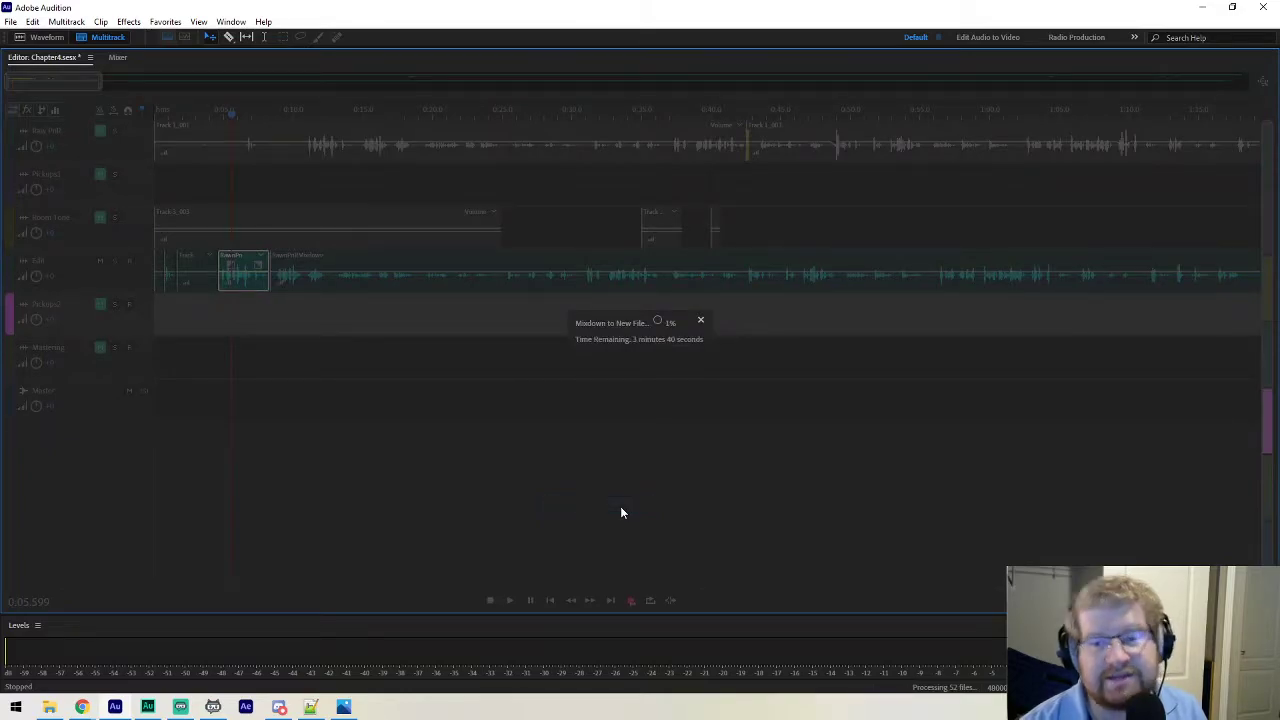
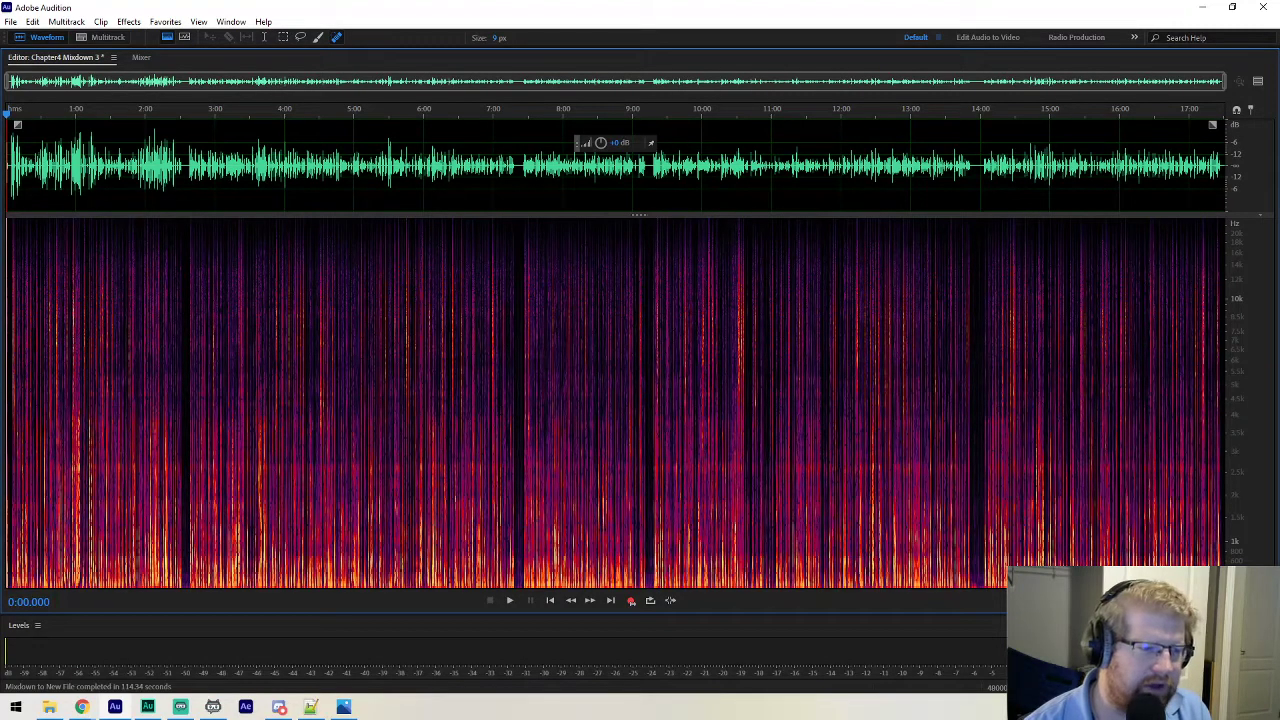
Switch from the new mixdown to the RawnPnRMixdown.wav waveform and go to the passage around 4:23.
{"action": "left_click", "coordinate": [88, 38]}
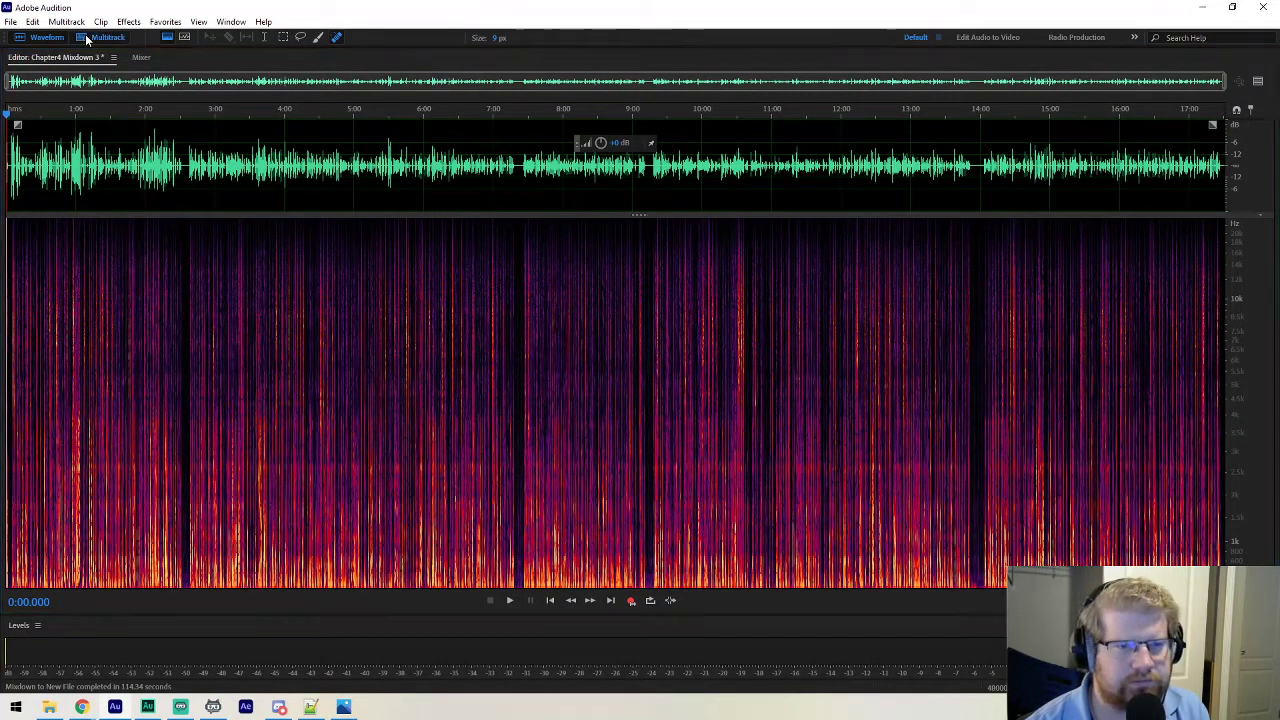
{"action": "key", "text": "9"}
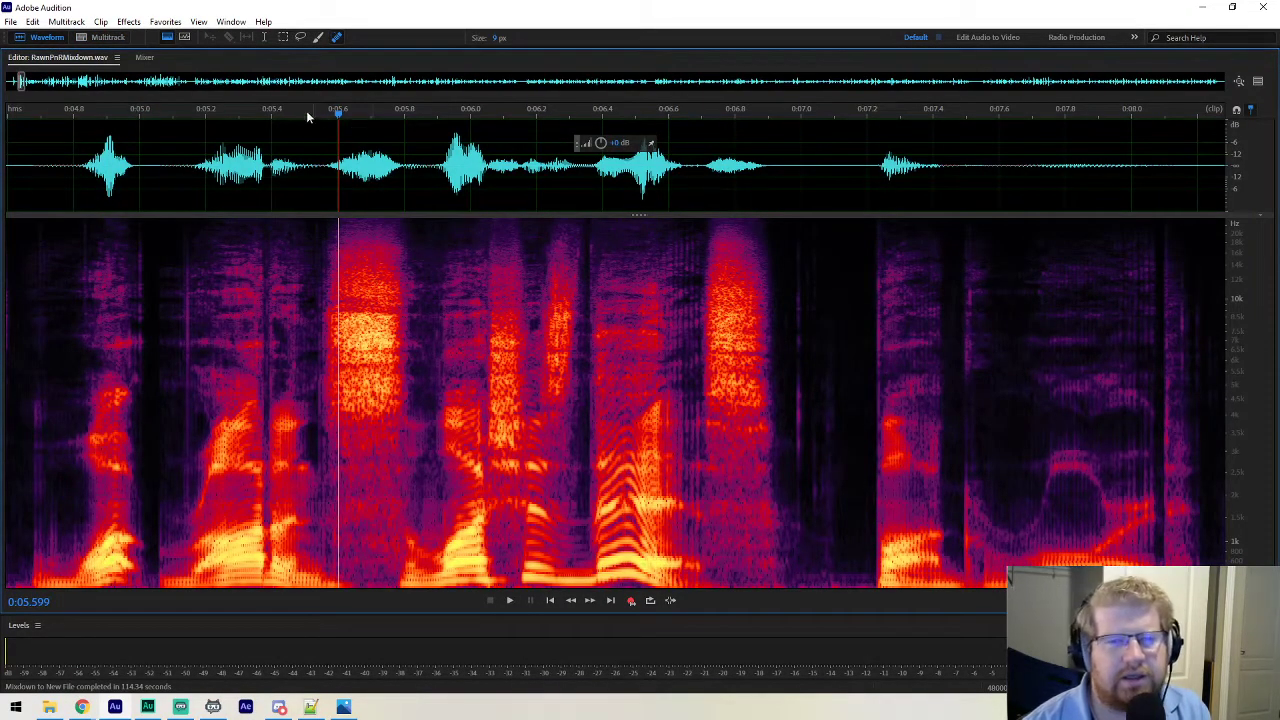
{"action": "left_click", "coordinate": [316, 85]}
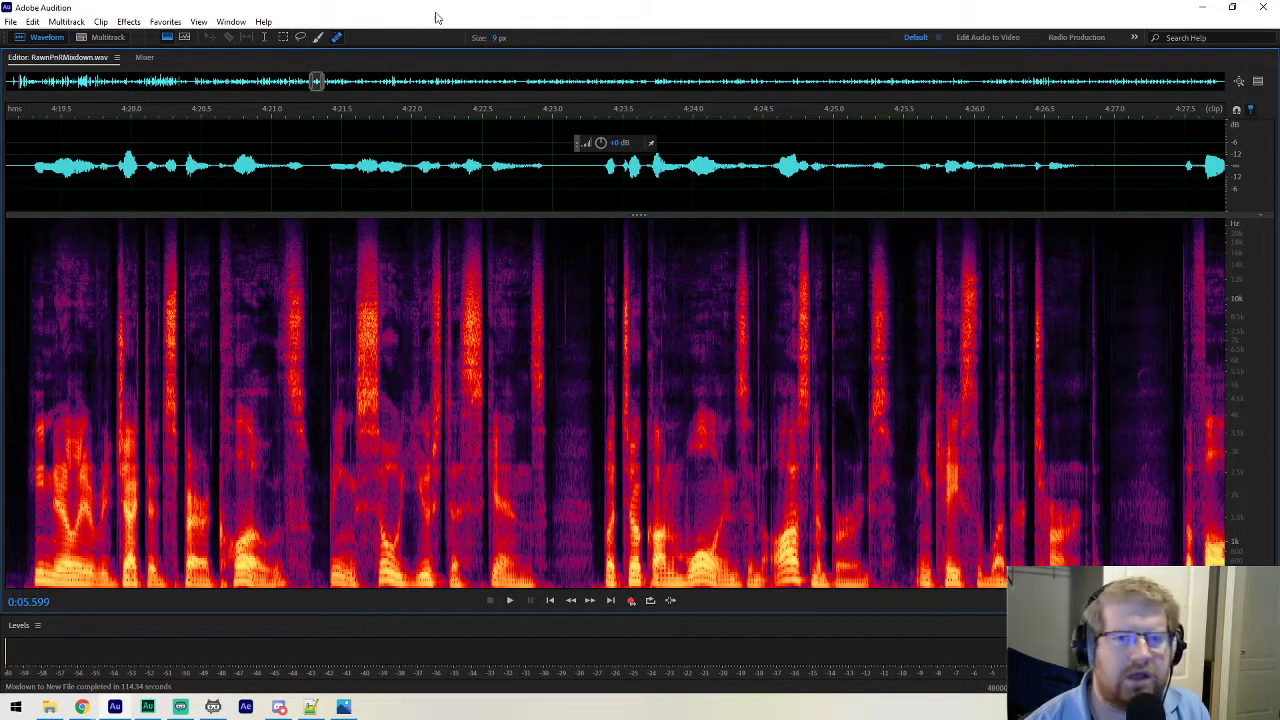
Show the Files, Amplitude Statistics, Effects Rack and Favorites panels over the waveform.
{"action": "left_click", "coordinate": [232, 22]}
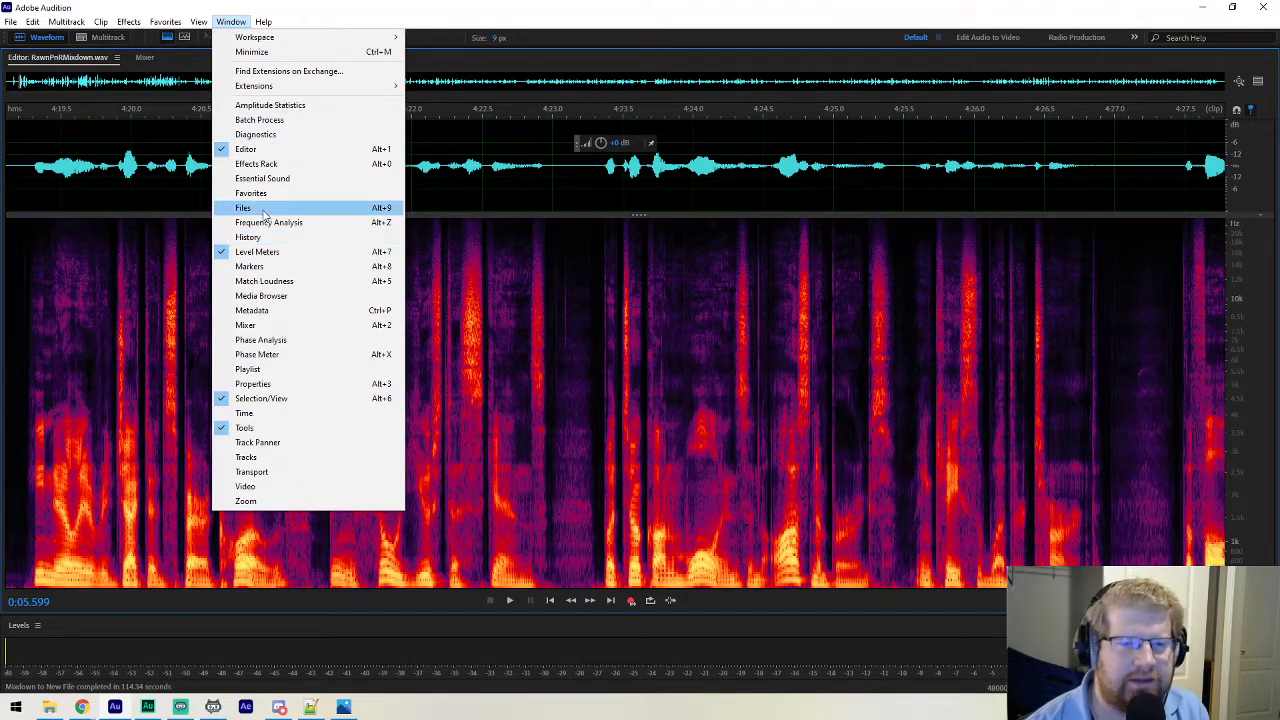
{"action": "left_click", "coordinate": [243, 207]}
{"action": "left_click", "coordinate": [232, 22]}
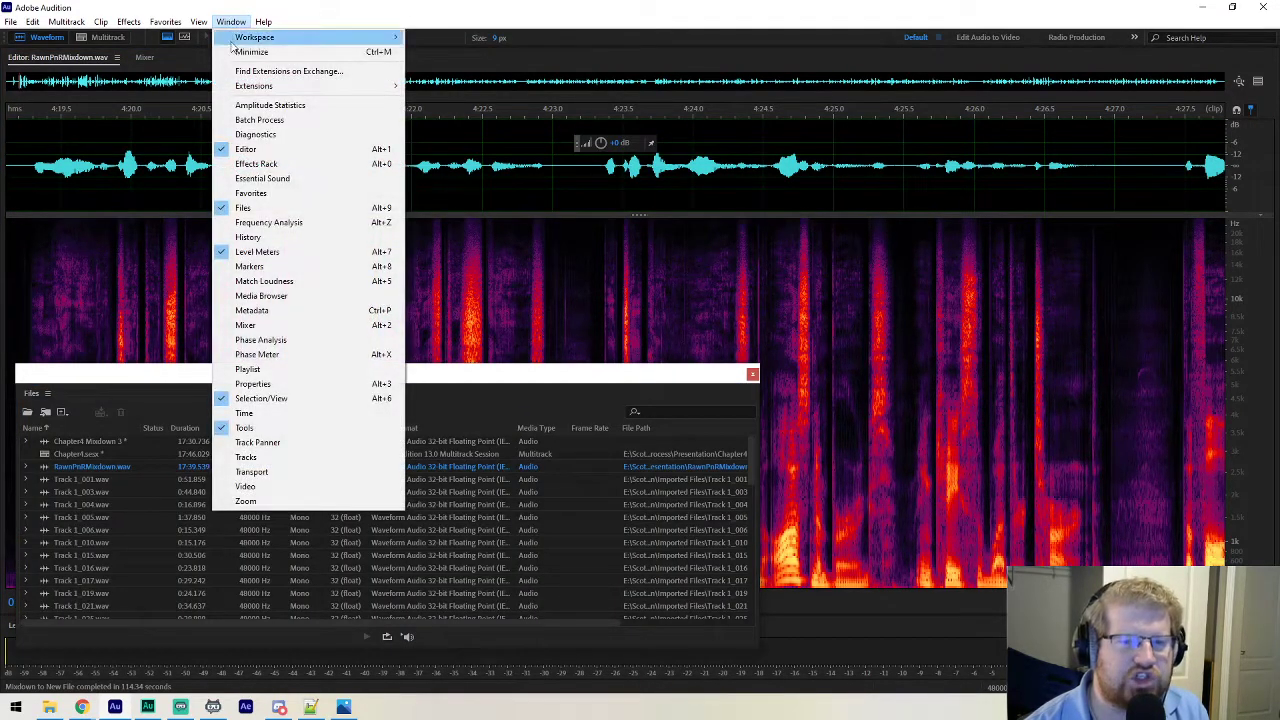
{"action": "left_click", "coordinate": [285, 105]}
{"action": "left_click", "coordinate": [230, 24]}
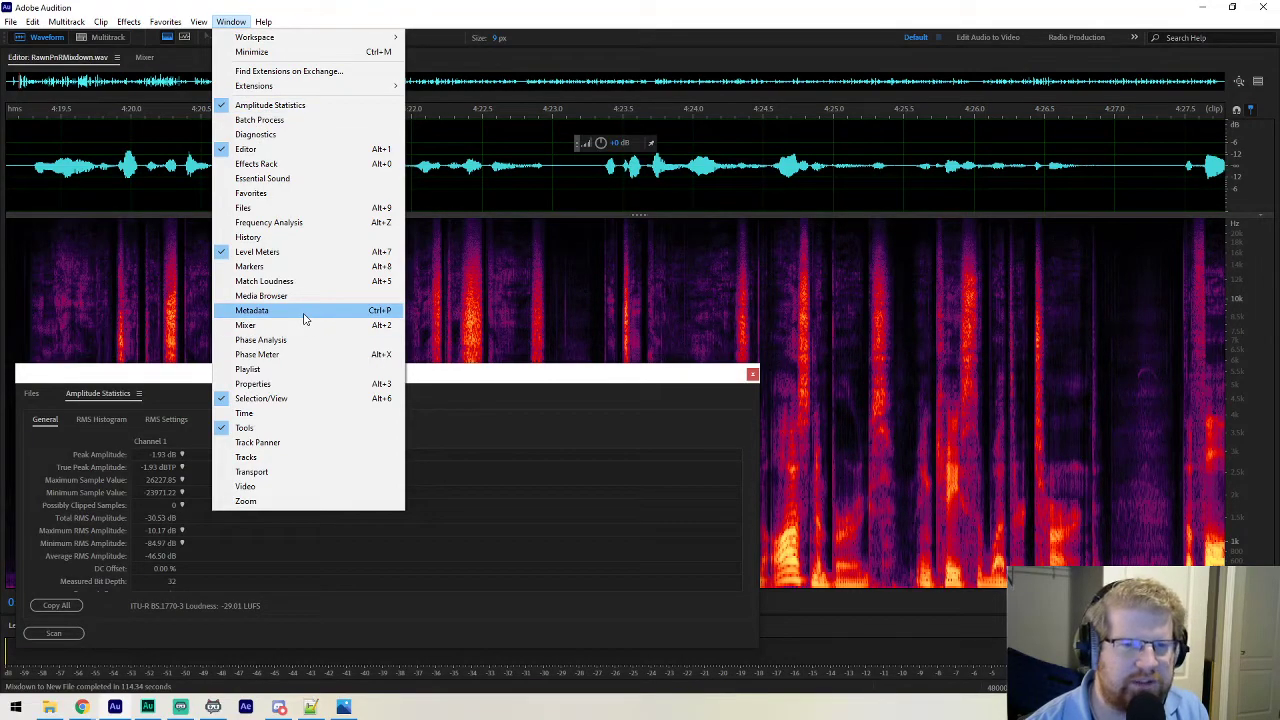
{"action": "left_click", "coordinate": [299, 167]}
{"action": "left_click", "coordinate": [231, 22]}
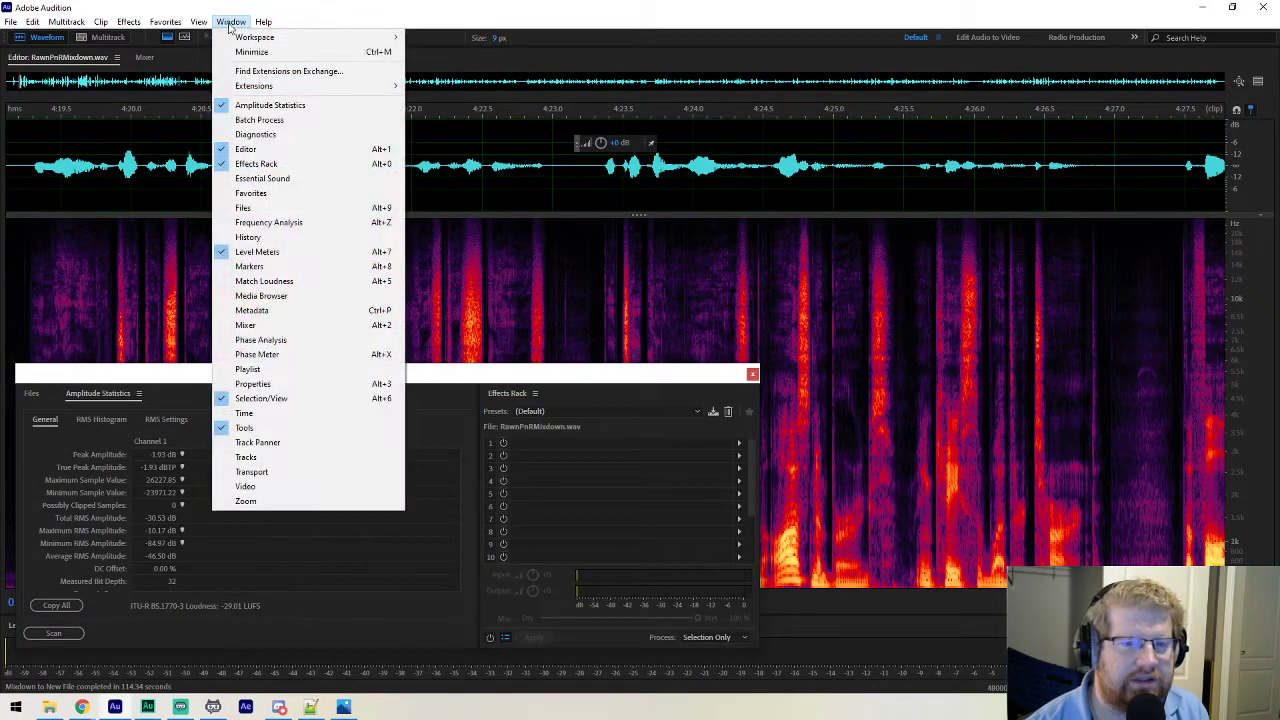
{"action": "left_click", "coordinate": [274, 193]}
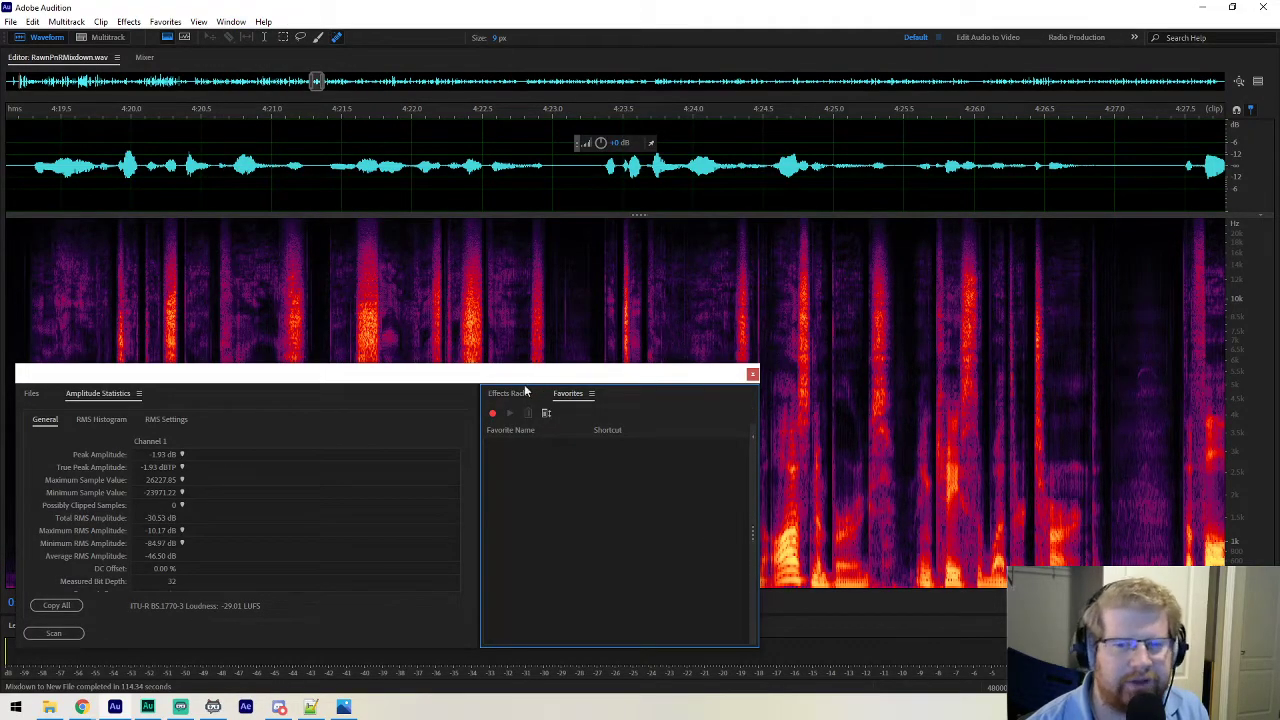
Open the full Chapter4 Mixdown 3 waveform and scan its amplitude statistics.
{"action": "left_click", "coordinate": [524, 392]}
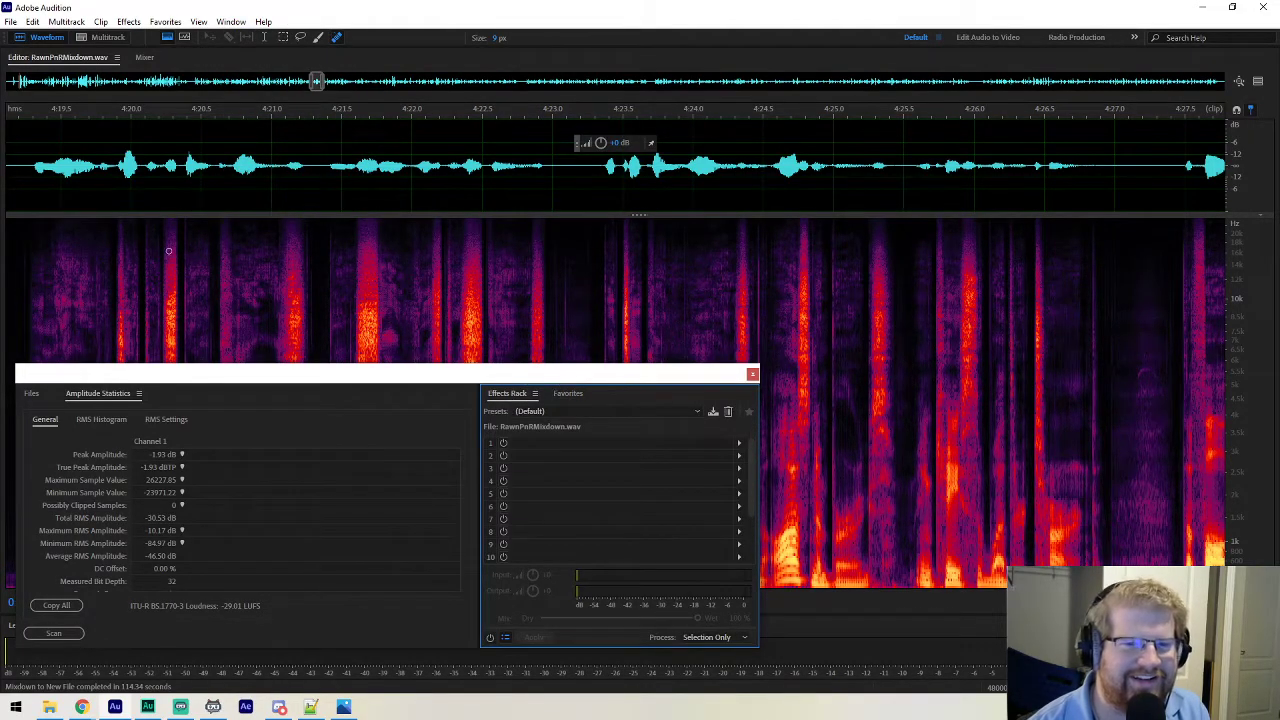
{"action": "left_click", "coordinate": [44, 392]}
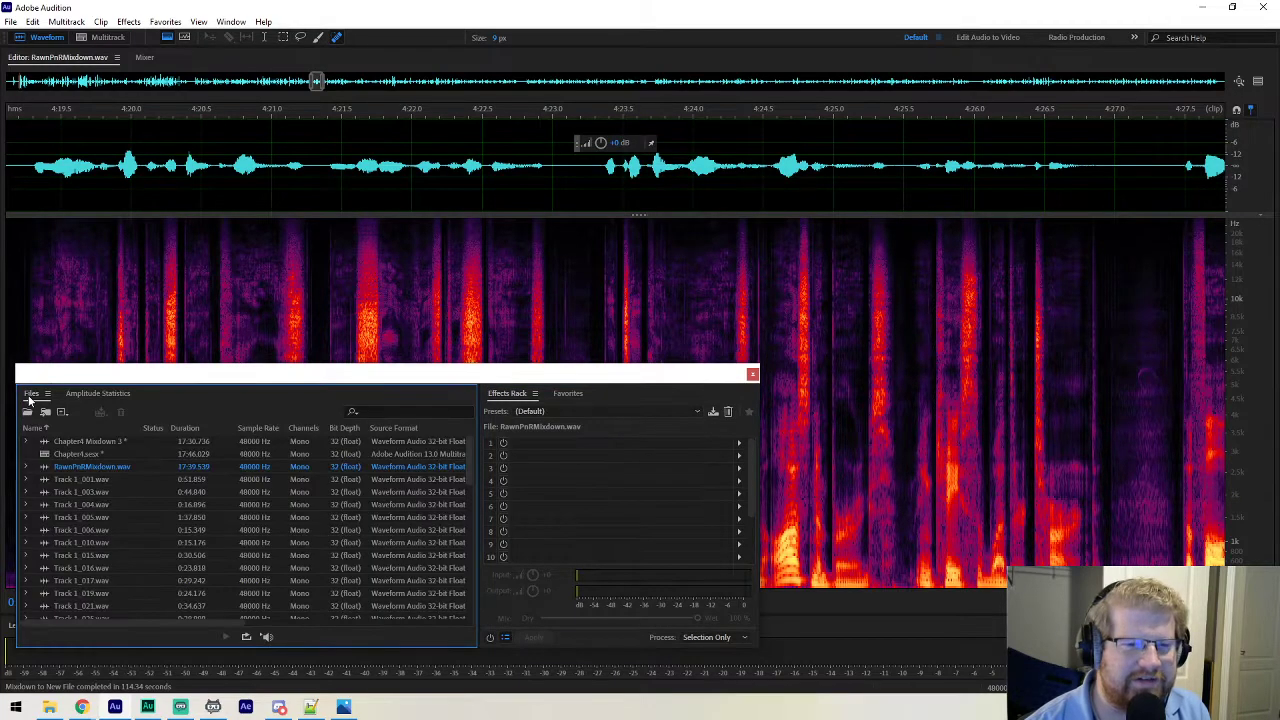
{"action": "double_click", "coordinate": [111, 443]}
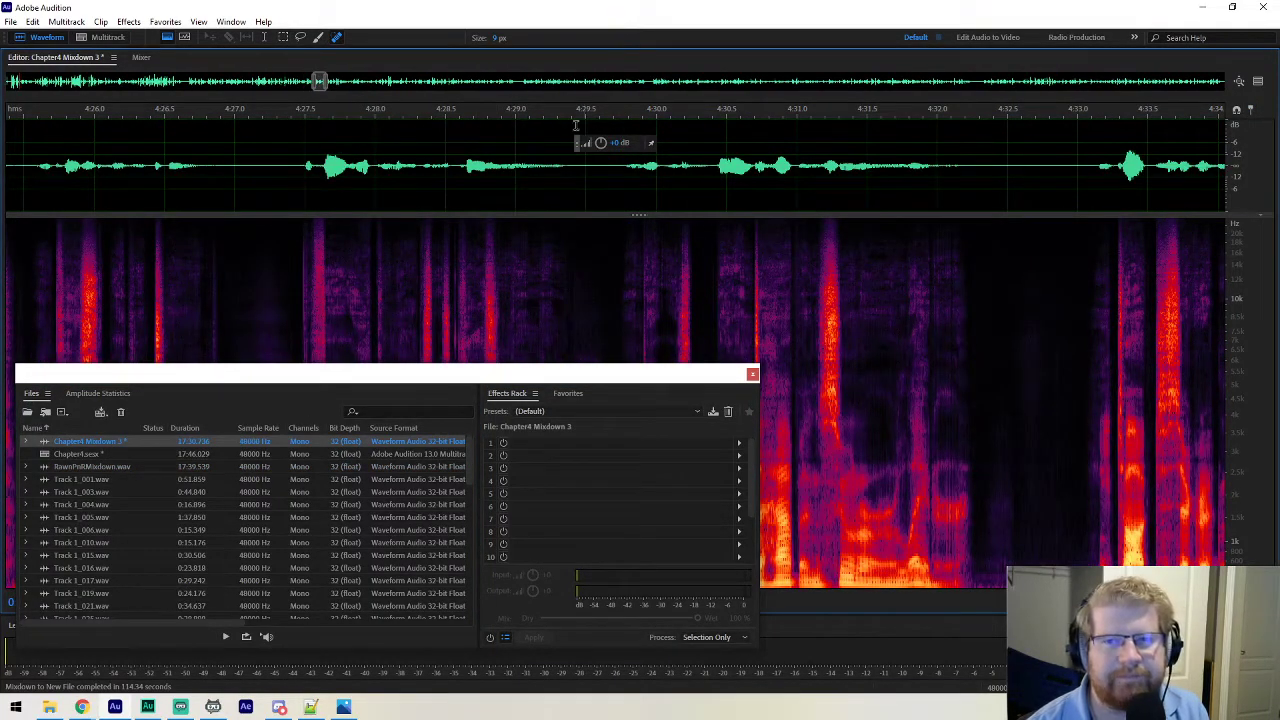
{"action": "scroll", "coordinate": [306, 80], "scroll_direction": "down", "scroll_amount": 10}
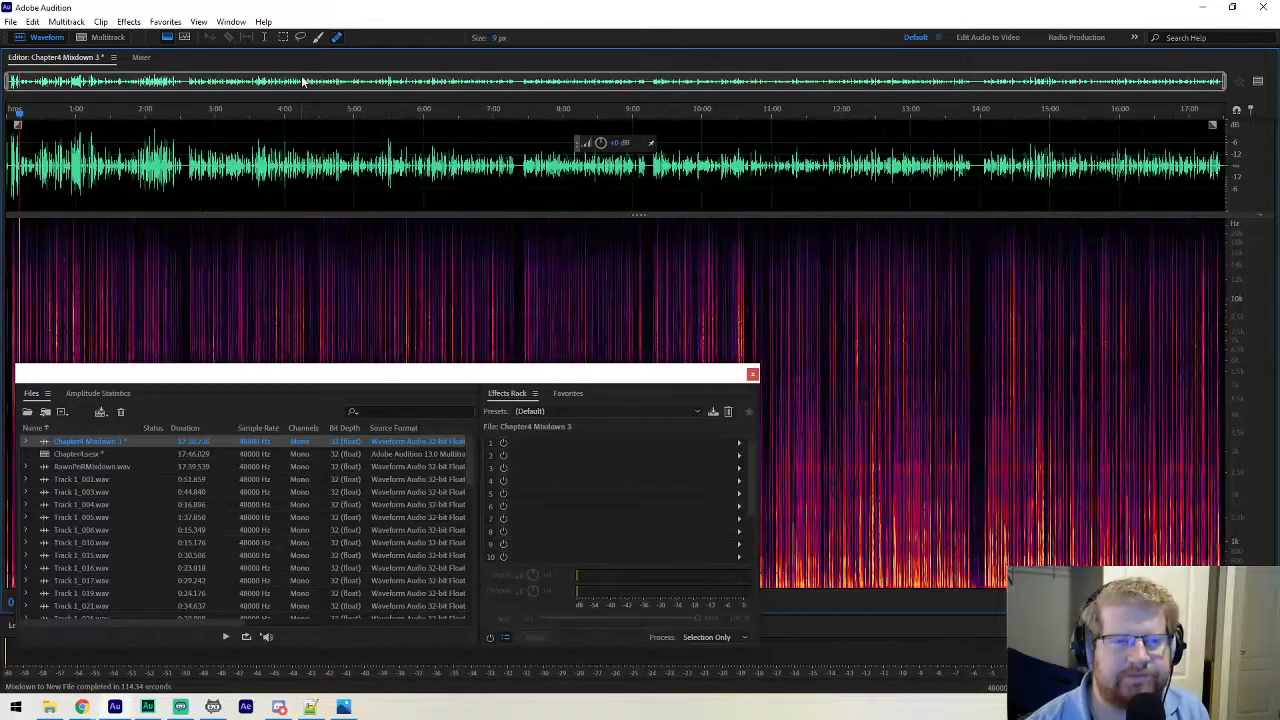
{"action": "left_click", "coordinate": [102, 393]}
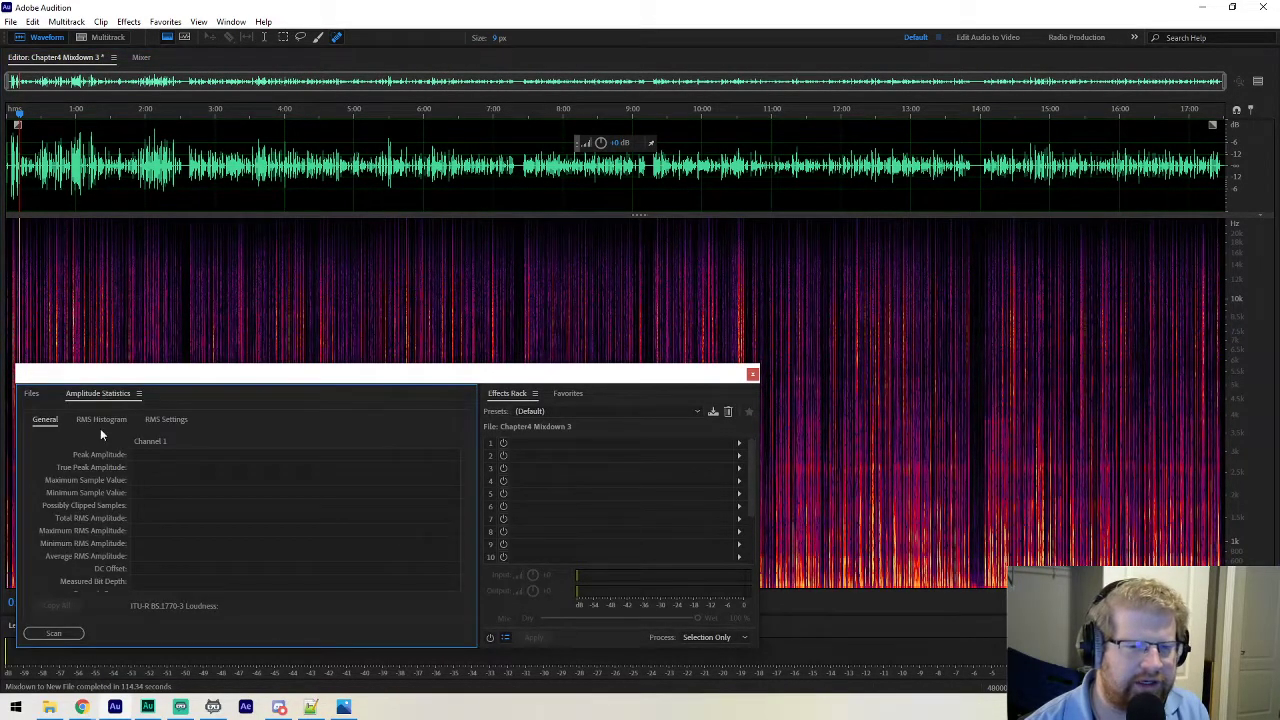
{"action": "left_click", "coordinate": [60, 634]}
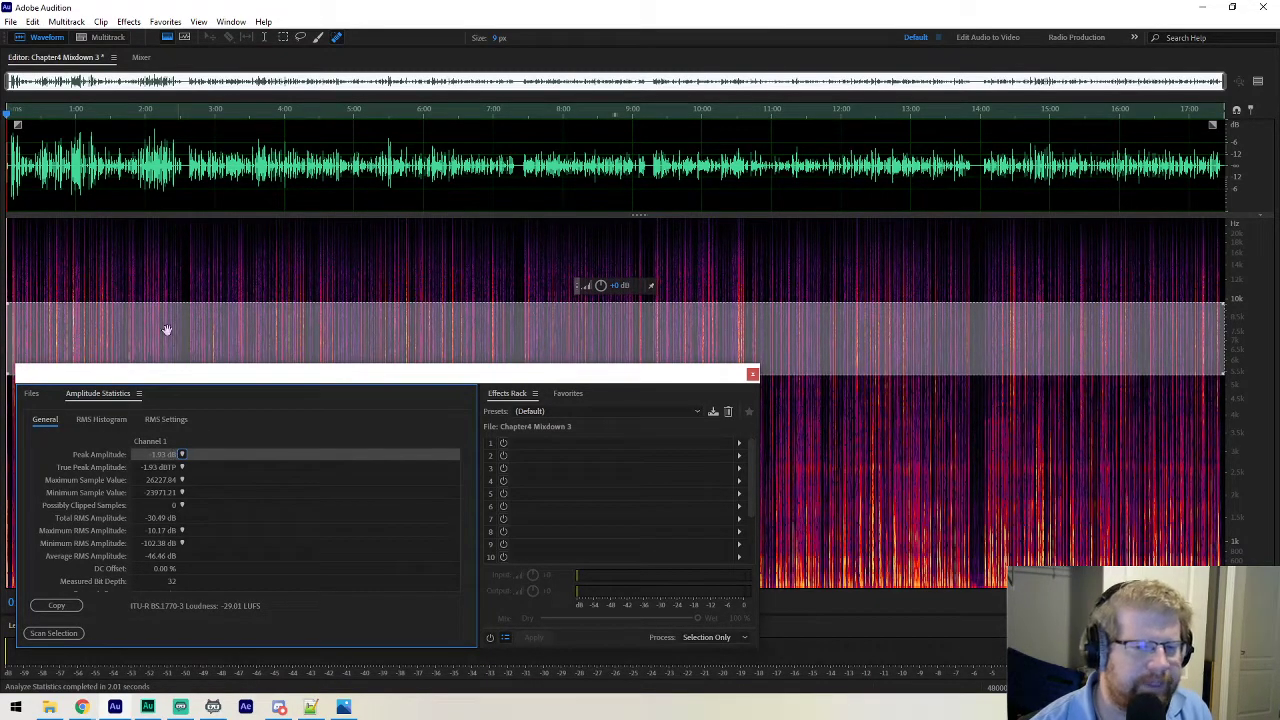
Return to the Chapter4 multitrack session and show the whole timeline without the floating panels.
{"action": "left_click", "coordinate": [31, 394]}
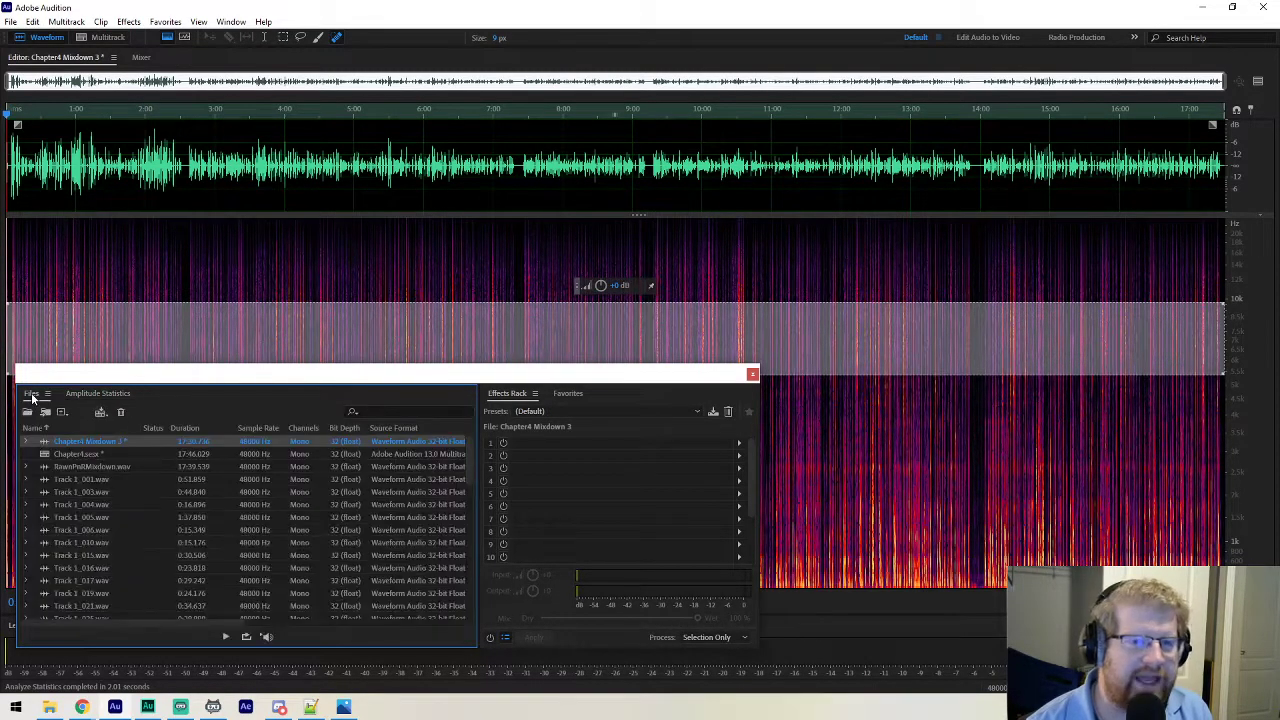
{"action": "double_click", "coordinate": [86, 454]}
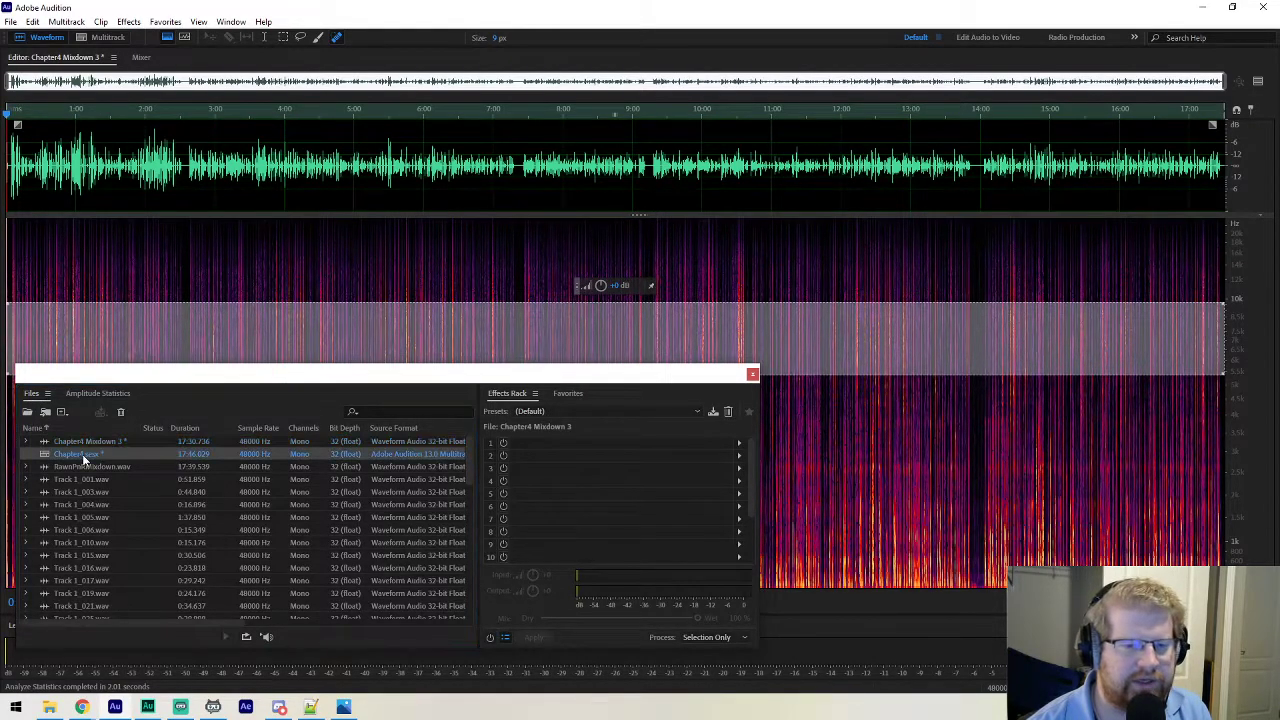
{"action": "double_click", "coordinate": [131, 440]}
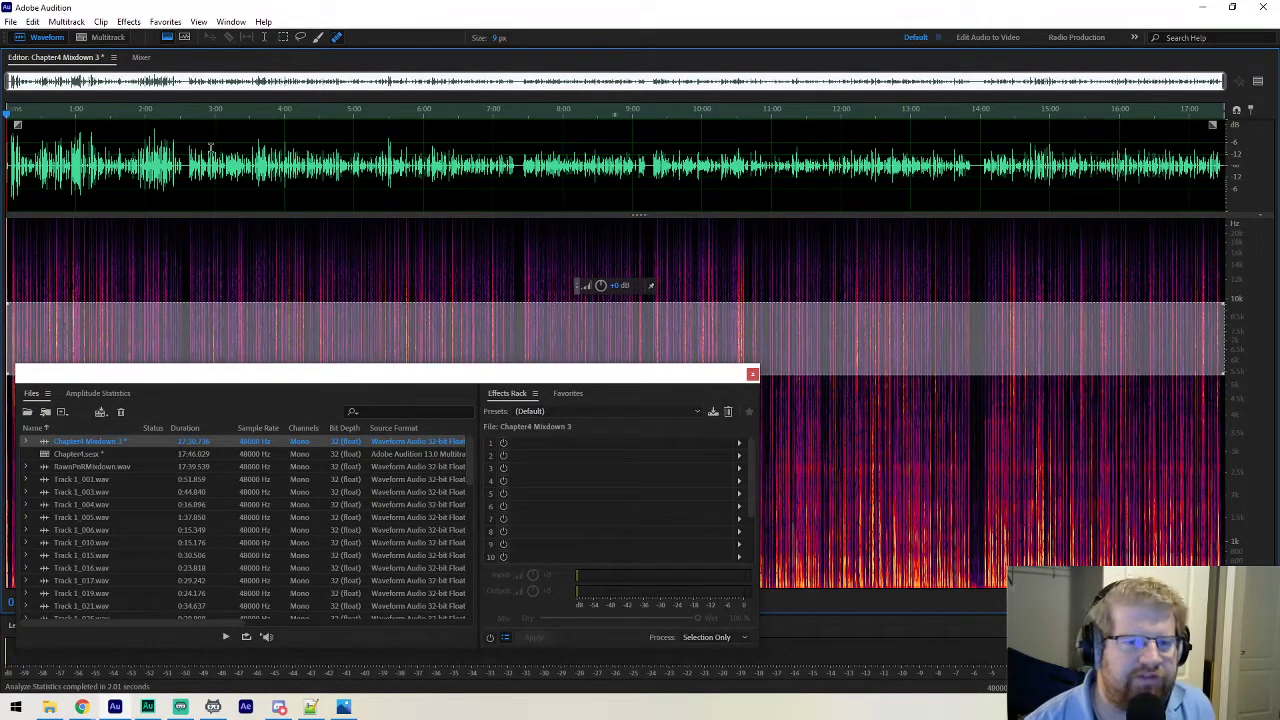
{"action": "left_click", "coordinate": [112, 40]}
{"action": "left_click_drag", "start_coordinate": [446, 376], "coordinate": [0, 357]}
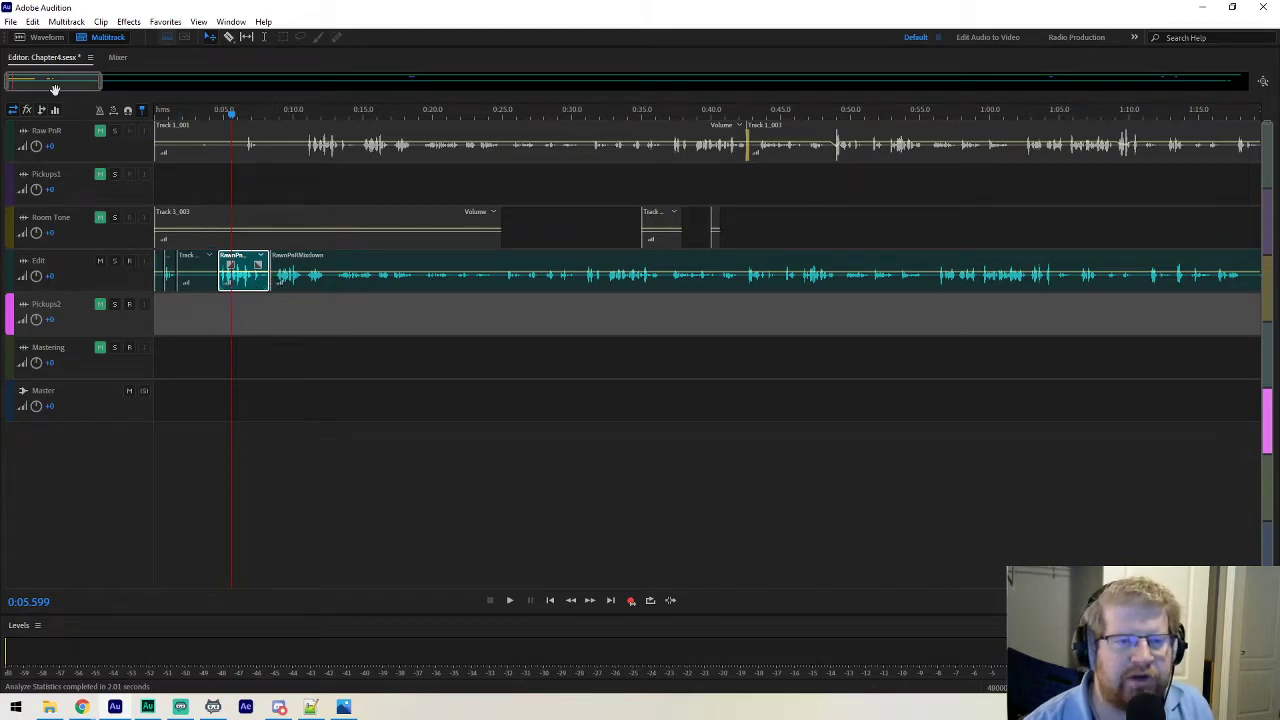
{"action": "scroll", "coordinate": [55, 86], "scroll_direction": "down", "scroll_amount": 9}
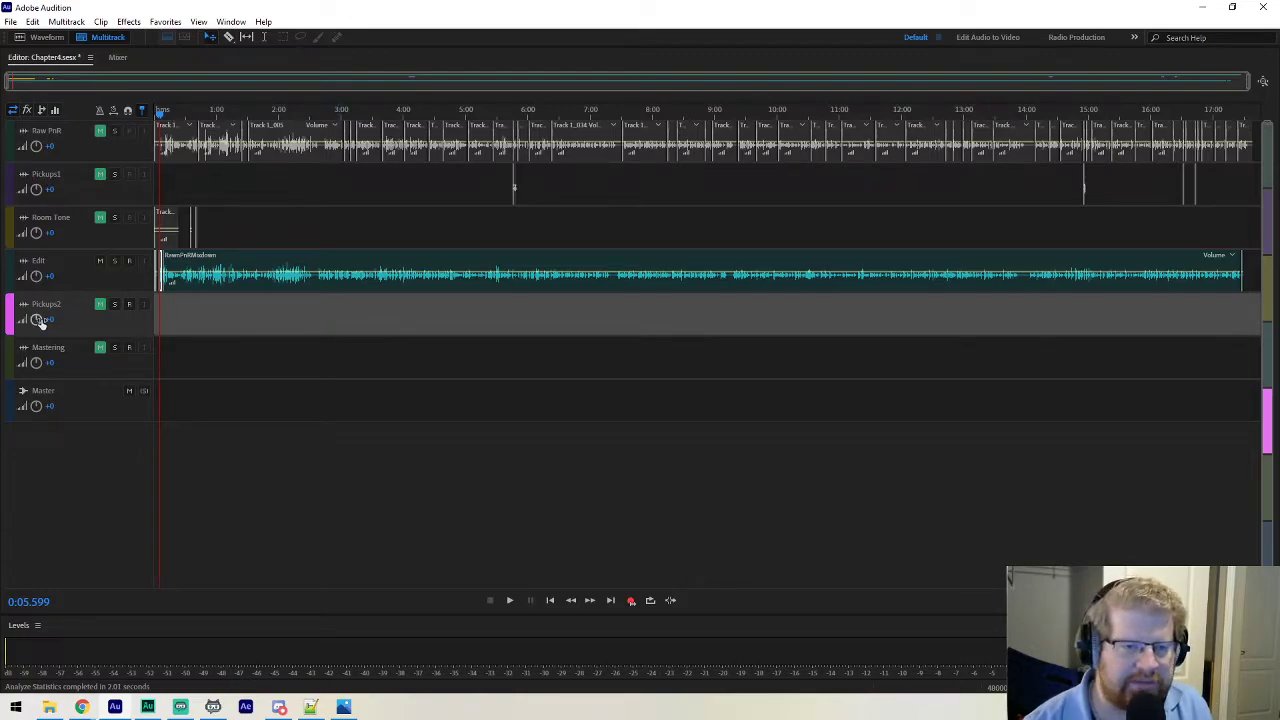
Move the Pickups2 track above Raw PnR and return it to its place below Edit.
{"action": "left_click_drag", "start_coordinate": [8, 312], "coordinate": [9, 147]}
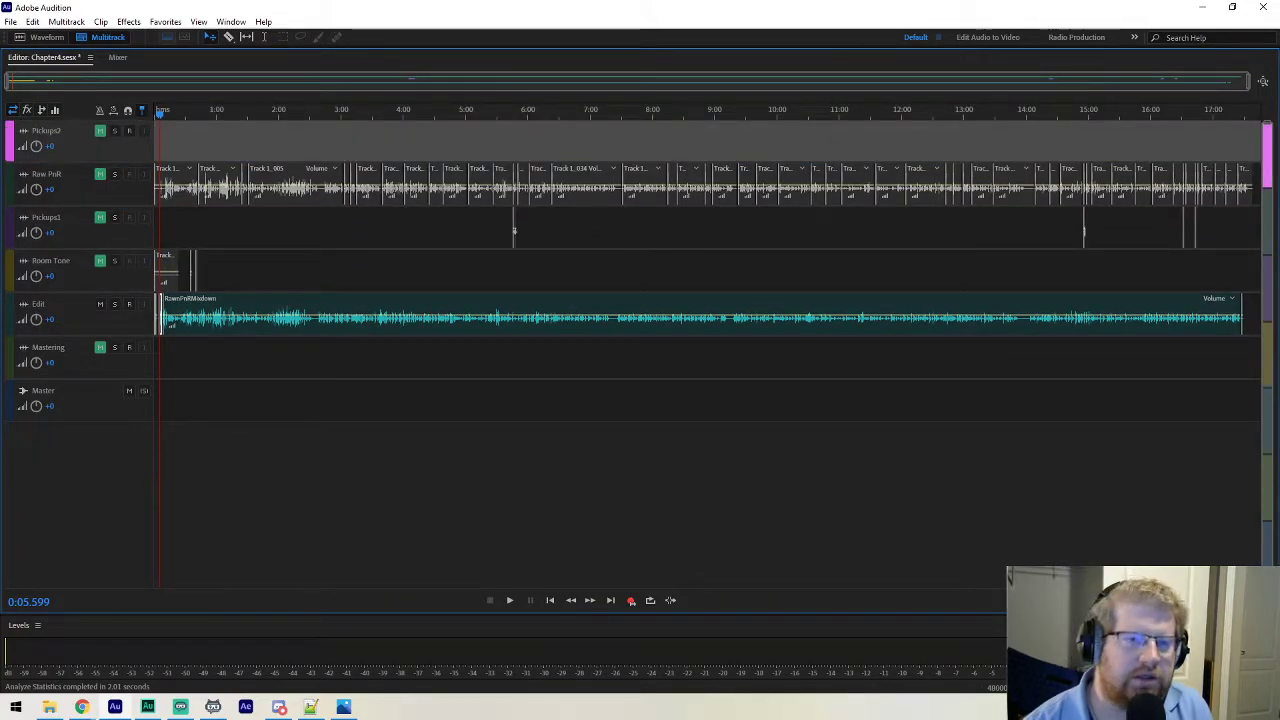
{"action": "left_click_drag", "start_coordinate": [9, 135], "coordinate": [14, 331]}
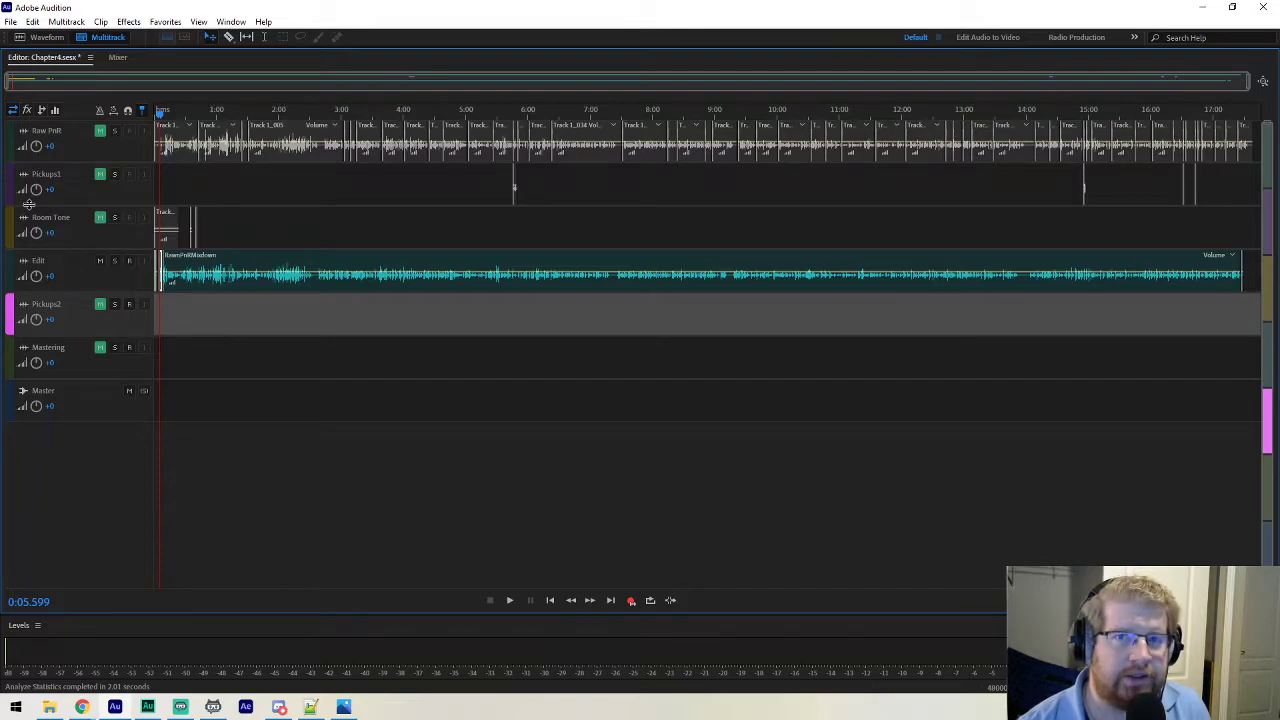
Save the Chapter4 Mixdown 3 waveform as ProofedMixdown.wav in the Presentation folder, in Wave PCM format.
{"action": "left_click", "coordinate": [46, 37]}
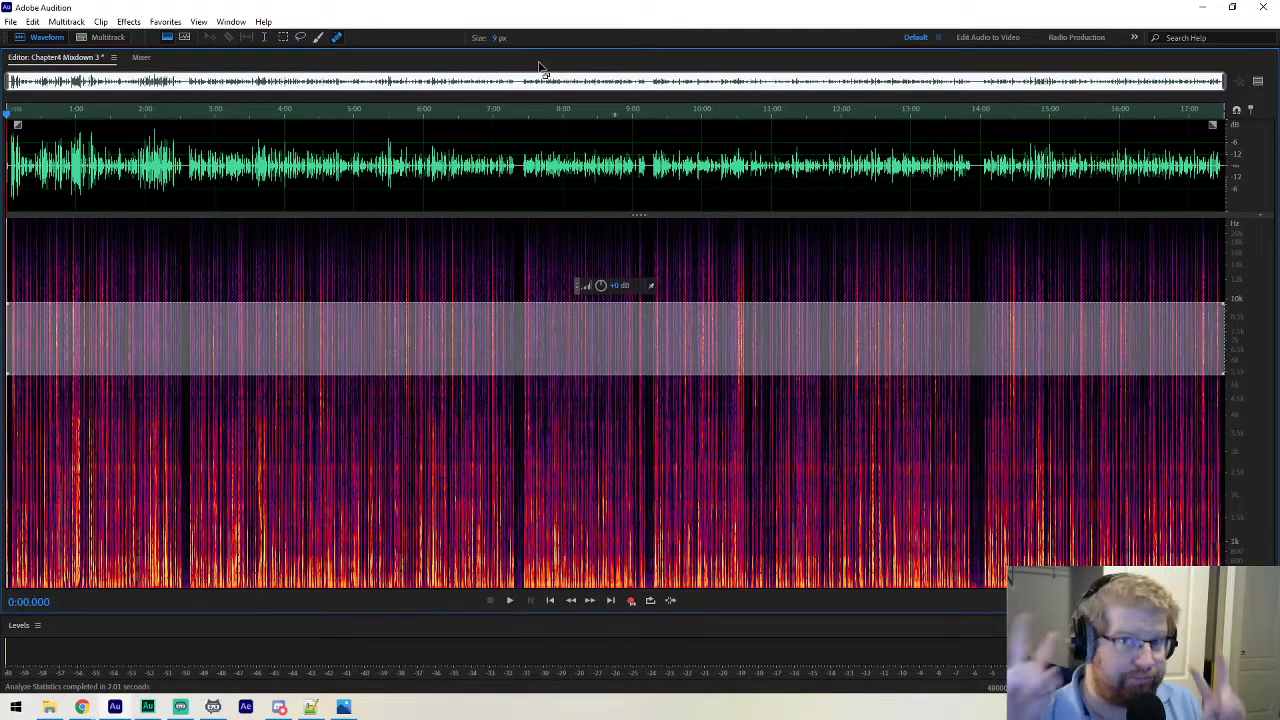
{"action": "key", "text": "ctrl+shift+s"}
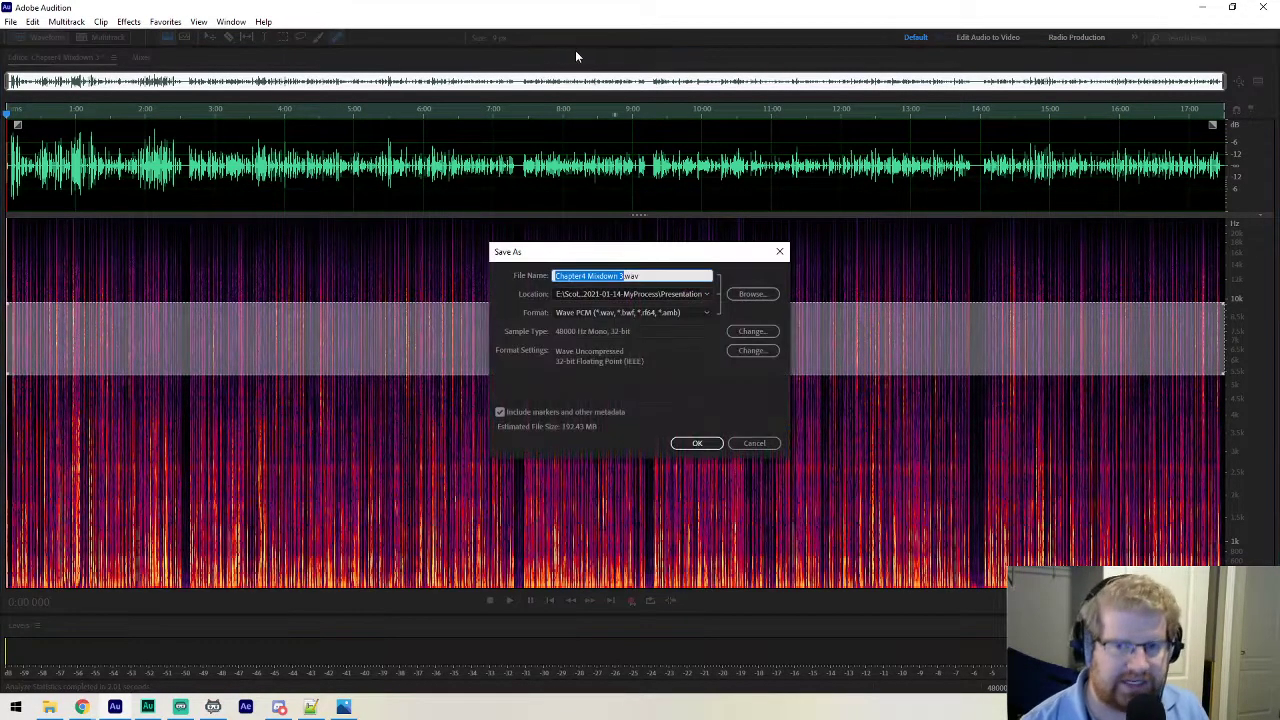
{"action": "key", "text": "Right"}
{"action": "key", "text": "BackSpace"}
{"action": "key", "text": "BackSpace"}
{"action": "key", "text": "ctrl+Left"}
{"action": "key", "text": "ctrl+shift+Left"}
{"action": "type", "text": "Proofed"}
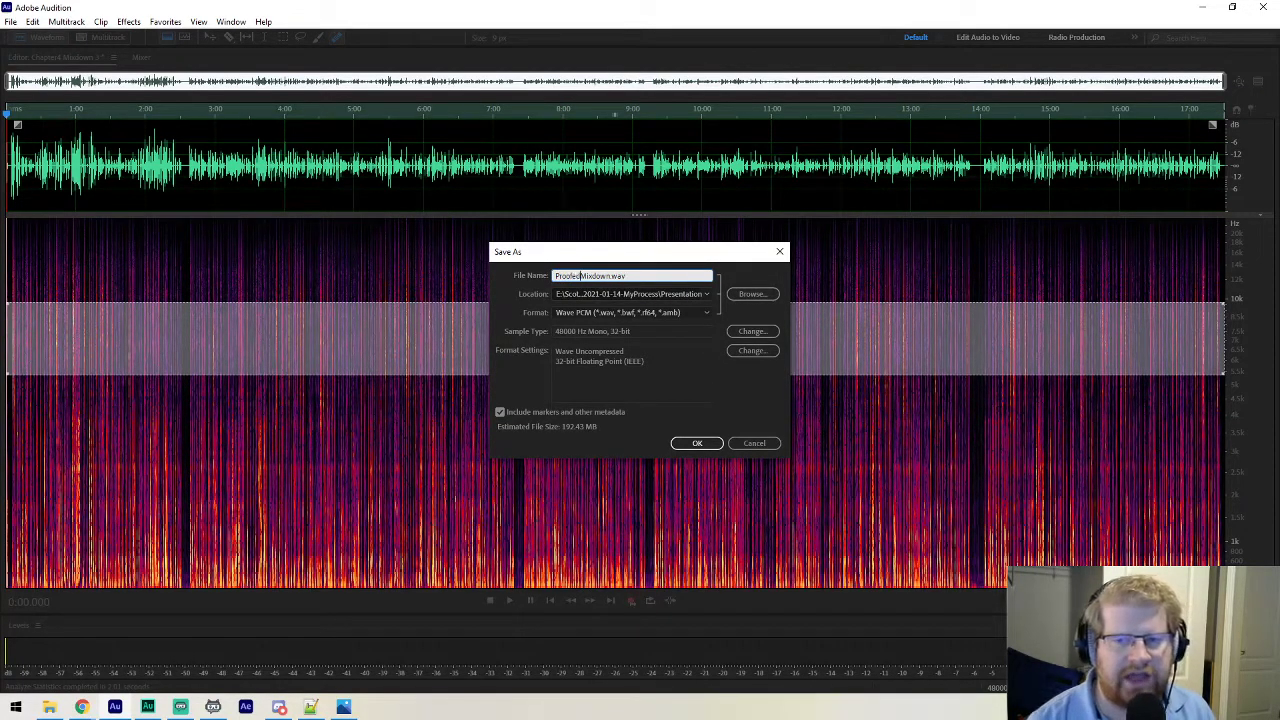
{"action": "left_click", "coordinate": [741, 295]}
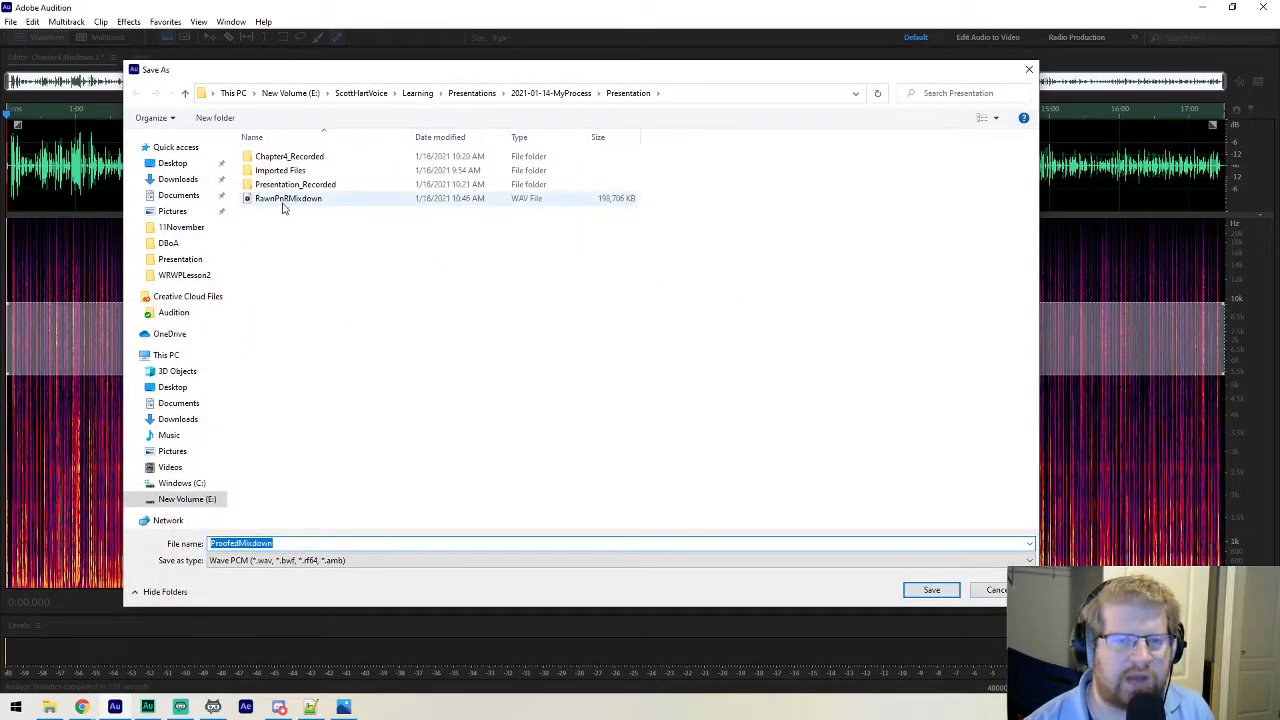
{"action": "left_click", "coordinate": [928, 591]}
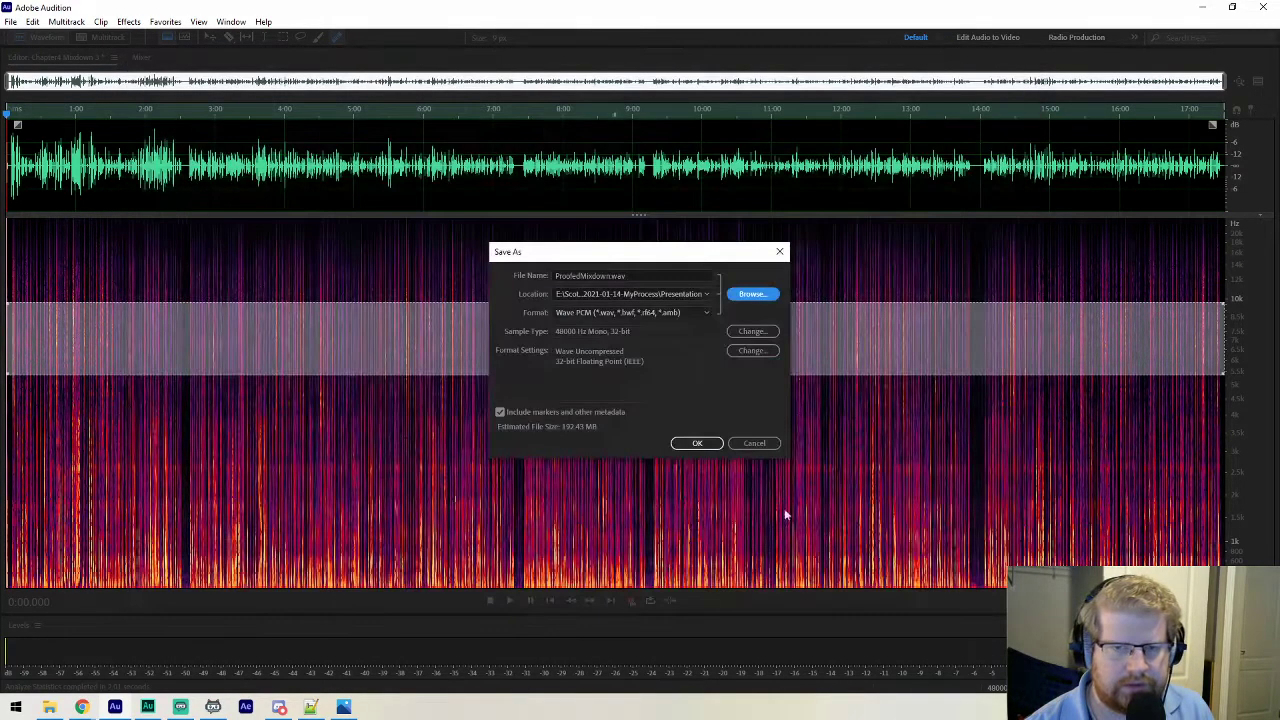
{"action": "left_click", "coordinate": [698, 443]}
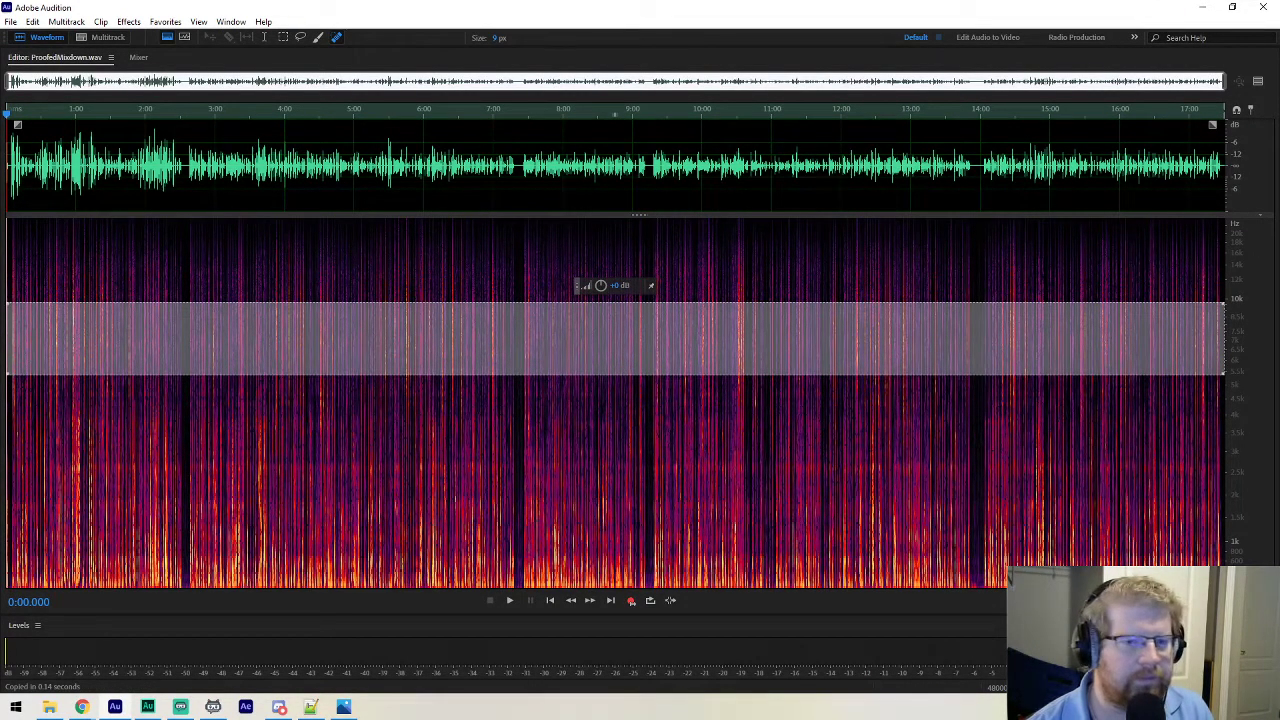
Place ProofedMixdown at the start of the Mastering track, and swap the mutes so Mastering plays instead of Edit.
{"action": "key", "text": "0"}
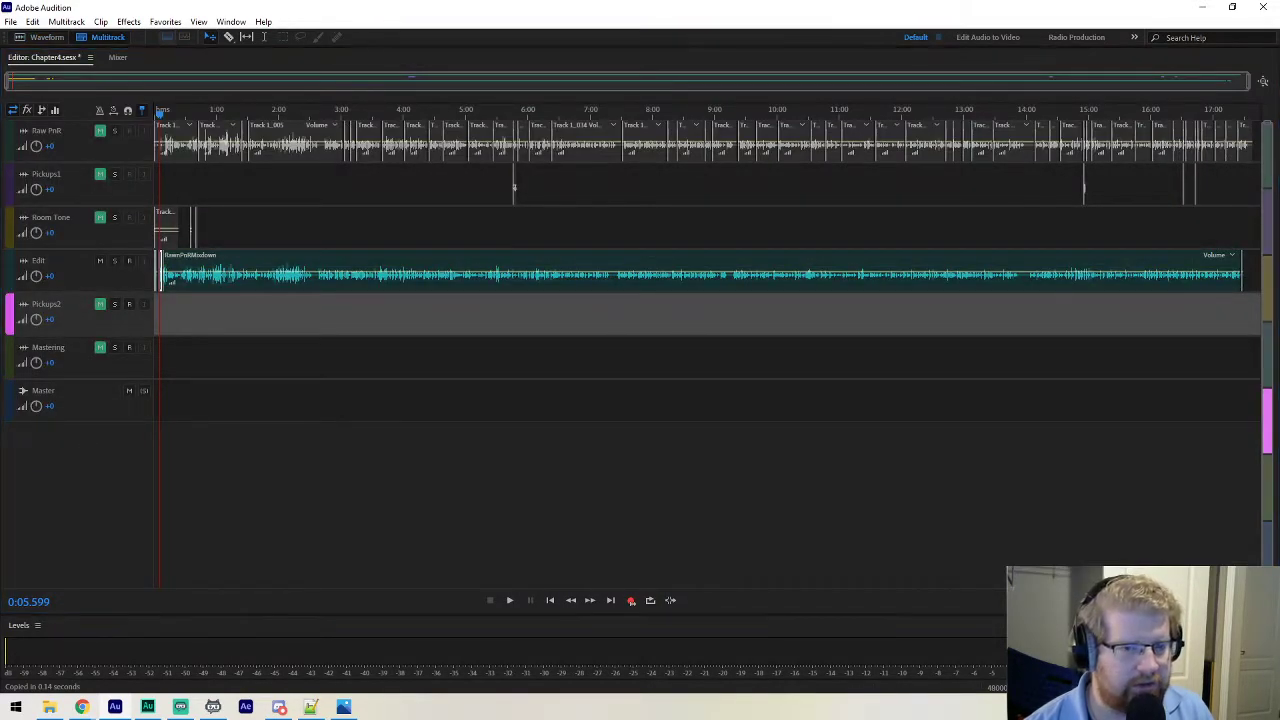
{"action": "left_click_drag", "start_coordinate": [2, 390], "coordinate": [108, 352]}
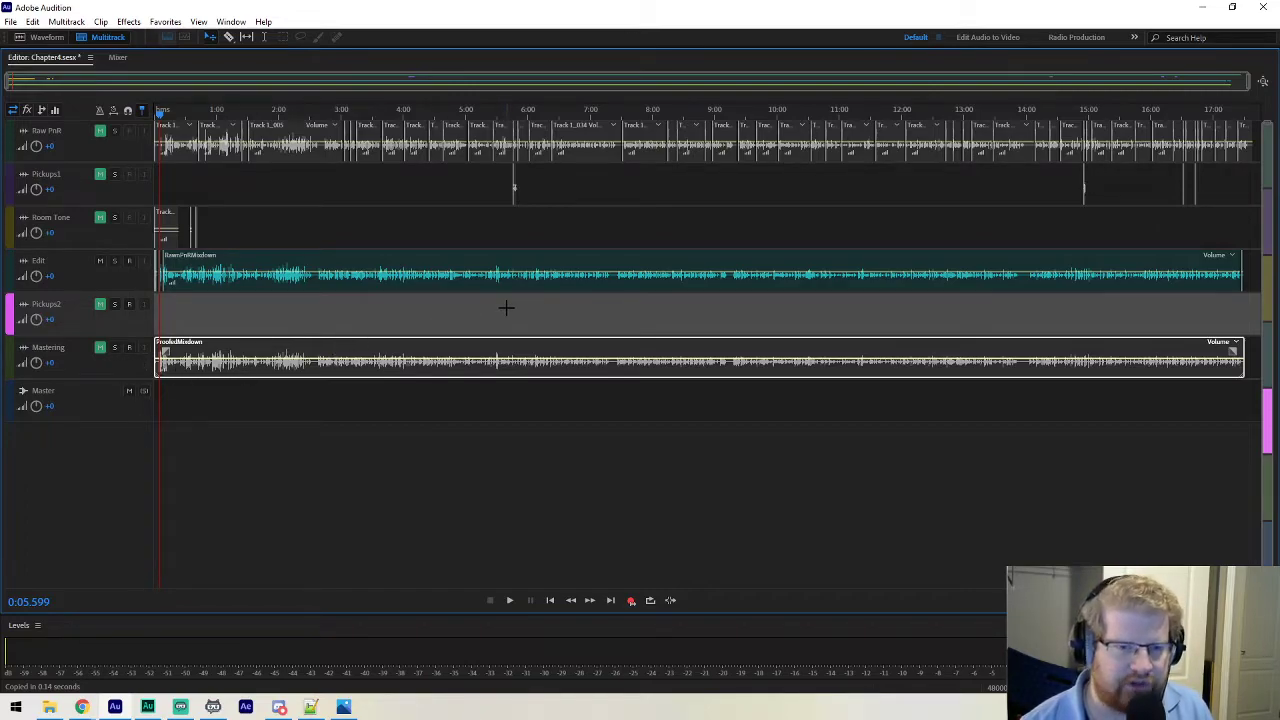
{"action": "left_click", "coordinate": [100, 261]}
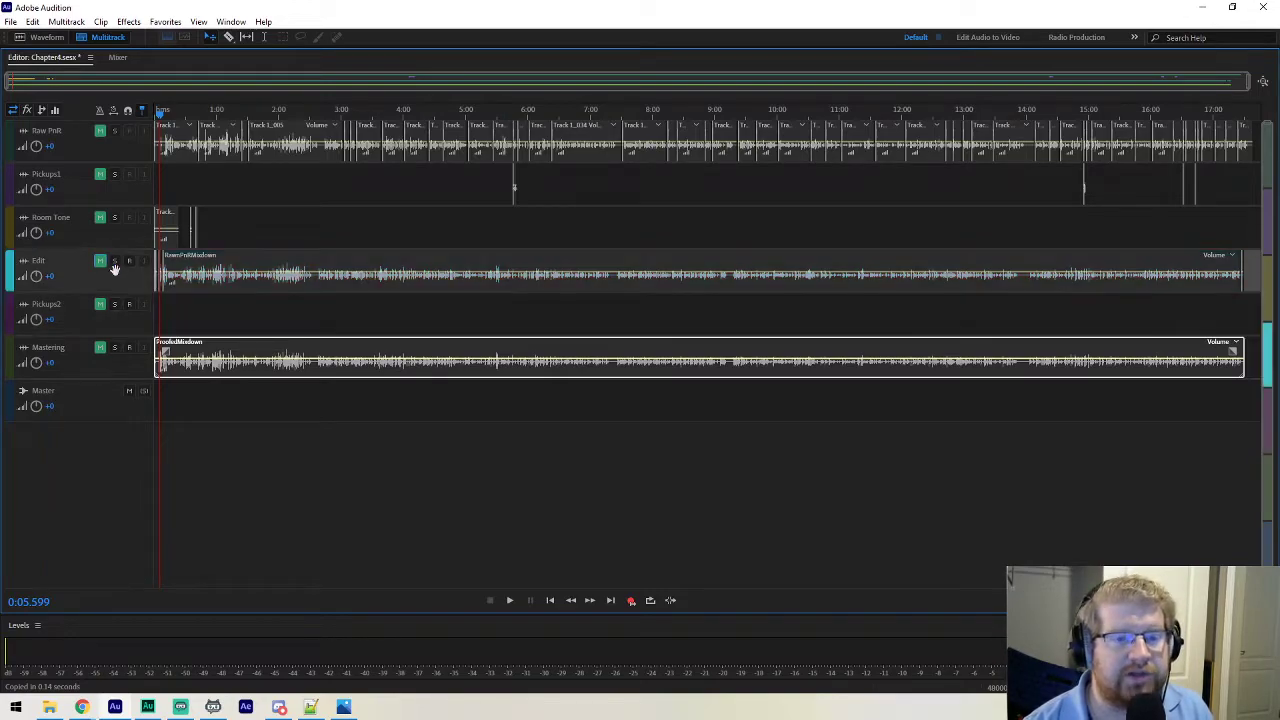
{"action": "left_click", "coordinate": [101, 353]}
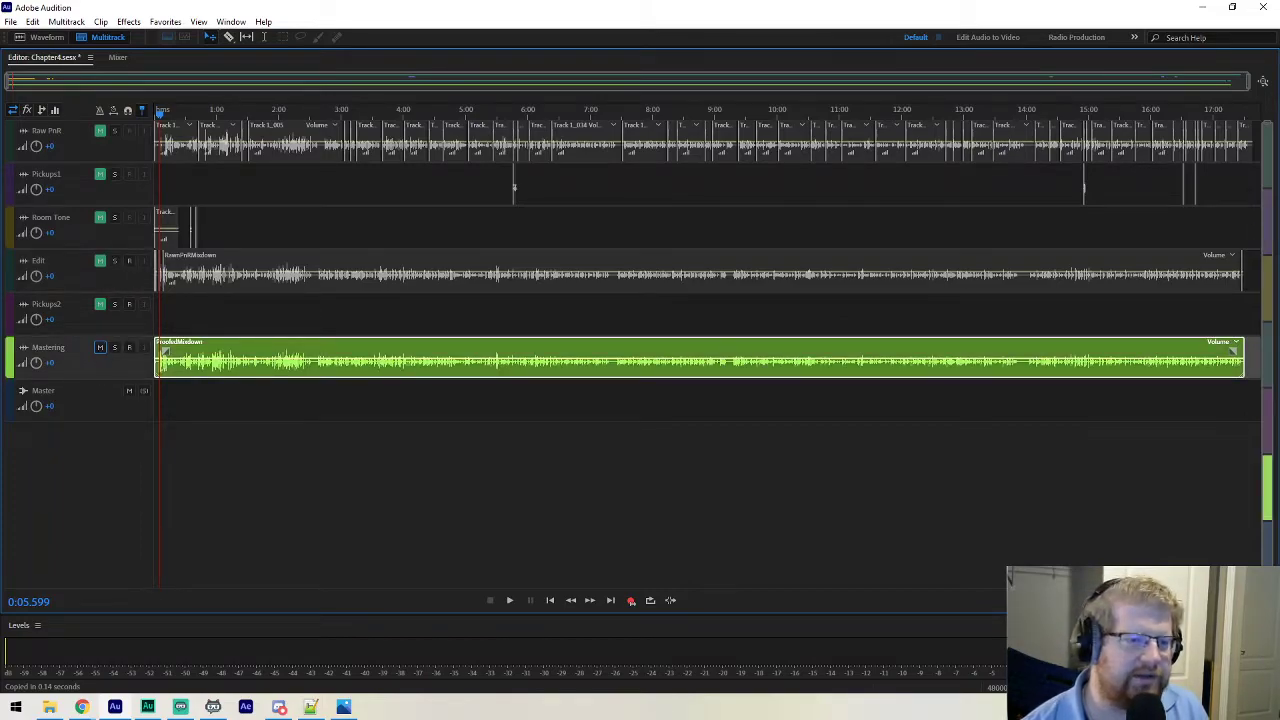
Show the floating Files and Effects Rack panels over the session, widen the rack and view the Edit track's effects.
{"action": "left_click_drag", "start_coordinate": [0, 250], "coordinate": [567, 217]}
{"action": "left_click", "coordinate": [578, 238]}
{"action": "left_click_drag", "start_coordinate": [537, 341], "coordinate": [254, 340]}
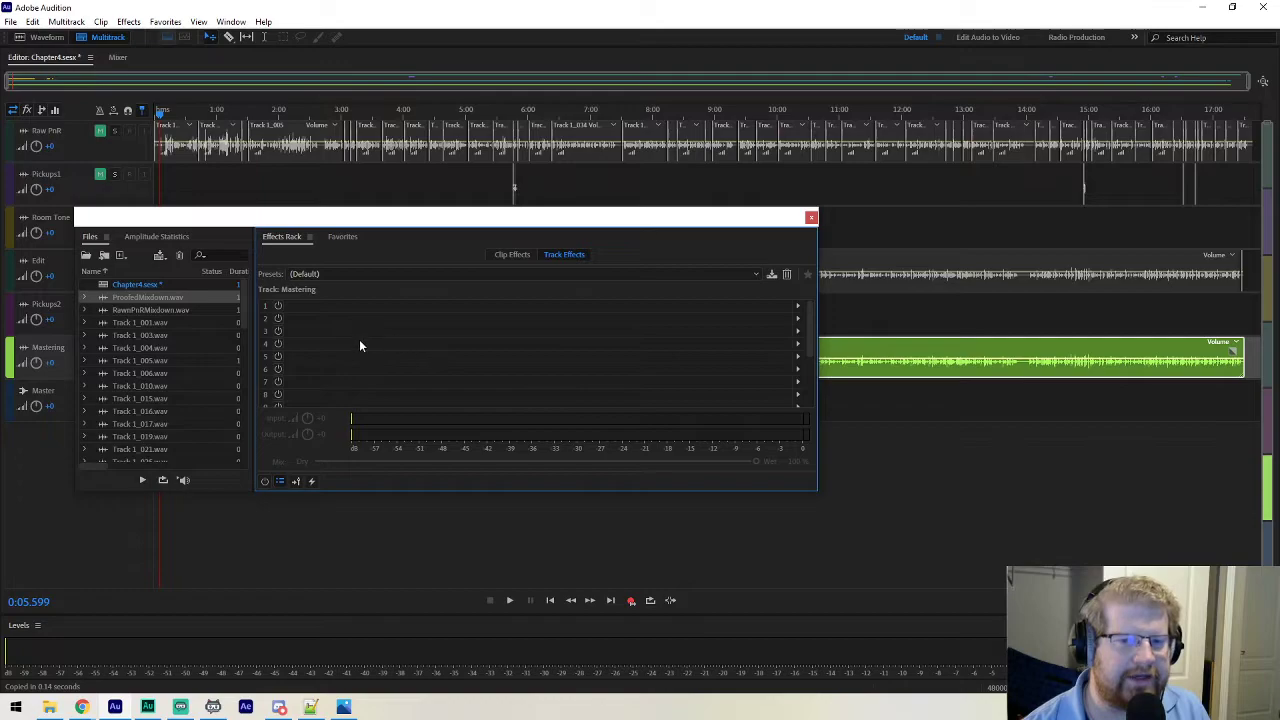
{"action": "left_click_drag", "start_coordinate": [220, 220], "coordinate": [445, 244]}
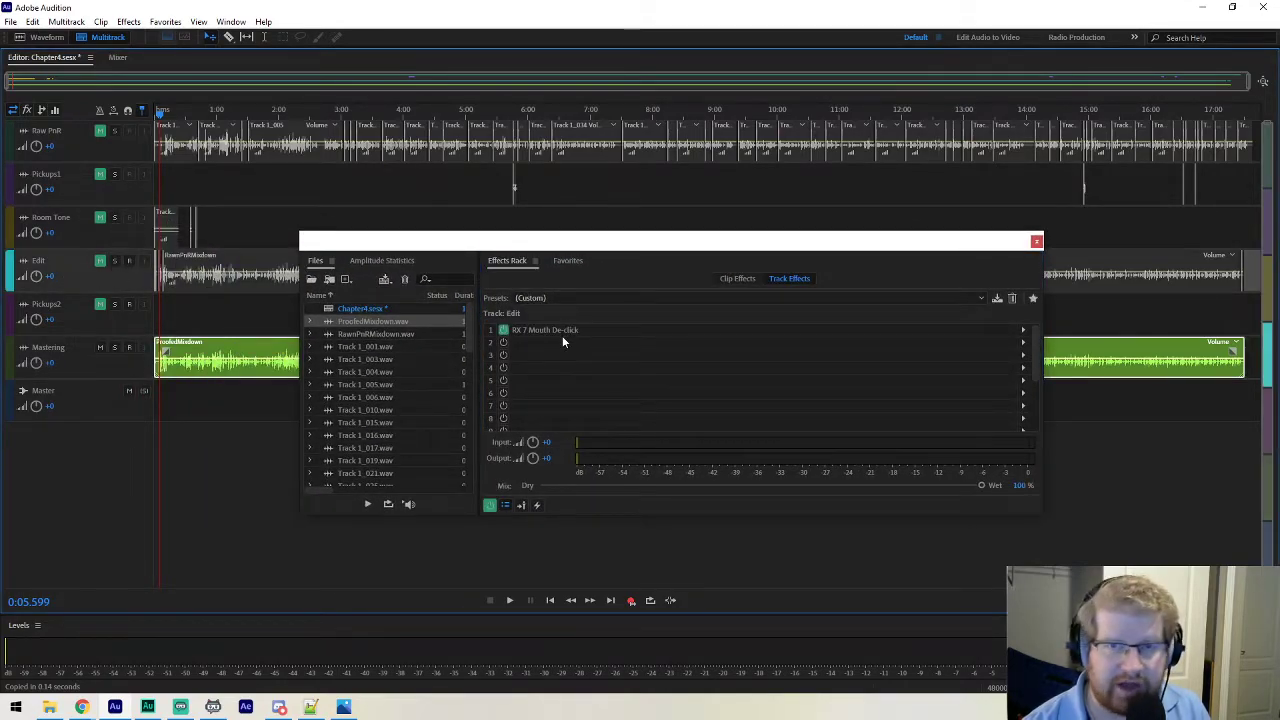
Check which rack presets are available for the Mastering track's effects.
{"action": "left_click", "coordinate": [77, 360]}
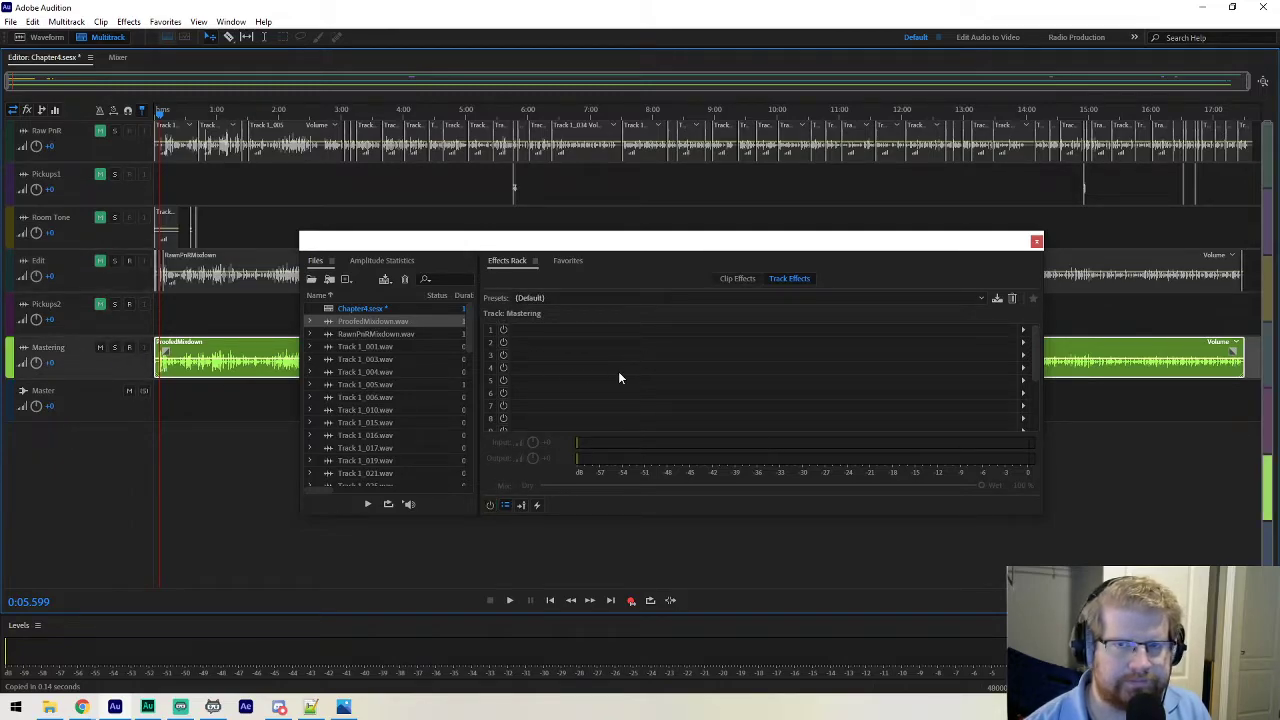
{"action": "left_click", "coordinate": [982, 297]}
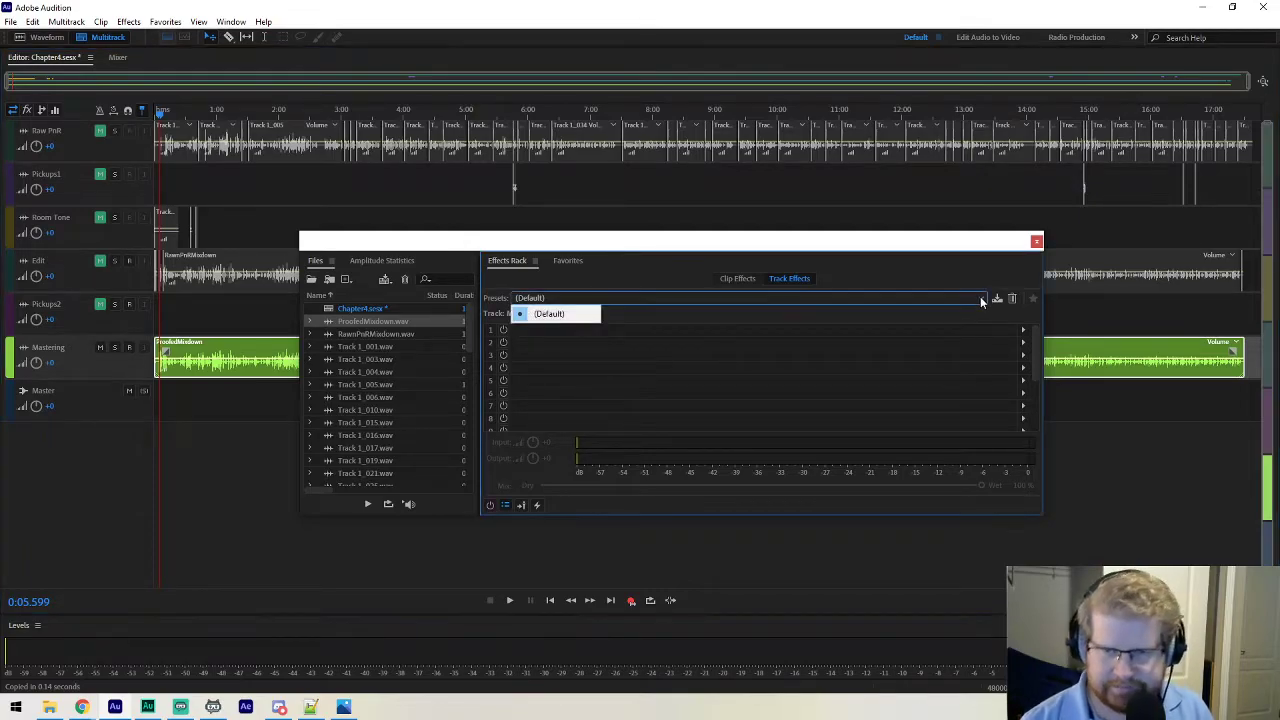
{"action": "left_click", "coordinate": [991, 311]}
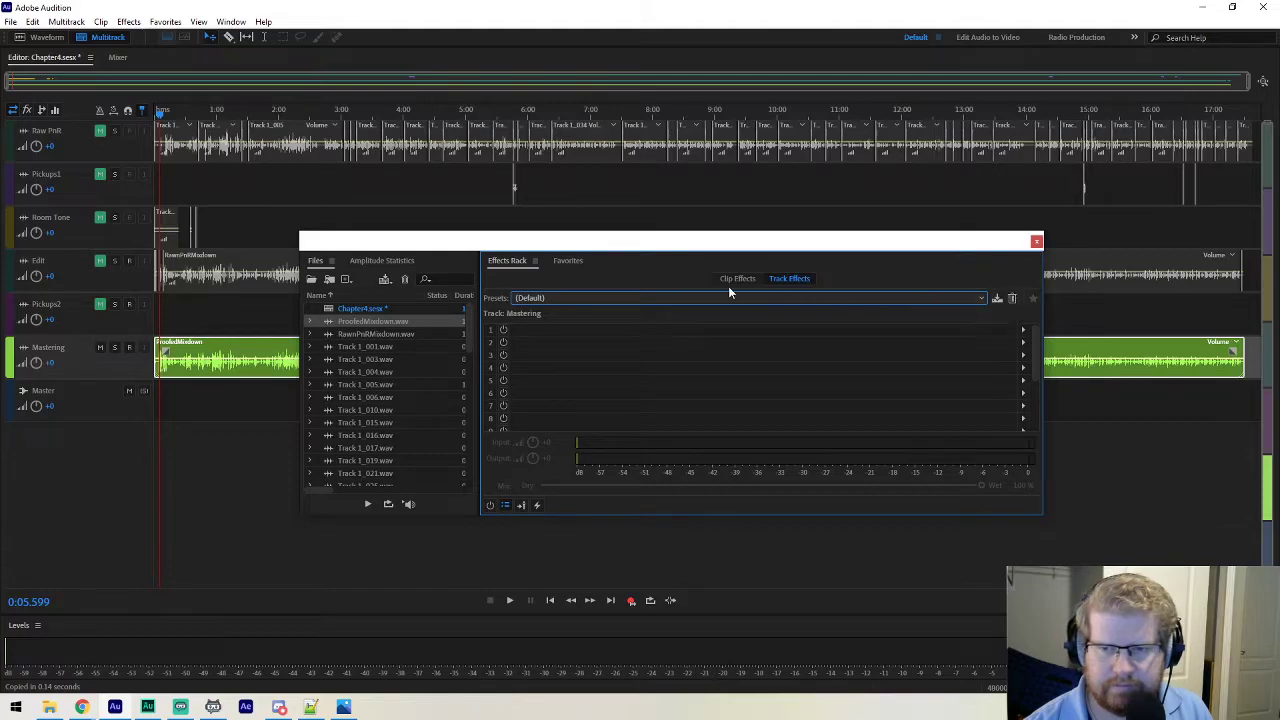
{"action": "left_click", "coordinate": [982, 297]}
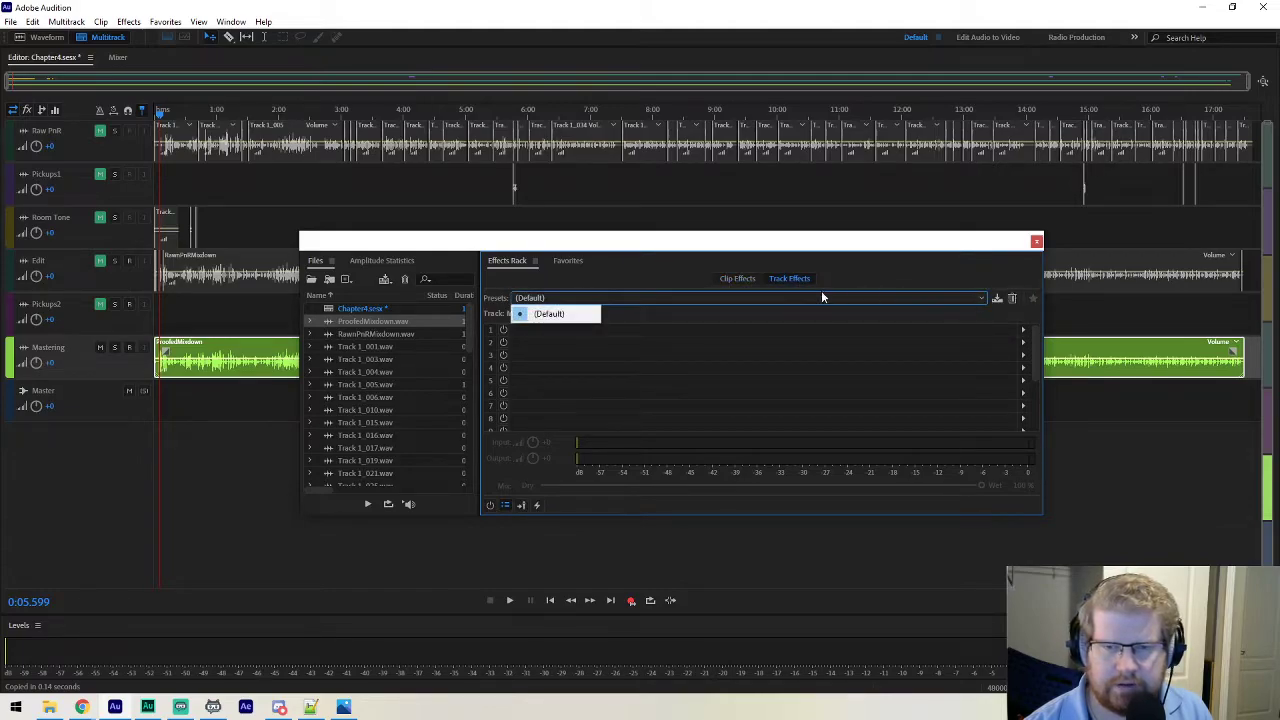
{"action": "left_click", "coordinate": [761, 321]}
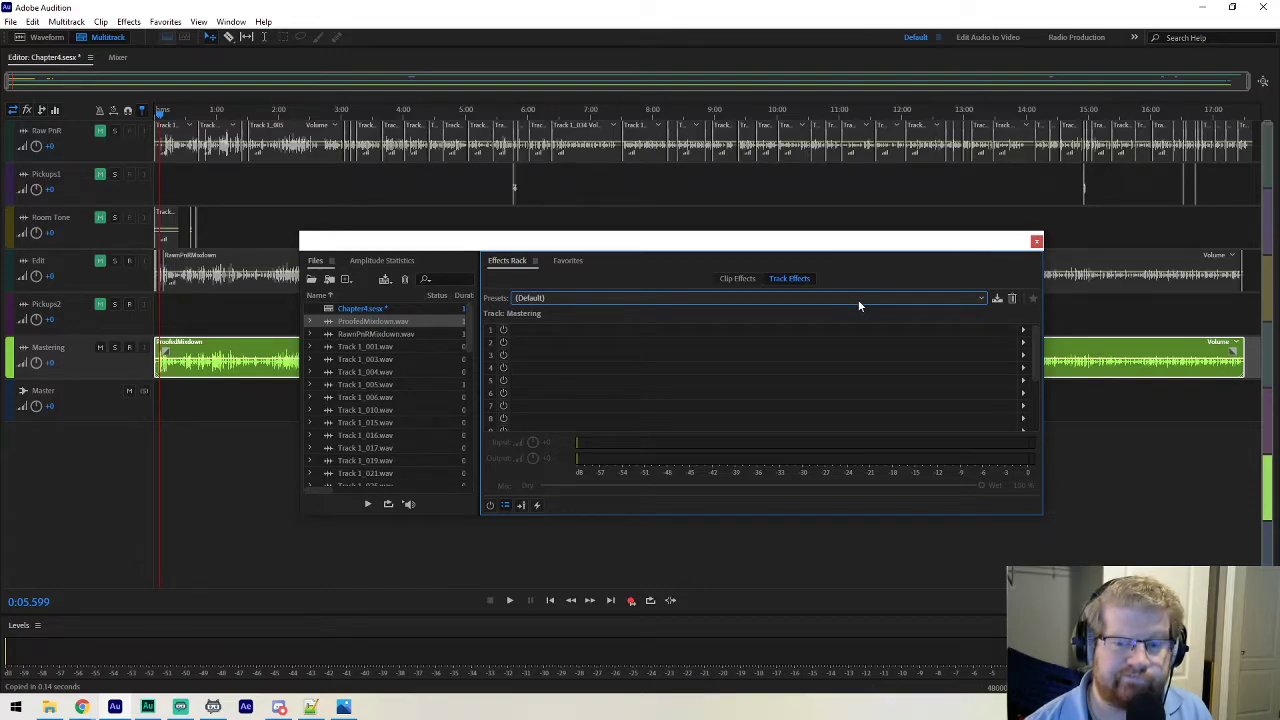
Insert the Ozone 9 VST3 effect in the first slot of the Mastering track's rack and shift the panels off its modules.
{"action": "left_click", "coordinate": [1023, 329]}
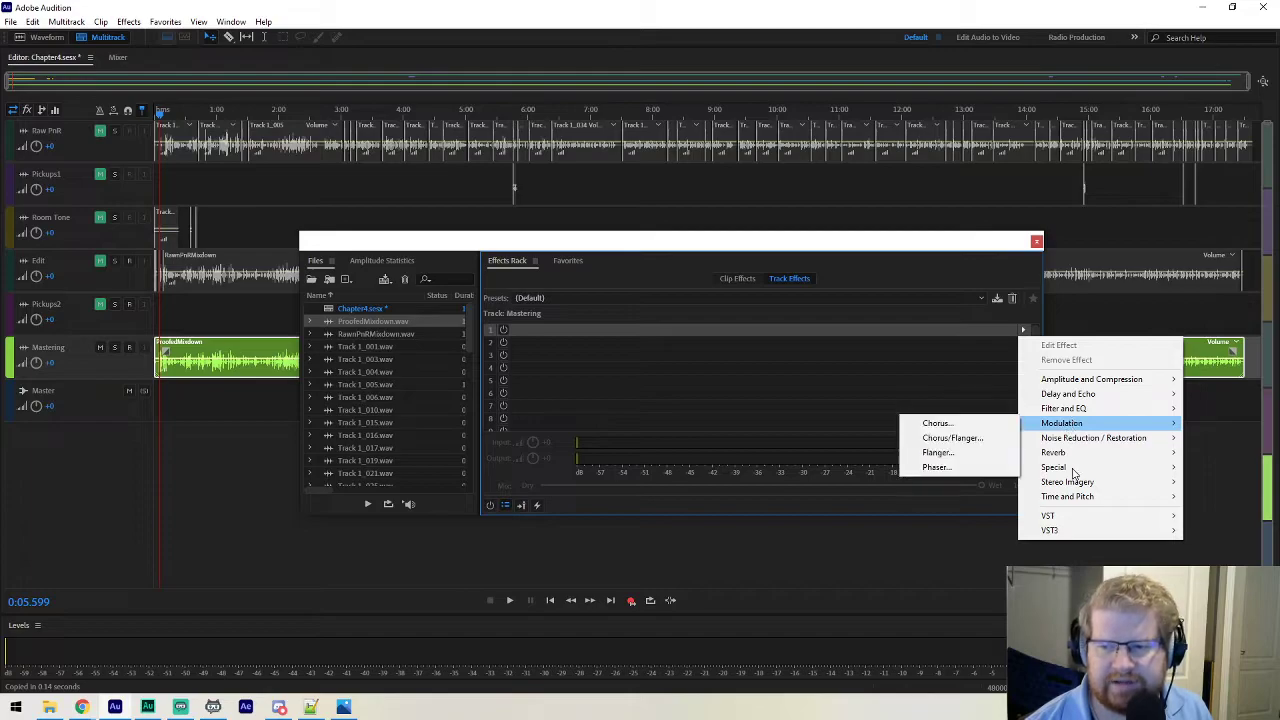
{"action": "mouse_move", "coordinate": [1100, 533]}
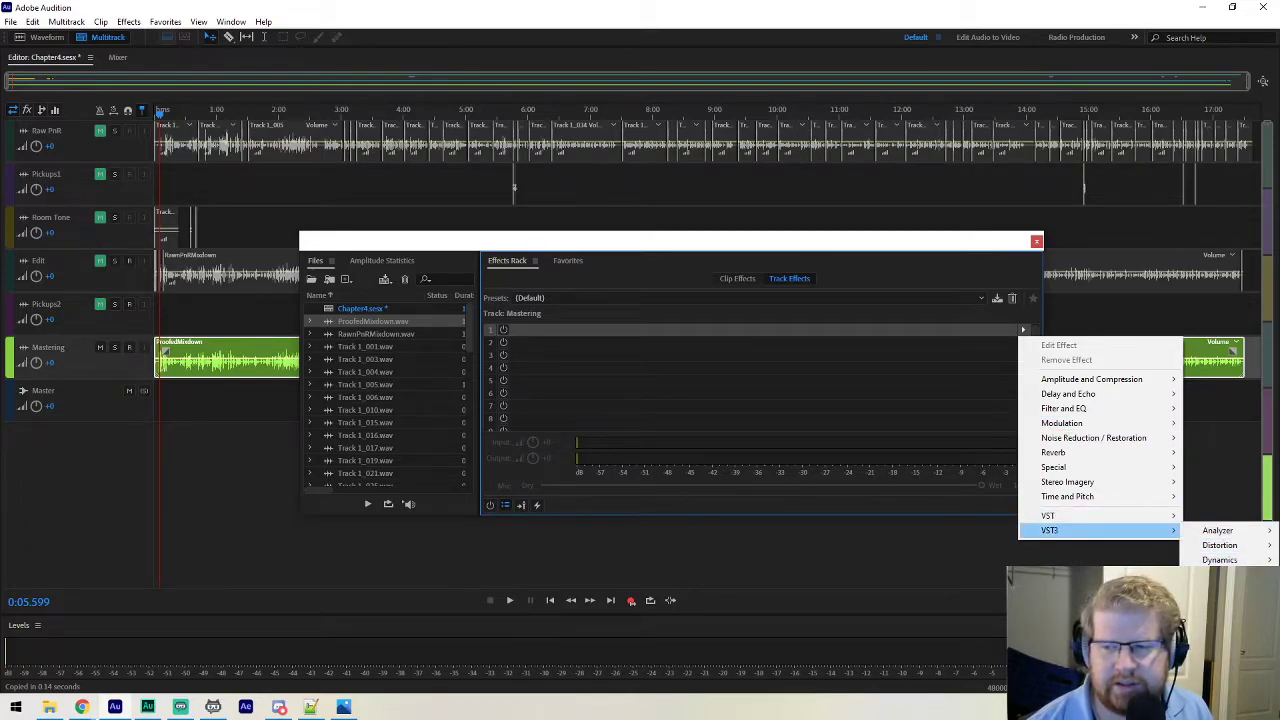
{"action": "left_click", "coordinate": [936, 568]}
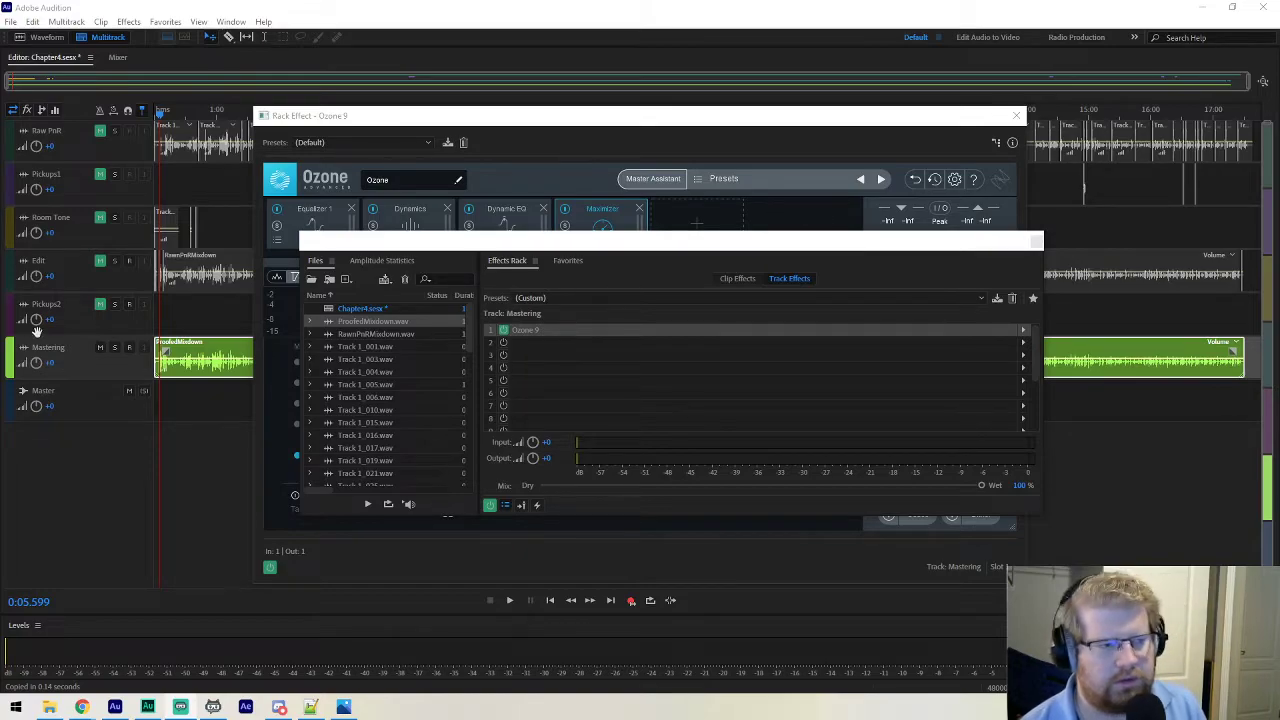
{"action": "left_click", "coordinate": [505, 249]}
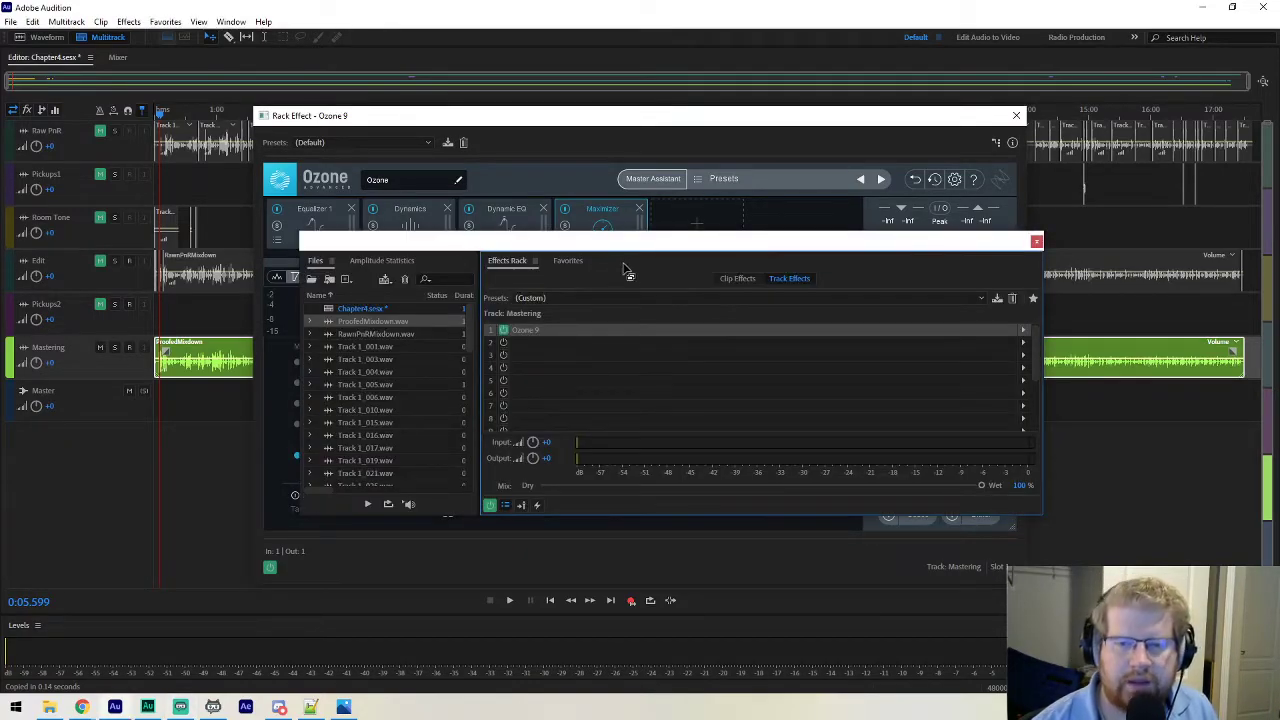
{"action": "left_click_drag", "start_coordinate": [628, 250], "coordinate": [537, 272]}
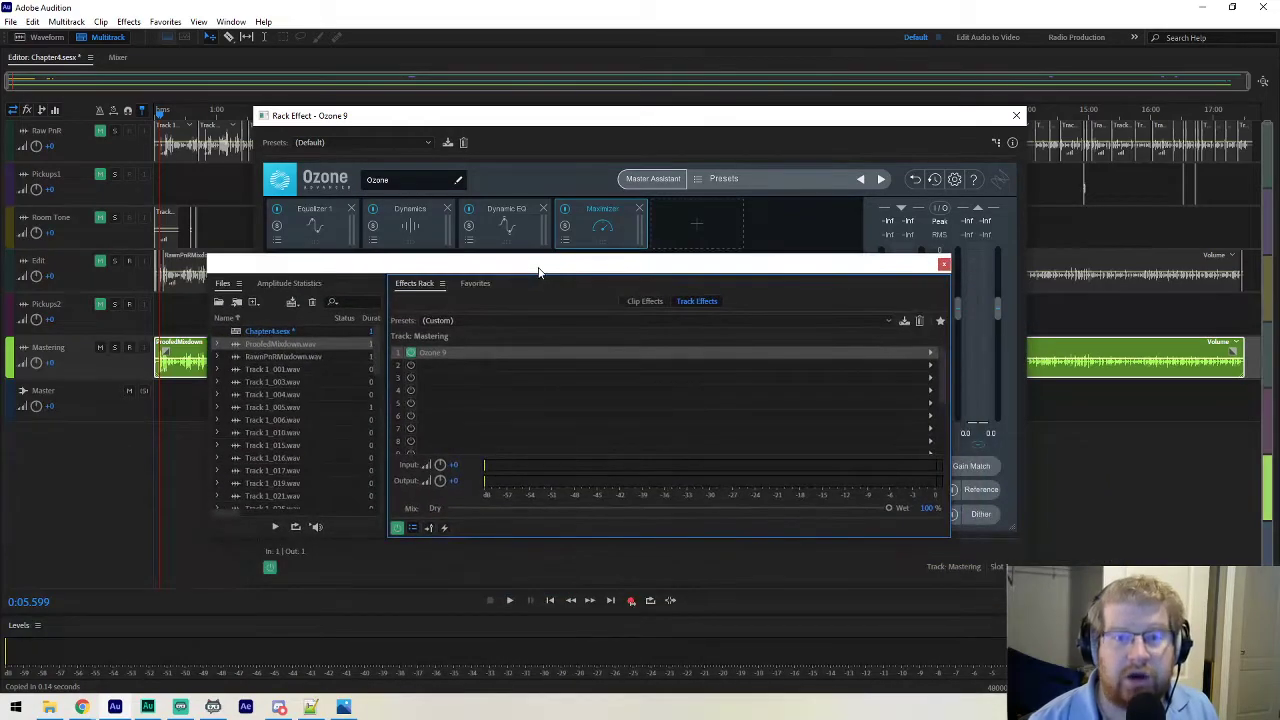
Insert the Neutron 3 VST3 effect in the second slot of the Mastering track's rack.
{"action": "left_click", "coordinate": [931, 365]}
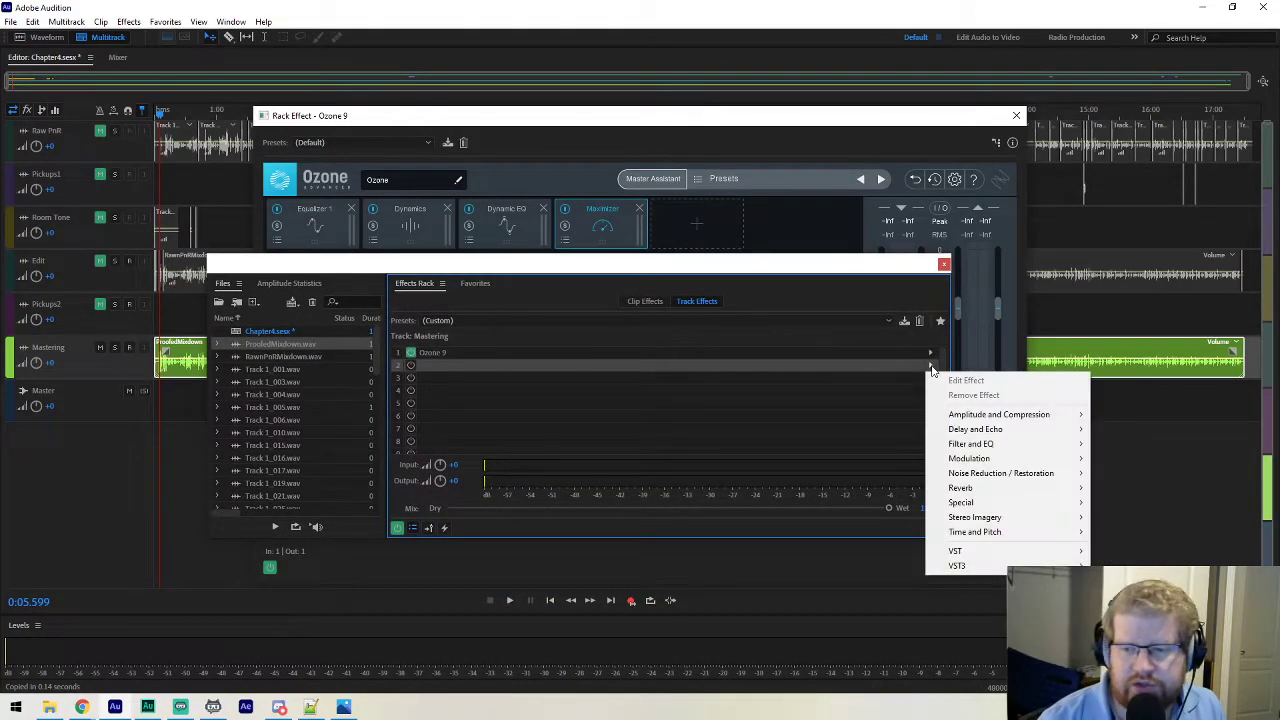
{"action": "mouse_move", "coordinate": [1050, 565]}
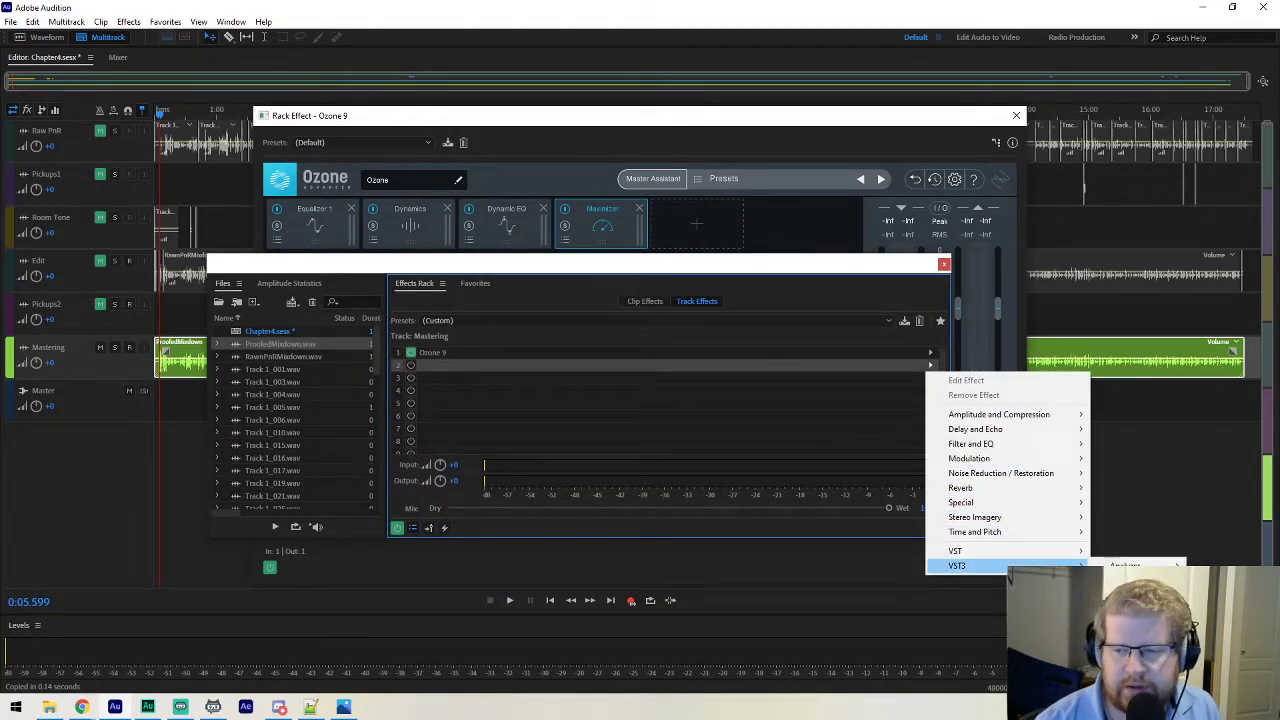
{"action": "mouse_move", "coordinate": [1135, 625]}
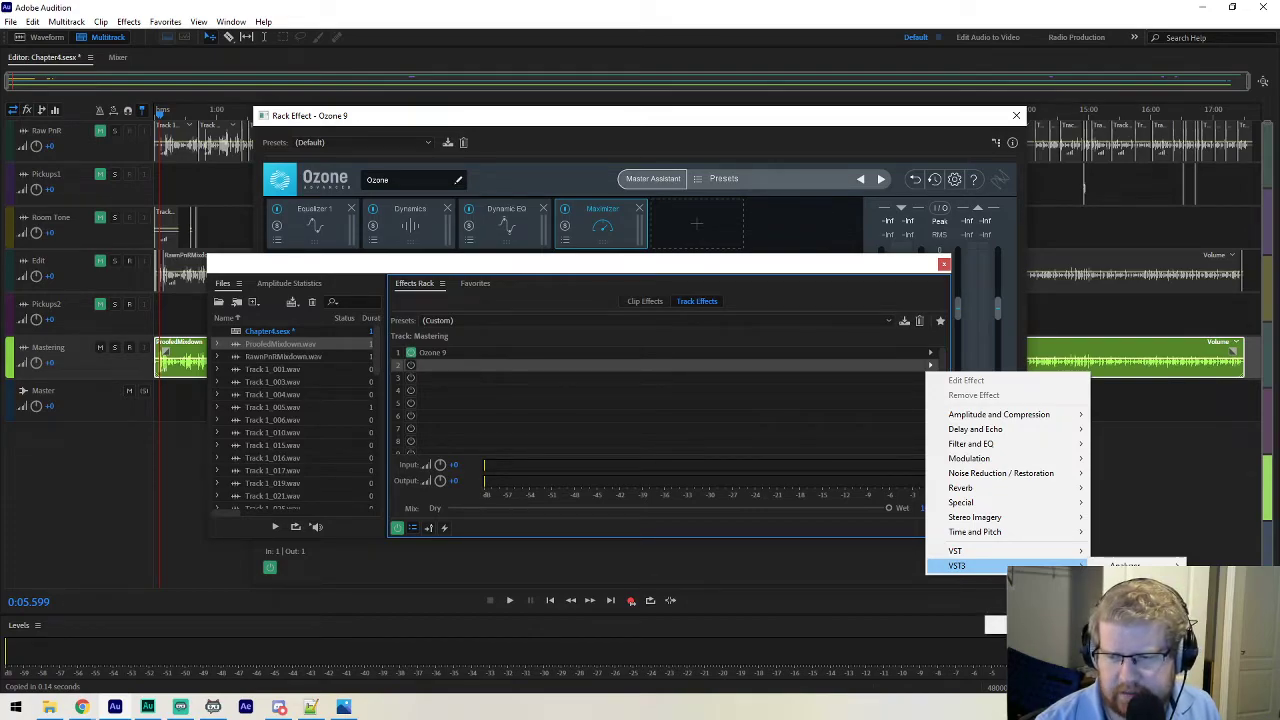
{"action": "mouse_move", "coordinate": [1035, 625]}
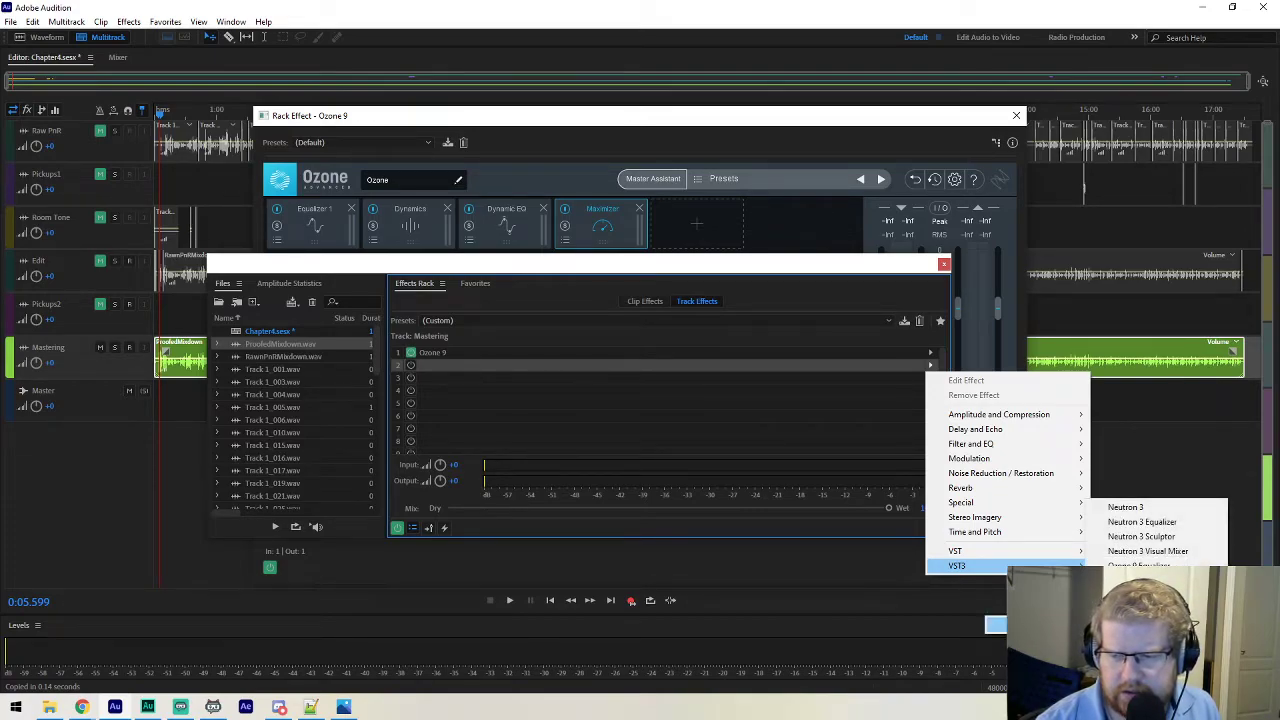
{"action": "left_click", "coordinate": [1158, 509]}
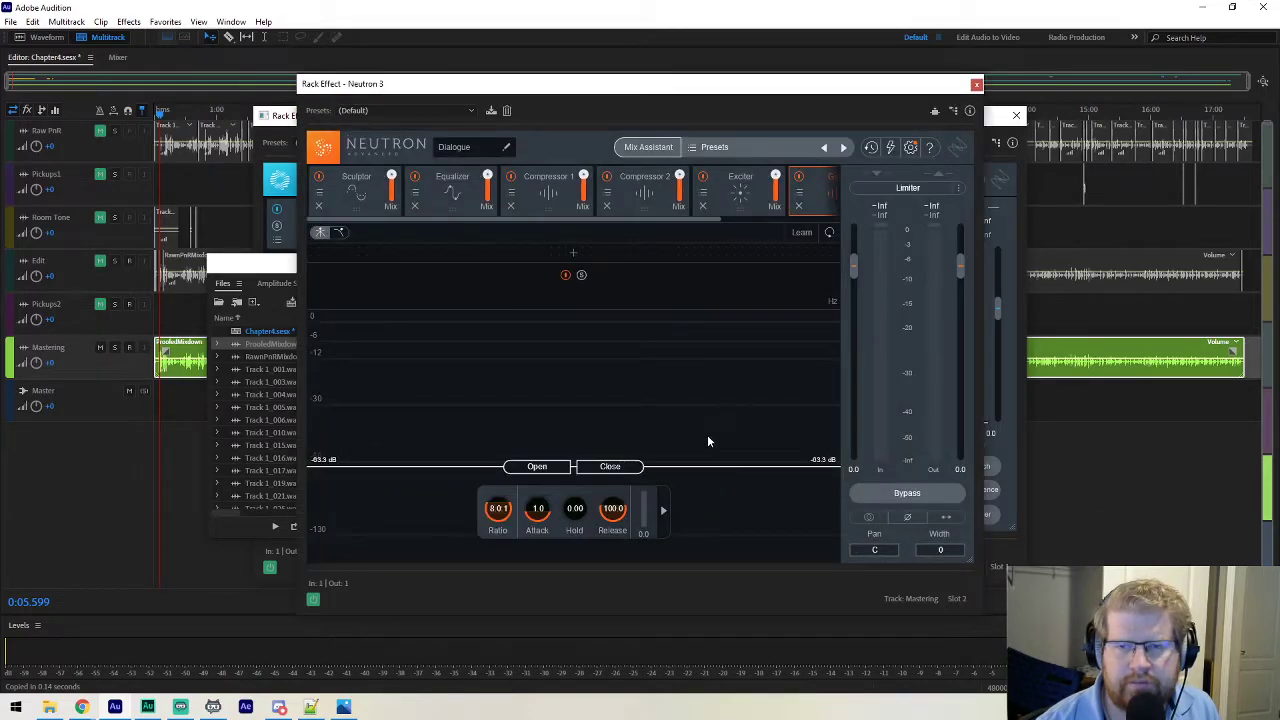
Check which presets are available for Neutron 3 and Ozone 9, arranging the two effect windows so both can be reached.
{"action": "left_click", "coordinate": [467, 112]}
{"action": "left_click", "coordinate": [467, 112]}
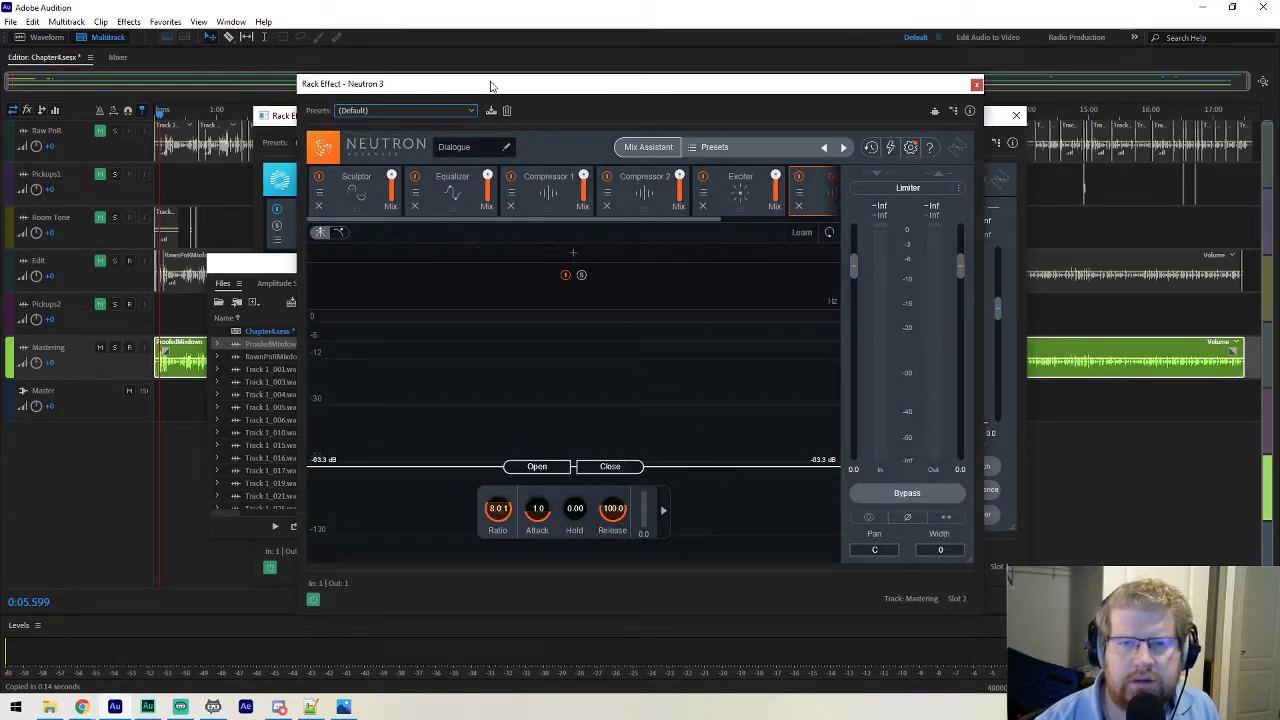
{"action": "left_click_drag", "start_coordinate": [491, 86], "coordinate": [609, 92]}
{"action": "left_click", "coordinate": [352, 114]}
{"action": "left_click", "coordinate": [418, 143]}
{"action": "left_click", "coordinate": [418, 144]}
{"action": "left_click", "coordinate": [542, 97]}
{"action": "left_click_drag", "start_coordinate": [542, 97], "coordinate": [518, 78]}
{"action": "left_click", "coordinate": [364, 139]}
{"action": "left_click", "coordinate": [365, 133]}
{"action": "left_click", "coordinate": [365, 132]}
{"action": "left_click", "coordinate": [514, 98]}
{"action": "left_click", "coordinate": [515, 97]}
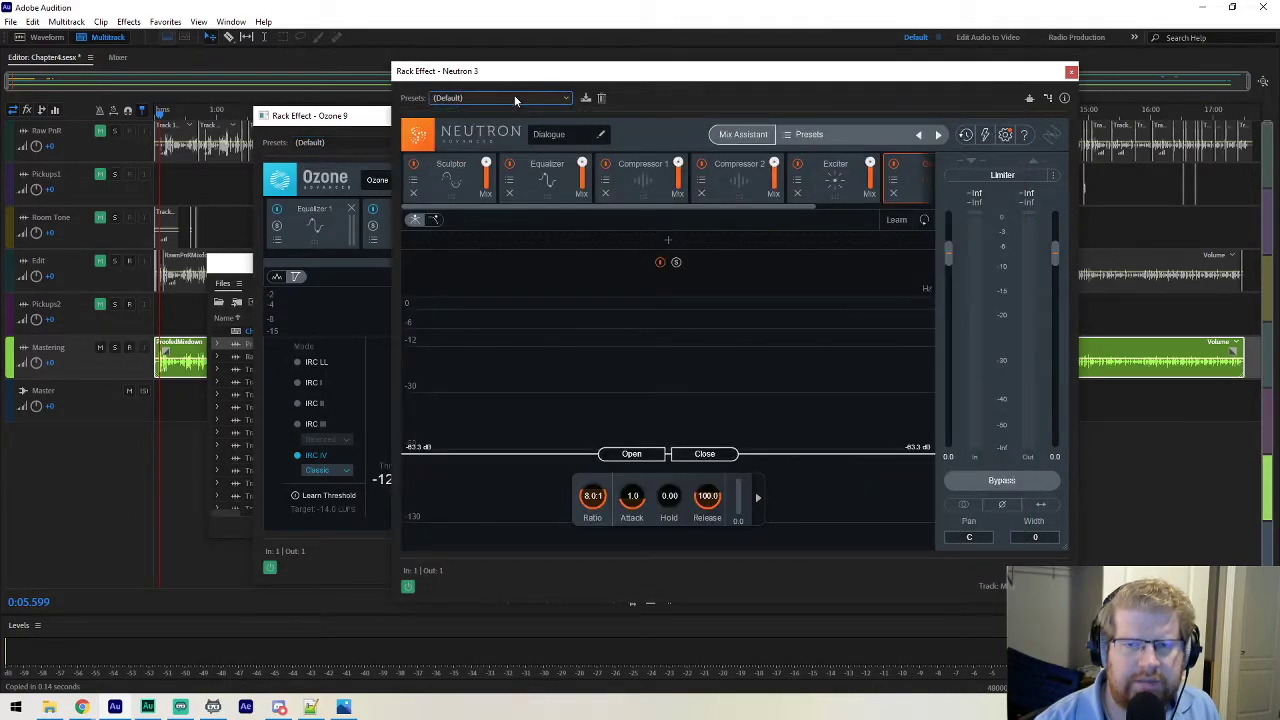
{"action": "left_click", "coordinate": [369, 147]}
{"action": "left_click", "coordinate": [508, 98]}
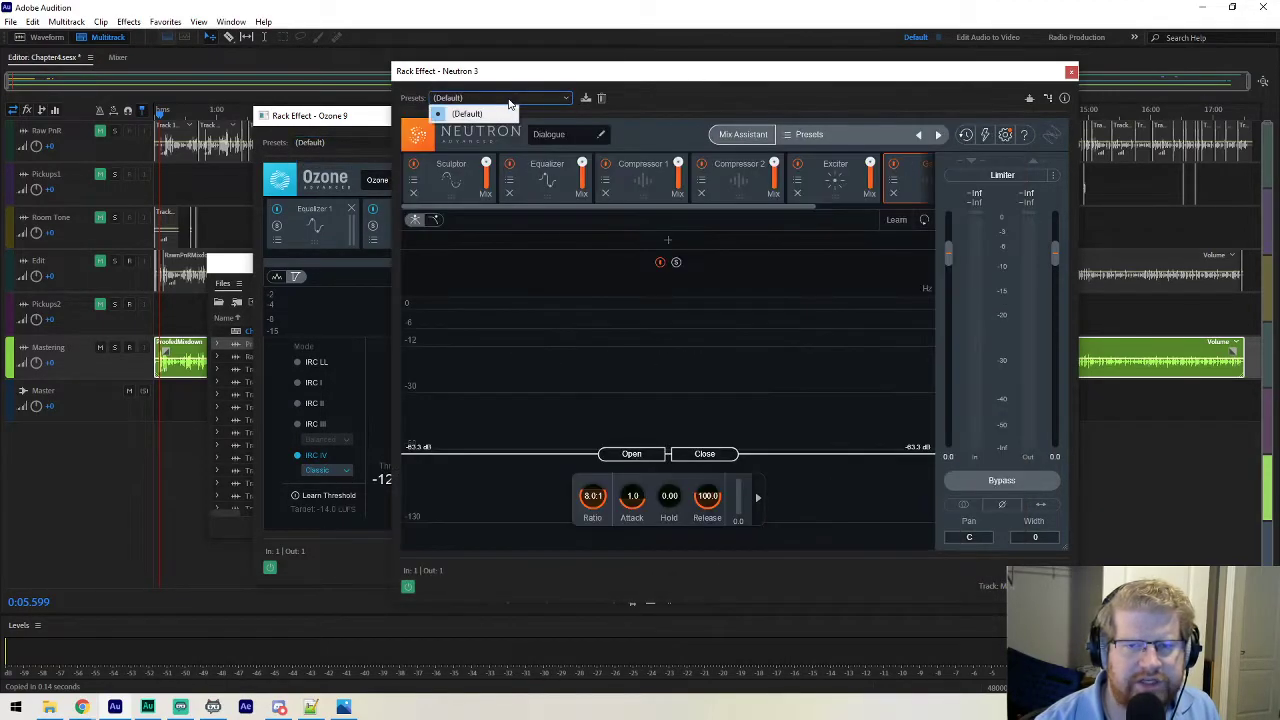
{"action": "left_click", "coordinate": [681, 95]}
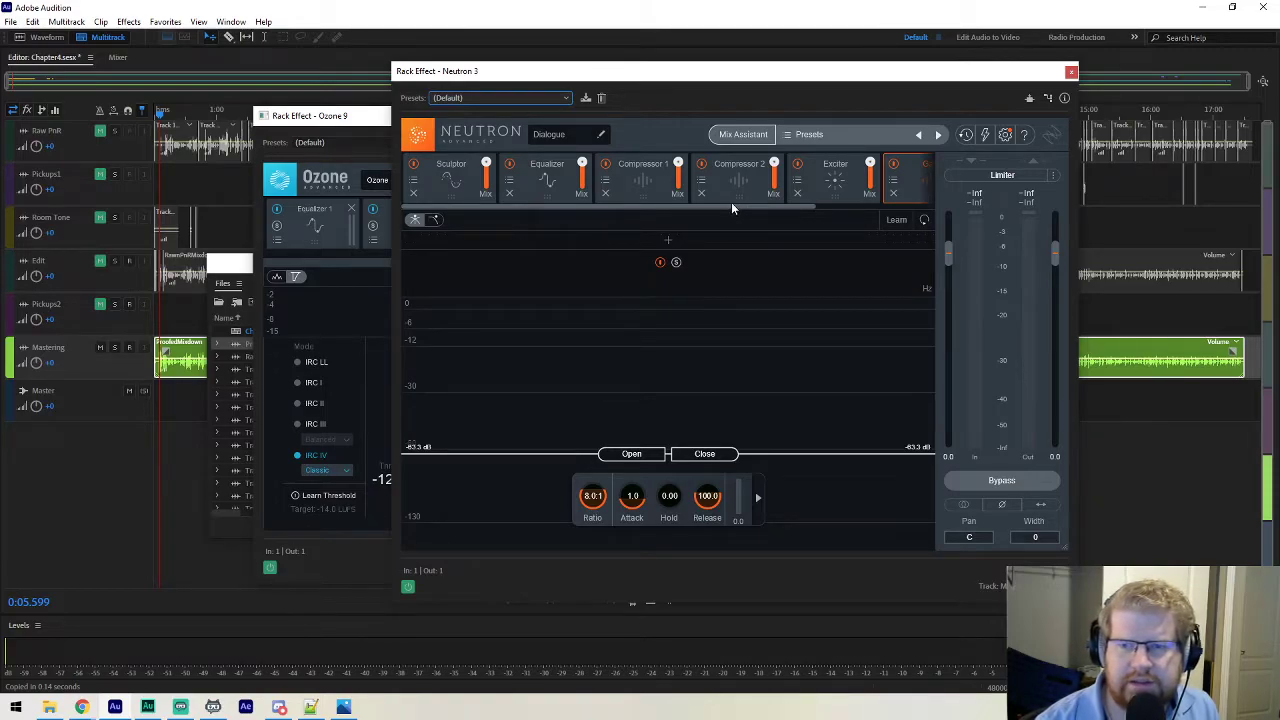
Move Neutron 3 ahead of Ozone 9 in the Mastering rack, and bring each effect's window forward in turn.
{"action": "left_click", "coordinate": [224, 282]}
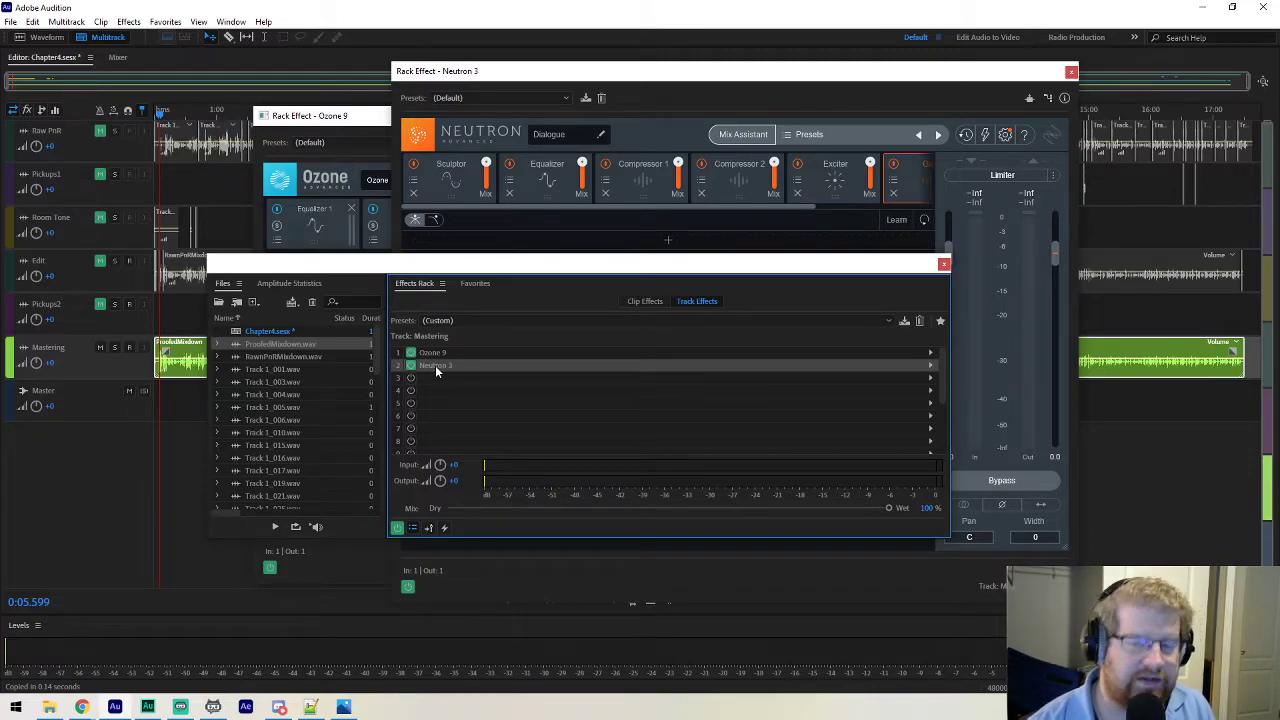
{"action": "left_click_drag", "start_coordinate": [436, 367], "coordinate": [441, 353]}
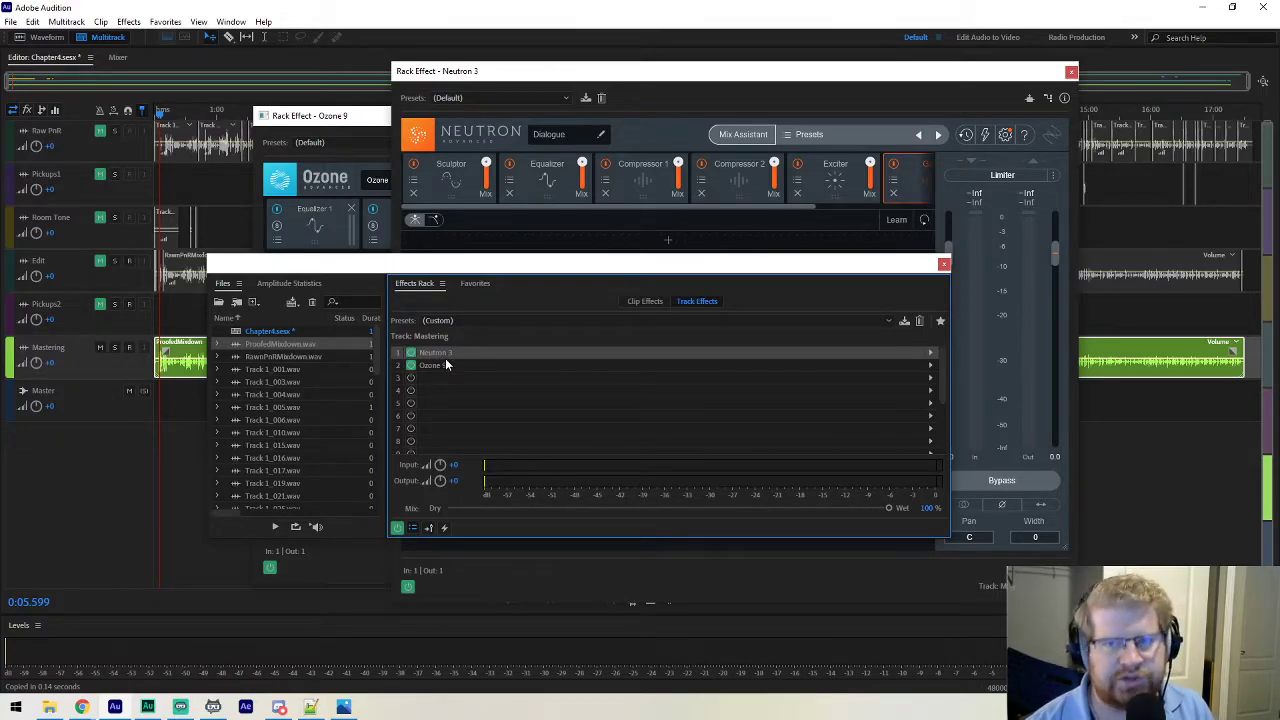
{"action": "left_click_drag", "start_coordinate": [806, 266], "coordinate": [773, 302]}
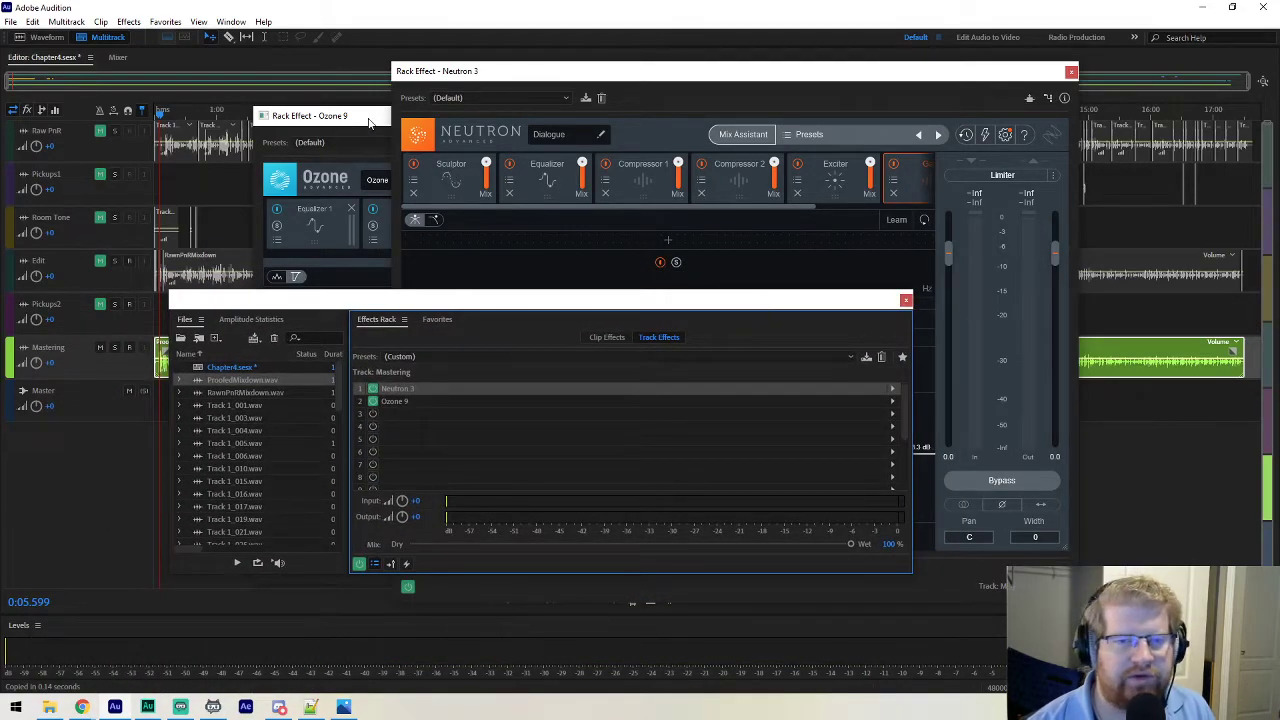
{"action": "left_click", "coordinate": [372, 116]}
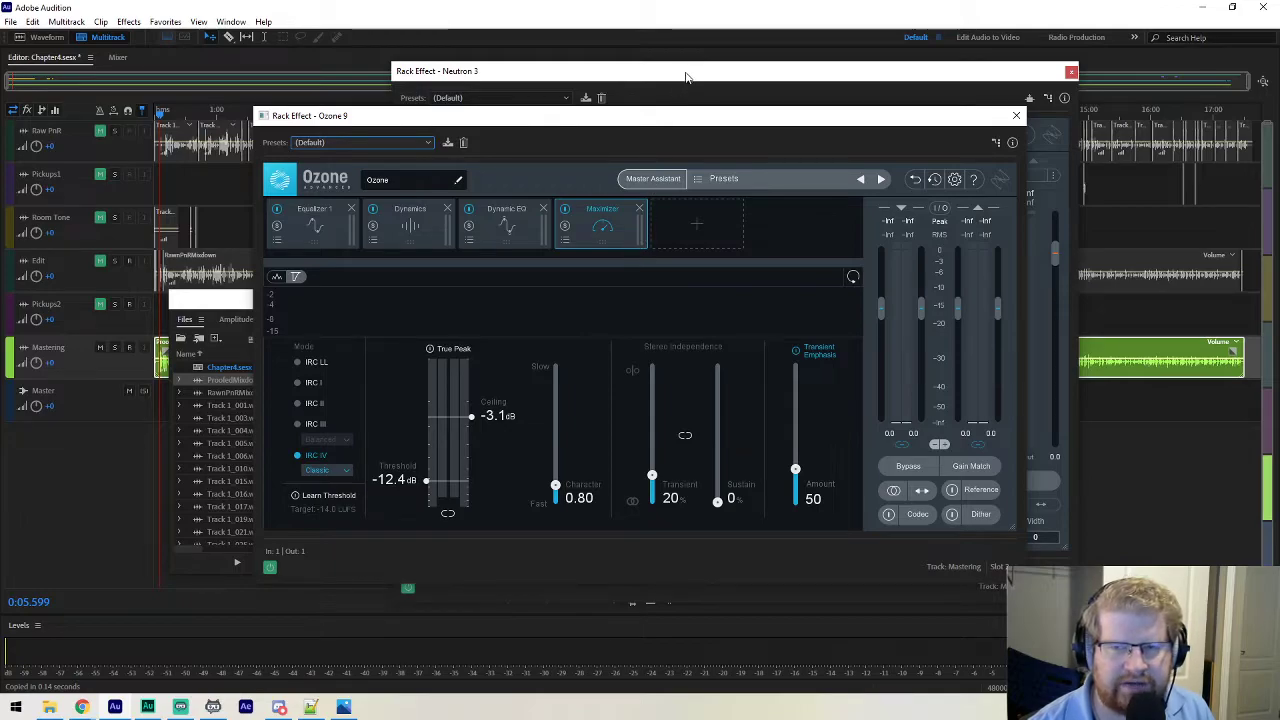
{"action": "left_click_drag", "start_coordinate": [688, 73], "coordinate": [593, 90]}
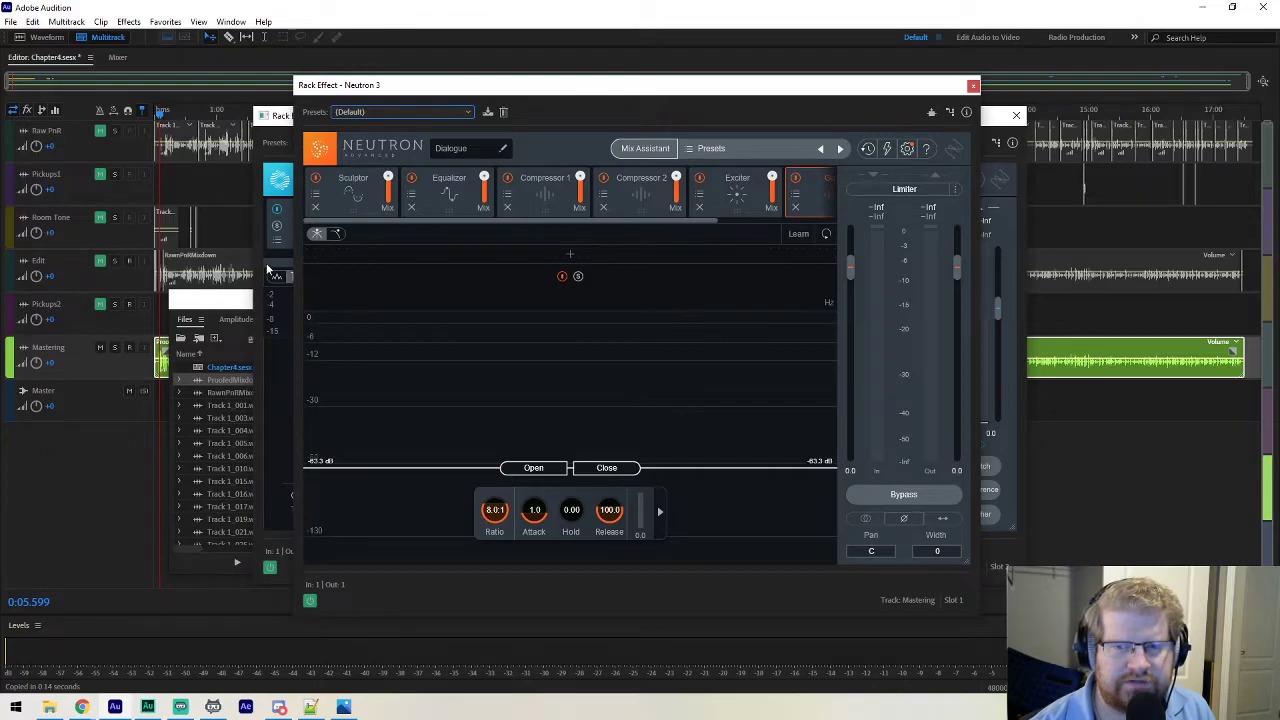
Insert a Parametric Equalizer in the third slot of the Mastering track's rack.
{"action": "left_click", "coordinate": [207, 303]}
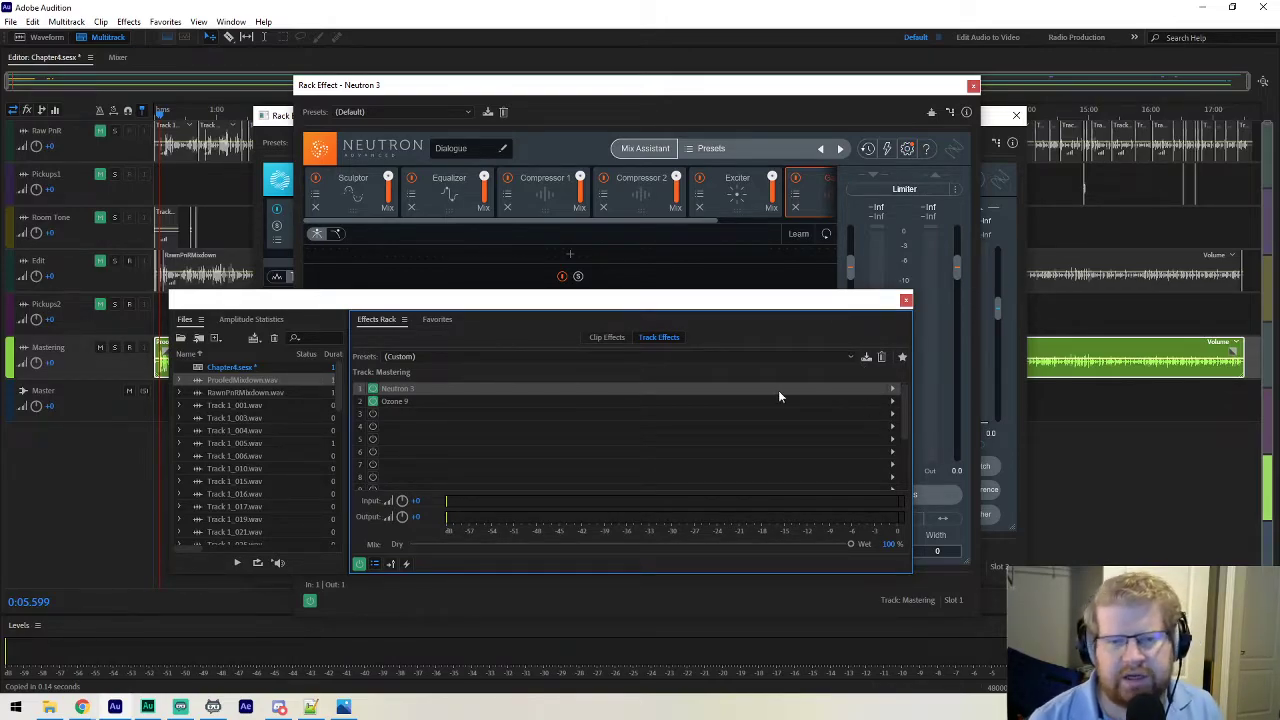
{"action": "left_click", "coordinate": [892, 413]}
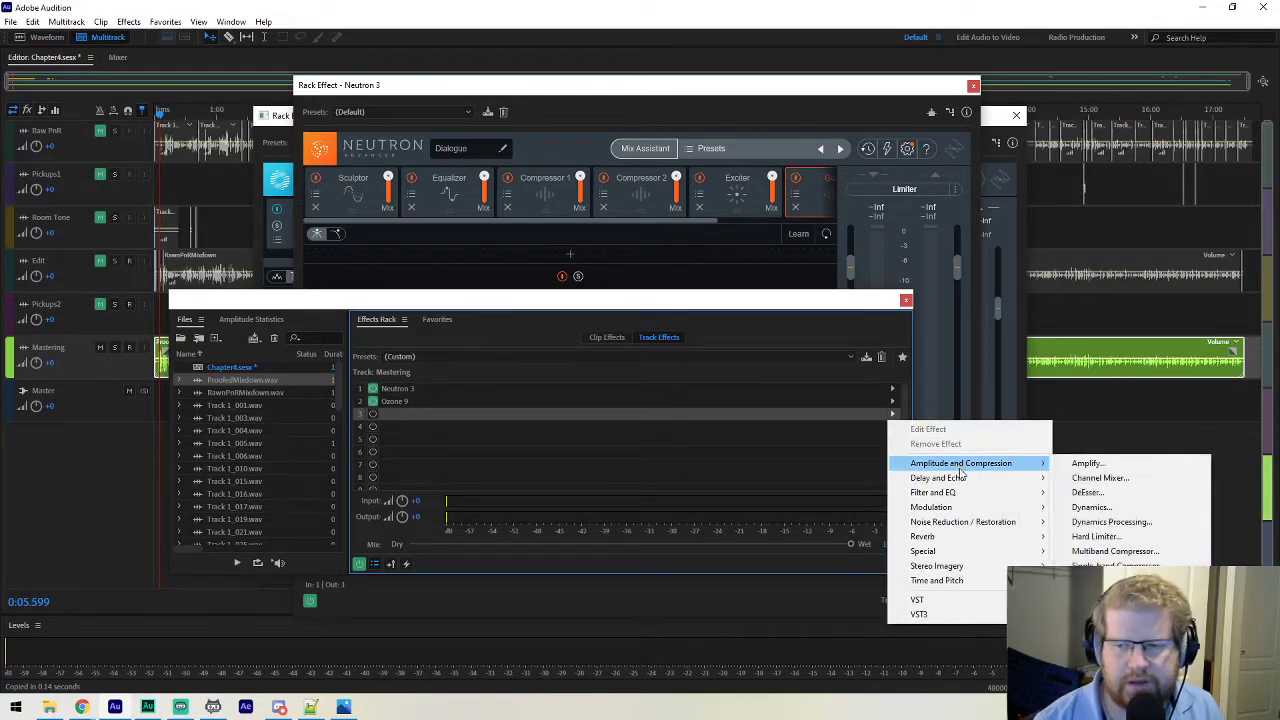
{"action": "mouse_move", "coordinate": [989, 484]}
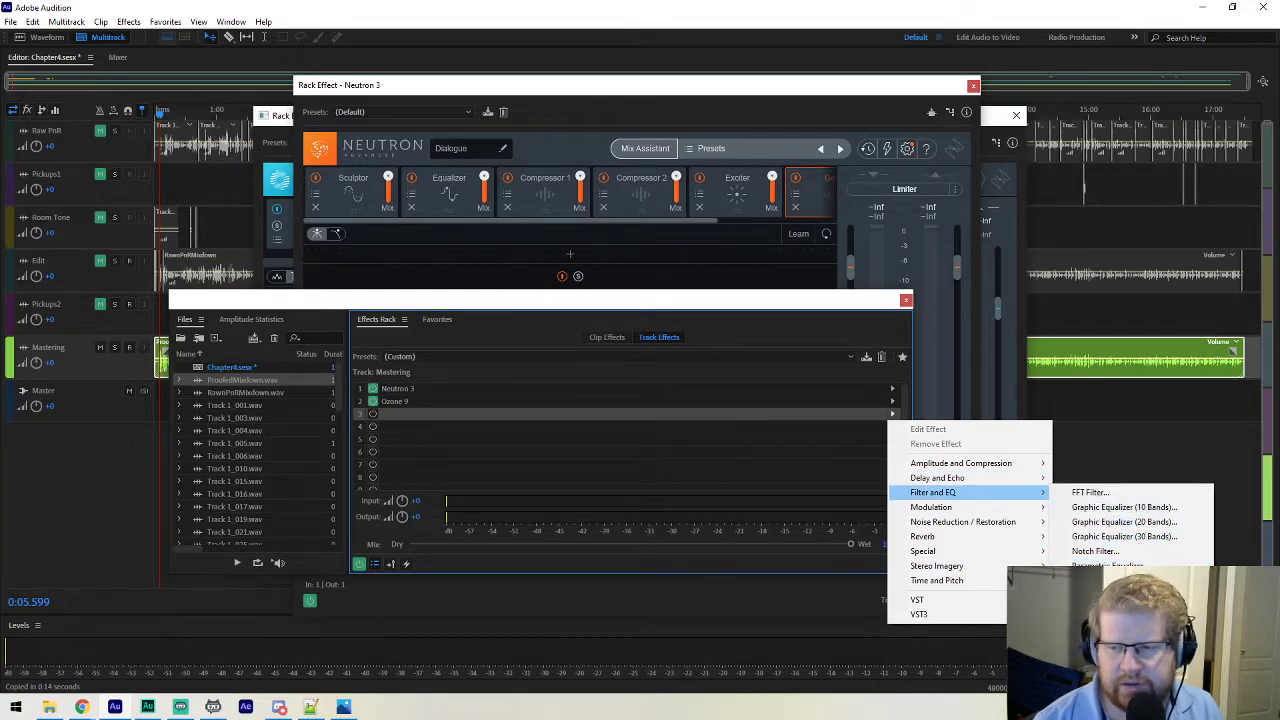
{"action": "left_click", "coordinate": [1110, 566]}
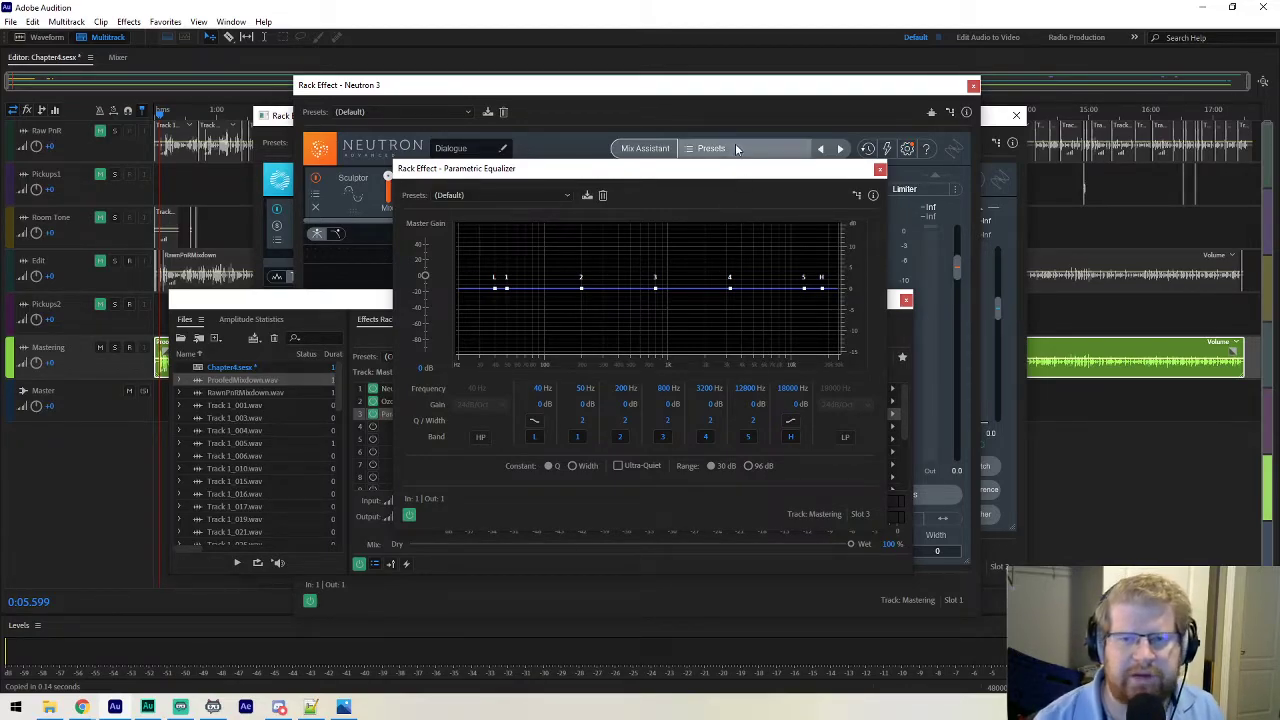
Boost the equalizer's band 3 to about 13.9 dB near 794 Hz and narrow it with a Q of 100.
{"action": "mouse_move", "coordinate": [658, 291]}
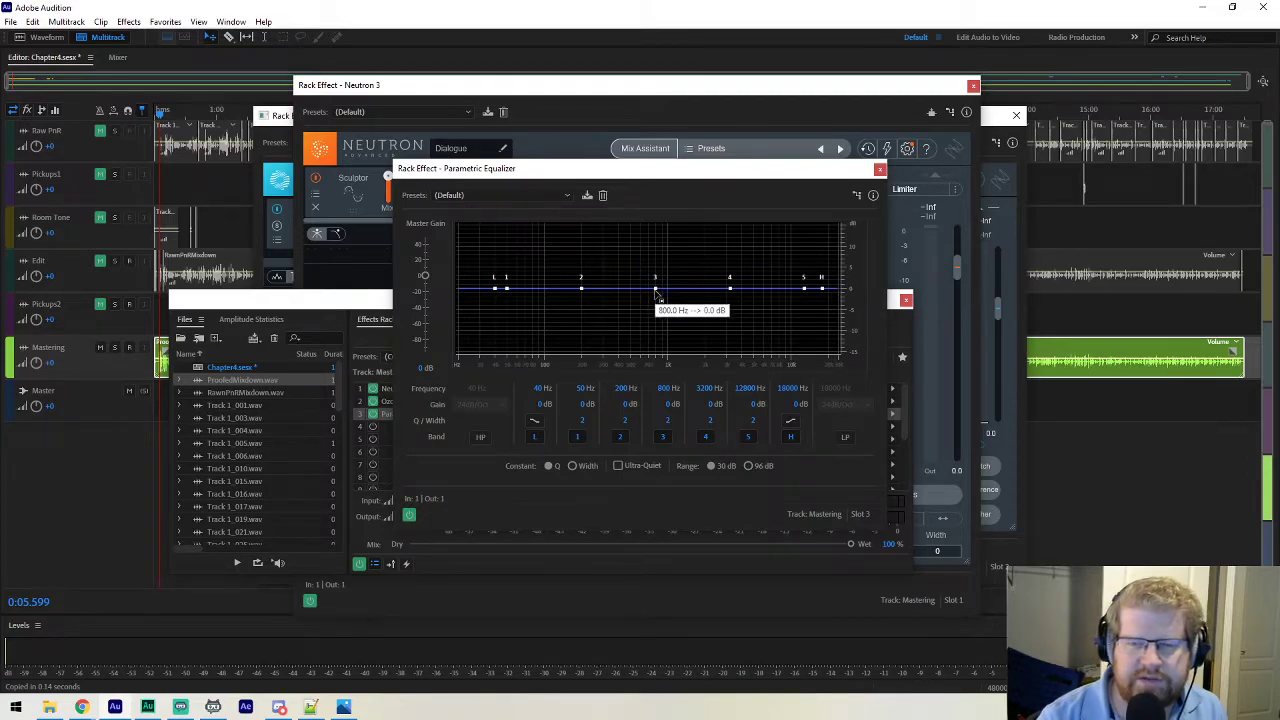
{"action": "left_click_drag", "start_coordinate": [658, 291], "coordinate": [657, 226]}
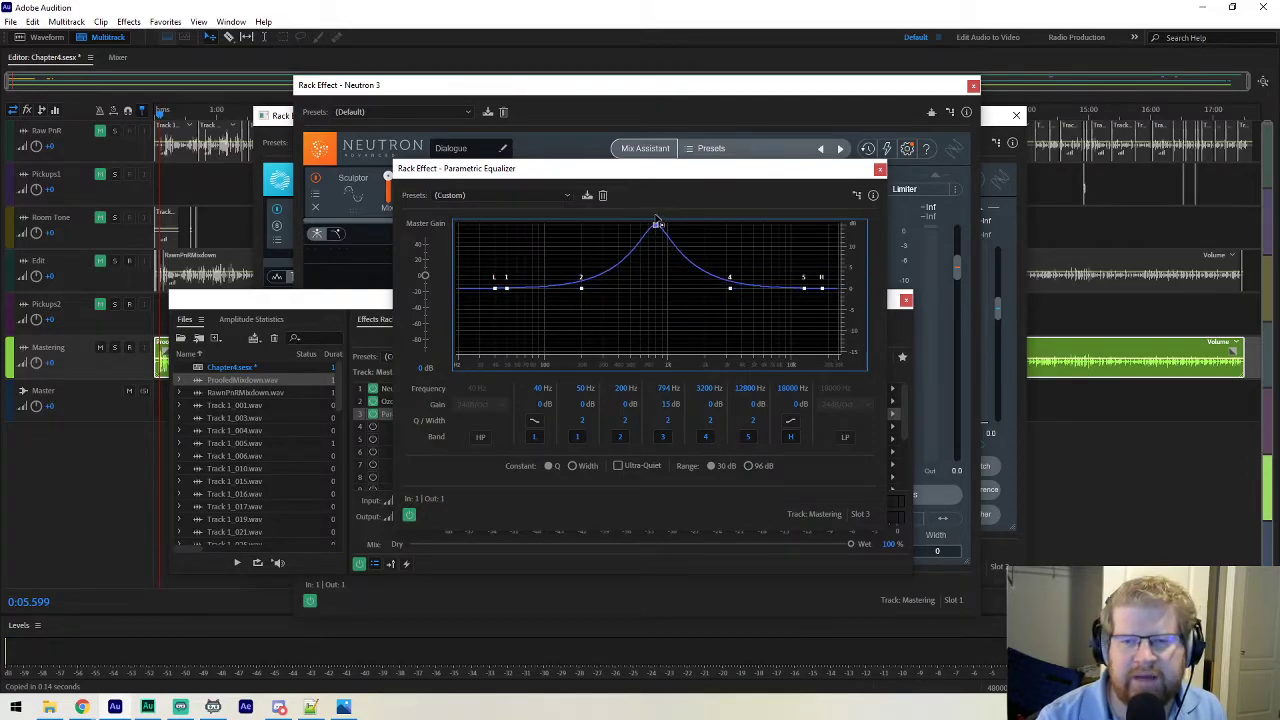
{"action": "left_click_drag", "start_coordinate": [668, 409], "coordinate": [1113, 430]}
{"action": "left_click", "coordinate": [664, 421]}
{"action": "type", "text": "100"}
{"action": "key", "text": "Return"}
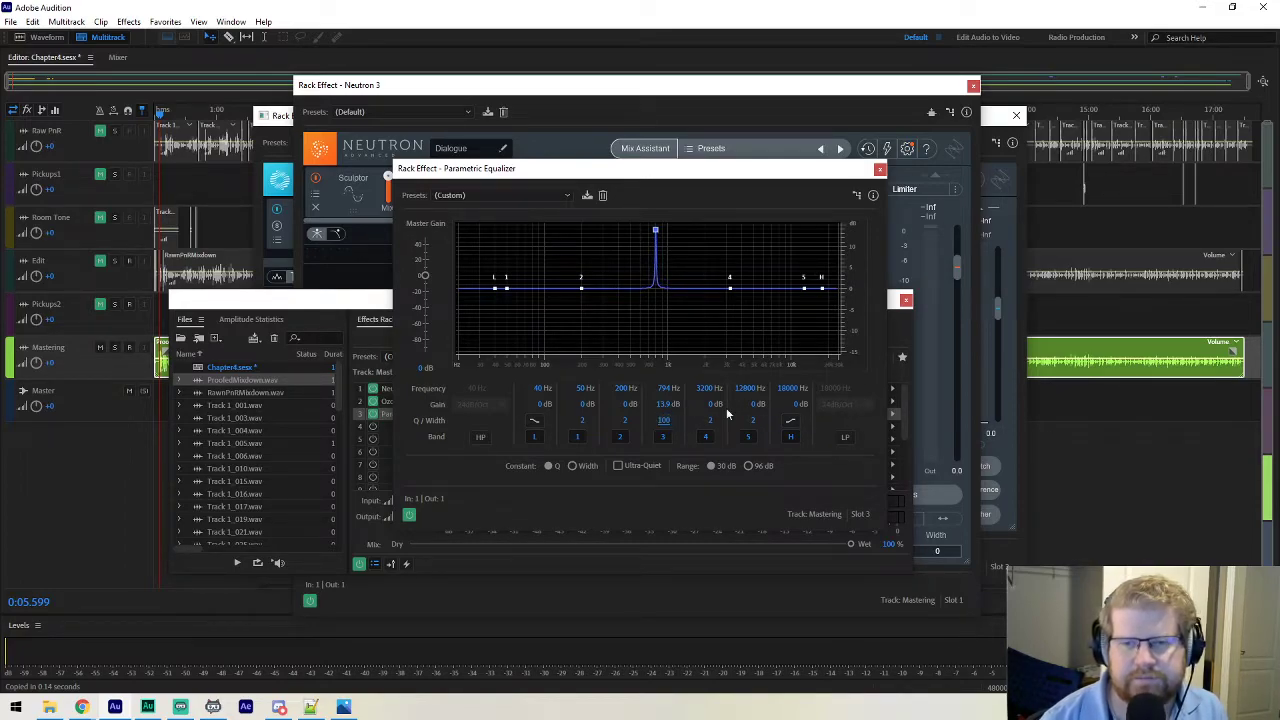
Sweep the narrow band 3 upward in frequency and turn it into a cut of about -6.9 dB near 969 Hz.
{"action": "mouse_move", "coordinate": [655, 231]}
{"action": "left_mouse_down"}
{"action": "mouse_move", "coordinate": [709, 231]}
{"action": "mouse_move", "coordinate": [512, 233]}
{"action": "mouse_move", "coordinate": [806, 234]}
{"action": "mouse_move", "coordinate": [556, 243]}
{"action": "mouse_move", "coordinate": [668, 245]}
{"action": "left_mouse_up"}
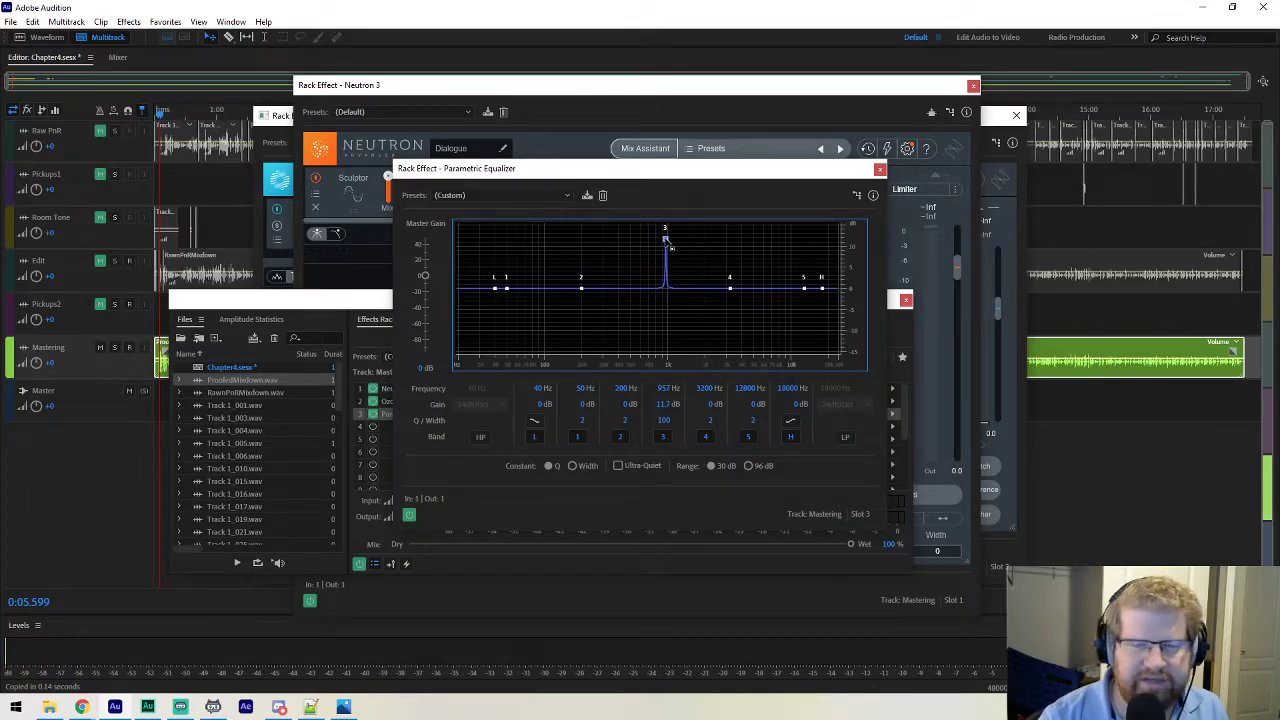
{"action": "left_click_drag", "start_coordinate": [669, 247], "coordinate": [672, 320]}
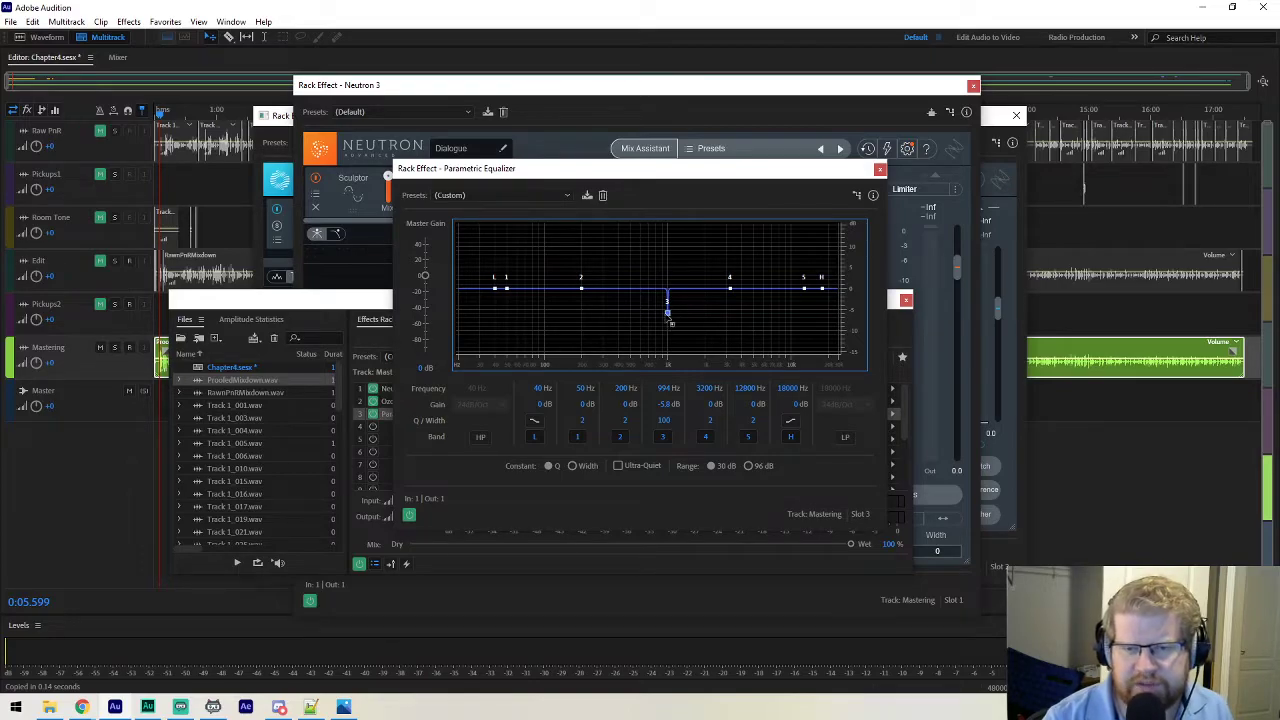
{"action": "left_click_drag", "start_coordinate": [667, 313], "coordinate": [668, 322]}
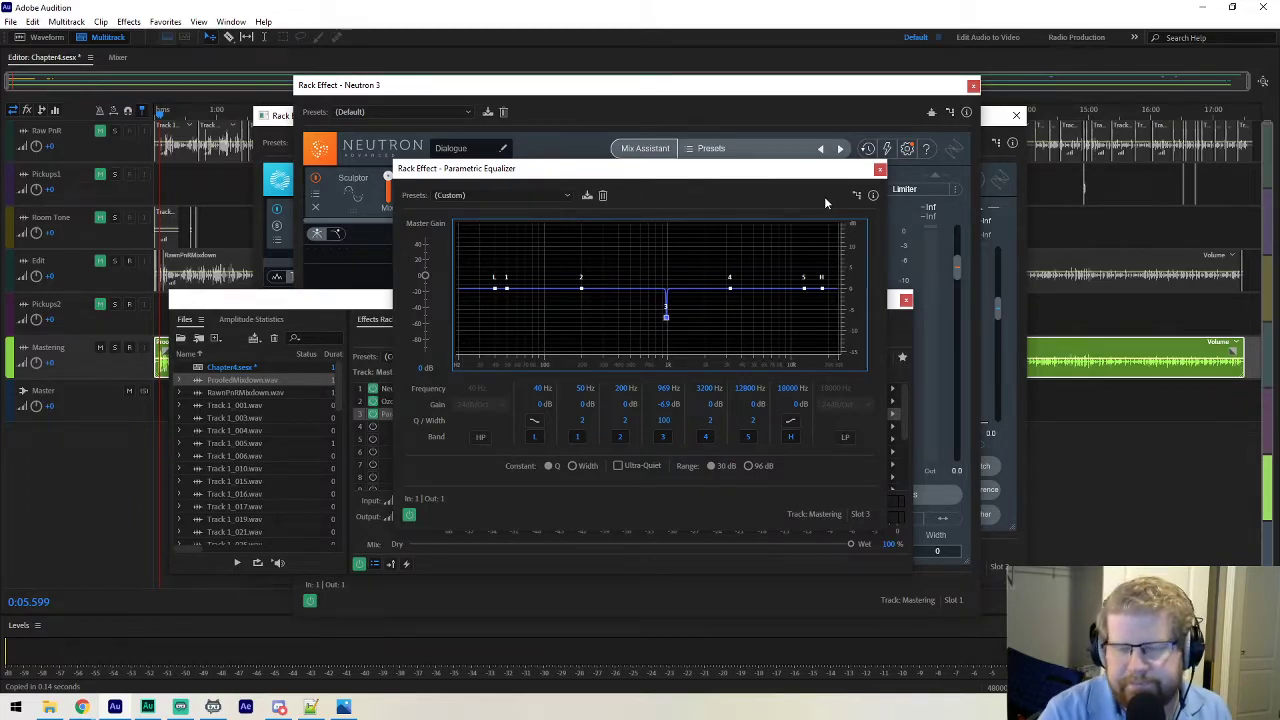
Close the equalizer and move it between Neutron 3 and Ozone 9, then compare the Edit track's rack with Mastering's.
{"action": "left_click", "coordinate": [880, 169]}
{"action": "left_click_drag", "start_coordinate": [426, 414], "coordinate": [473, 404]}
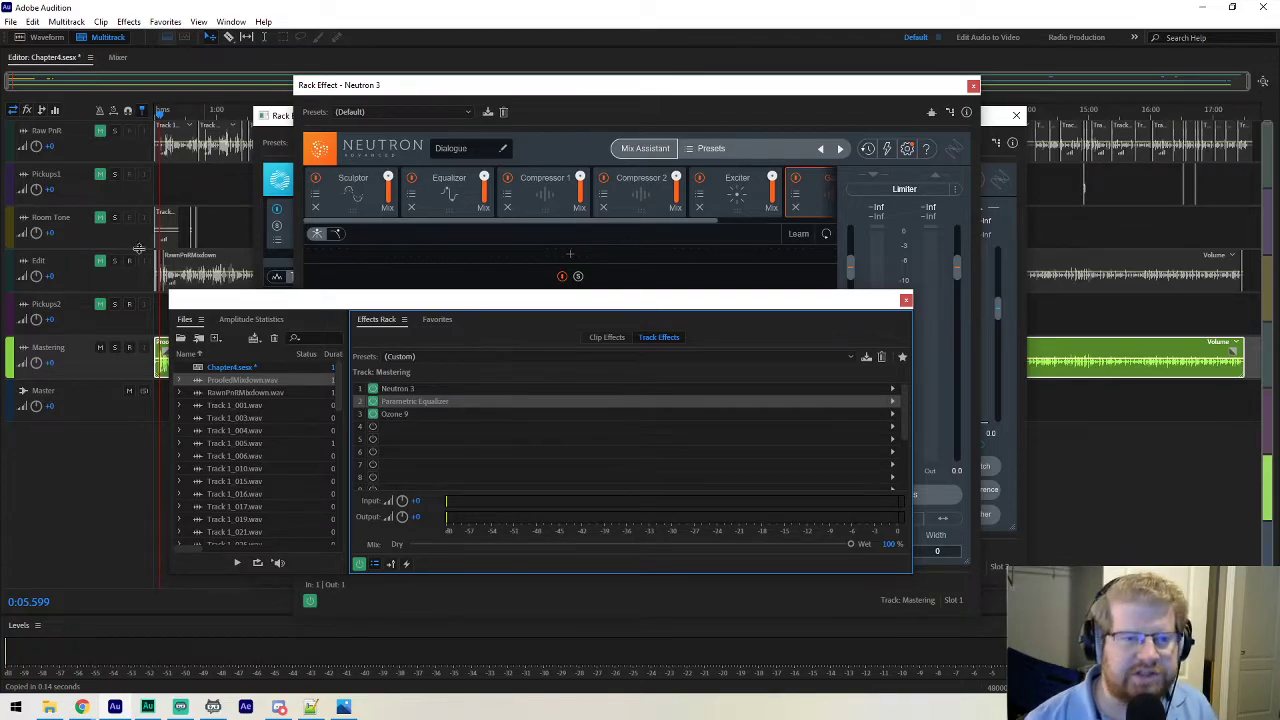
{"action": "left_click", "coordinate": [10, 270]}
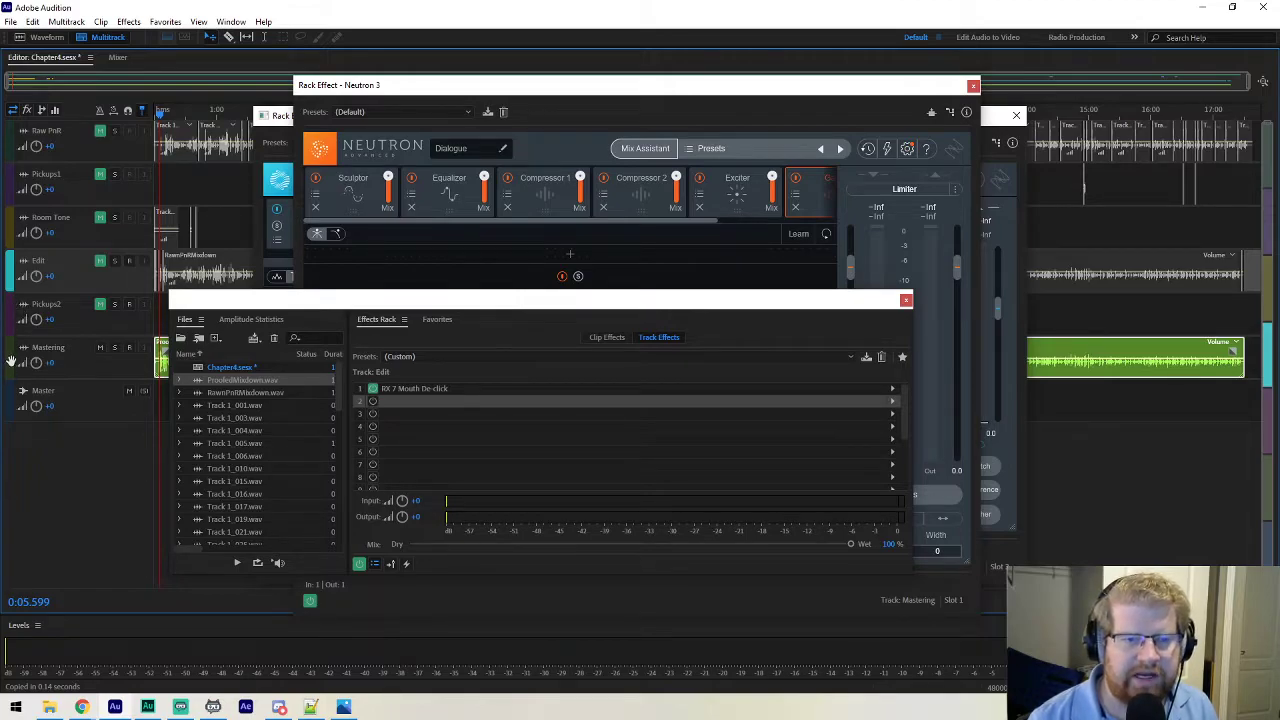
{"action": "left_click", "coordinate": [10, 347]}
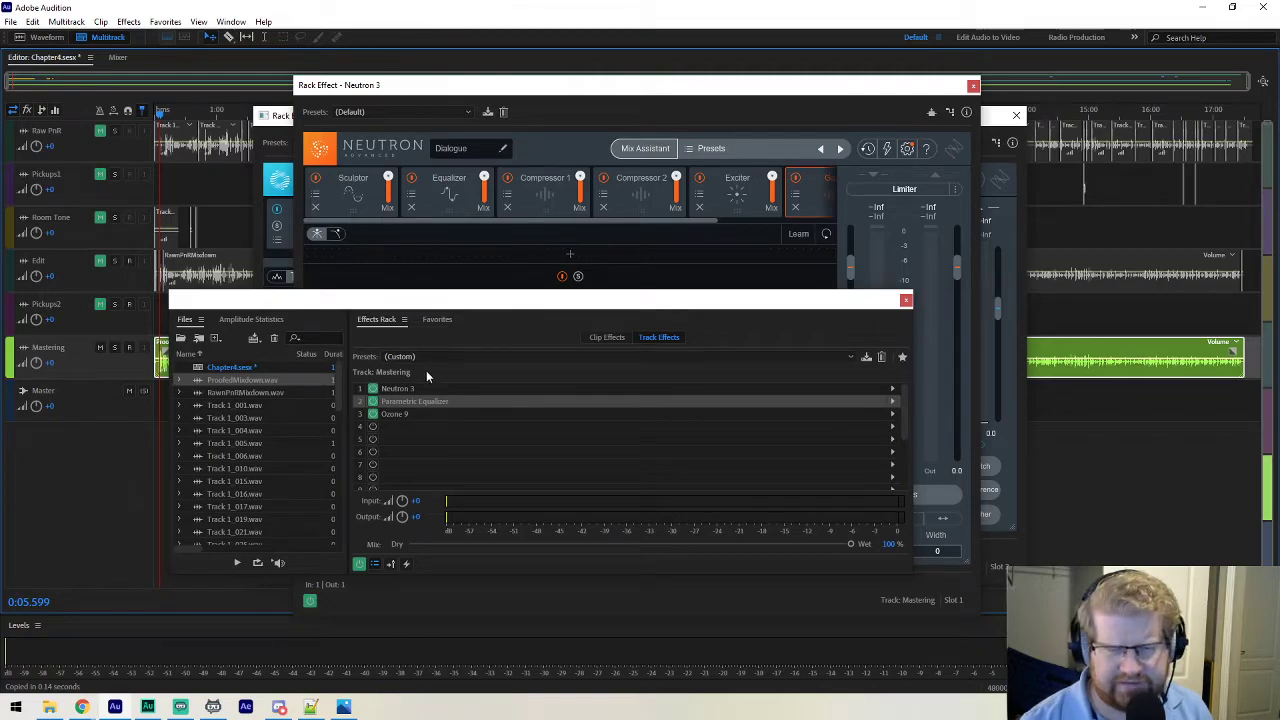
Bring Neutron 3 forward and play the opening of the Mastering track twice to watch its processing.
{"action": "left_click", "coordinate": [645, 97]}
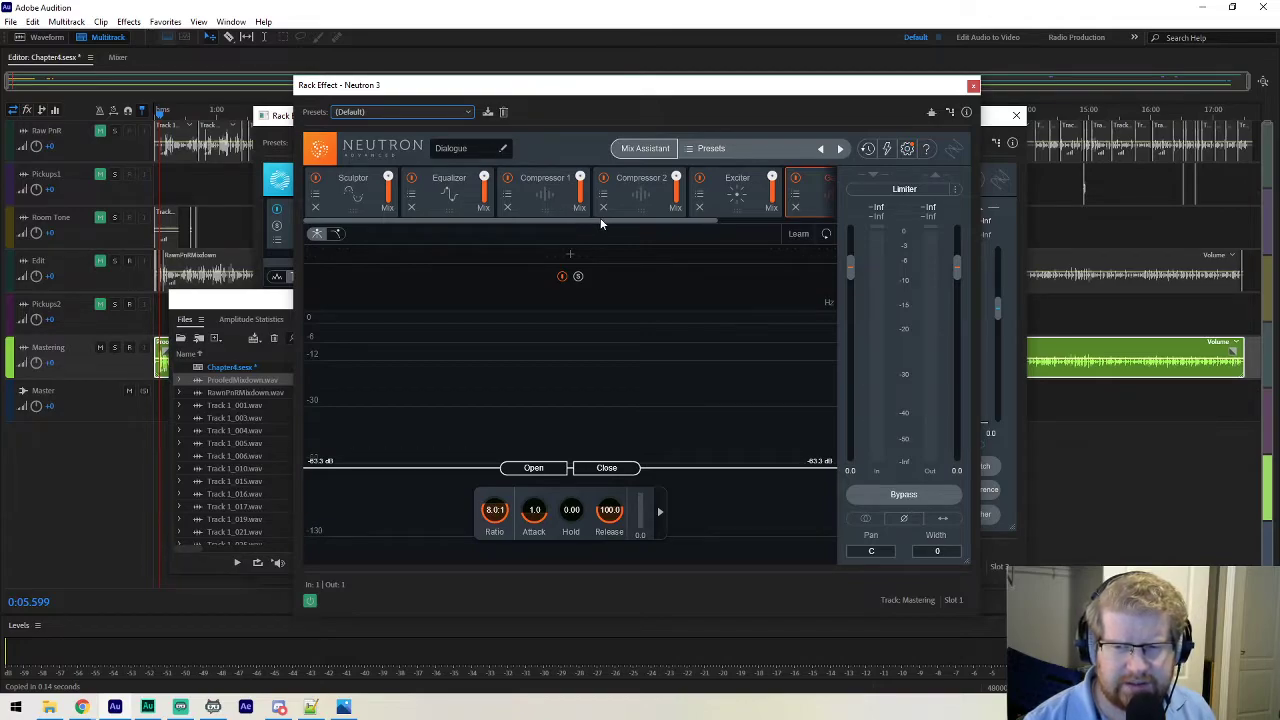
{"action": "mouse_move", "coordinate": [598, 219]}
{"action": "left_mouse_down"}
{"action": "mouse_move", "coordinate": [738, 223]}
{"action": "mouse_move", "coordinate": [444, 217]}
{"action": "left_mouse_up"}
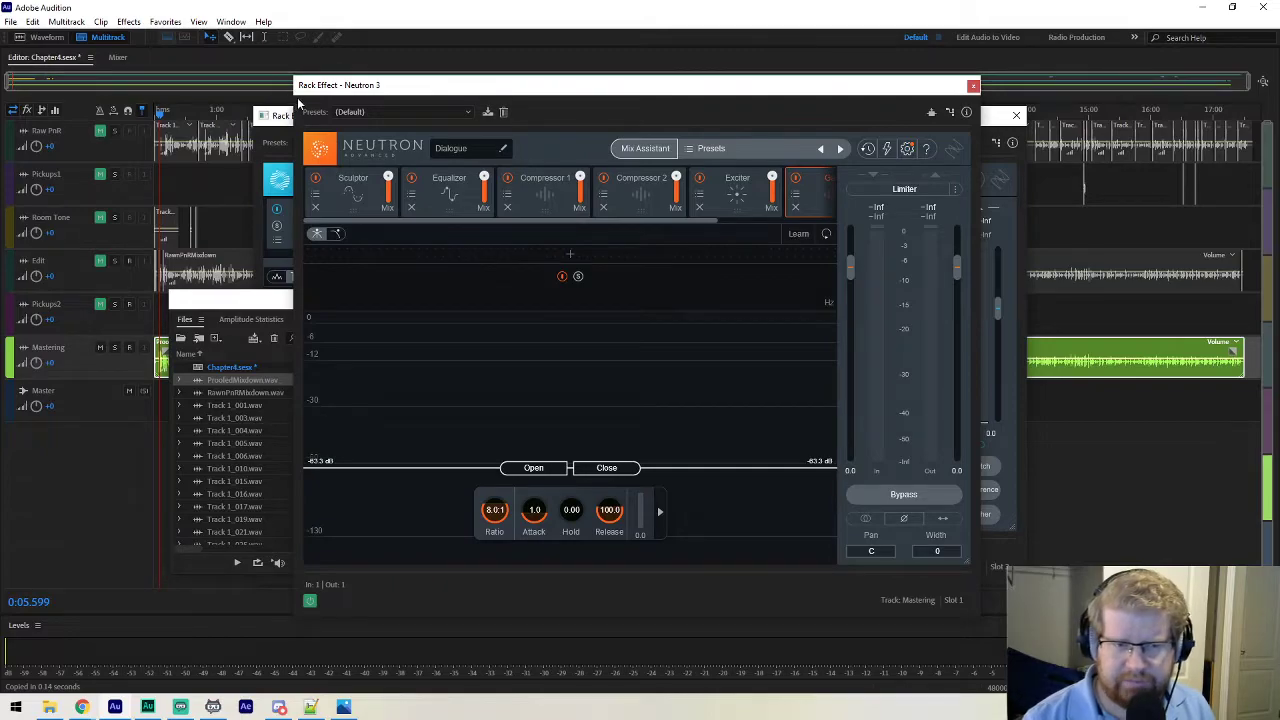
{"action": "key", "text": "space"}
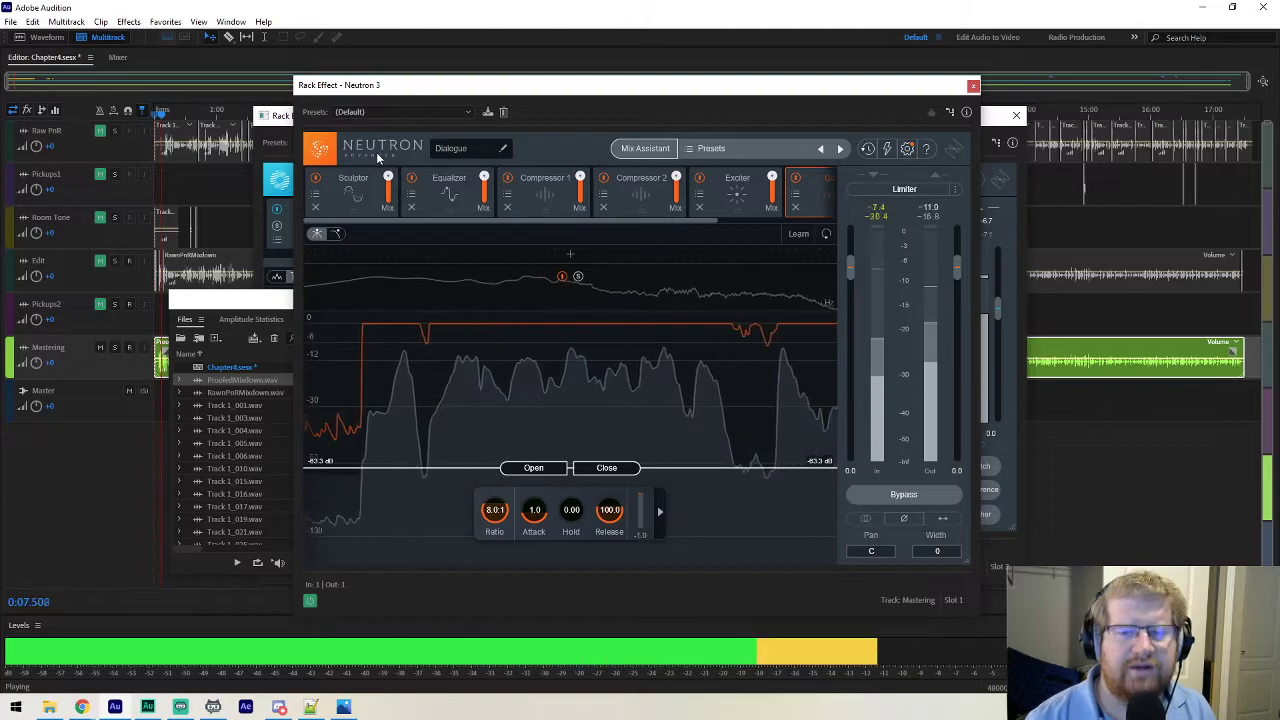
{"action": "key", "text": "space"}
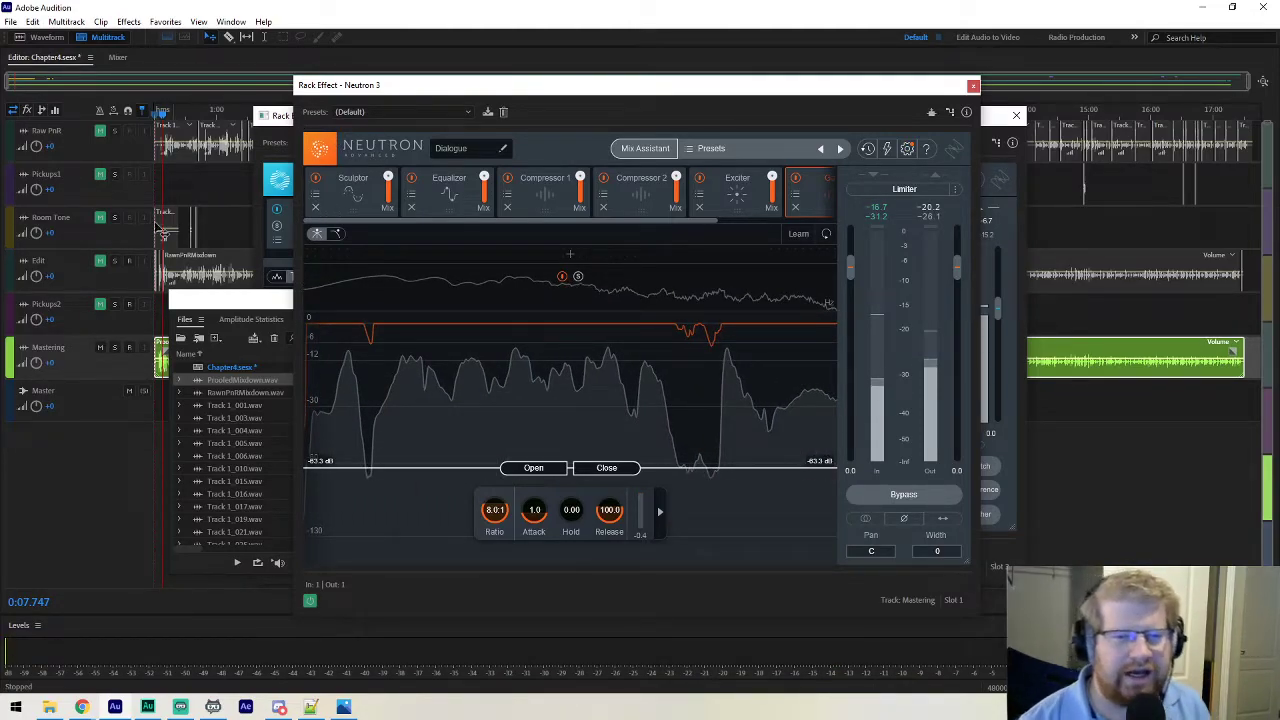
{"action": "left_click", "coordinate": [155, 113]}
{"action": "key", "text": "space"}
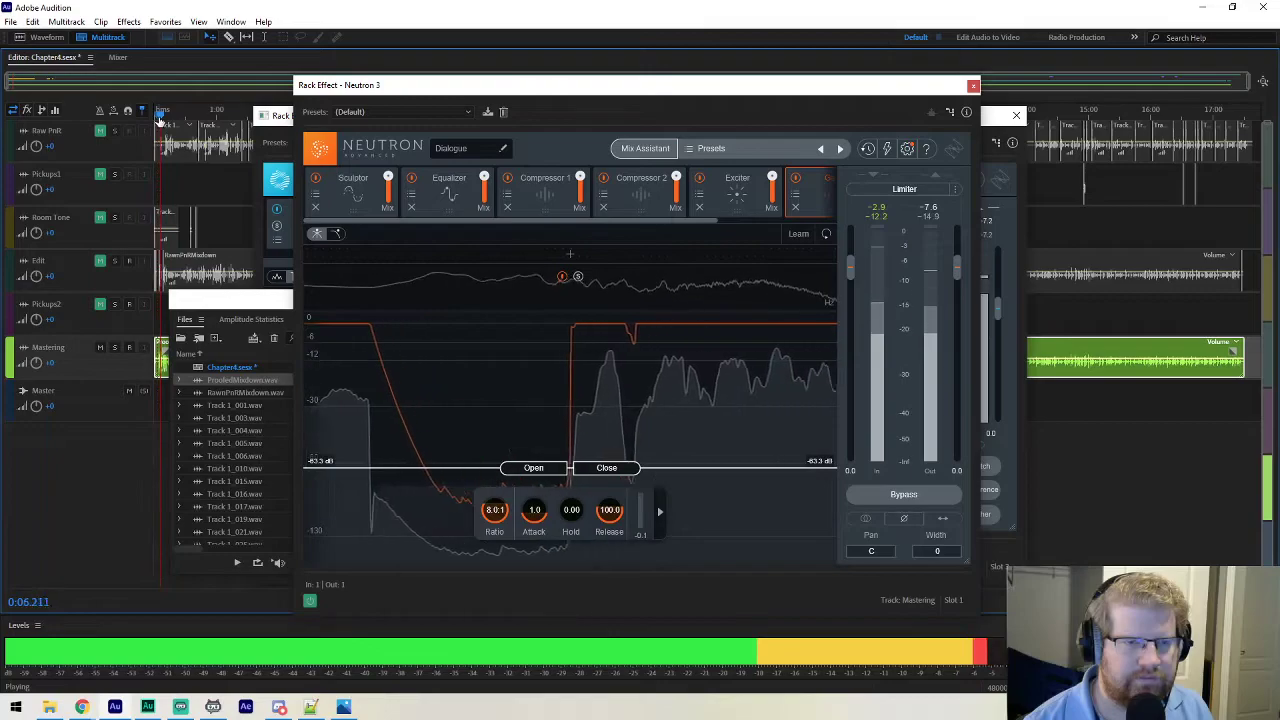
{"action": "key", "text": "space"}
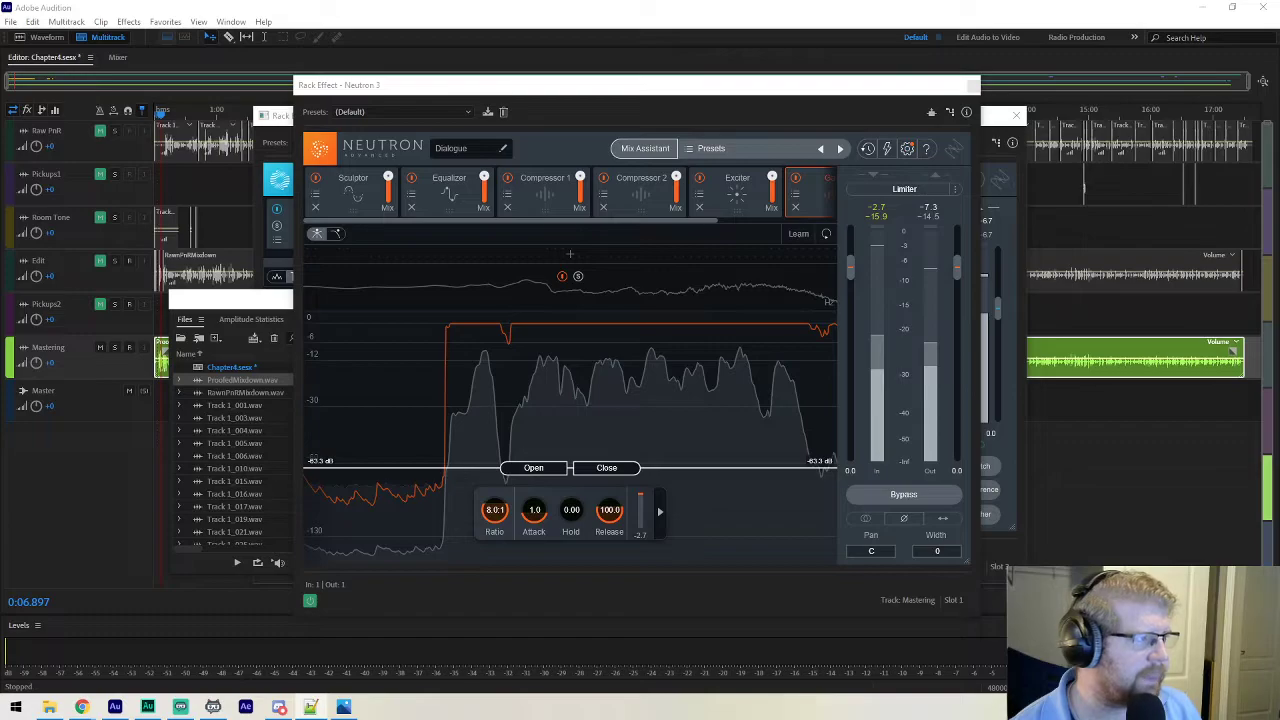
Close the Neutron 3 and Ozone 9 effect windows along with the floating panel window holding the Effects Rack.
{"action": "left_click", "coordinate": [895, 8]}
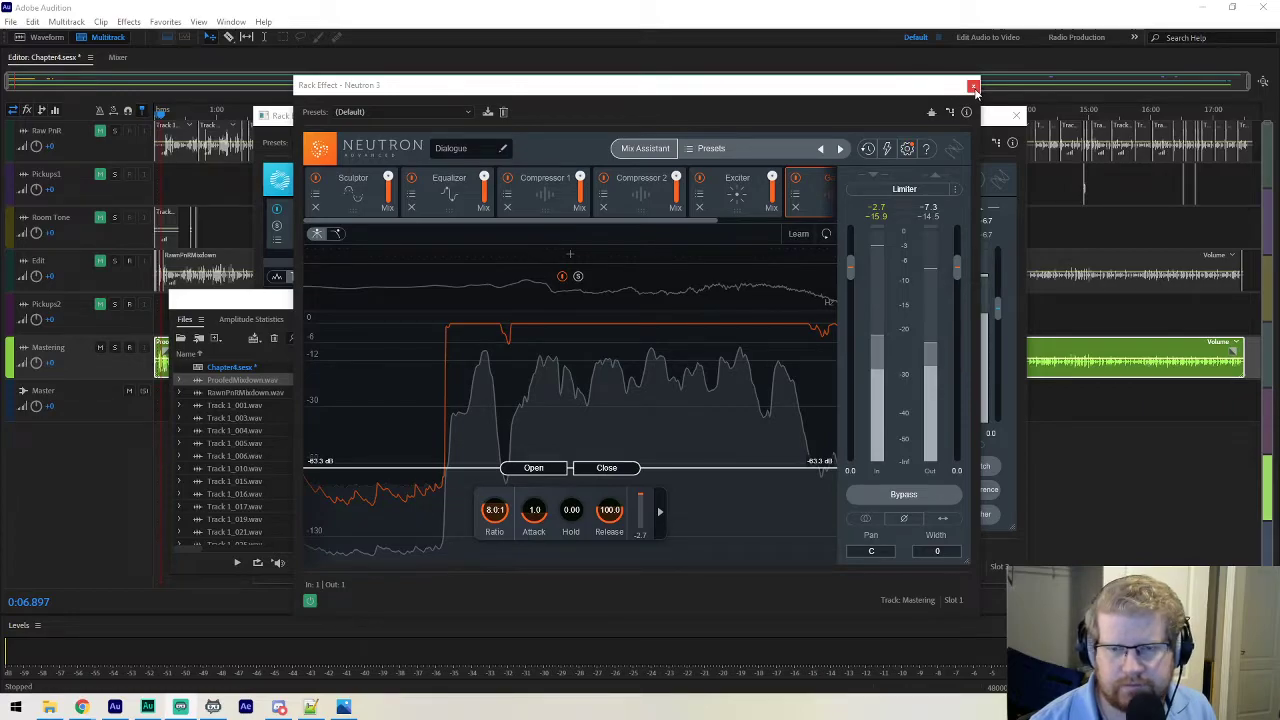
{"action": "left_click", "coordinate": [975, 90]}
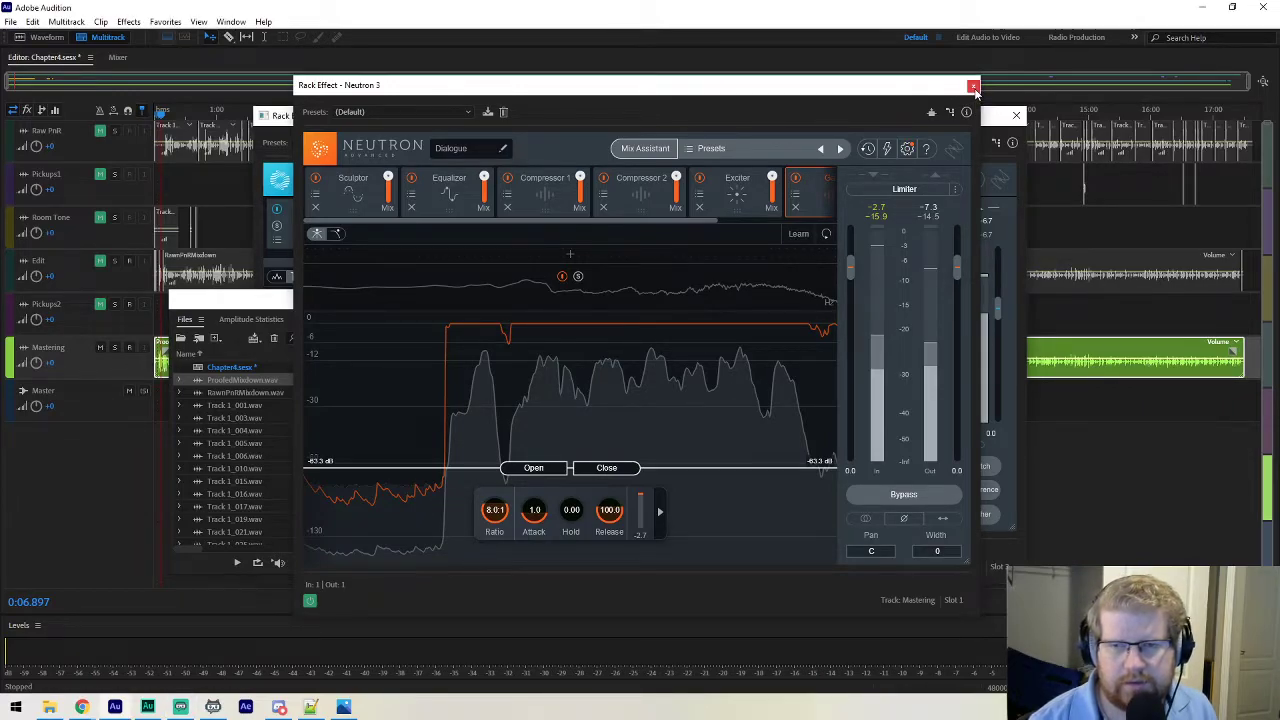
{"action": "left_click", "coordinate": [975, 88]}
{"action": "left_click", "coordinate": [974, 87]}
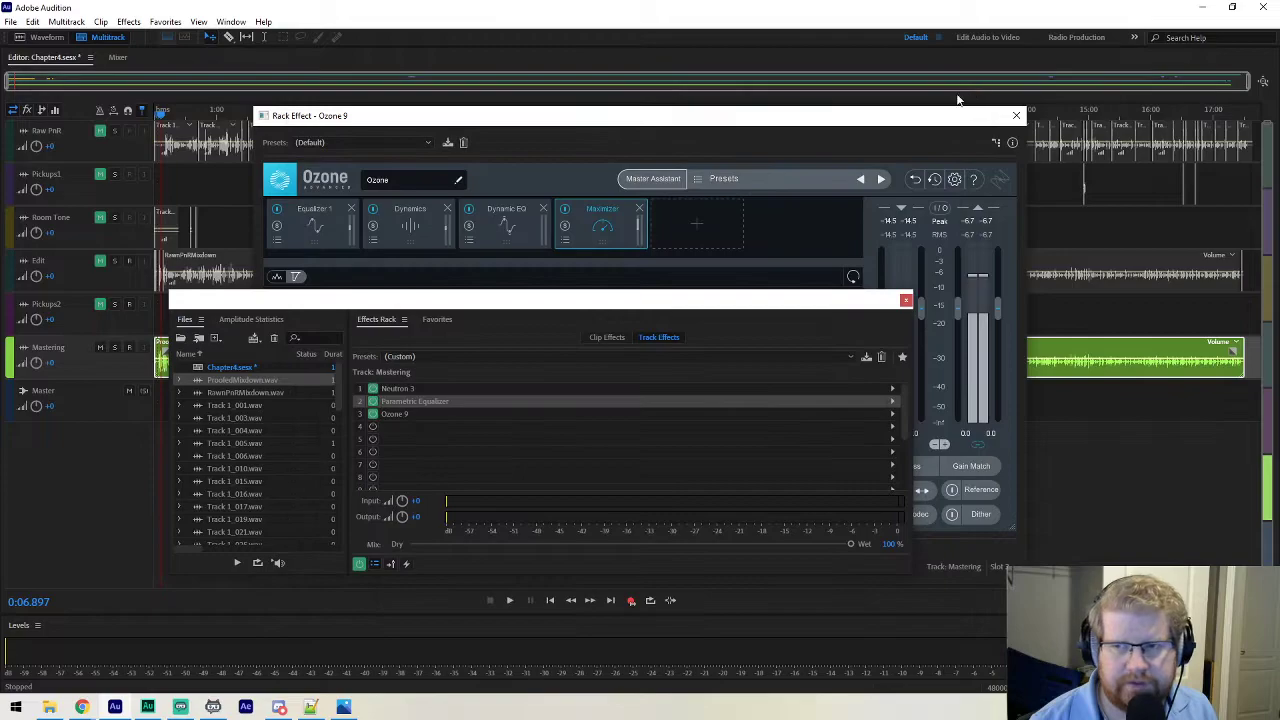
{"action": "left_click", "coordinate": [1016, 115]}
Show the Essential Sound panel and the Effects Rack, then hide Essential Sound.
{"action": "left_click", "coordinate": [229, 22]}
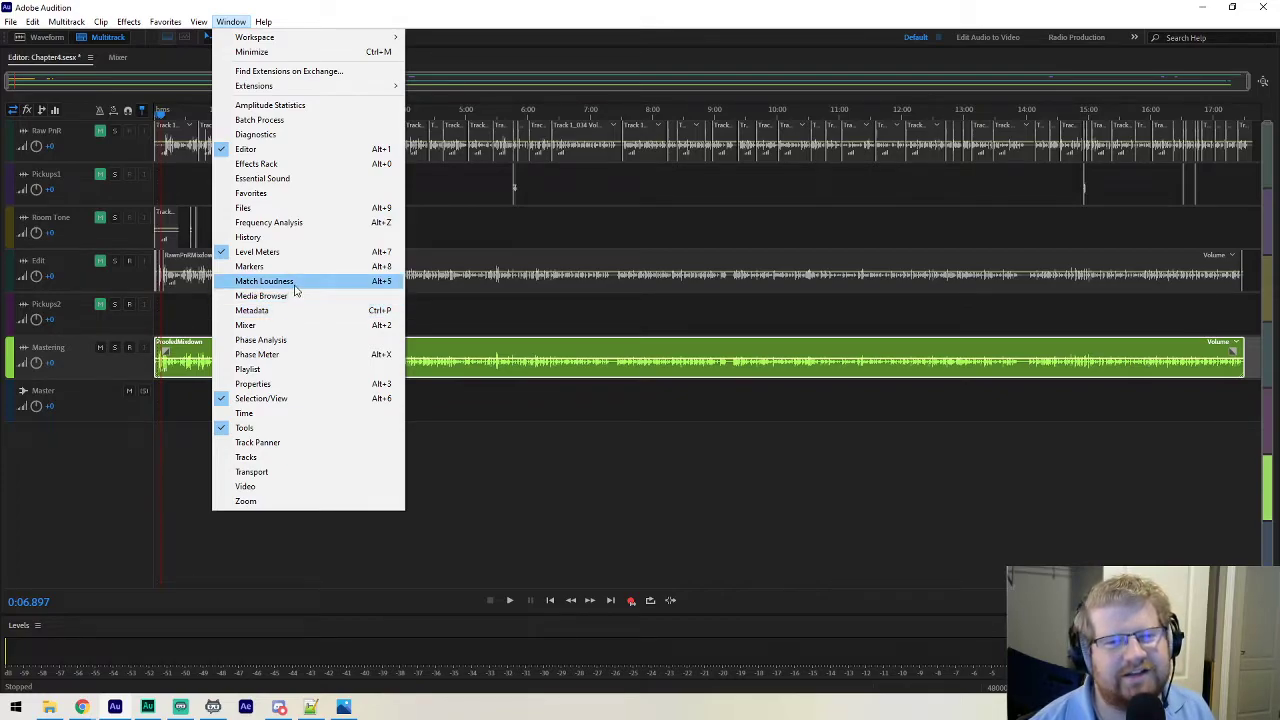
{"action": "left_click", "coordinate": [303, 178]}
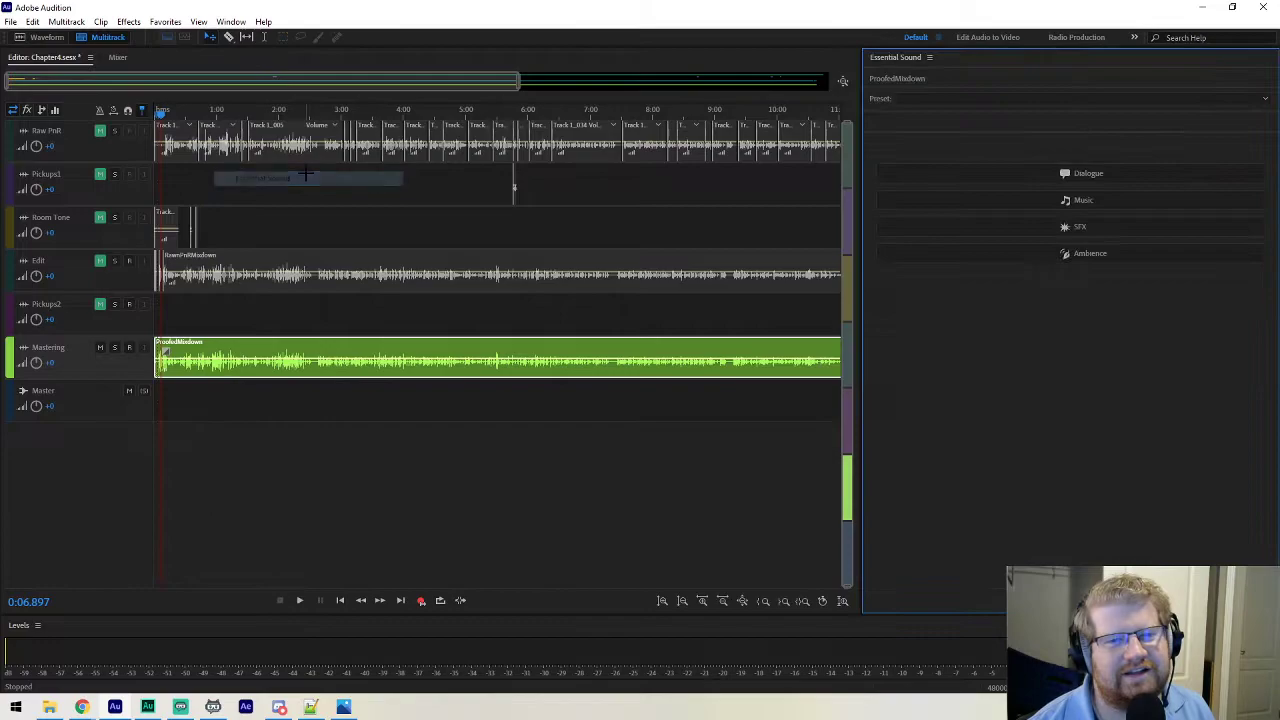
{"action": "left_click", "coordinate": [231, 22]}
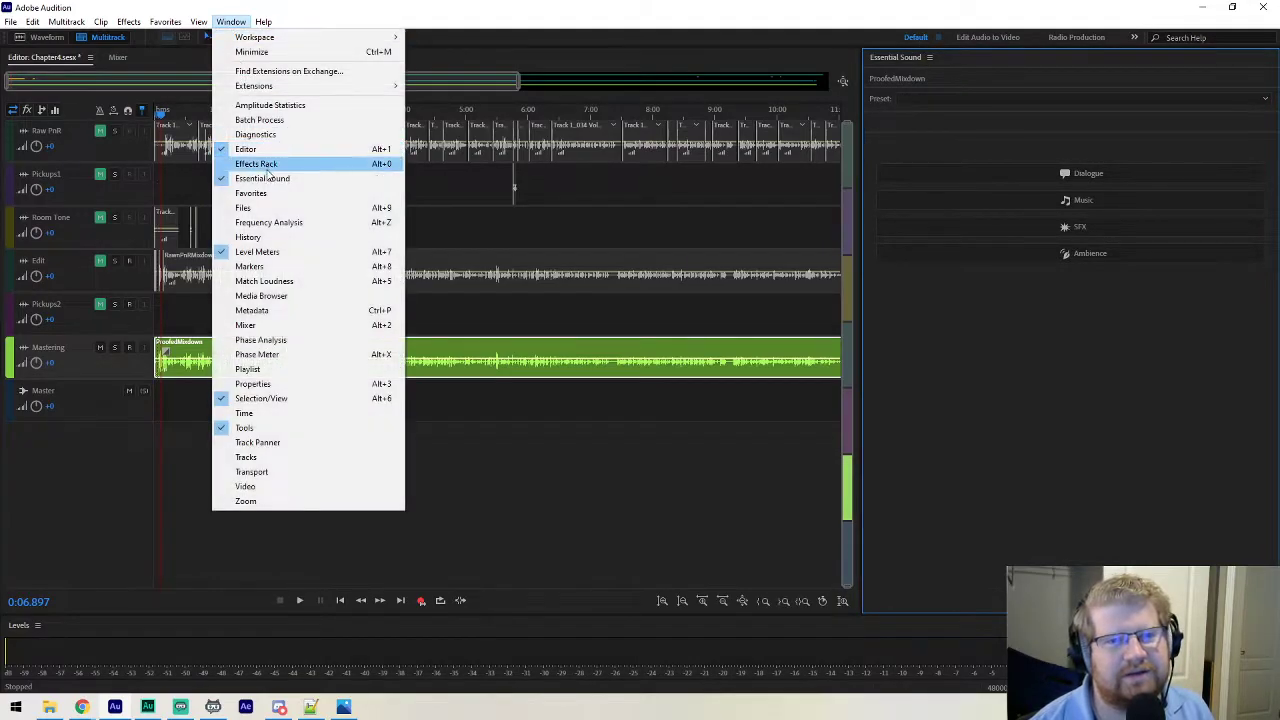
{"action": "left_click", "coordinate": [266, 165]}
{"action": "left_click", "coordinate": [231, 22]}
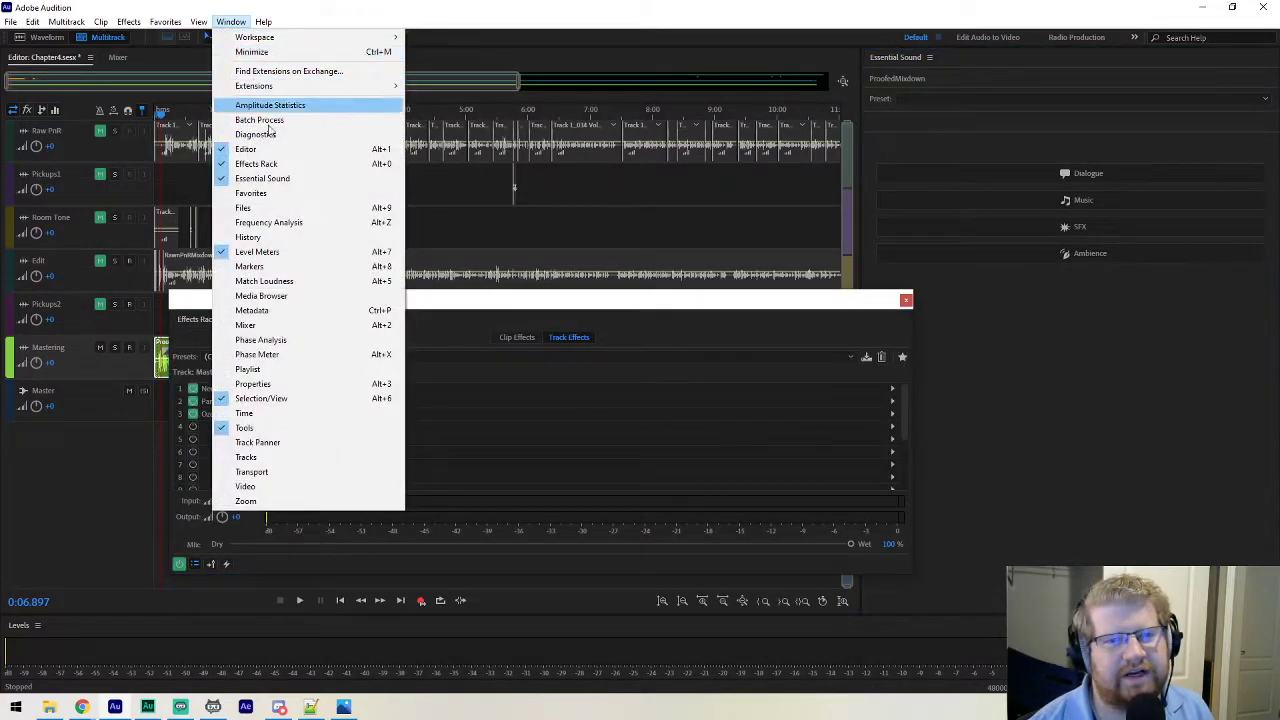
{"action": "left_click", "coordinate": [274, 182]}
Display the Favorites, Files and Amplitude Statistics panels, then close the floating window that holds them.
{"action": "left_click", "coordinate": [231, 22]}
{"action": "left_click", "coordinate": [262, 193]}
{"action": "left_click", "coordinate": [231, 22]}
{"action": "left_click", "coordinate": [243, 207]}
{"action": "left_click", "coordinate": [231, 22]}
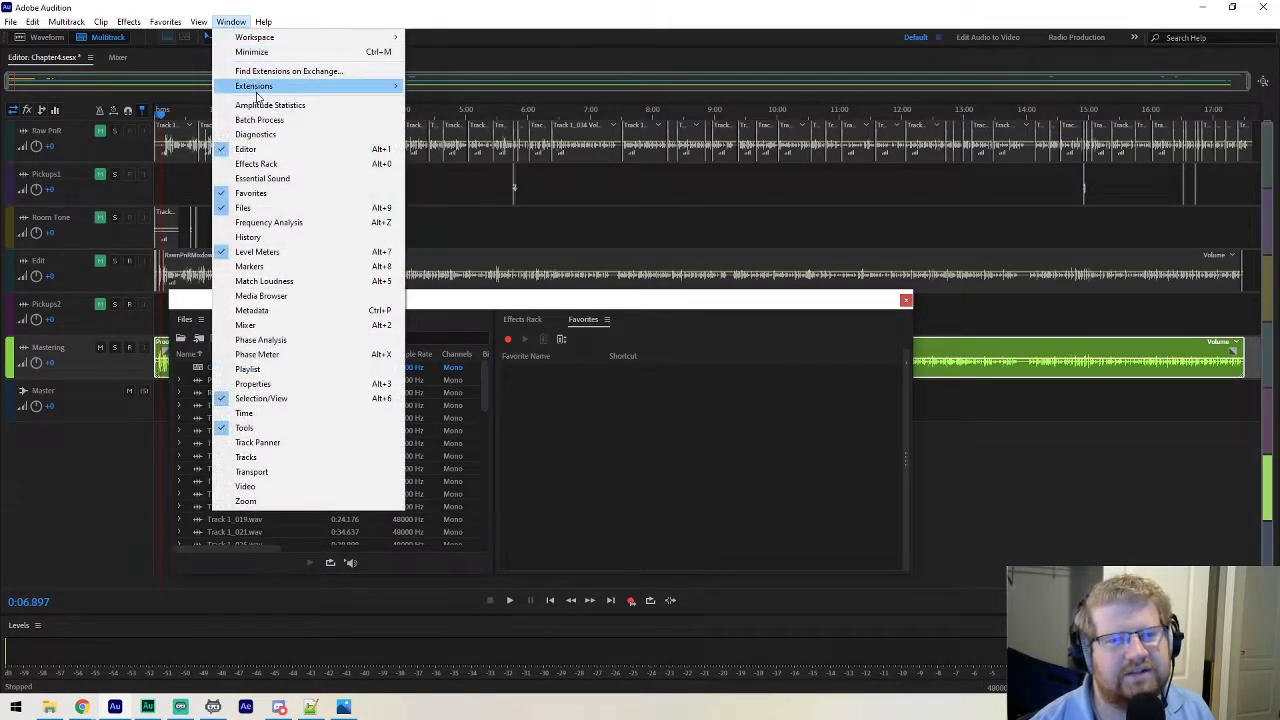
{"action": "left_click", "coordinate": [262, 105]}
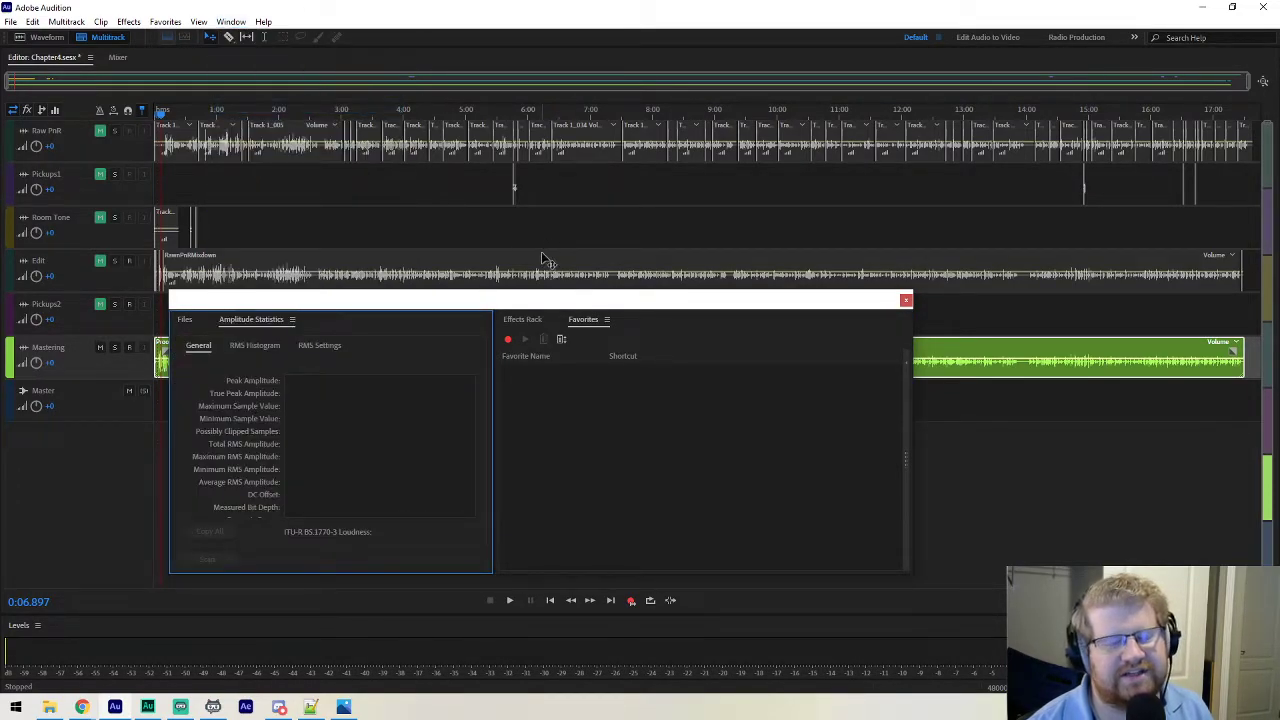
{"action": "left_click", "coordinate": [717, 8]}
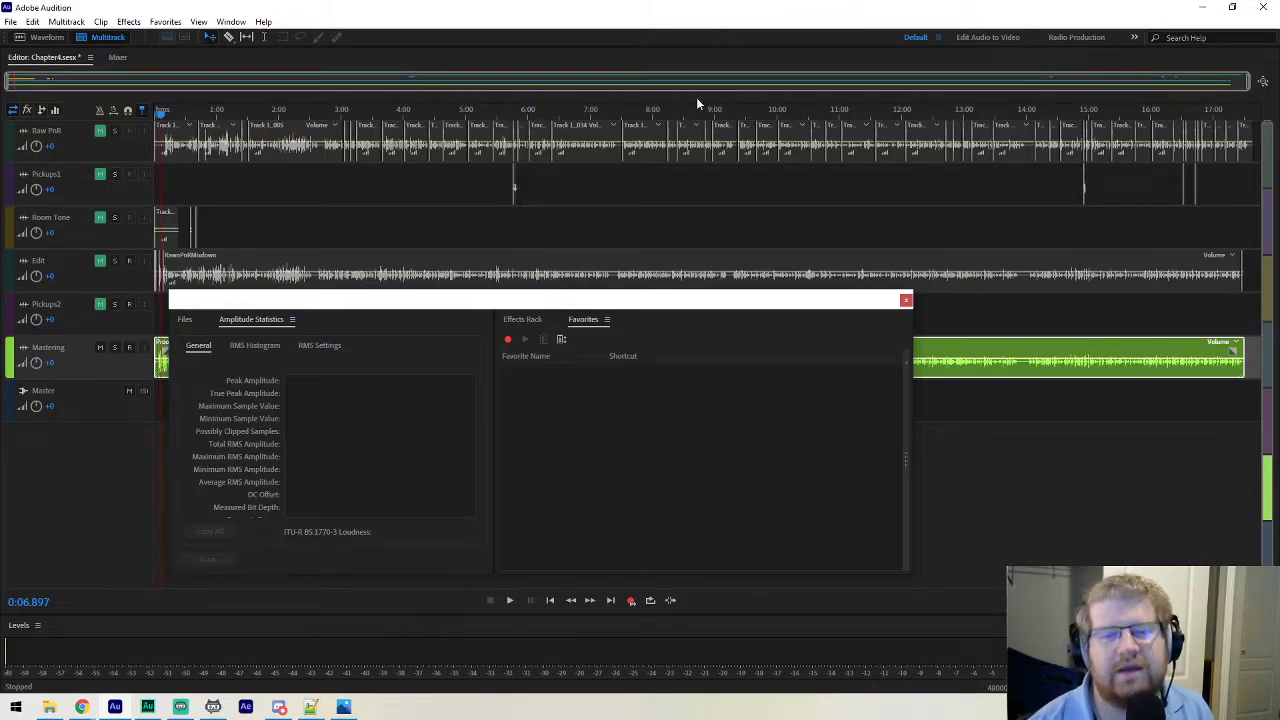
{"action": "left_click", "coordinate": [907, 302]}
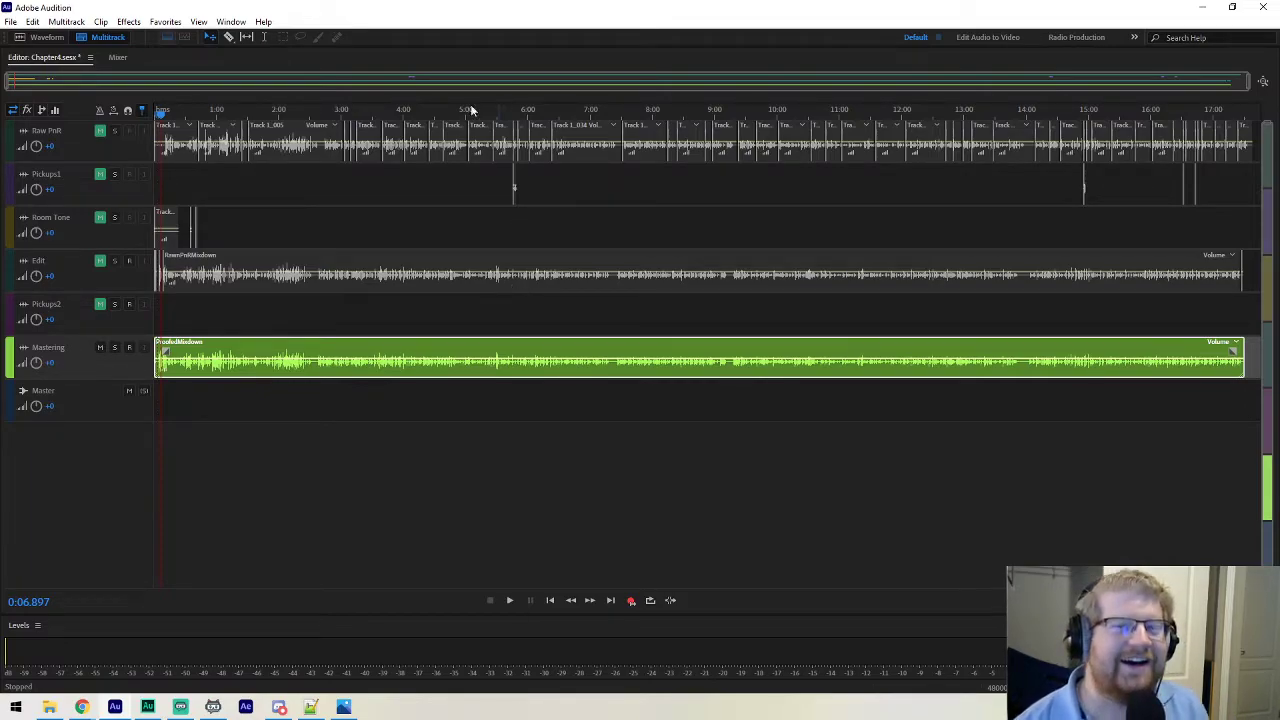
Reopen the Effects Rack, Favorites, Files and Amplitude Statistics panels.
{"action": "left_click", "coordinate": [231, 22]}
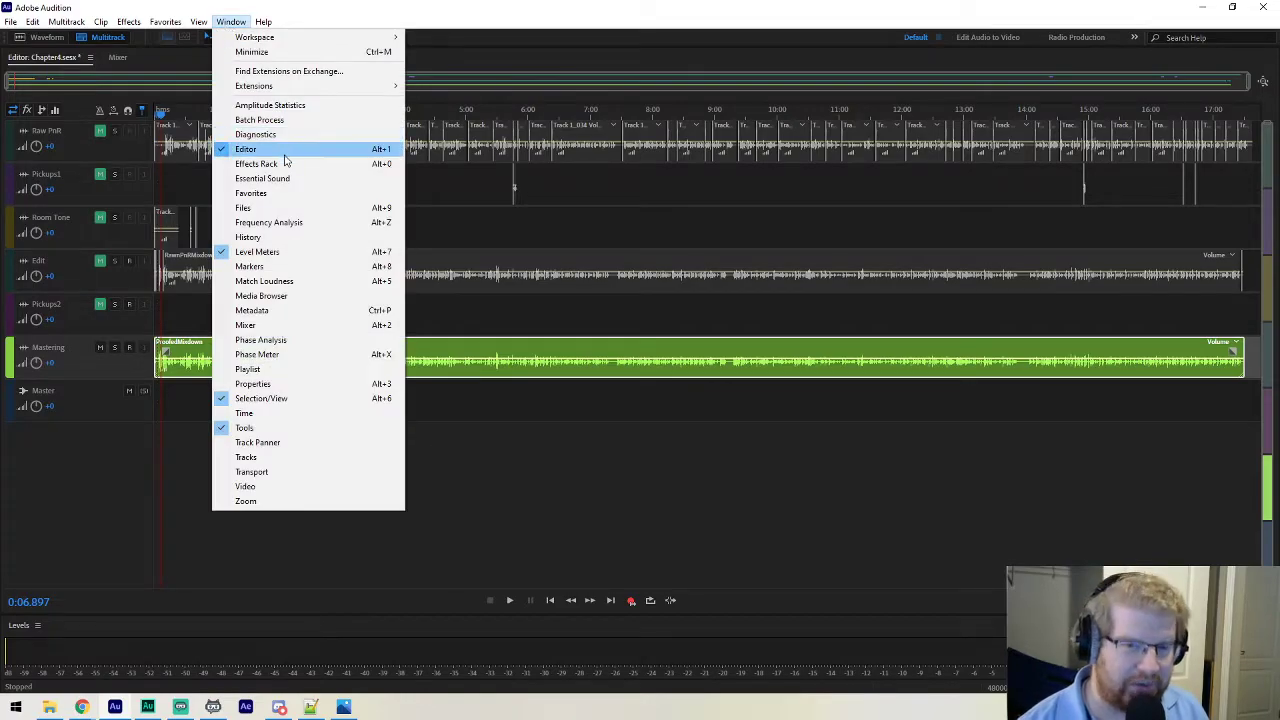
{"action": "left_click", "coordinate": [258, 164]}
{"action": "left_click", "coordinate": [231, 22]}
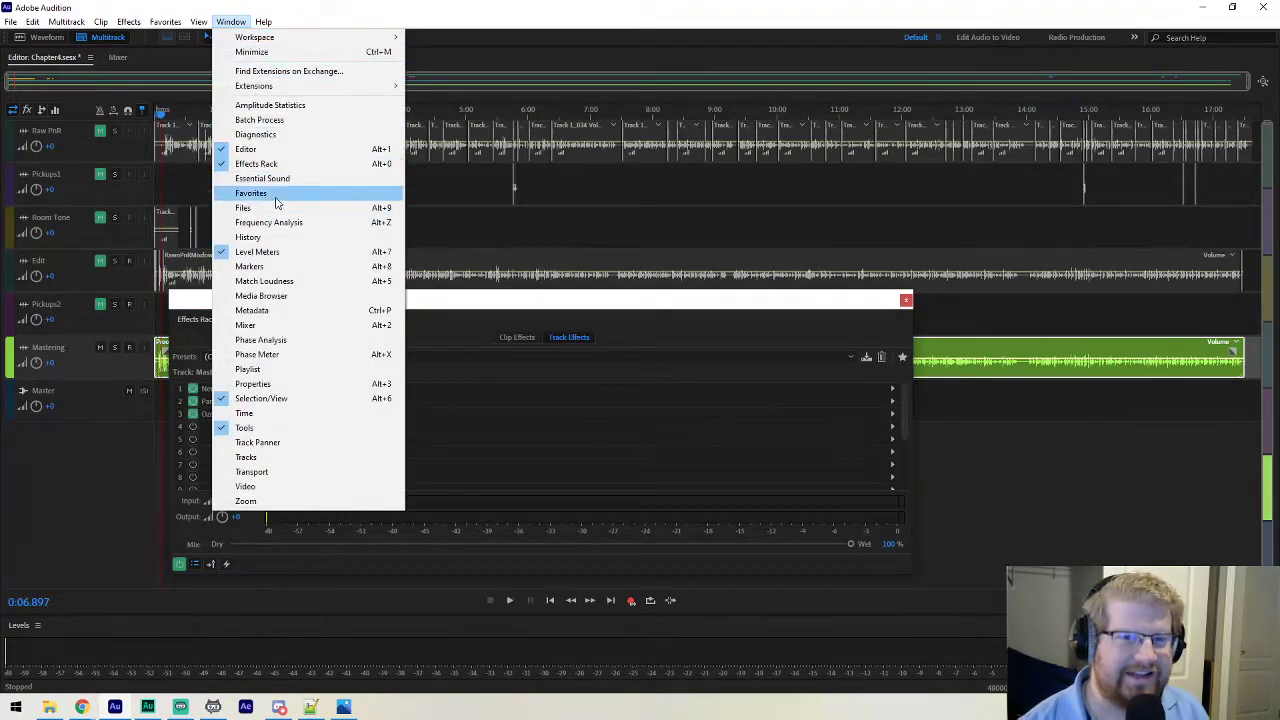
{"action": "left_click", "coordinate": [251, 193]}
{"action": "left_click", "coordinate": [231, 22]}
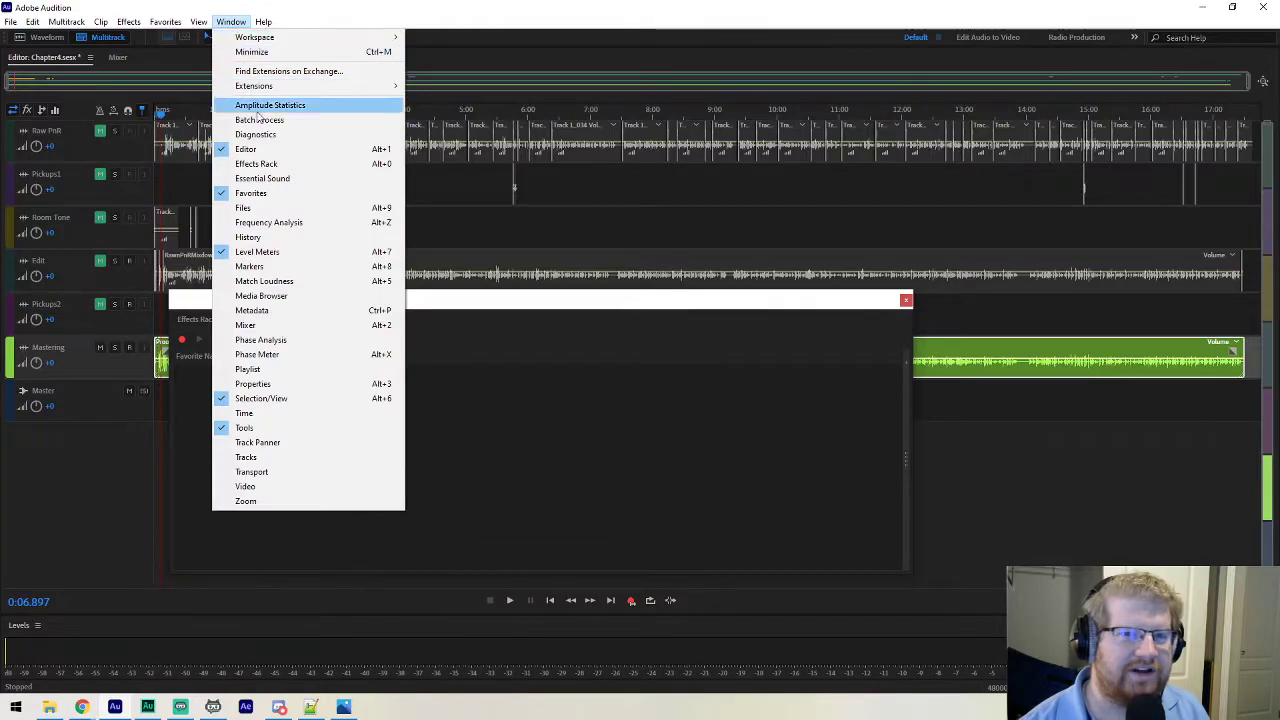
{"action": "left_click", "coordinate": [255, 207]}
{"action": "left_click", "coordinate": [231, 22]}
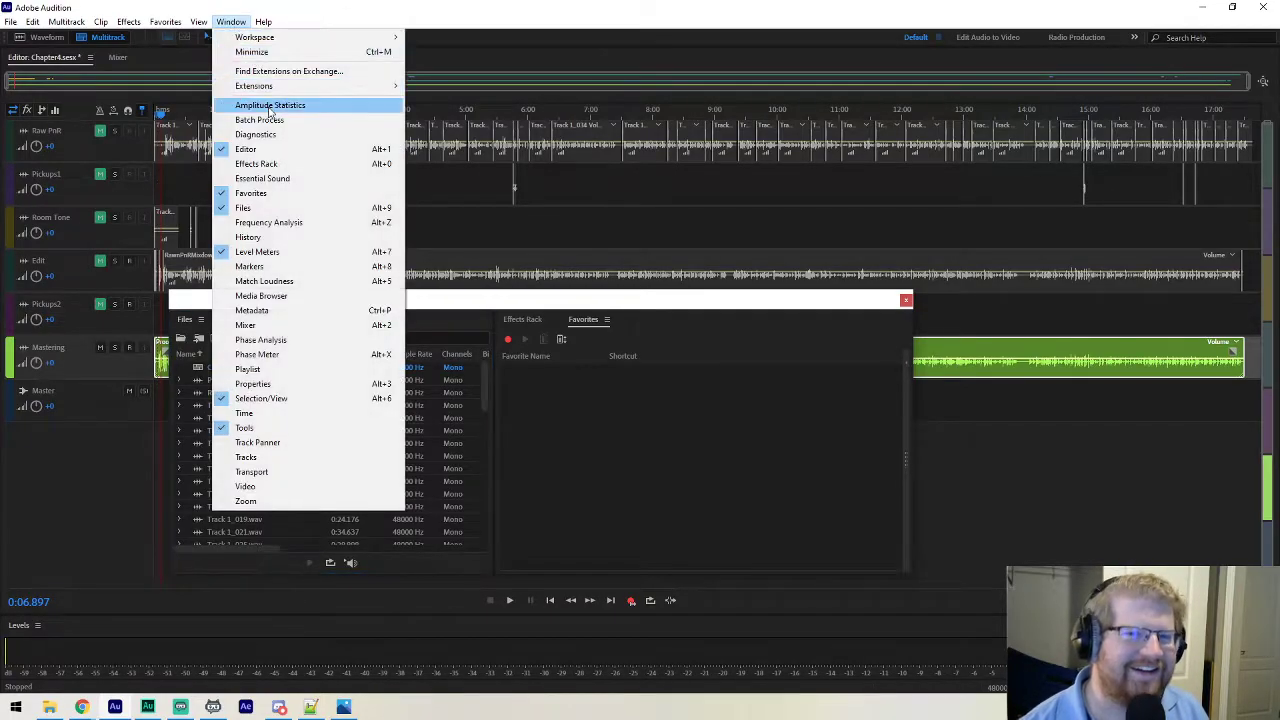
{"action": "left_click", "coordinate": [290, 104]}
Move the floating panel window out of view and bring it back to the Mastering track's Effects Rack.
{"action": "left_click_drag", "start_coordinate": [568, 302], "coordinate": [0, 308]}
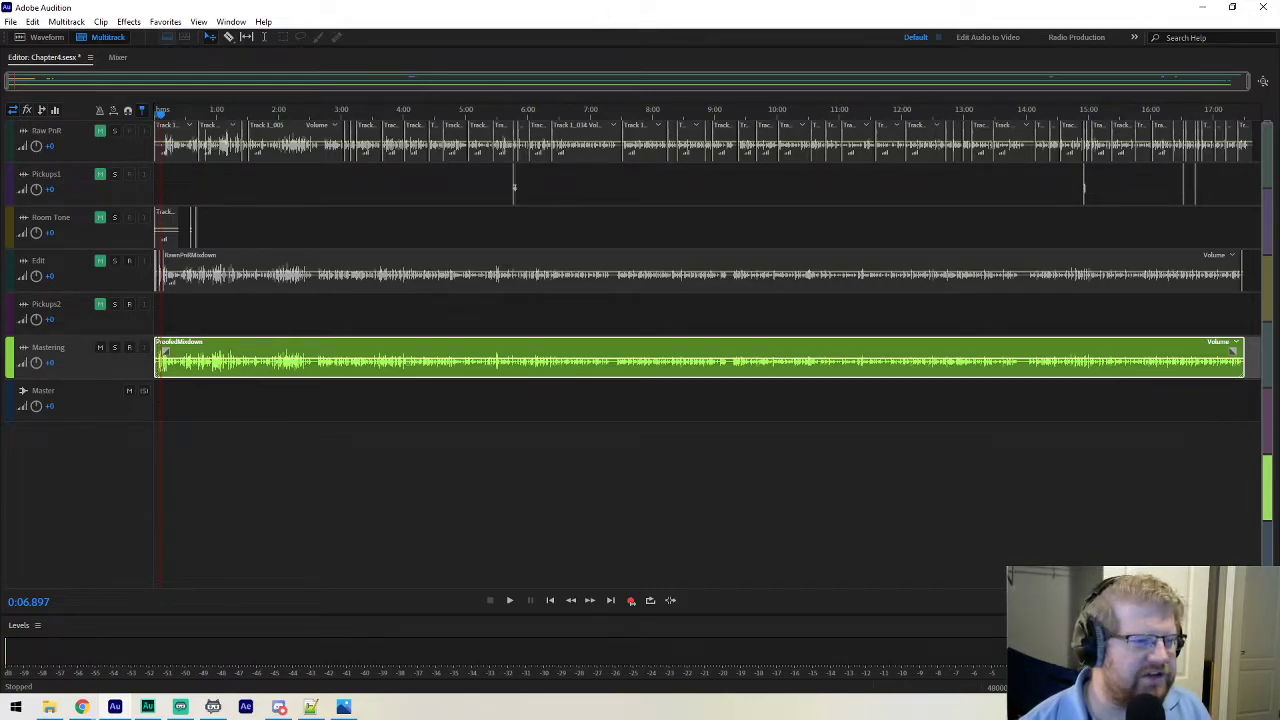
{"action": "left_click_drag", "start_coordinate": [0, 328], "coordinate": [206, 326]}
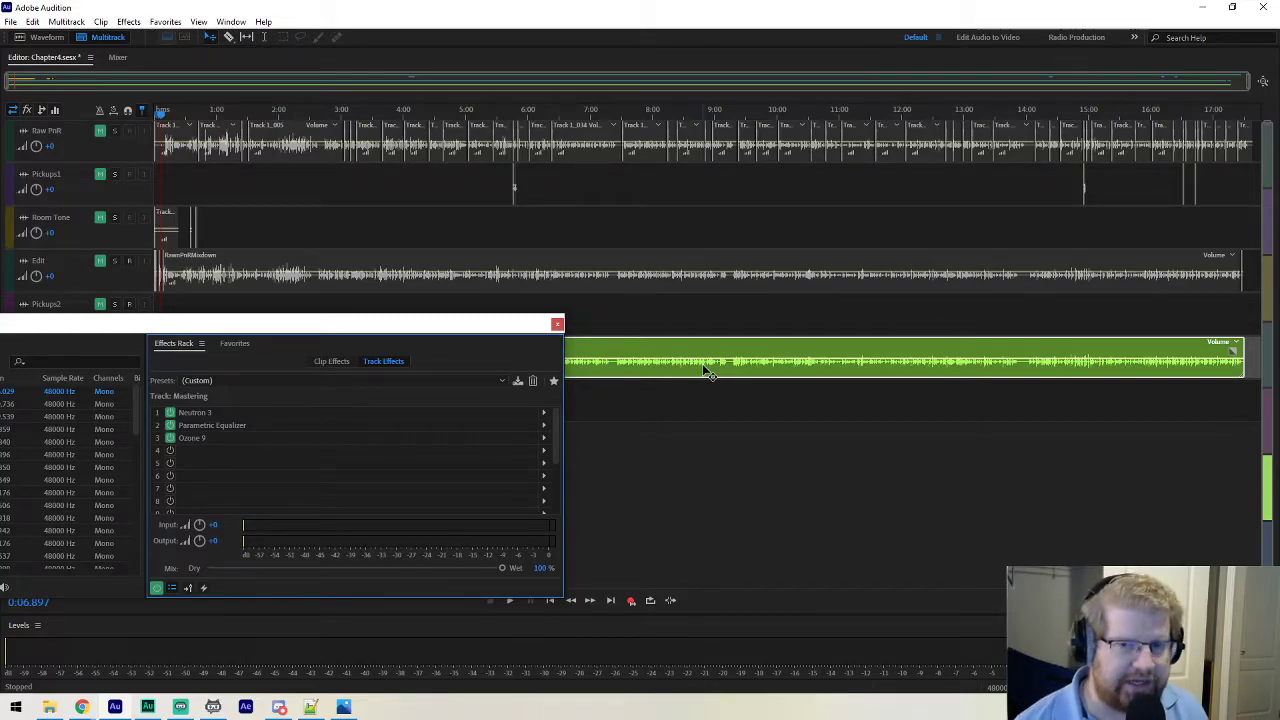
{"action": "left_click_drag", "start_coordinate": [455, 330], "coordinate": [0, 346]}
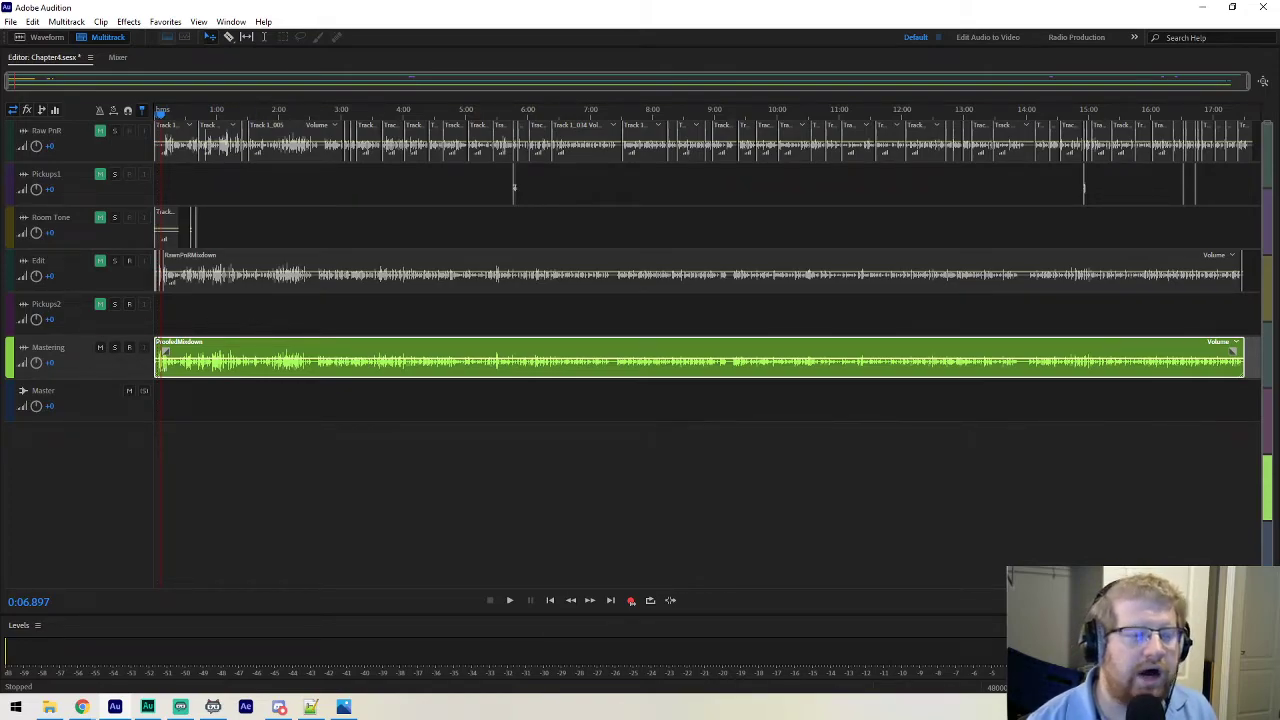
{"action": "left_click_drag", "start_coordinate": [0, 335], "coordinate": [294, 291]}
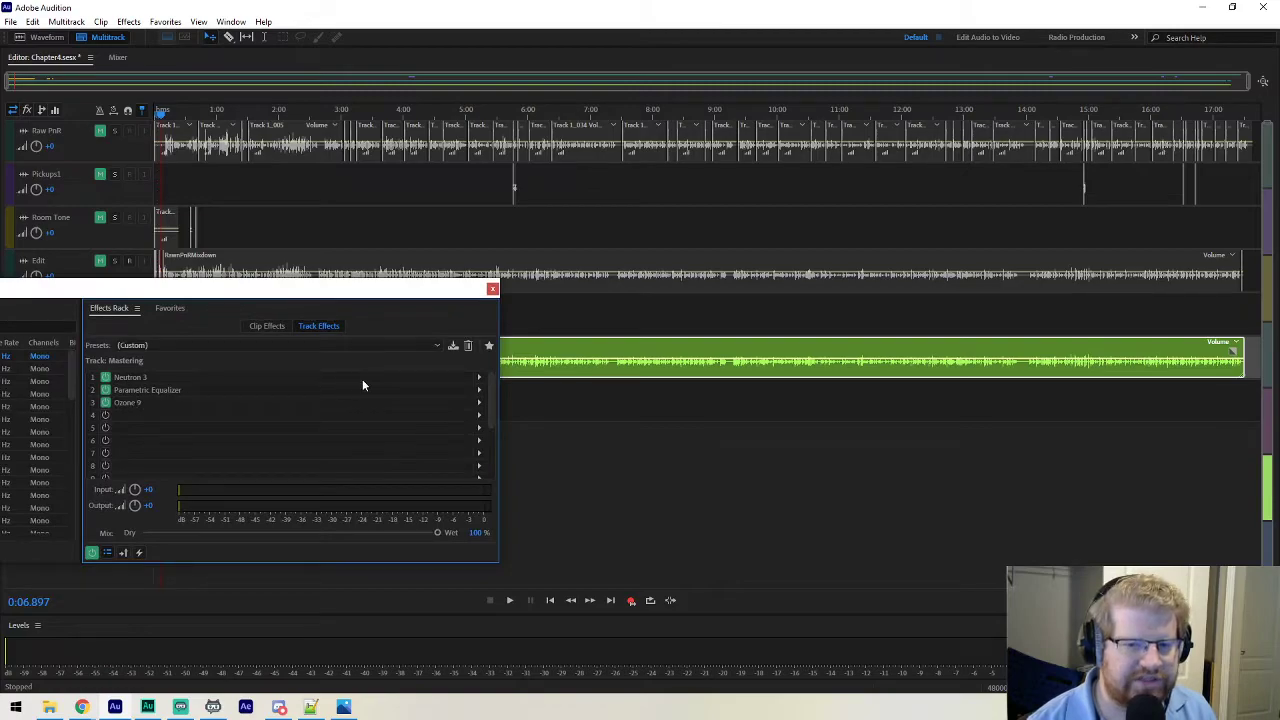
Switch off Neutron 3, Parametric Equalizer and Ozone 9 together on the Mastering track and move the floating panels out of view.
{"action": "left_click", "coordinate": [182, 377]}
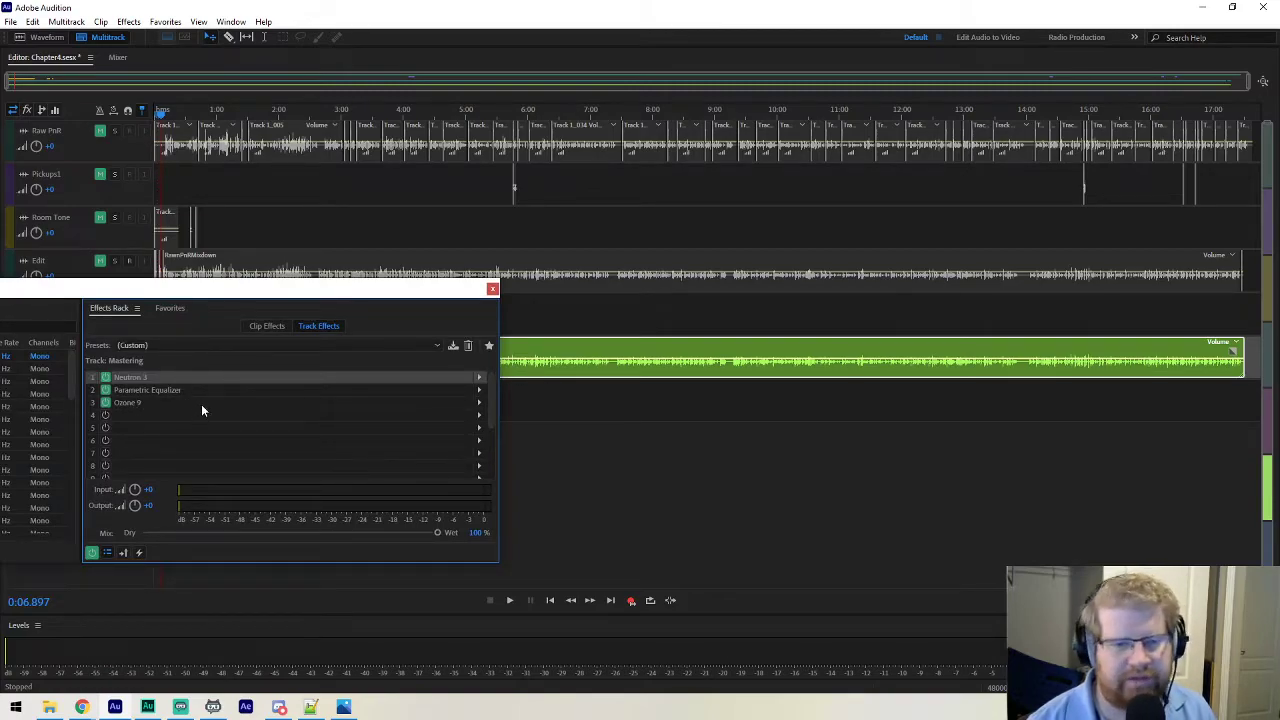
{"action": "left_click", "coordinate": [201, 404], "text": "shift"}
{"action": "right_click", "coordinate": [201, 404]}
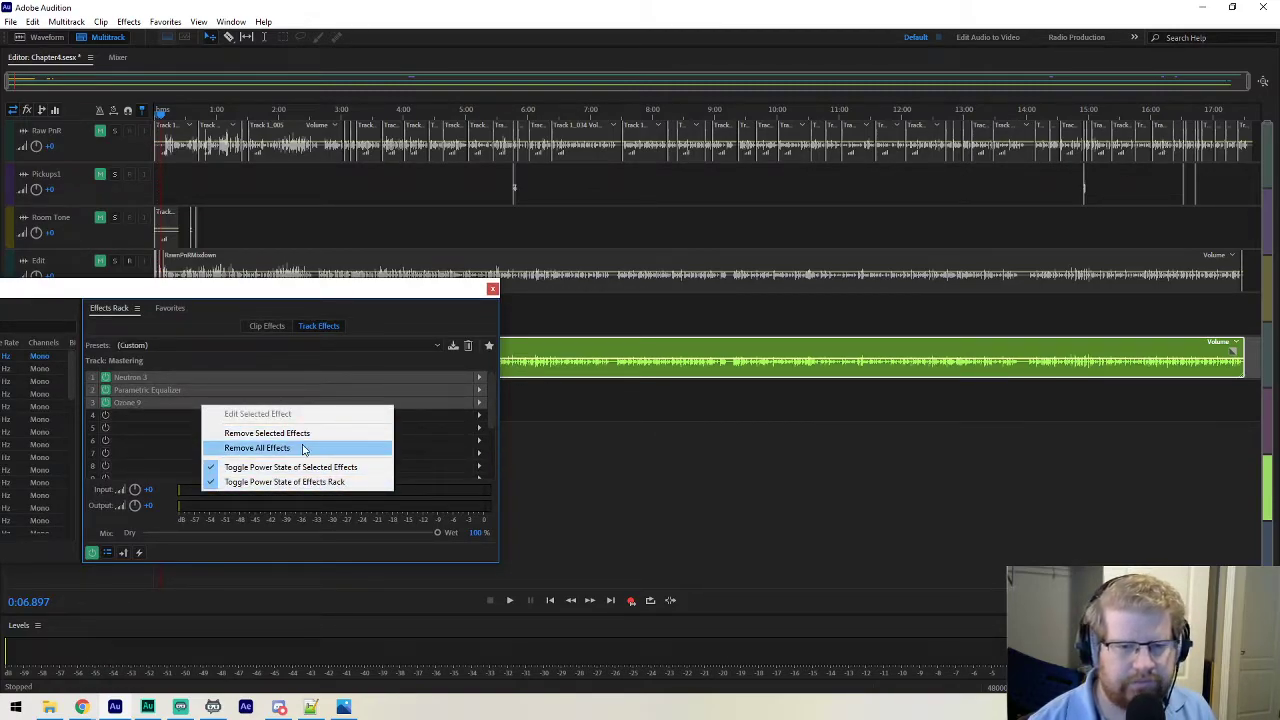
{"action": "left_click", "coordinate": [104, 408]}
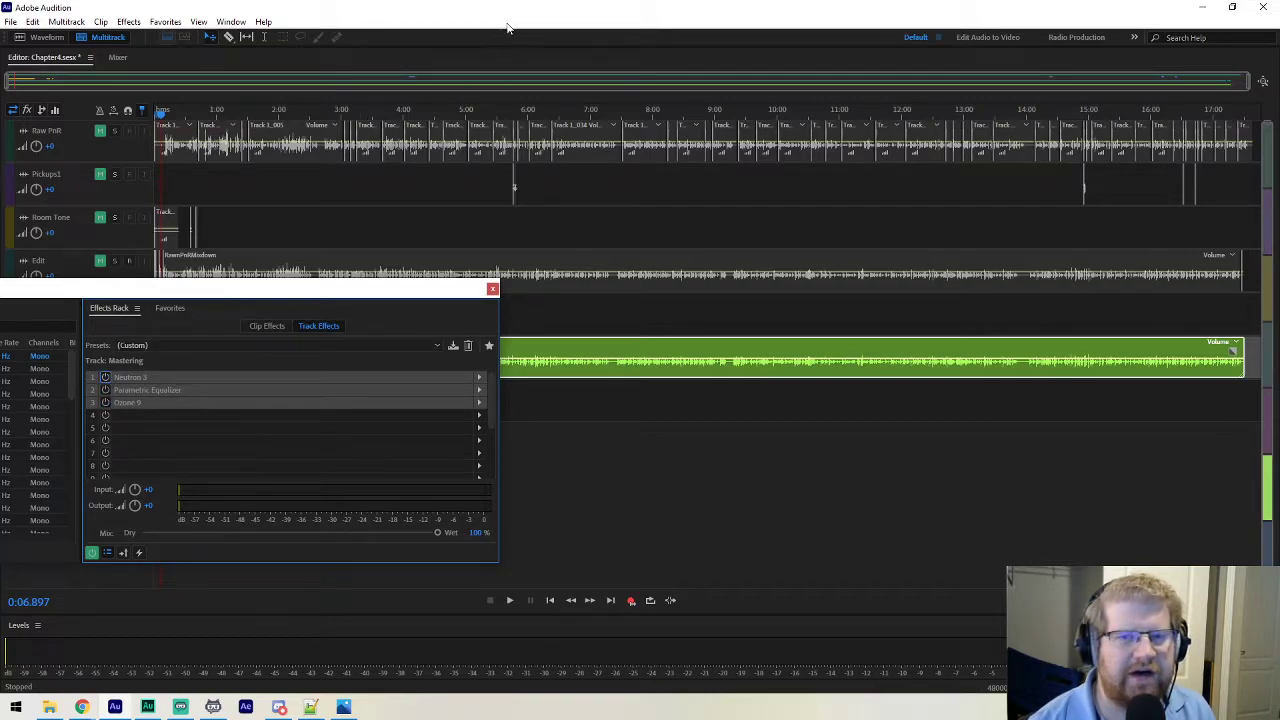
{"action": "left_click_drag", "start_coordinate": [440, 290], "coordinate": [0, 300]}
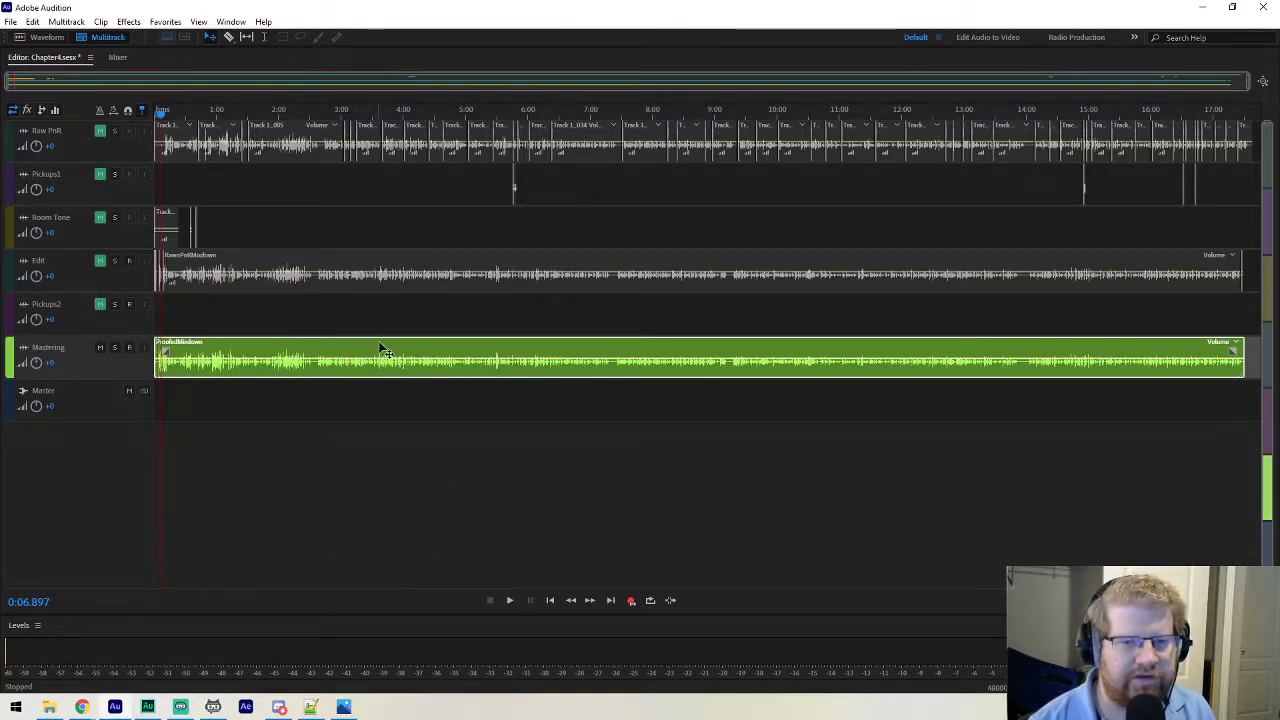
Start a mixdown of the entire session to a new file, then cancel the processing.
{"action": "right_click", "coordinate": [392, 315]}
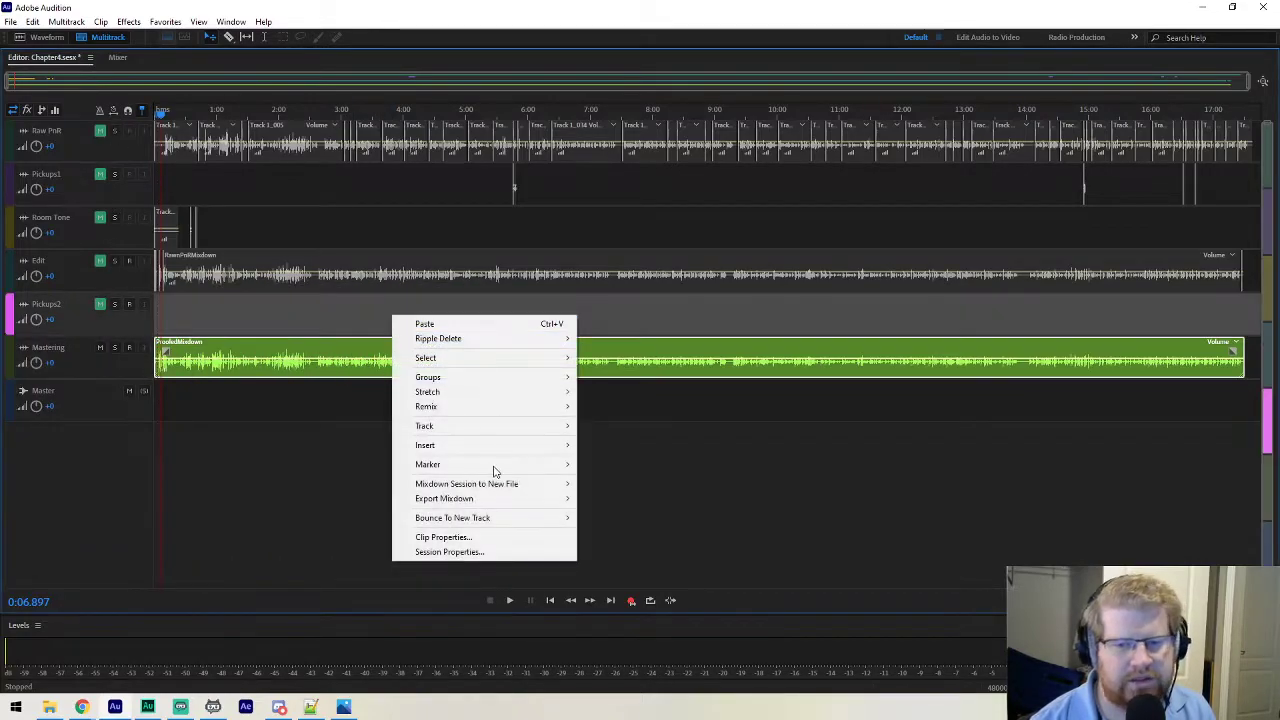
{"action": "mouse_move", "coordinate": [552, 486]}
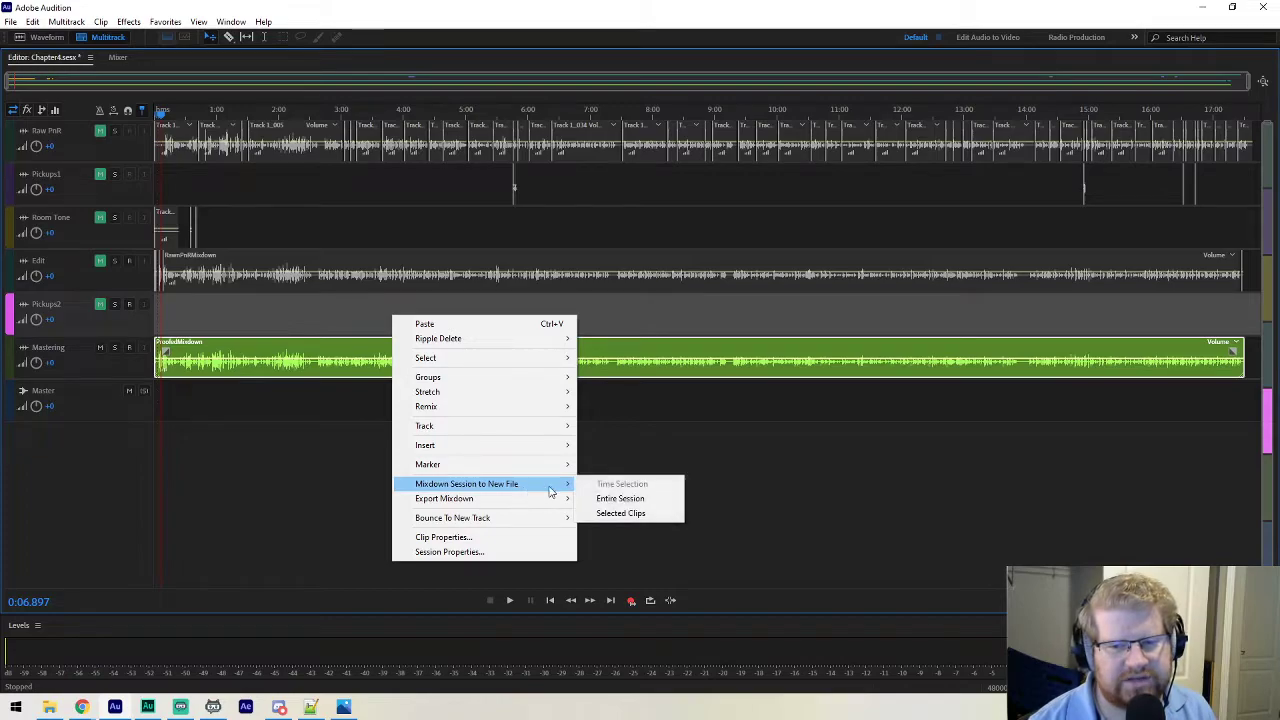
{"action": "left_click", "coordinate": [638, 500]}
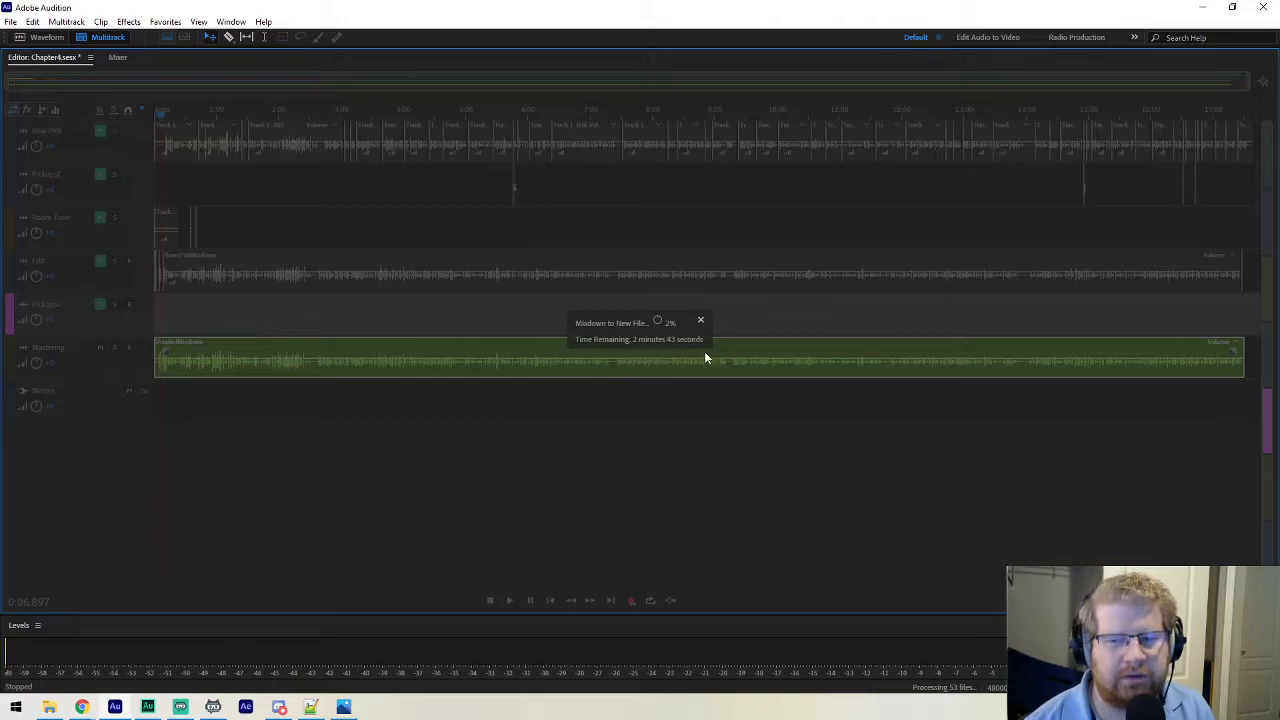
{"action": "left_click", "coordinate": [701, 321]}
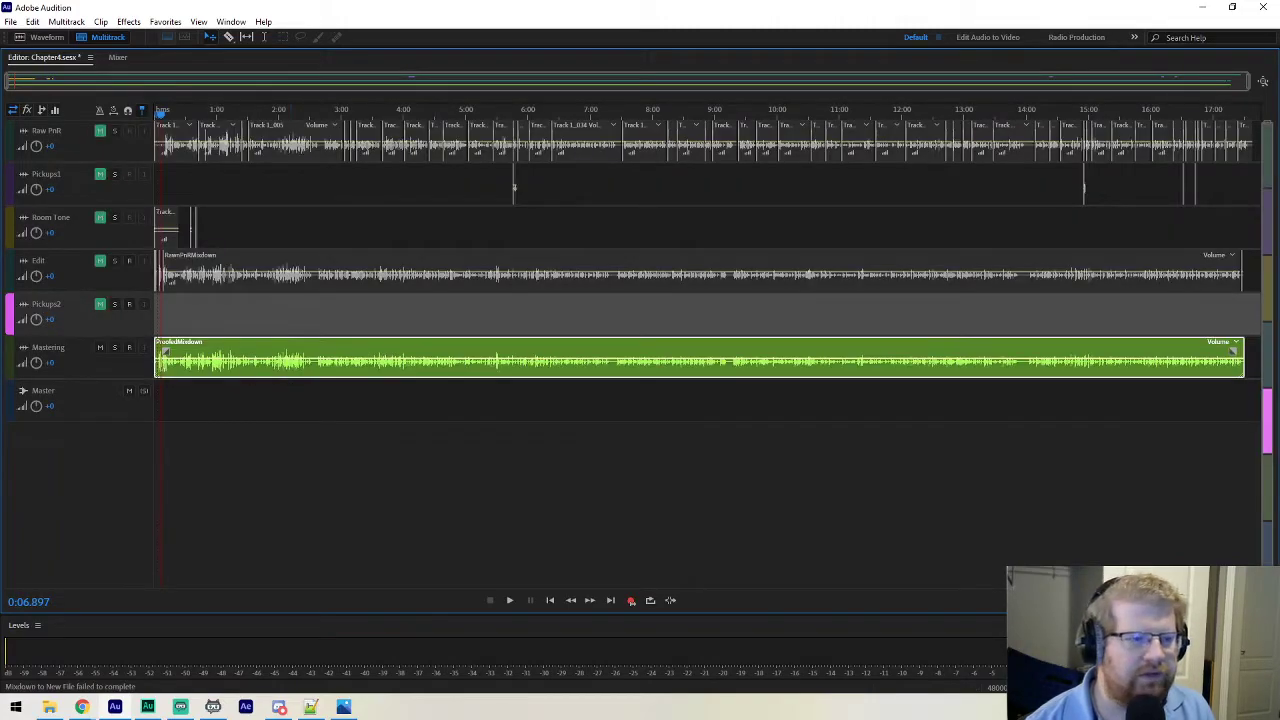
Remove RX 7 Mouth De-click from the Edit track's effects rack and move the floating panels out of view.
{"action": "left_click_drag", "start_coordinate": [0, 285], "coordinate": [395, 285]}
{"action": "left_click_drag", "start_coordinate": [315, 286], "coordinate": [519, 443]}
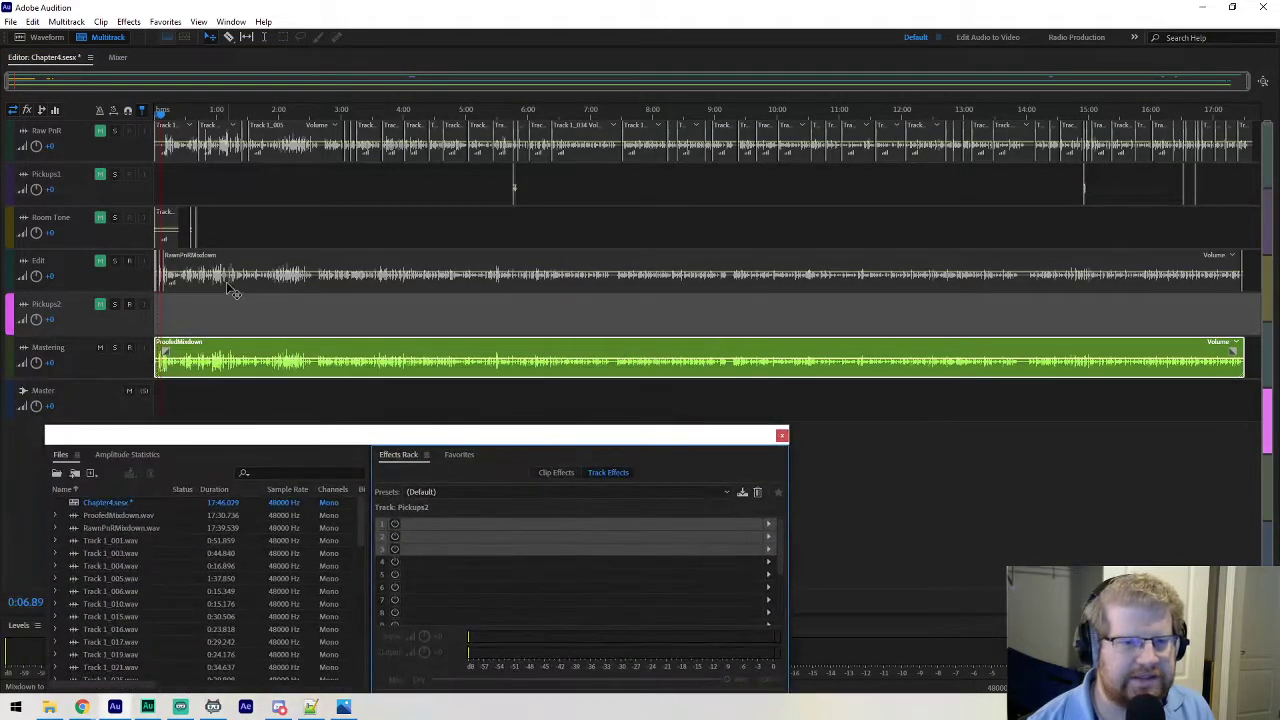
{"action": "left_click", "coordinate": [50, 275]}
{"action": "left_click", "coordinate": [78, 263]}
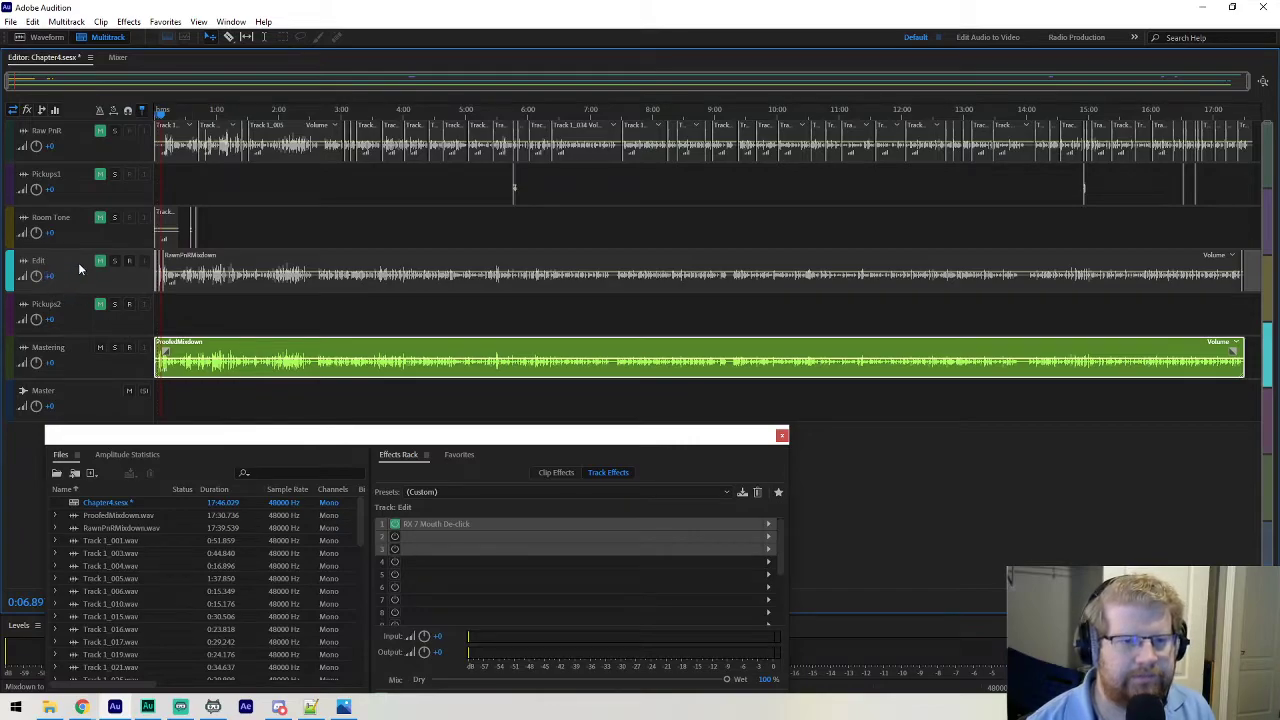
{"action": "right_click", "coordinate": [494, 524]}
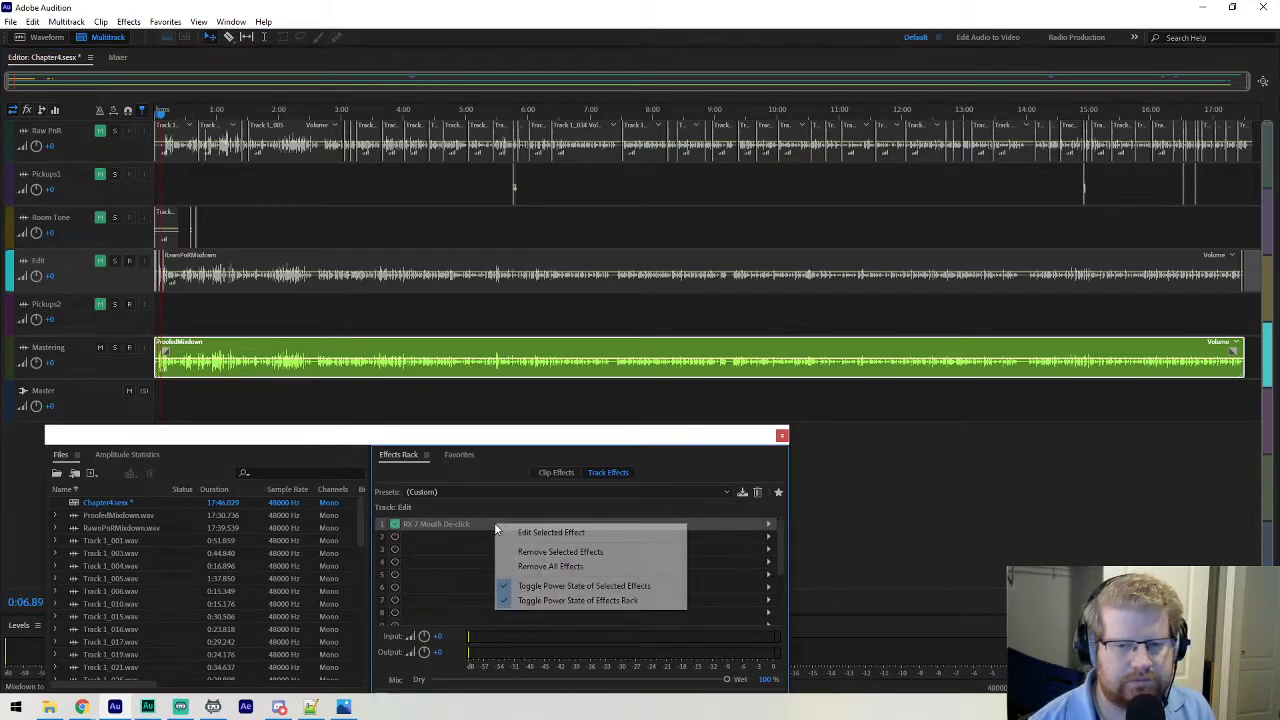
{"action": "left_click", "coordinate": [620, 558]}
{"action": "left_click", "coordinate": [280, 316]}
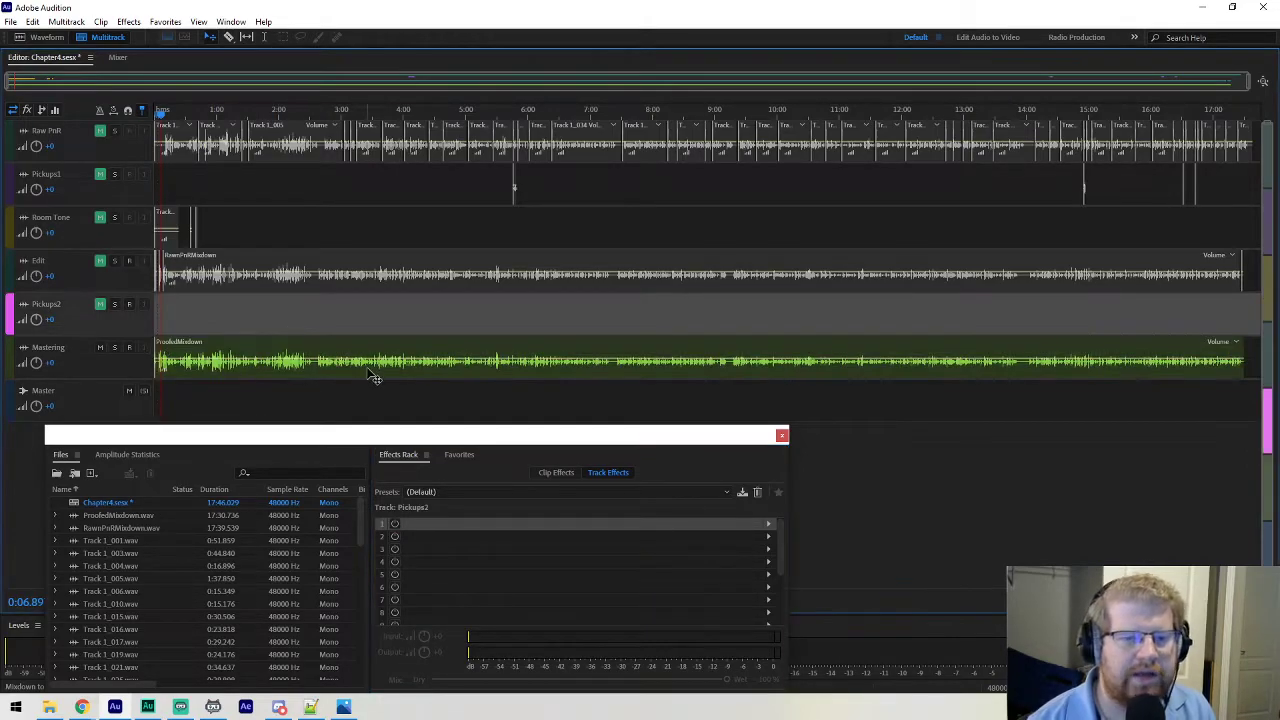
{"action": "left_click", "coordinate": [450, 450]}
{"action": "left_click_drag", "start_coordinate": [416, 440], "coordinate": [0, 278]}
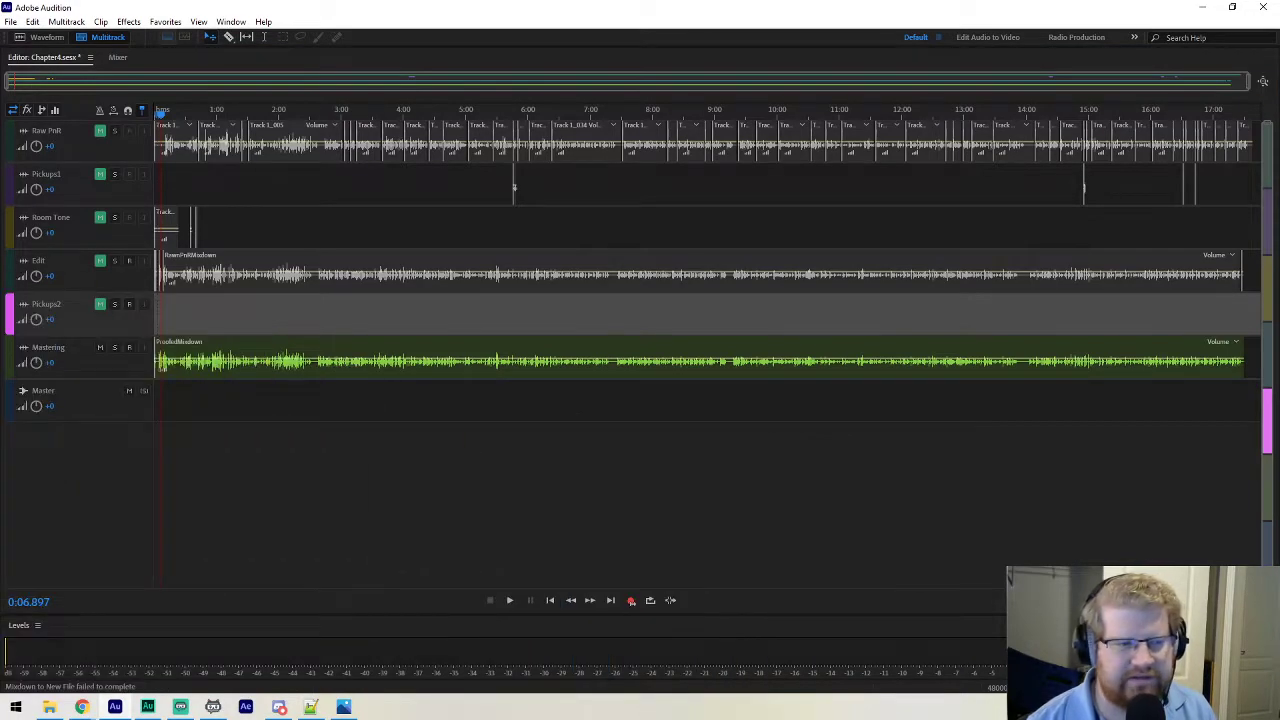
Mix down only the selected ProofedMixdown clip on the Mastering track to a new file.
{"action": "left_click", "coordinate": [327, 350]}
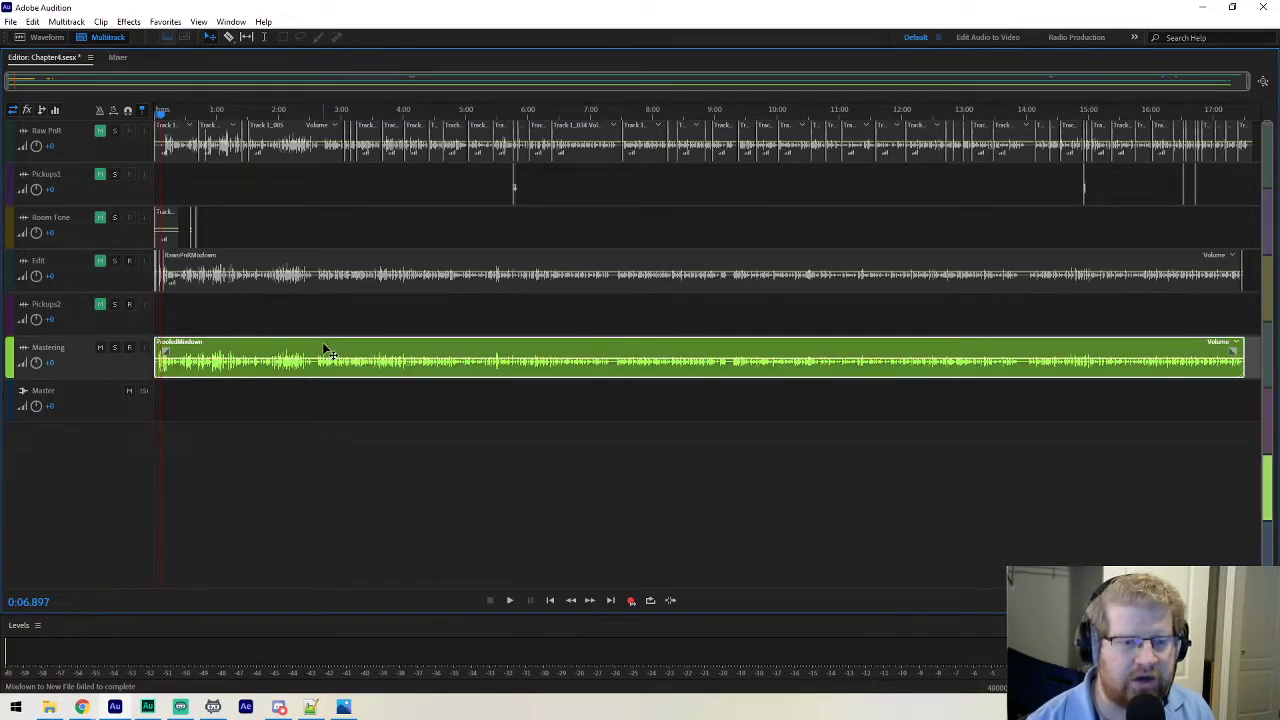
{"action": "right_click", "coordinate": [326, 350]}
{"action": "mouse_move", "coordinate": [527, 617]}
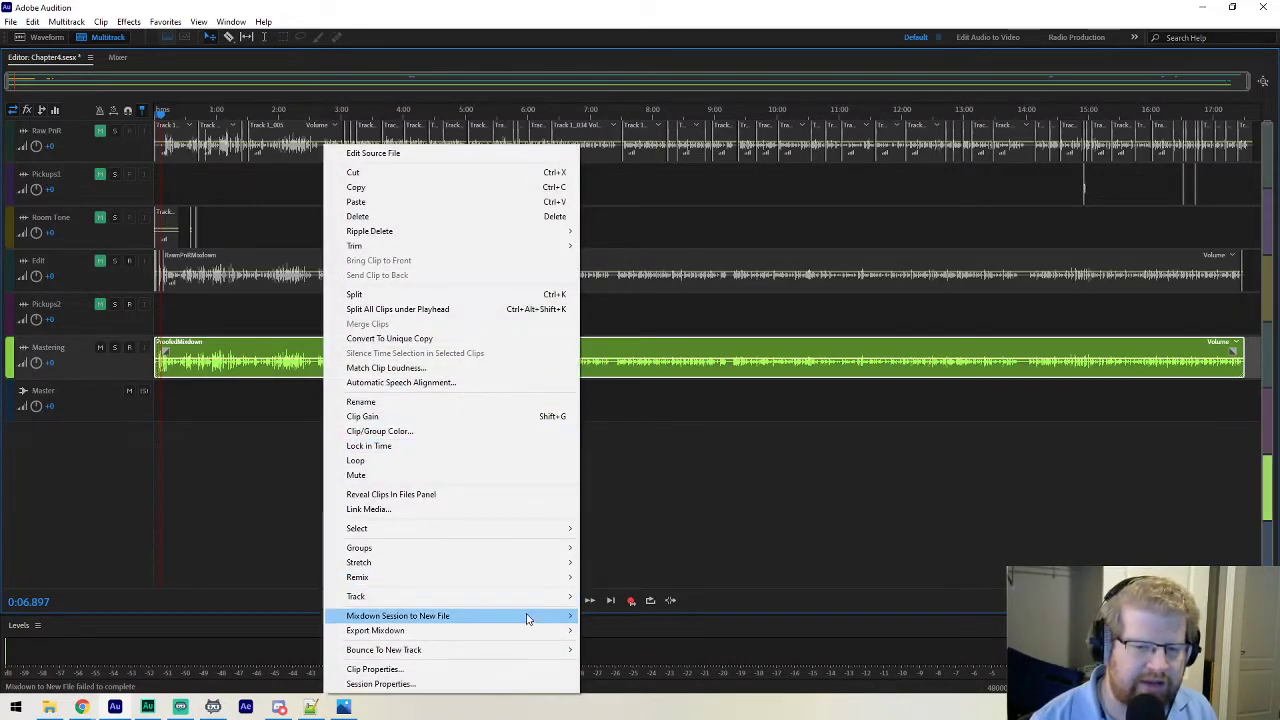
{"action": "left_click", "coordinate": [670, 640]}
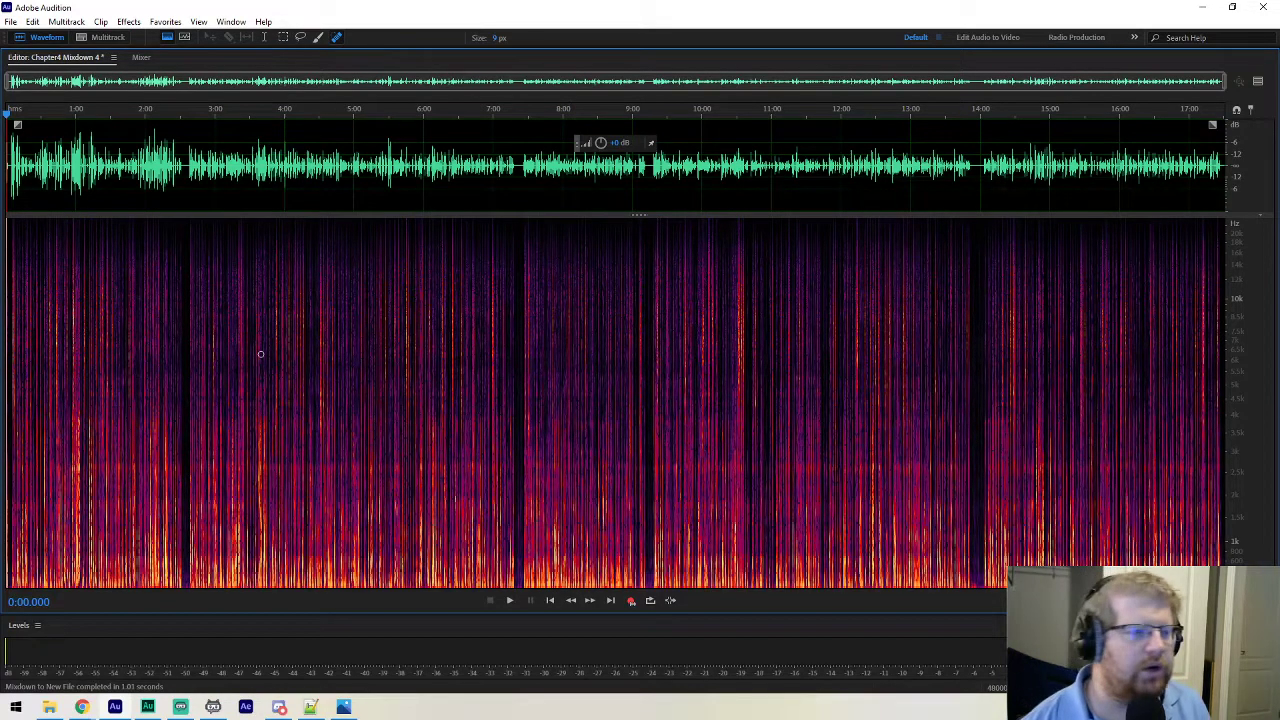
Save the new Chapter4 mixdown as MasteredMixdown.wav in the Presentation folder, in Wave PCM format at 48000 Hz mono, 32-bit.
{"action": "left_click_drag", "start_coordinate": [0, 224], "coordinate": [322, 230]}
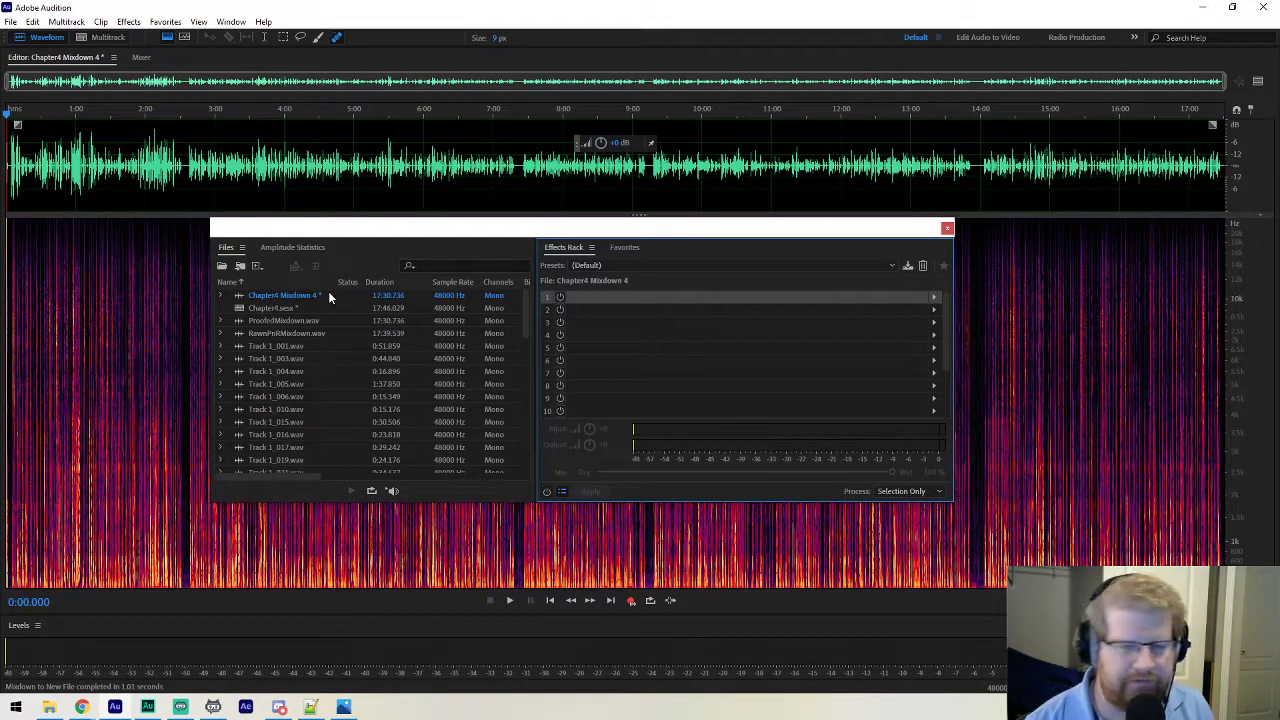
{"action": "left_click_drag", "start_coordinate": [521, 228], "coordinate": [0, 215]}
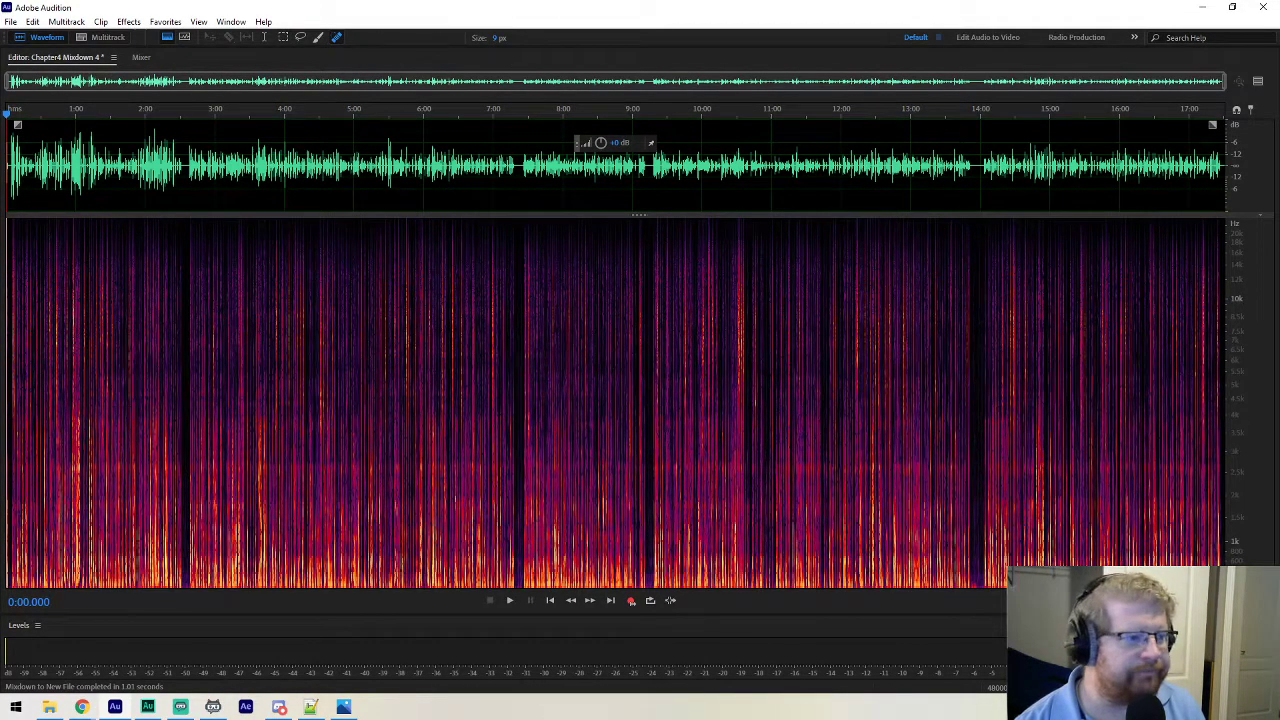
{"action": "key", "text": "ctrl+shift+s"}
{"action": "key", "text": "Right"}
{"action": "key", "text": "BackSpace"}
{"action": "key", "text": "BackSpace"}
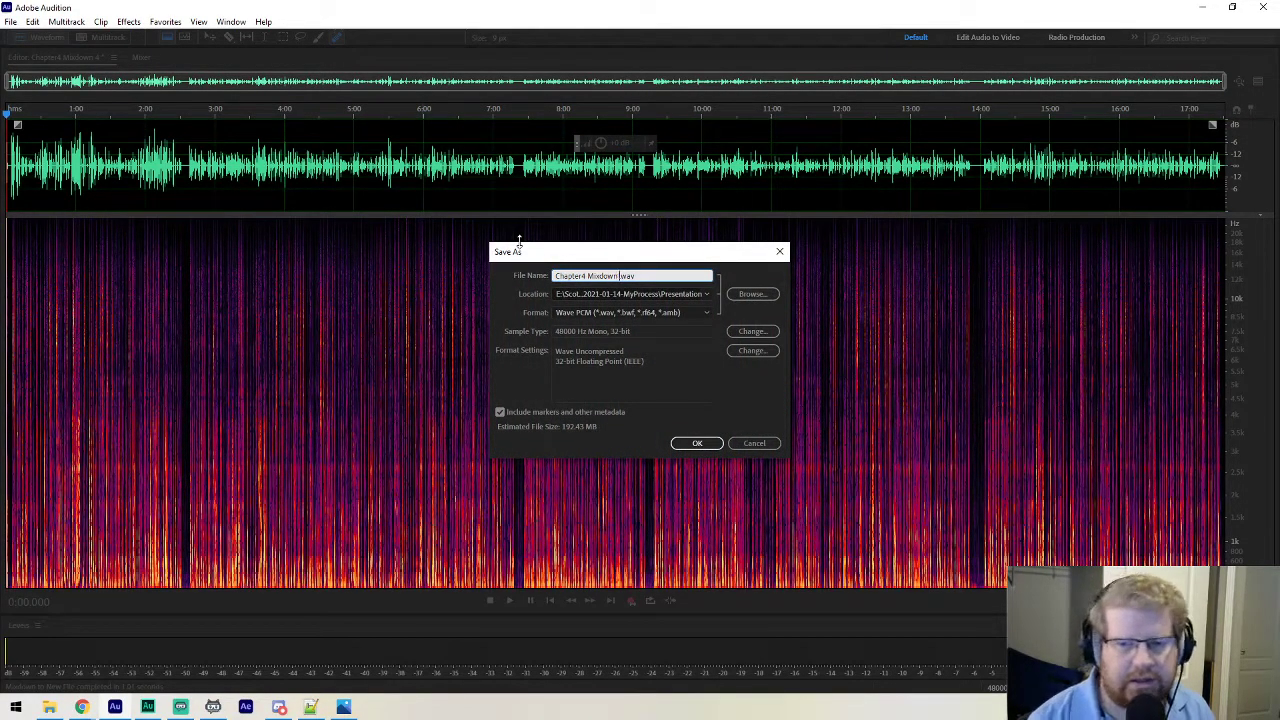
{"action": "key", "text": "Home"}
{"action": "key", "text": "ctrl+shift+Right"}
{"action": "type", "text": "Master "}
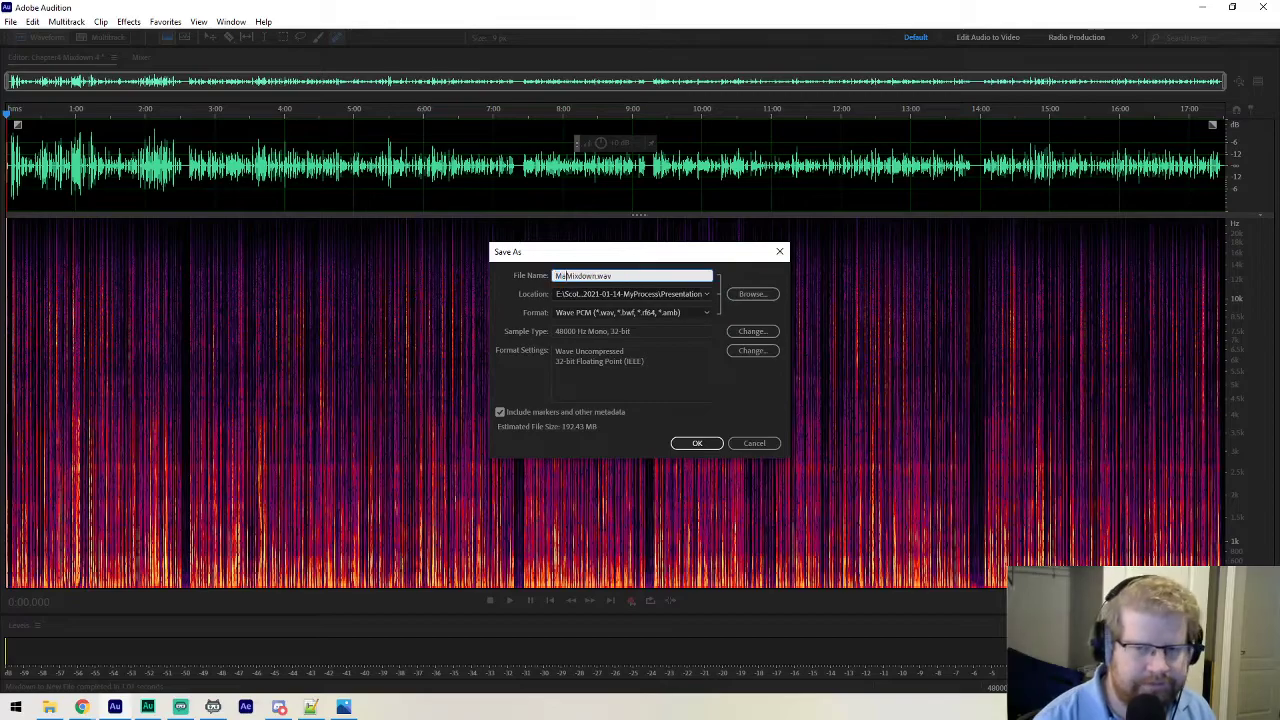
{"action": "type", "text": "ed"}
{"action": "left_click", "coordinate": [752, 293]}
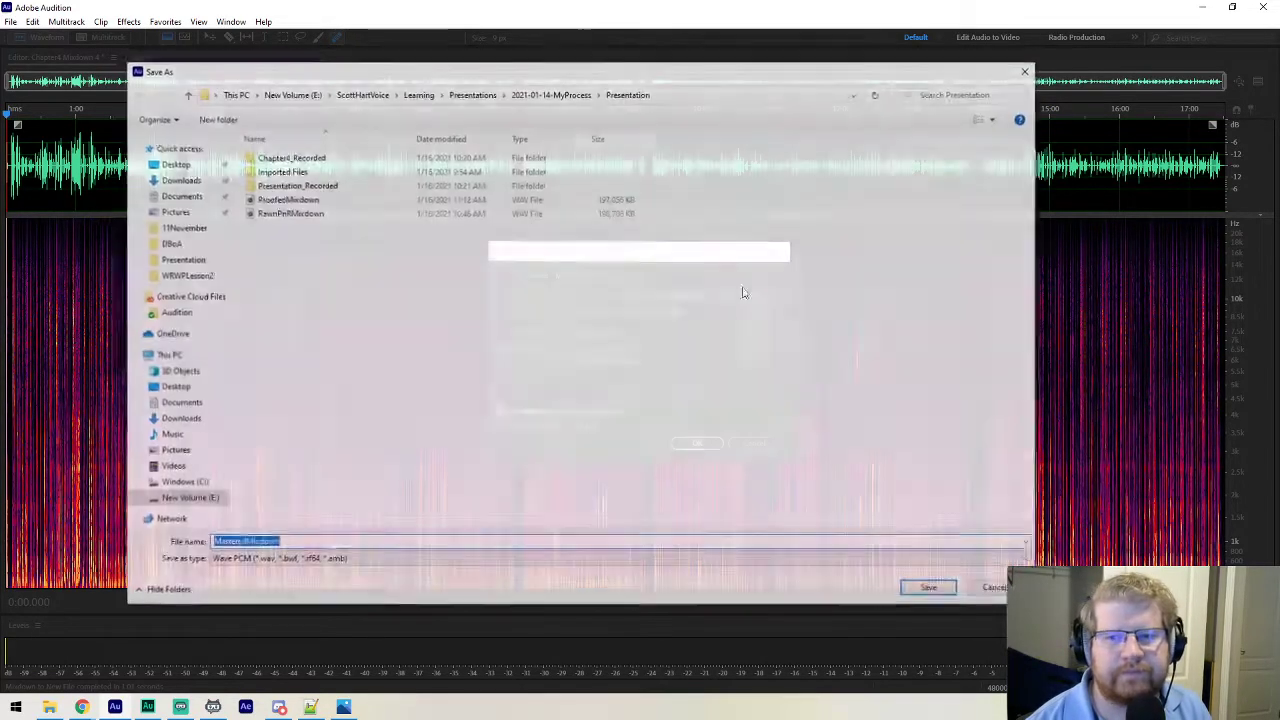
{"action": "left_click", "coordinate": [931, 590]}
{"action": "left_click", "coordinate": [706, 443]}
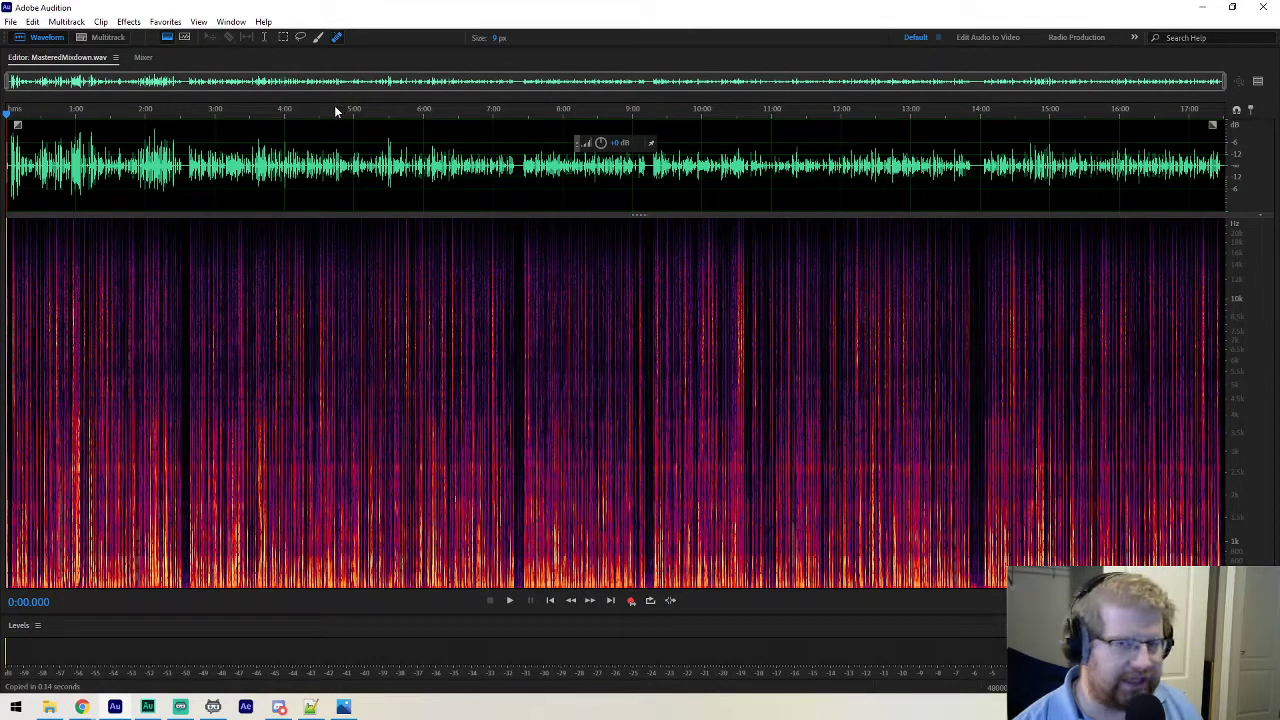
{"action": "key", "text": "ctrl+shift+e"}
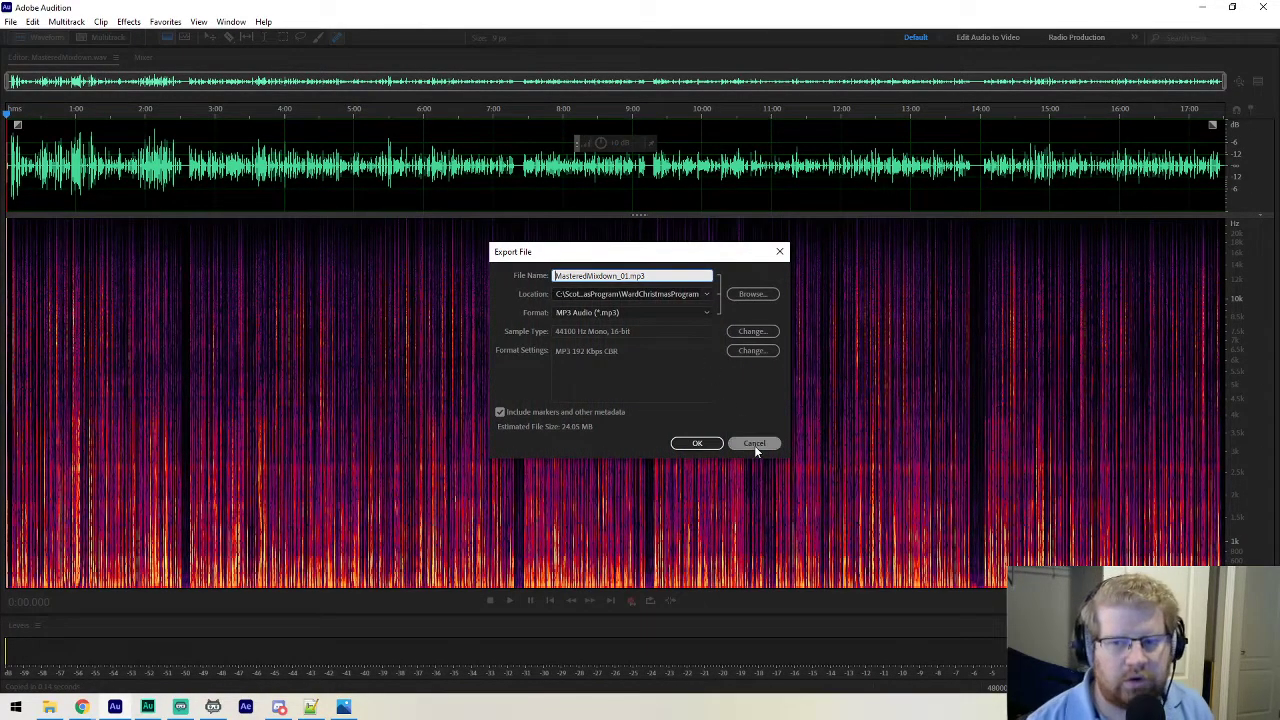
{"action": "left_click", "coordinate": [755, 447]}
{"action": "left_click", "coordinate": [33, 22]}
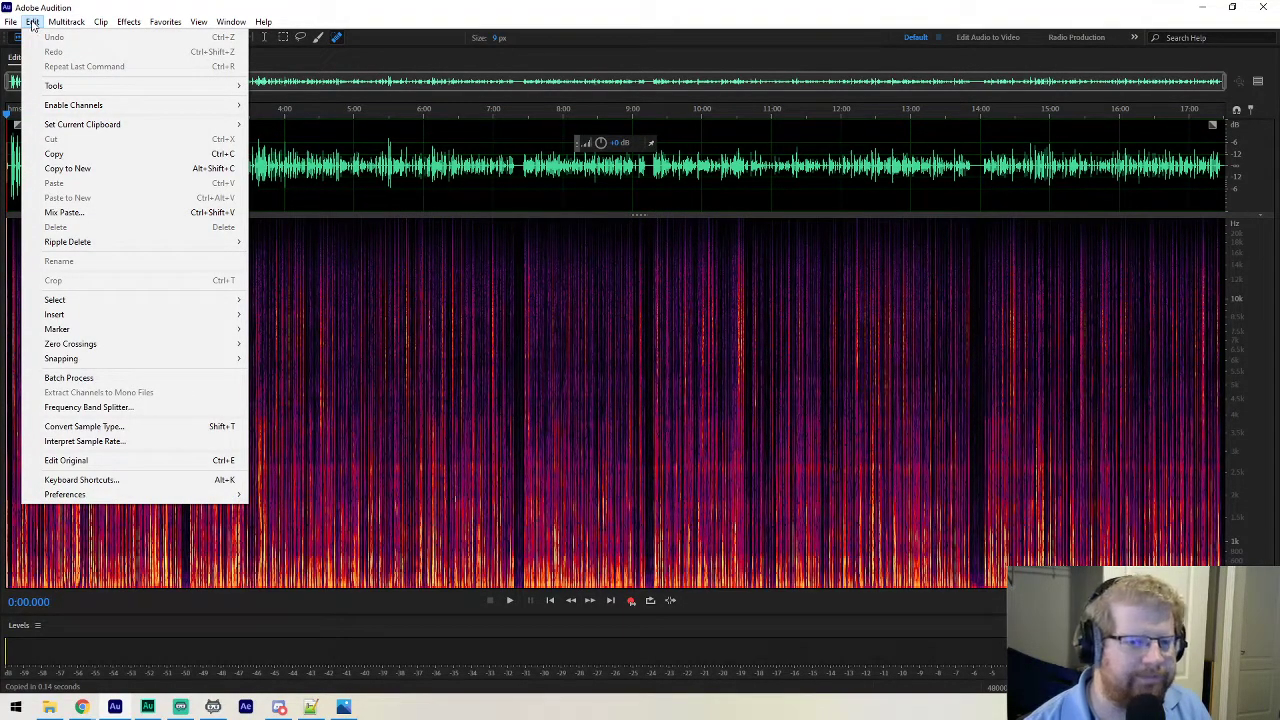
{"action": "mouse_move", "coordinate": [10, 22]}
{"action": "mouse_move", "coordinate": [194, 277]}
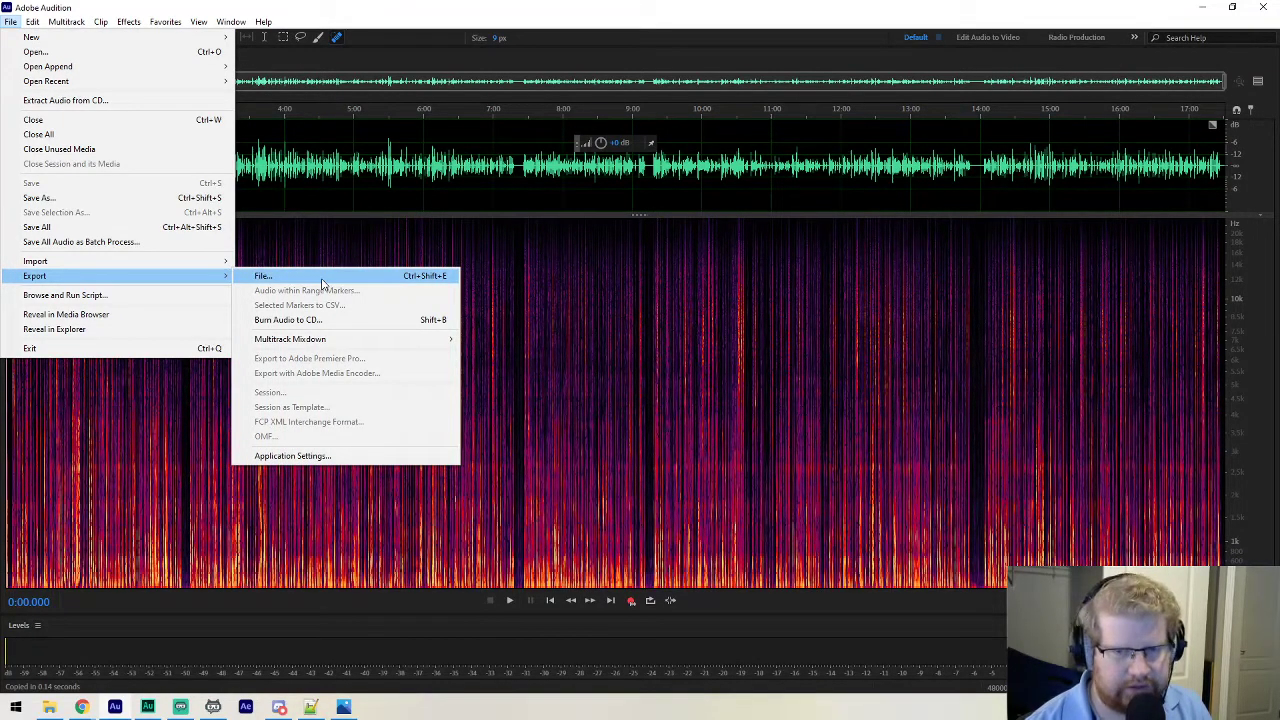
{"action": "left_click", "coordinate": [589, 15]}
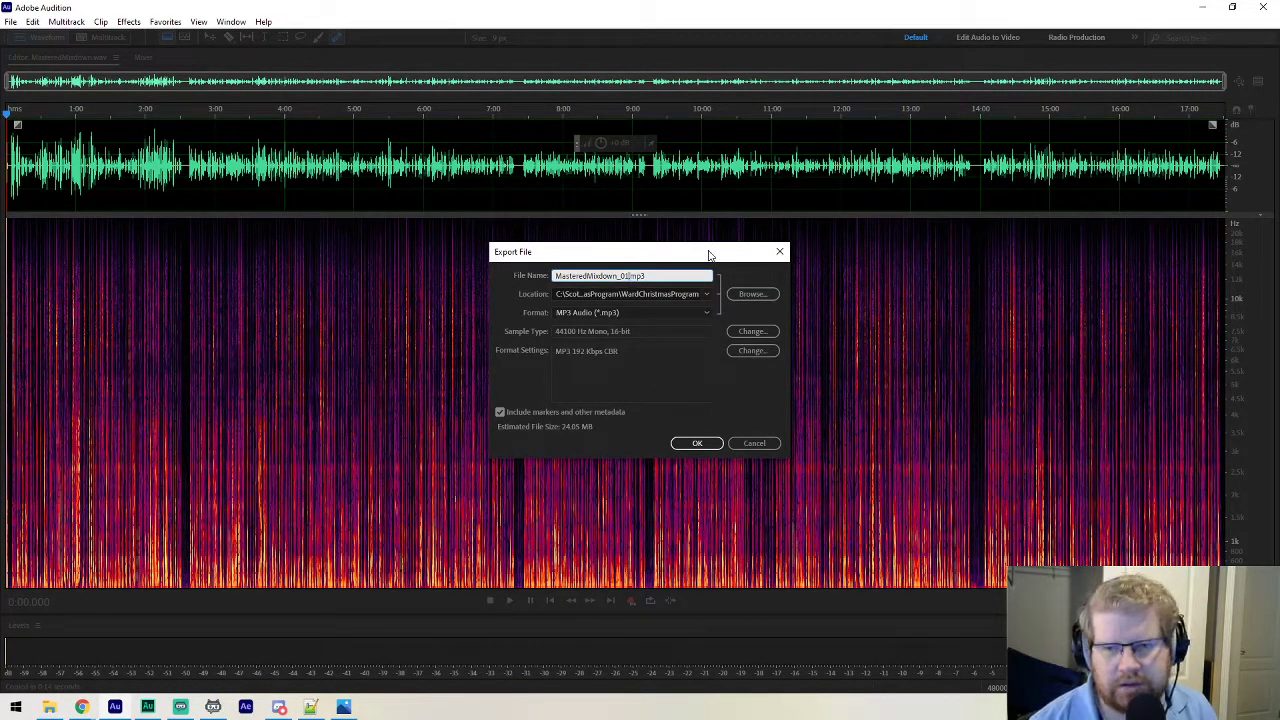
Replace the default file name of the MP3 export with Chapter.
{"action": "key", "text": "BackSpace"}
{"action": "key", "text": "BackSpace"}
{"action": "key", "text": "BackSpace"}
{"action": "key", "text": "shift+Home"}
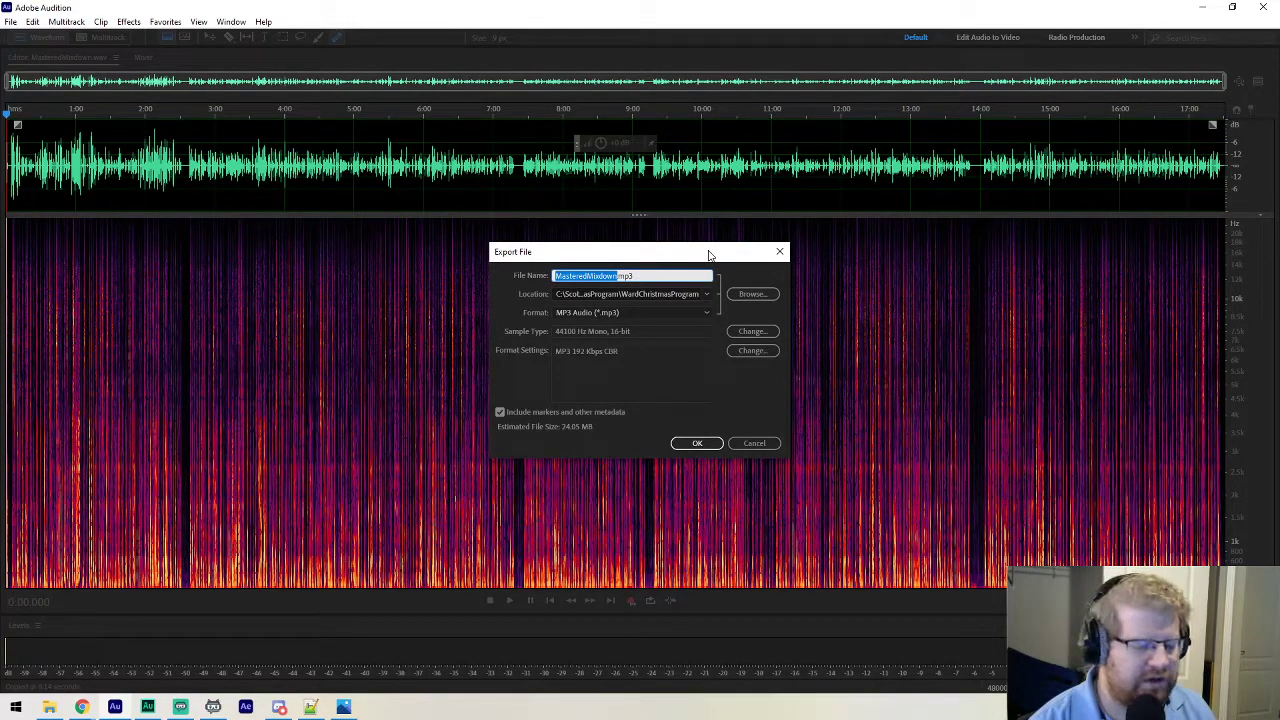
{"action": "type", "text": "Final"}
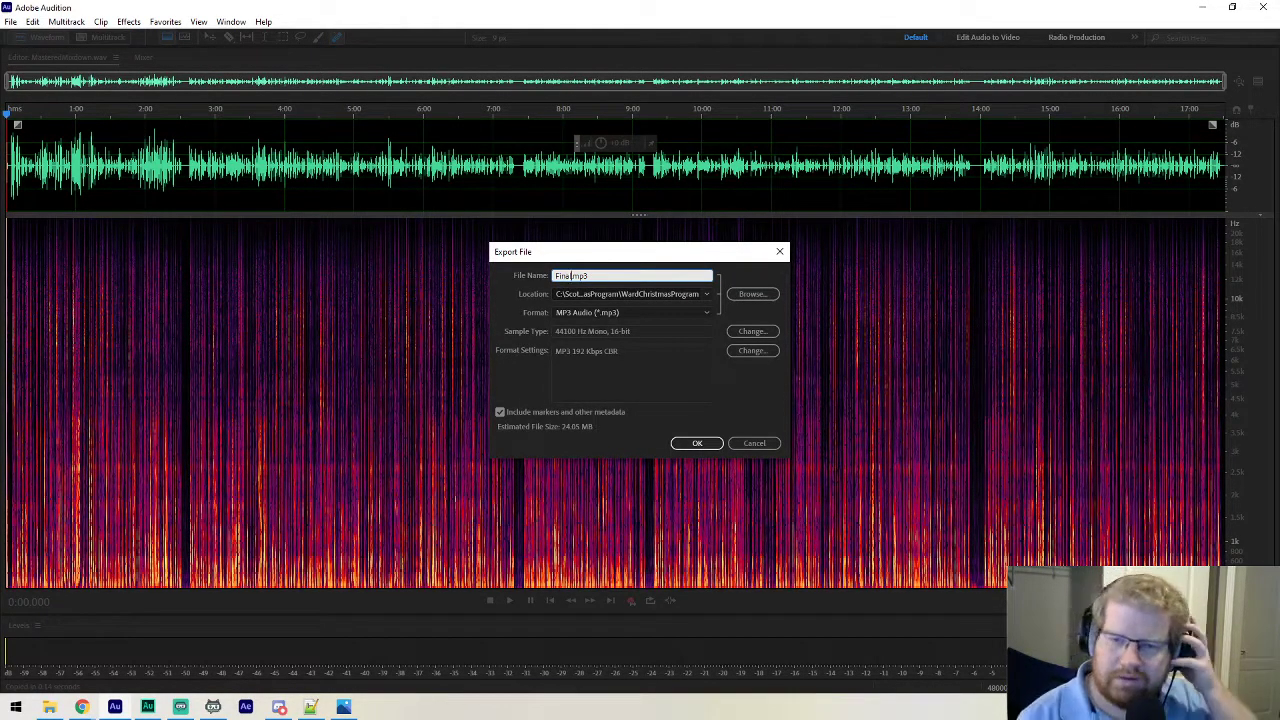
{"action": "key", "text": "BackSpace"}
{"action": "key", "text": "BackSpace"}
{"action": "key", "text": "BackSpace"}
{"action": "key", "text": "BackSpace"}
{"action": "key", "text": "BackSpace"}
{"action": "type", "text": "Chapter"}
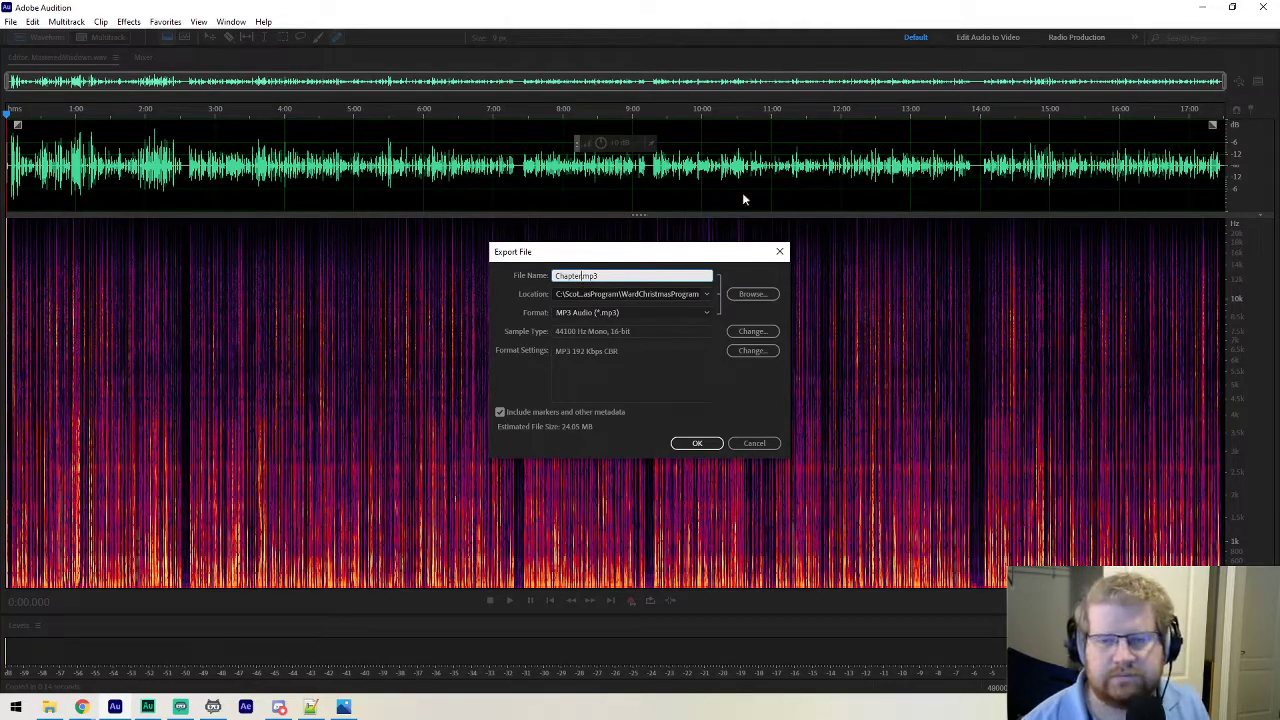
Browse for the export location to the 2021-01-14-MyProcess folder inside Learning\Presentations on New Volume (E:).
{"action": "left_click", "coordinate": [752, 294]}
{"action": "left_click", "coordinate": [288, 92]}
{"action": "left_click", "coordinate": [234, 92]}
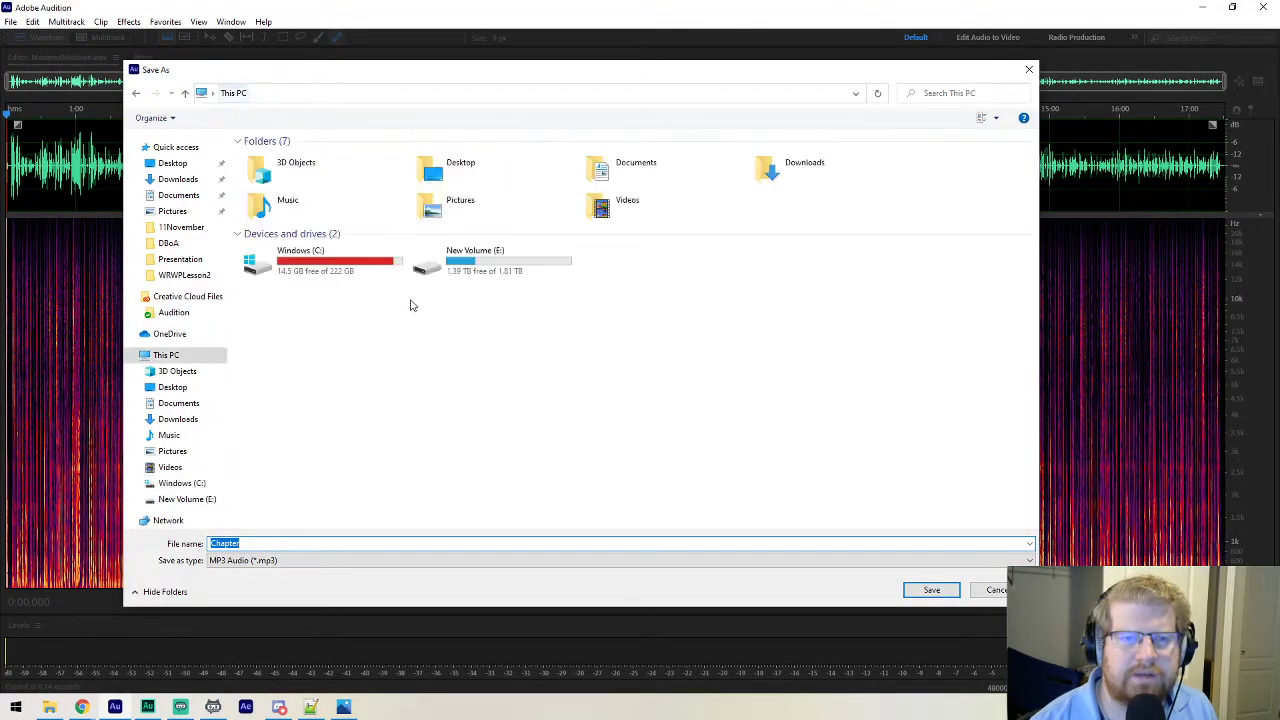
{"action": "double_click", "coordinate": [500, 263]}
{"action": "double_click", "coordinate": [422, 176]}
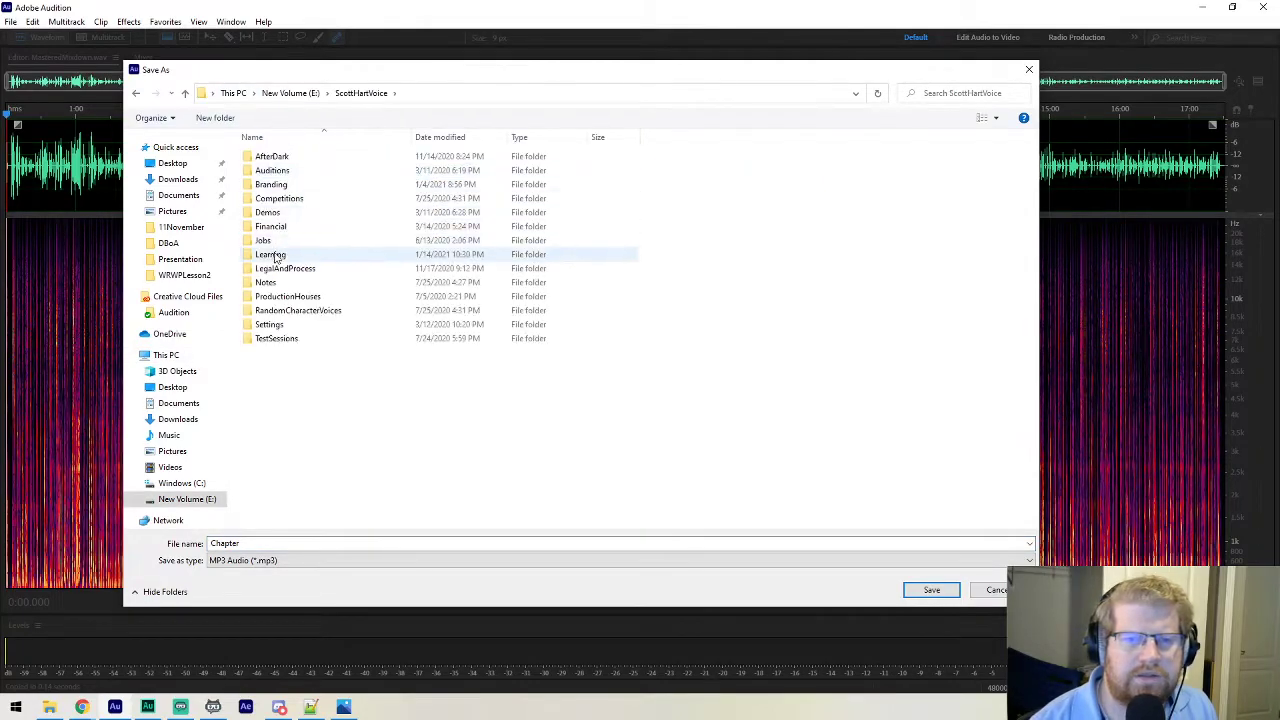
{"action": "double_click", "coordinate": [276, 255]}
{"action": "double_click", "coordinate": [287, 185]}
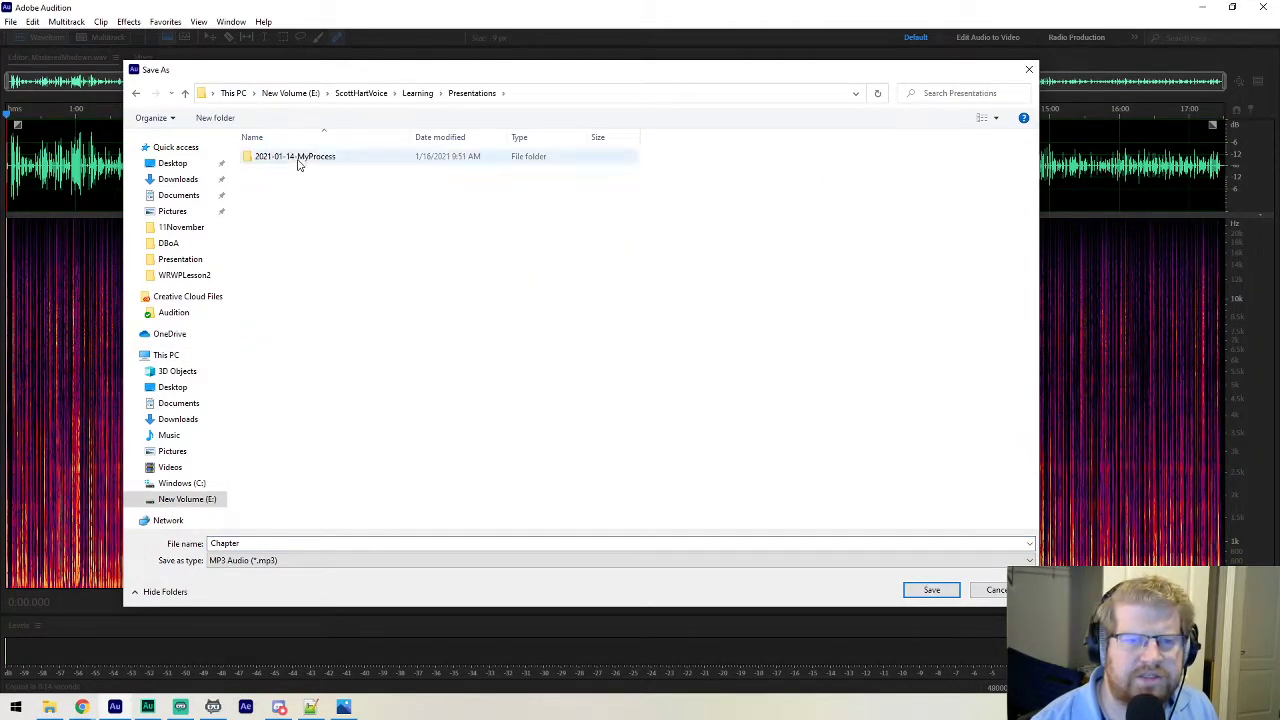
{"action": "double_click", "coordinate": [300, 162]}
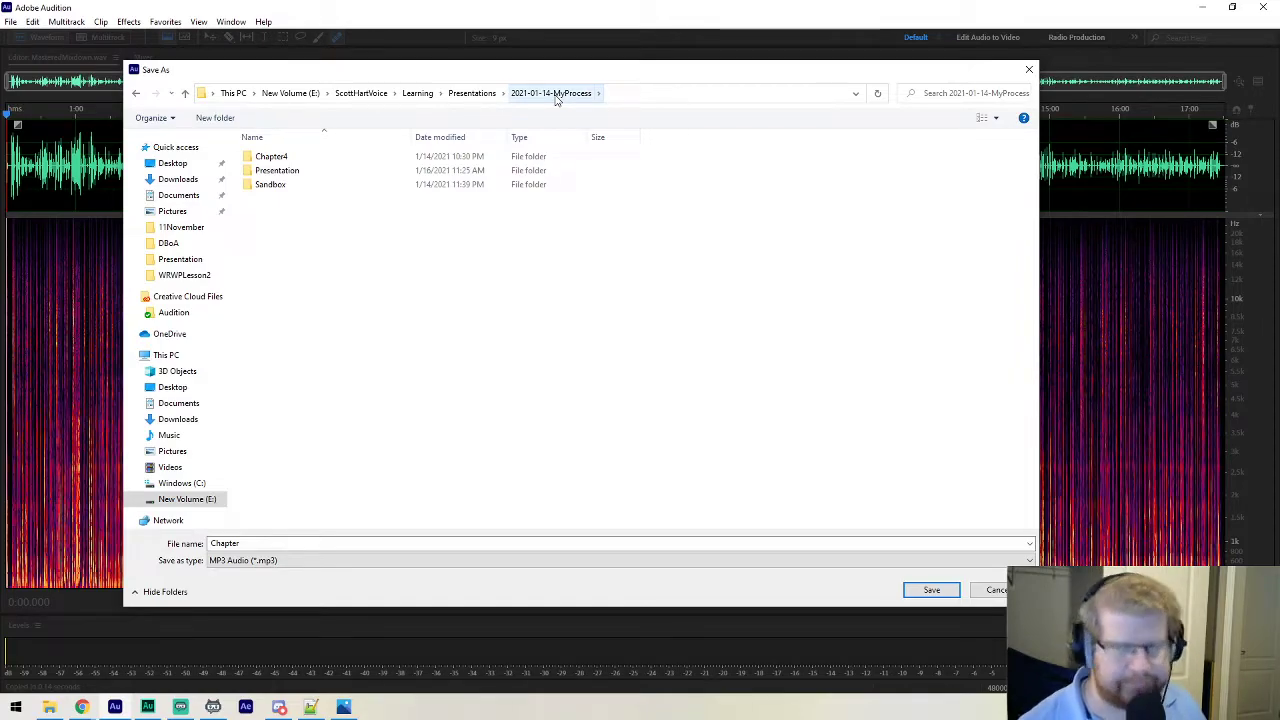
Create a folder named Uploads inside 2021-01-14-MyProcess and open it.
{"action": "right_click", "coordinate": [627, 241]}
{"action": "mouse_move", "coordinate": [752, 386]}
{"action": "left_click", "coordinate": [806, 388]}
{"action": "type", "text": "Uploads"}
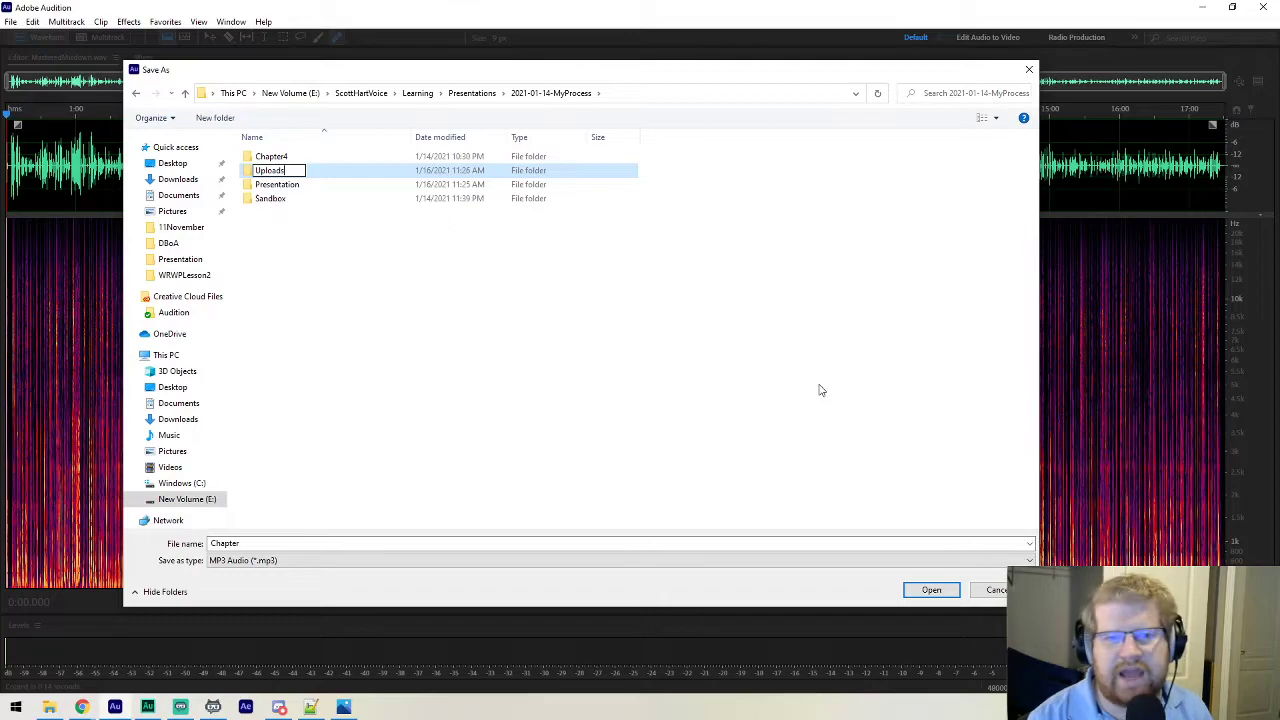
{"action": "key", "text": "Return"}
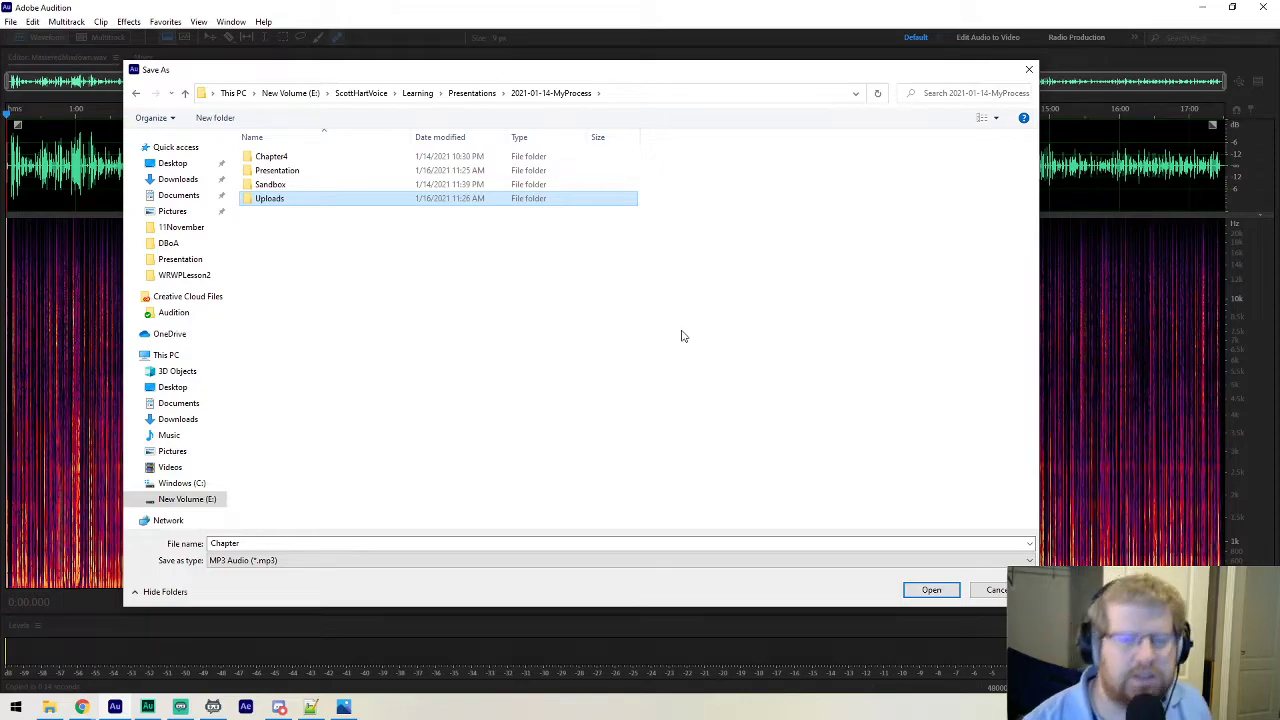
{"action": "double_click", "coordinate": [272, 201]}
Name the export Chapter4 and export it to the Uploads folder as MP3 Audio.
{"action": "double_click", "coordinate": [247, 543]}
{"action": "type", "text": "4"}
{"action": "key", "text": "BackSpace"}
{"action": "type", "text": "Chpatge"}
{"action": "key", "text": "BackSpace"}
{"action": "key", "text": "BackSpace"}
{"action": "key", "text": "BackSpace"}
{"action": "key", "text": "BackSpace"}
{"action": "key", "text": "BackSpace"}
{"action": "type", "text": "apter4"}
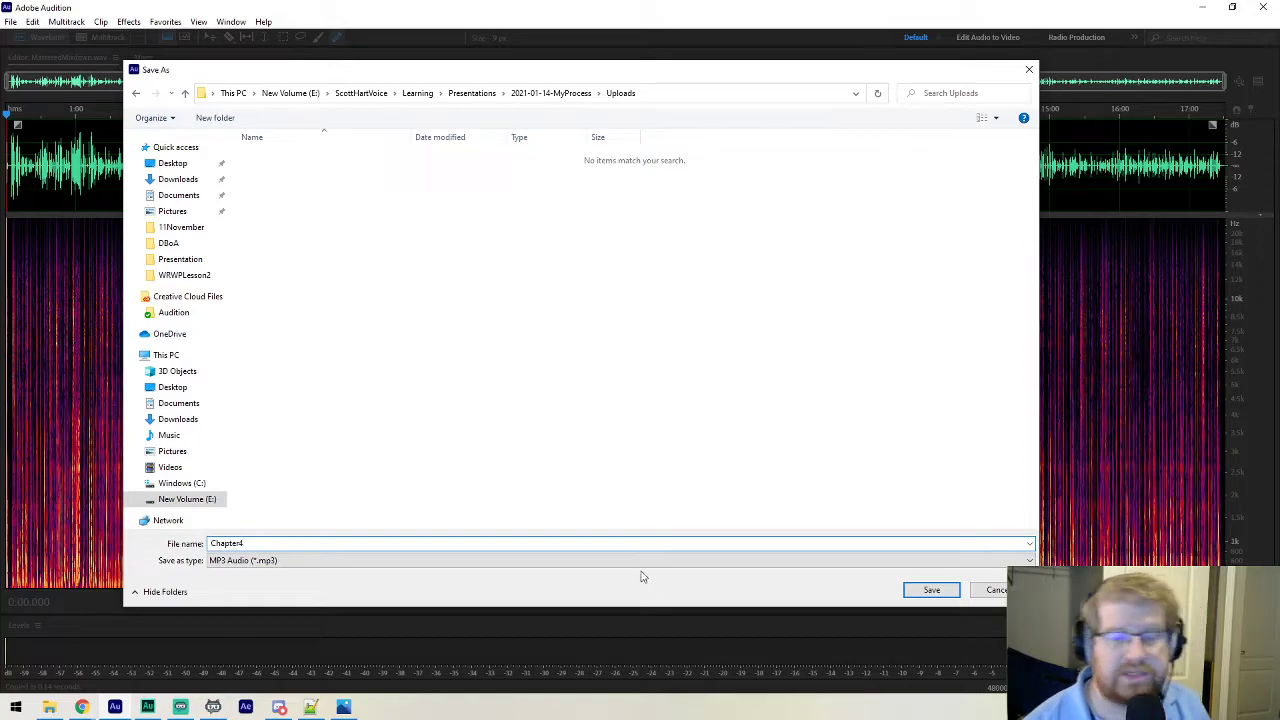
{"action": "left_click", "coordinate": [925, 591]}
{"action": "left_click", "coordinate": [697, 443]}
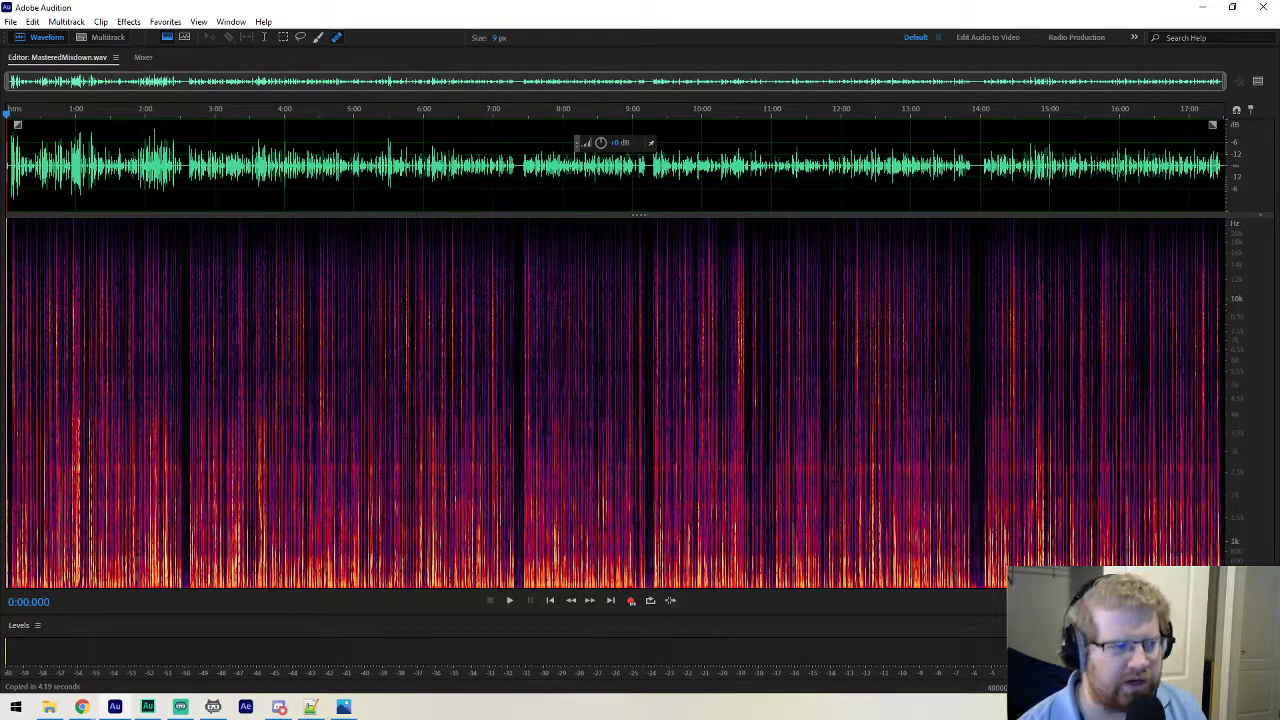
Return to the Chapter4.sesx multitrack session, select the Room Tone track and bring the floating panels into view.
{"action": "key", "text": "0"}
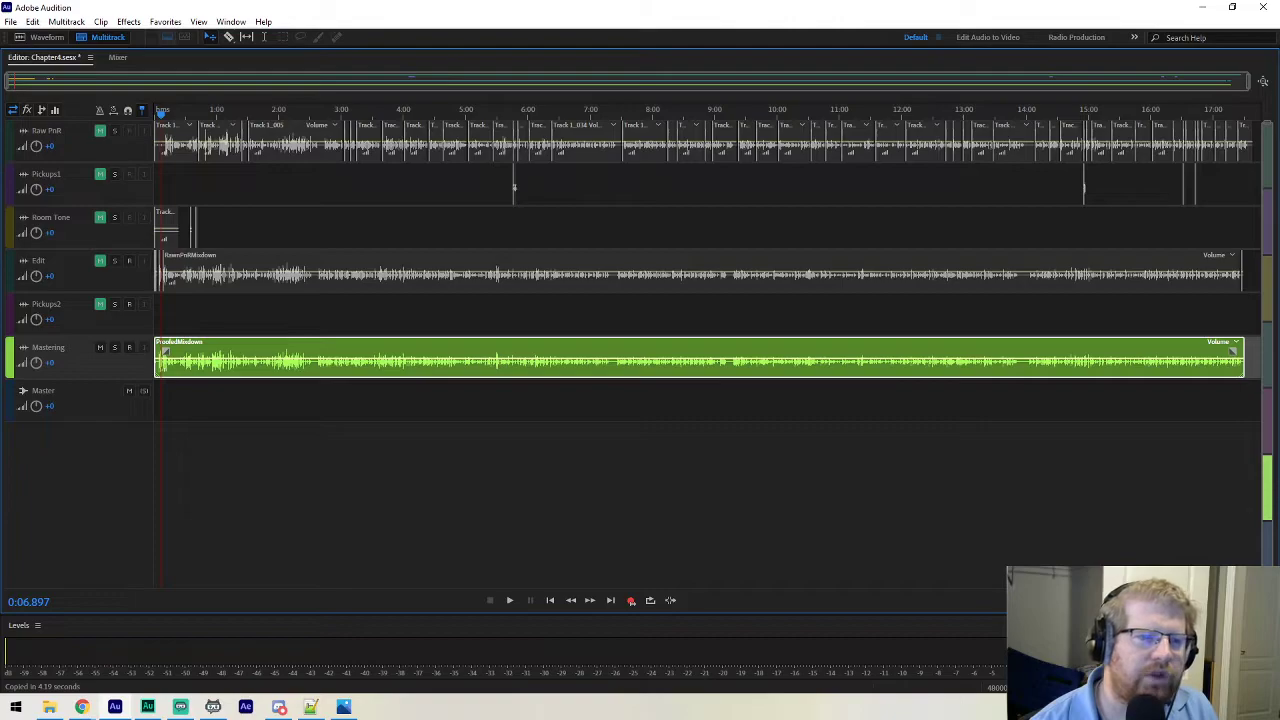
{"action": "double_click", "coordinate": [68, 219]}
{"action": "left_click_drag", "start_coordinate": [0, 240], "coordinate": [579, 272]}
Add the iZotope RX 7 Mouth De-click effect to the first rack slot of the Room Tone track and close its window.
{"action": "left_click", "coordinate": [631, 358]}
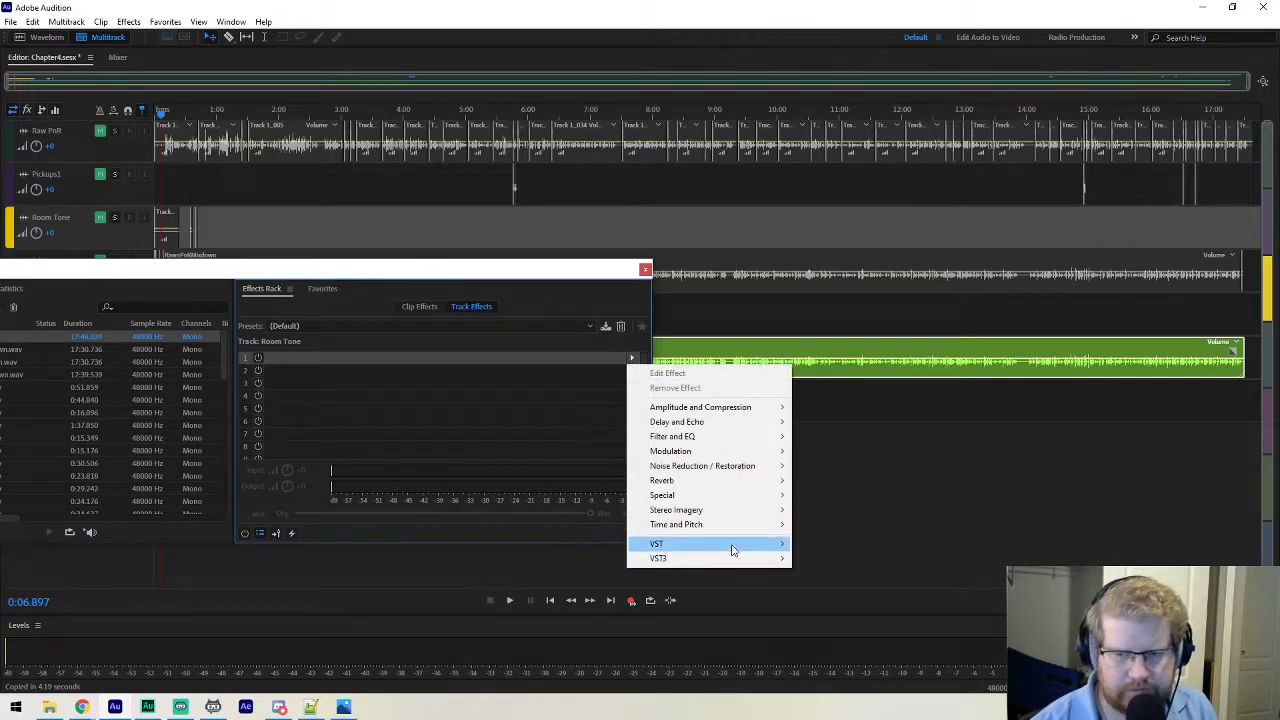
{"action": "mouse_move", "coordinate": [749, 557]}
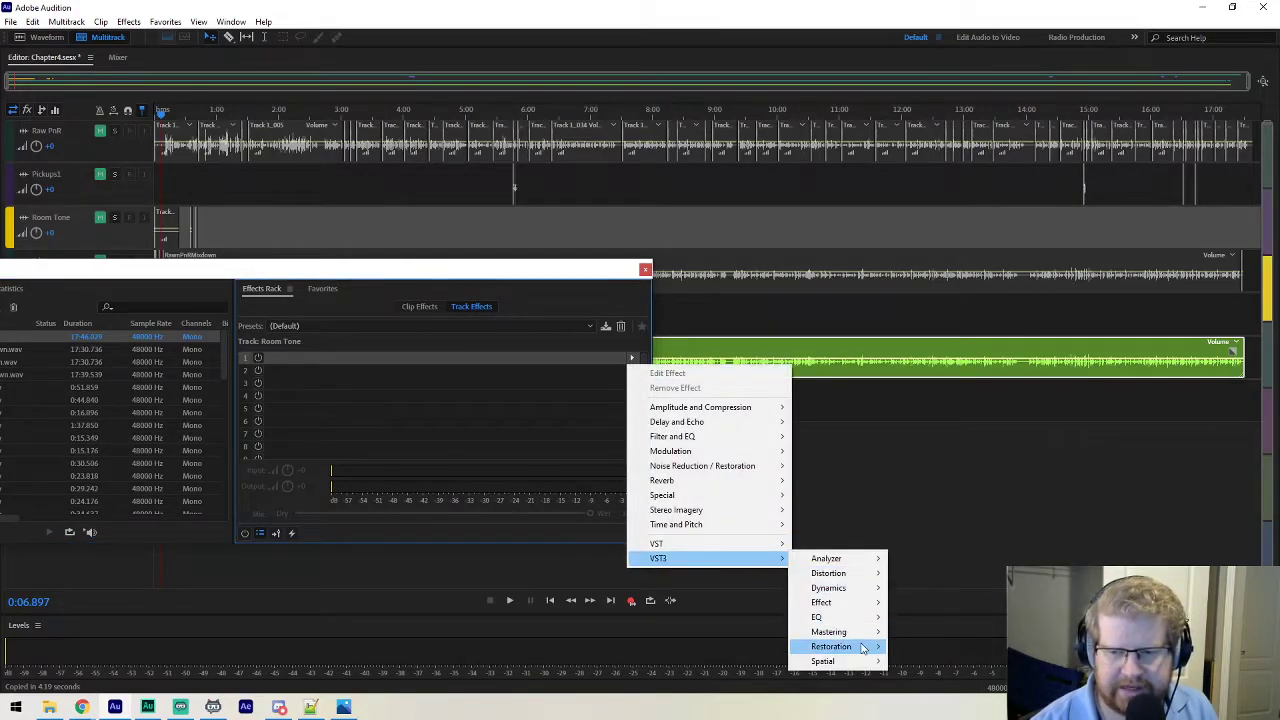
{"action": "mouse_move", "coordinate": [863, 648]}
{"action": "mouse_move", "coordinate": [940, 647]}
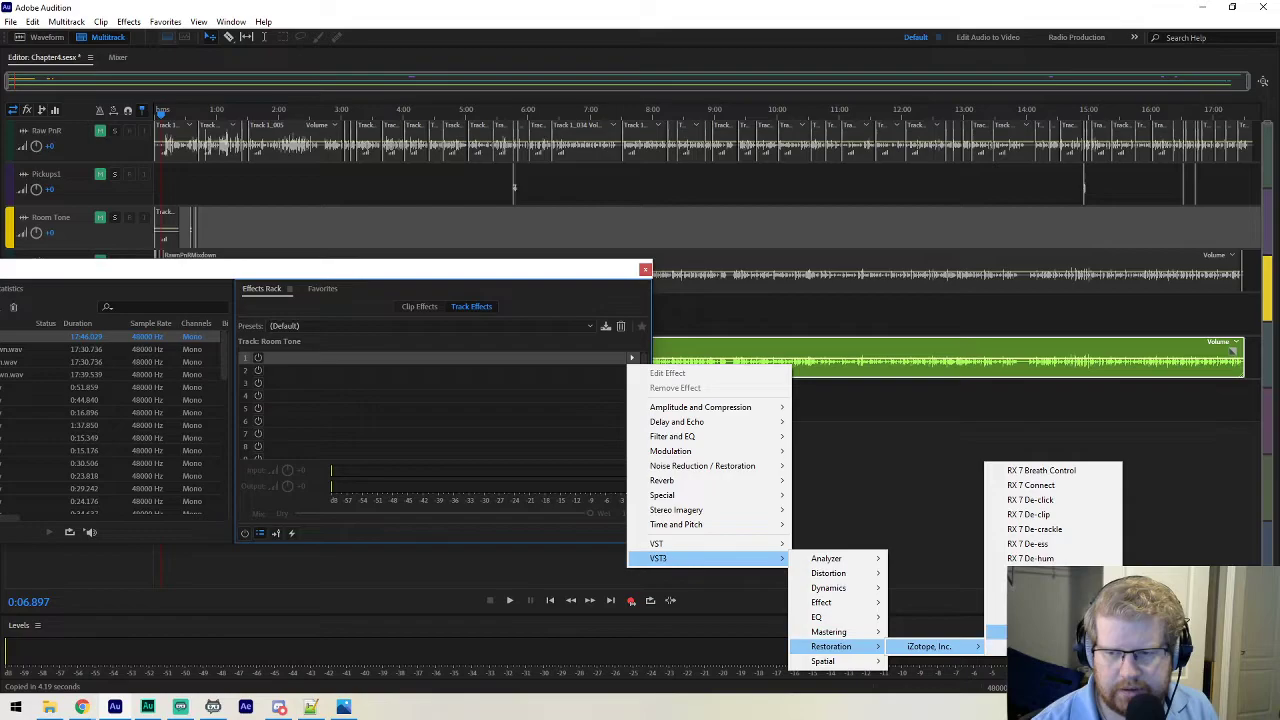
{"action": "left_click", "coordinate": [995, 620]}
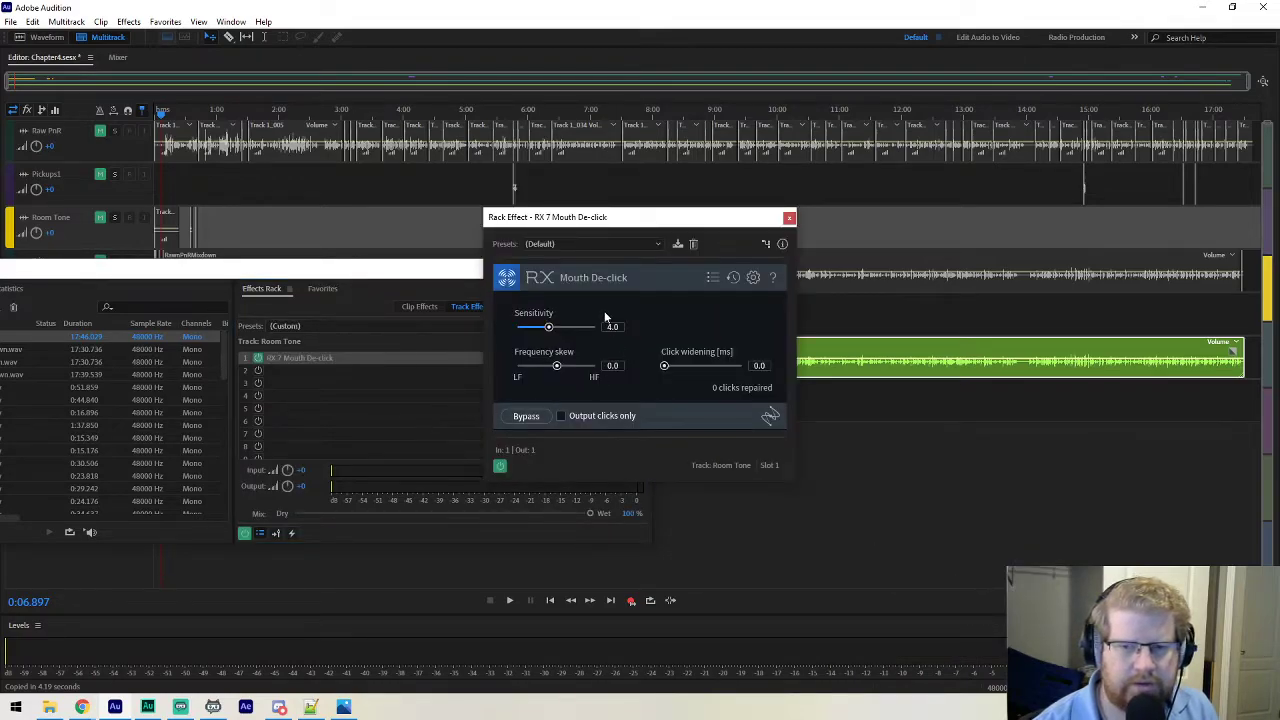
{"action": "left_click", "coordinate": [789, 218]}
Move the floating panels below the tracks and check the effects racks of the Mastering and Edit tracks.
{"action": "left_click_drag", "start_coordinate": [552, 276], "coordinate": [792, 440]}
{"action": "left_click", "coordinate": [86, 363]}
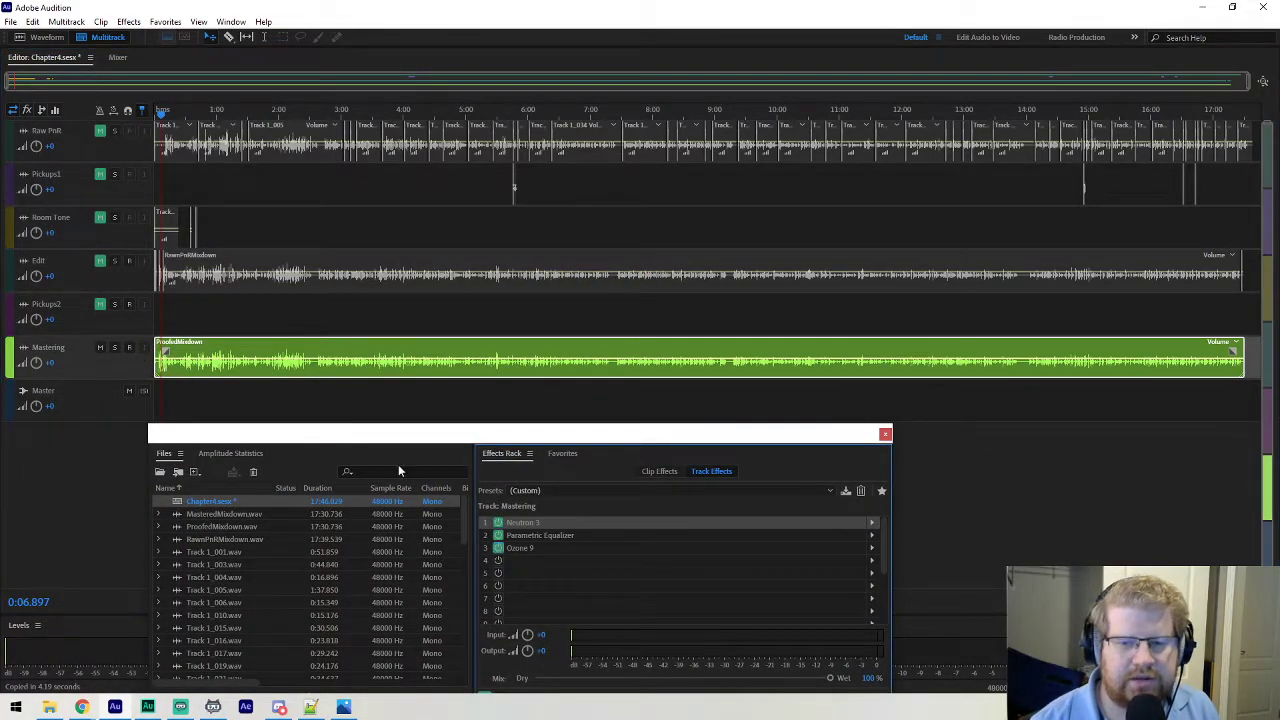
{"action": "left_click", "coordinate": [68, 276]}
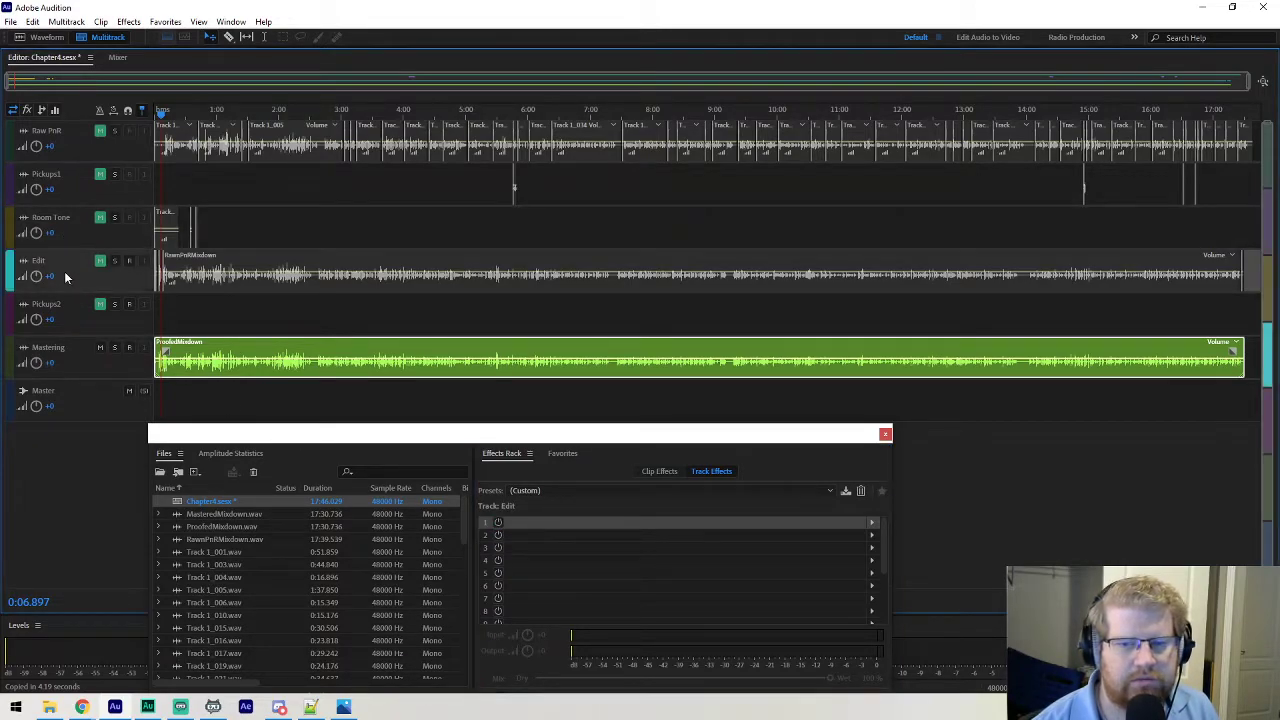
Remove all effects from the Room Tone track's effects rack.
{"action": "left_click", "coordinate": [72, 218]}
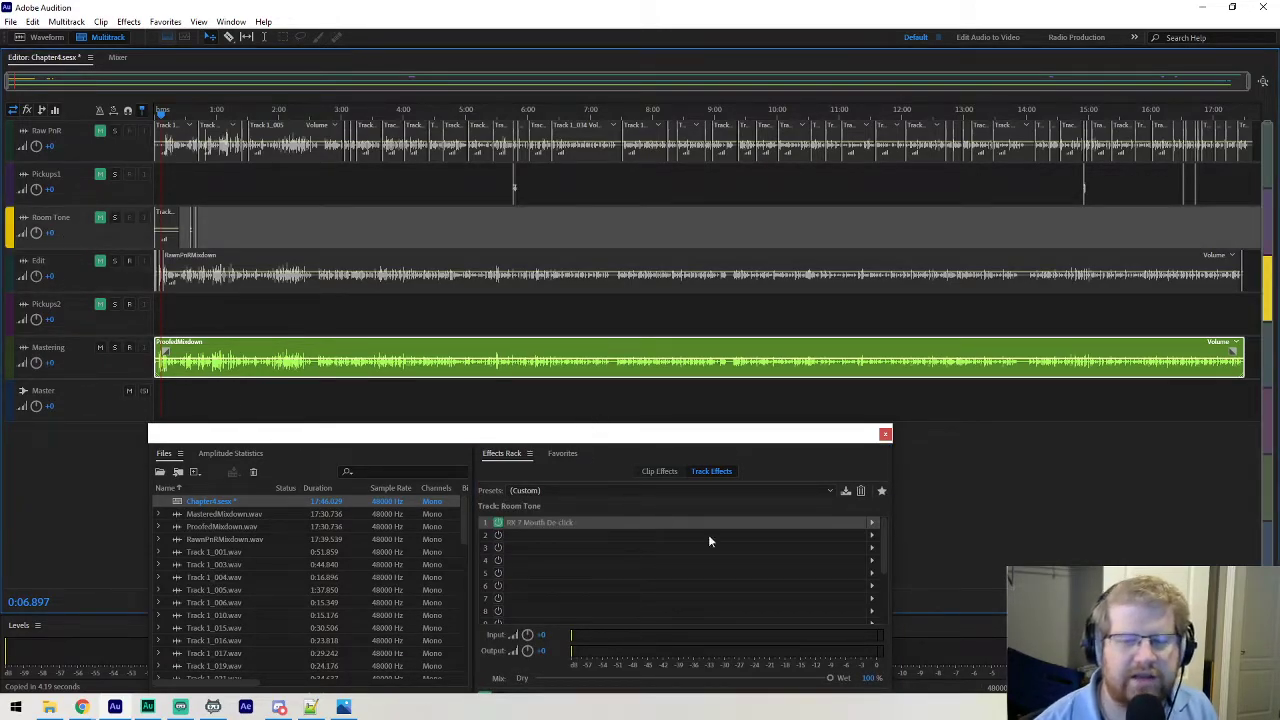
{"action": "right_click", "coordinate": [679, 534]}
{"action": "left_click", "coordinate": [730, 565]}
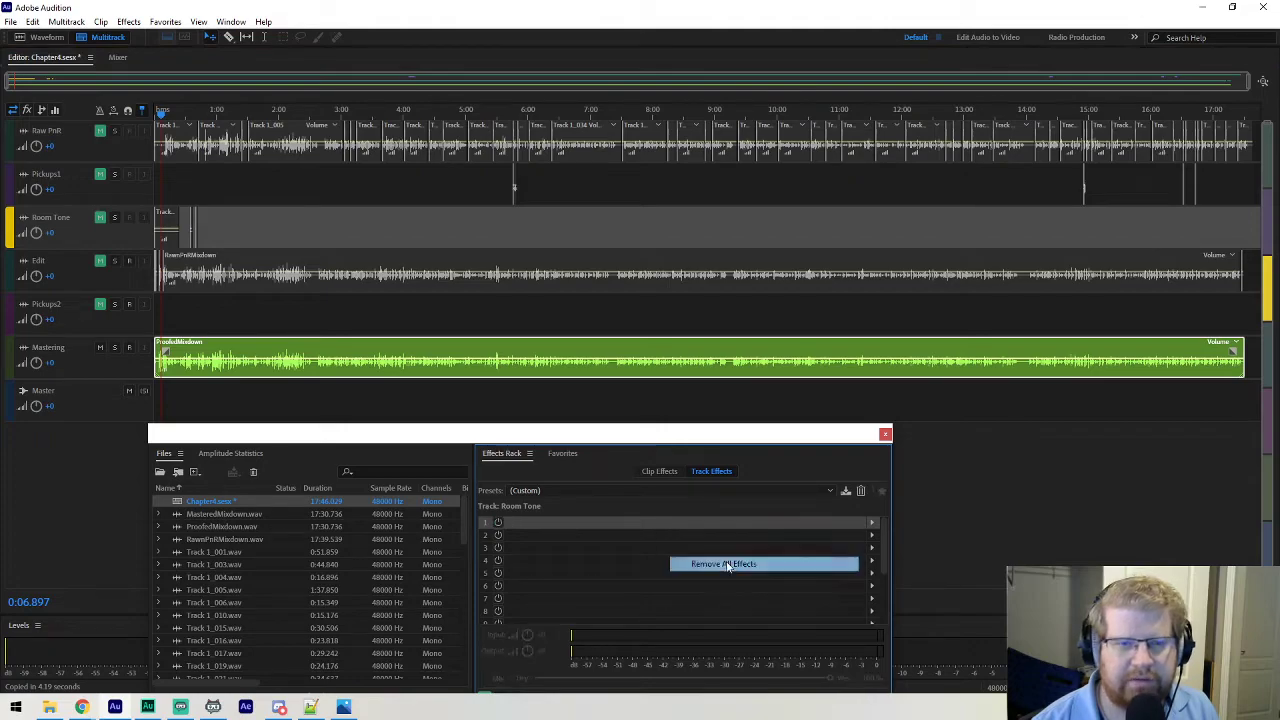
Add RX 7 Mouth De-click to the first effects rack slot of the Edit track and close its window.
{"action": "left_click", "coordinate": [69, 269]}
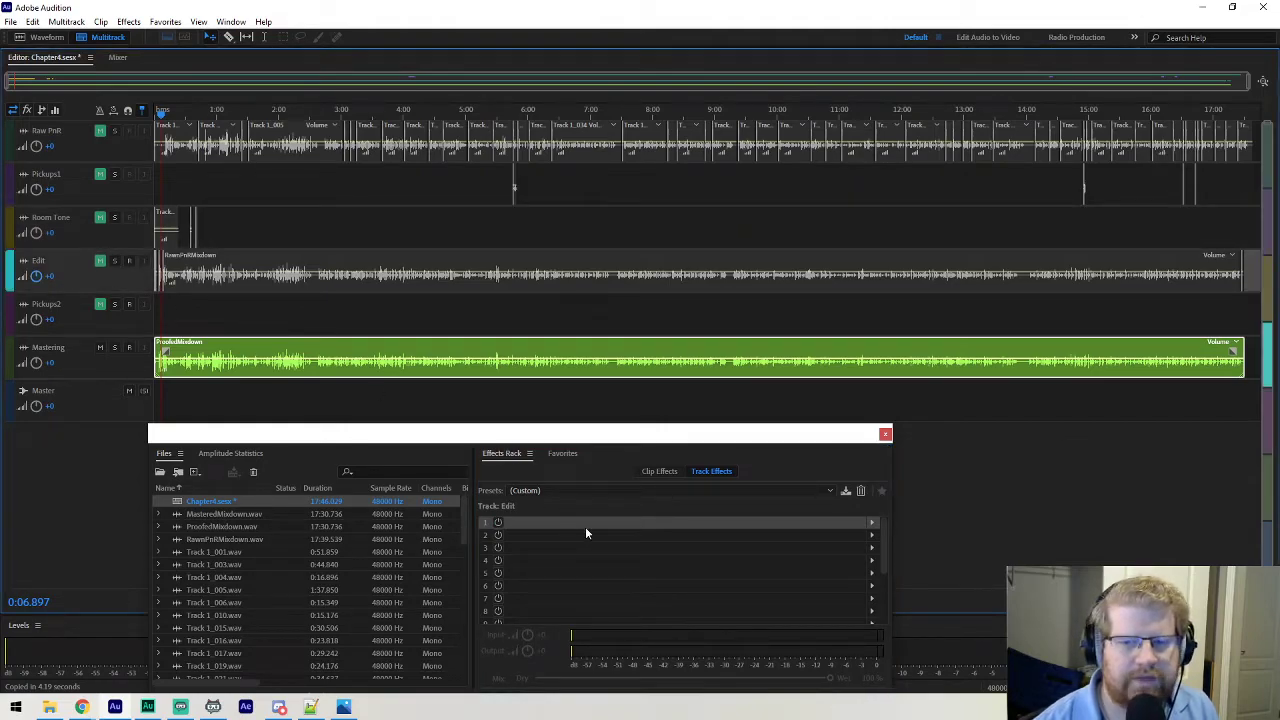
{"action": "left_click", "coordinate": [876, 541]}
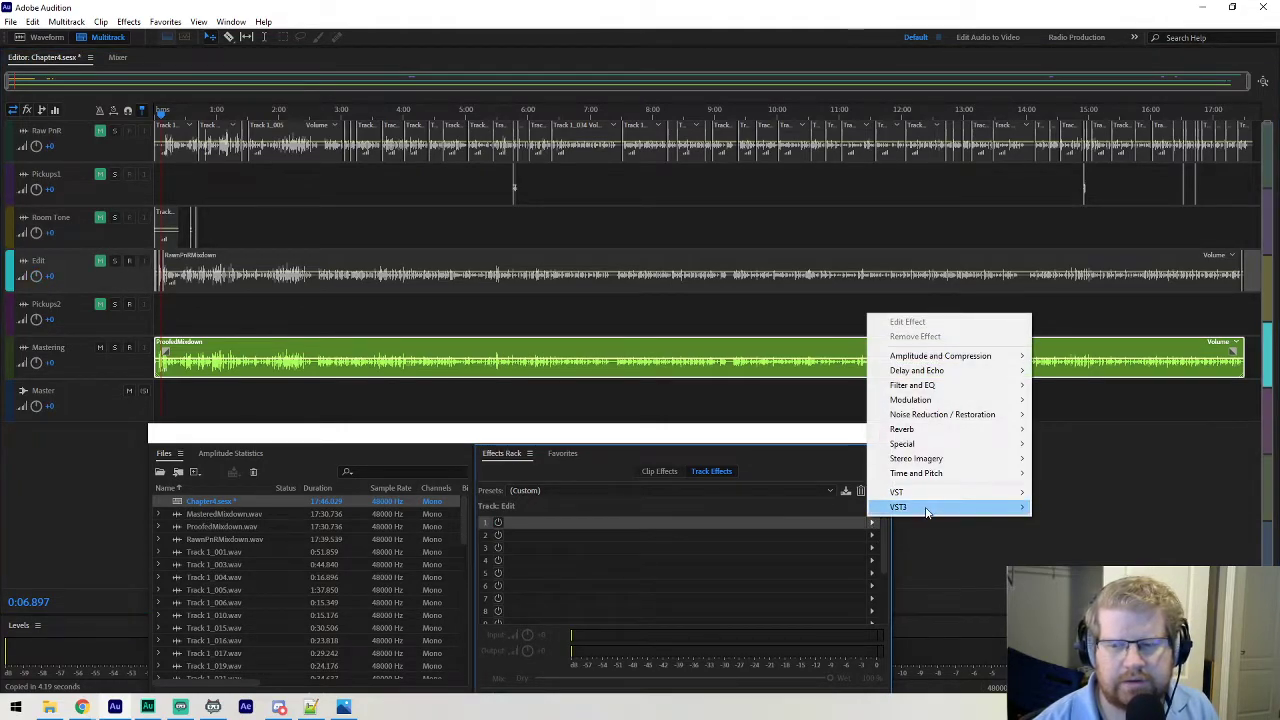
{"action": "mouse_move", "coordinate": [925, 507]}
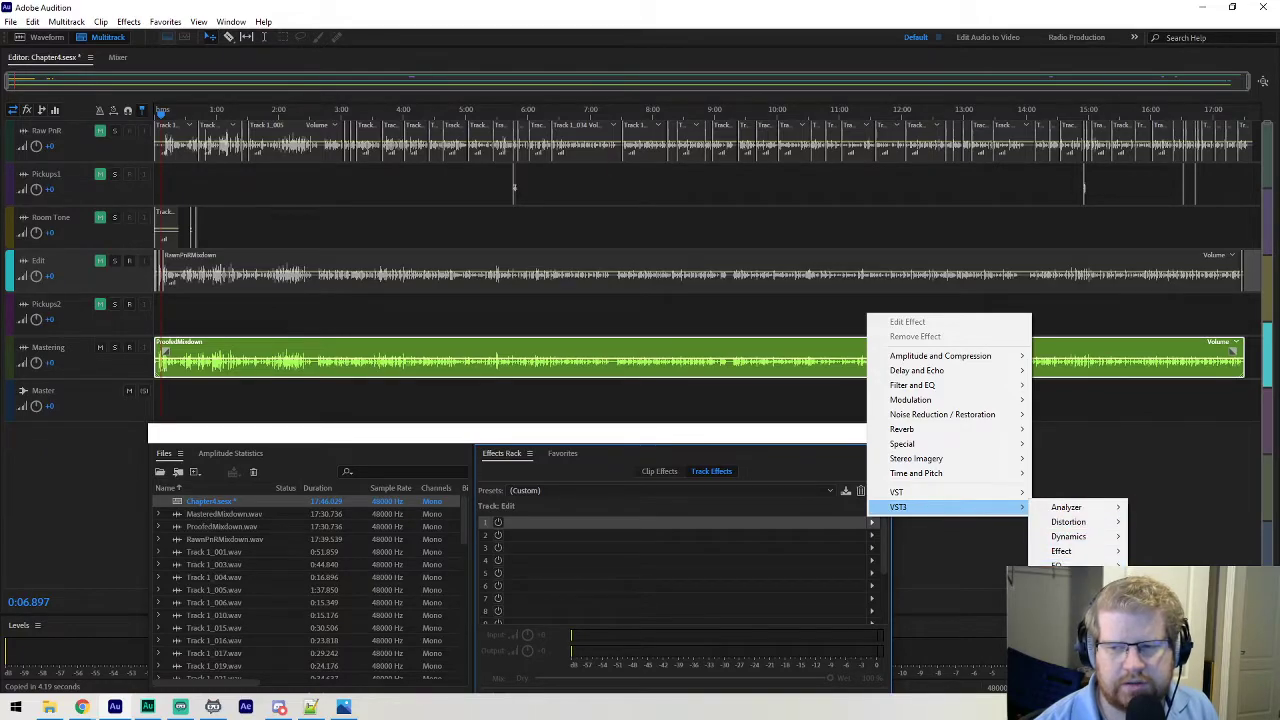
{"action": "mouse_move", "coordinate": [1070, 594]}
{"action": "left_click", "coordinate": [1045, 565]}
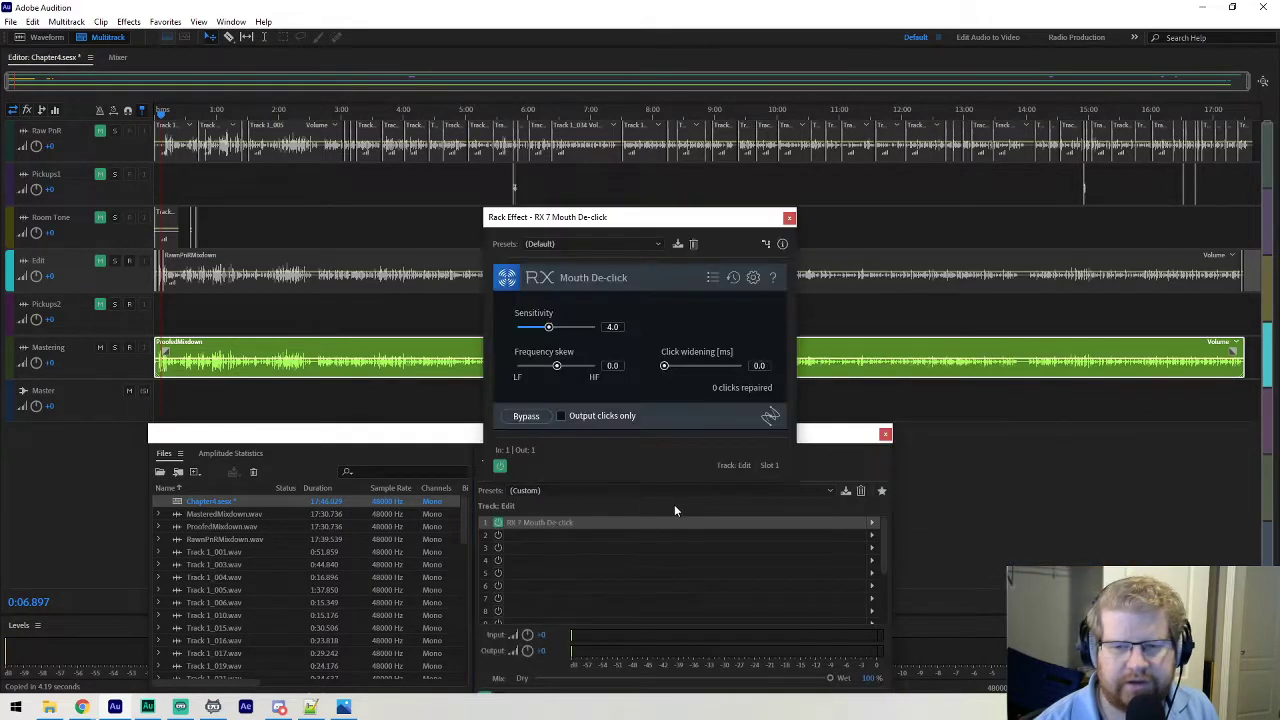
{"action": "left_click", "coordinate": [791, 216]}
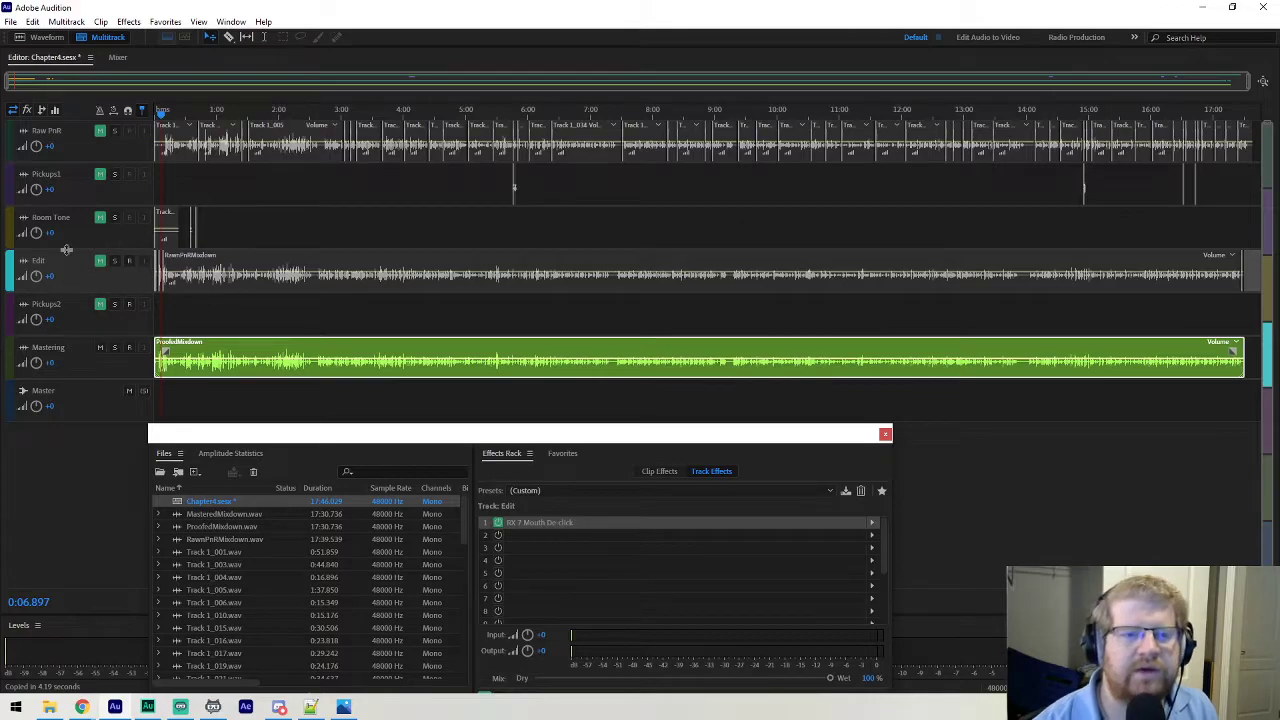
Check the Mastering track's effects rack and close the floating panels.
{"action": "left_click", "coordinate": [73, 356]}
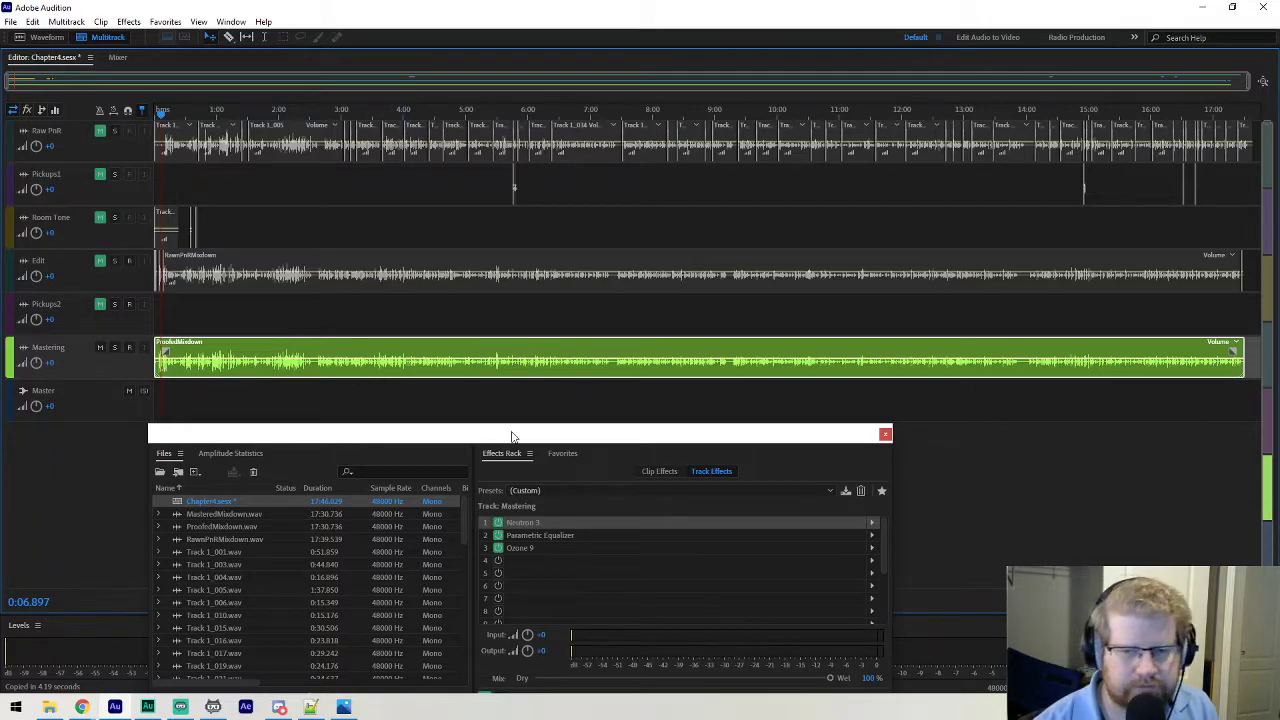
{"action": "left_click_drag", "start_coordinate": [563, 436], "coordinate": [517, 351]}
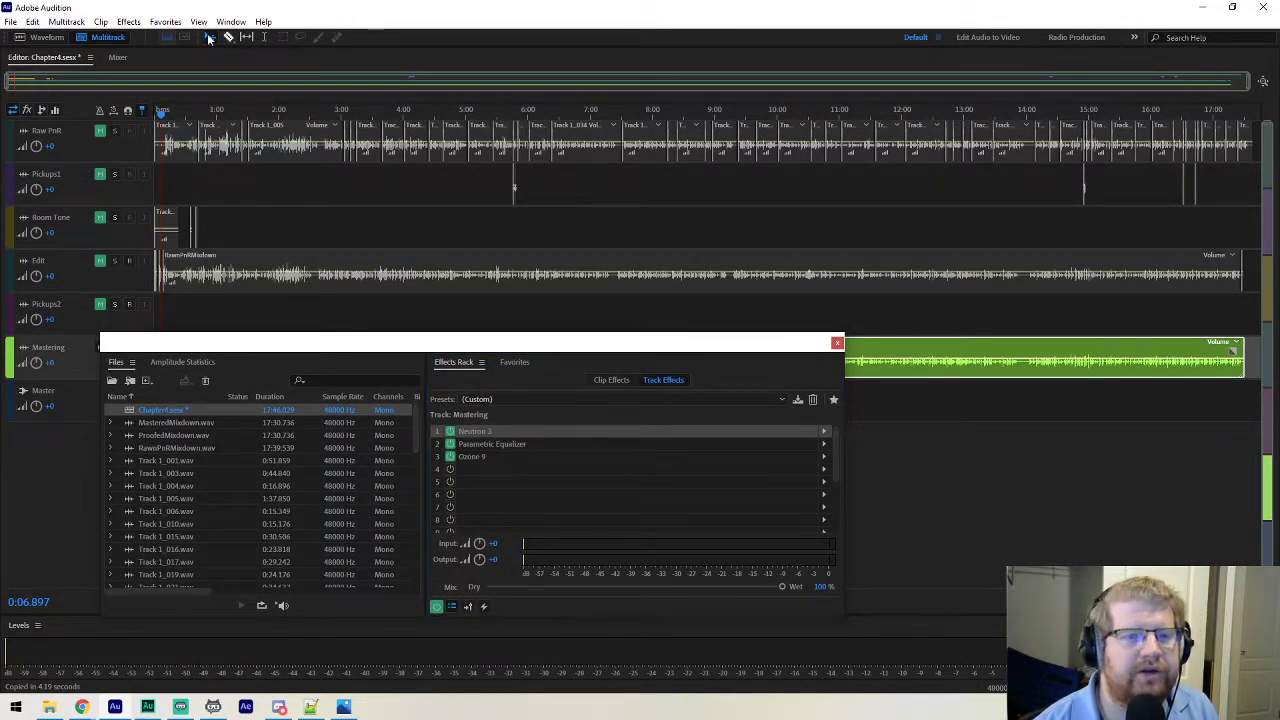
{"action": "left_click", "coordinate": [837, 345]}
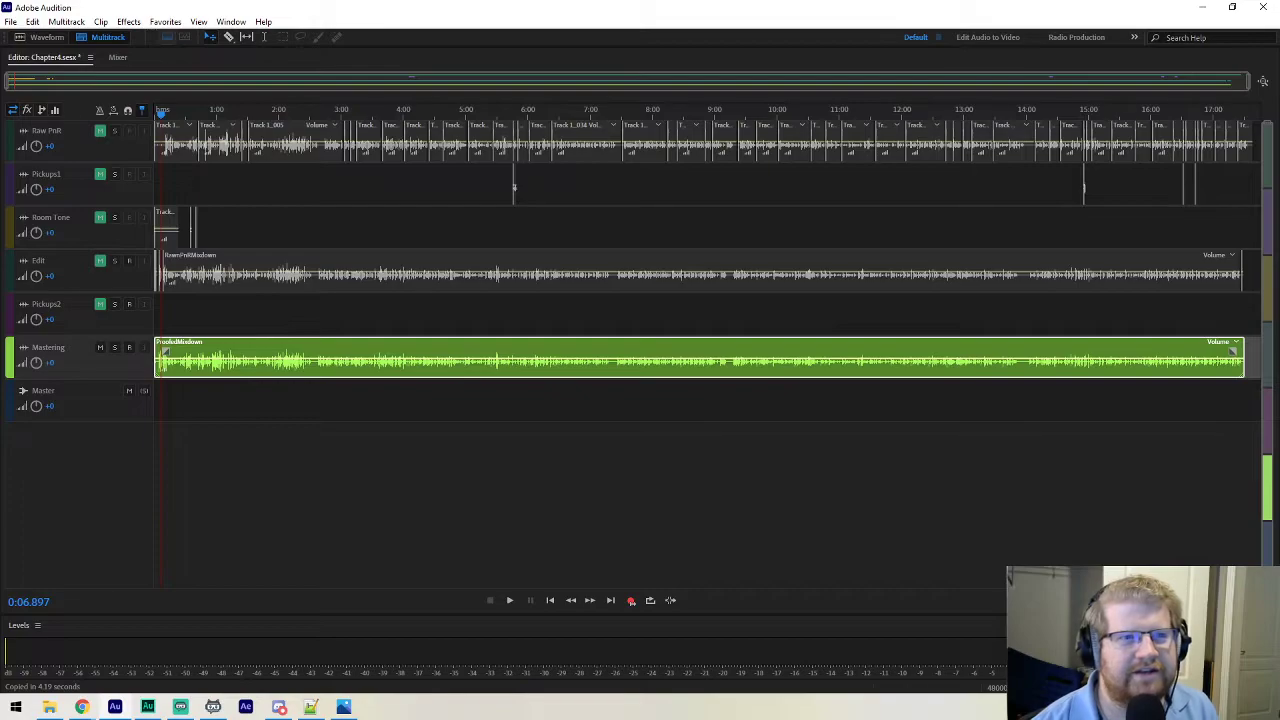
{"action": "left_click", "coordinate": [9, 22]}
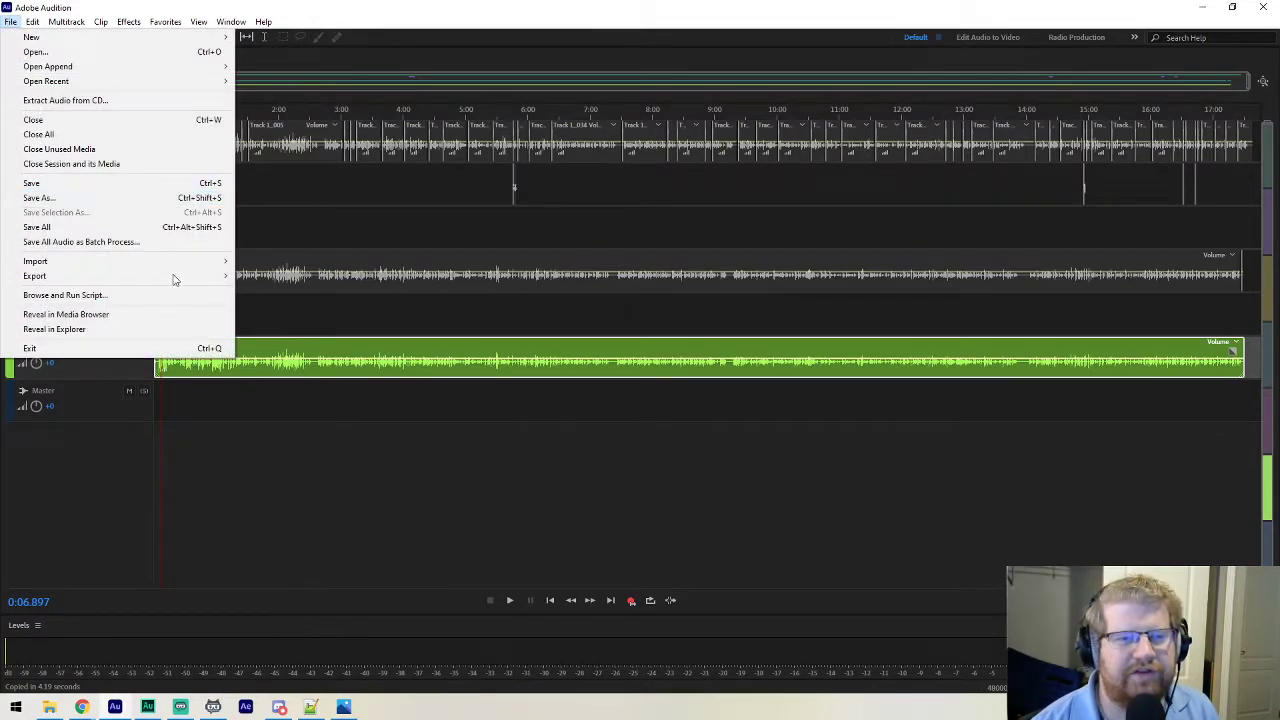
{"action": "mouse_move", "coordinate": [214, 280]}
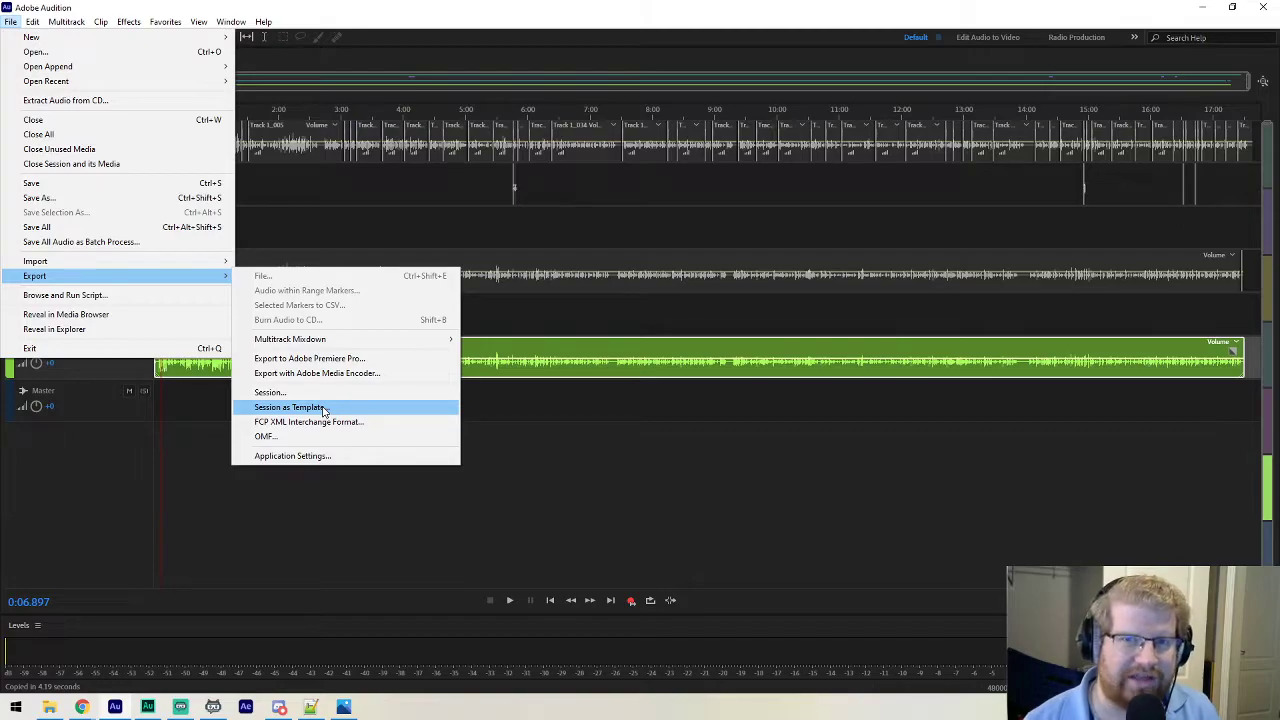
{"action": "left_click", "coordinate": [577, 9]}
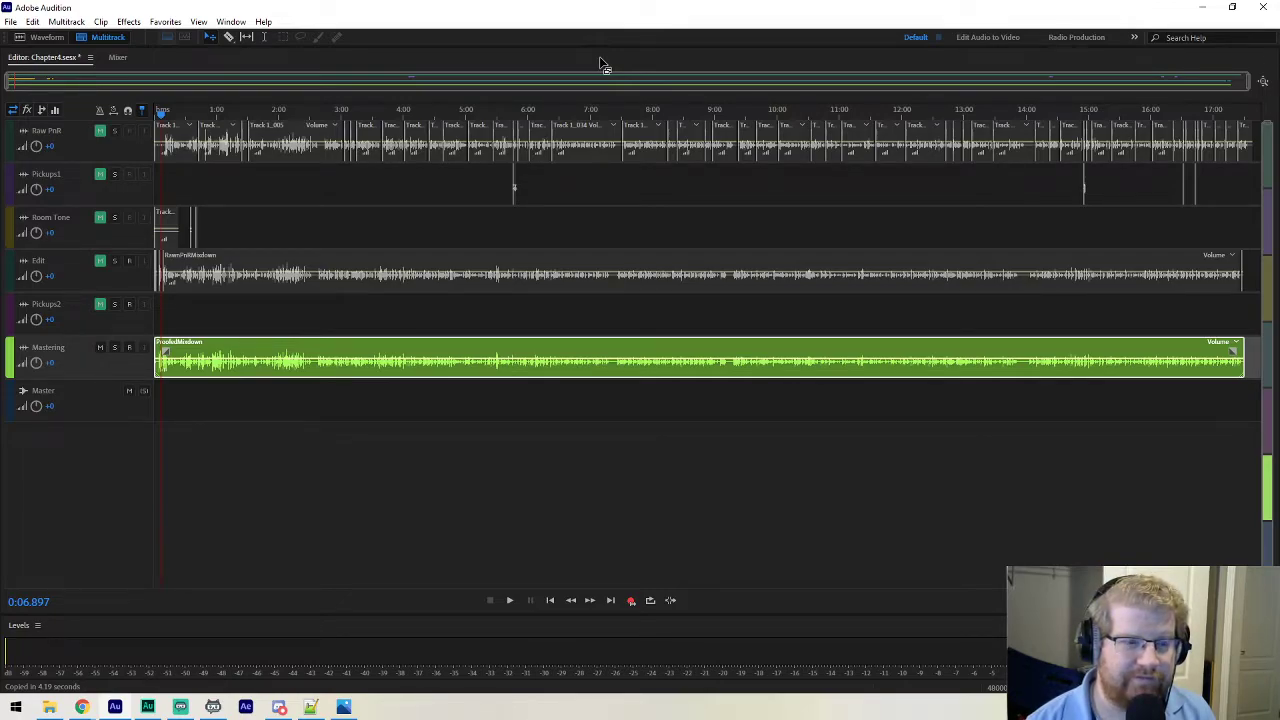
Delete all clips from every track of the session and mute the Mastering track.
{"action": "key", "text": "ctrl+a"}
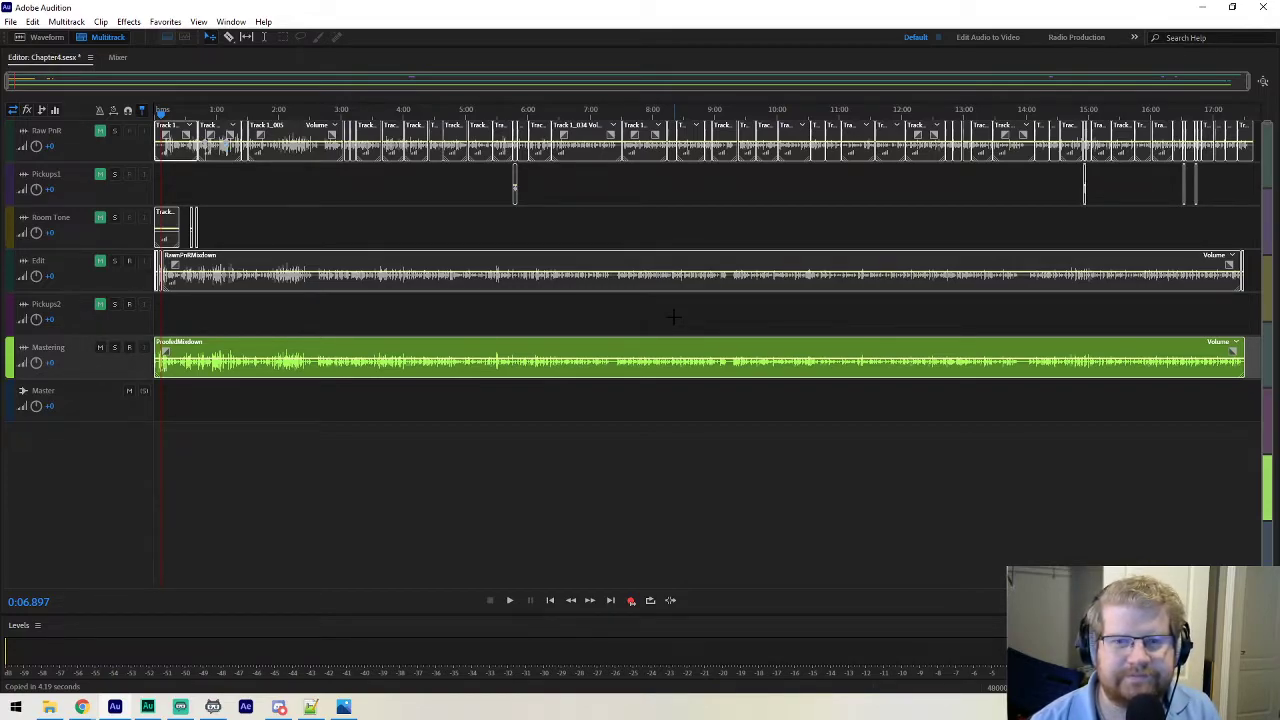
{"action": "right_click", "coordinate": [549, 230]}
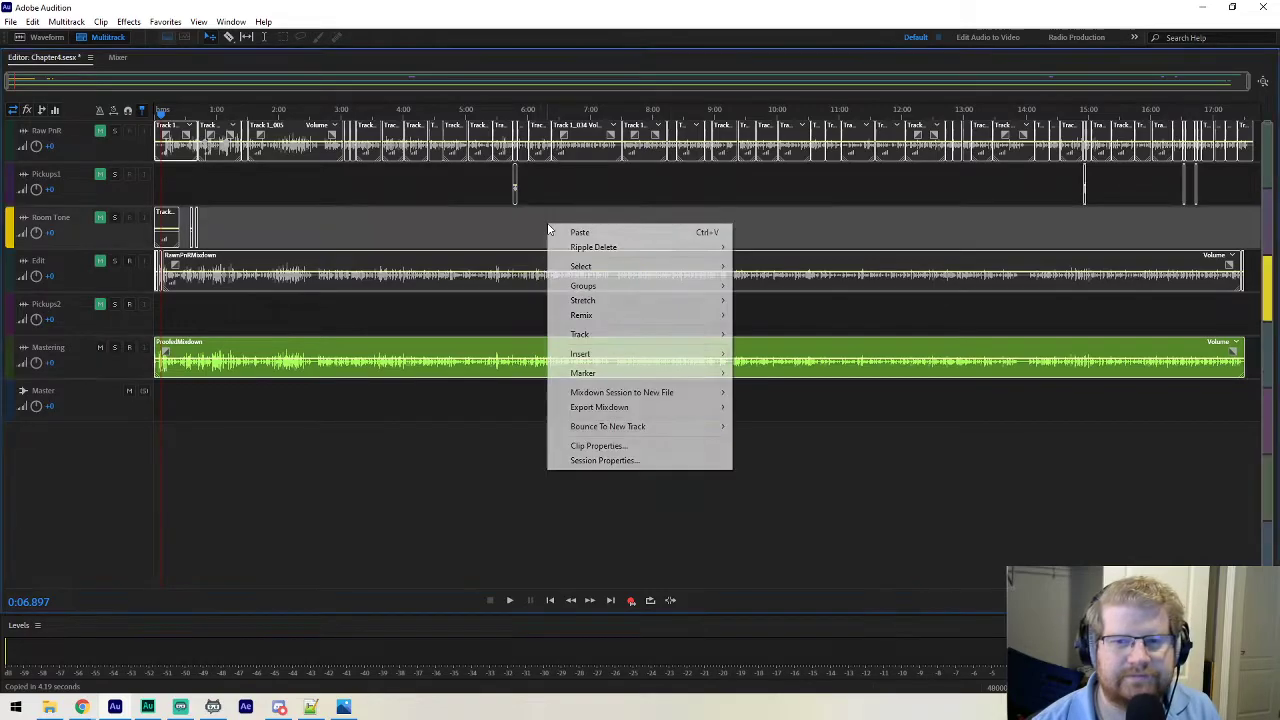
{"action": "left_click", "coordinate": [585, 19]}
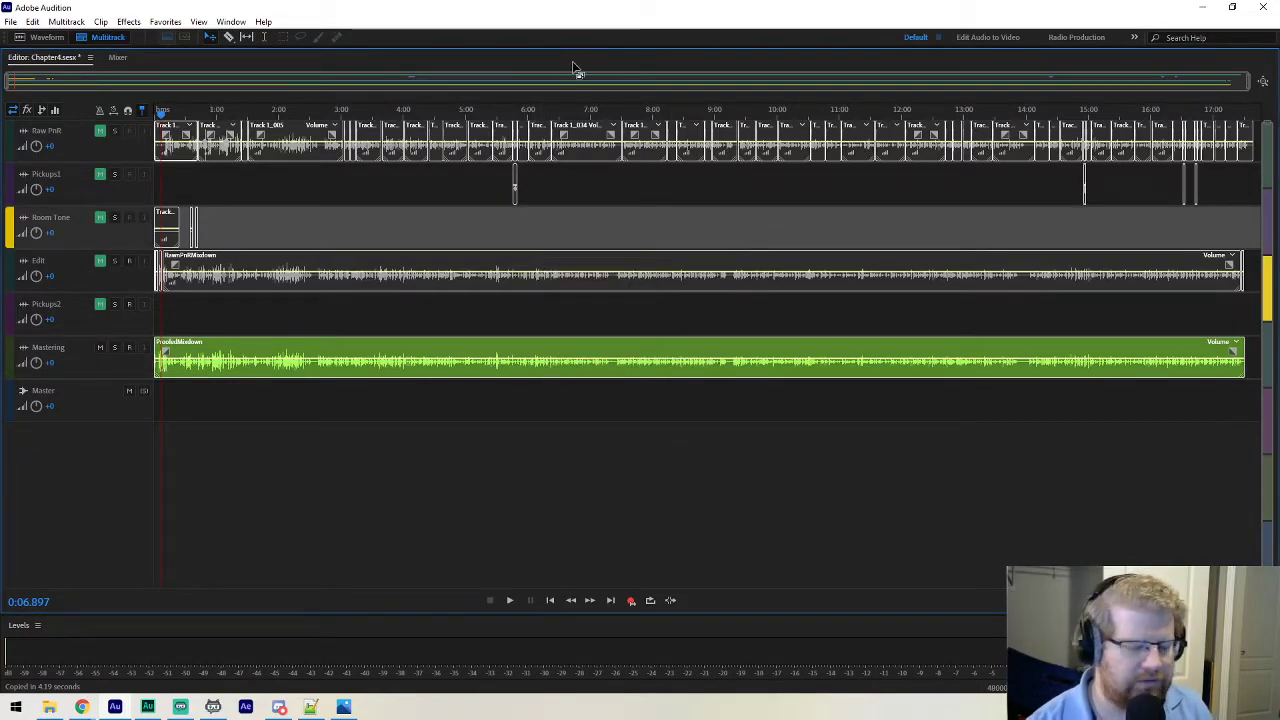
{"action": "key", "text": "Delete"}
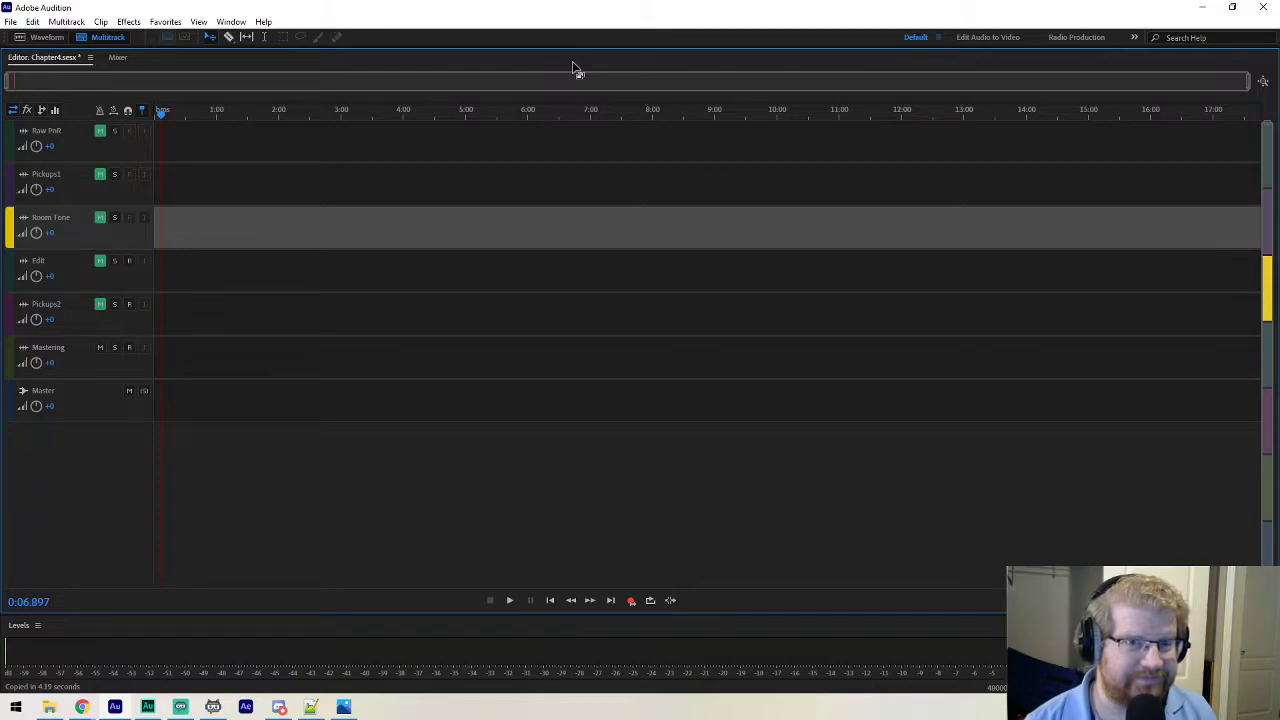
{"action": "left_click", "coordinate": [101, 350]}
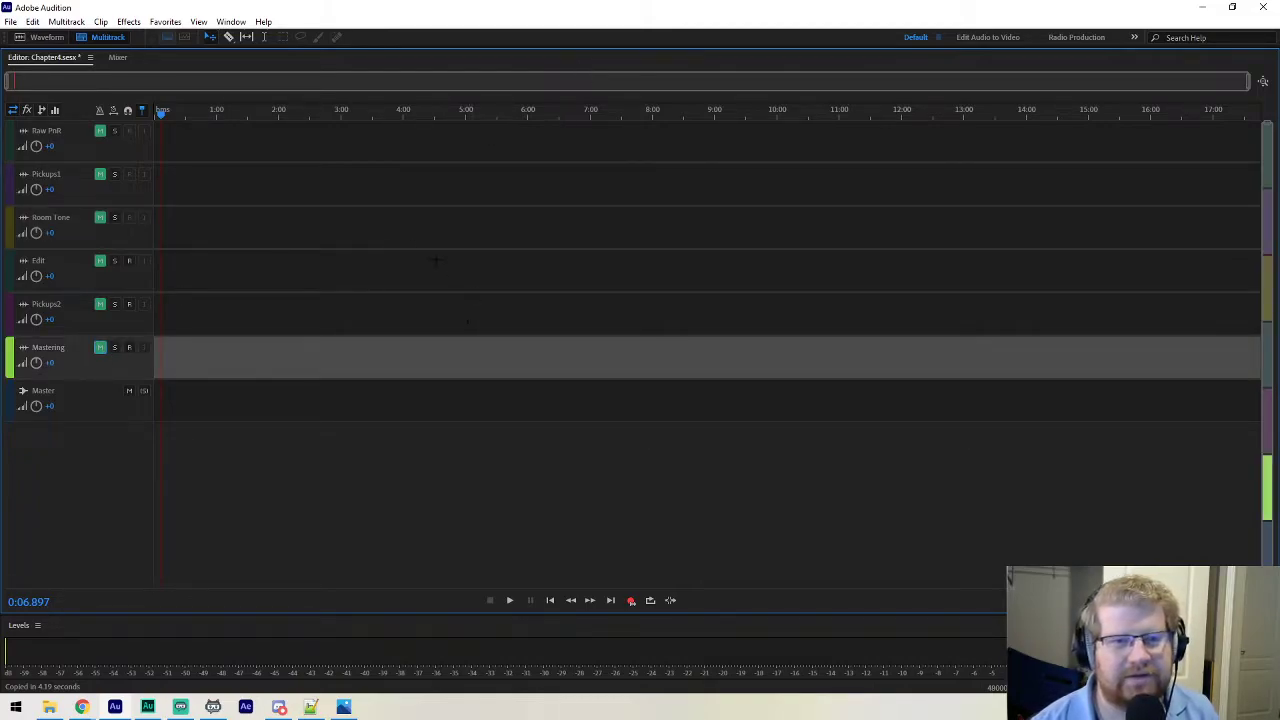
{"action": "left_click", "coordinate": [9, 23]}
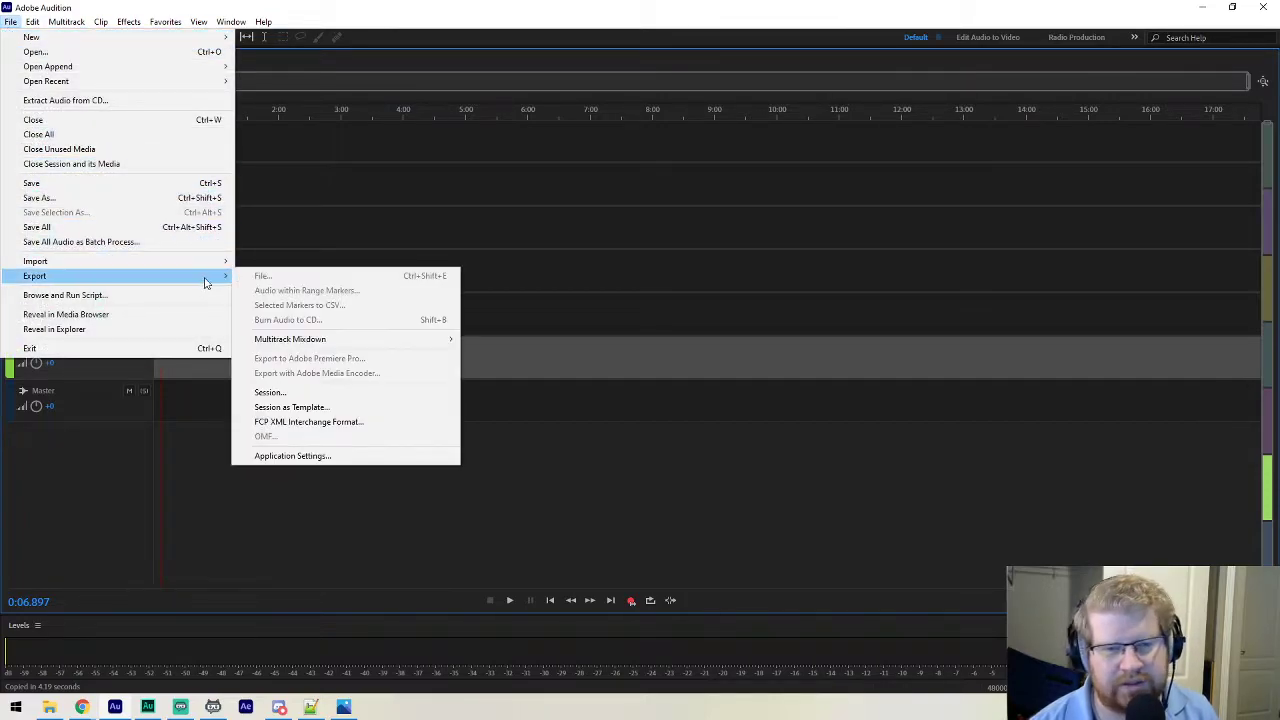
{"action": "left_click", "coordinate": [318, 408]}
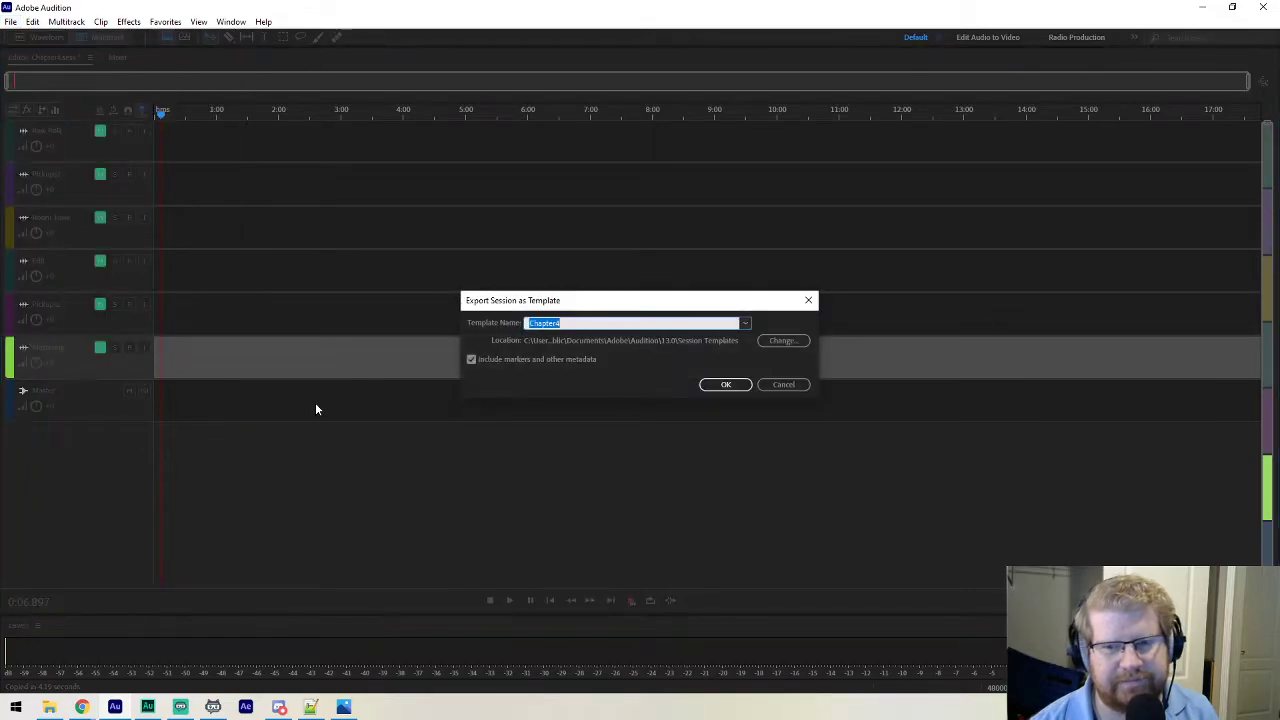
{"action": "type", "text": "Audiobook"}
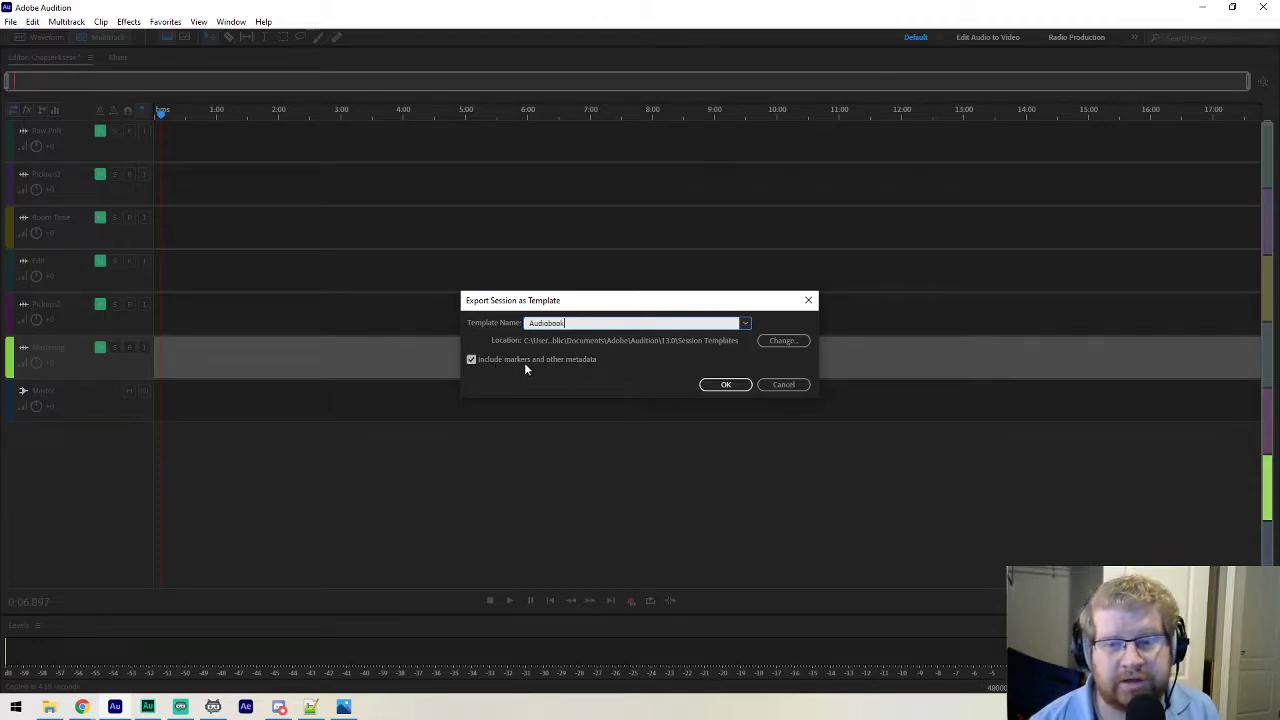
{"action": "left_click", "coordinate": [786, 388]}
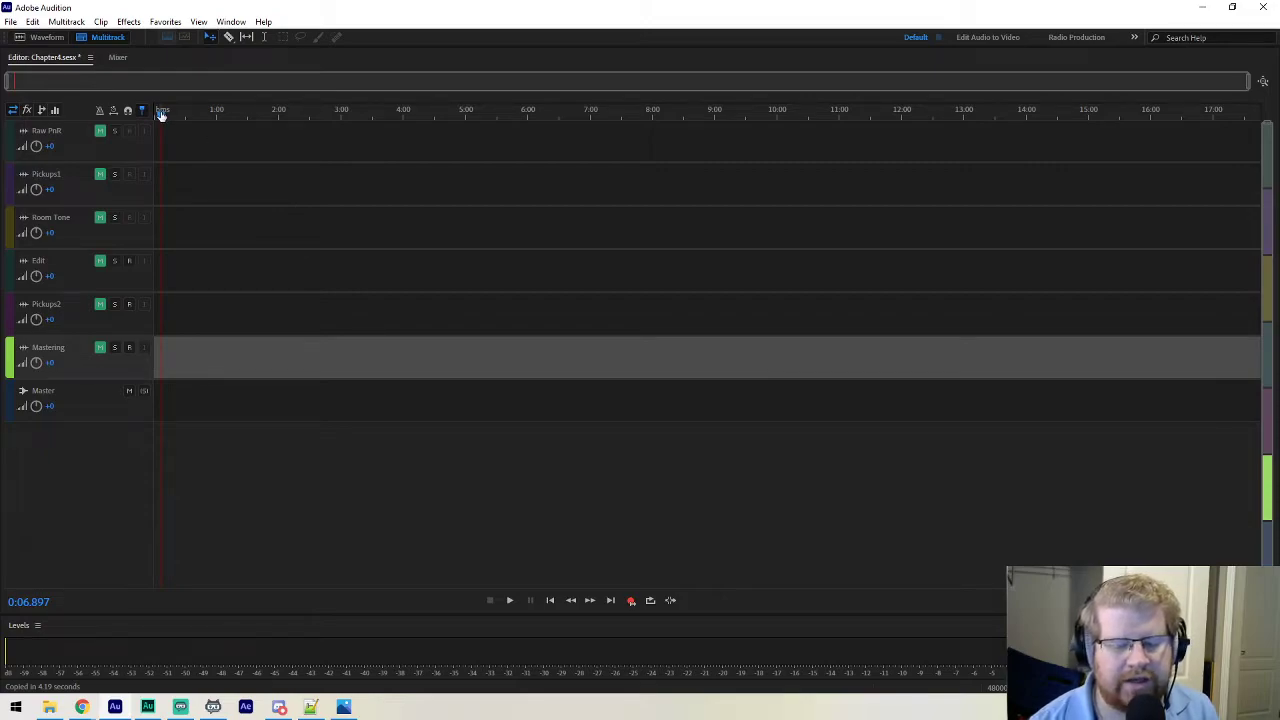
Return the playhead to the session start and export the emptied session as a template named Audiobook, including markers and other metadata.
{"action": "key", "text": "Home"}
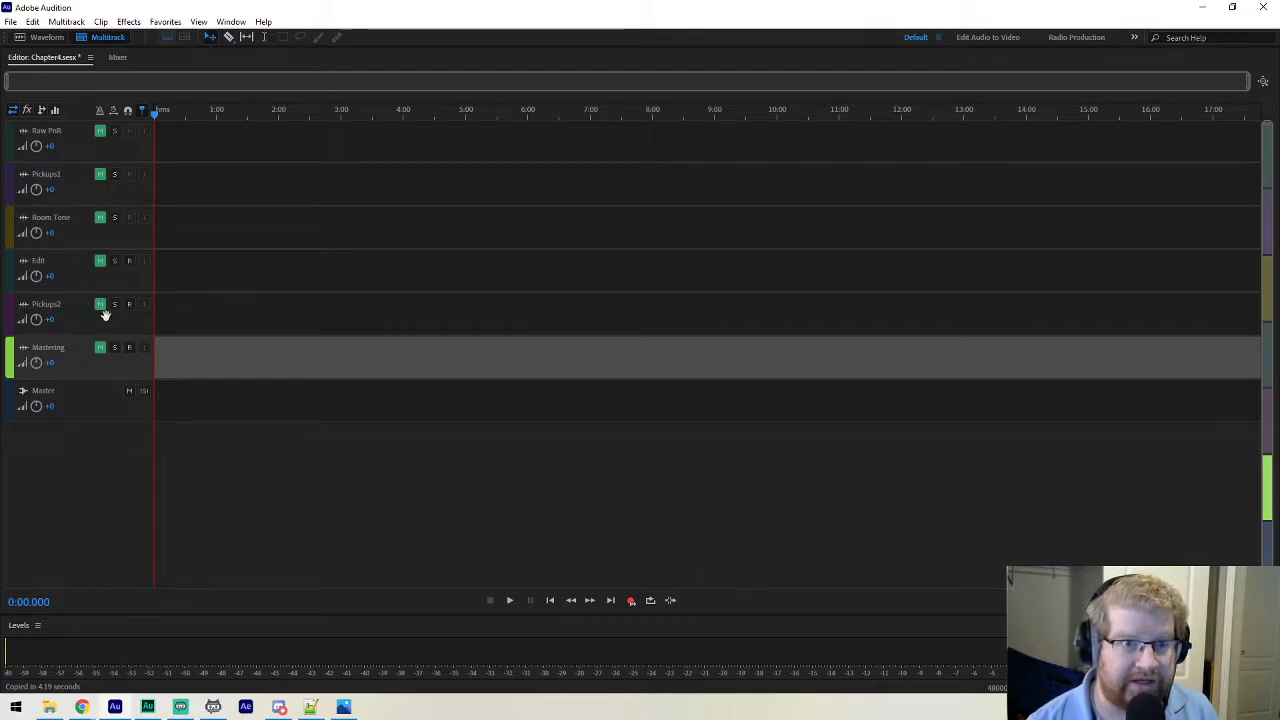
{"action": "left_click", "coordinate": [10, 21]}
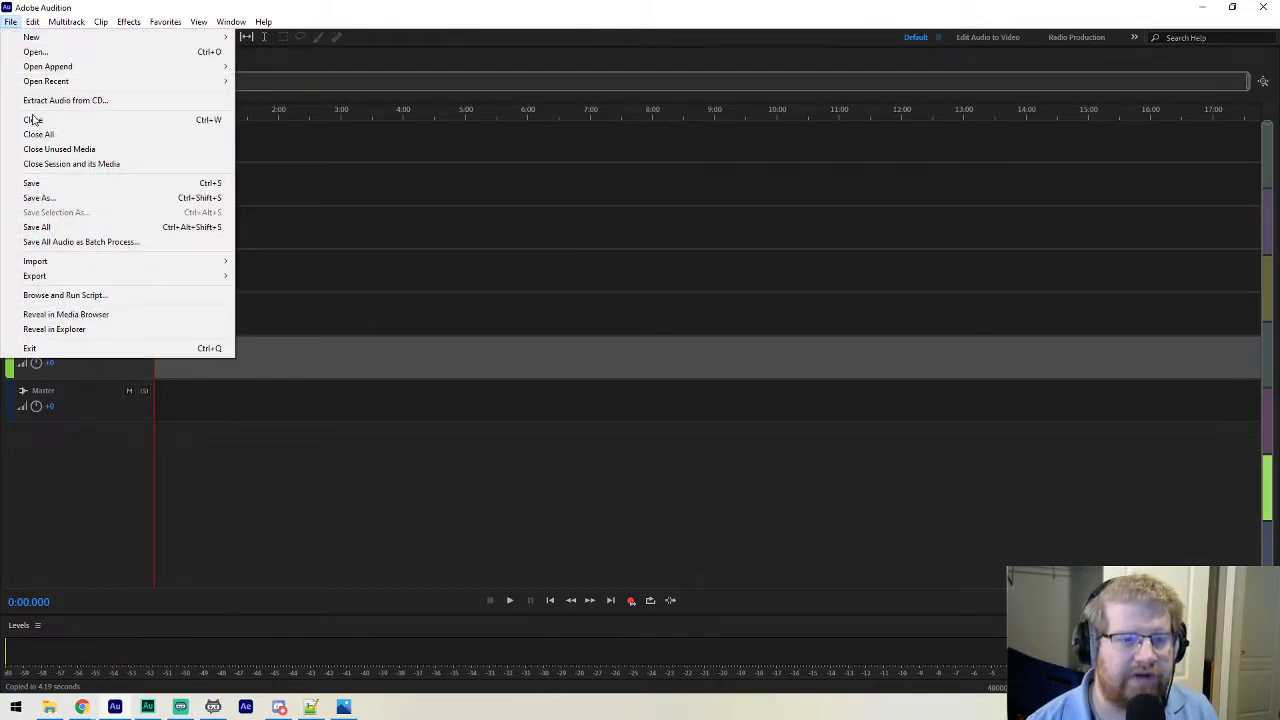
{"action": "mouse_move", "coordinate": [130, 277]}
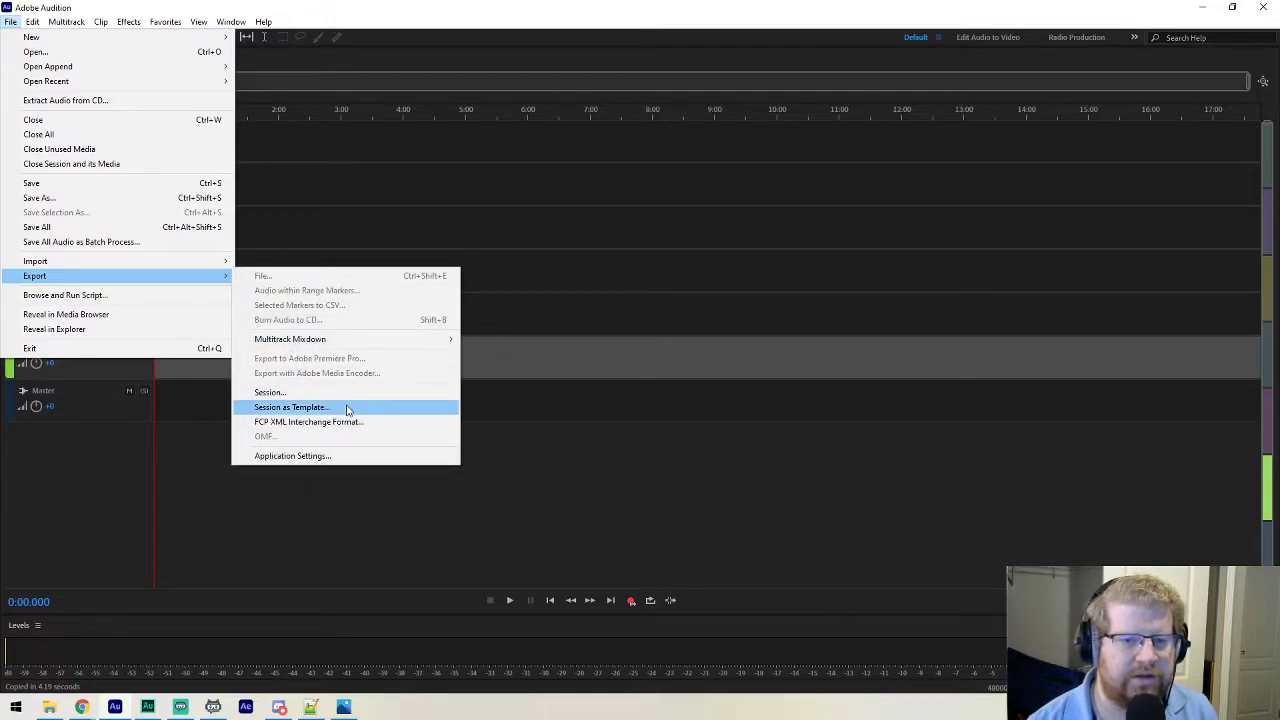
{"action": "left_click", "coordinate": [407, 411]}
{"action": "type", "text": "Audiobook"}
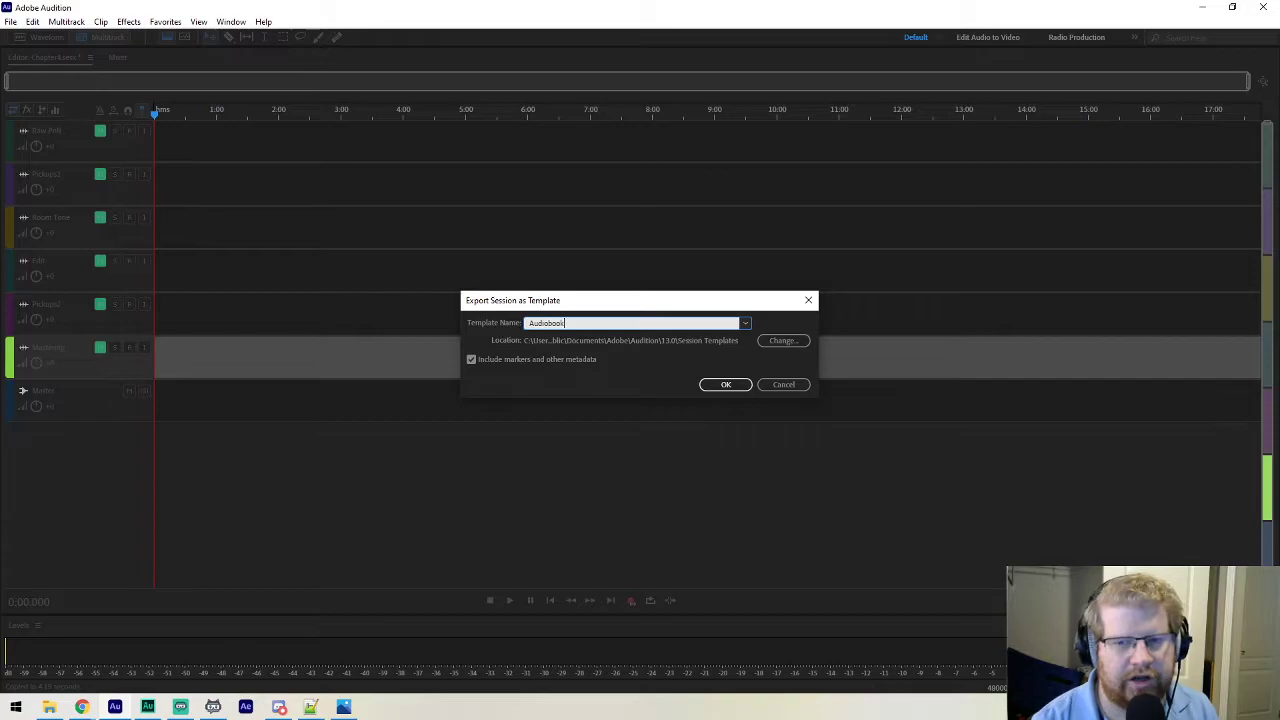
{"action": "left_click", "coordinate": [726, 384]}
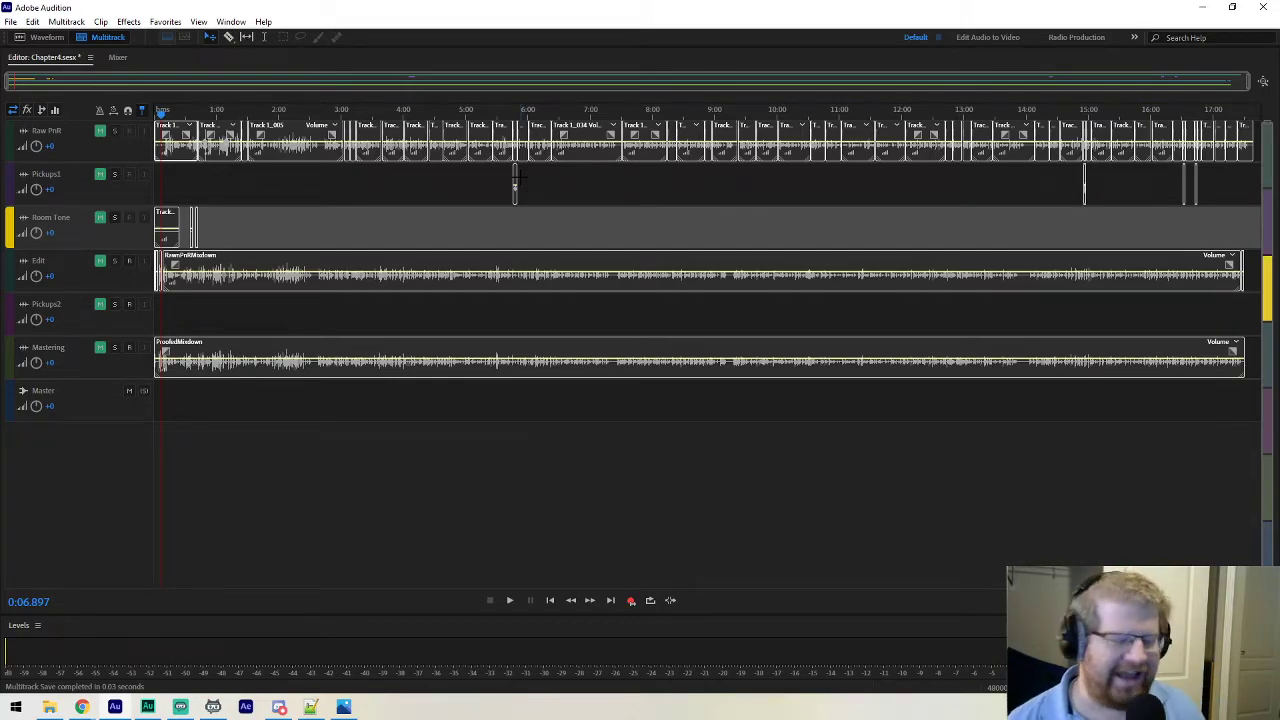
Save the Chapter4 multitrack session.
{"action": "key", "text": "ctrl+s"}
{"action": "key", "text": "ctrl+s"}
{"action": "key", "text": "ctrl+s"}
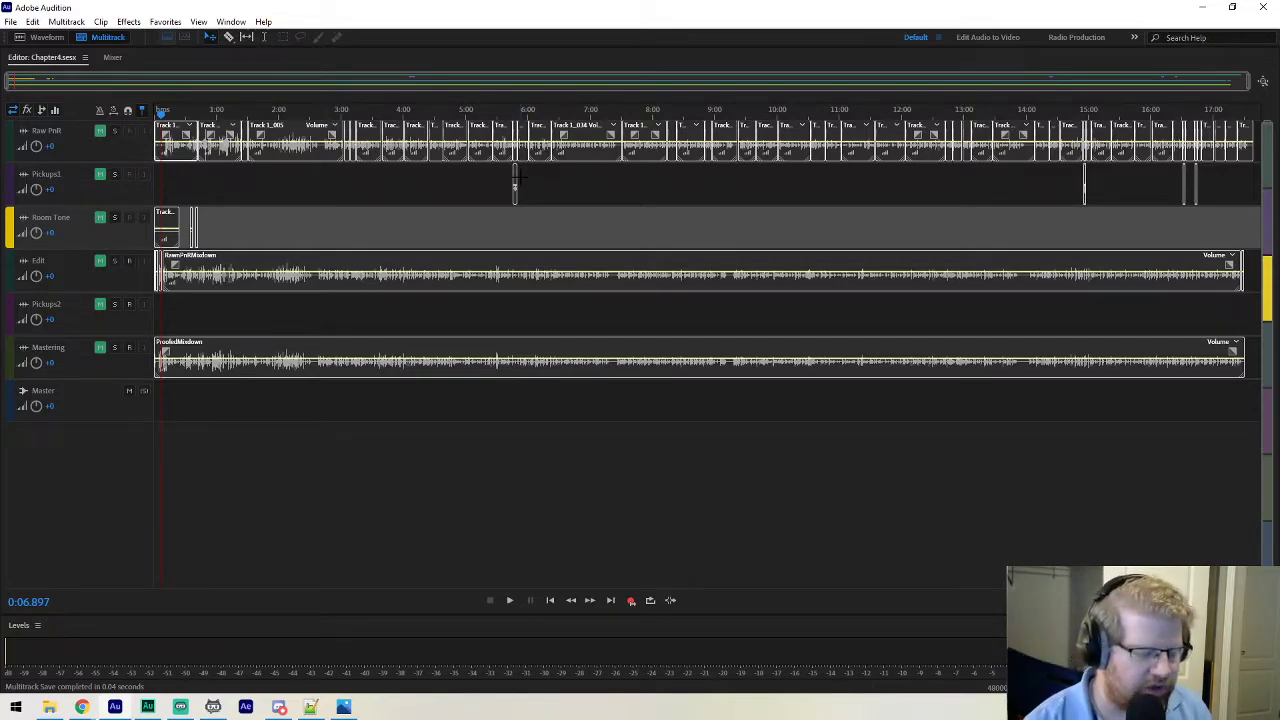
Set up a new multitrack session named Chapter5 based on the Audiobook template.
{"action": "key", "text": "ctrl+n"}
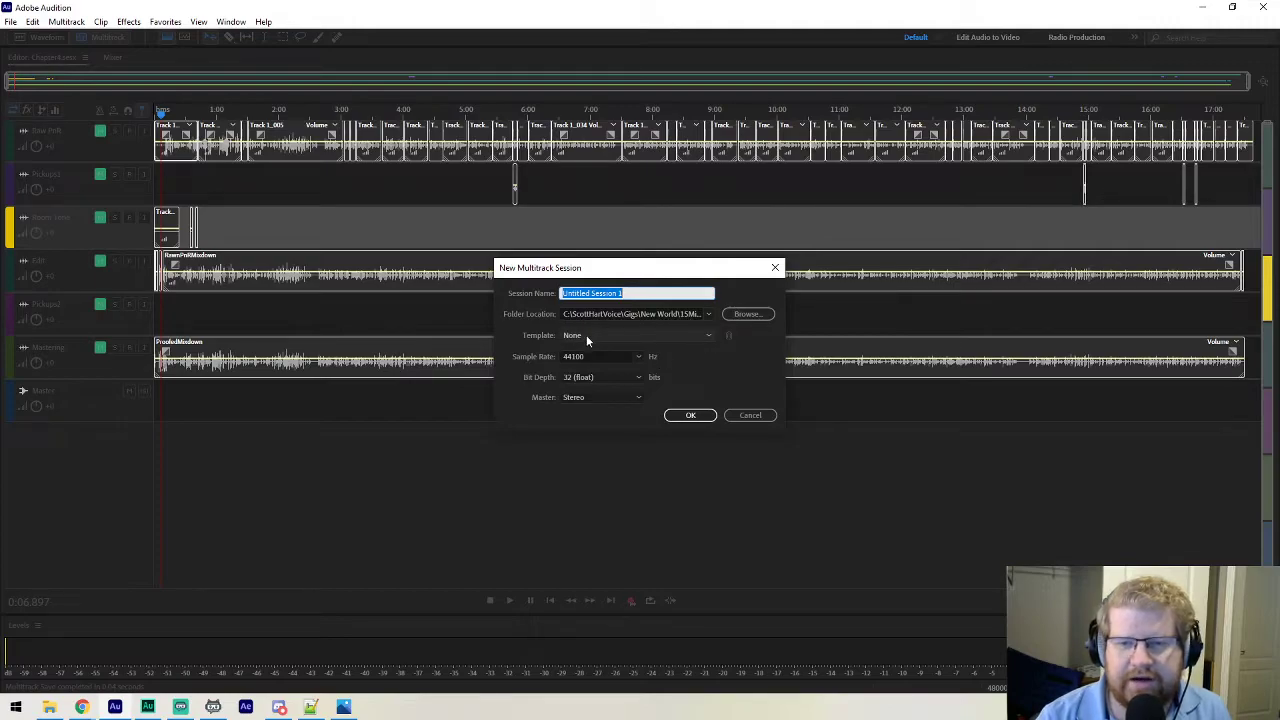
{"action": "left_click", "coordinate": [669, 338]}
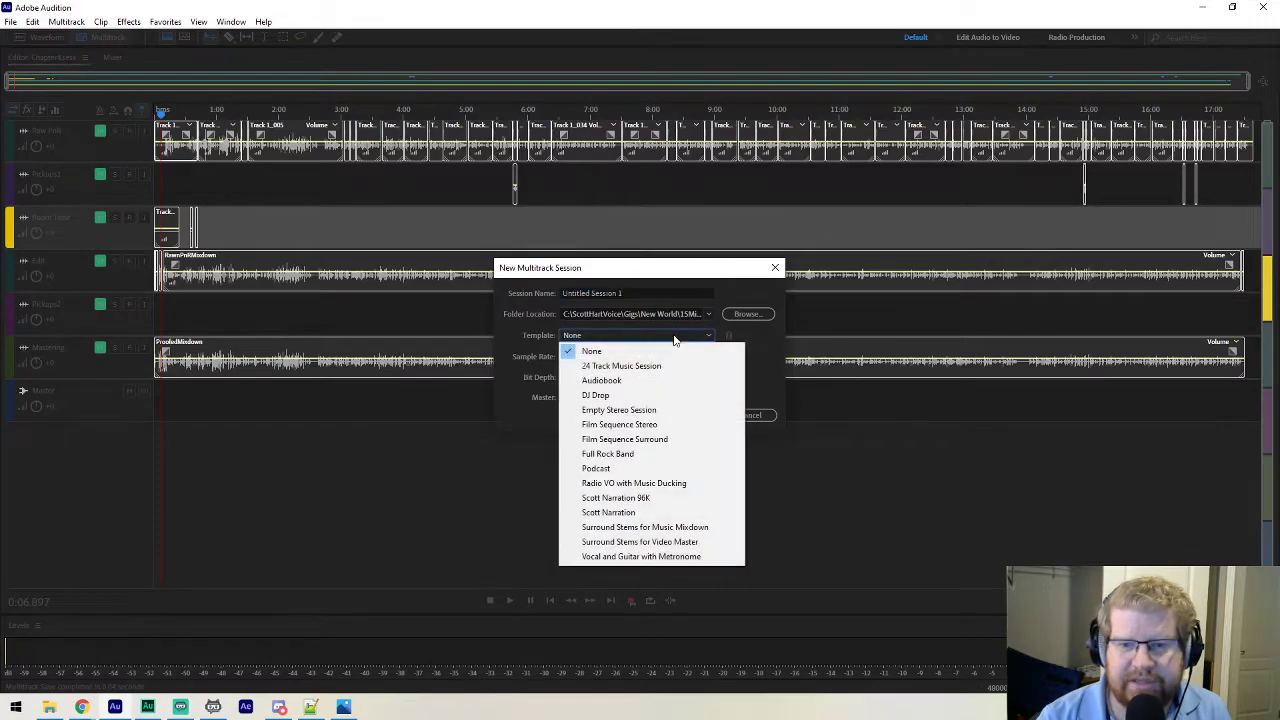
{"action": "left_click", "coordinate": [619, 383]}
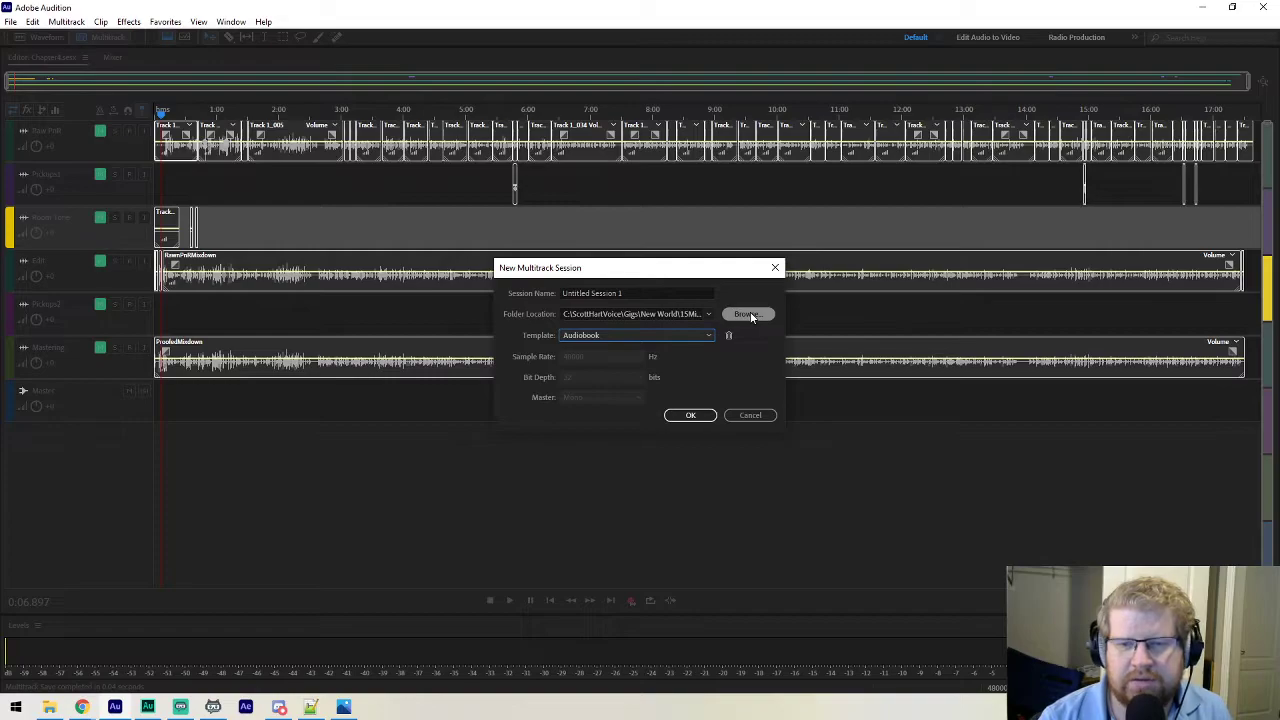
{"action": "left_click", "coordinate": [626, 293]}
{"action": "type", "text": "Chapter5"}
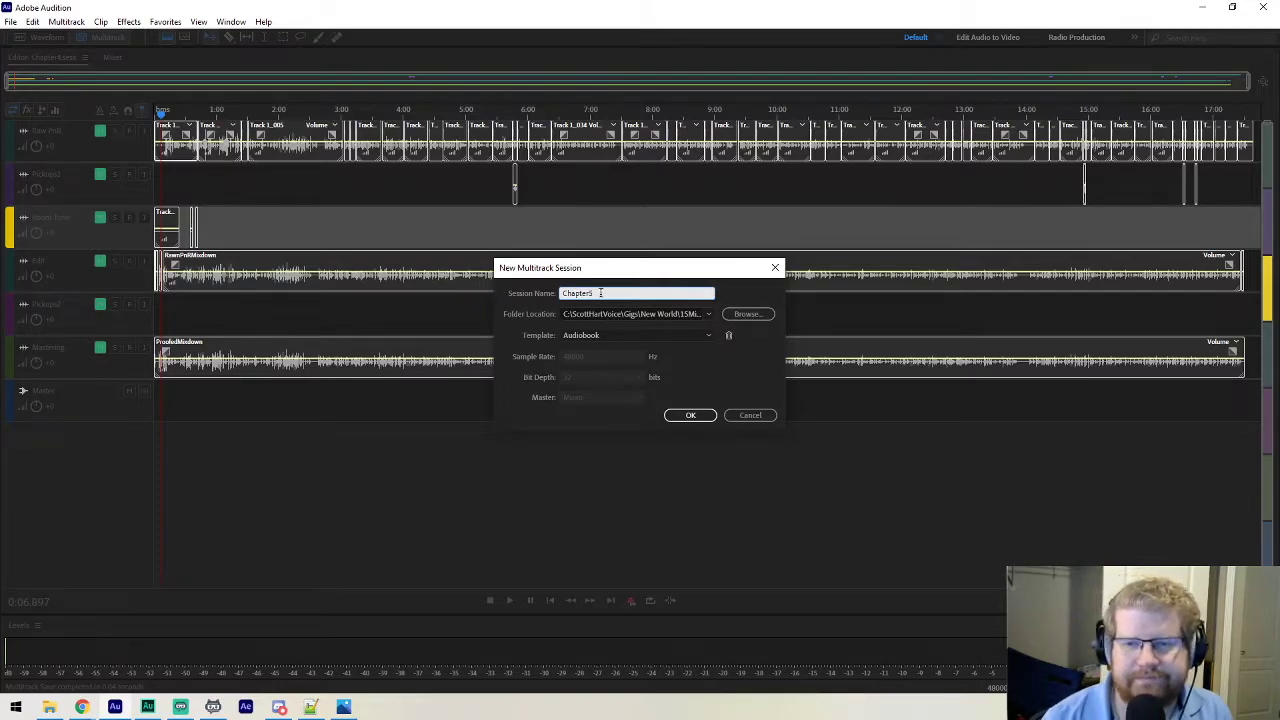
Choose the New World folder inside Gigs as the new session's location and create the session.
{"action": "left_click", "coordinate": [758, 313]}
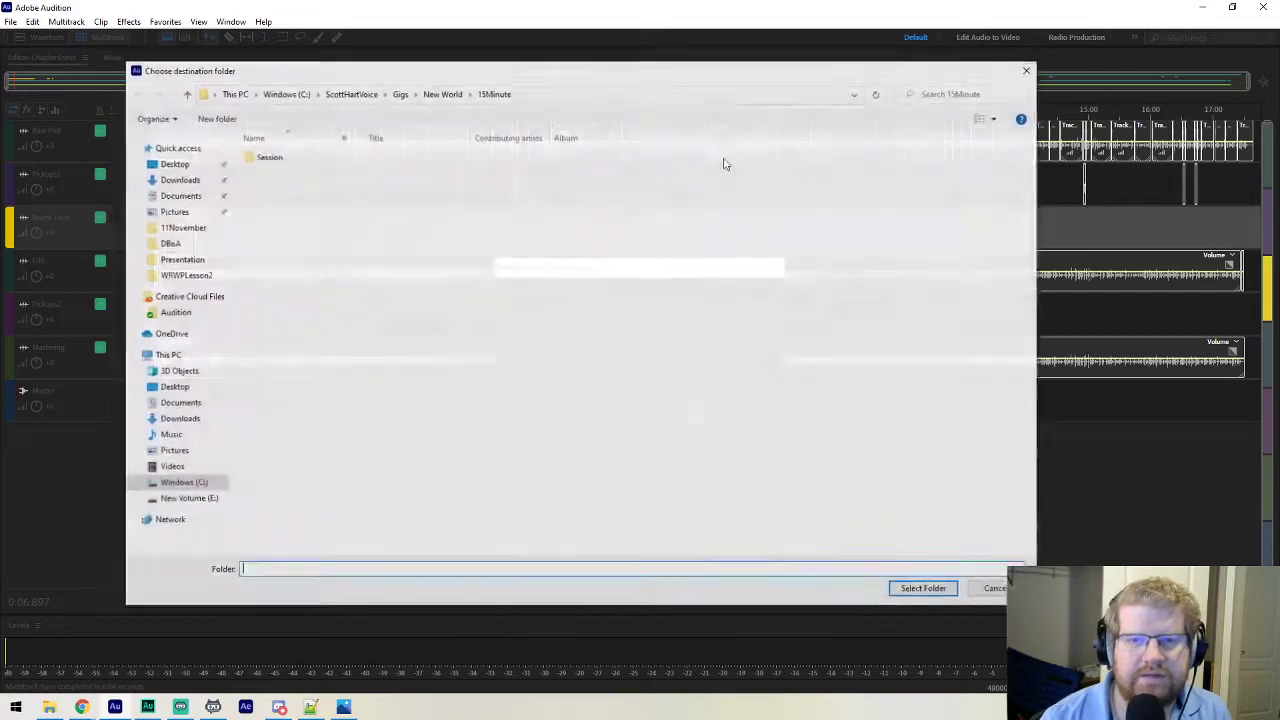
{"action": "left_click", "coordinate": [440, 93]}
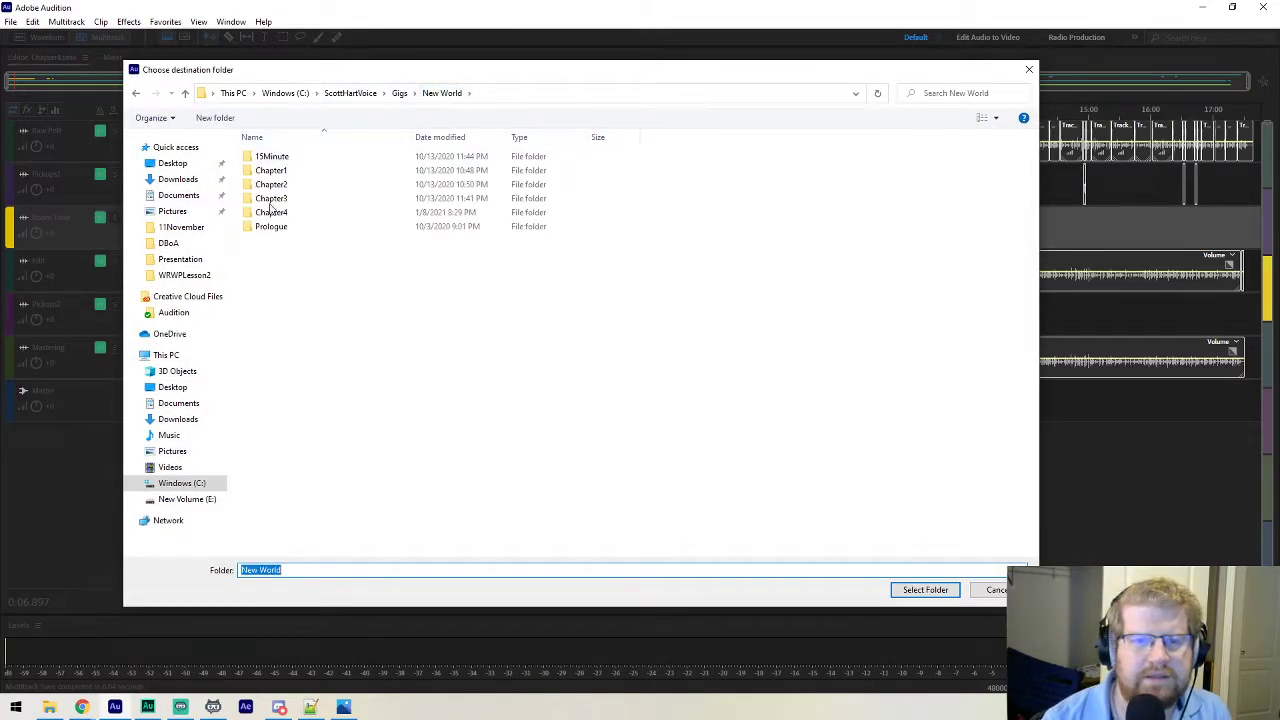
{"action": "left_click", "coordinate": [399, 94]}
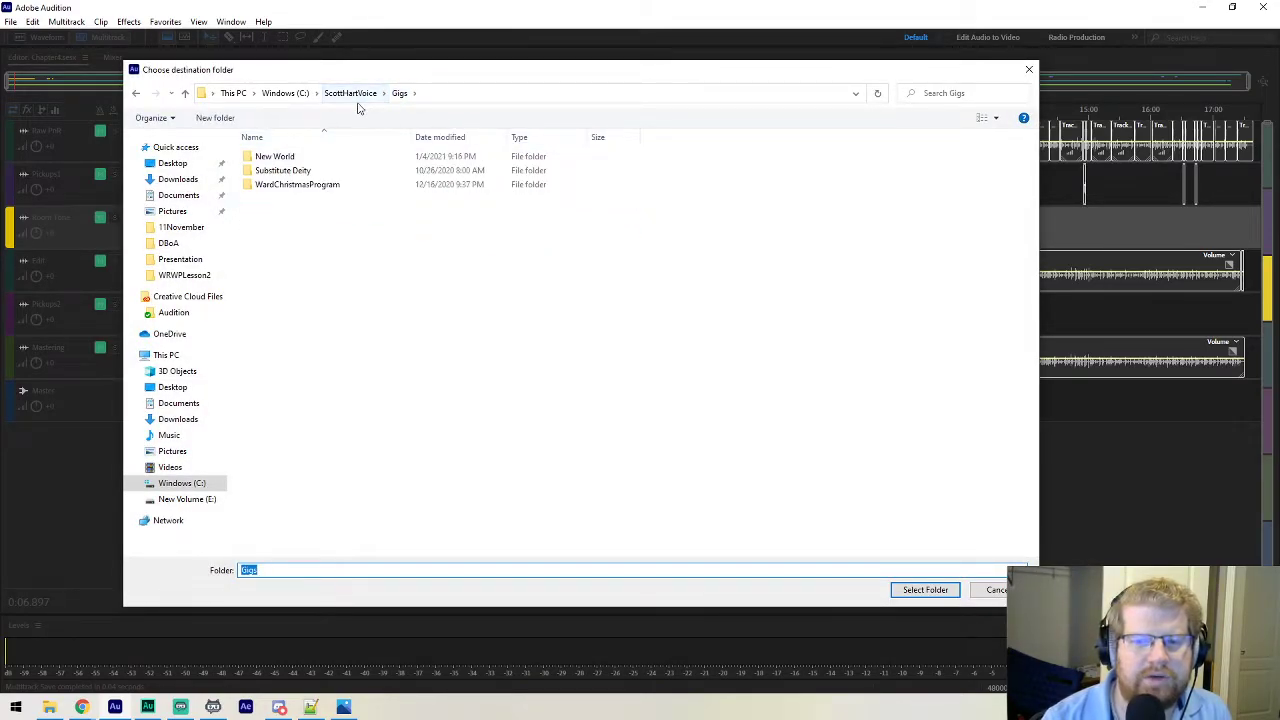
{"action": "left_click", "coordinate": [289, 163]}
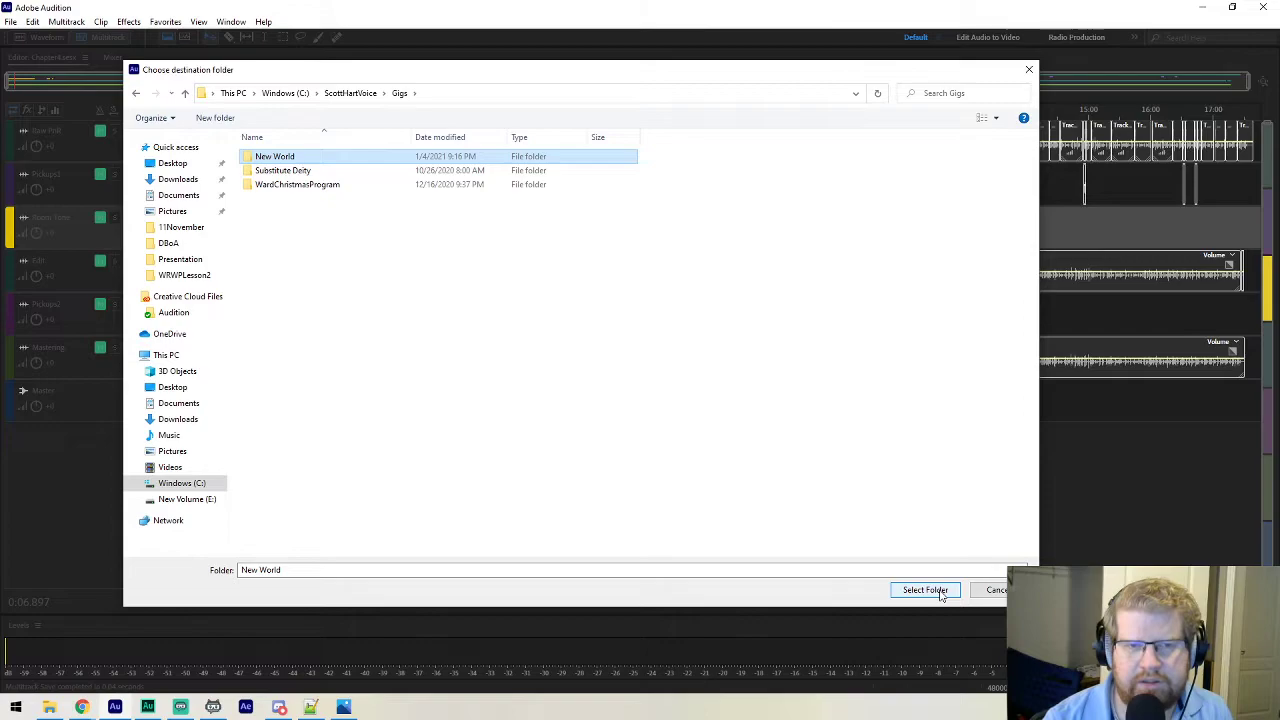
{"action": "left_click", "coordinate": [925, 590]}
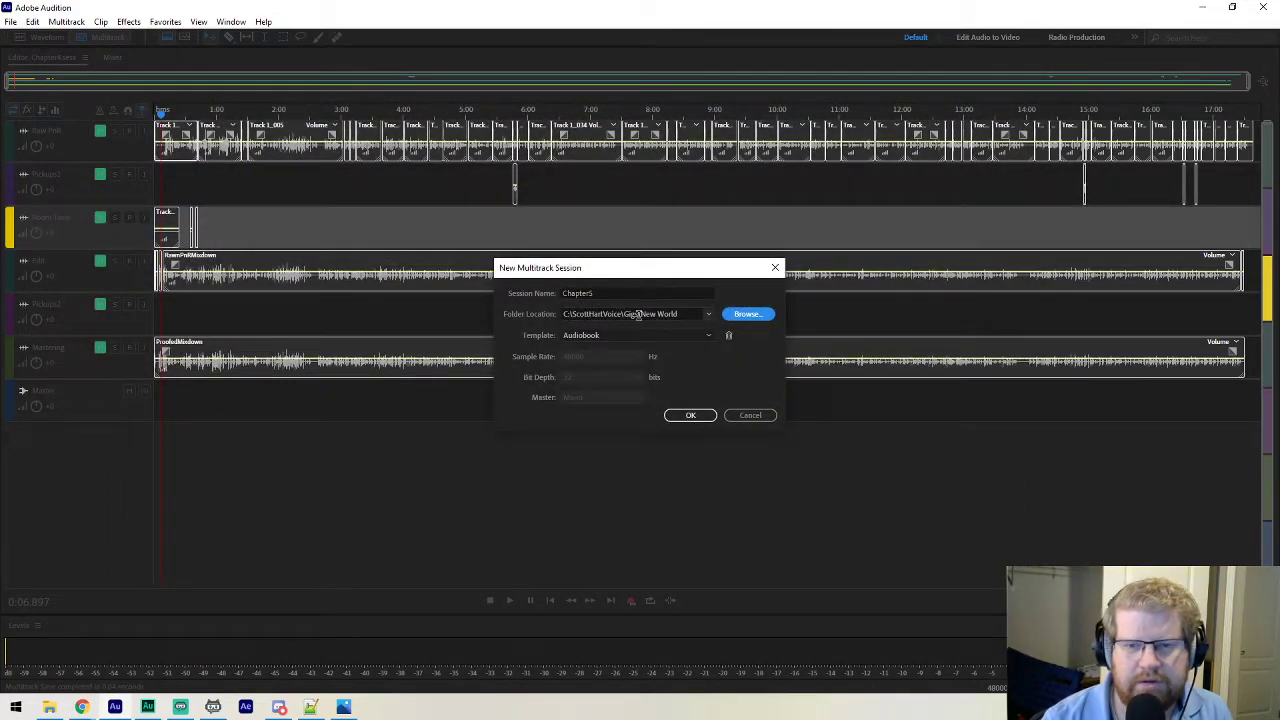
{"action": "left_click", "coordinate": [693, 416]}
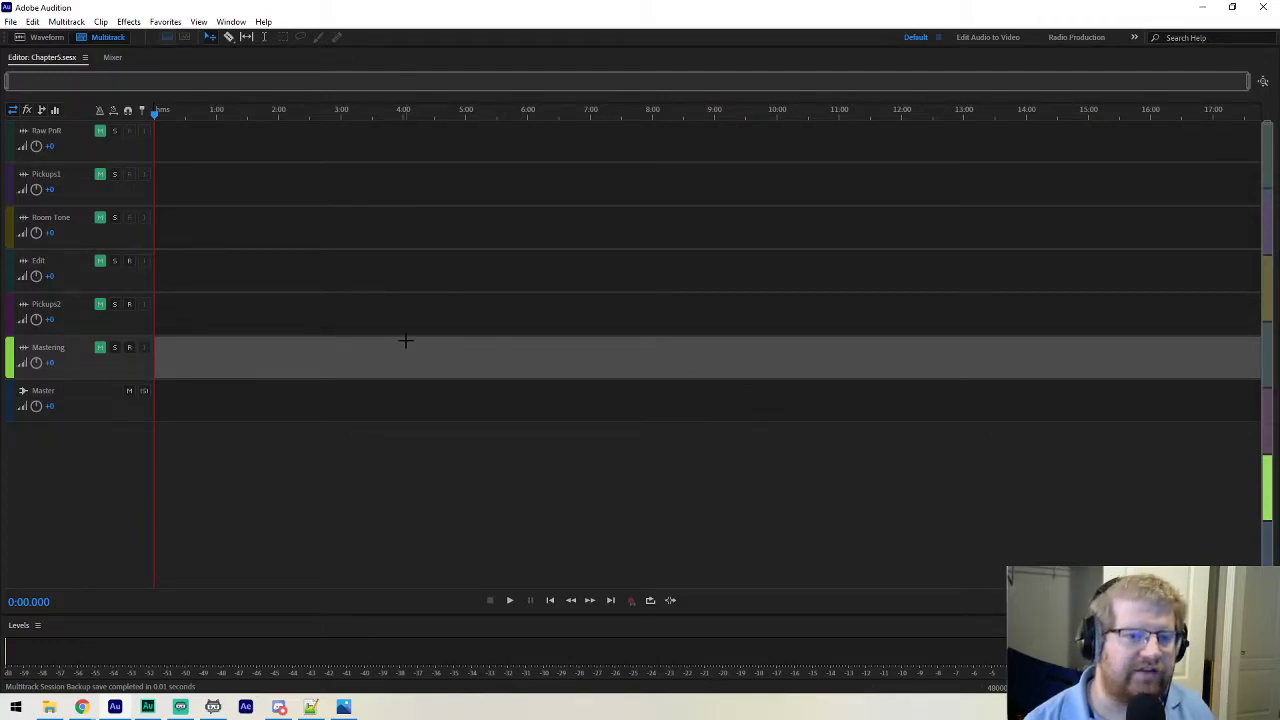
Bring back the floating panels and check the effects racks of the Edit and Mastering tracks in the Chapter5 session.
{"action": "left_click_drag", "start_coordinate": [0, 370], "coordinate": [894, 306]}
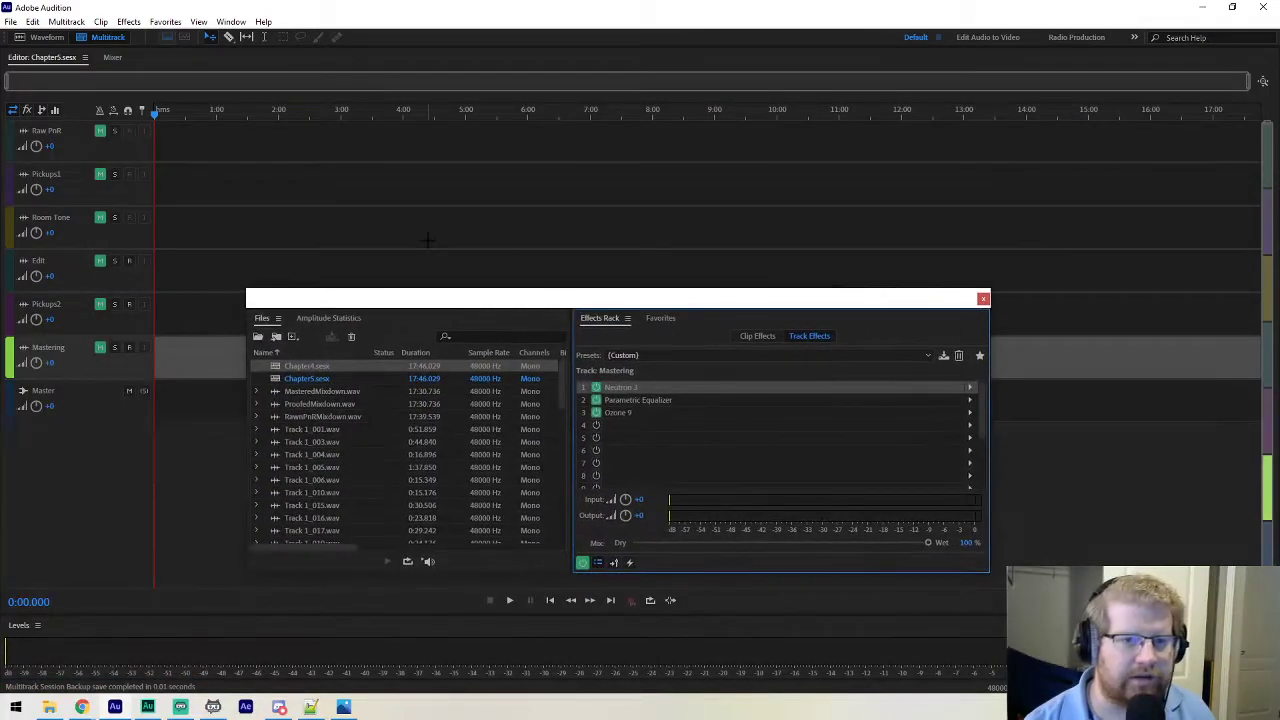
{"action": "left_click", "coordinate": [428, 241]}
{"action": "left_click", "coordinate": [292, 264]}
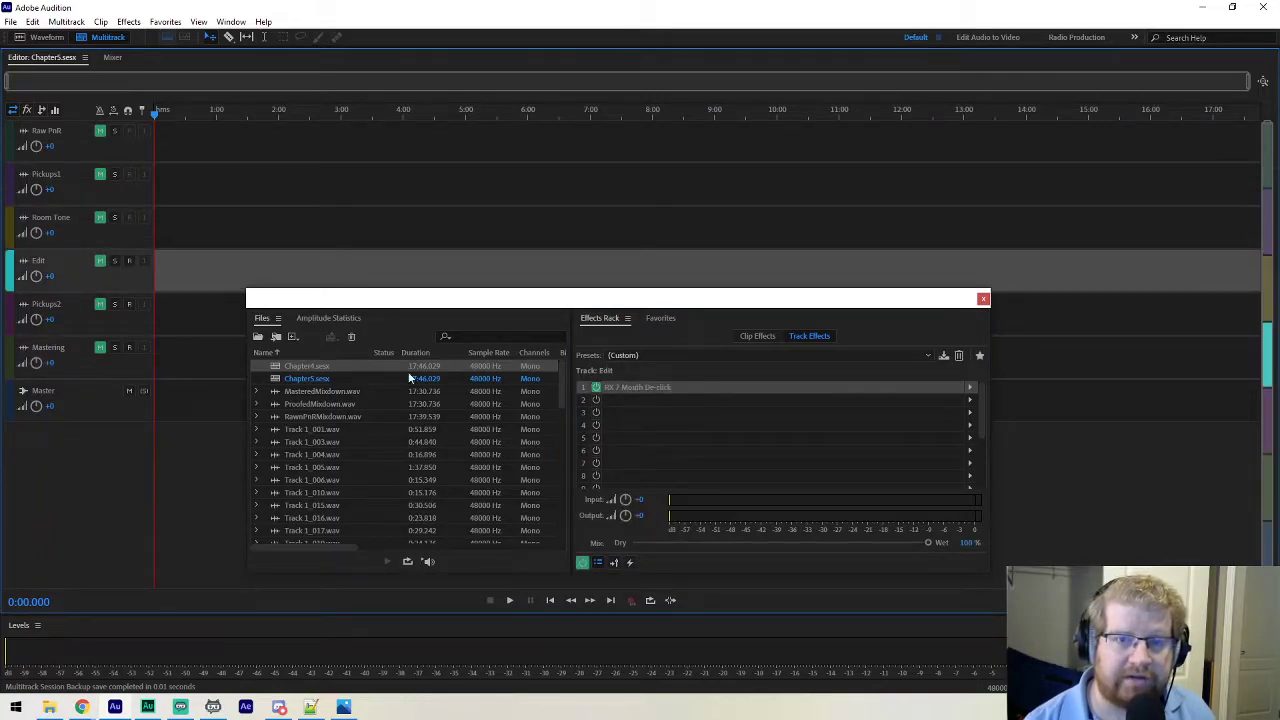
{"action": "left_click", "coordinate": [206, 354]}
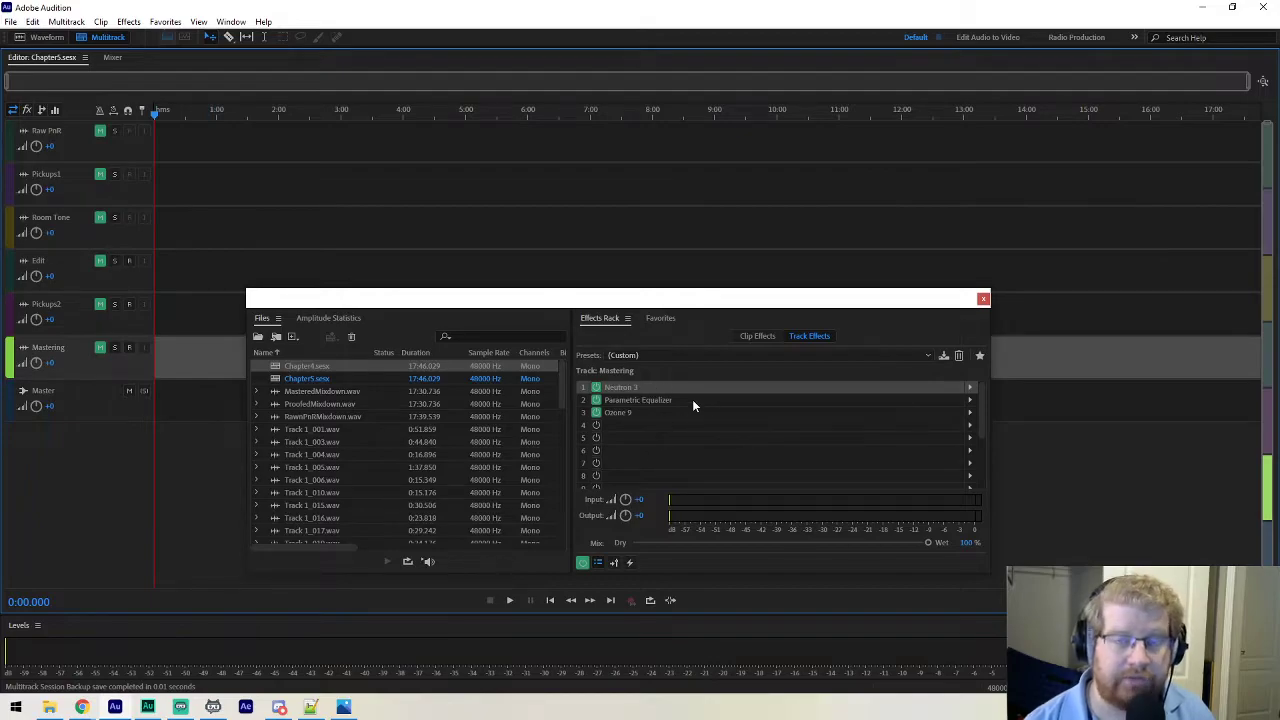
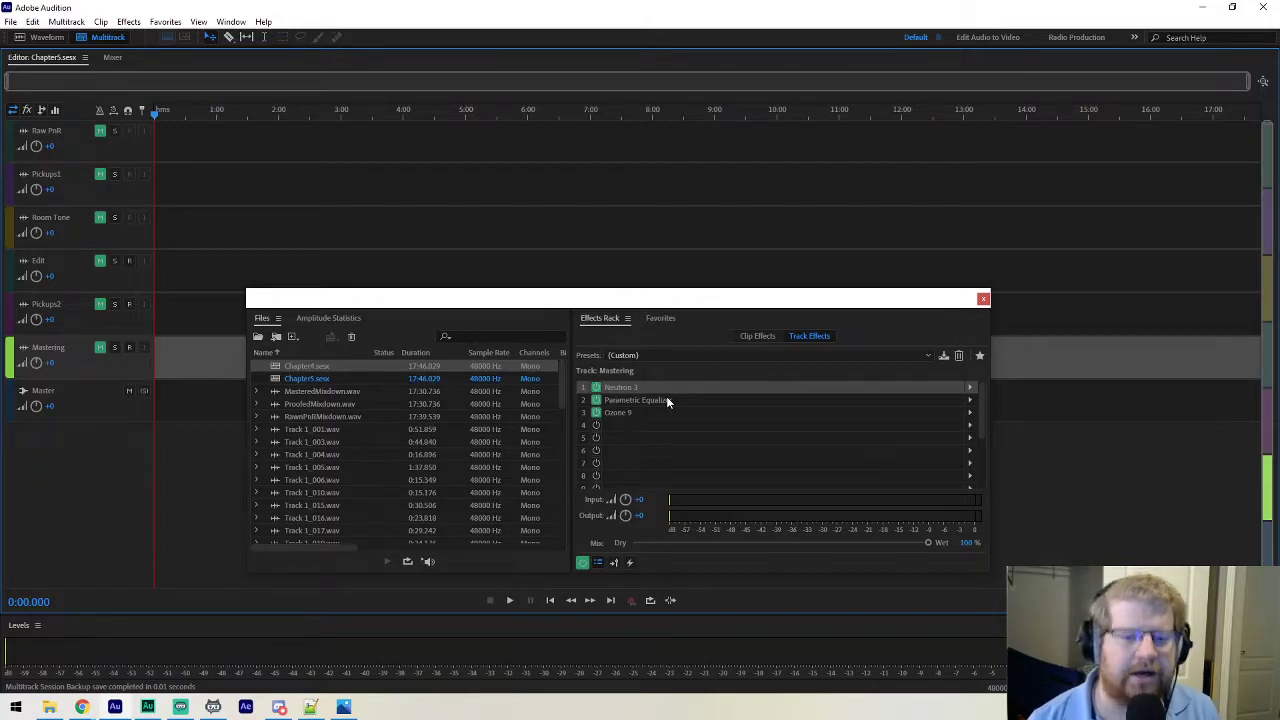
Check the Chapter4_Recorded and Imported Files folders inside the Presentation folder in File Explorer, and return to Audition.
{"action": "left_click", "coordinate": [49, 708]}
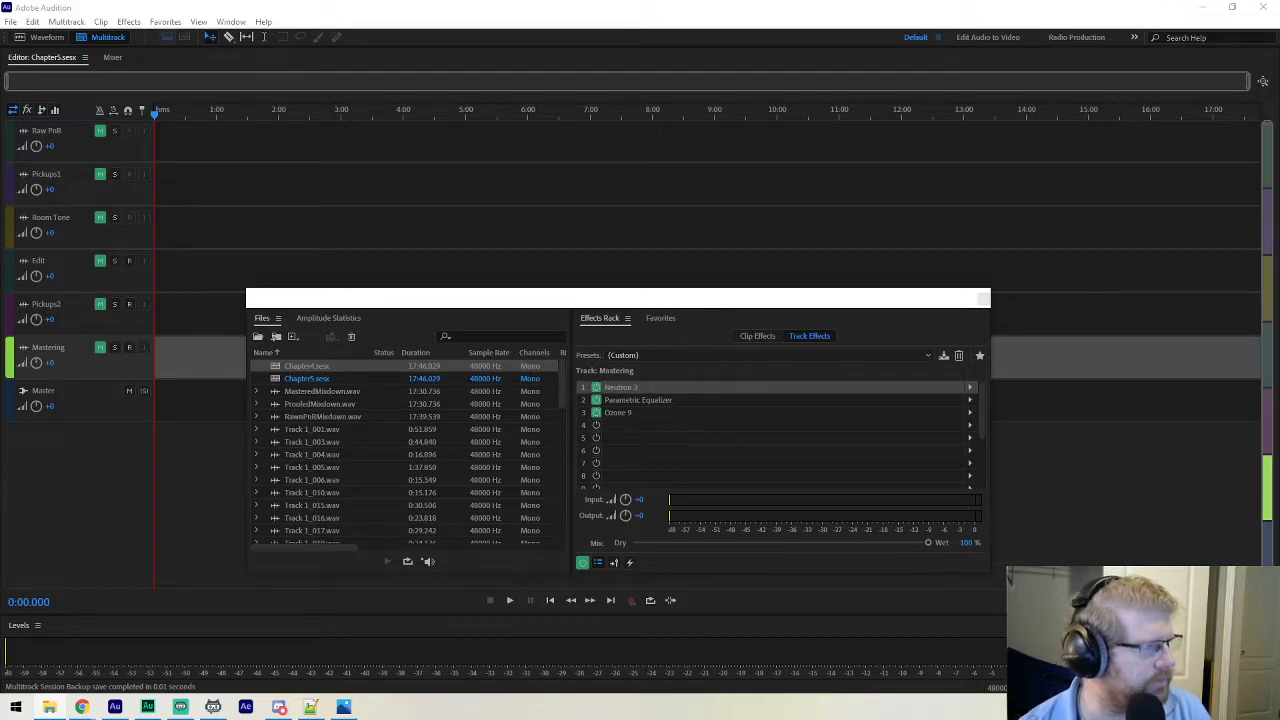
{"action": "left_click_drag", "start_coordinate": [0, 218], "coordinate": [619, 120]}
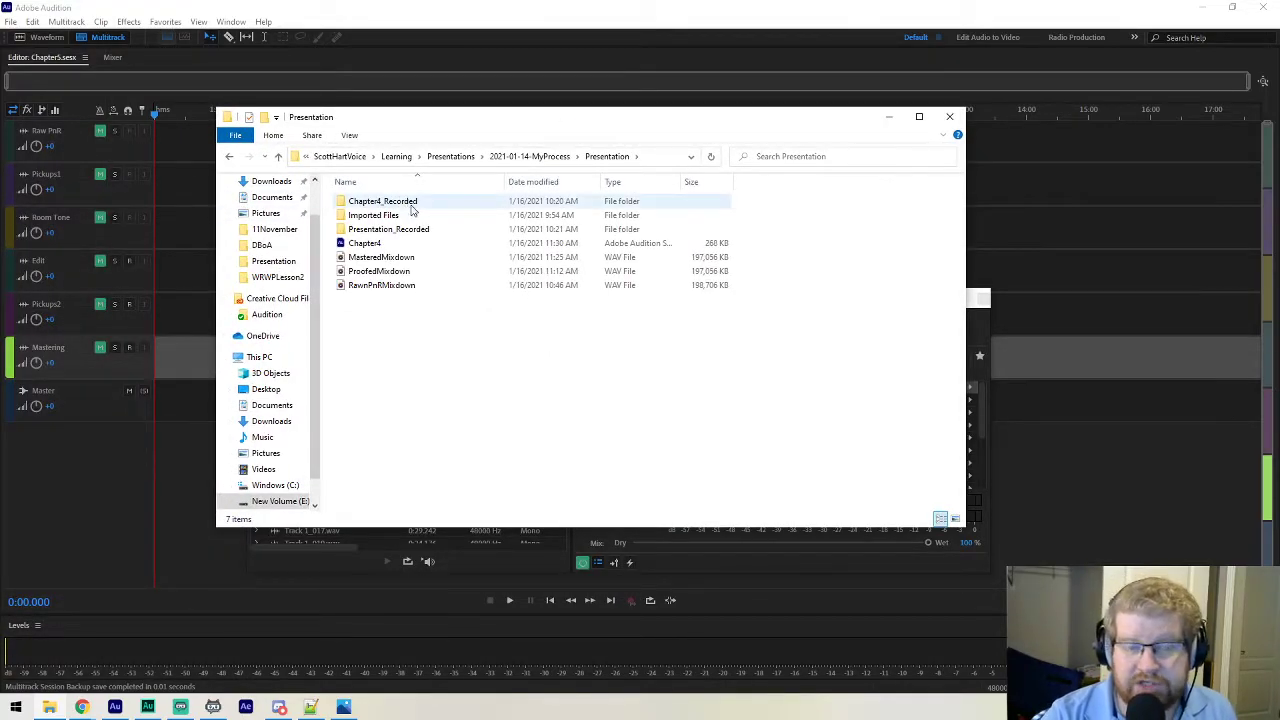
{"action": "left_click", "coordinate": [374, 204]}
{"action": "double_click", "coordinate": [374, 204]}
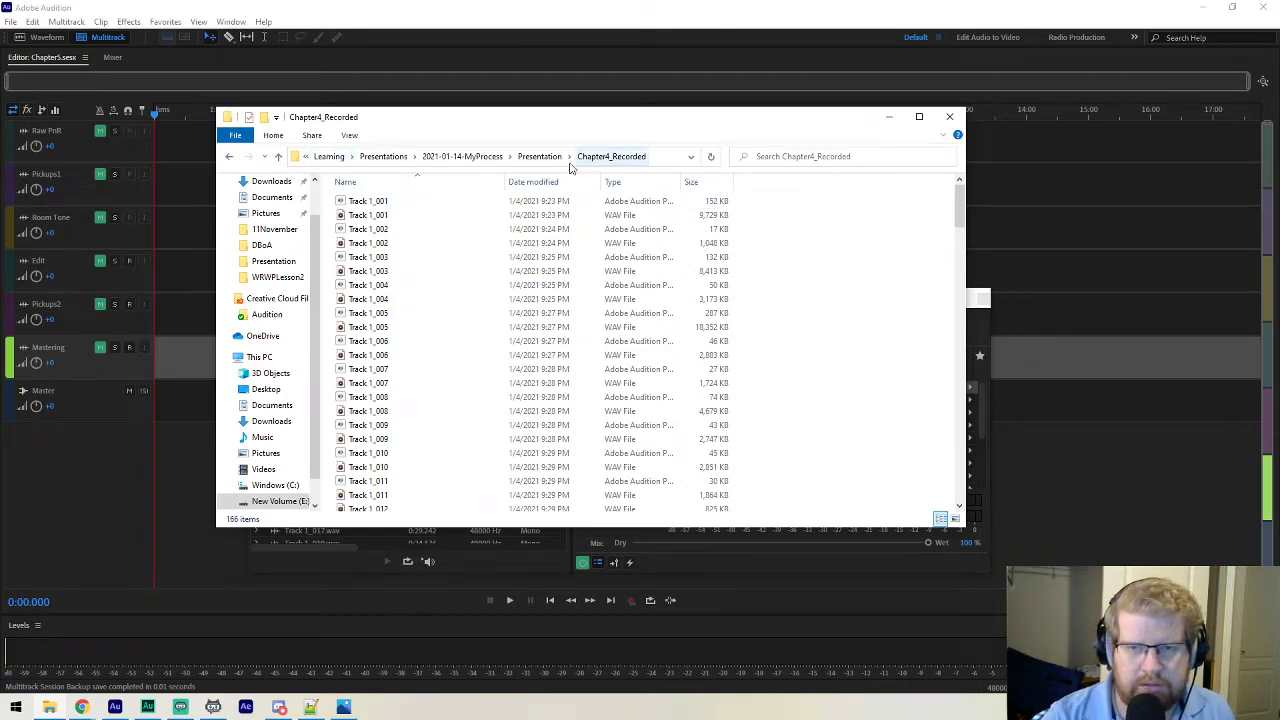
{"action": "left_click", "coordinate": [229, 160]}
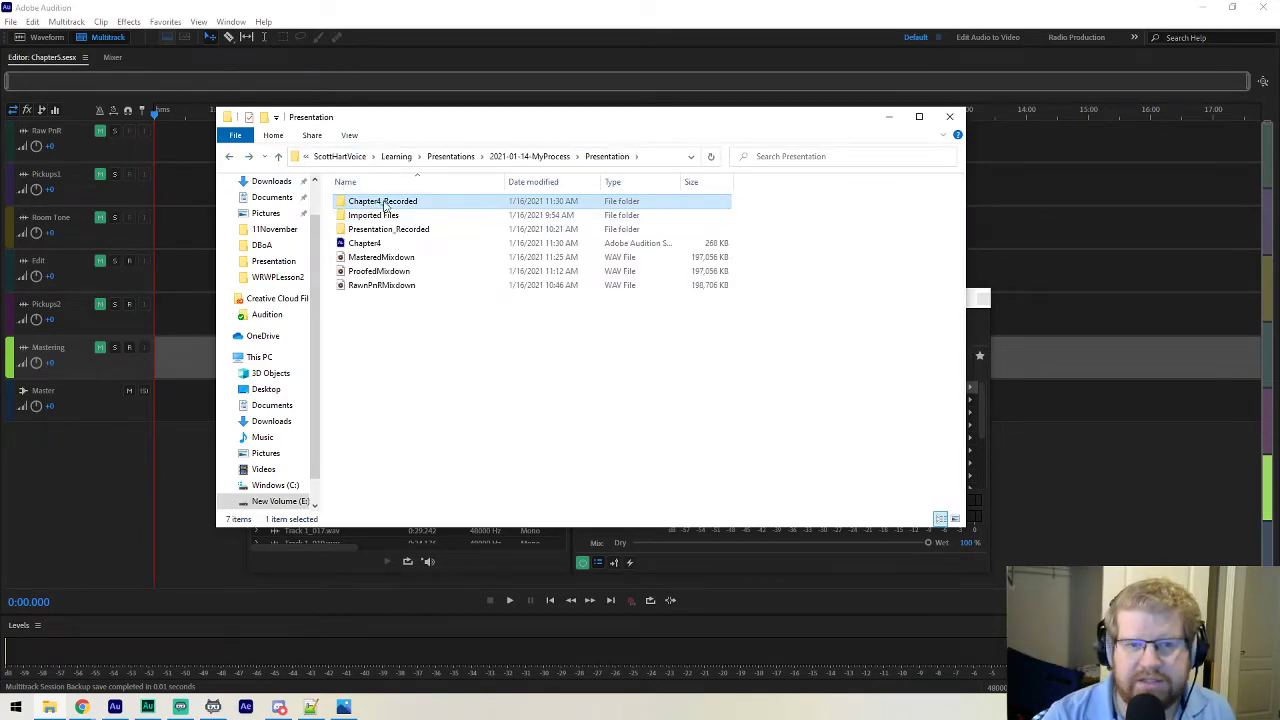
{"action": "left_click_drag", "start_coordinate": [385, 205], "coordinate": [393, 215]}
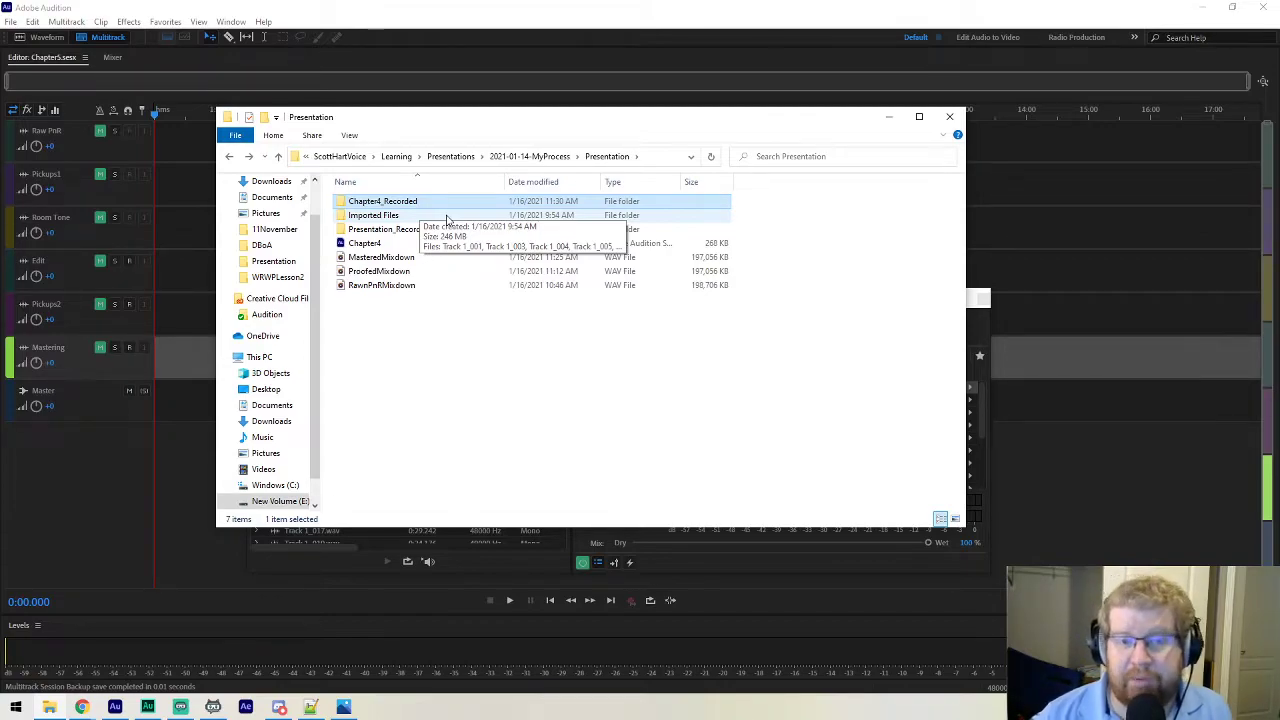
{"action": "double_click", "coordinate": [380, 215]}
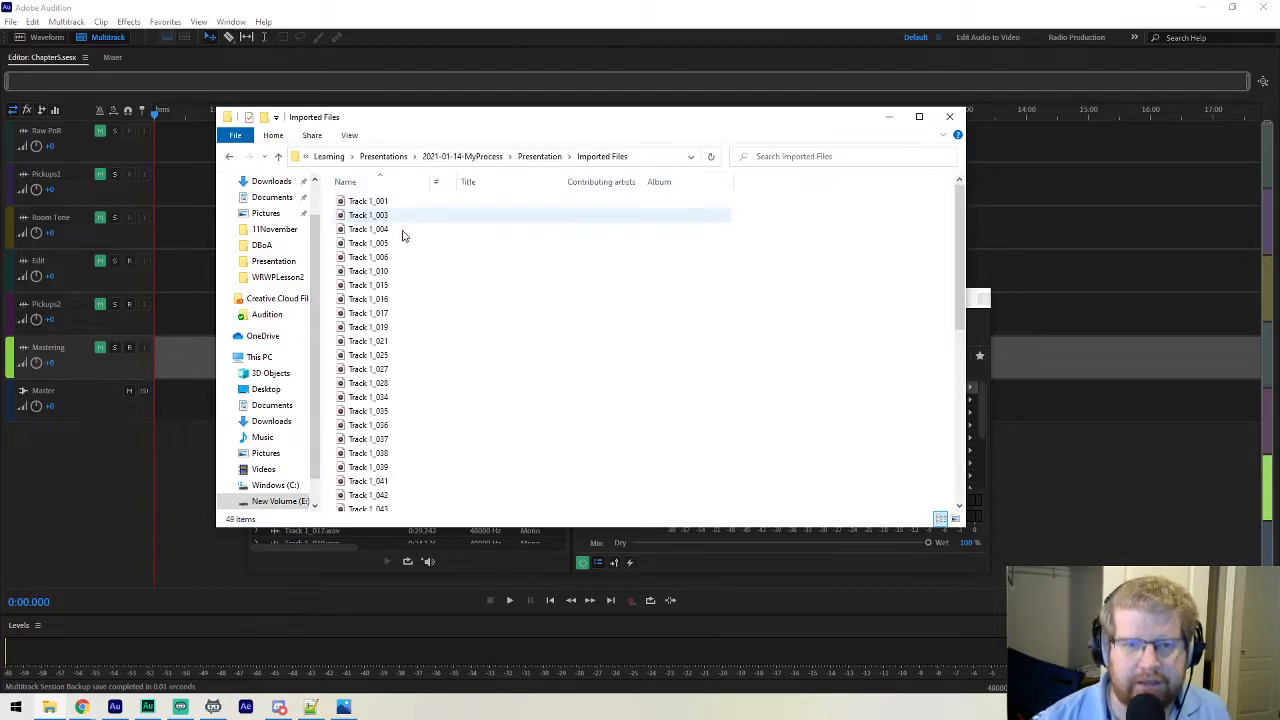
{"action": "left_click", "coordinate": [231, 157]}
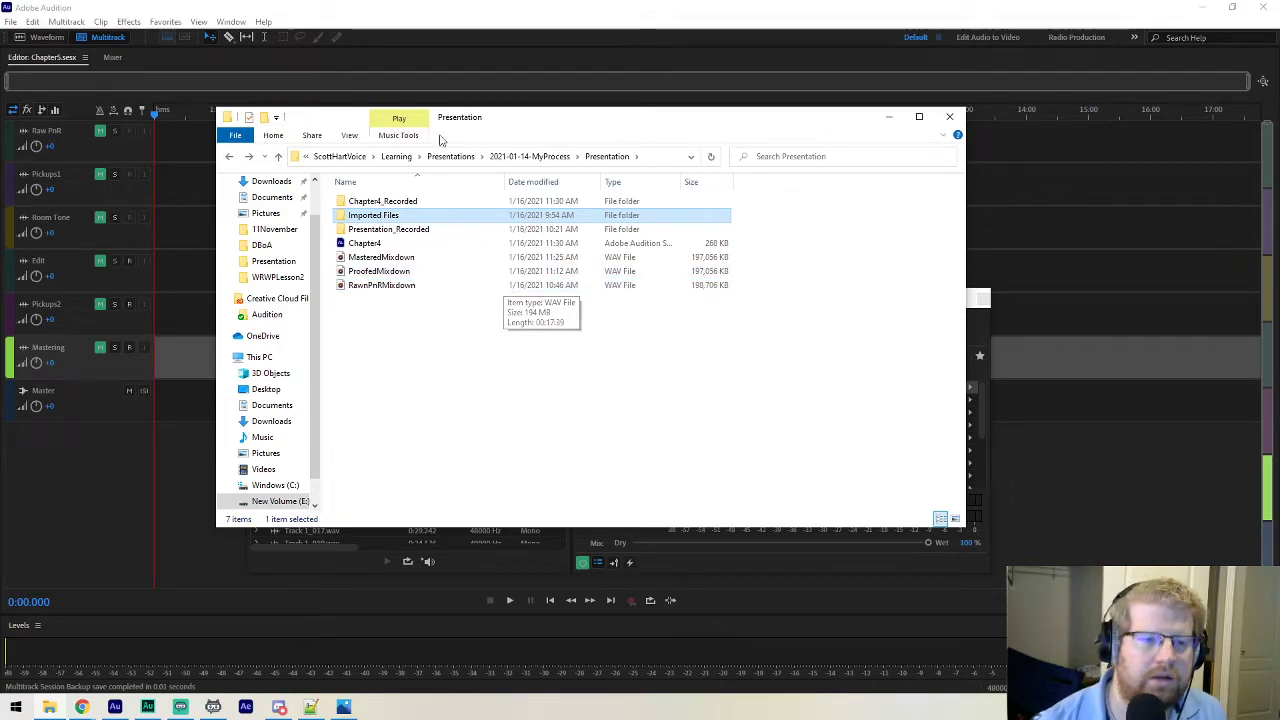
{"action": "left_click", "coordinate": [405, 13]}
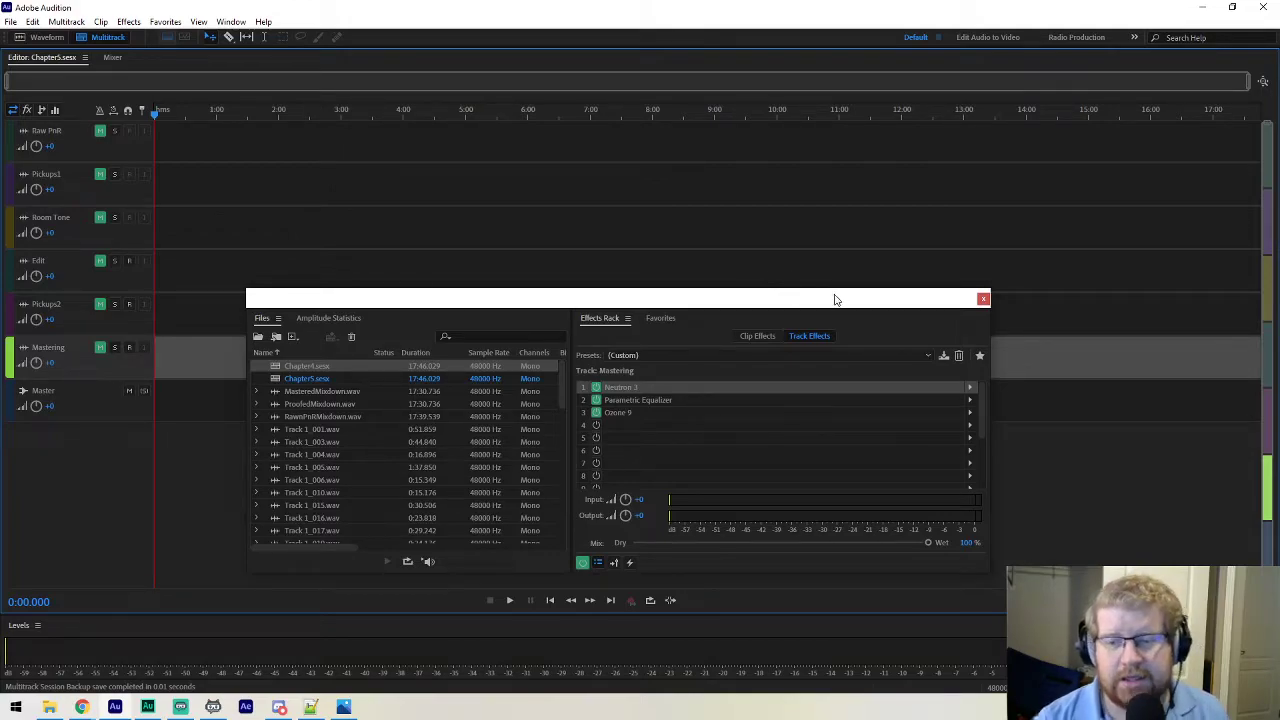
Move the floating Files and Effects Rack panels off the multitrack view.
{"action": "left_click_drag", "start_coordinate": [827, 304], "coordinate": [801, 352]}
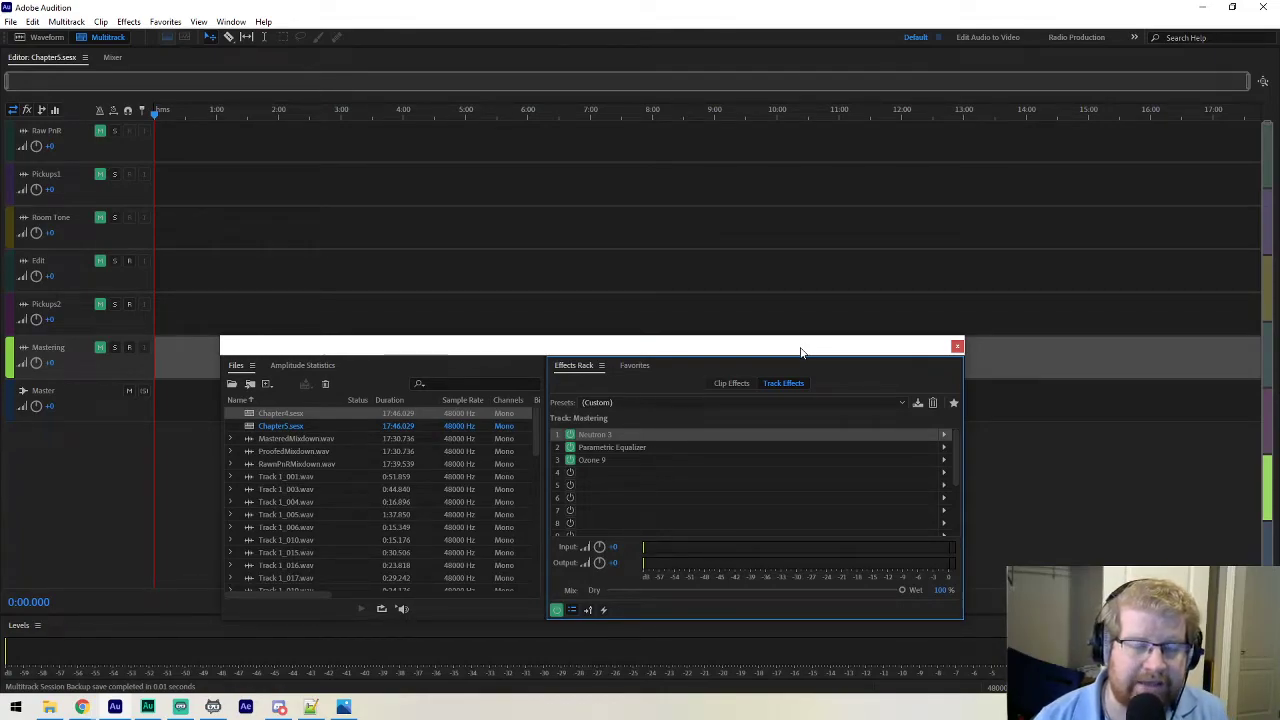
{"action": "left_click_drag", "start_coordinate": [837, 346], "coordinate": [5, 335]}
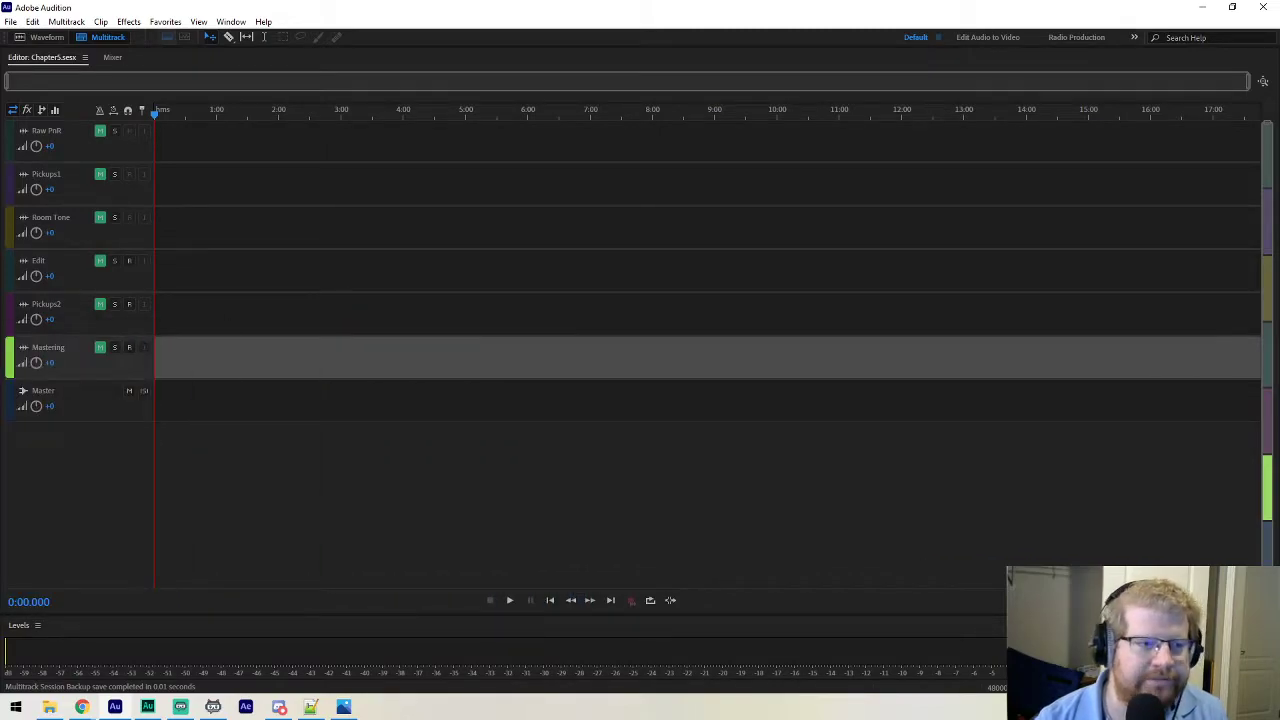
Add an audio track below the Mastering track in the Chapter5 session and name it Background.
{"action": "left_click", "coordinate": [66, 22]}
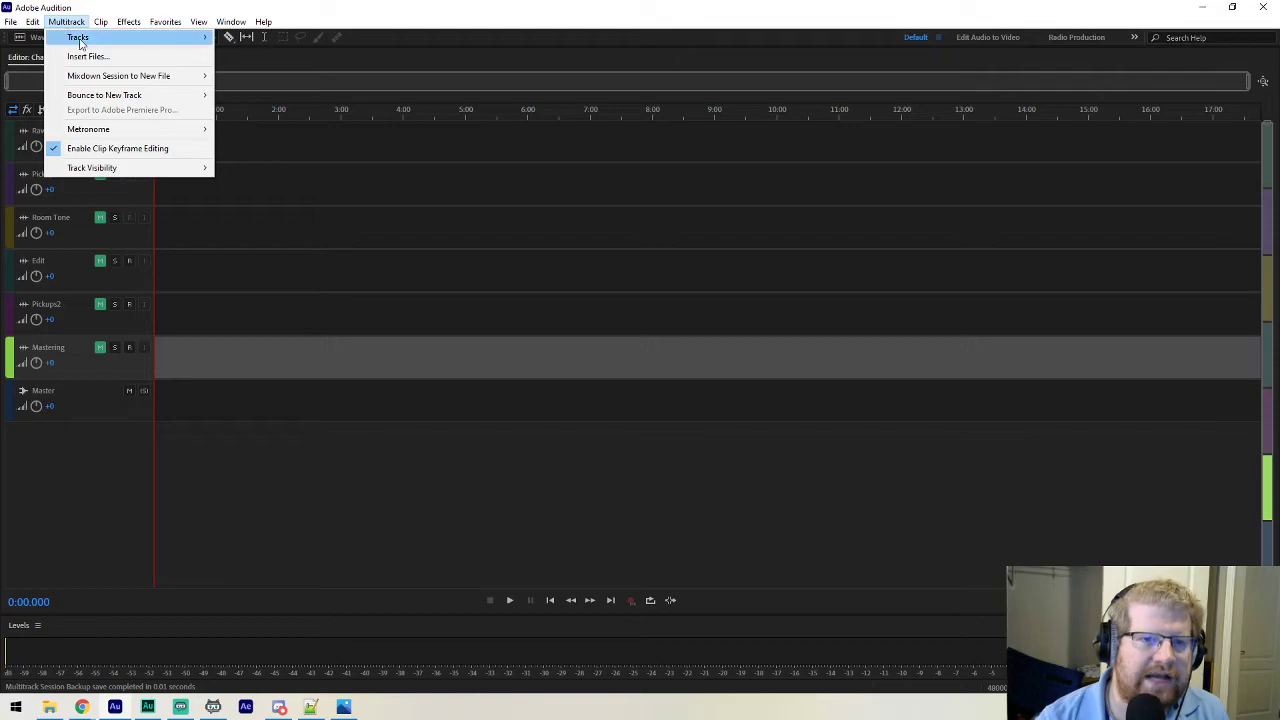
{"action": "mouse_move", "coordinate": [124, 38]}
{"action": "left_click", "coordinate": [310, 38]}
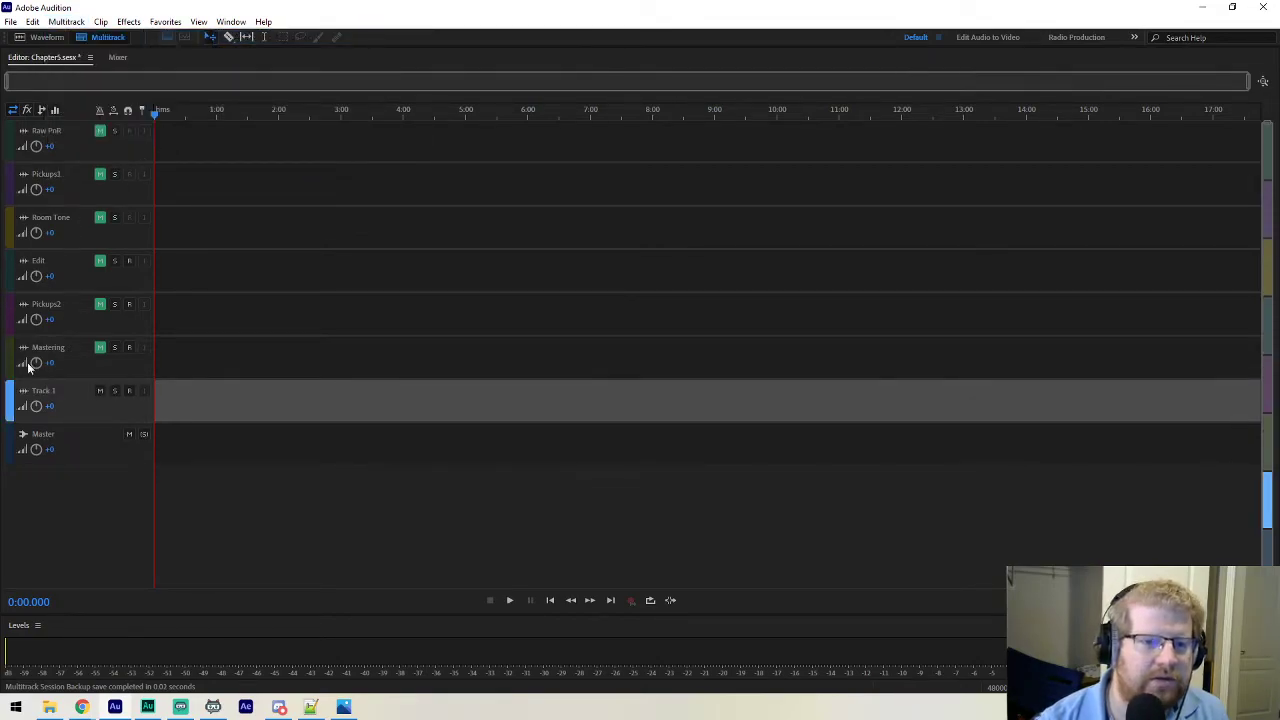
{"action": "left_click", "coordinate": [49, 392]}
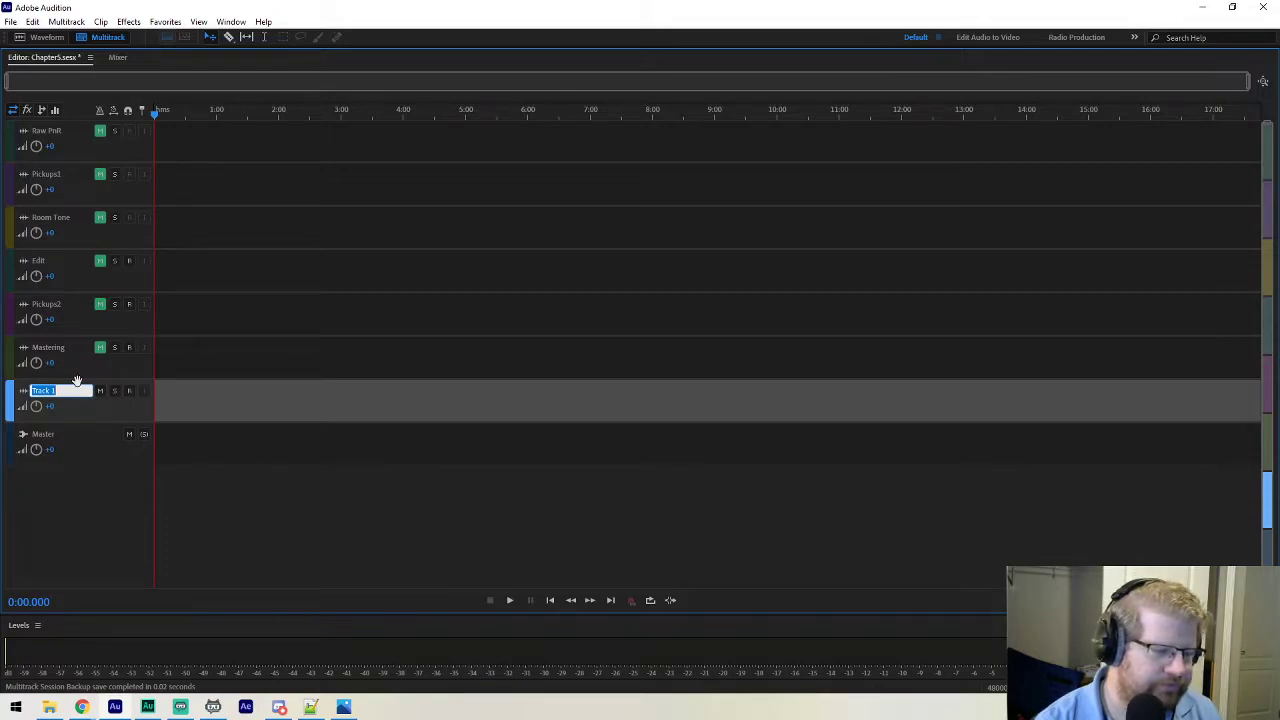
{"action": "type", "text": "Backg"}
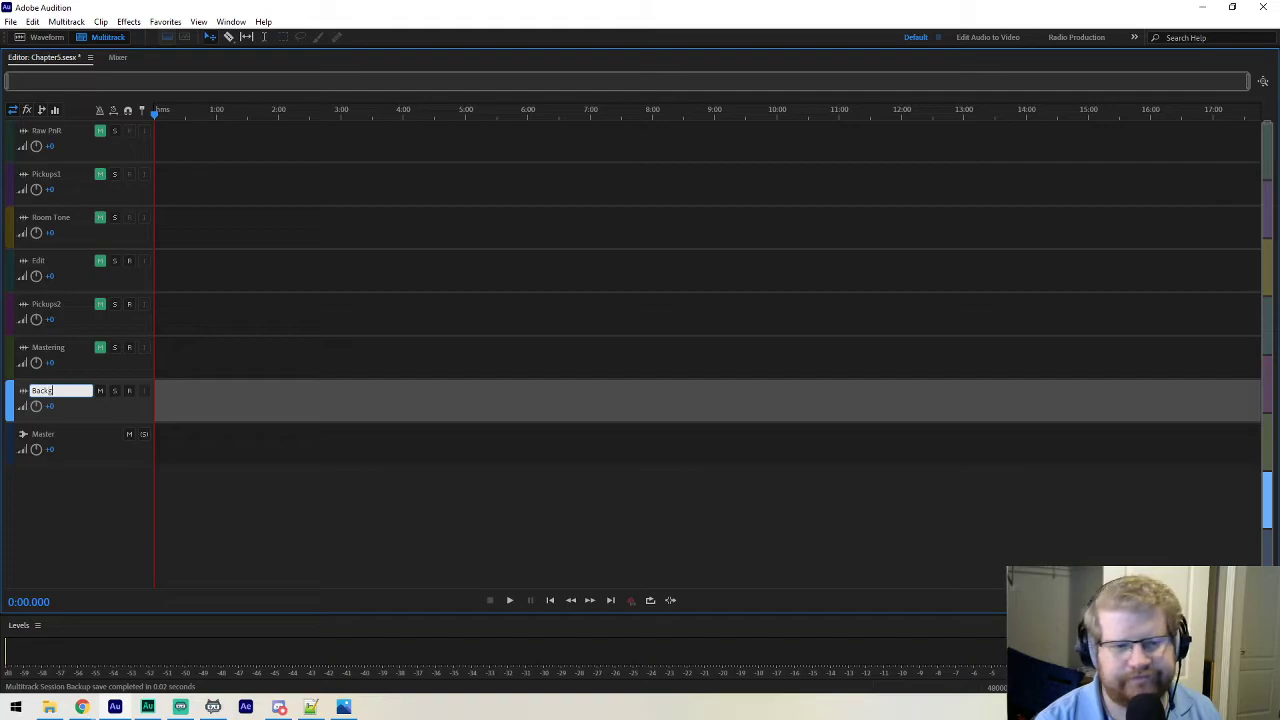
{"action": "type", "text": "round"}
{"action": "key", "text": "Return"}
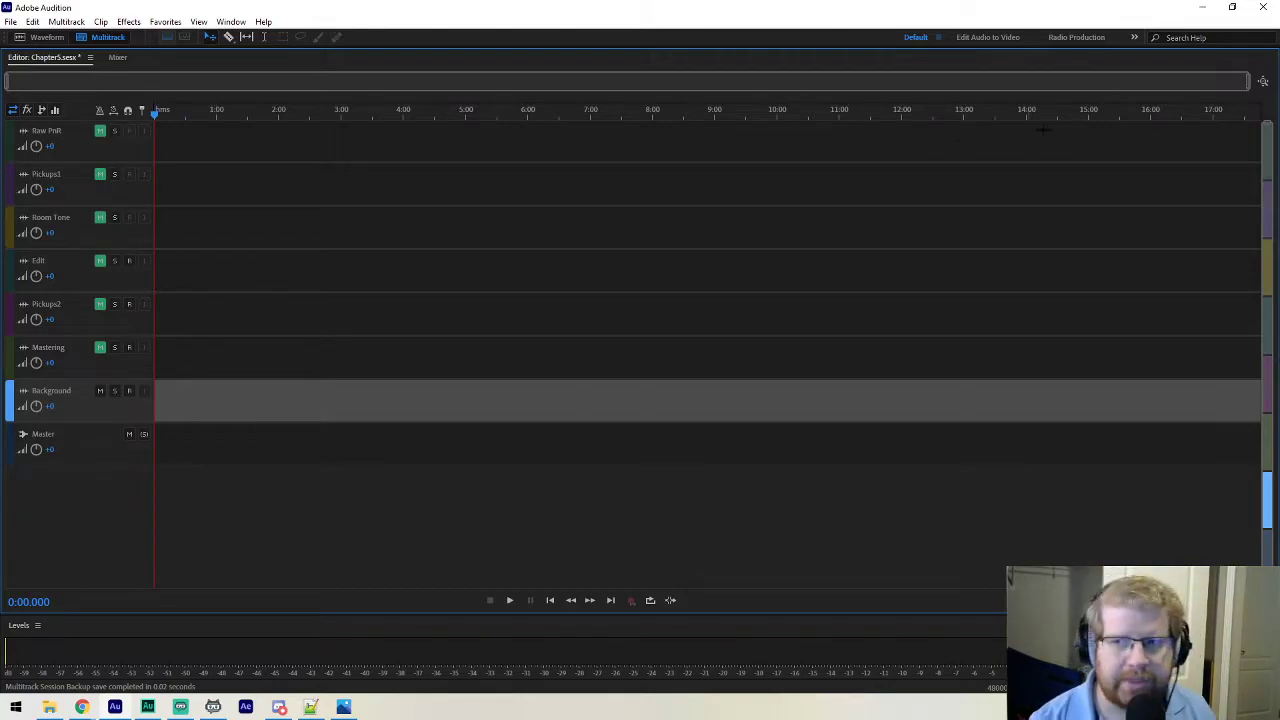
Close Audition without saving Chapter5, and reopen the Chapter4 session from the Presentation folder.
{"action": "left_click", "coordinate": [1263, 7]}
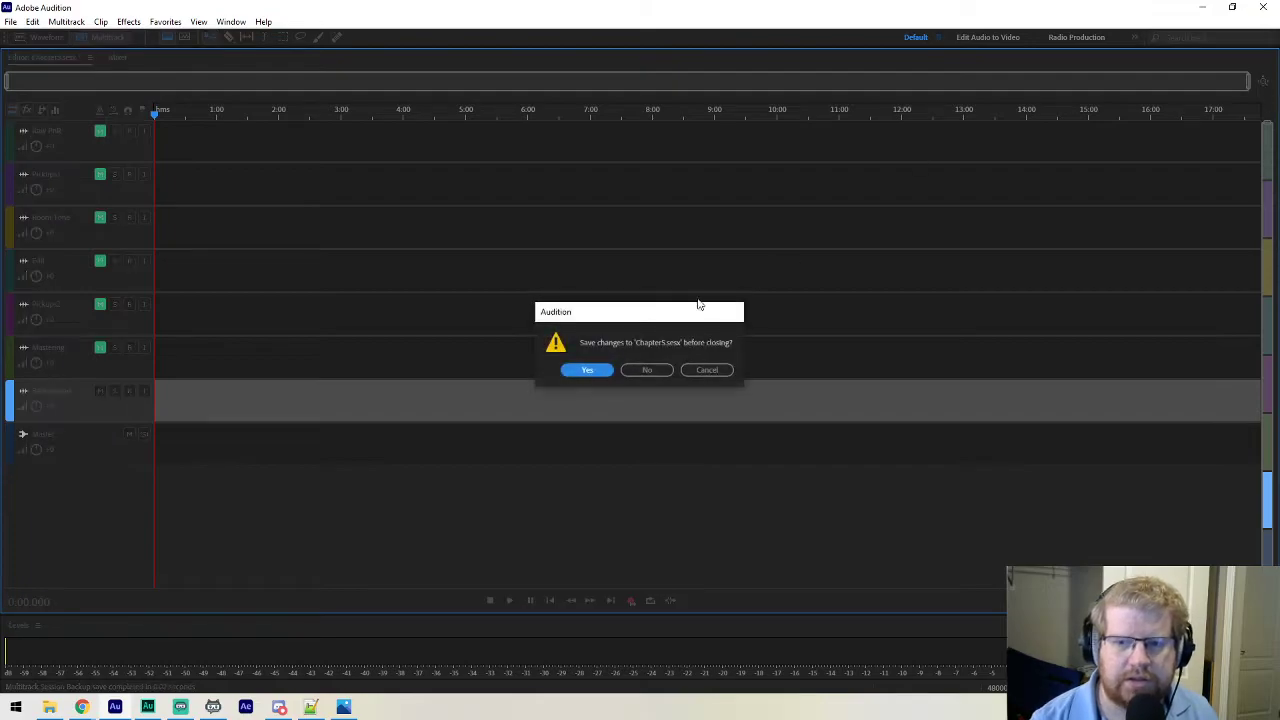
{"action": "left_click", "coordinate": [651, 370]}
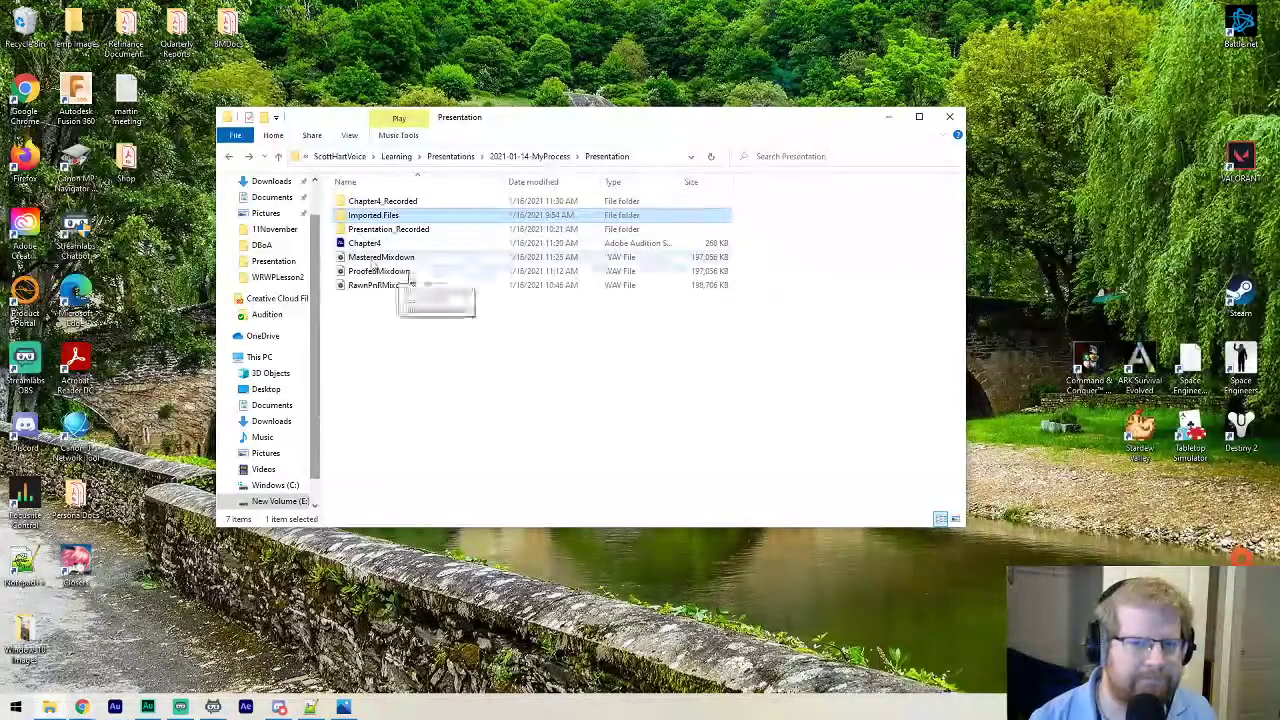
{"action": "double_click", "coordinate": [365, 243]}
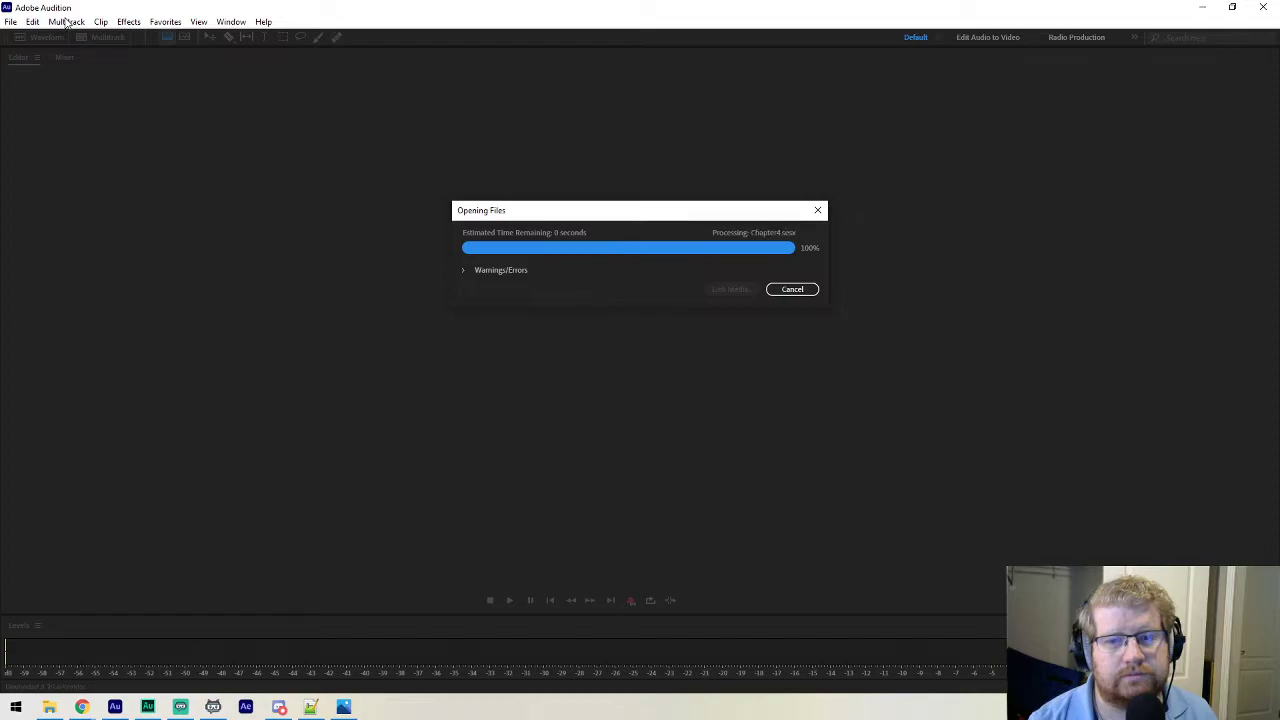
Add an audio track to the Chapter4 session, place it directly below the Mastering track and name it Background.
{"action": "left_click", "coordinate": [66, 22]}
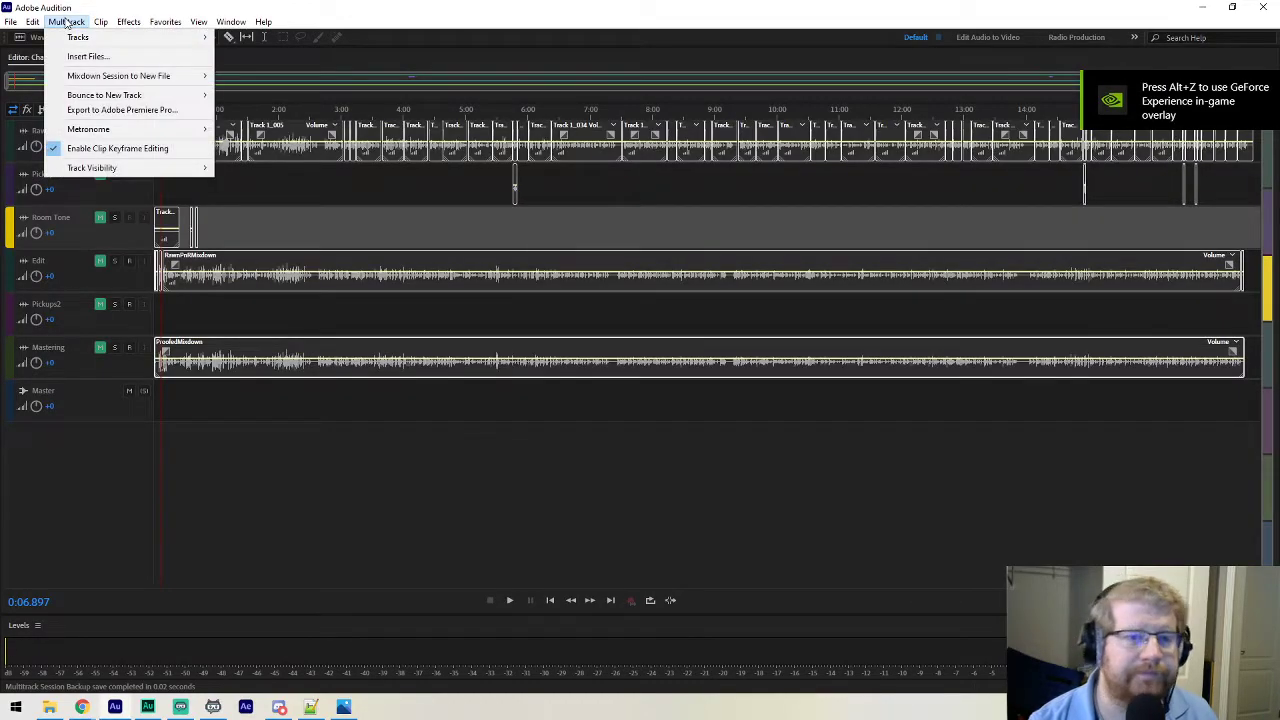
{"action": "mouse_move", "coordinate": [90, 37]}
{"action": "left_click", "coordinate": [341, 38]}
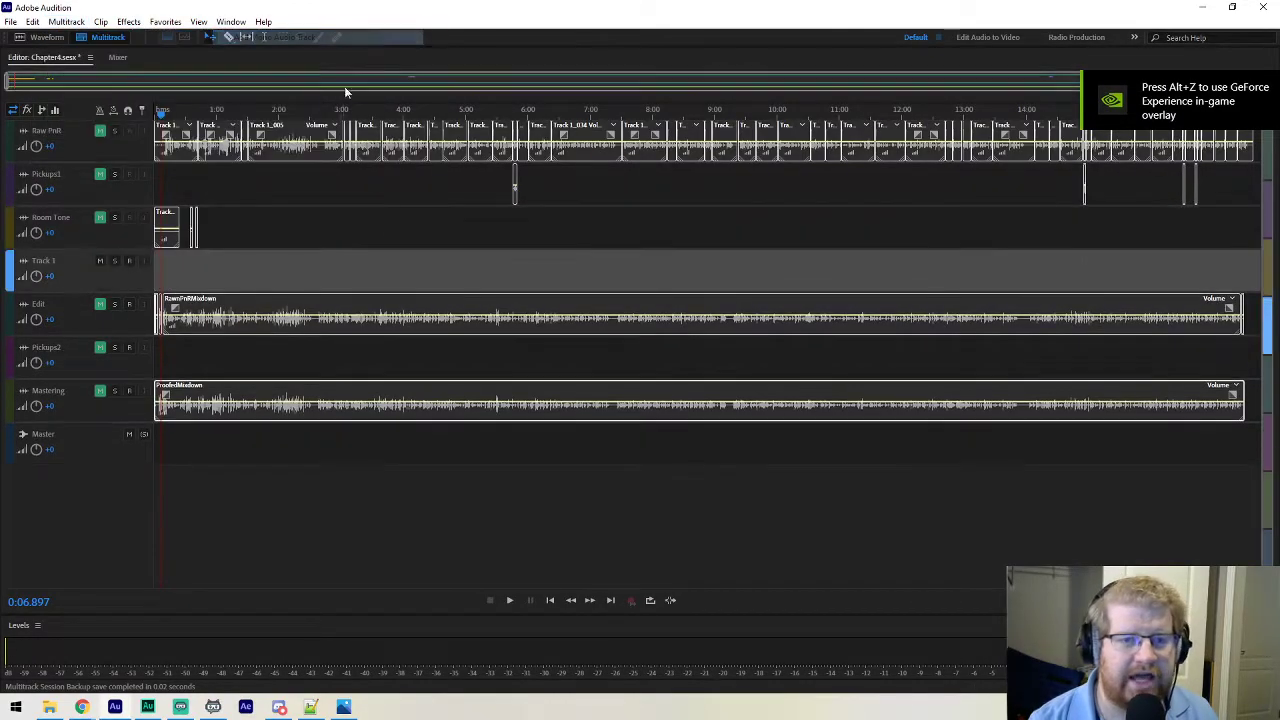
{"action": "left_click_drag", "start_coordinate": [8, 264], "coordinate": [19, 419]}
{"action": "double_click", "coordinate": [45, 391]}
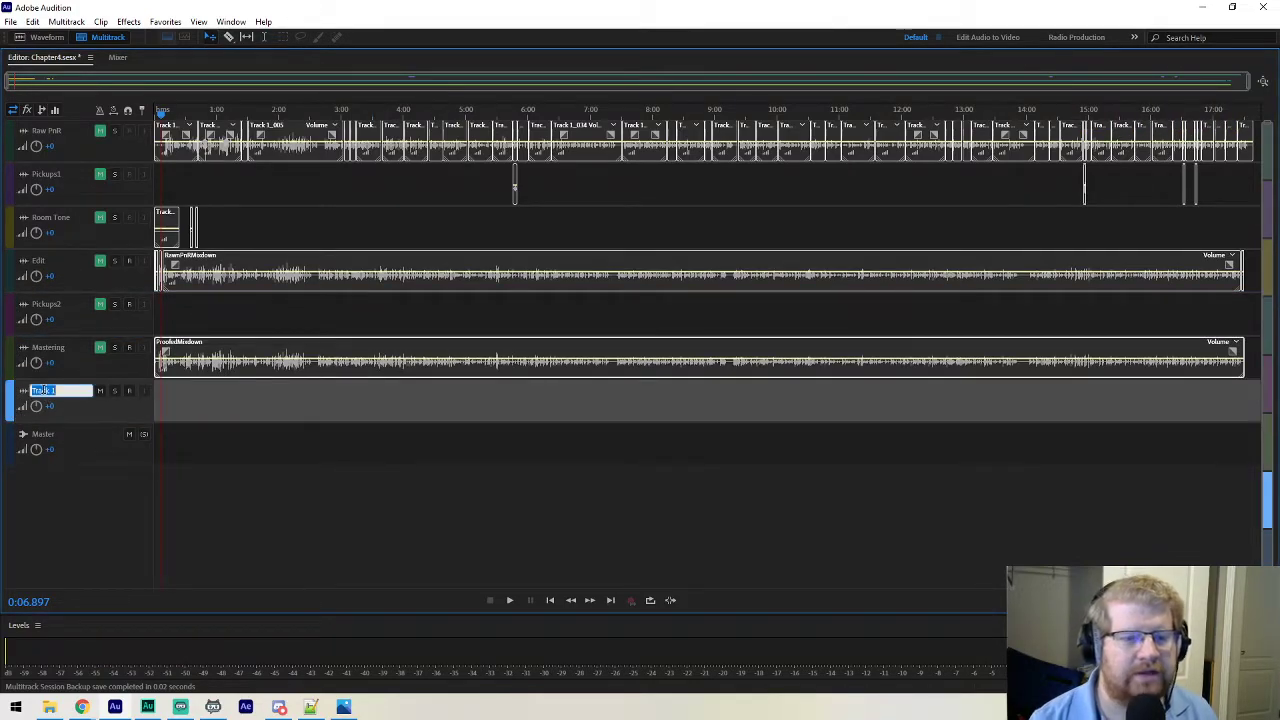
{"action": "type", "text": "Background"}
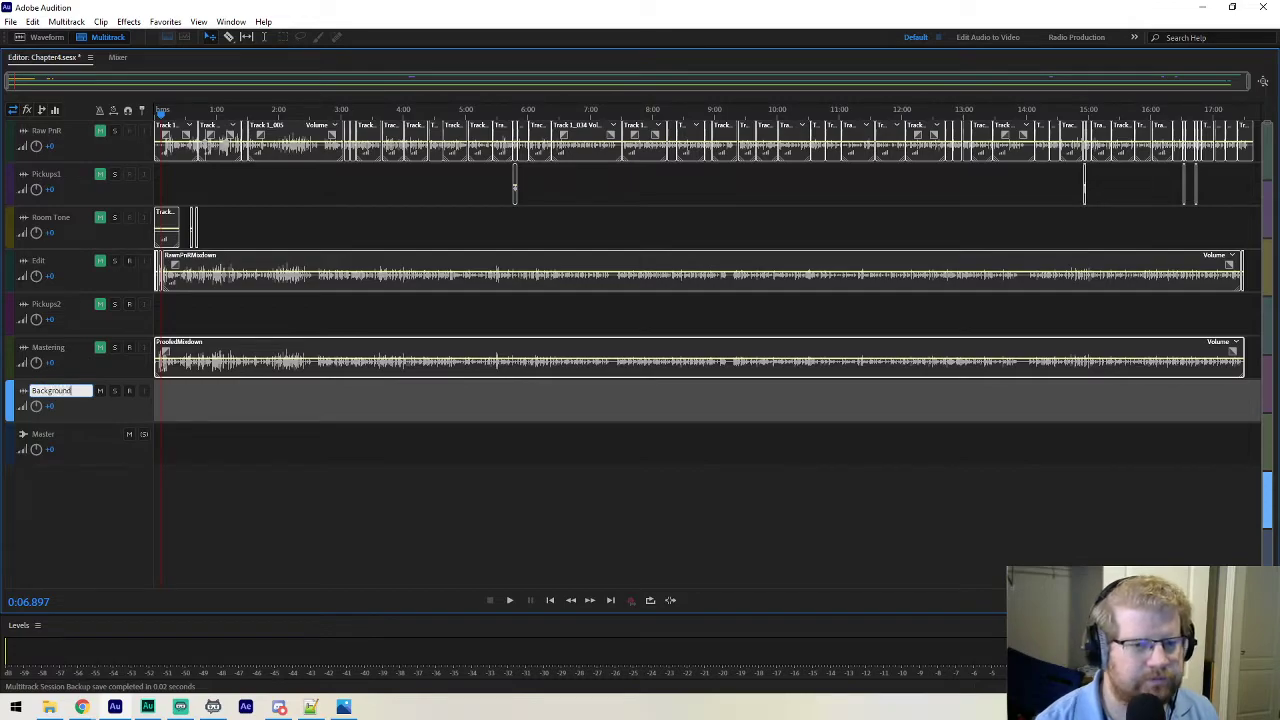
{"action": "left_click", "coordinate": [79, 398]}
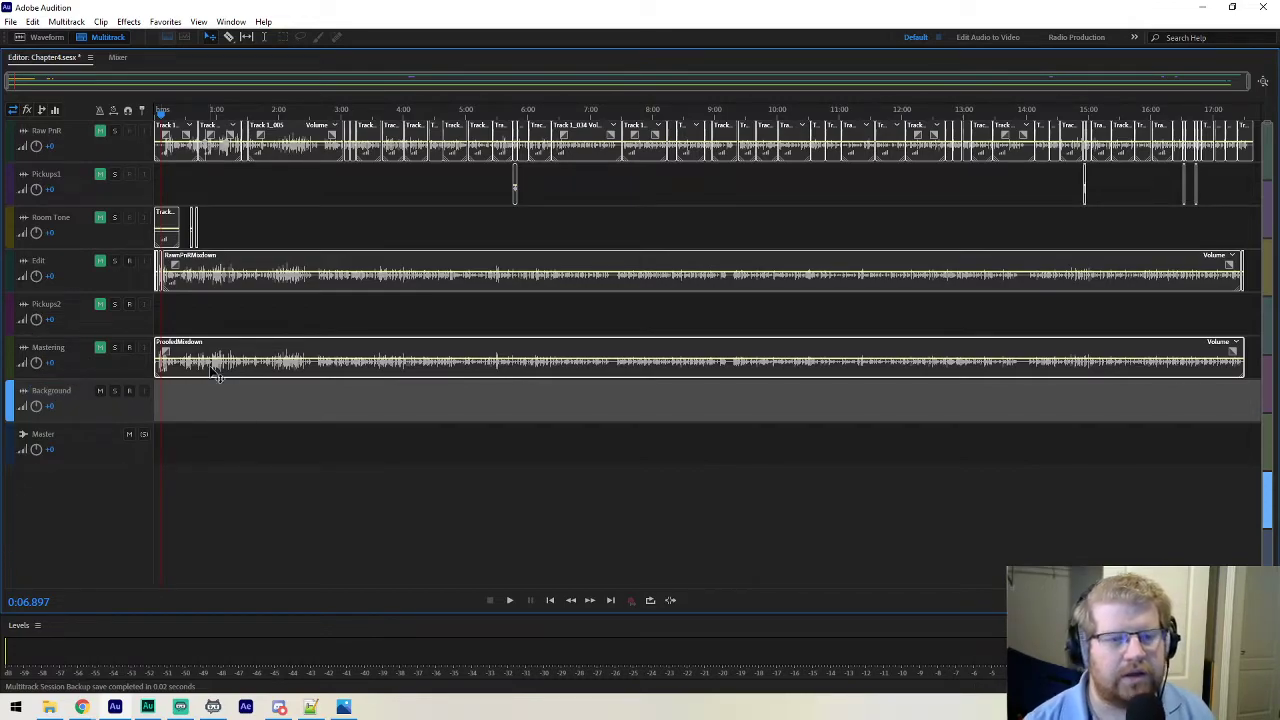
Unmute the Mastering track and copy the first Room Tone clip to the start of the Background track.
{"action": "left_click", "coordinate": [101, 352]}
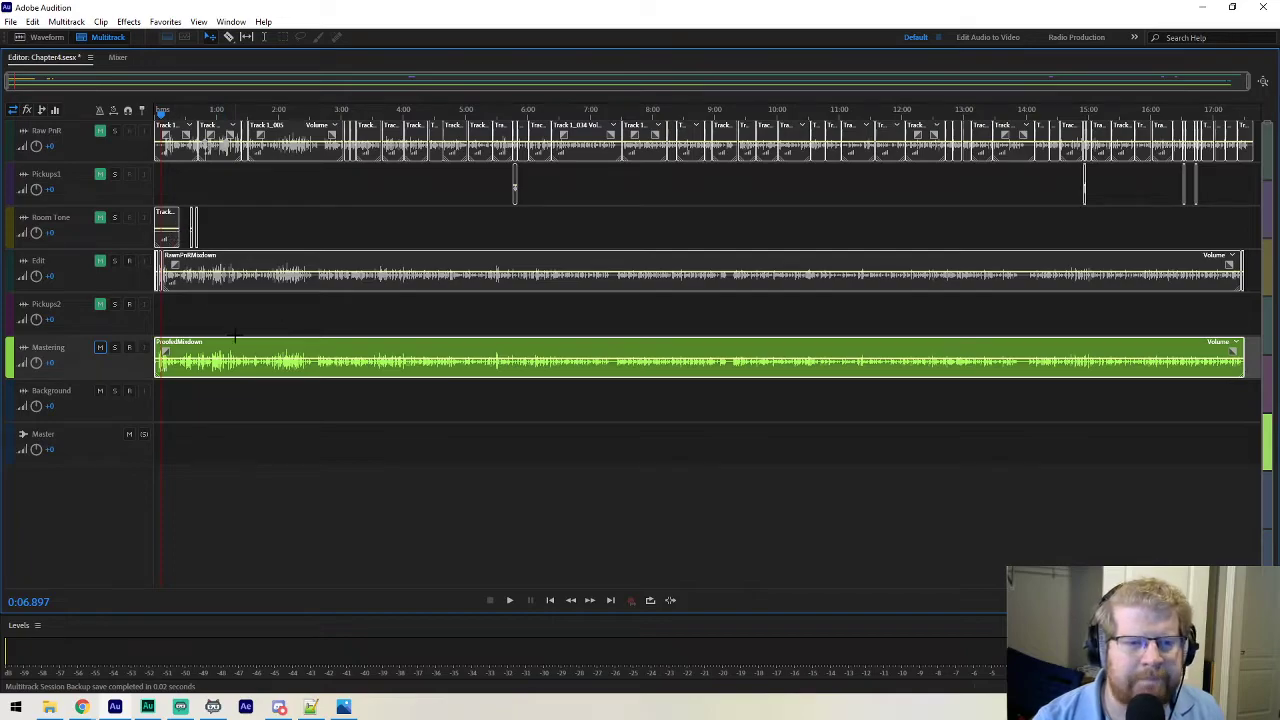
{"action": "left_click", "coordinate": [178, 230]}
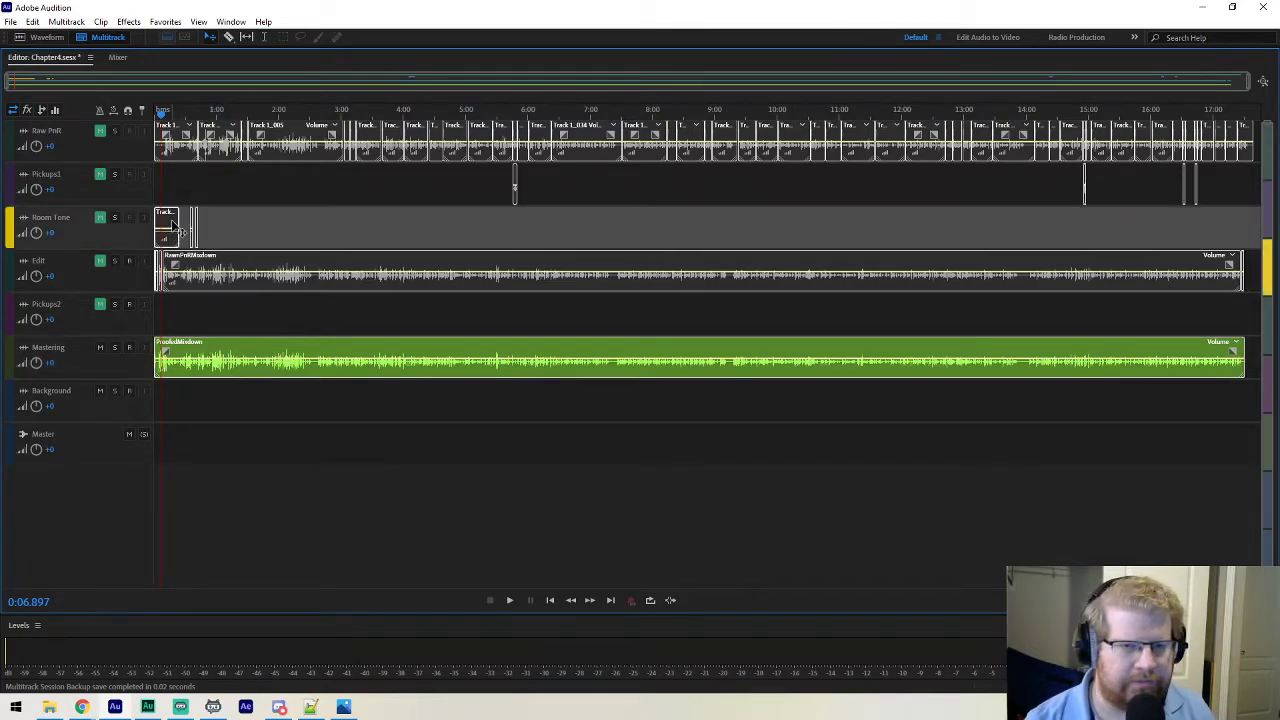
{"action": "mouse_move", "coordinate": [165, 241]}
{"action": "left_mouse_down"}
{"action": "mouse_move", "coordinate": [114, 390]}
{"action": "mouse_move", "coordinate": [155, 214]}
{"action": "mouse_move", "coordinate": [141, 265]}
{"action": "mouse_move", "coordinate": [148, 222]}
{"action": "left_mouse_up"}
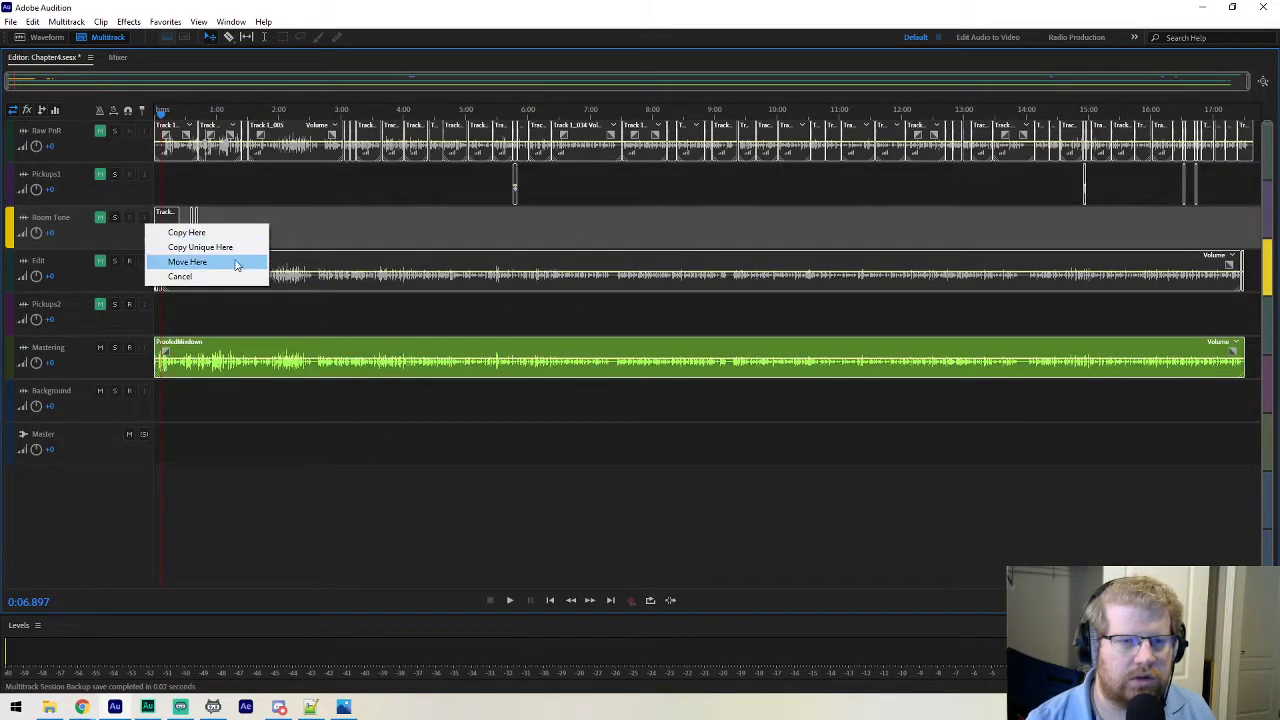
{"action": "left_click", "coordinate": [214, 277]}
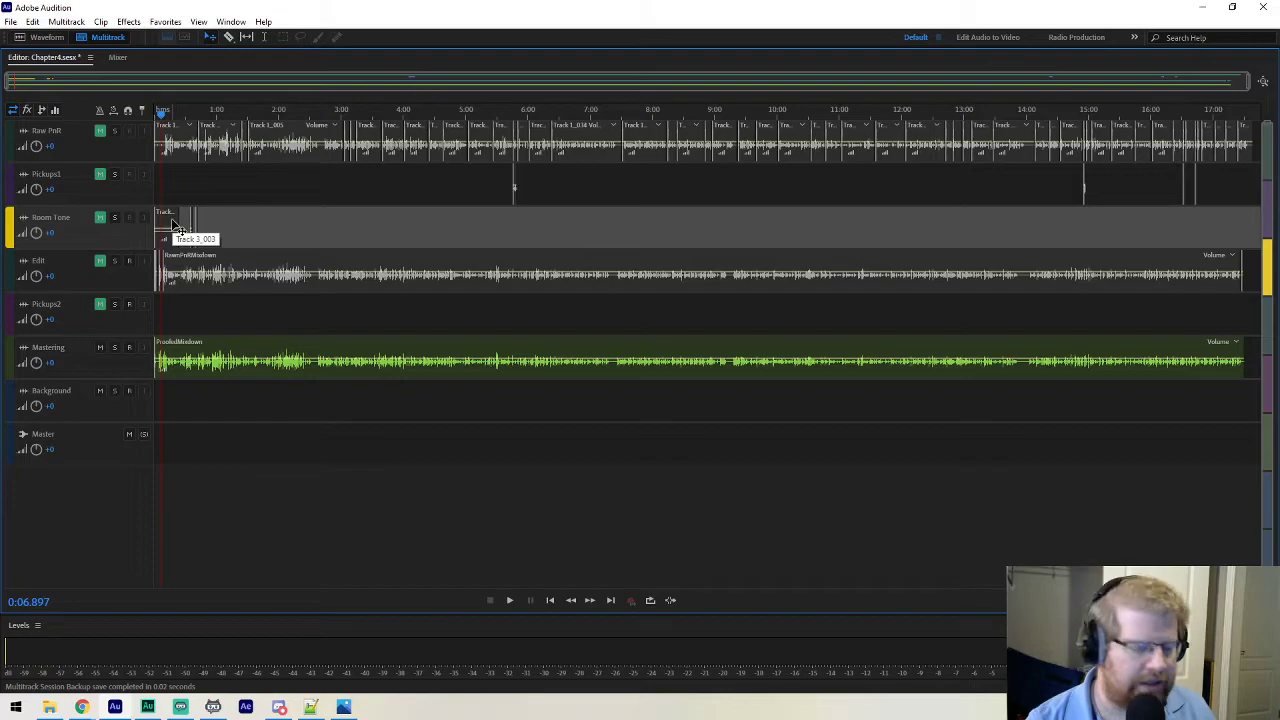
{"action": "left_click_drag", "start_coordinate": [172, 226], "coordinate": [133, 416]}
{"action": "left_click", "coordinate": [203, 419]}
Loop the room tone clip on the Background track and extend it to the end of the Mastering clip.
{"action": "right_click", "coordinate": [175, 405]}
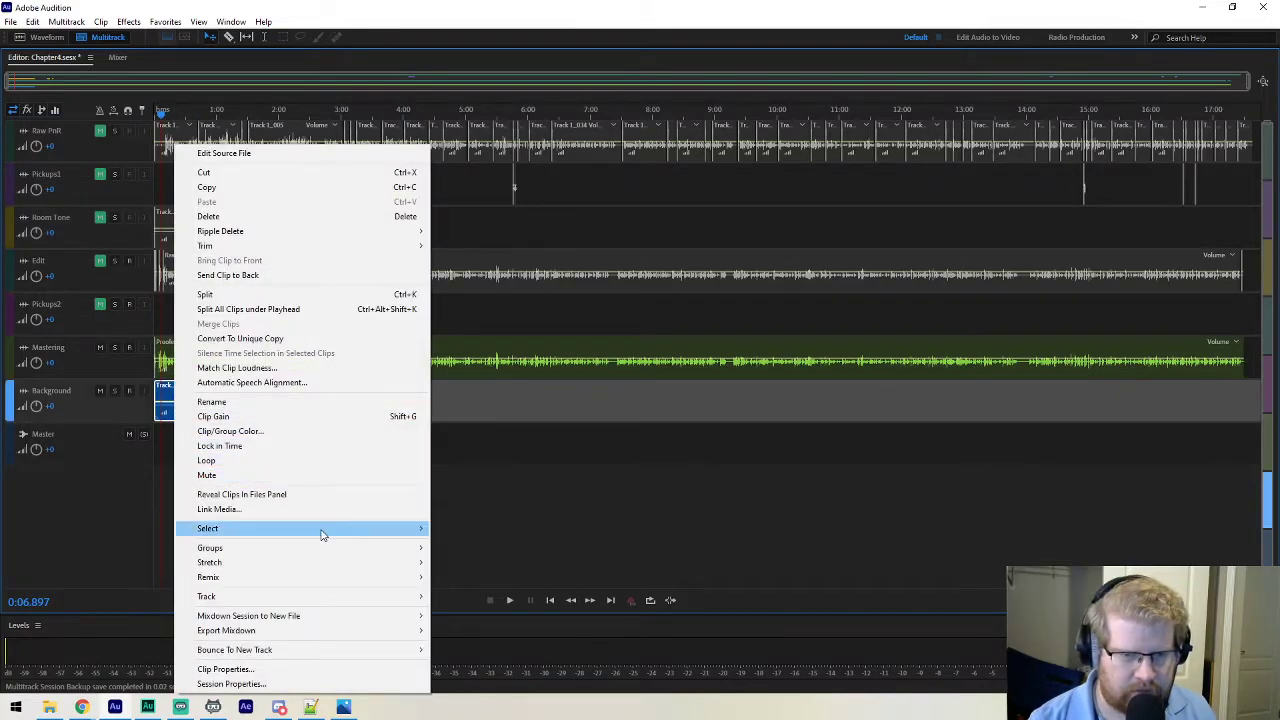
{"action": "left_click", "coordinate": [323, 461]}
{"action": "left_click_drag", "start_coordinate": [179, 405], "coordinate": [1245, 408]}
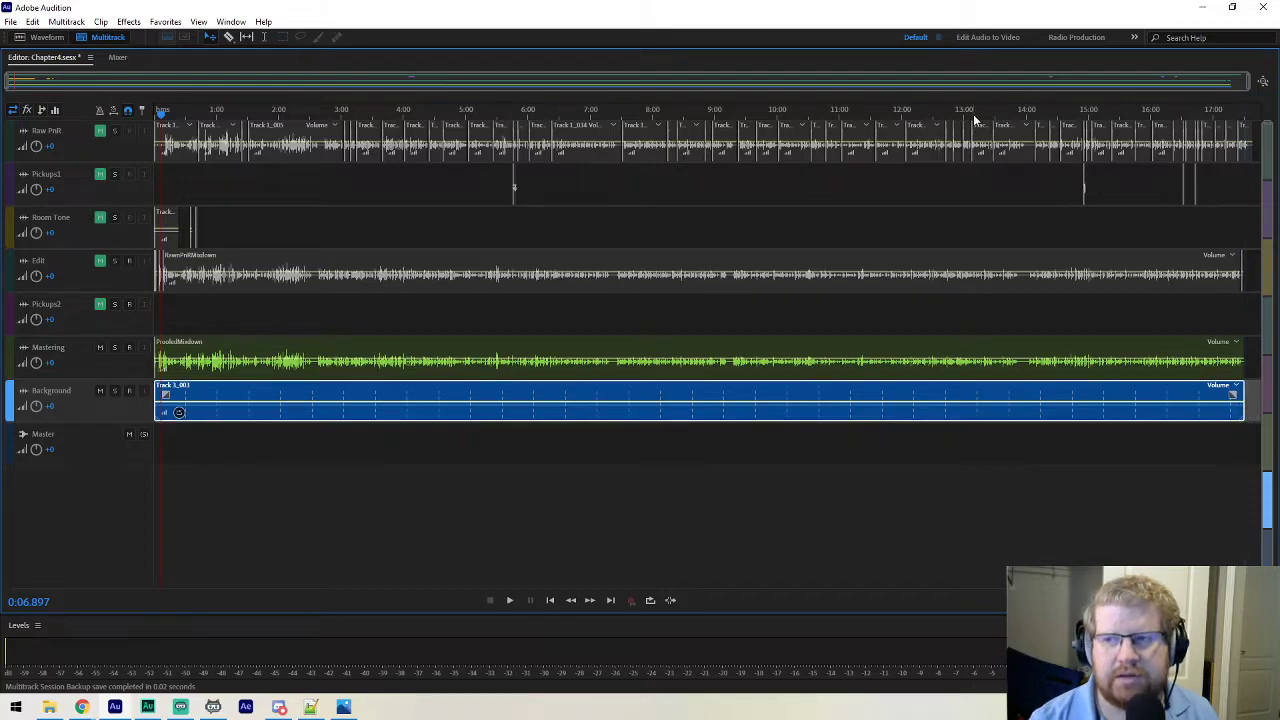
{"action": "scroll", "coordinate": [1012, 80], "scroll_direction": "up", "scroll_amount": 10}
{"action": "left_click_drag", "start_coordinate": [1010, 81], "coordinate": [1233, 81]}
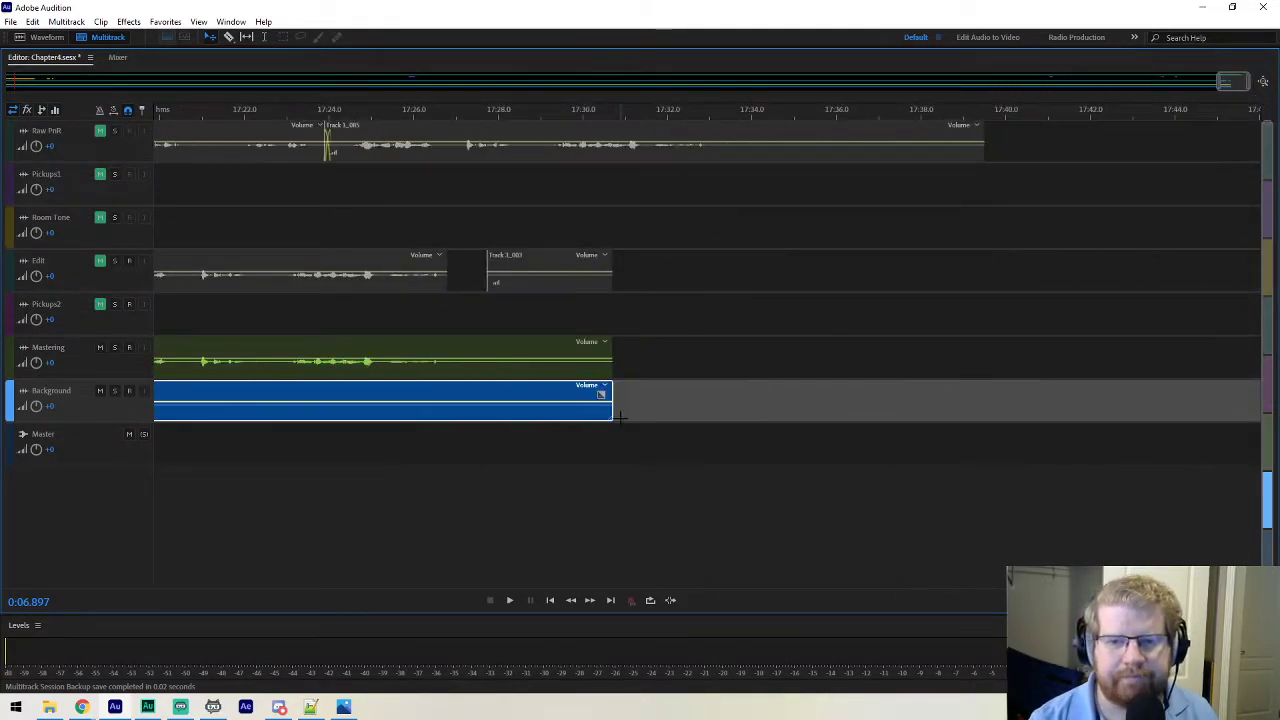
{"action": "mouse_move", "coordinate": [613, 410]}
{"action": "left_mouse_down"}
{"action": "mouse_move", "coordinate": [995, 392]}
{"action": "mouse_move", "coordinate": [616, 428]}
{"action": "left_mouse_up"}
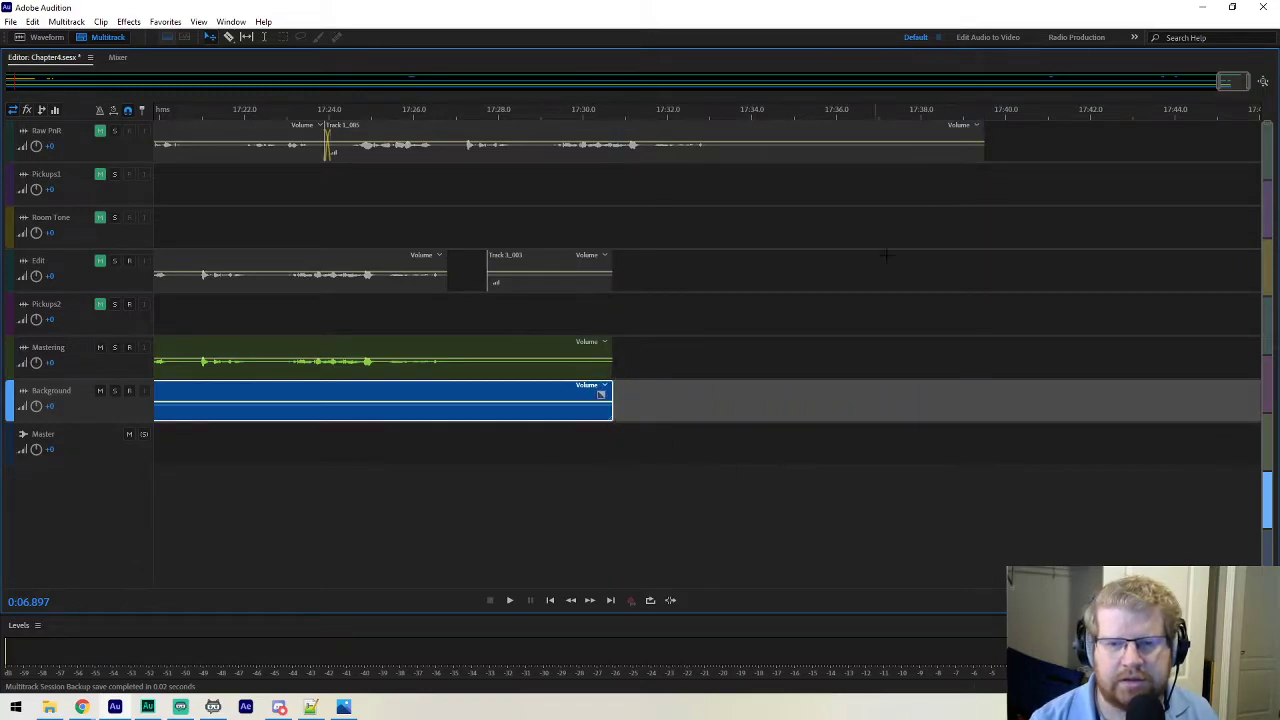
{"action": "scroll", "coordinate": [1228, 82], "scroll_direction": "down", "scroll_amount": 12}
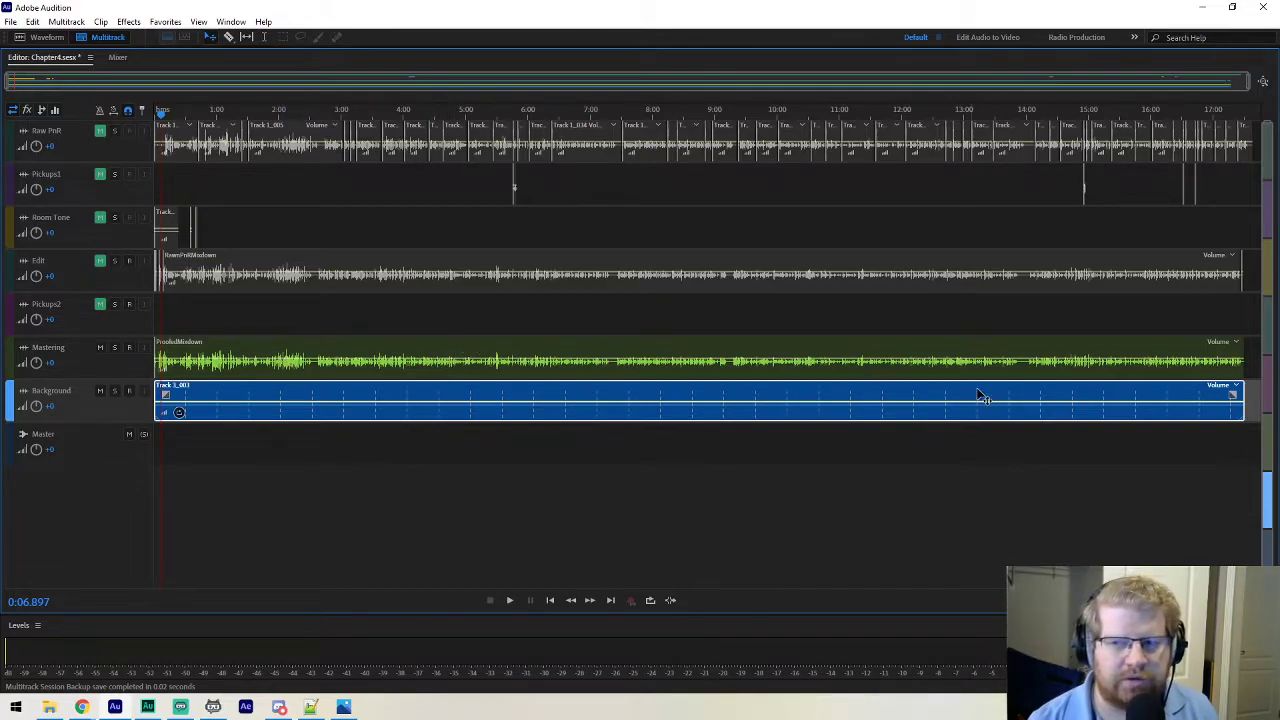
{"action": "right_click", "coordinate": [953, 350]}
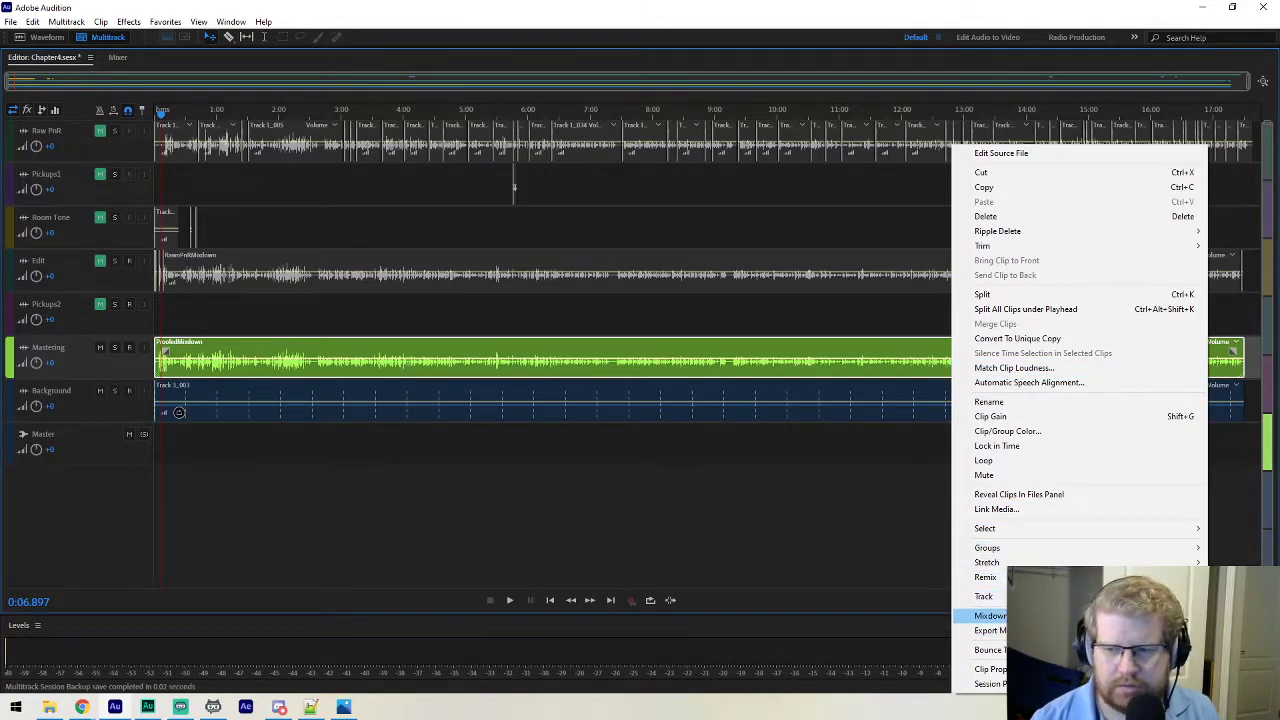
{"action": "mouse_move", "coordinate": [985, 616]}
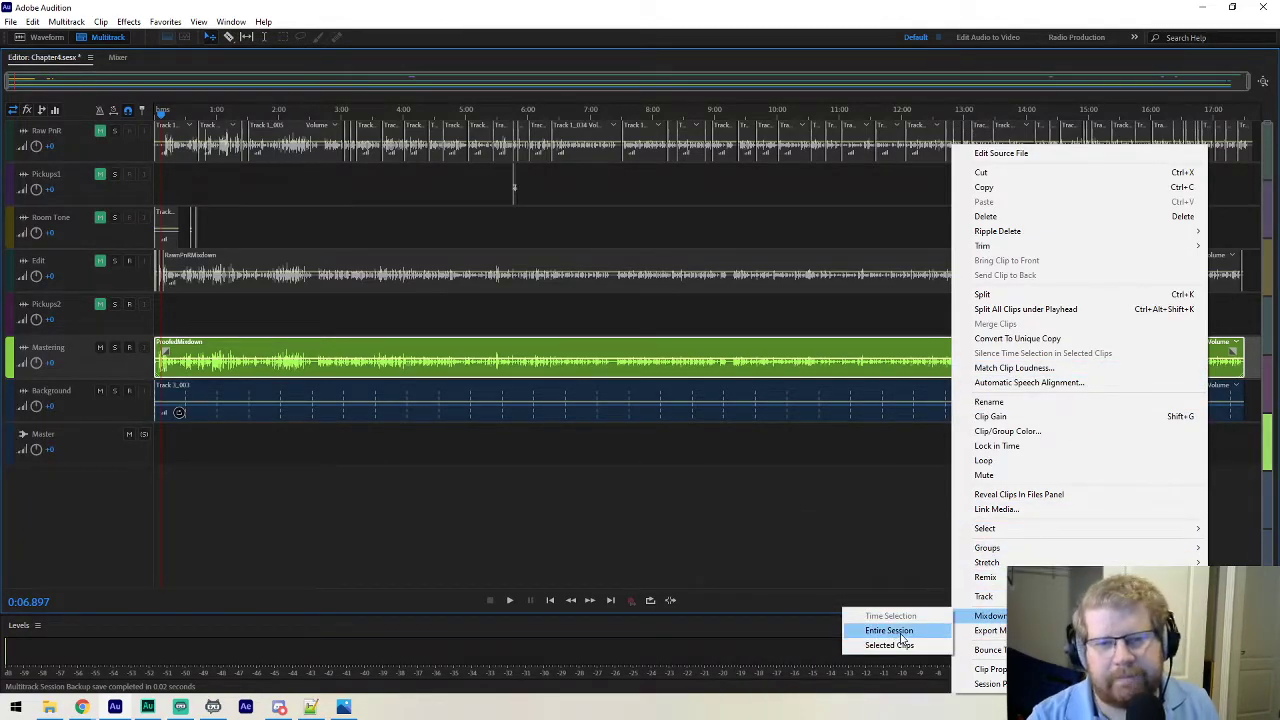
{"action": "left_click", "coordinate": [782, 535]}
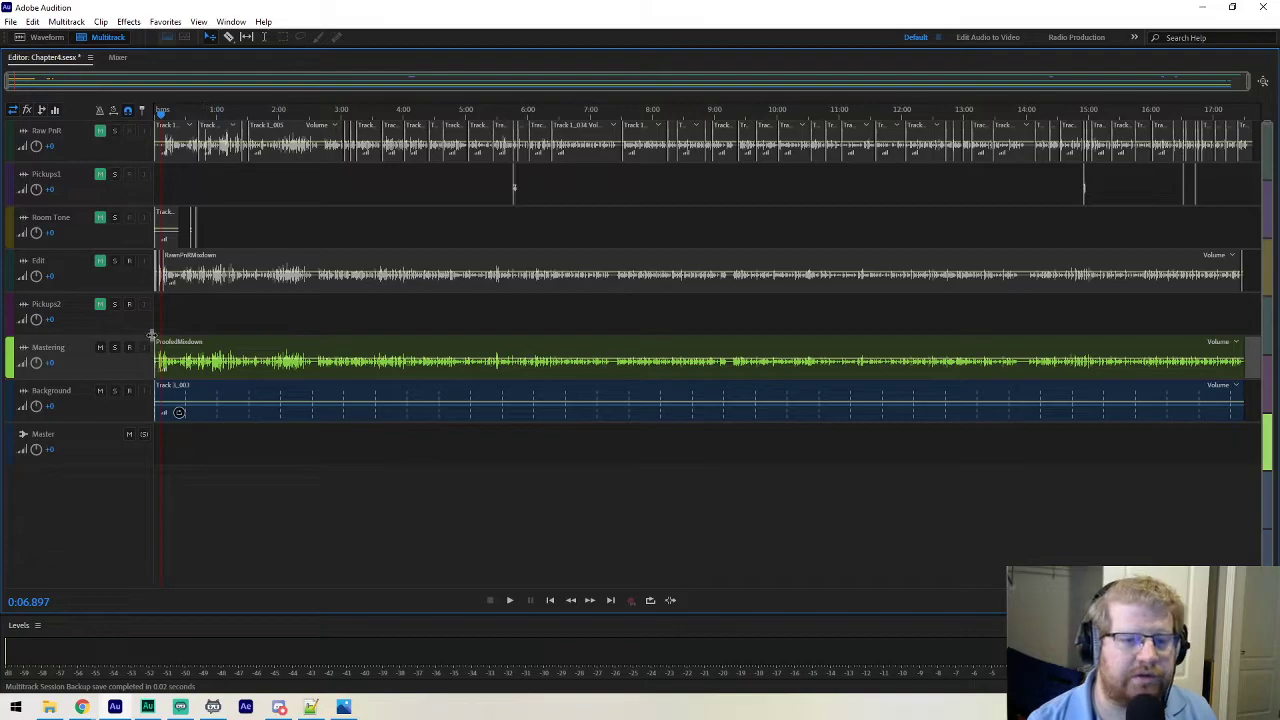
Mute the Mastering and Background tracks and copy the last Pickups1 clip to about 17:07 on the same track.
{"action": "left_click", "coordinate": [101, 391]}
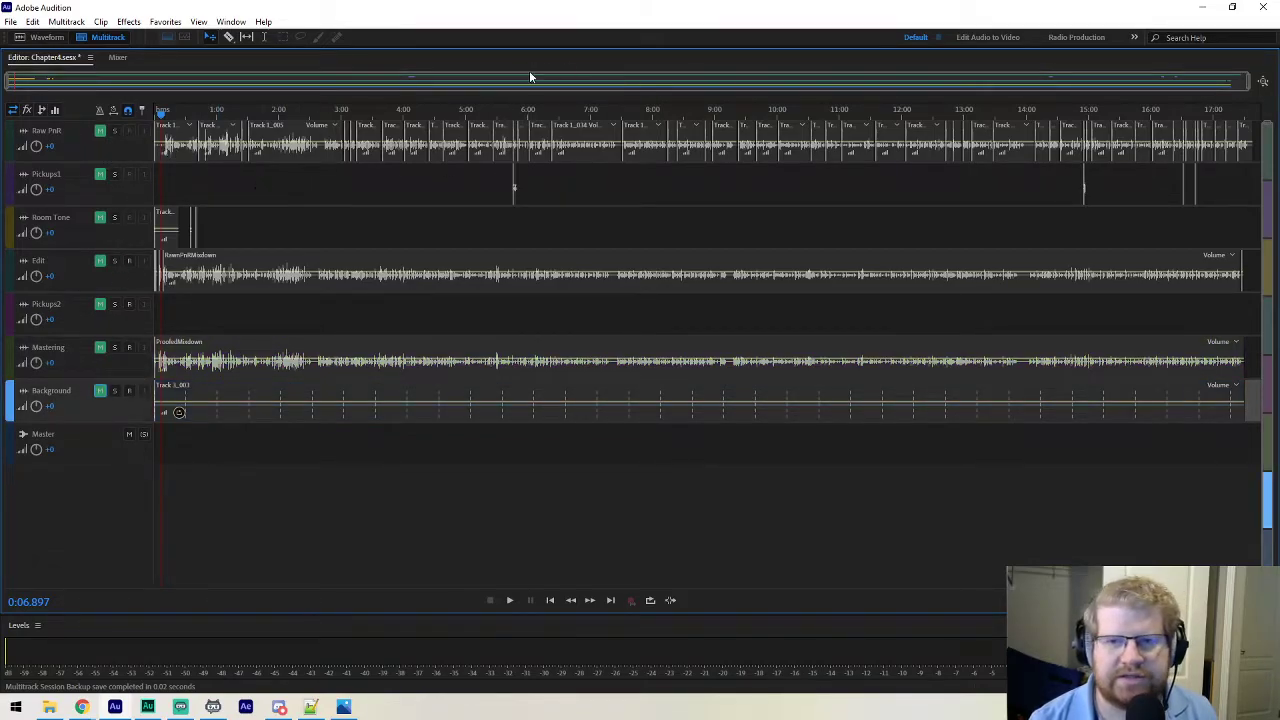
{"action": "scroll", "coordinate": [543, 80], "scroll_direction": "up", "scroll_amount": 10}
{"action": "left_click_drag", "start_coordinate": [543, 80], "coordinate": [1057, 74]}
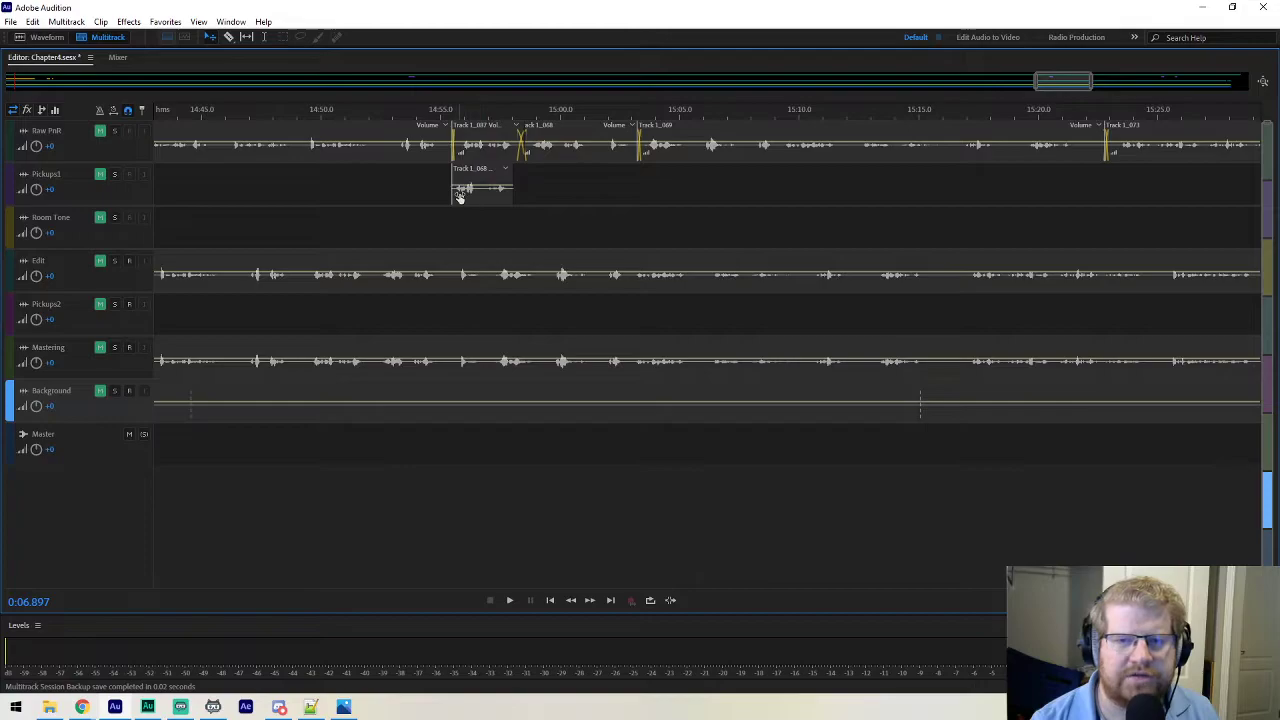
{"action": "left_click_drag", "start_coordinate": [1069, 86], "coordinate": [1183, 90]}
{"action": "left_click", "coordinate": [458, 185]}
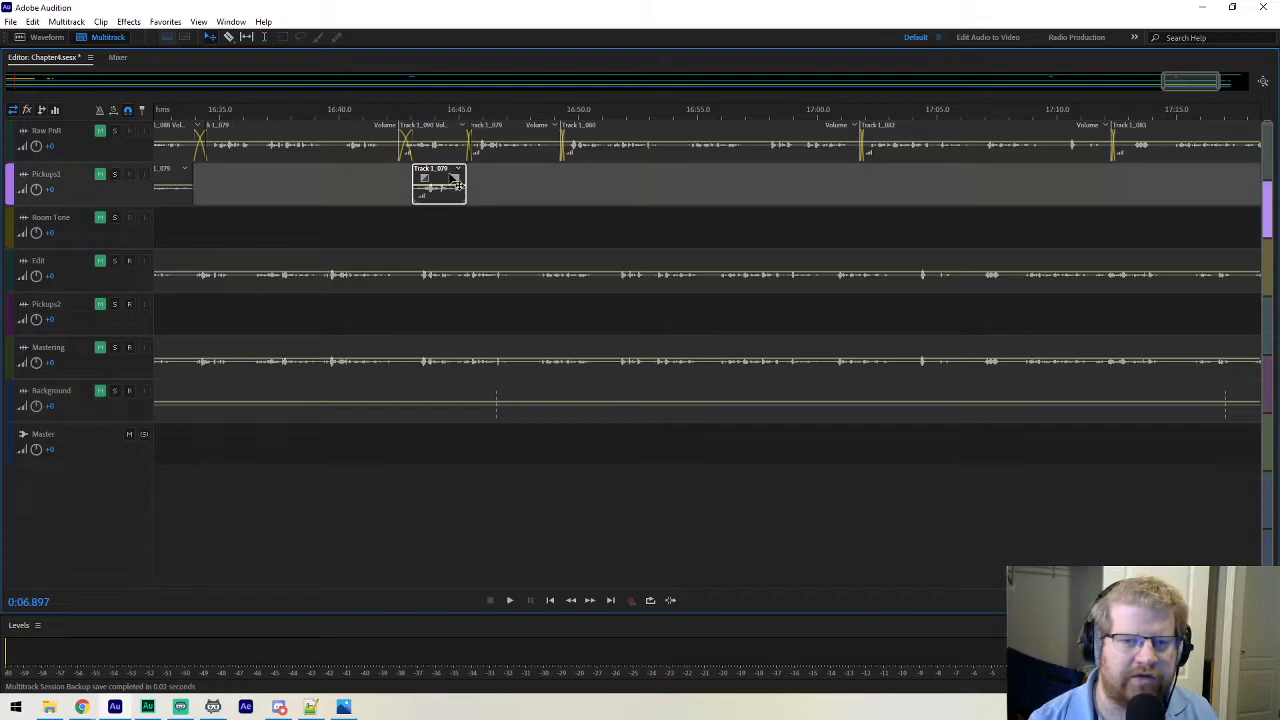
{"action": "right_click", "coordinate": [458, 185]}
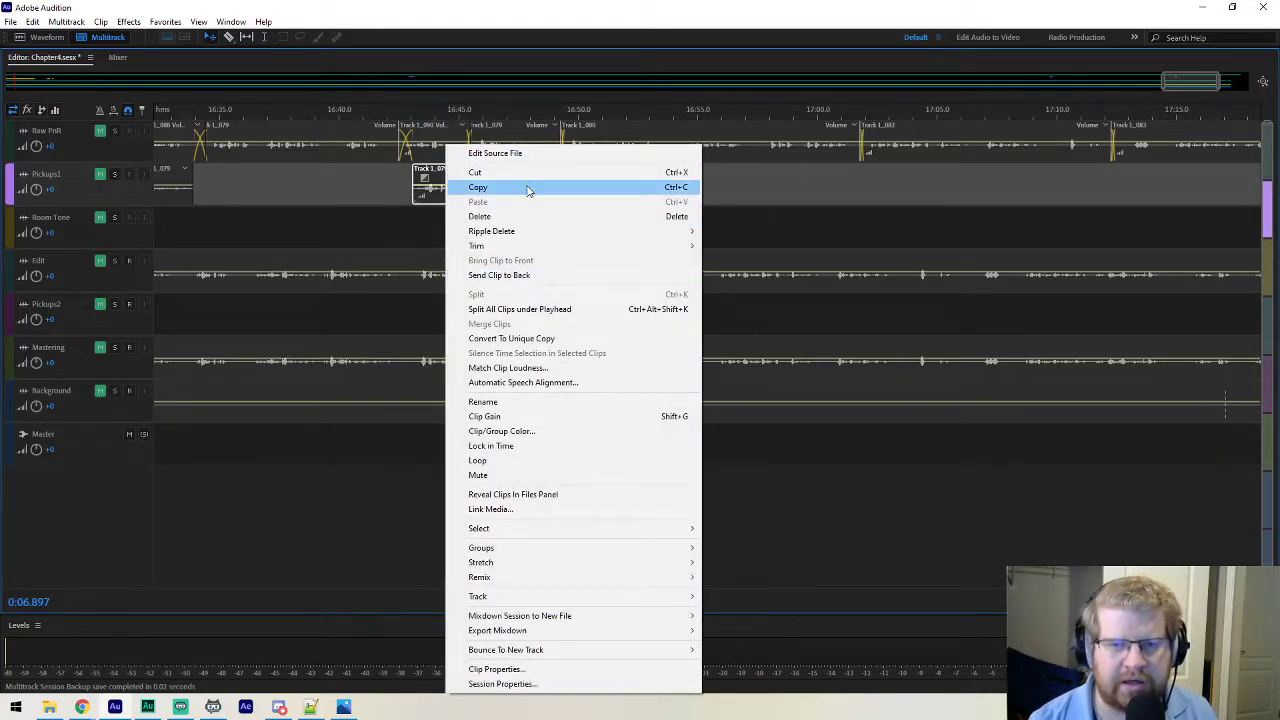
{"action": "left_click", "coordinate": [790, 200]}
{"action": "left_click_drag", "start_coordinate": [445, 178], "coordinate": [1003, 185]}
{"action": "right_click", "coordinate": [1003, 185]}
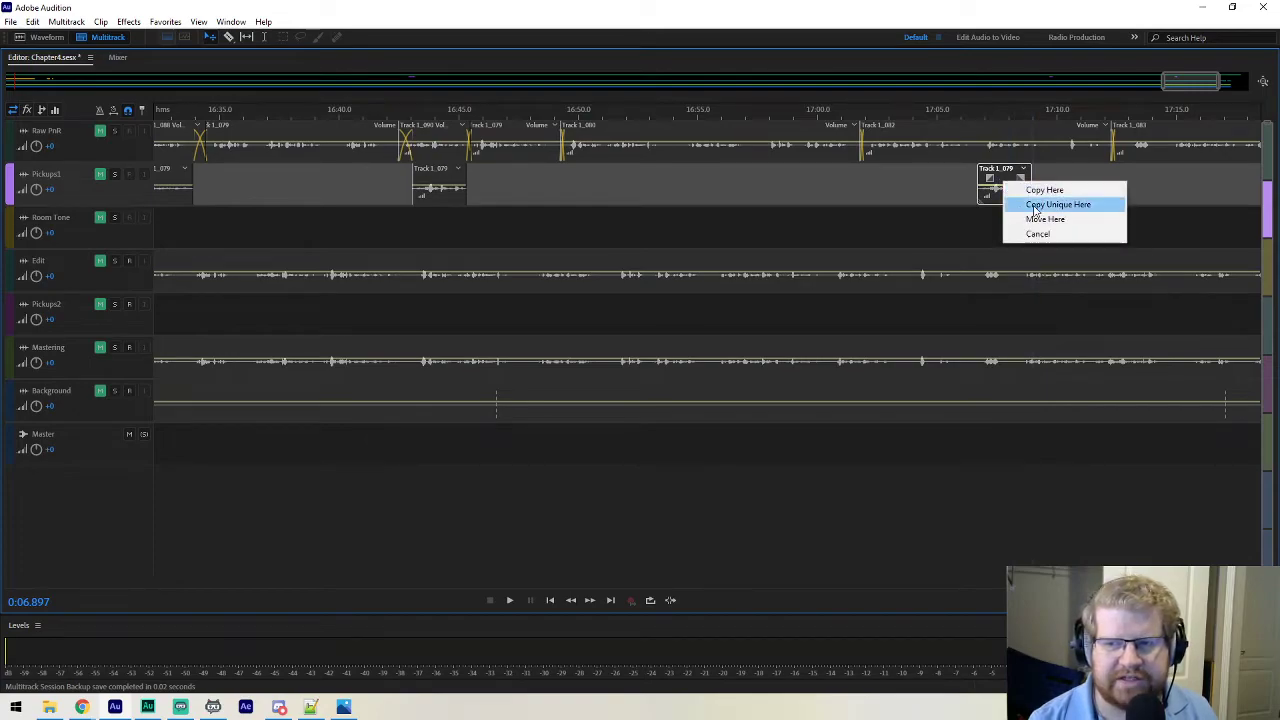
{"action": "left_click", "coordinate": [1043, 190]}
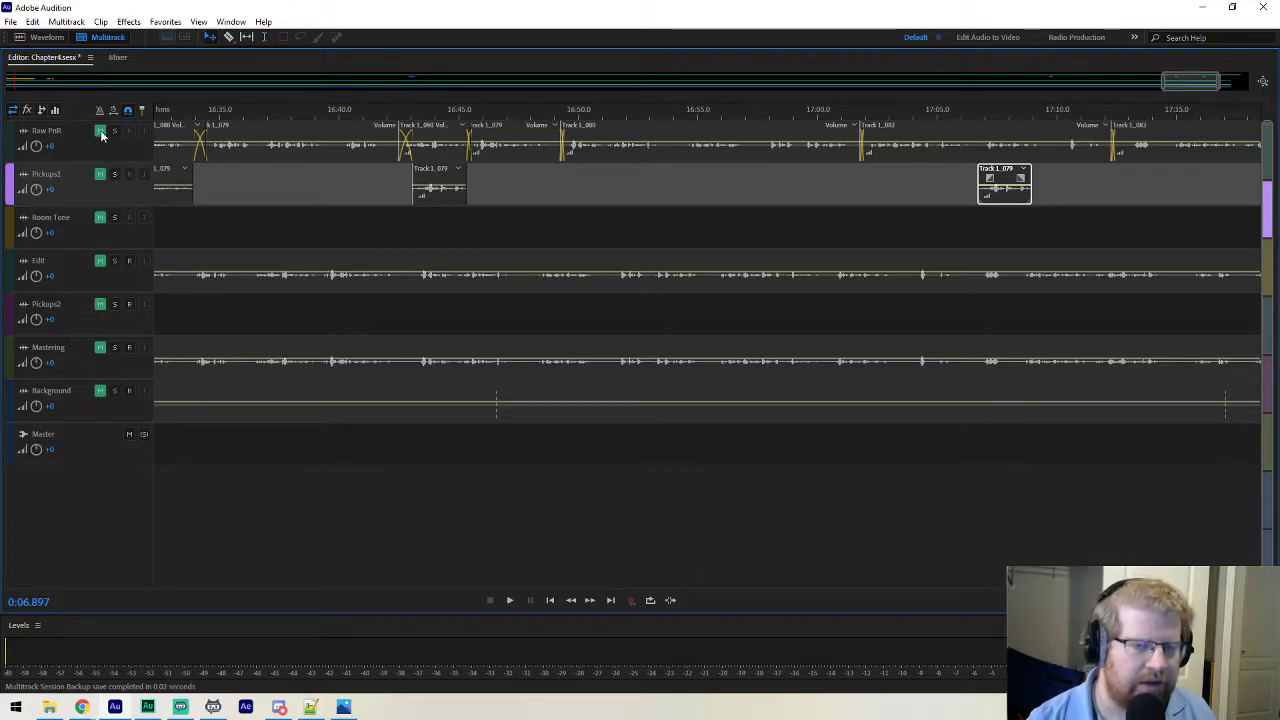
Split the Raw PnR clip above the copied pickup at 17:06.987, just before the phrase starts.
{"action": "scroll", "coordinate": [101, 157], "scroll_direction": "up", "scroll_amount": 5}
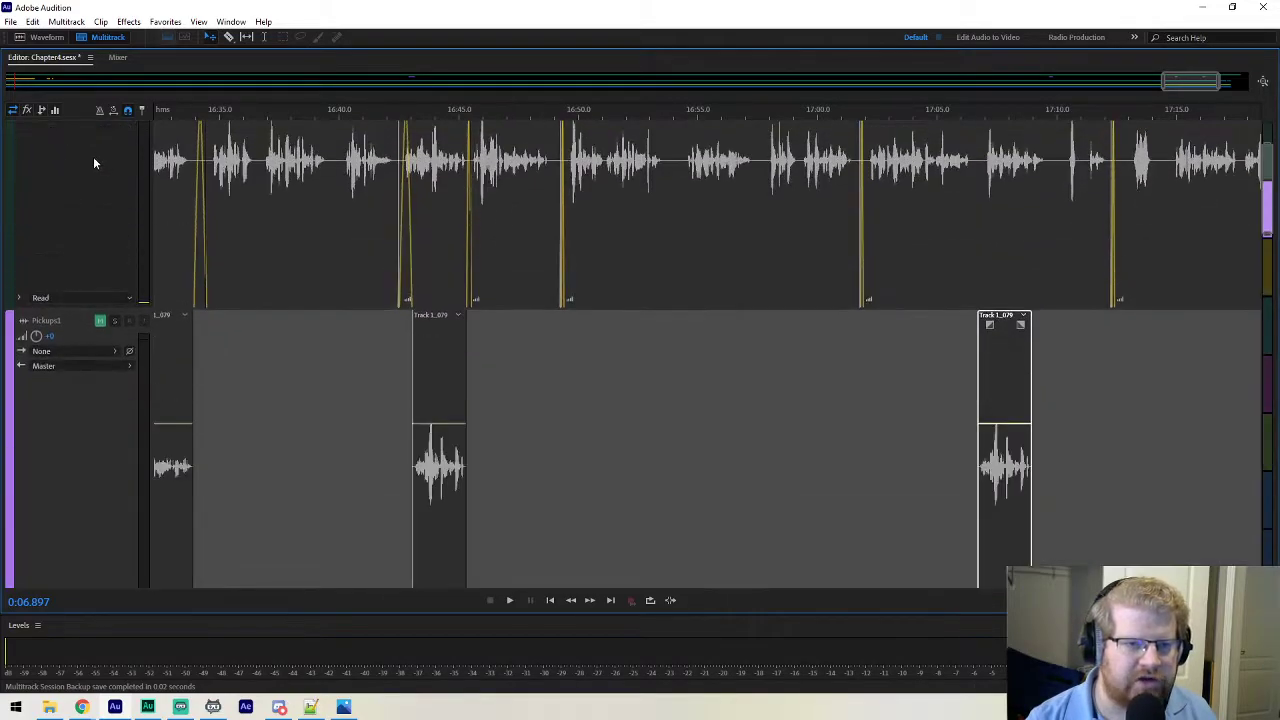
{"action": "scroll", "coordinate": [743, 307], "scroll_direction": "up", "scroll_amount": 2}
{"action": "scroll", "coordinate": [74, 226], "scroll_direction": "down", "scroll_amount": 3}
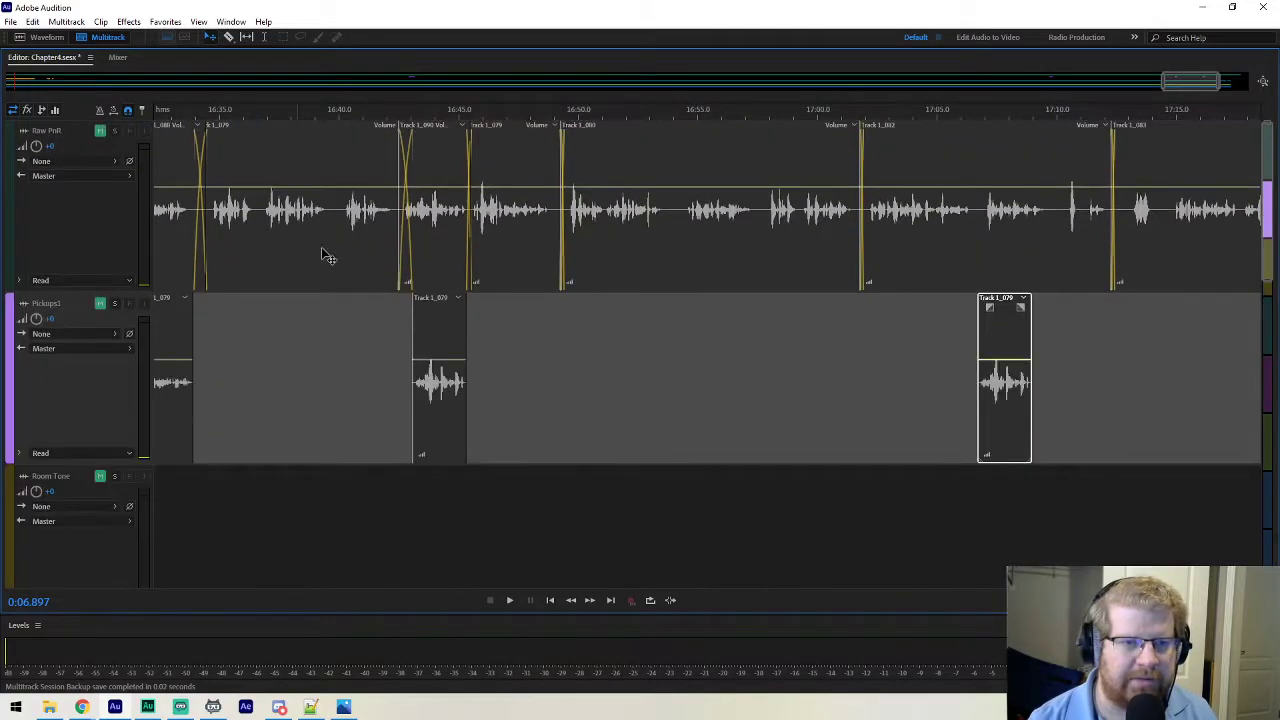
{"action": "scroll", "coordinate": [80, 219], "scroll_direction": "up", "scroll_amount": 2}
{"action": "scroll", "coordinate": [500, 263], "scroll_direction": "up", "scroll_amount": 1}
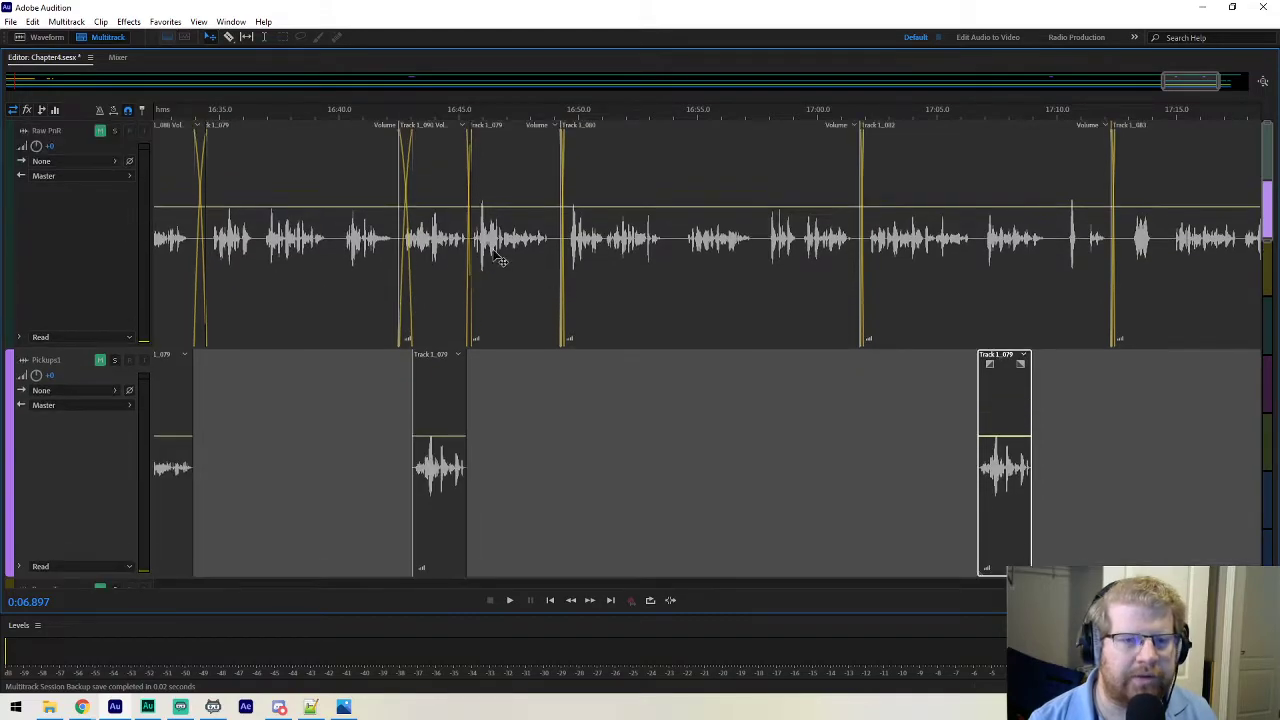
{"action": "left_click_drag", "start_coordinate": [1190, 86], "coordinate": [1210, 86]}
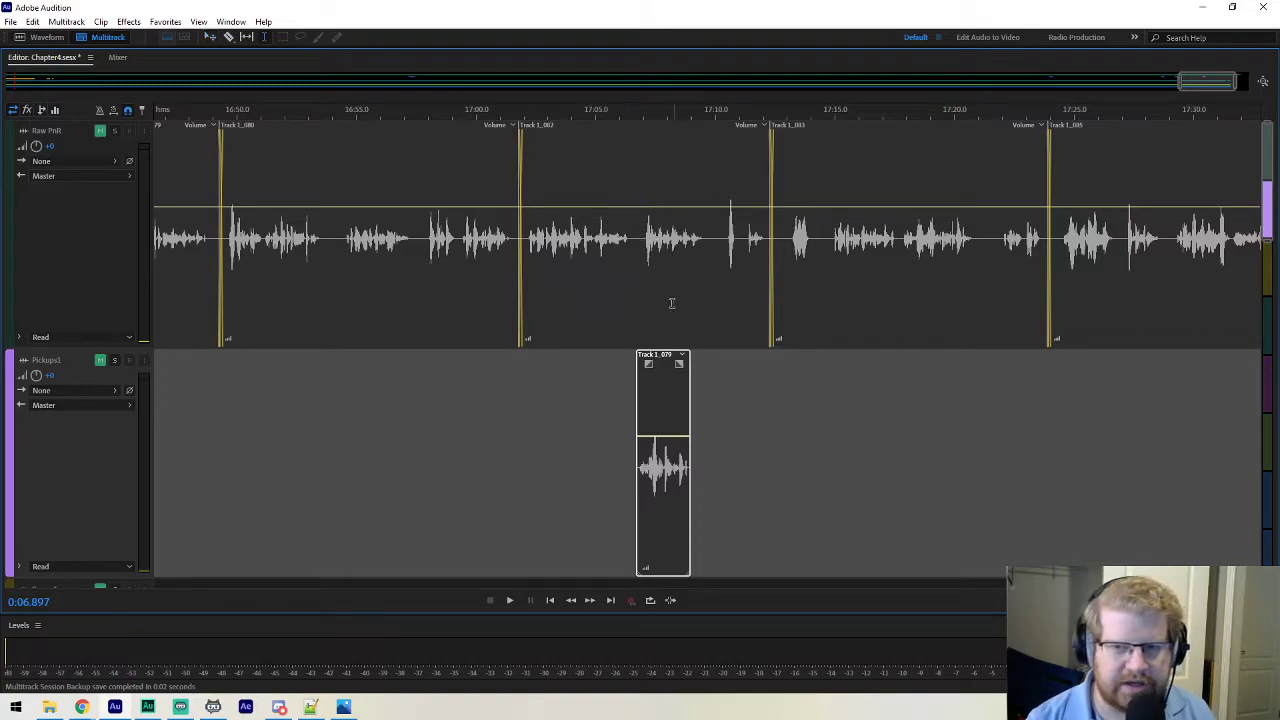
{"action": "left_click", "coordinate": [643, 260]}
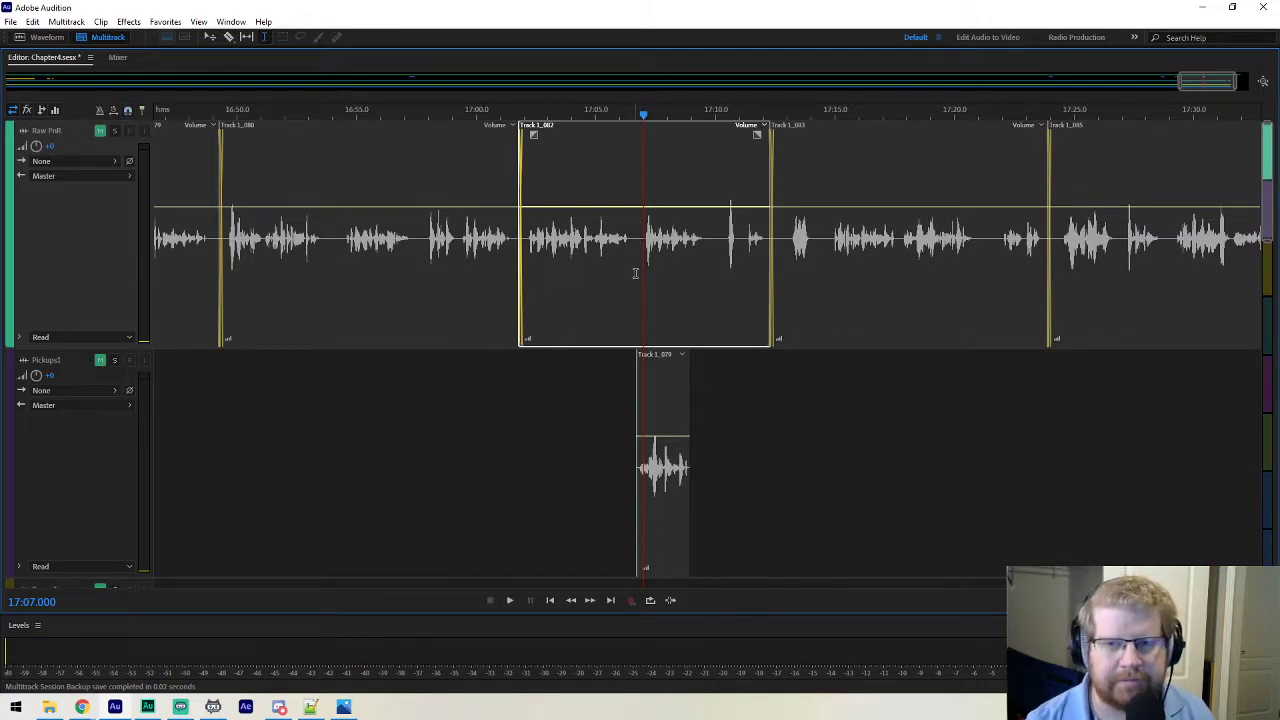
{"action": "left_click", "coordinate": [643, 267]}
{"action": "left_click", "coordinate": [642, 267]}
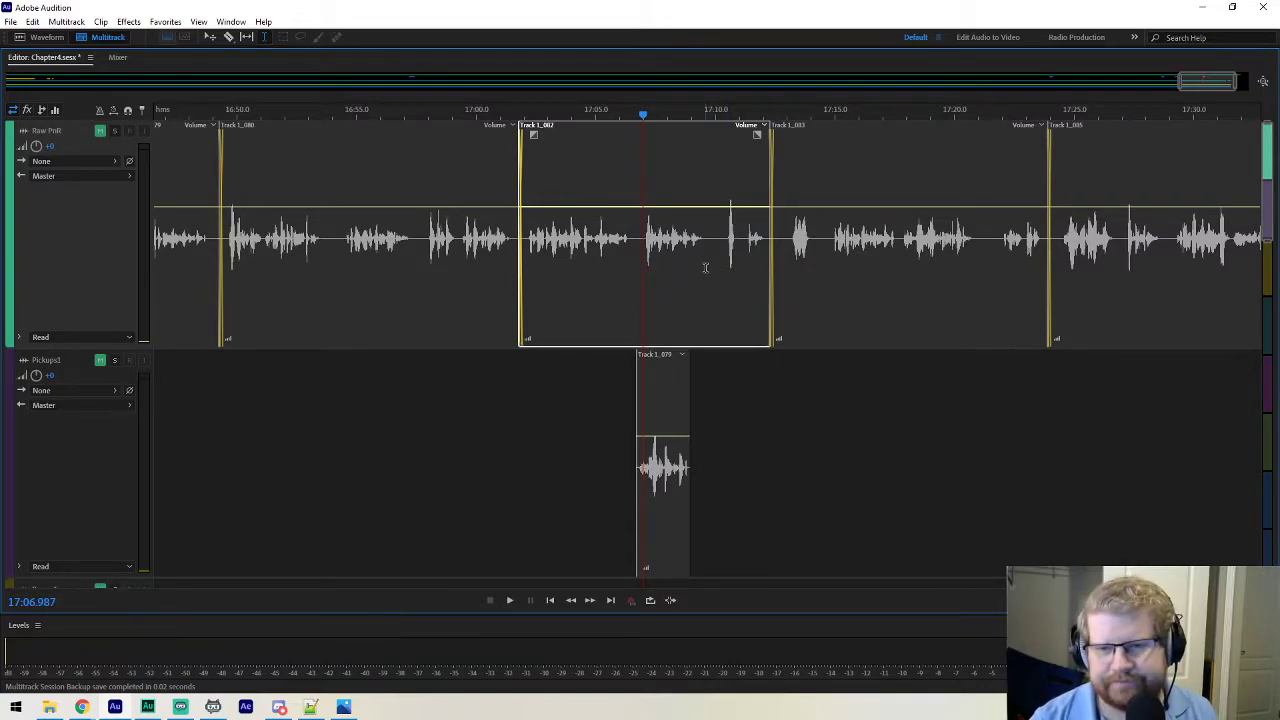
{"action": "key", "text": "ctrl+k"}
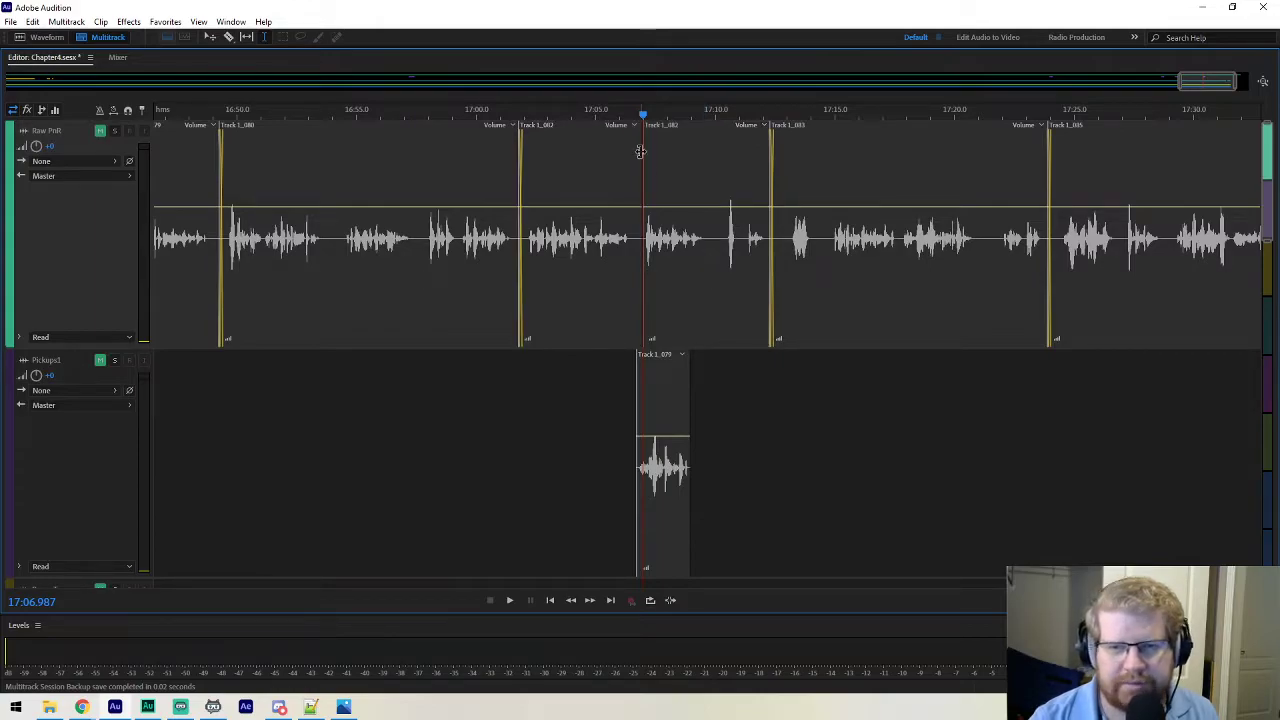
Split the Raw PnR clip again at 17:09.580 and delete the section between the two cuts.
{"action": "left_click", "coordinate": [704, 267]}
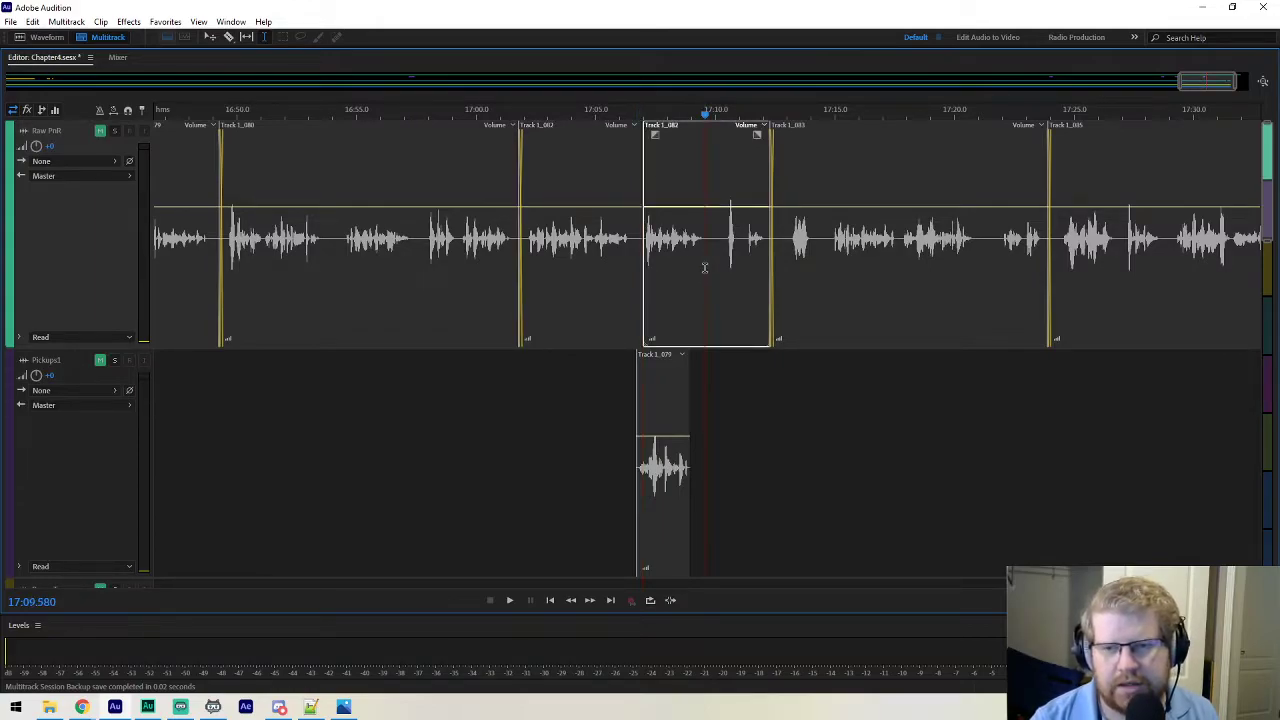
{"action": "key", "text": "ctrl+k"}
{"action": "key", "text": "v"}
{"action": "left_click", "coordinate": [672, 285]}
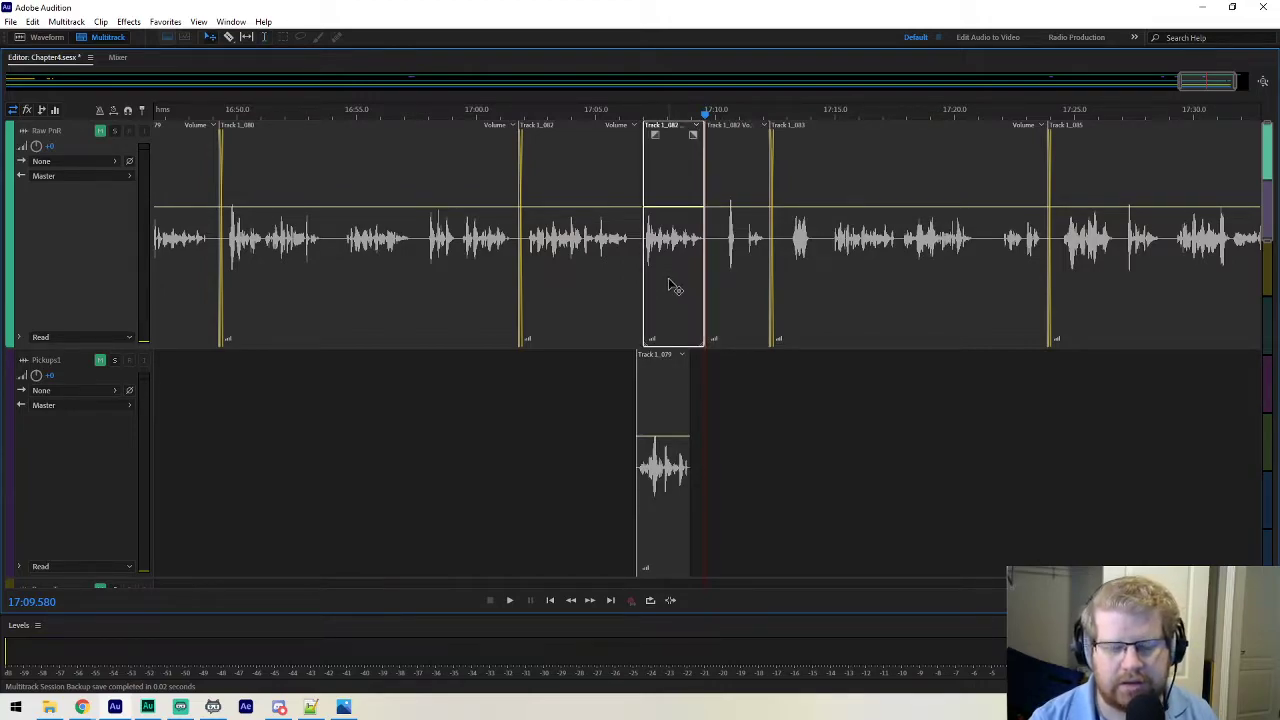
{"action": "key", "text": "Delete"}
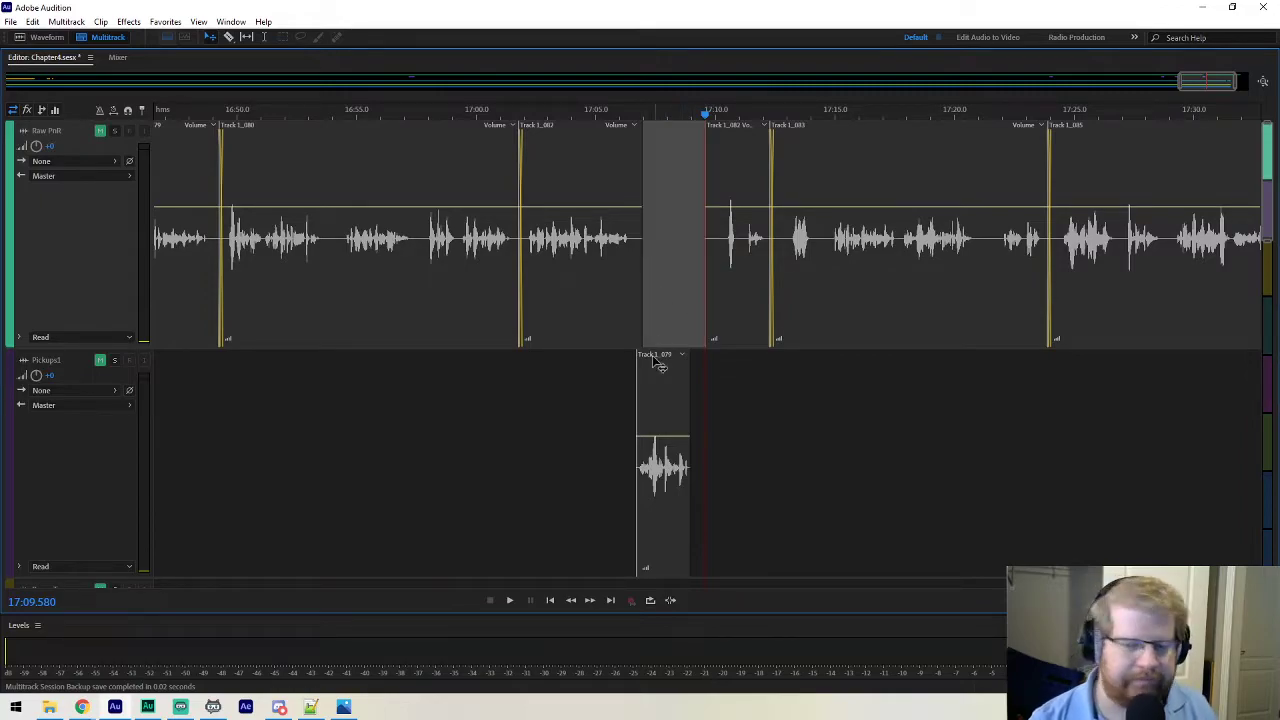
Copy the pickup clip from Pickups1 into the Raw PnR gap and overlap its start slightly with the preceding clip for a crossfade.
{"action": "left_click", "coordinate": [666, 399]}
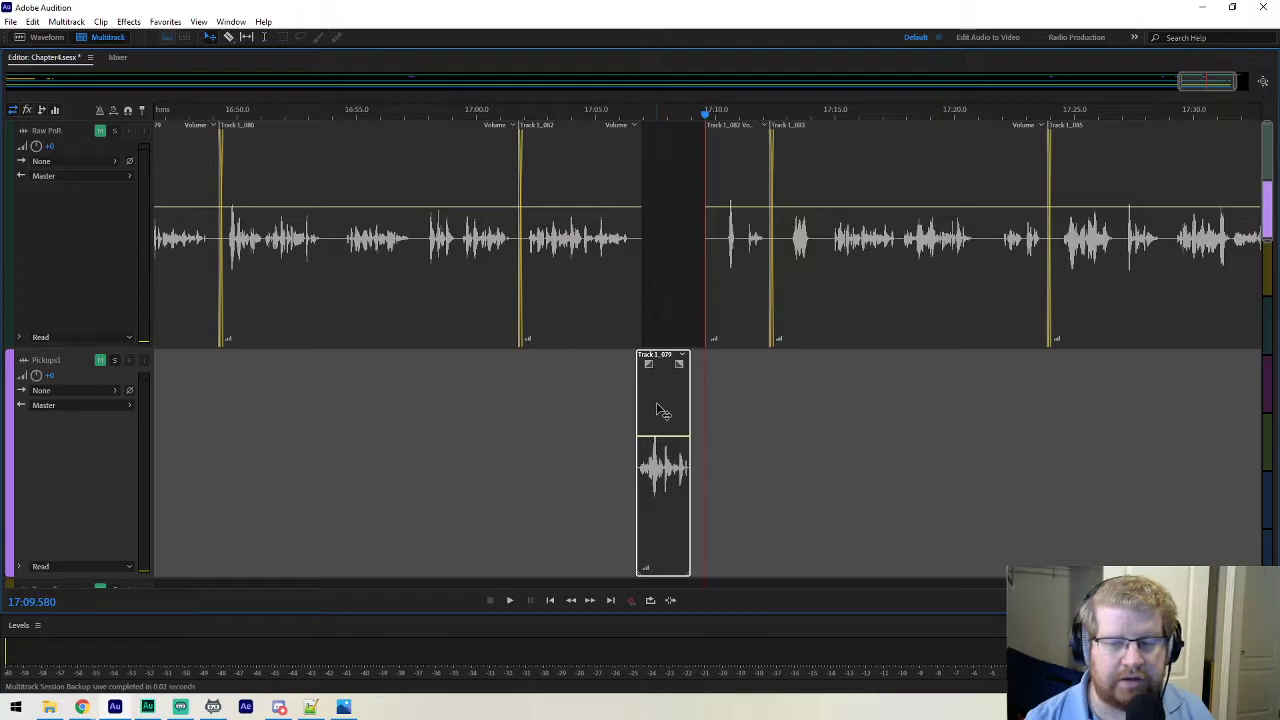
{"action": "left_click_drag", "start_coordinate": [655, 402], "coordinate": [663, 278]}
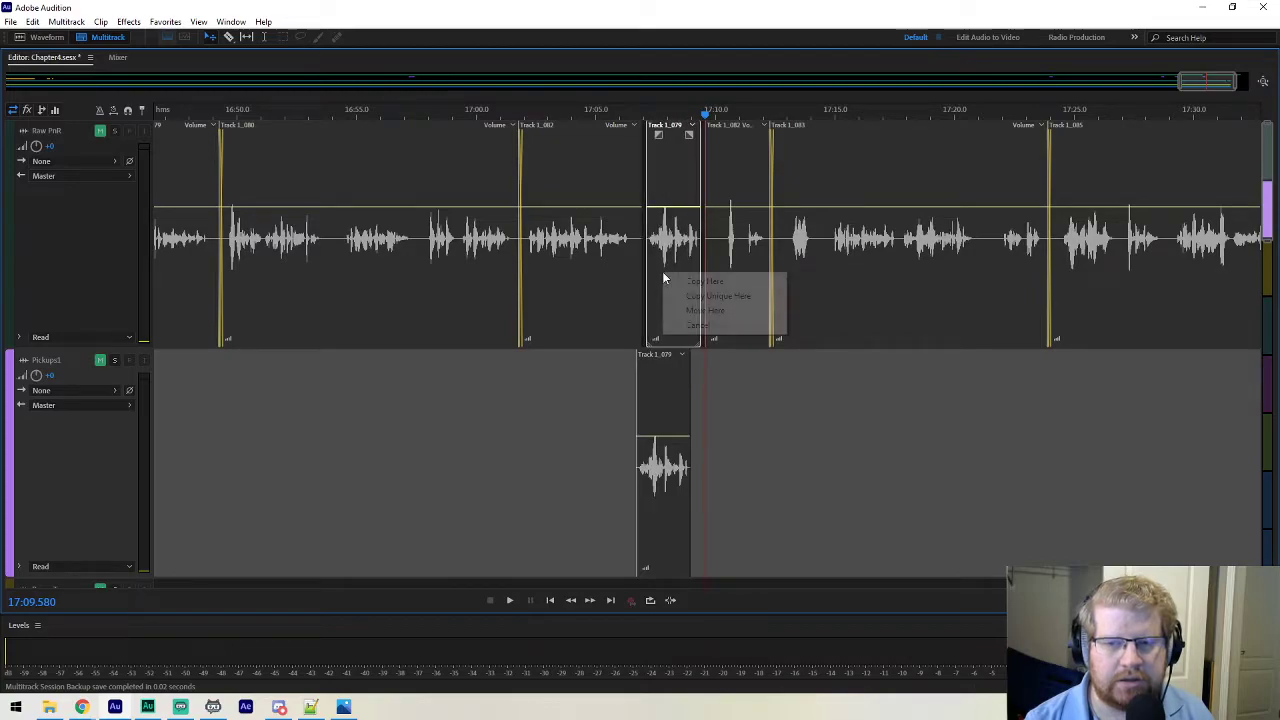
{"action": "left_click", "coordinate": [720, 295]}
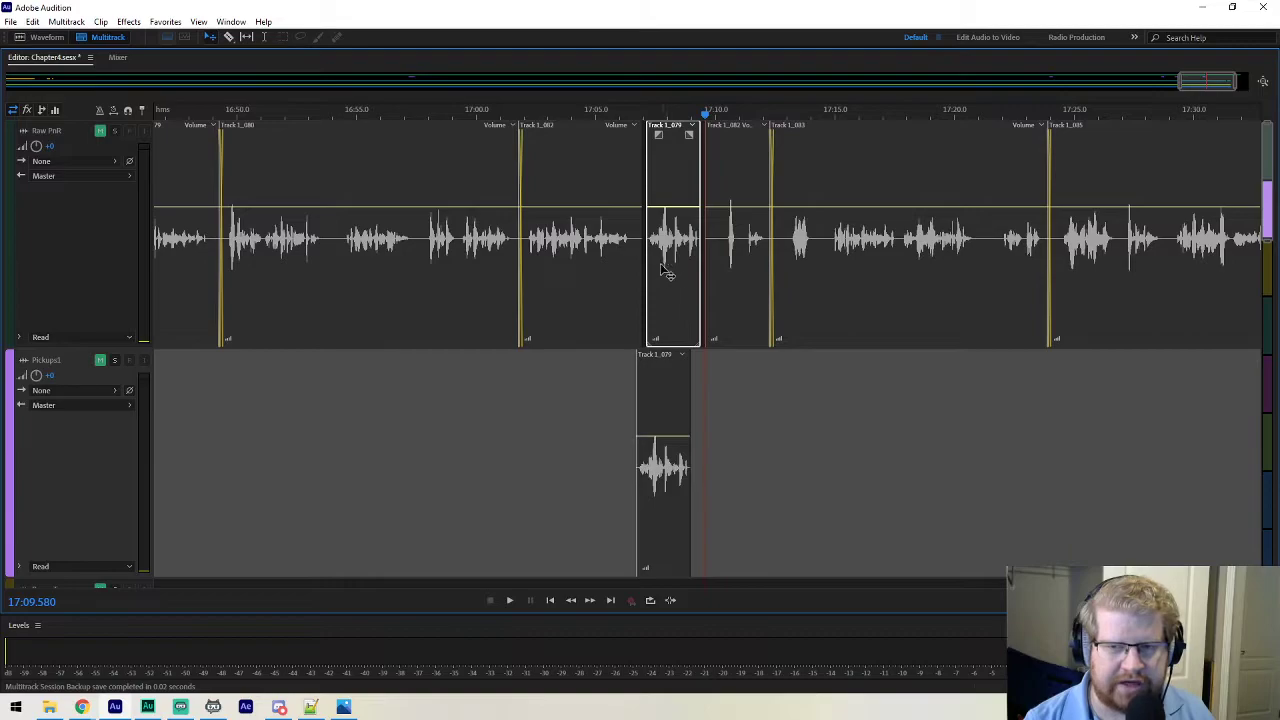
{"action": "left_click", "coordinate": [683, 286]}
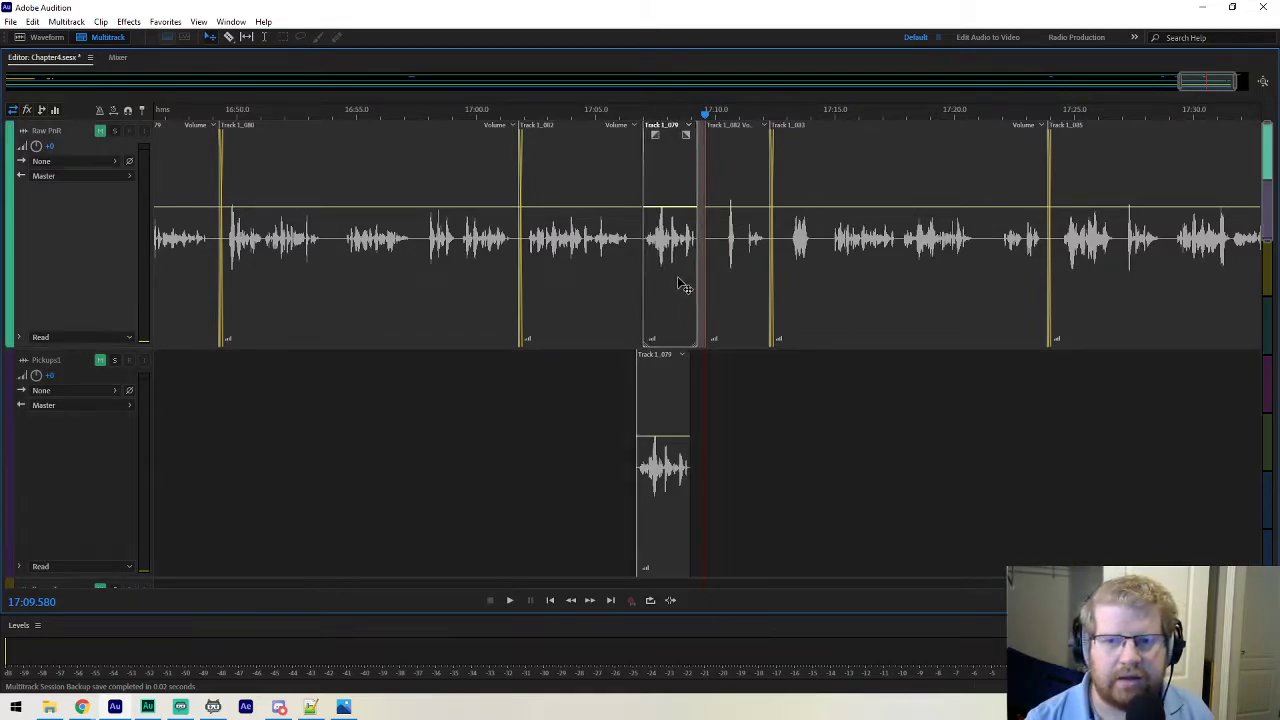
{"action": "left_click", "coordinate": [680, 285]}
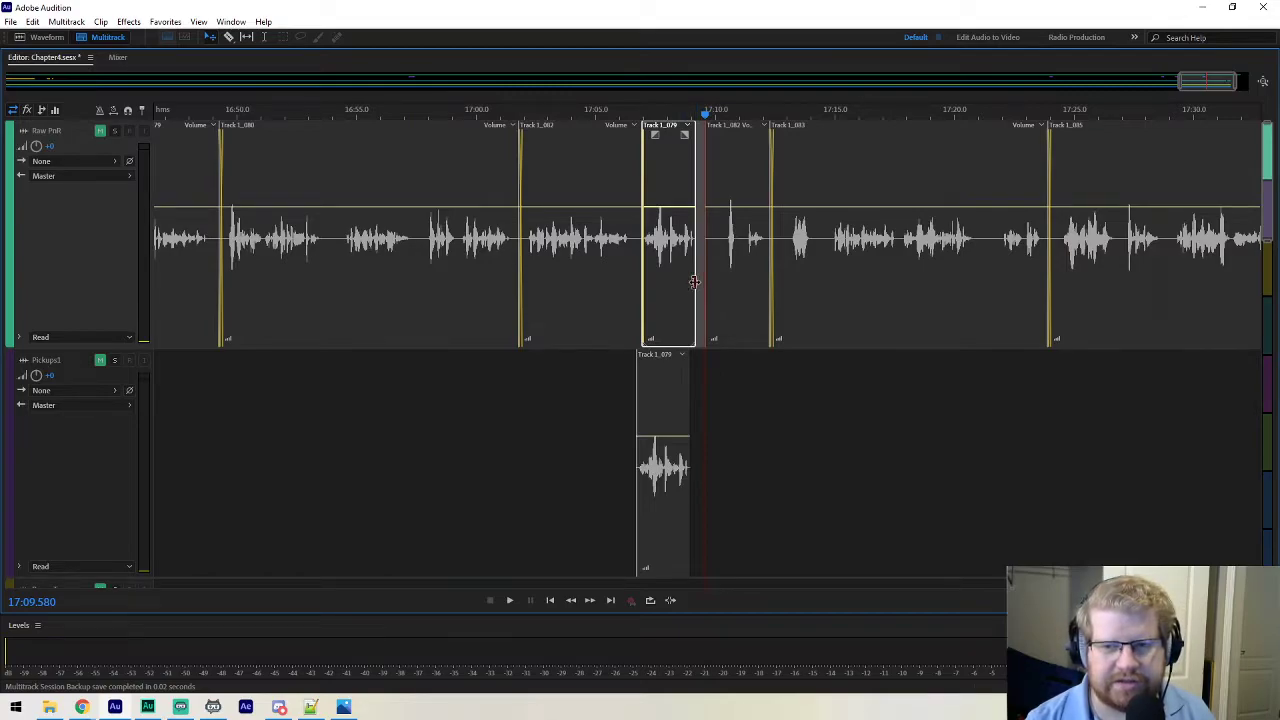
Ripple delete the gap after the inserted pickup in Raw PnR and extend the pickup's end slightly over the following clip to crossfade them.
{"action": "left_click_drag", "start_coordinate": [695, 282], "coordinate": [704, 282]}
{"action": "key", "text": "t"}
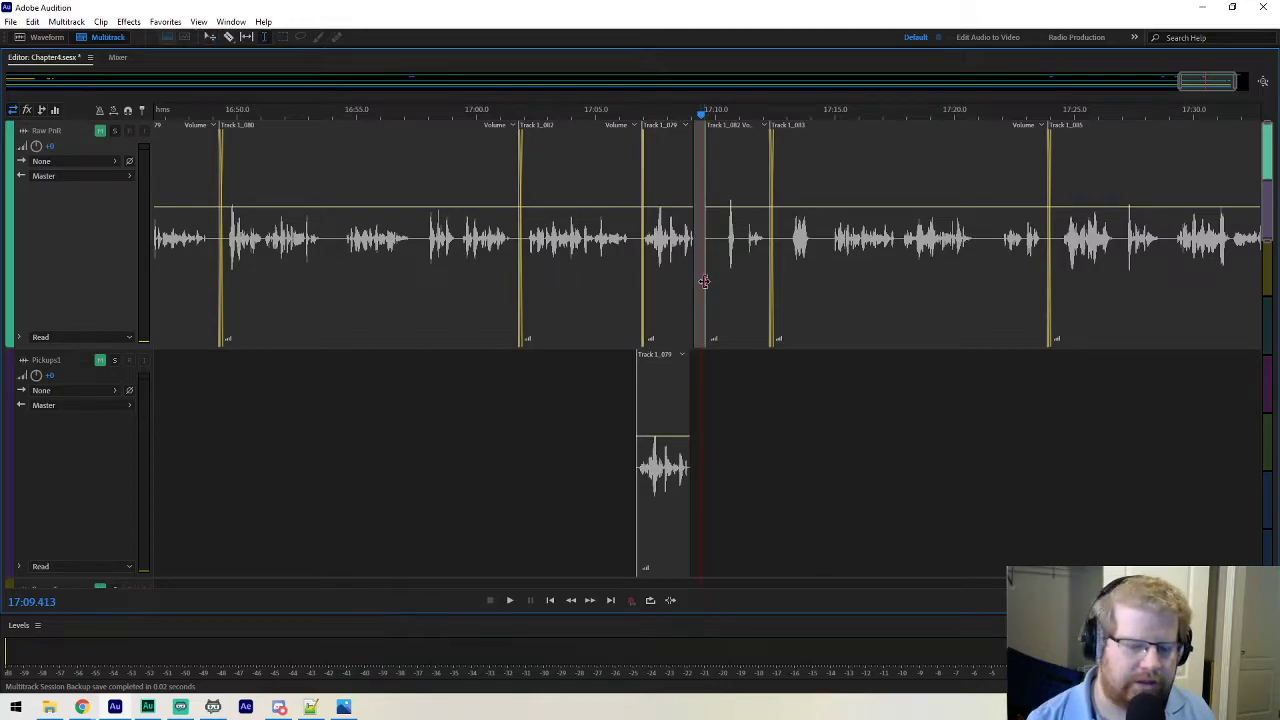
{"action": "key", "text": "shift+Delete"}
{"action": "left_click", "coordinate": [677, 274]}
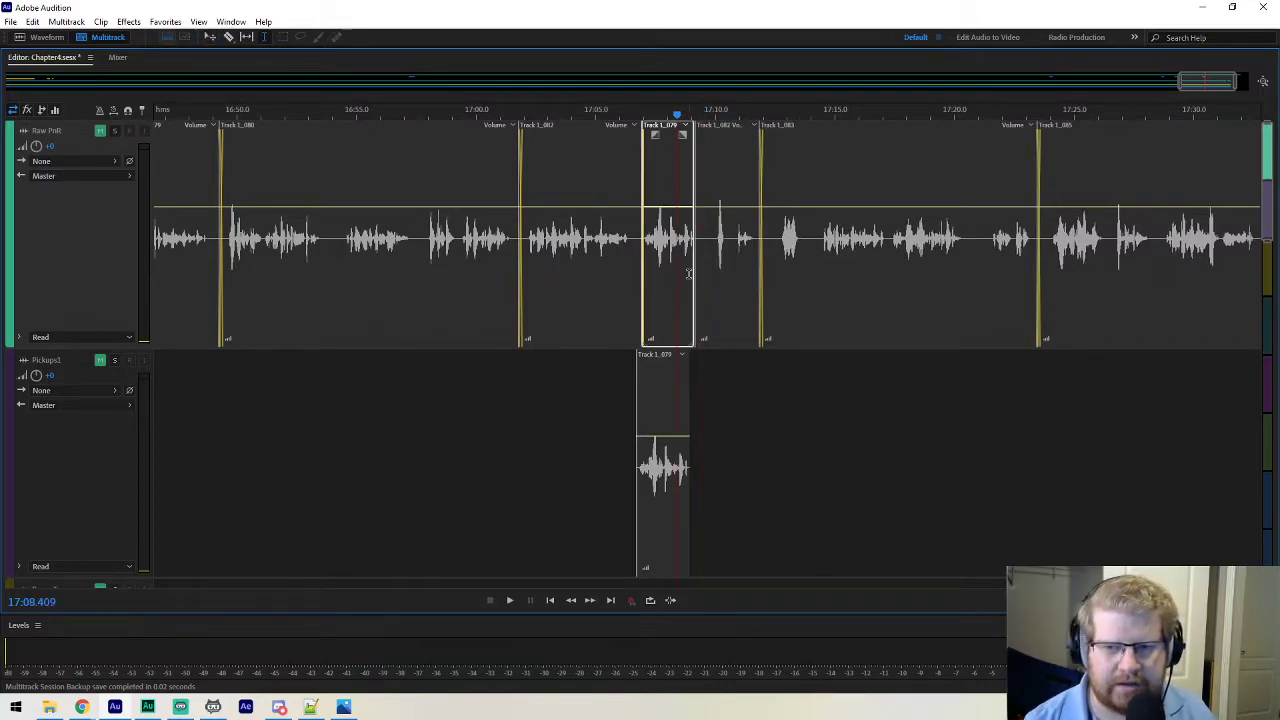
{"action": "left_click_drag", "start_coordinate": [692, 276], "coordinate": [695, 276]}
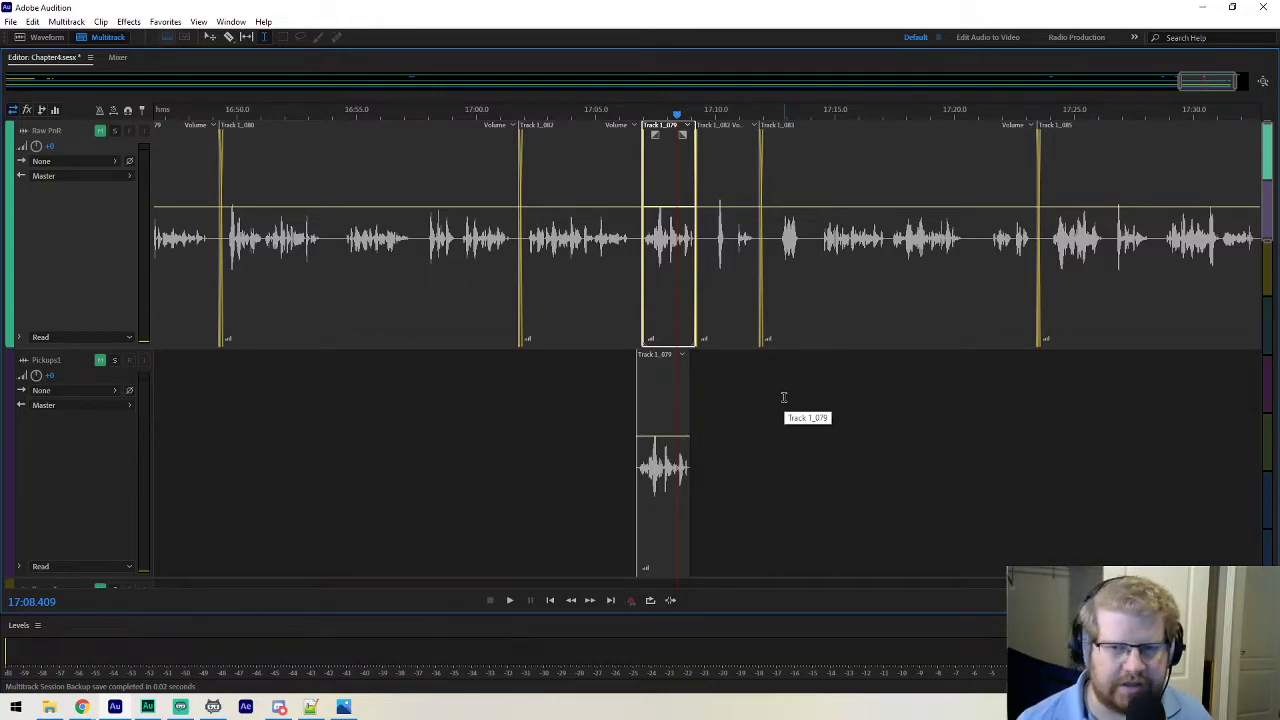
{"action": "scroll", "coordinate": [1146, 88], "scroll_direction": "down", "scroll_amount": 10}
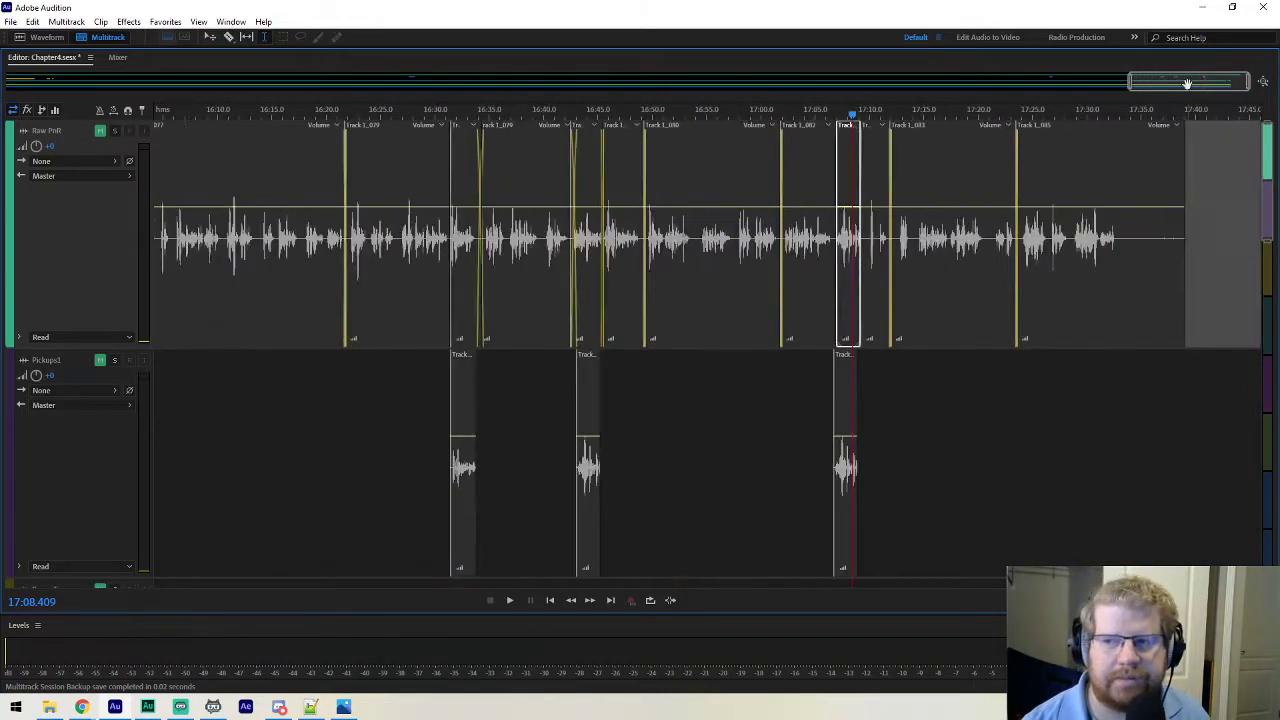
{"action": "scroll", "coordinate": [1146, 88], "scroll_direction": "down", "scroll_amount": 2}
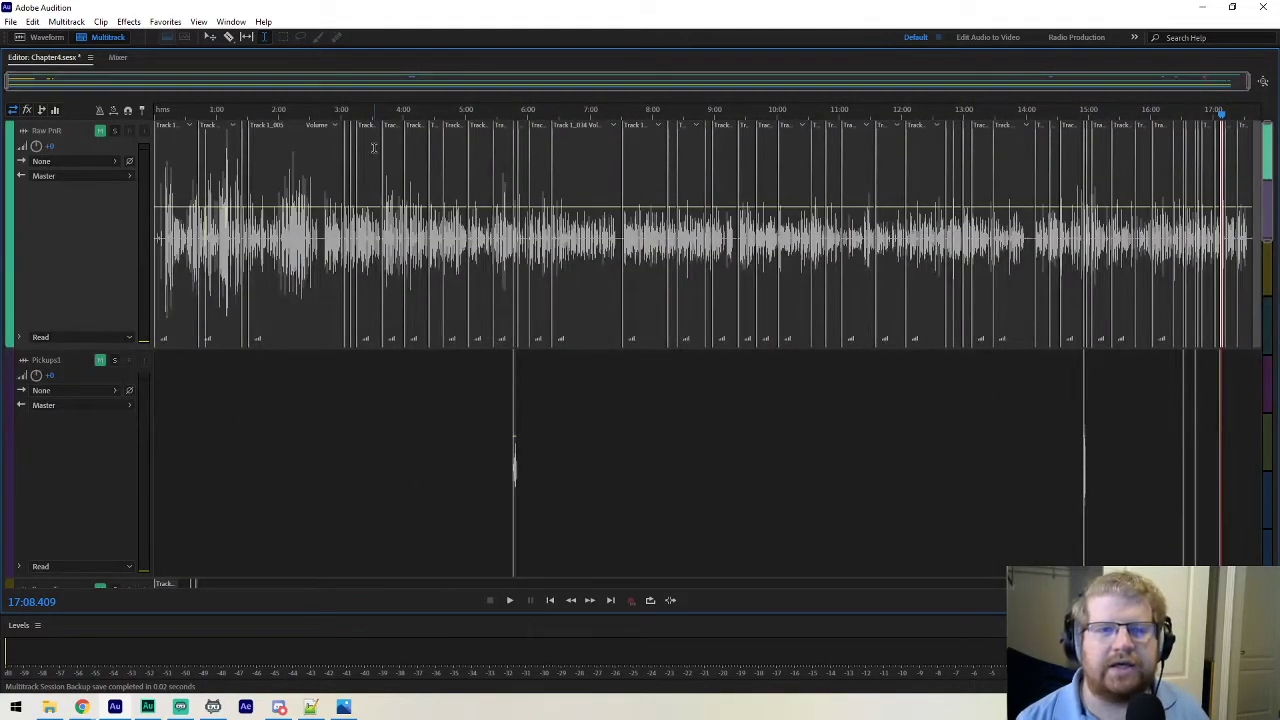
{"action": "scroll", "coordinate": [46, 288], "scroll_direction": "down", "scroll_amount": 4}
{"action": "scroll", "coordinate": [55, 283], "scroll_direction": "down", "scroll_amount": 2}
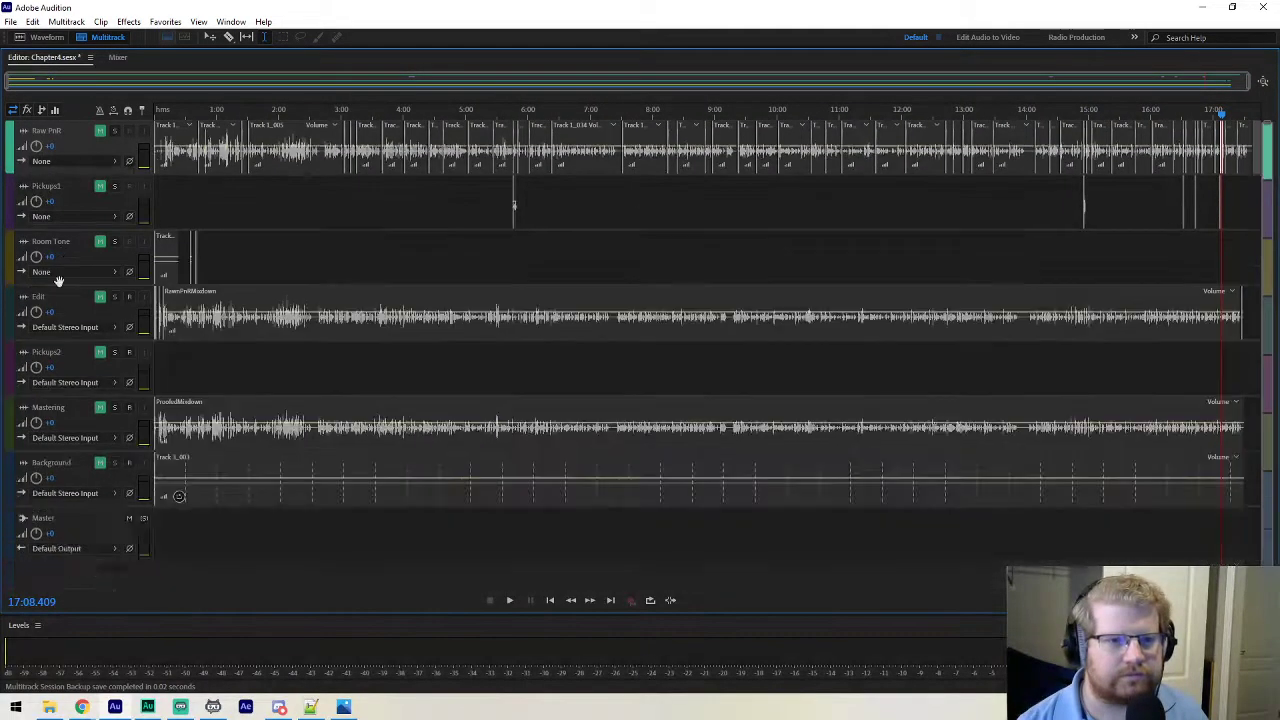